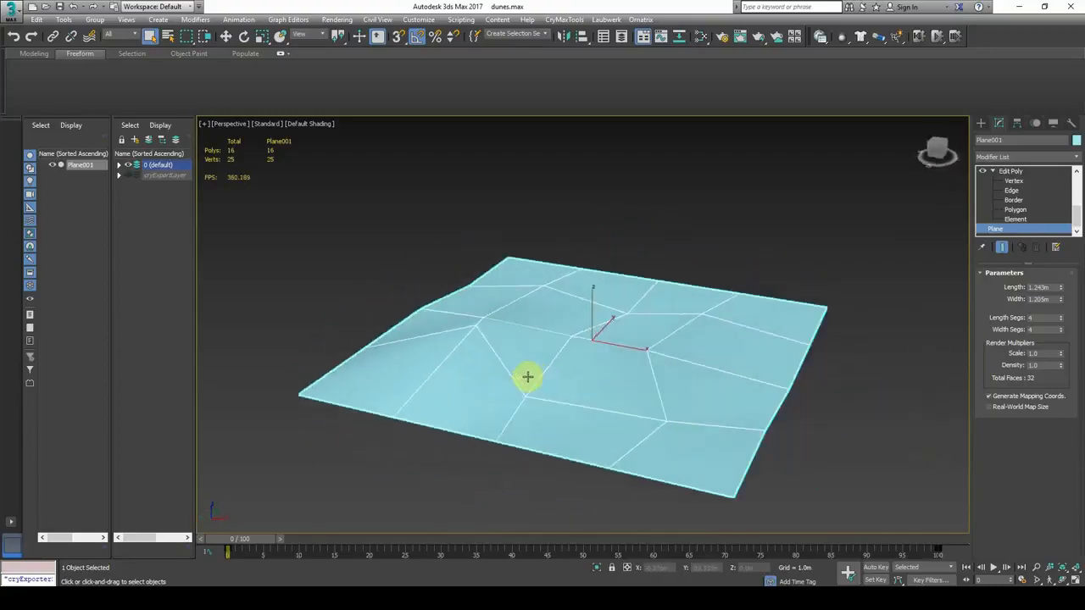
- Enable the TurboSmooth modifier in the plane's stack and switch the viewport display to show the mesh edges
{"action": "scroll", "coordinate": [1027, 197], "scroll_direction": "up", "scroll_amount": 1}
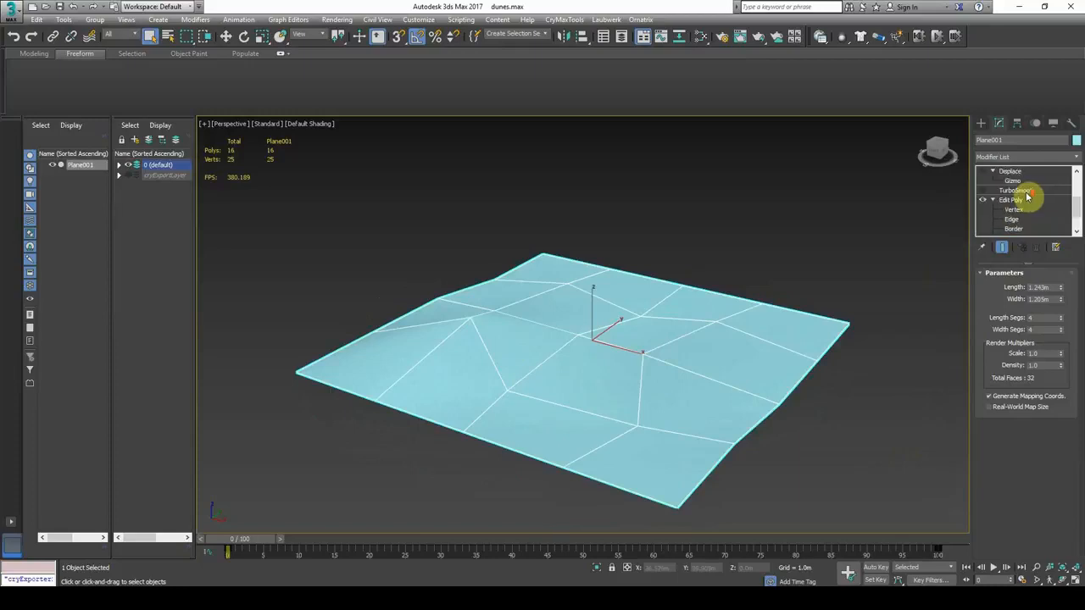
{"action": "left_click", "coordinate": [981, 190]}
{"action": "middle_click_drag", "start_coordinate": [715, 327], "coordinate": [693, 325]}
{"action": "key", "text": "F3"}
{"action": "scroll", "coordinate": [618, 356], "scroll_direction": "up", "scroll_amount": 6}
{"action": "key", "text": "F4"}
- Examine the dense dune mesh with edged faces displayed, from a low side angle and from above
{"action": "middle_click_drag", "start_coordinate": [496, 419], "coordinate": [540, 412]}
{"action": "middle_click_drag", "start_coordinate": [560, 356], "coordinate": [638, 376]}
{"action": "left_click", "coordinate": [628, 174]}
{"action": "left_click", "coordinate": [625, 285]}
{"action": "middle_click_drag", "start_coordinate": [596, 286], "coordinate": [569, 301], "text": "alt"}
{"action": "left_click", "coordinate": [599, 213]}
{"action": "left_click", "coordinate": [561, 286]}
{"action": "key", "text": "F4"}
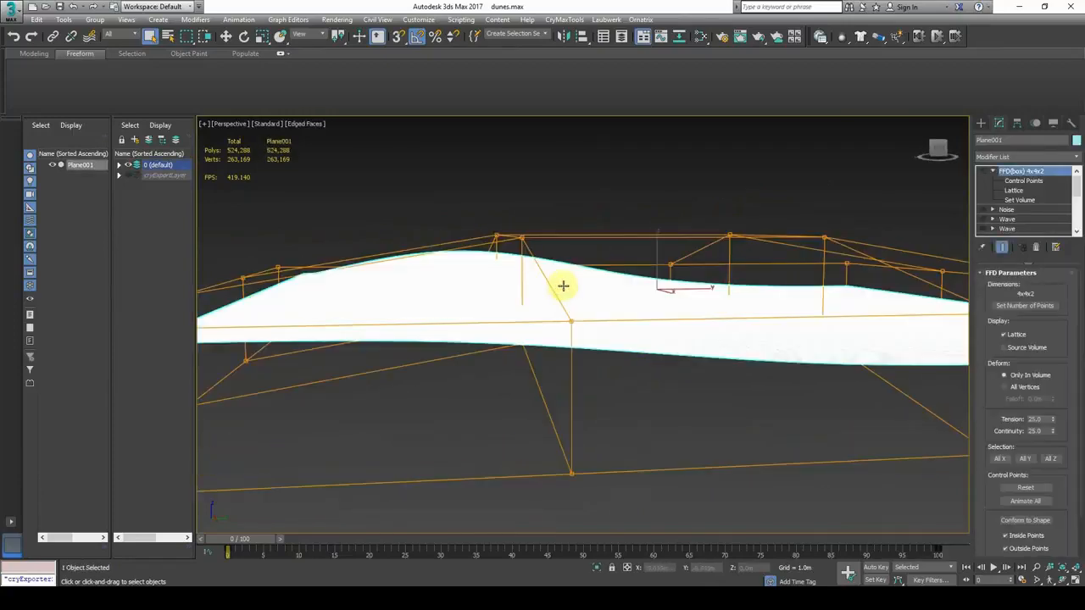
{"action": "mouse_move", "coordinate": [598, 268]}
{"action": "middle_mouse_down", "text": "alt"}
{"action": "mouse_move", "coordinate": [596, 291]}
{"action": "mouse_move", "coordinate": [661, 313]}
{"action": "middle_mouse_up", "text": "alt"}
{"action": "left_click", "coordinate": [518, 298]}
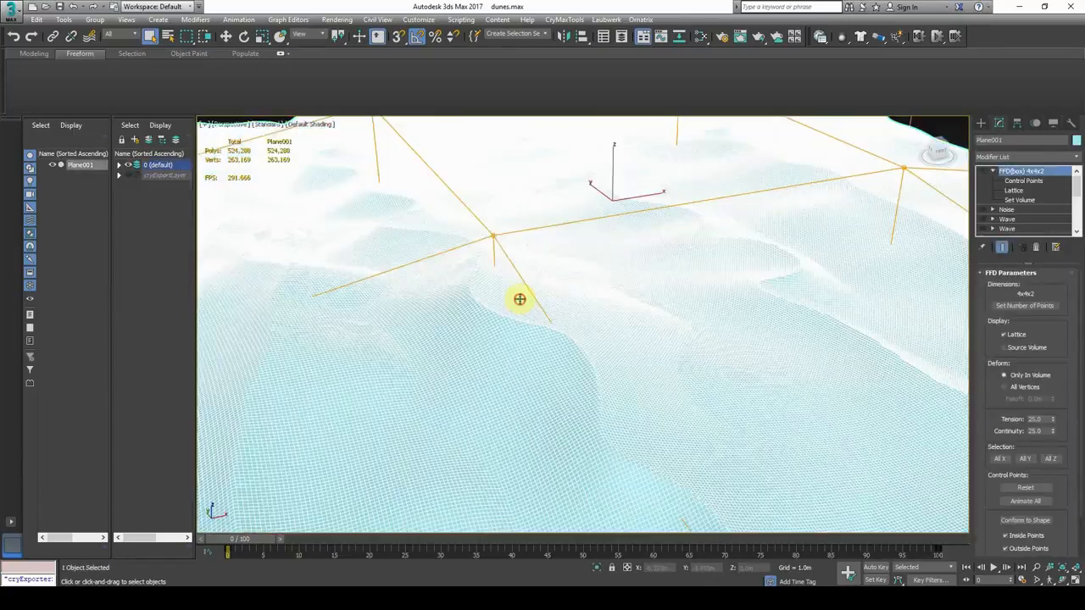
{"action": "scroll", "coordinate": [547, 310], "scroll_direction": "down", "scroll_amount": 2}
{"action": "middle_click_drag", "start_coordinate": [683, 339], "coordinate": [657, 334], "text": "alt"}
{"action": "middle_click_drag", "start_coordinate": [712, 355], "coordinate": [771, 374]}
{"action": "scroll", "coordinate": [1007, 208], "scroll_direction": "down", "scroll_amount": 2}
- Select the Displace modifier in the plane's stack and review its displacement strength and Gradient Ramp map settings
{"action": "left_click", "coordinate": [1019, 201]}
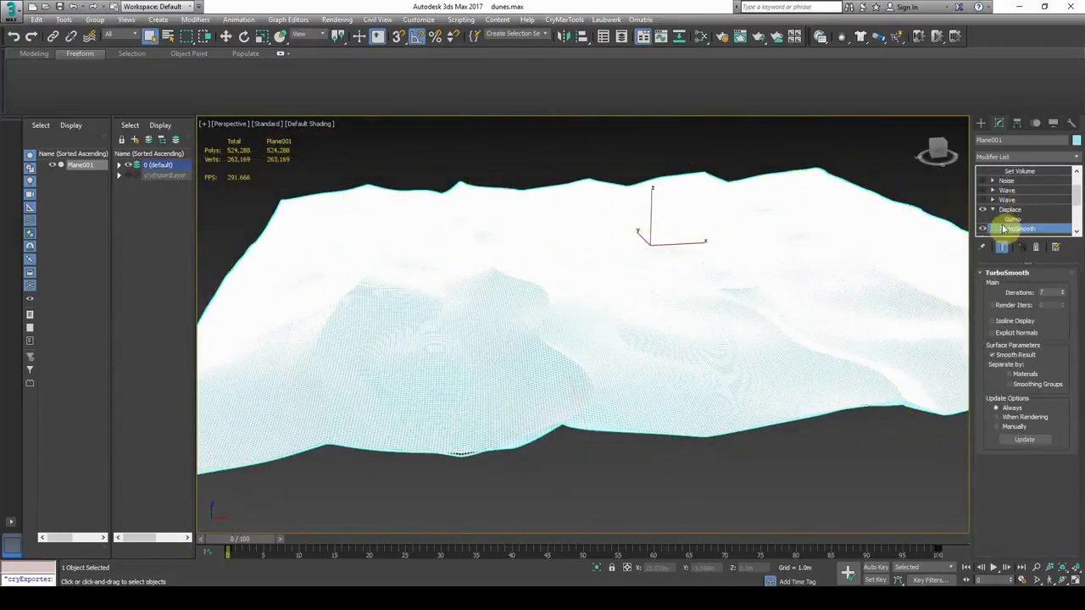
{"action": "left_click", "coordinate": [1011, 210]}
{"action": "scroll", "coordinate": [1026, 382], "scroll_direction": "down", "scroll_amount": 1}
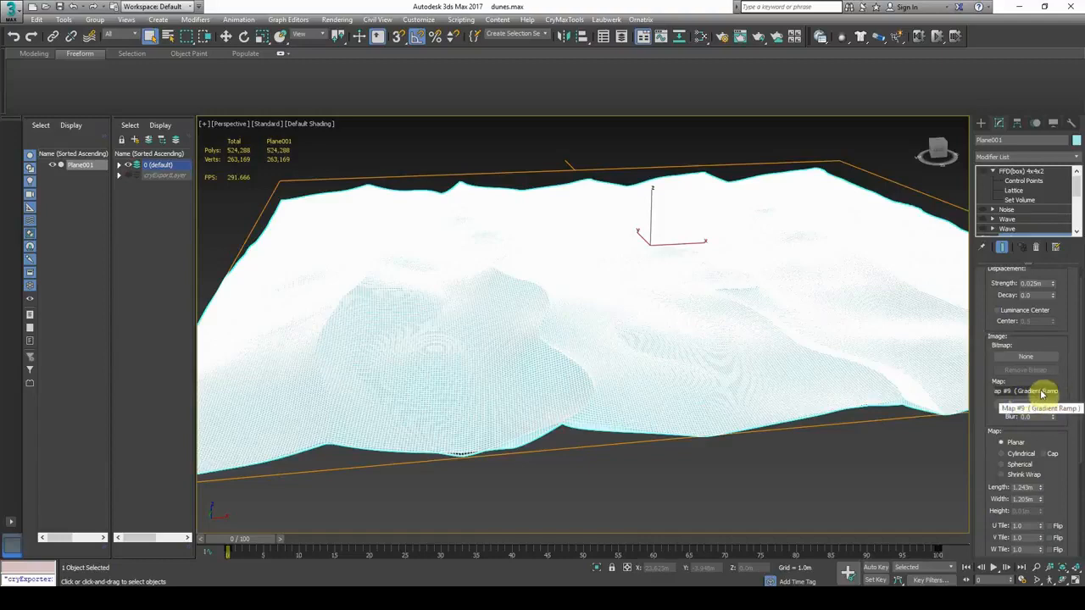
- Open the Slate Material Editor and bring the existing Gradient Ramp node into view
{"action": "middle_click_drag", "start_coordinate": [432, 300], "coordinate": [447, 299]}
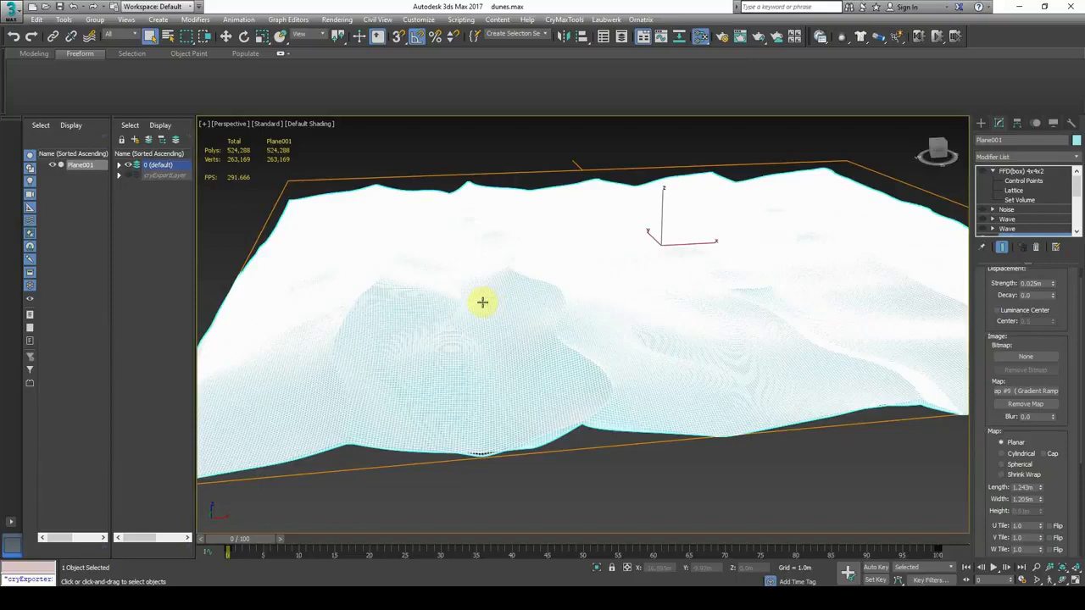
{"action": "key", "text": "m"}
{"action": "left_click_drag", "start_coordinate": [208, 285], "coordinate": [218, 267]}
- Add a new Gradient Ramp map below the existing node and show its Gradient Ramp parameters
{"action": "scroll", "coordinate": [150, 319], "scroll_direction": "down", "scroll_amount": 2}
{"action": "scroll", "coordinate": [144, 314], "scroll_direction": "down", "scroll_amount": 6}
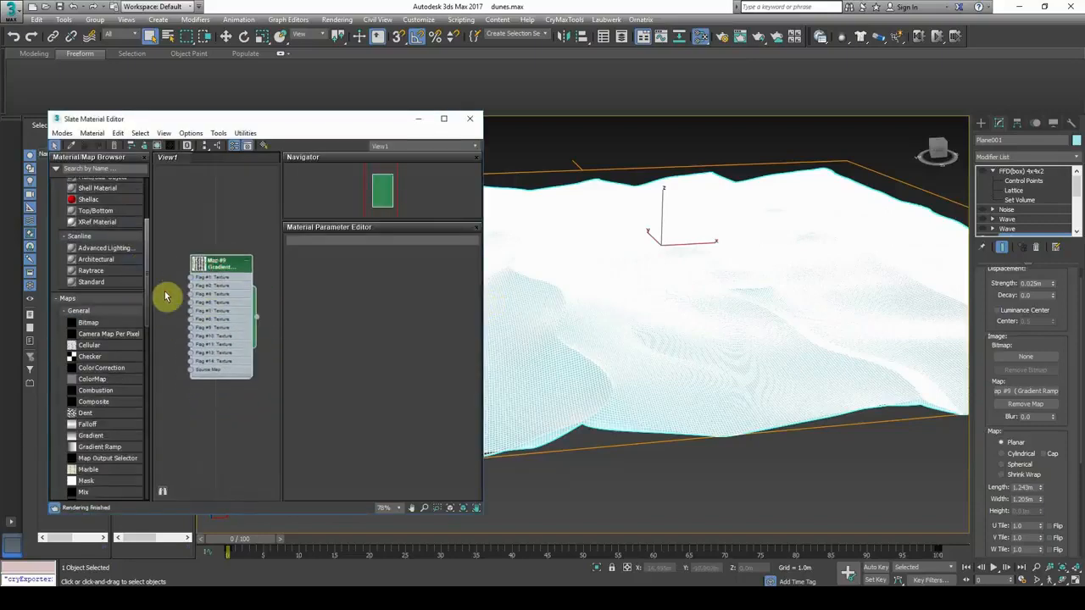
{"action": "scroll", "coordinate": [141, 305], "scroll_direction": "down", "scroll_amount": 2}
{"action": "scroll", "coordinate": [116, 347], "scroll_direction": "down", "scroll_amount": 4}
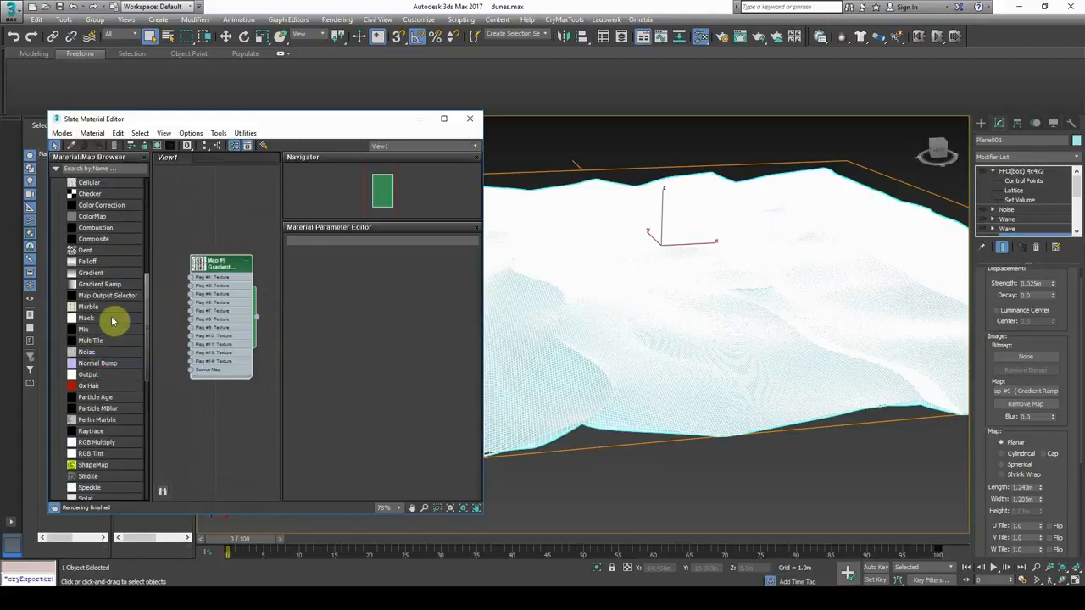
{"action": "left_click_drag", "start_coordinate": [122, 305], "coordinate": [213, 416]}
{"action": "double_click", "coordinate": [213, 416]}
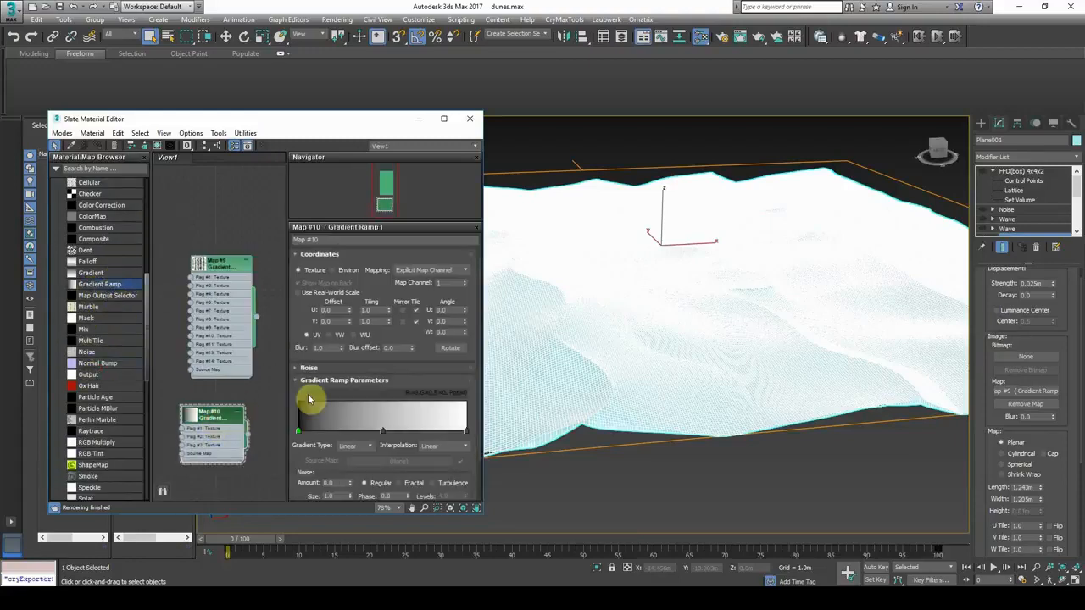
{"action": "scroll", "coordinate": [390, 382], "scroll_direction": "down", "scroll_amount": 2}
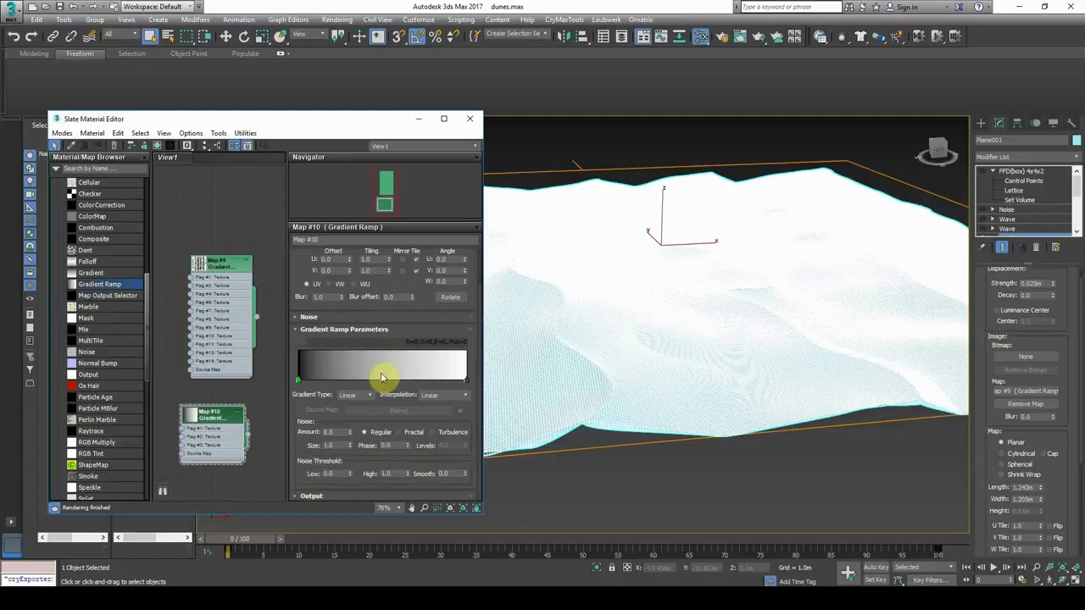
- Look at the original ramp for comparison, add several flags to the new Gradient Ramp and set one just past its middle to black
{"action": "double_click", "coordinate": [225, 295]}
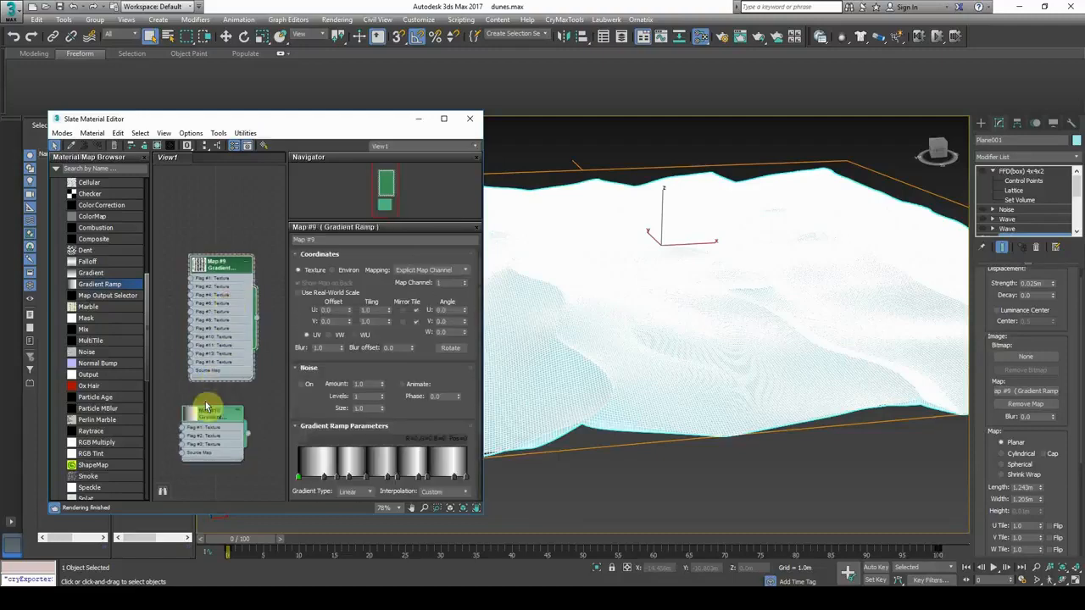
{"action": "double_click", "coordinate": [203, 430]}
{"action": "scroll", "coordinate": [359, 373], "scroll_direction": "down", "scroll_amount": 1}
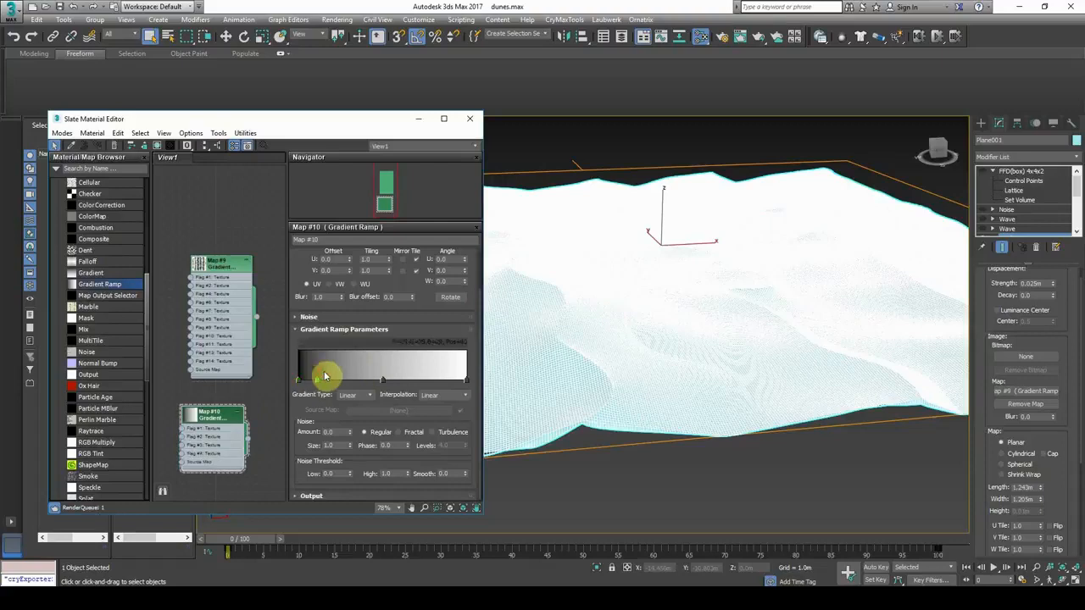
{"action": "left_click", "coordinate": [347, 375]}
{"action": "left_click", "coordinate": [387, 375]}
{"action": "left_click", "coordinate": [330, 375]}
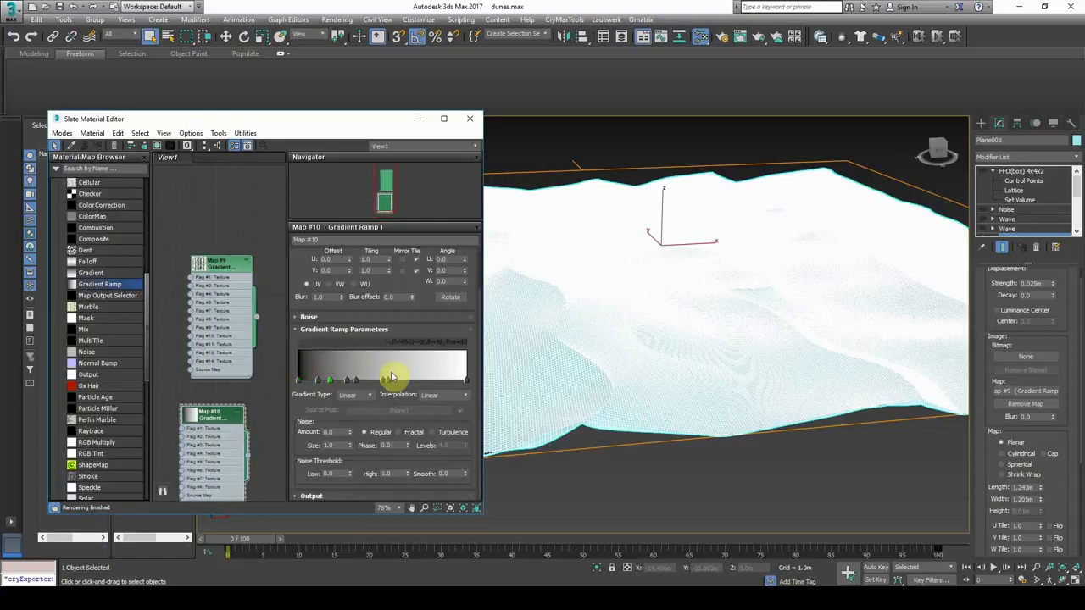
{"action": "double_click", "coordinate": [386, 380]}
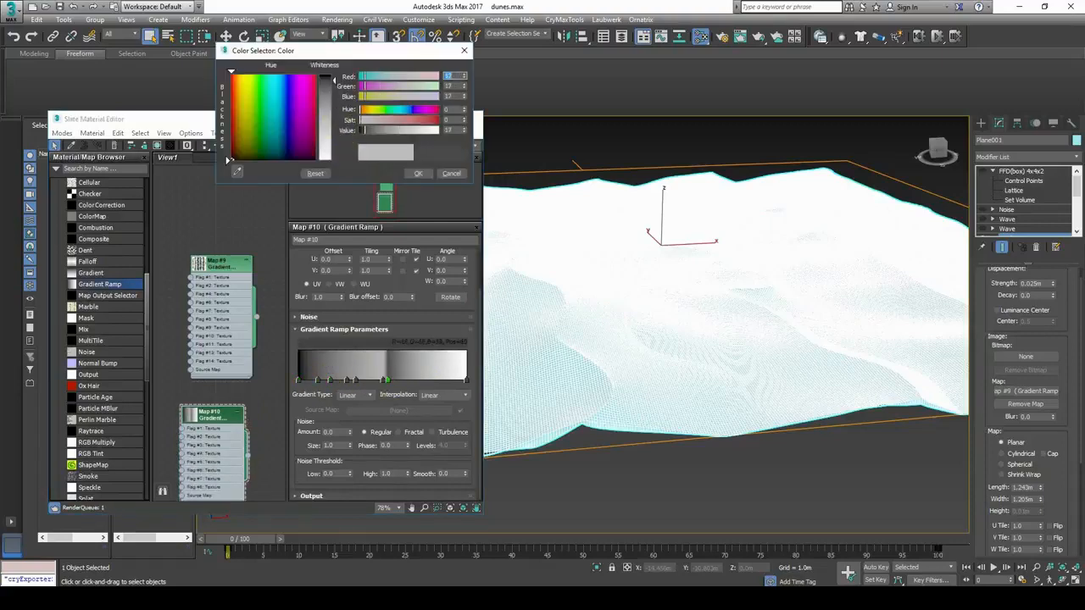
{"action": "left_click", "coordinate": [418, 173]}
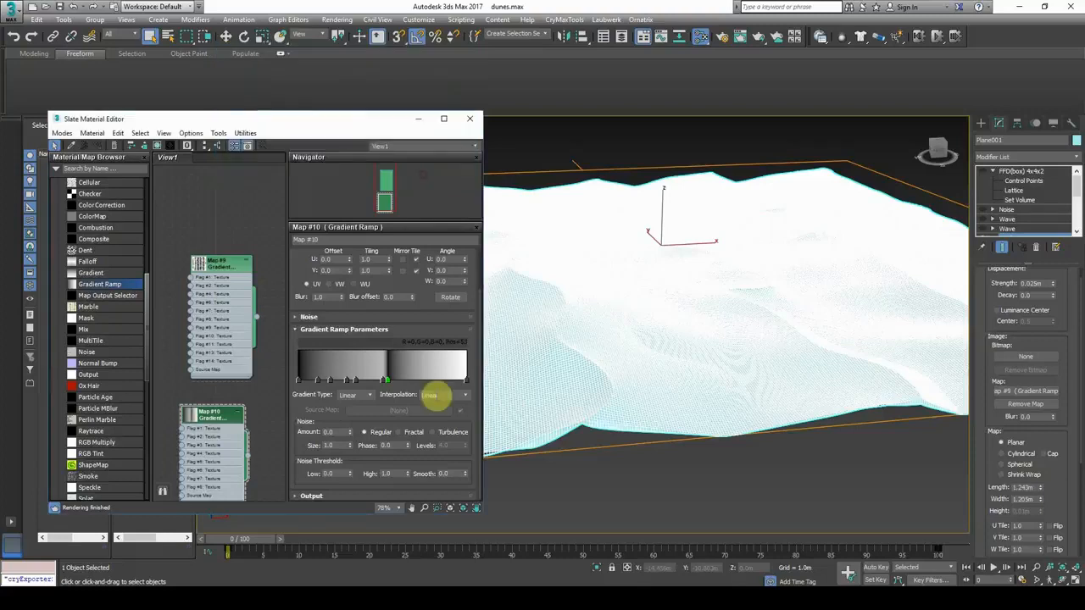
- Look through the new ramp's Gradient Type options, keeping it on Linear
{"action": "left_click", "coordinate": [369, 396]}
{"action": "left_click", "coordinate": [369, 397]}
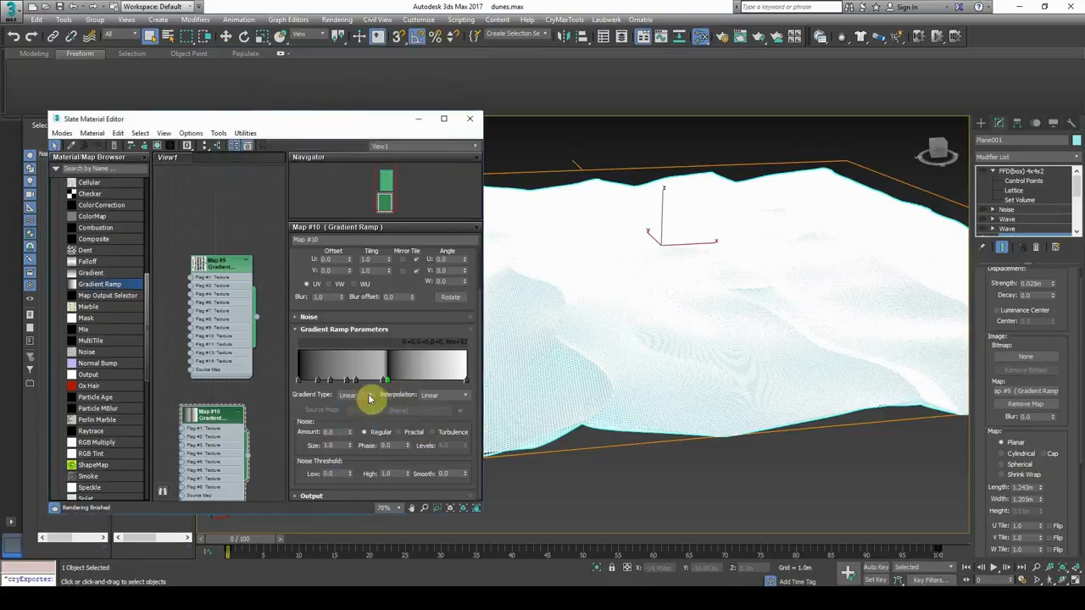
{"action": "left_click", "coordinate": [369, 396]}
{"action": "left_click", "coordinate": [351, 437]}
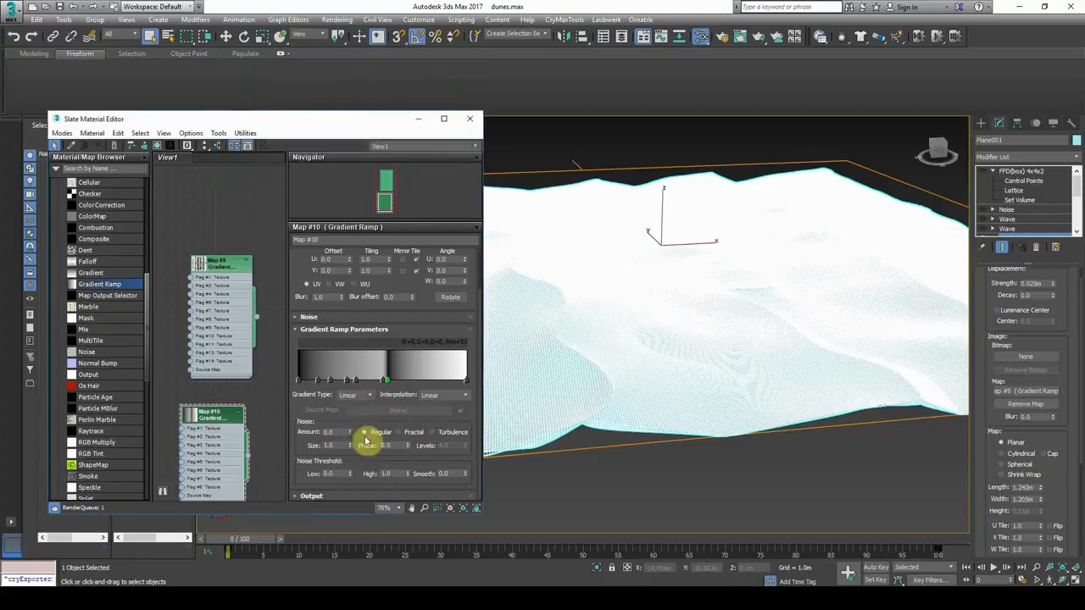
- Try the Ease In and Ease Out interpolation modes on the new Gradient Ramp, selecting the black flag near its middle
{"action": "left_click", "coordinate": [465, 395]}
{"action": "left_click", "coordinate": [447, 415]}
{"action": "left_click", "coordinate": [448, 398]}
{"action": "left_click", "coordinate": [434, 427]}
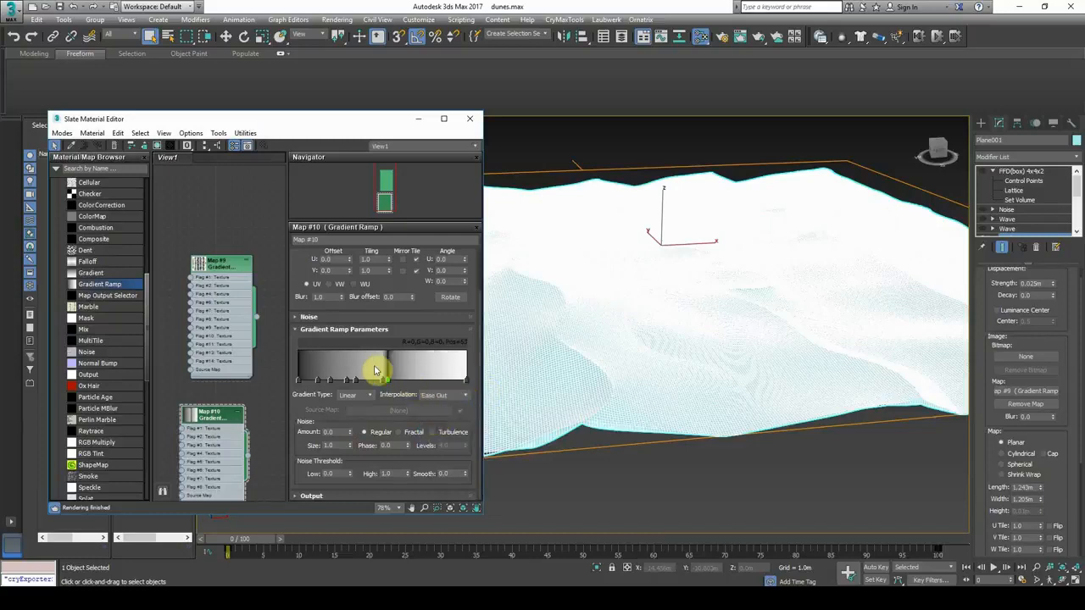
{"action": "left_click", "coordinate": [449, 396]}
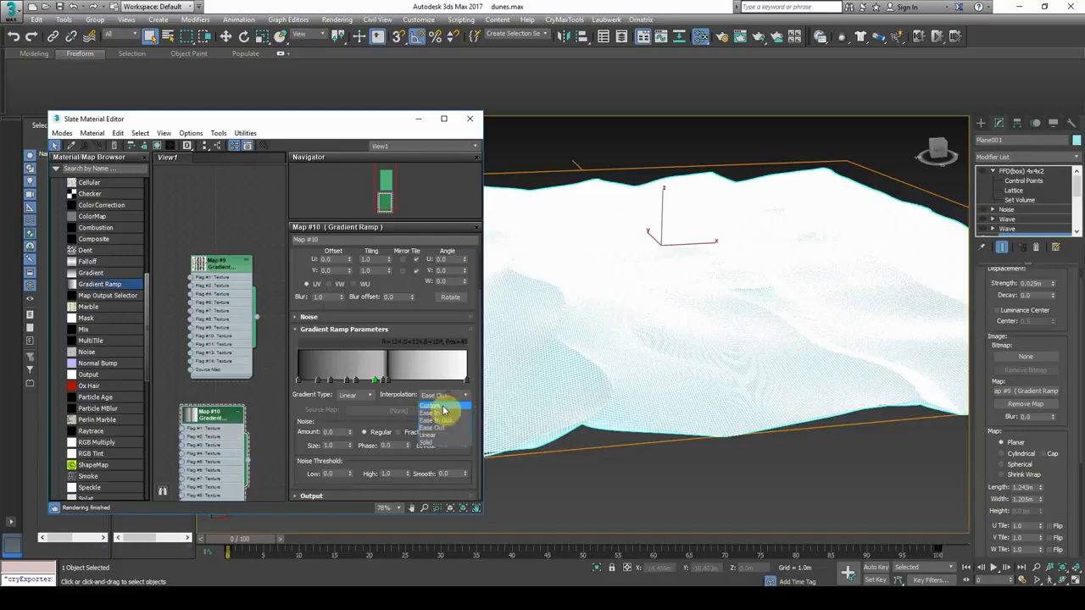
{"action": "left_click", "coordinate": [441, 412]}
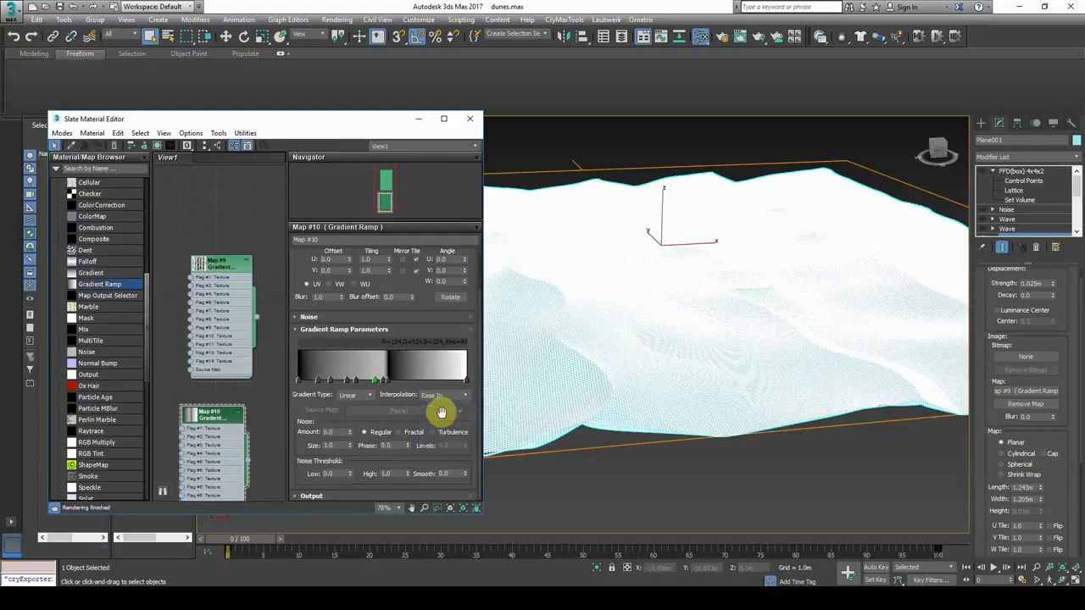
{"action": "left_click", "coordinate": [389, 380]}
{"action": "left_click", "coordinate": [431, 395]}
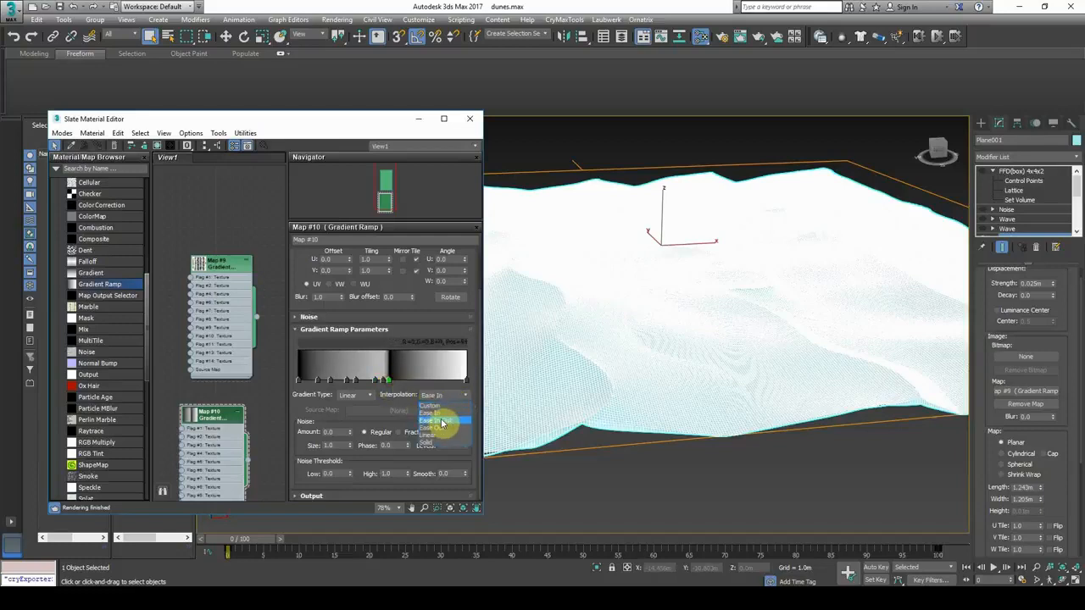
{"action": "left_click", "coordinate": [443, 428]}
- Delete the new Gradient Ramp node and show the original Gradient Ramp's parameters
{"action": "left_click_drag", "start_coordinate": [203, 449], "coordinate": [214, 450]}
{"action": "key", "text": "Delete"}
{"action": "double_click", "coordinate": [218, 328]}
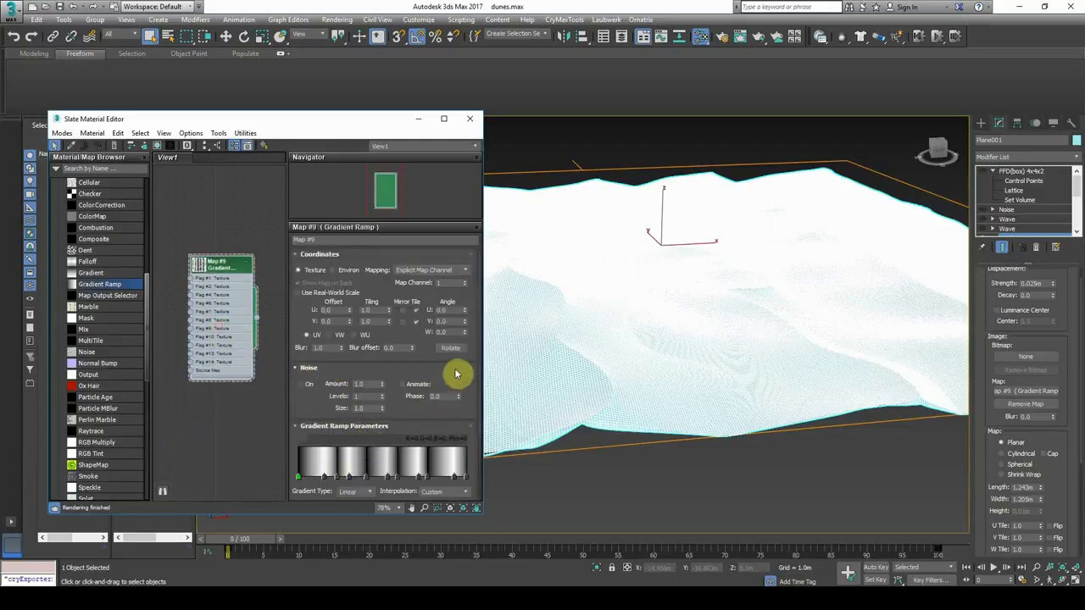
{"action": "left_click_drag", "start_coordinate": [454, 375], "coordinate": [450, 285]}
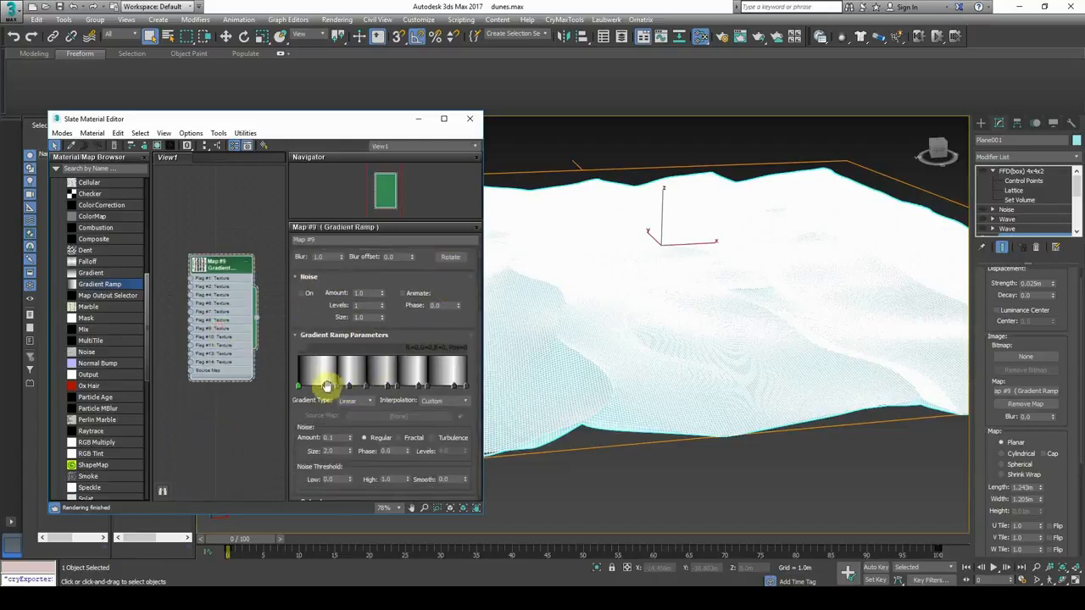
- Keep the original ramp's interpolation on Custom and check the color of the white flag at position 15
{"action": "left_click", "coordinate": [440, 405]}
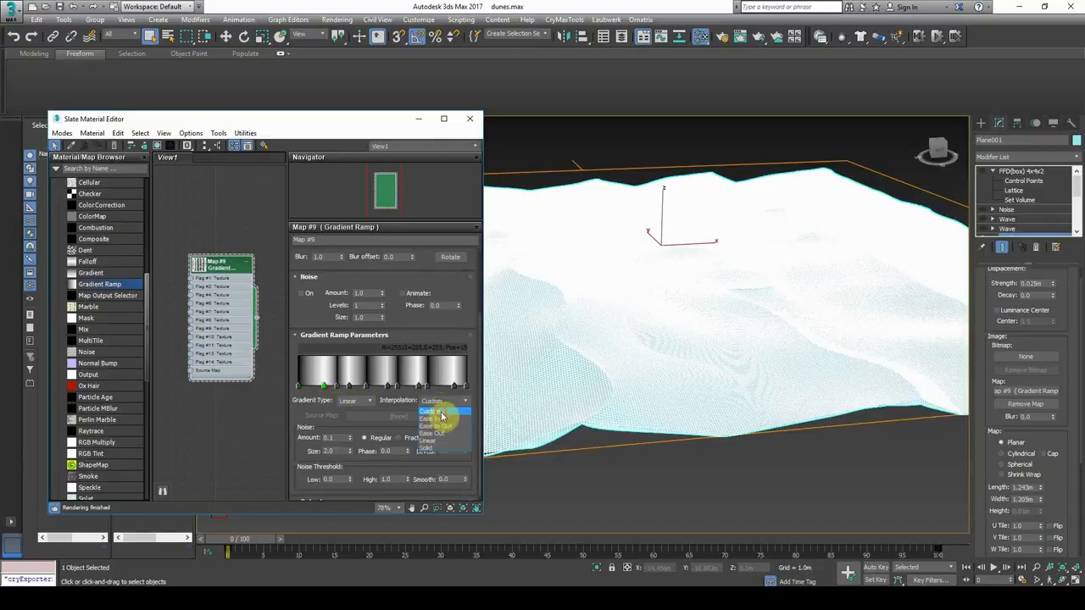
{"action": "left_click", "coordinate": [440, 413]}
{"action": "double_click", "coordinate": [325, 389]}
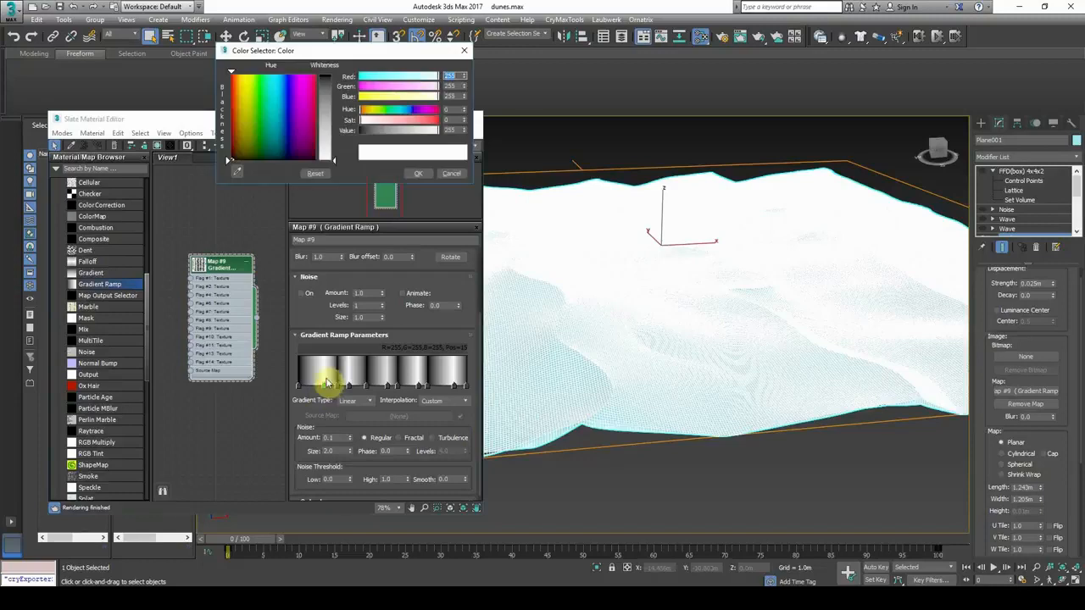
{"action": "left_click", "coordinate": [418, 174]}
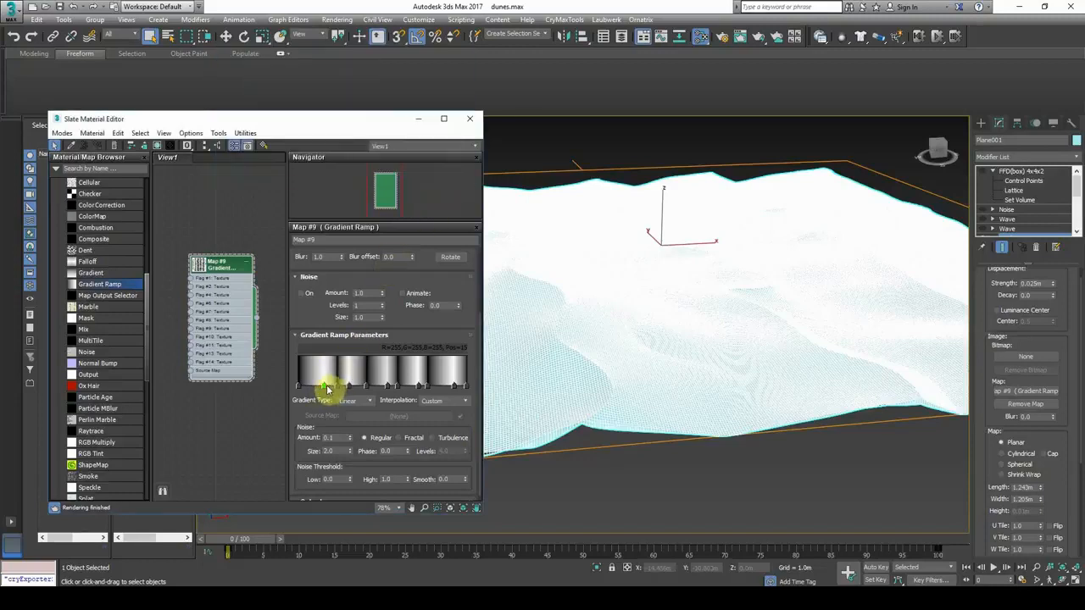
- Inspect the flag properties, including interpolation, of the white flag at position 15 and of the black flag right after it
{"action": "right_click", "coordinate": [326, 388]}
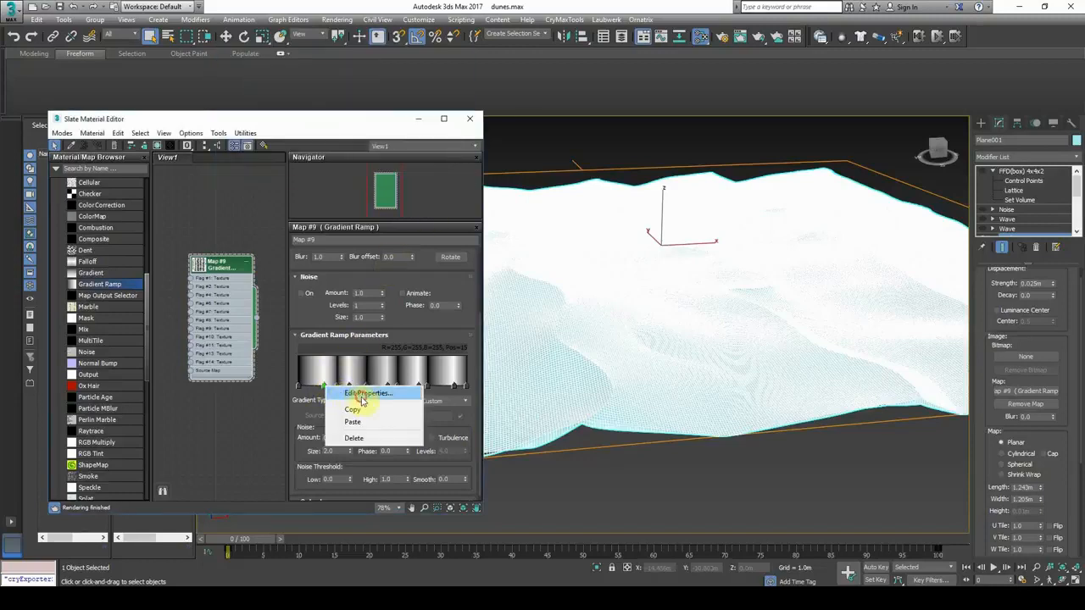
{"action": "left_click", "coordinate": [367, 393]}
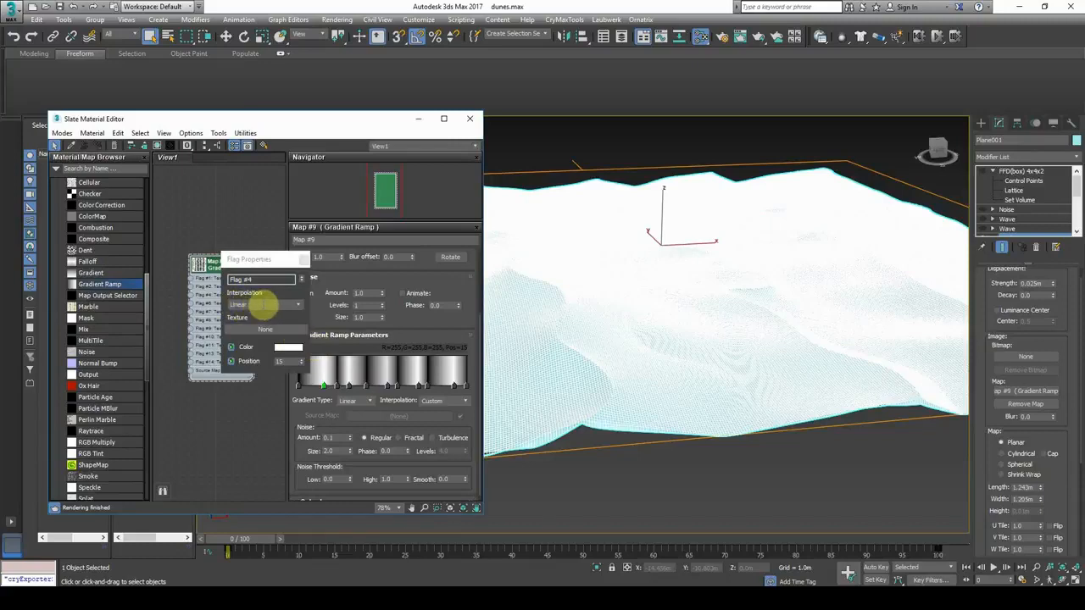
{"action": "left_click", "coordinate": [303, 259]}
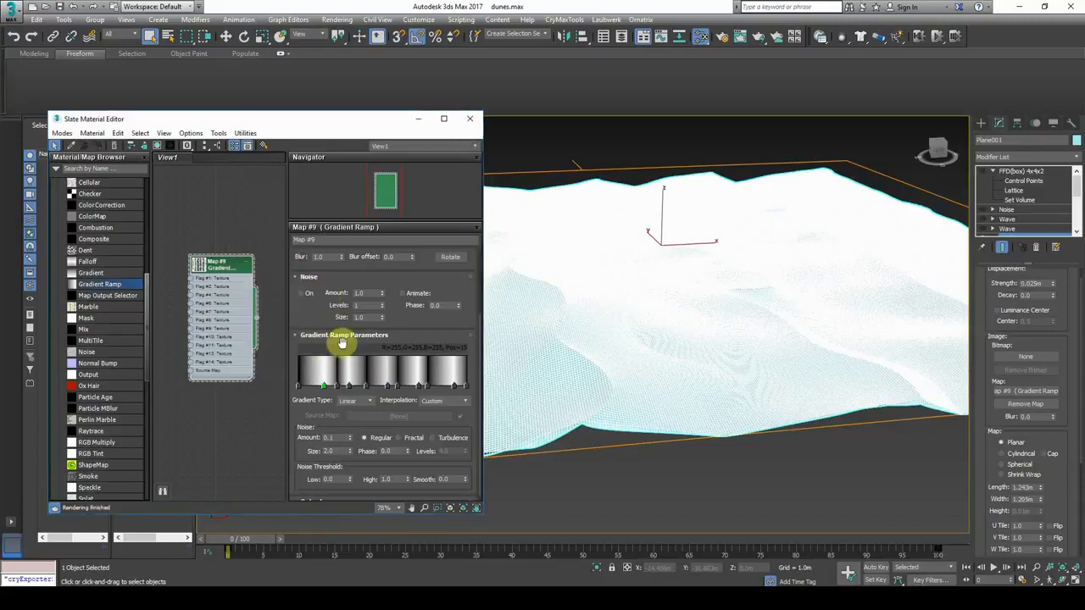
{"action": "right_click", "coordinate": [338, 388]}
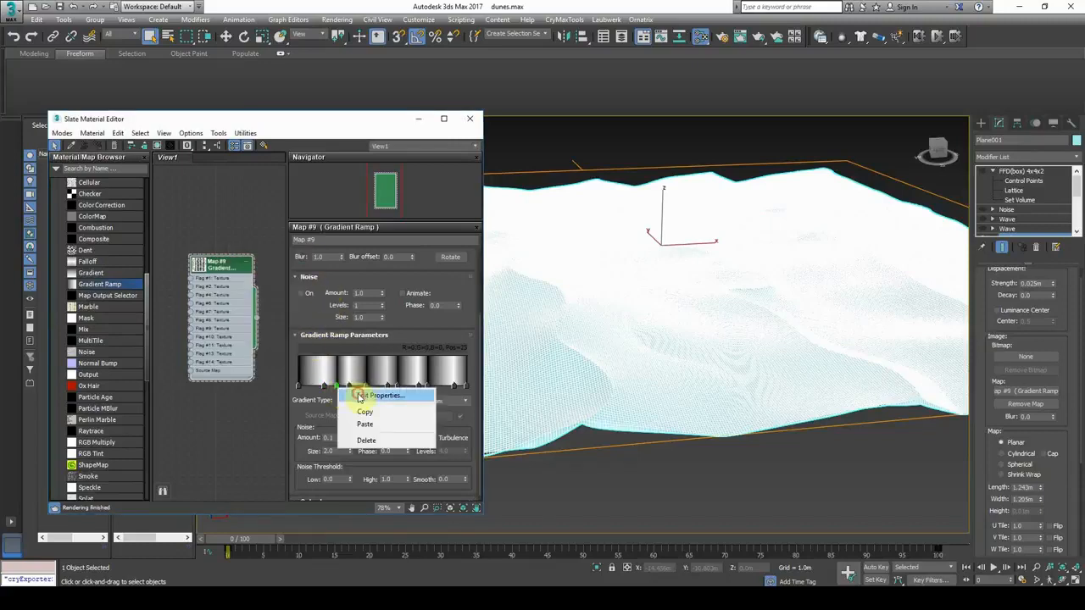
{"action": "left_click", "coordinate": [351, 393]}
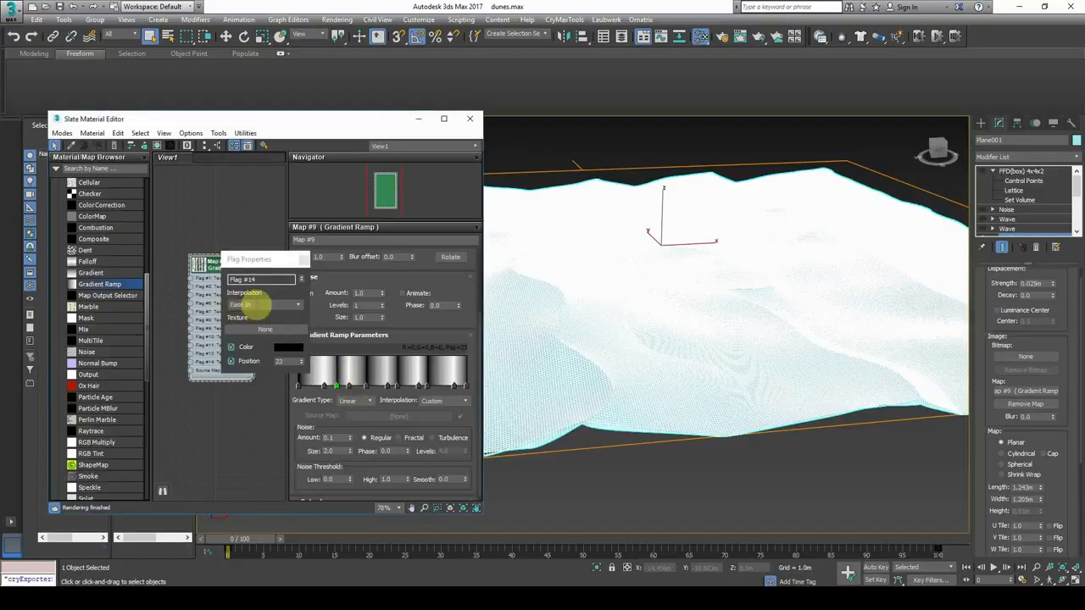
{"action": "left_click", "coordinate": [307, 260]}
- Deselect the plane and examine the shaded dunes from several angles
{"action": "middle_click_drag", "start_coordinate": [645, 483], "coordinate": [681, 481]}
{"action": "left_click", "coordinate": [680, 481]}
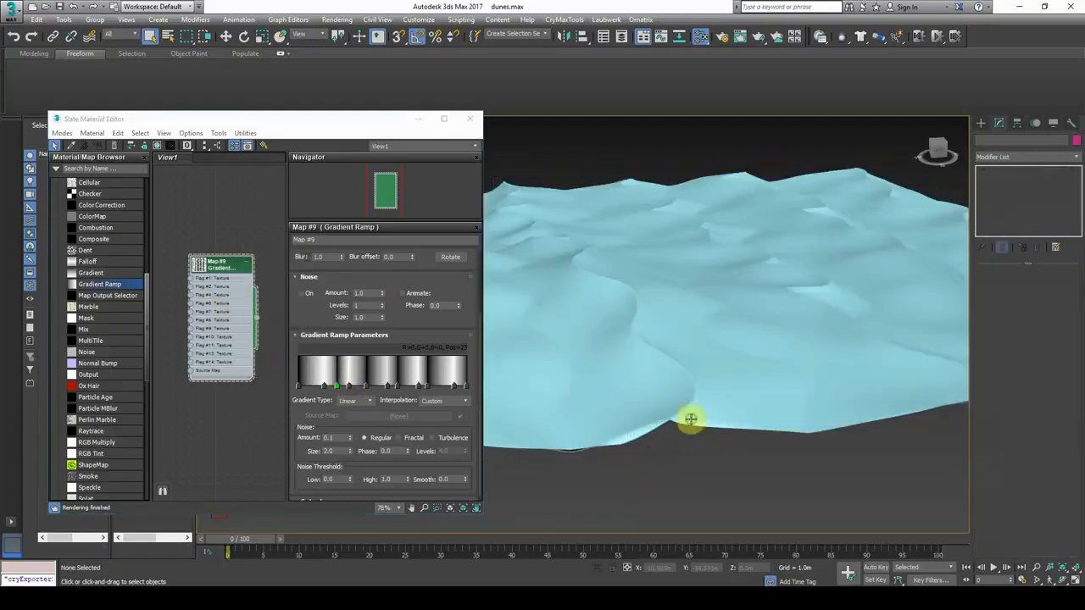
{"action": "mouse_move", "coordinate": [574, 359]}
{"action": "middle_mouse_down", "text": "alt"}
{"action": "mouse_move", "coordinate": [746, 370]}
{"action": "mouse_move", "coordinate": [623, 327]}
{"action": "mouse_move", "coordinate": [715, 324]}
{"action": "mouse_move", "coordinate": [695, 307]}
{"action": "mouse_move", "coordinate": [656, 327]}
{"action": "middle_mouse_up", "text": "alt"}
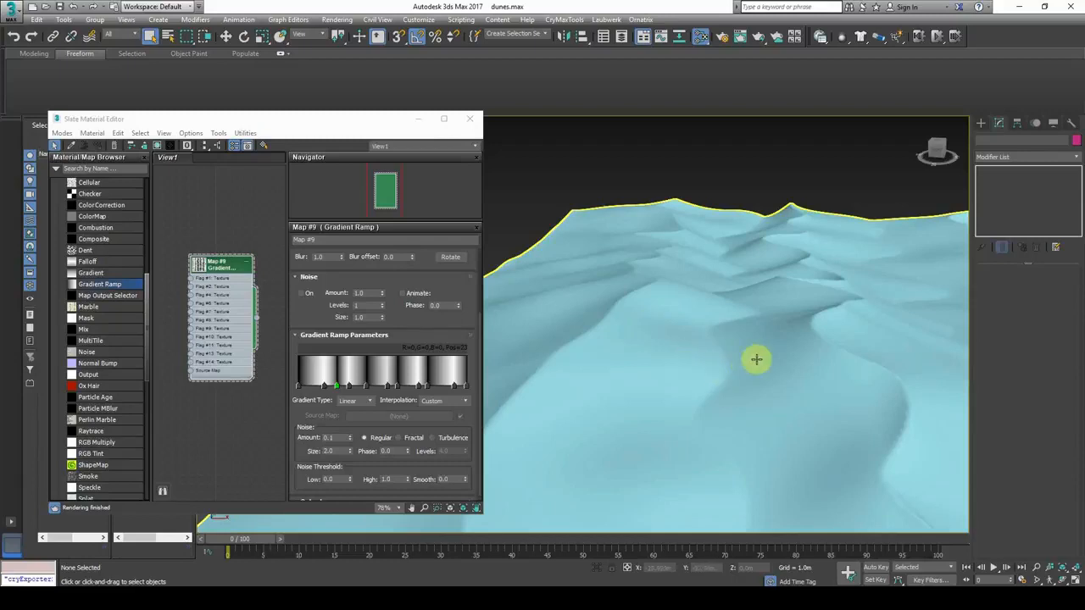
{"action": "middle_click_drag", "start_coordinate": [817, 350], "coordinate": [673, 412], "text": "alt"}
- Set the Gradient Ramp's noise amount to 0 to compare the dune shape, and return it to 0.1
{"action": "left_click", "coordinate": [227, 324]}
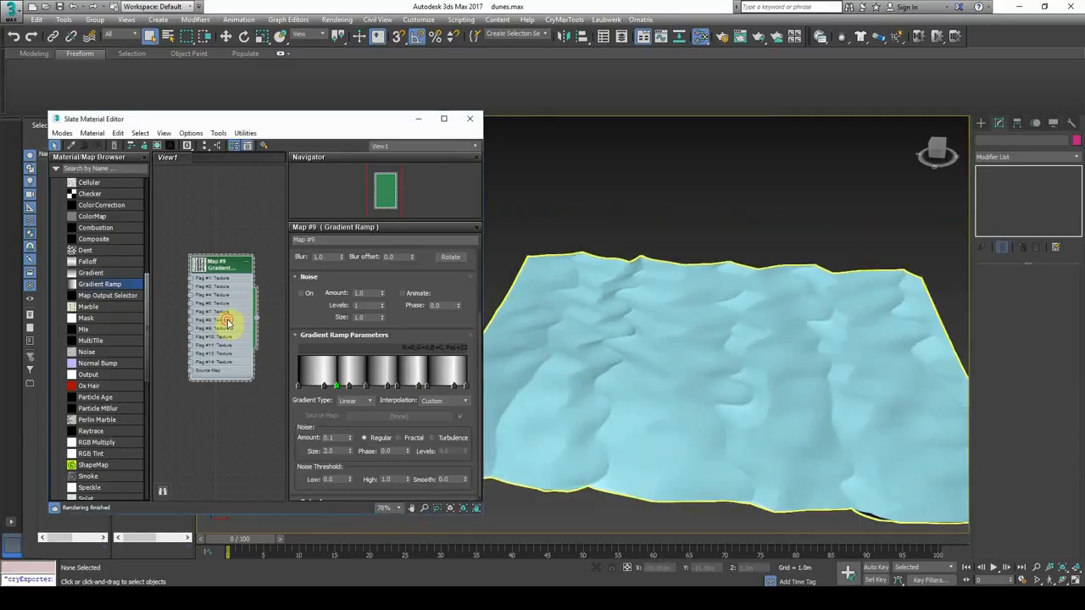
{"action": "scroll", "coordinate": [349, 416], "scroll_direction": "down", "scroll_amount": 1}
{"action": "double_click", "coordinate": [337, 431]}
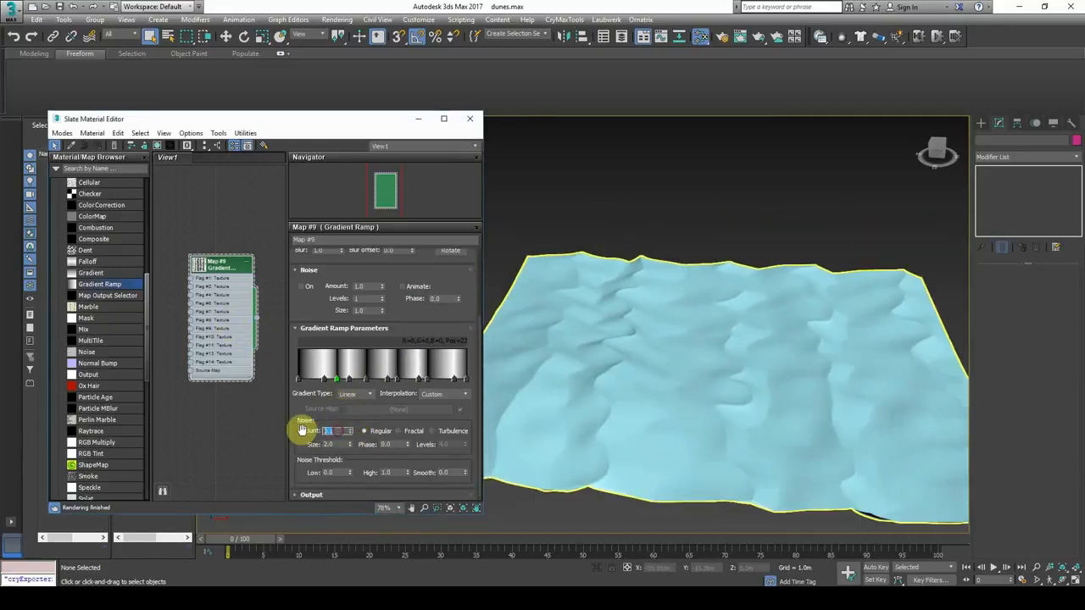
{"action": "key", "text": "Return"}
{"action": "left_click", "coordinate": [339, 432]}
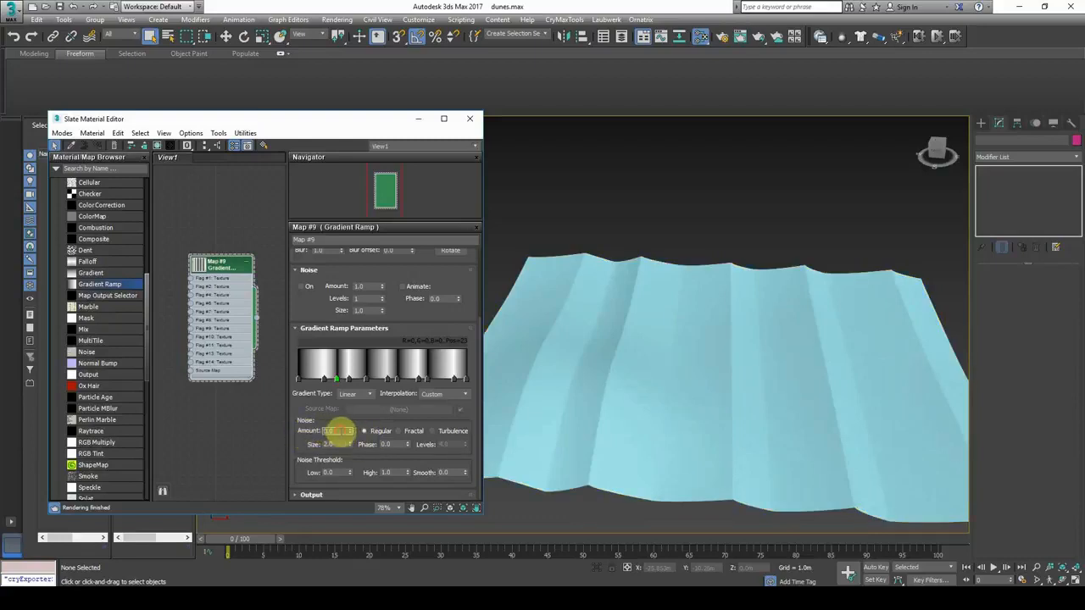
{"action": "type", "text": "0.1"}
{"action": "key", "text": "Return"}
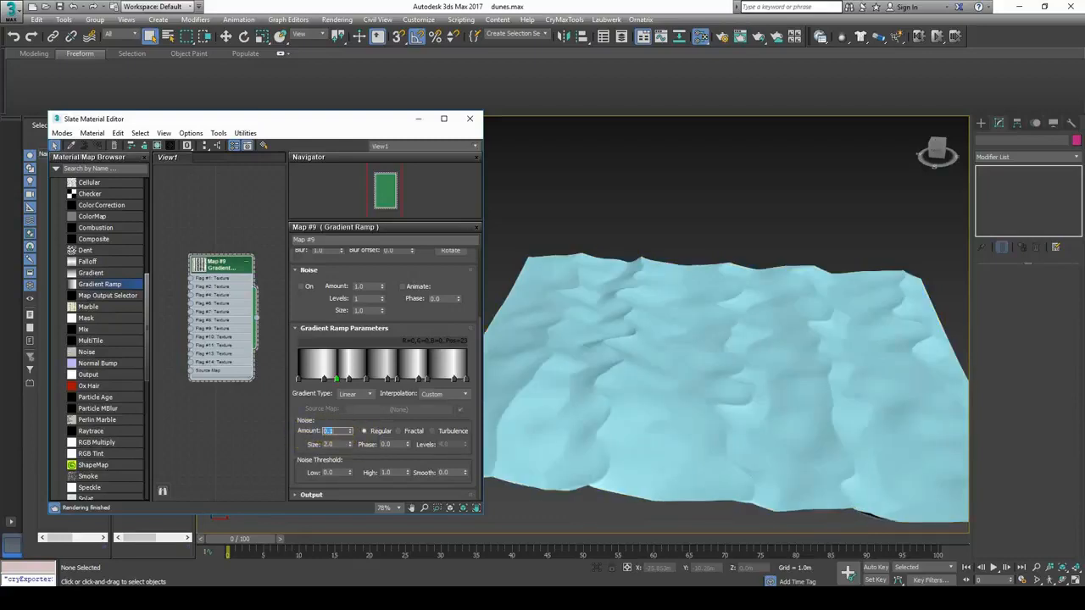
- Set the noise amount to 0.0, try white on the selected black ramp flag, cancel the color, and restore the amount to 0.1
{"action": "type", "text": "0.0"}
{"action": "key", "text": "Return"}
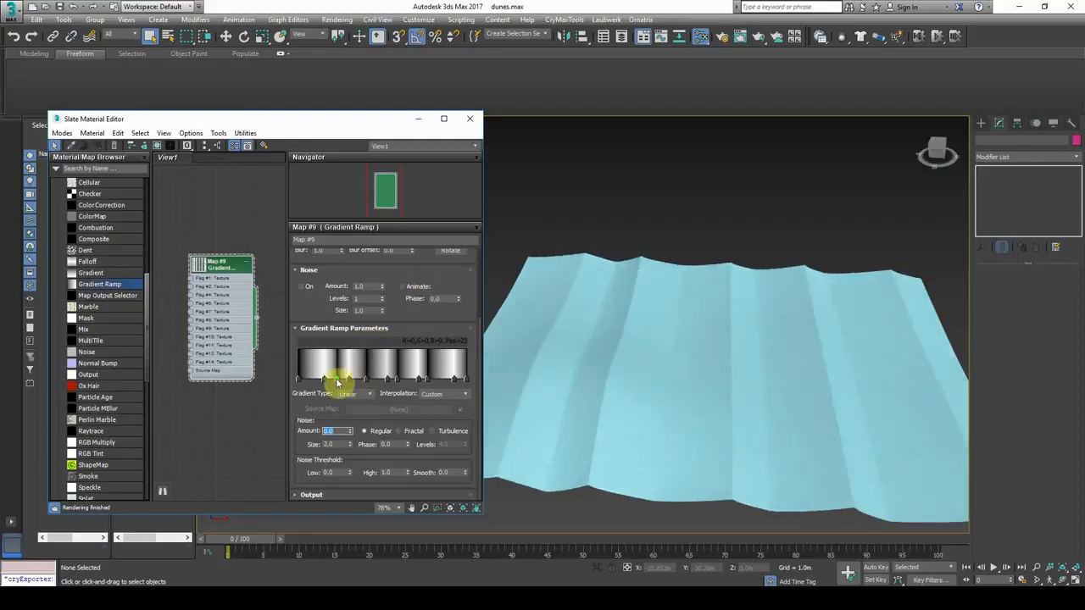
{"action": "double_click", "coordinate": [335, 379]}
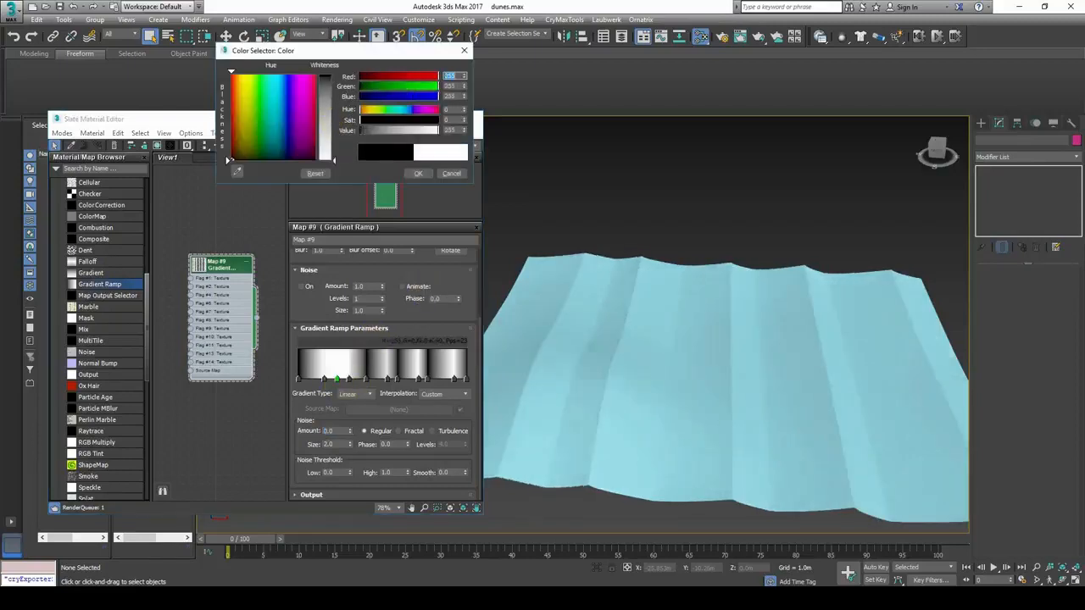
{"action": "left_click", "coordinate": [452, 173]}
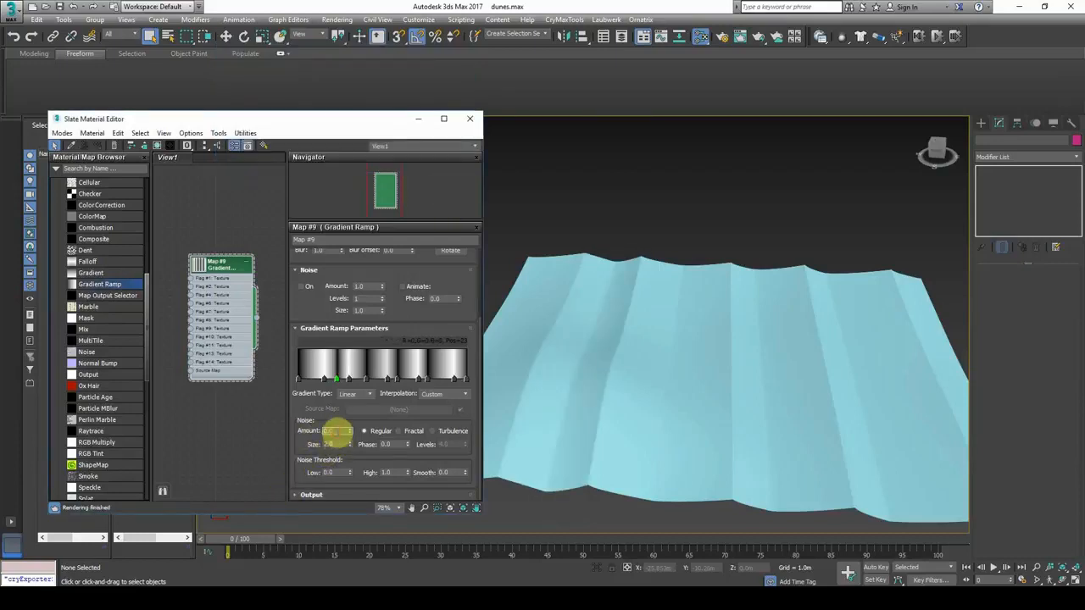
{"action": "type", "text": "0.1"}
{"action": "key", "text": "Return"}
- Select the dune plane and enable the Wave modifier directly above Displace, switching it off and on to compare its effect
{"action": "mouse_move", "coordinate": [659, 334]}
{"action": "middle_mouse_down", "text": "alt"}
{"action": "mouse_move", "coordinate": [690, 339]}
{"action": "mouse_move", "coordinate": [636, 319]}
{"action": "mouse_move", "coordinate": [670, 323]}
{"action": "middle_mouse_up", "text": "alt"}
{"action": "left_click", "coordinate": [670, 323]}
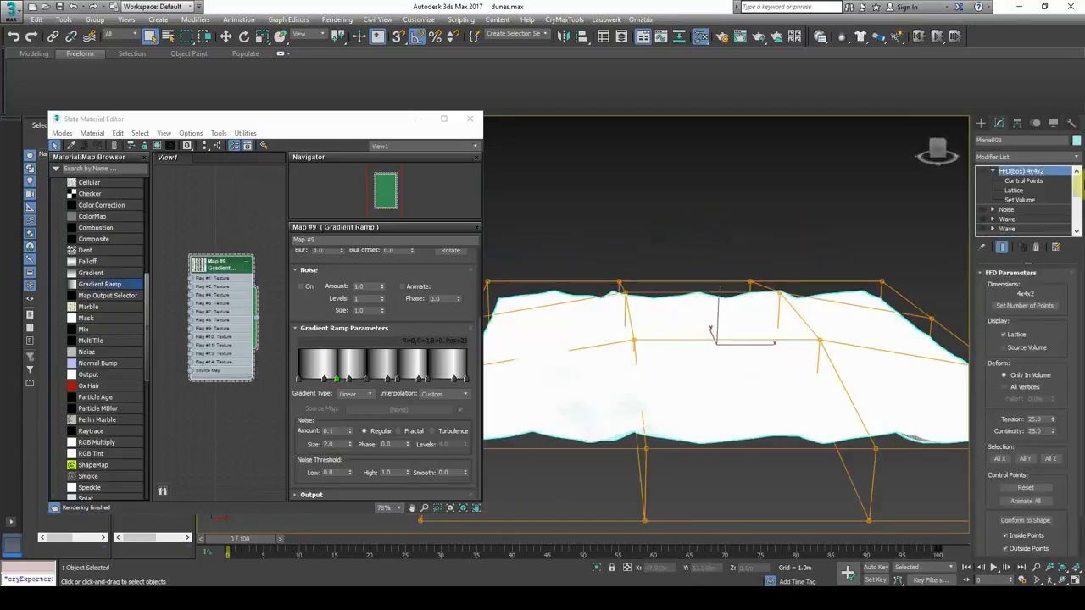
{"action": "scroll", "coordinate": [1033, 204], "scroll_direction": "down", "scroll_amount": 1}
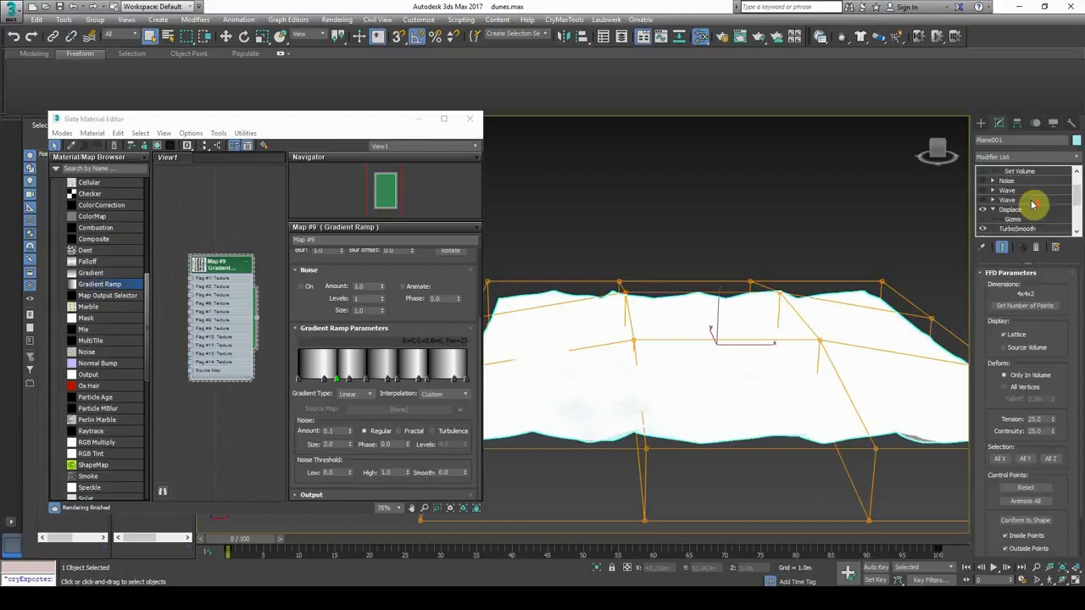
{"action": "left_click", "coordinate": [986, 201]}
{"action": "middle_click_drag", "start_coordinate": [719, 369], "coordinate": [794, 279], "text": "alt"}
{"action": "left_click", "coordinate": [982, 229]}
{"action": "left_click", "coordinate": [983, 229]}
{"action": "left_click", "coordinate": [983, 229]}
{"action": "left_click", "coordinate": [983, 229]}
{"action": "left_click", "coordinate": [983, 229]}
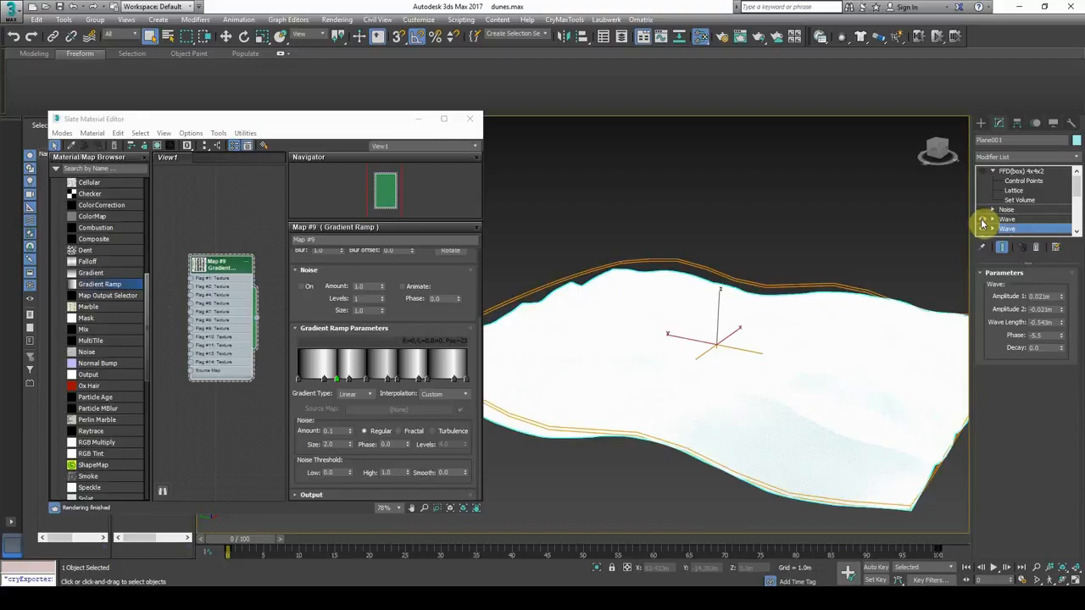
- Enable the upper Wave modifier, switching it off and on to compare its effect on the dunes
{"action": "left_click", "coordinate": [983, 217]}
{"action": "left_click", "coordinate": [983, 217]}
{"action": "left_click", "coordinate": [983, 217]}
{"action": "left_click", "coordinate": [982, 217]}
{"action": "left_click", "coordinate": [983, 218]}
{"action": "left_click", "coordinate": [983, 217]}
{"action": "left_click", "coordinate": [983, 217]}
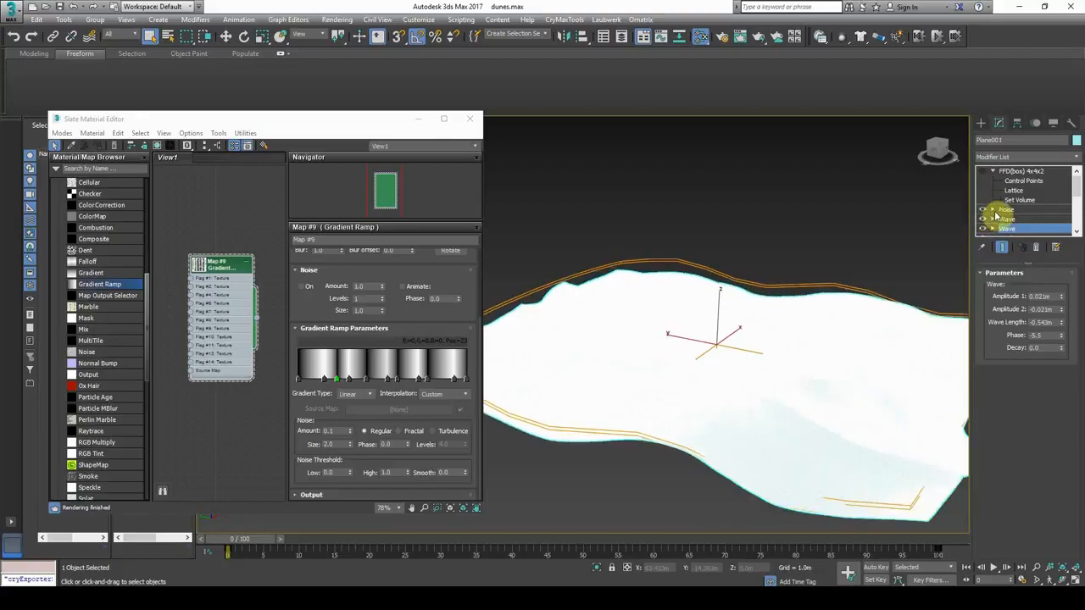
- Show the Noise modifier's parameters and compare the dunes with and without Noise from several angles
{"action": "left_click", "coordinate": [1005, 210]}
{"action": "left_click", "coordinate": [984, 210]}
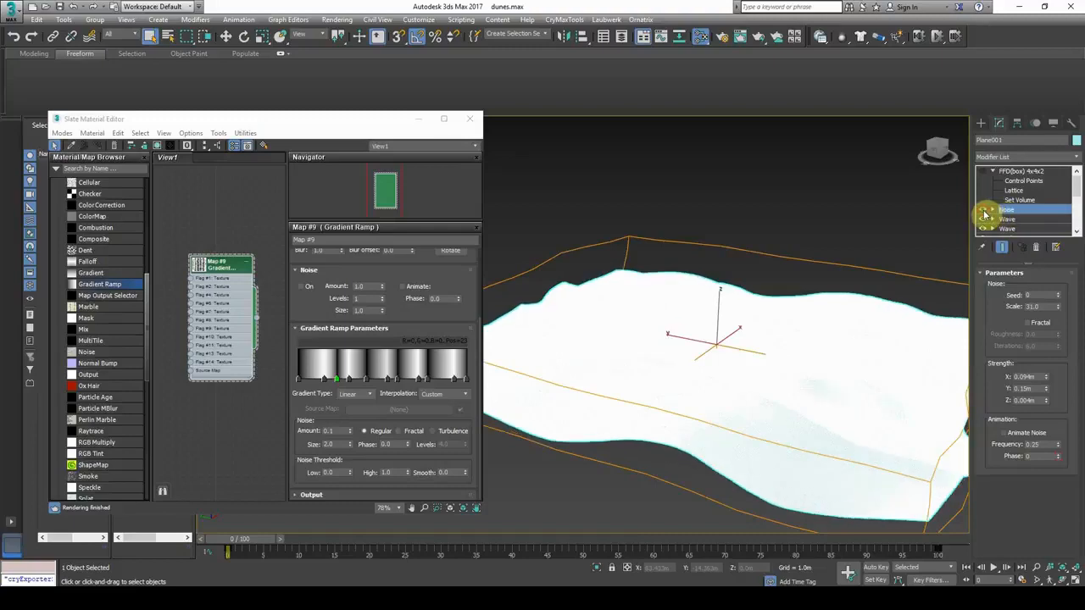
{"action": "mouse_move", "coordinate": [810, 324]}
{"action": "middle_mouse_down", "text": "alt"}
{"action": "mouse_move", "coordinate": [729, 325]}
{"action": "mouse_move", "coordinate": [732, 277]}
{"action": "middle_mouse_up", "text": "alt"}
{"action": "left_click", "coordinate": [732, 273]}
{"action": "scroll", "coordinate": [732, 356], "scroll_direction": "up", "scroll_amount": 4}
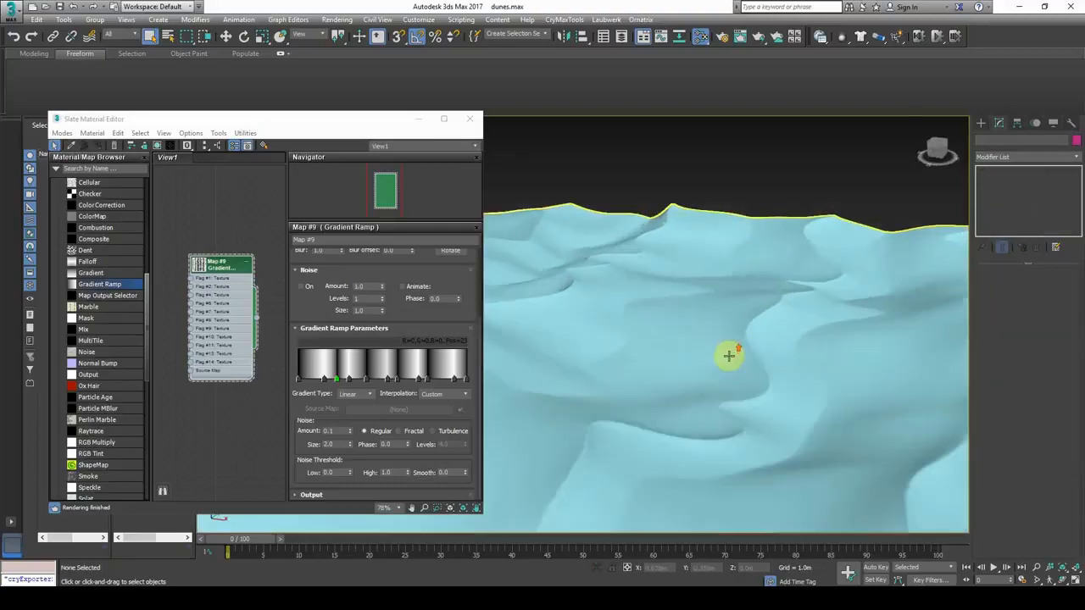
{"action": "scroll", "coordinate": [694, 411], "scroll_direction": "down", "scroll_amount": 4}
{"action": "middle_click_drag", "start_coordinate": [690, 415], "coordinate": [739, 416], "text": "alt"}
{"action": "scroll", "coordinate": [669, 417], "scroll_direction": "up", "scroll_amount": 4}
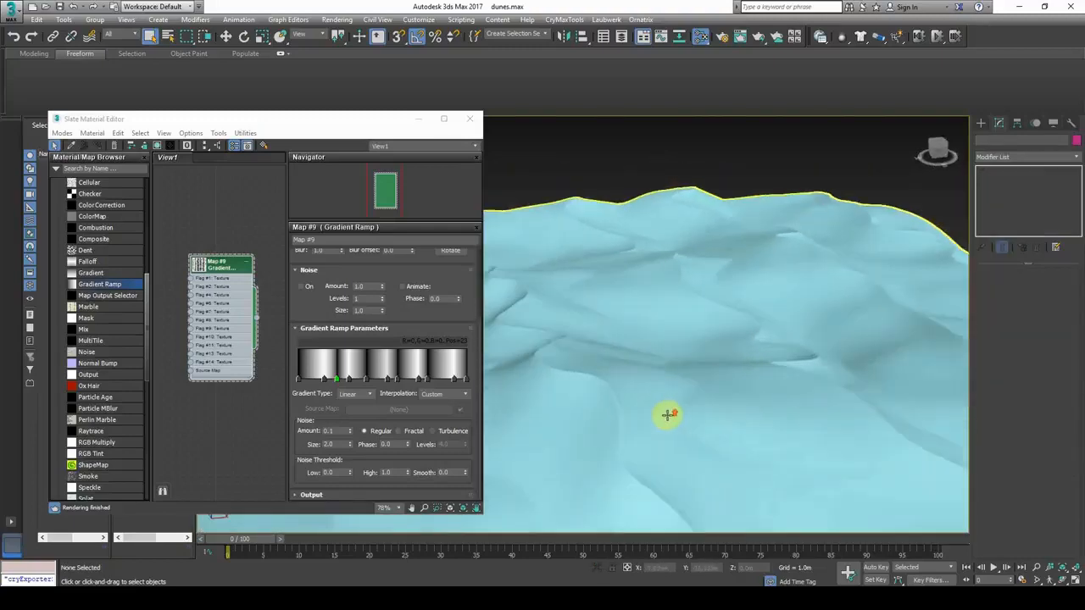
{"action": "middle_click_drag", "start_coordinate": [663, 411], "coordinate": [680, 397], "text": "alt"}
{"action": "left_click", "coordinate": [681, 397]}
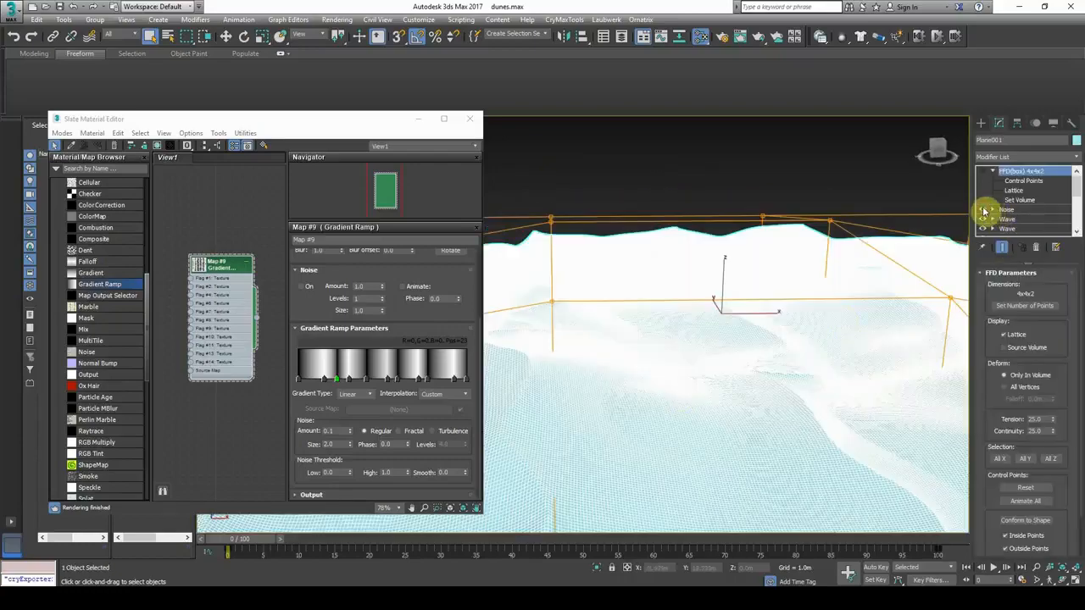
{"action": "left_click", "coordinate": [984, 210]}
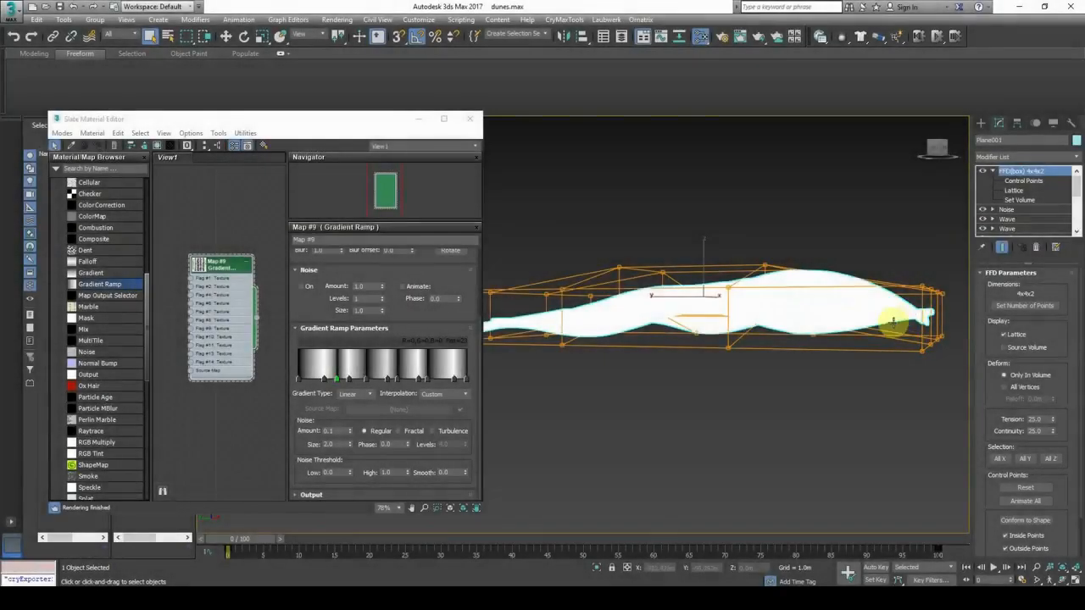
- Close the Slate Material Editor and compare the plane with and without the FFD(box) 4x4x2 modifier
{"action": "middle_click_drag", "start_coordinate": [520, 340], "coordinate": [557, 226], "text": "alt"}
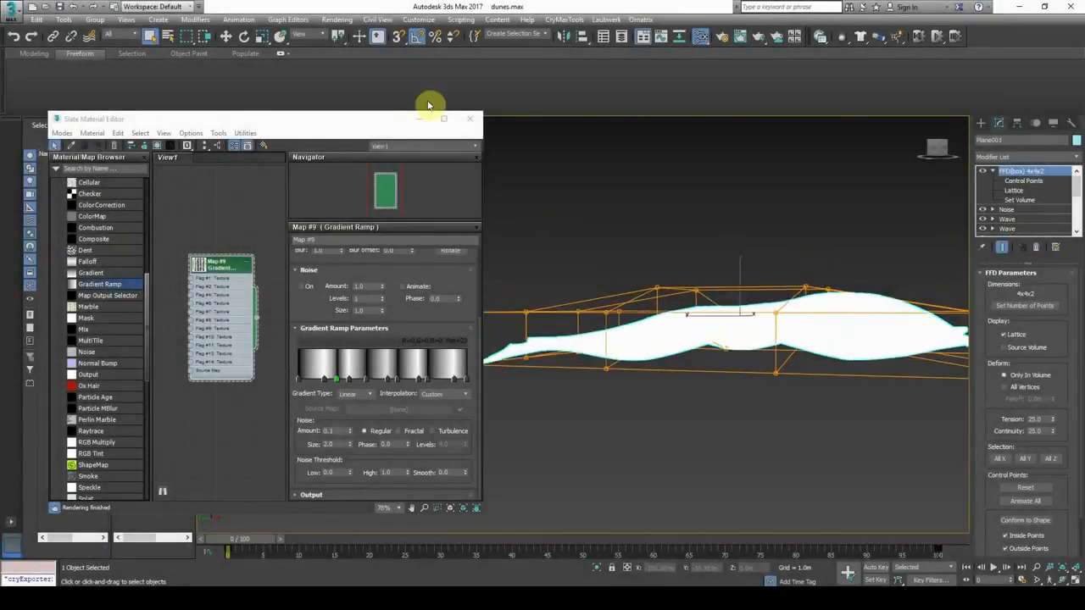
{"action": "left_click", "coordinate": [469, 117]}
{"action": "scroll", "coordinate": [575, 275], "scroll_direction": "up", "scroll_amount": 5}
{"action": "scroll", "coordinate": [602, 351], "scroll_direction": "down", "scroll_amount": 3}
{"action": "scroll", "coordinate": [620, 354], "scroll_direction": "up", "scroll_amount": 1}
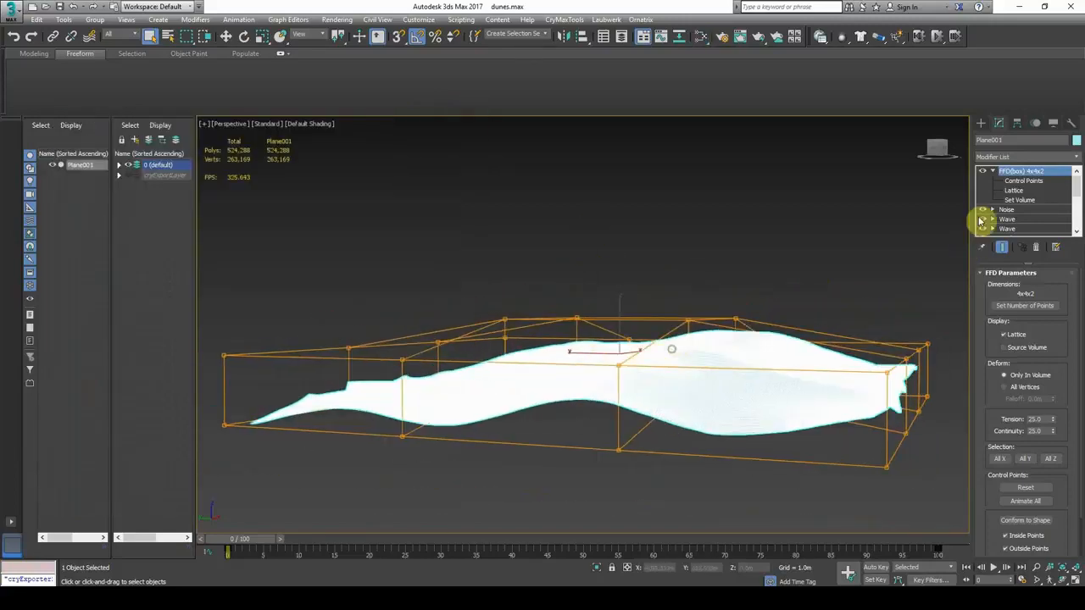
{"action": "left_click", "coordinate": [982, 172]}
{"action": "left_click", "coordinate": [983, 172]}
{"action": "middle_click_drag", "start_coordinate": [644, 356], "coordinate": [555, 342], "text": "alt"}
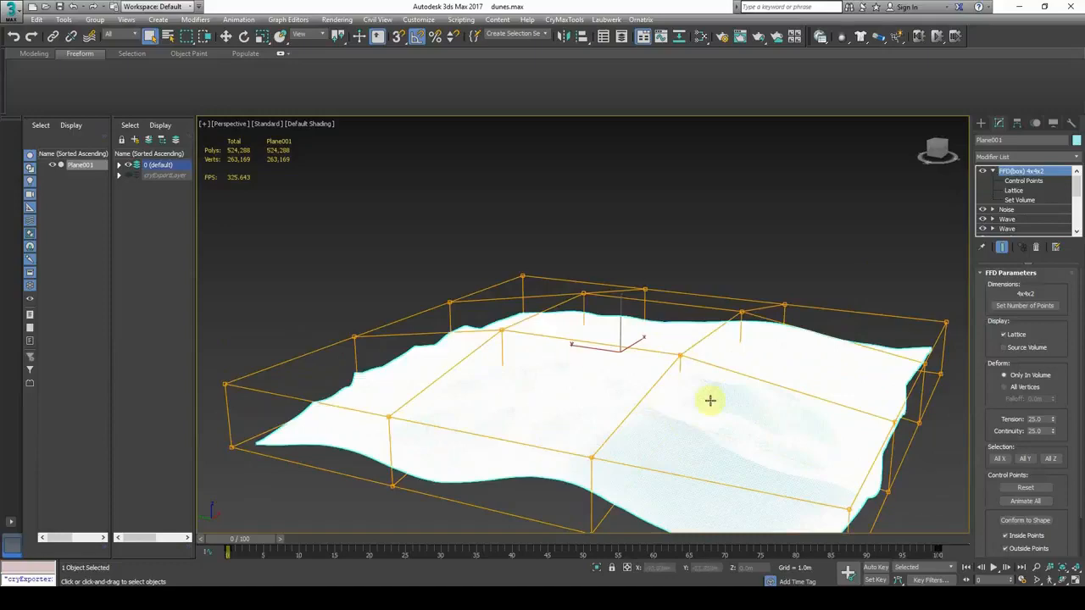
{"action": "left_click", "coordinate": [903, 218]}
{"action": "middle_click_drag", "start_coordinate": [904, 218], "coordinate": [703, 370], "text": "alt"}
{"action": "left_click", "coordinate": [703, 369]}
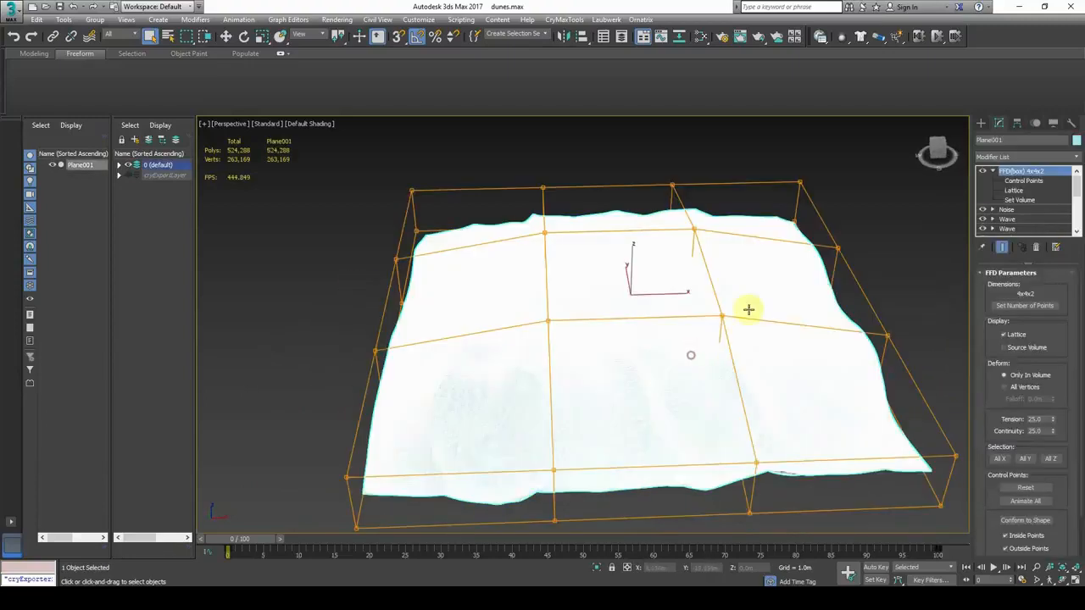
{"action": "left_click", "coordinate": [1024, 156]}
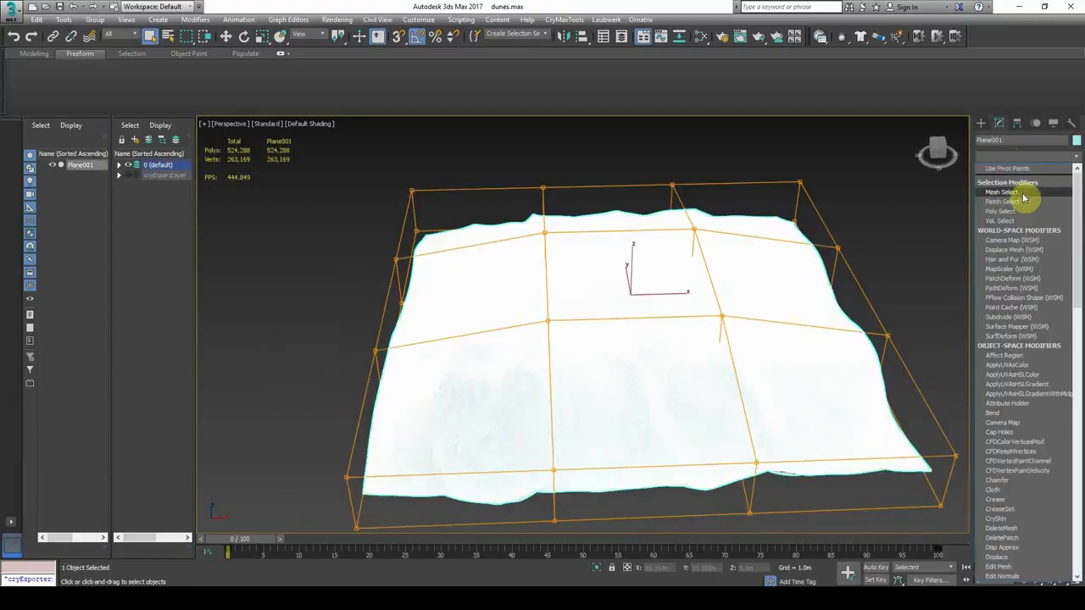
{"action": "left_click", "coordinate": [1023, 159]}
{"action": "left_click", "coordinate": [922, 196]}
{"action": "middle_click_drag", "start_coordinate": [851, 278], "coordinate": [817, 276]}
{"action": "left_click", "coordinate": [741, 339]}
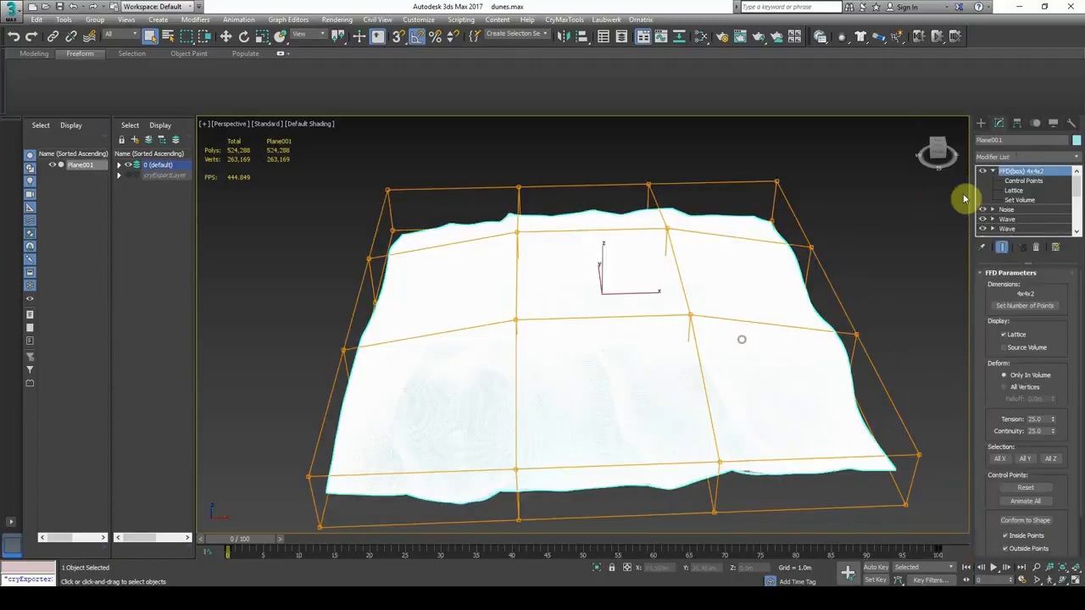
- Add an Unwrap UVW modifier on top of the stack, check the plane's layout in the UV editor, and delete the modifier
{"action": "left_click", "coordinate": [1005, 159]}
{"action": "scroll", "coordinate": [1011, 279], "scroll_direction": "down", "scroll_amount": 10}
{"action": "left_click", "coordinate": [1029, 477]}
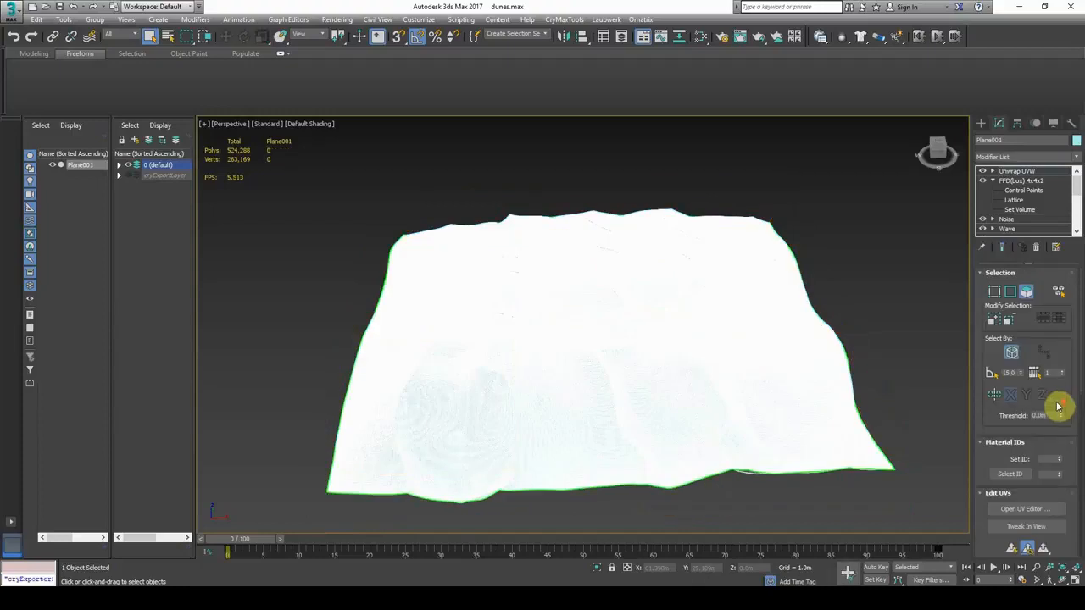
{"action": "left_click", "coordinate": [1022, 508]}
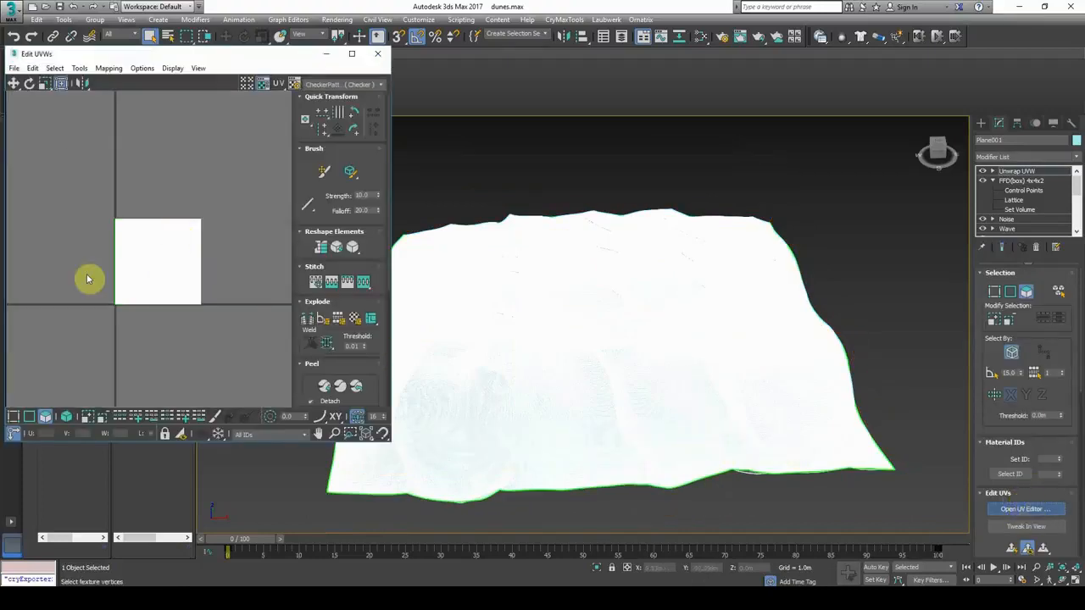
{"action": "right_click", "coordinate": [1036, 173]}
{"action": "left_click", "coordinate": [1027, 192]}
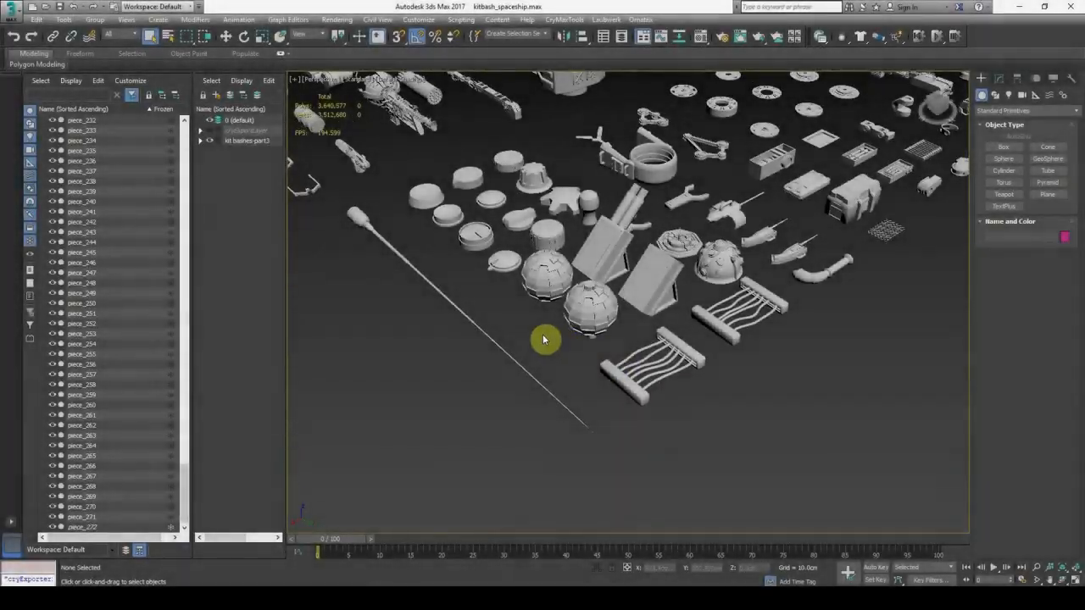
- Survey the kitbash pieces laid out in kitbash_spaceship.max, both up close and from afar
{"action": "middle_click_drag", "start_coordinate": [545, 339], "coordinate": [582, 399], "text": "alt"}
{"action": "scroll", "coordinate": [572, 356], "scroll_direction": "up", "scroll_amount": 2}
{"action": "scroll", "coordinate": [571, 356], "scroll_direction": "down", "scroll_amount": 8}
{"action": "middle_click_drag", "start_coordinate": [683, 291], "coordinate": [657, 331]}
{"action": "scroll", "coordinate": [685, 349], "scroll_direction": "up", "scroll_amount": 6}
{"action": "middle_click_drag", "start_coordinate": [895, 316], "coordinate": [625, 478]}
{"action": "middle_click_drag", "start_coordinate": [743, 423], "coordinate": [678, 569]}
{"action": "middle_click_drag", "start_coordinate": [732, 279], "coordinate": [671, 345]}
{"action": "scroll", "coordinate": [716, 314], "scroll_direction": "up", "scroll_amount": 5}
{"action": "middle_click_drag", "start_coordinate": [594, 275], "coordinate": [741, 385]}
{"action": "middle_click_drag", "start_coordinate": [617, 211], "coordinate": [594, 441]}
{"action": "middle_click_drag", "start_coordinate": [552, 233], "coordinate": [873, 259]}
{"action": "scroll", "coordinate": [710, 308], "scroll_direction": "down", "scroll_amount": 5}
{"action": "mouse_move", "coordinate": [587, 357]}
{"action": "middle_mouse_down"}
{"action": "mouse_move", "coordinate": [715, 277]}
{"action": "mouse_move", "coordinate": [640, 323]}
{"action": "mouse_move", "coordinate": [729, 288]}
{"action": "middle_mouse_up"}
{"action": "middle_click_drag", "start_coordinate": [513, 425], "coordinate": [709, 364]}
{"action": "scroll", "coordinate": [698, 305], "scroll_direction": "down", "scroll_amount": 5}
- Examine the gatling gun piece and the round knob and disc pieces of the kit
{"action": "scroll", "coordinate": [551, 288], "scroll_direction": "up", "scroll_amount": 7}
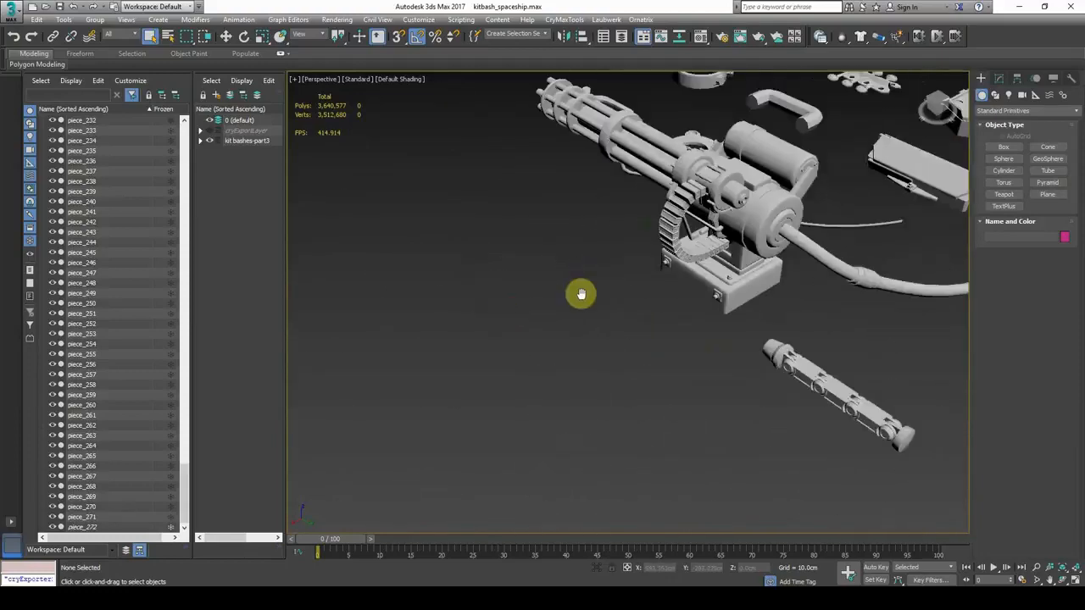
{"action": "middle_click_drag", "start_coordinate": [582, 294], "coordinate": [552, 324]}
{"action": "middle_click_drag", "start_coordinate": [663, 341], "coordinate": [530, 266]}
{"action": "scroll", "coordinate": [669, 394], "scroll_direction": "down", "scroll_amount": 3}
{"action": "scroll", "coordinate": [670, 394], "scroll_direction": "down", "scroll_amount": 10}
{"action": "scroll", "coordinate": [618, 373], "scroll_direction": "up", "scroll_amount": 10}
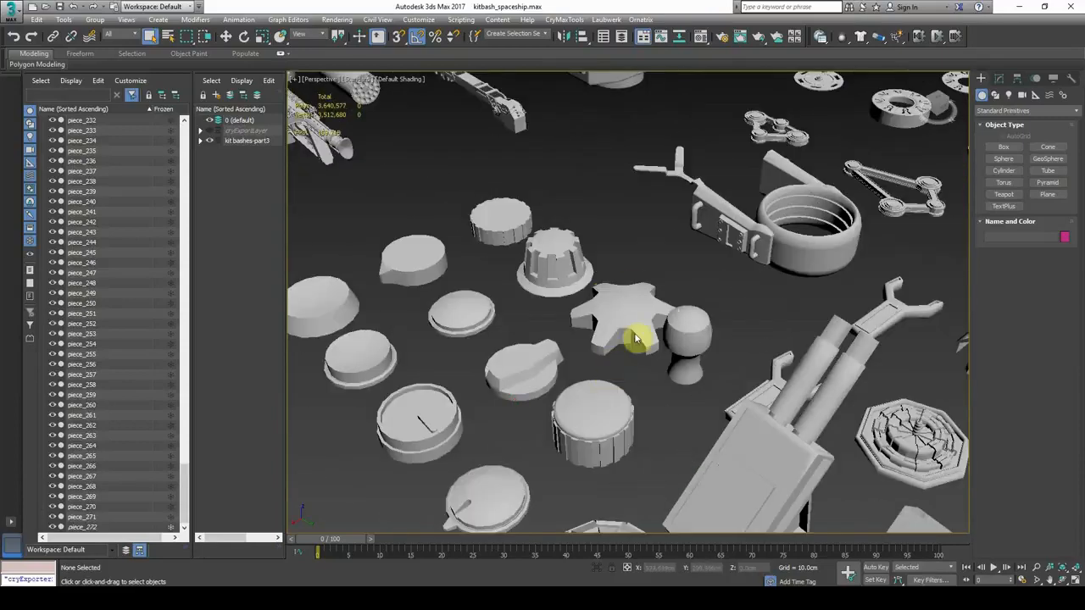
{"action": "scroll", "coordinate": [663, 267], "scroll_direction": "down", "scroll_amount": 10}
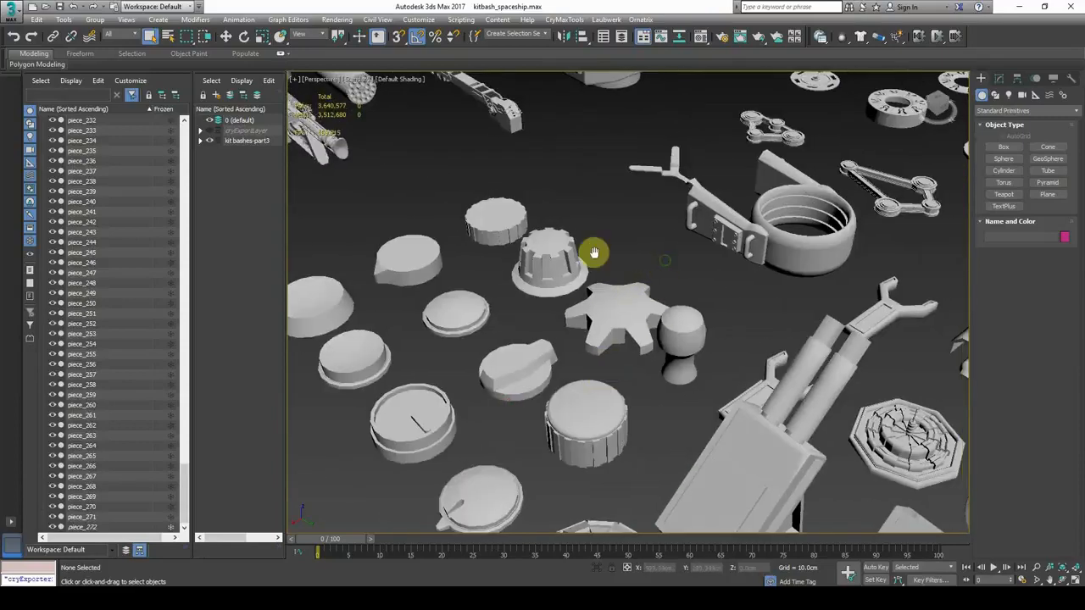
{"action": "scroll", "coordinate": [628, 288], "scroll_direction": "down", "scroll_amount": 5}
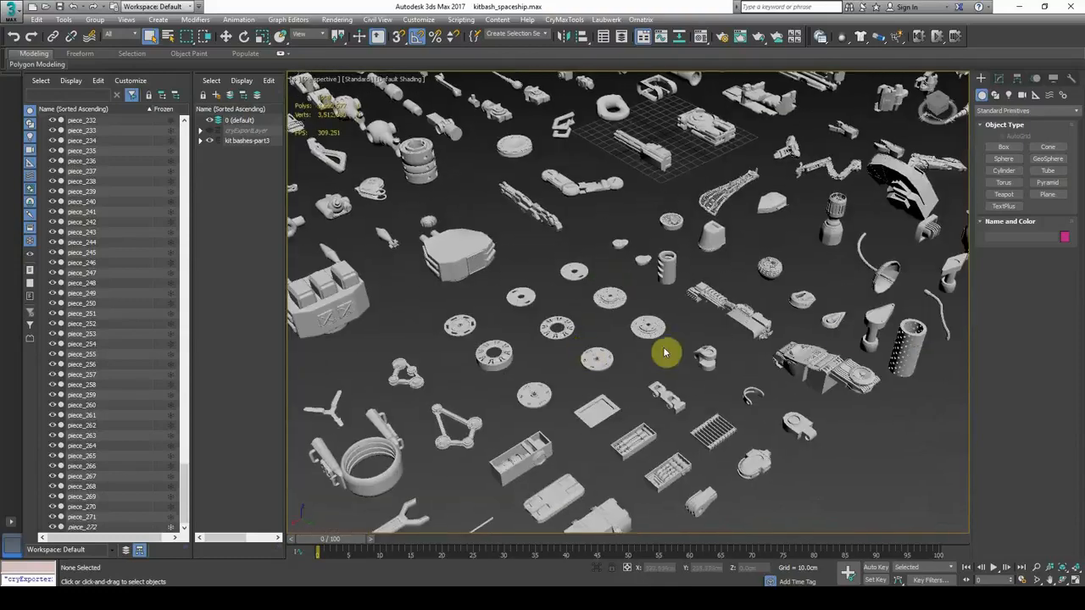
- Select piece_269, the long hull-shaped piece, and copy it into the empty space away from the kit
{"action": "scroll", "coordinate": [661, 356], "scroll_direction": "up", "scroll_amount": 10}
{"action": "middle_click_drag", "start_coordinate": [604, 312], "coordinate": [613, 374]}
{"action": "scroll", "coordinate": [567, 326], "scroll_direction": "up", "scroll_amount": 5}
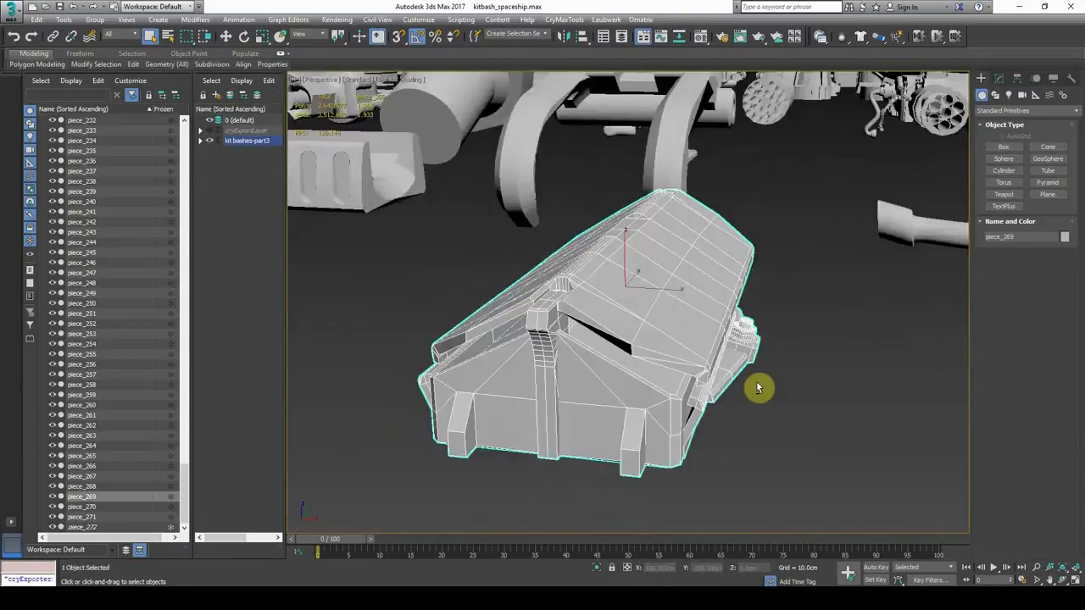
{"action": "middle_click_drag", "start_coordinate": [758, 387], "coordinate": [603, 415], "text": "alt"}
{"action": "scroll", "coordinate": [604, 415], "scroll_direction": "down", "scroll_amount": 8}
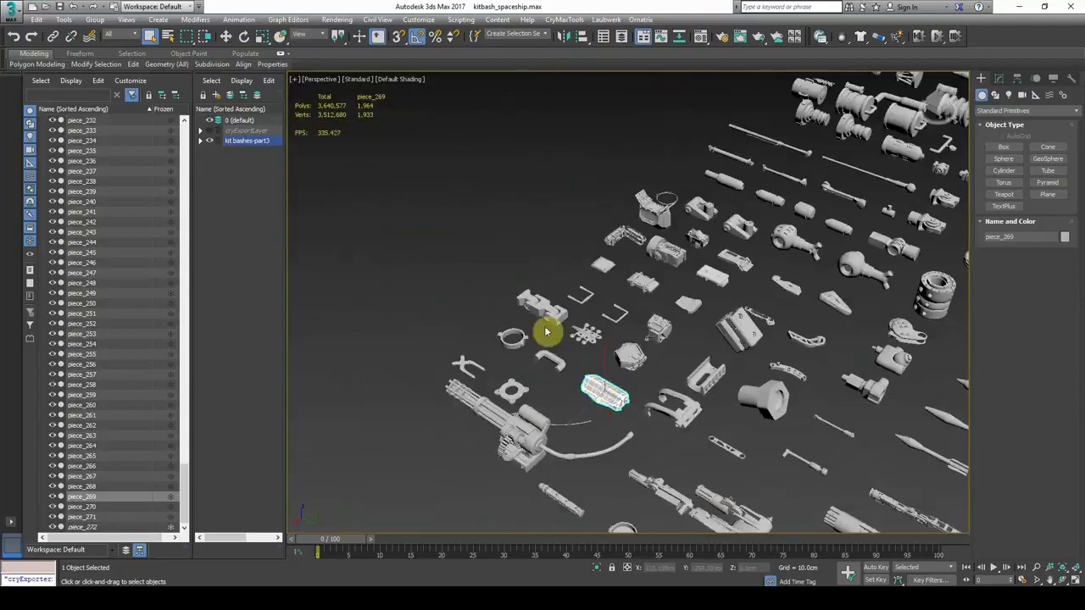
{"action": "left_click", "coordinate": [226, 36]}
{"action": "scroll", "coordinate": [460, 315], "scroll_direction": "down", "scroll_amount": 10}
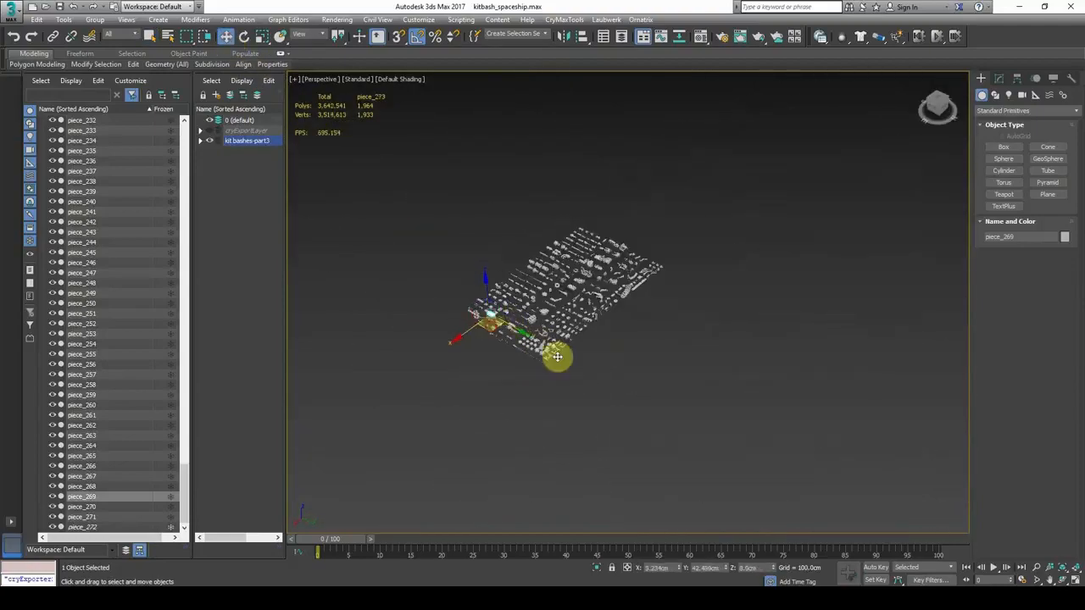
{"action": "left_click_drag", "start_coordinate": [492, 327], "coordinate": [761, 379], "text": "shift"}
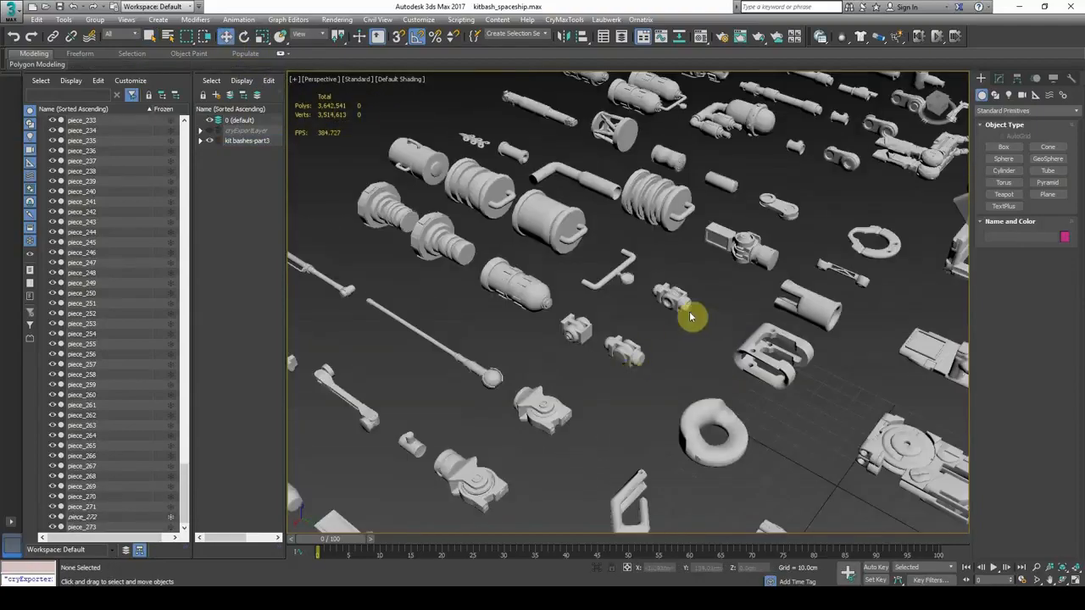
- Look through the kit for a second spaceship part, examining candidate pieces from several angles
{"action": "scroll", "coordinate": [689, 317], "scroll_direction": "up", "scroll_amount": 4}
{"action": "mouse_move", "coordinate": [839, 85]}
{"action": "middle_mouse_down"}
{"action": "mouse_move", "coordinate": [693, 296]}
{"action": "mouse_move", "coordinate": [445, 280]}
{"action": "middle_mouse_up"}
{"action": "middle_click_drag", "start_coordinate": [700, 328], "coordinate": [420, 369]}
{"action": "left_click", "coordinate": [693, 189]}
{"action": "scroll", "coordinate": [693, 189], "scroll_direction": "up", "scroll_amount": 3}
{"action": "middle_click_drag", "start_coordinate": [692, 189], "coordinate": [407, 483], "text": "alt"}
{"action": "left_click", "coordinate": [731, 331]}
{"action": "scroll", "coordinate": [734, 339], "scroll_direction": "up", "scroll_amount": 5}
{"action": "middle_click_drag", "start_coordinate": [763, 339], "coordinate": [630, 402]}
{"action": "scroll", "coordinate": [630, 402], "scroll_direction": "down", "scroll_amount": 6}
- Copy the gun-covered turret piece out of the kit into the empty space near the hull copy
{"action": "left_click", "coordinate": [741, 416]}
{"action": "left_click", "coordinate": [661, 390]}
{"action": "scroll", "coordinate": [642, 372], "scroll_direction": "up", "scroll_amount": 5}
{"action": "mouse_move", "coordinate": [741, 416]}
{"action": "middle_mouse_down", "text": "alt"}
{"action": "mouse_move", "coordinate": [662, 390]}
{"action": "mouse_move", "coordinate": [671, 335]}
{"action": "mouse_move", "coordinate": [683, 339]}
{"action": "mouse_move", "coordinate": [567, 378]}
{"action": "mouse_move", "coordinate": [538, 404]}
{"action": "mouse_move", "coordinate": [564, 417]}
{"action": "mouse_move", "coordinate": [642, 332]}
{"action": "mouse_move", "coordinate": [540, 317]}
{"action": "middle_mouse_up", "text": "alt"}
{"action": "left_click", "coordinate": [641, 331]}
{"action": "scroll", "coordinate": [683, 358], "scroll_direction": "down", "scroll_amount": 10}
{"action": "scroll", "coordinate": [683, 356], "scroll_direction": "down", "scroll_amount": 4}
{"action": "left_click_drag", "start_coordinate": [540, 318], "coordinate": [847, 199], "text": "shift"}
- Pick the curved, wing-like armor piece from the kit and place a copy beside the hull and turret copies
{"action": "left_click", "coordinate": [610, 325]}
{"action": "scroll", "coordinate": [611, 324], "scroll_direction": "up", "scroll_amount": 8}
{"action": "middle_click_drag", "start_coordinate": [646, 237], "coordinate": [633, 413]}
{"action": "left_click", "coordinate": [703, 321]}
{"action": "scroll", "coordinate": [809, 307], "scroll_direction": "up", "scroll_amount": 5}
{"action": "middle_click_drag", "start_coordinate": [703, 321], "coordinate": [610, 375], "text": "alt"}
{"action": "left_click", "coordinate": [571, 376]}
{"action": "scroll", "coordinate": [681, 311], "scroll_direction": "up", "scroll_amount": 3}
{"action": "scroll", "coordinate": [708, 414], "scroll_direction": "down", "scroll_amount": 10}
{"action": "scroll", "coordinate": [579, 257], "scroll_direction": "up", "scroll_amount": 10}
- Rotate only the pivot of the copied curved piece to about 35 degrees on Z
{"action": "key", "text": "e"}
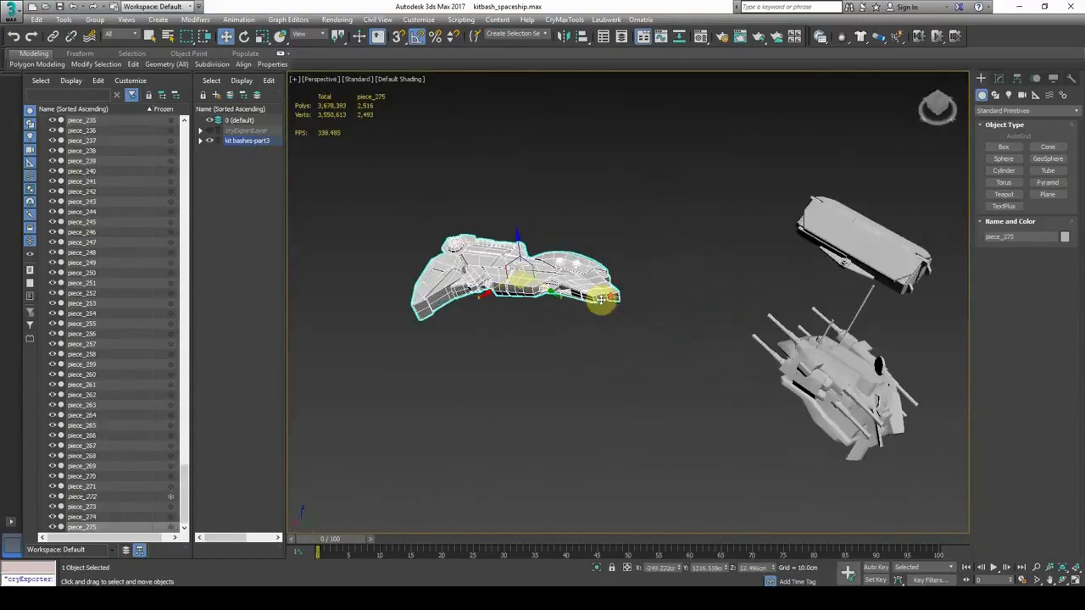
{"action": "left_click", "coordinate": [1017, 78]}
{"action": "left_click", "coordinate": [1024, 157]}
{"action": "middle_click_drag", "start_coordinate": [739, 299], "coordinate": [755, 331], "text": "alt"}
{"action": "left_click_drag", "start_coordinate": [546, 295], "coordinate": [534, 268]}
{"action": "middle_click_drag", "start_coordinate": [701, 299], "coordinate": [556, 263], "text": "alt"}
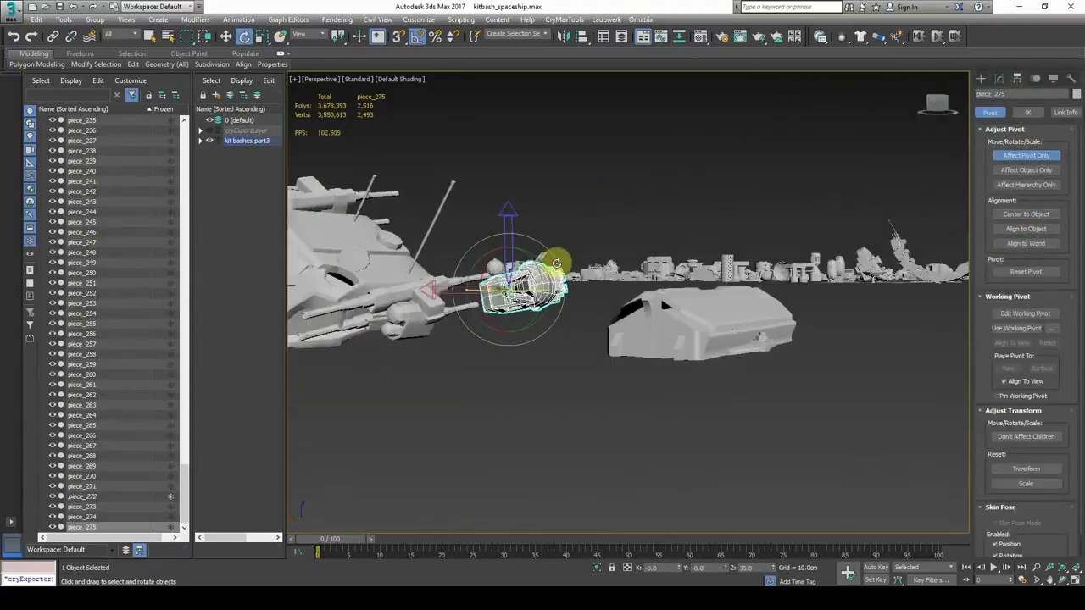
- Stop editing only the pivot and rotate the copied curved armor piece about 95 degrees on Y
{"action": "middle_click_drag", "start_coordinate": [865, 219], "coordinate": [577, 271], "text": "alt"}
{"action": "right_click", "coordinate": [772, 568]}
{"action": "middle_click_drag", "start_coordinate": [653, 356], "coordinate": [509, 284], "text": "alt"}
{"action": "left_click_drag", "start_coordinate": [485, 278], "coordinate": [397, 237]}
{"action": "middle_click_drag", "start_coordinate": [570, 233], "coordinate": [534, 189], "text": "alt"}
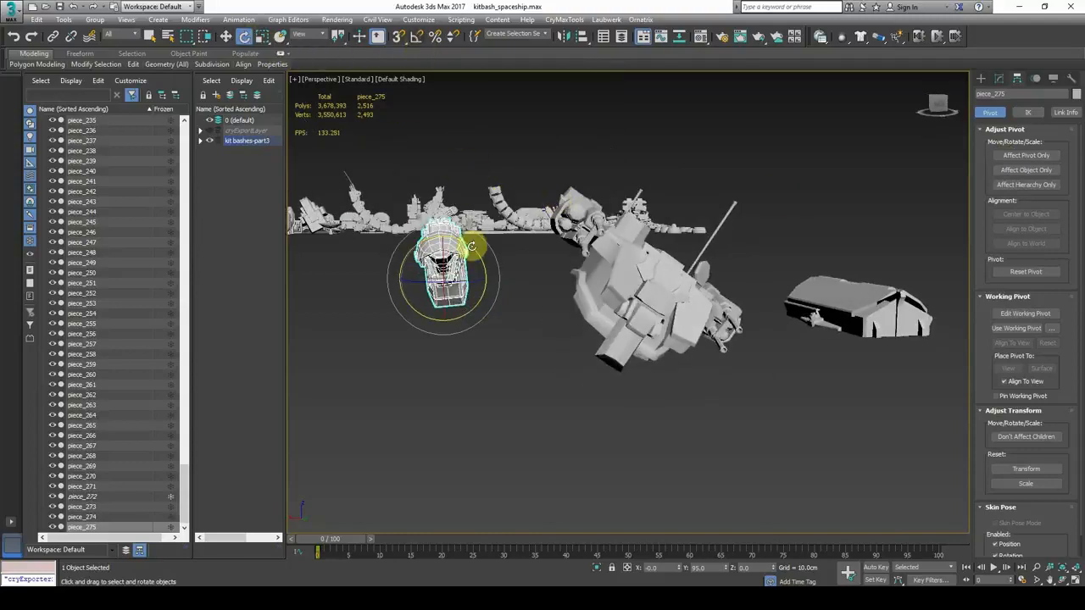
- Select all the kit pieces together and move them far away from the three spaceship copies
{"action": "scroll", "coordinate": [478, 250], "scroll_direction": "down", "scroll_amount": 8}
{"action": "middle_click_drag", "start_coordinate": [478, 250], "coordinate": [509, 297], "text": "alt"}
{"action": "left_click_drag", "start_coordinate": [378, 181], "coordinate": [670, 411]}
{"action": "left_click", "coordinate": [225, 36]}
{"action": "left_click_drag", "start_coordinate": [547, 322], "coordinate": [424, 237]}
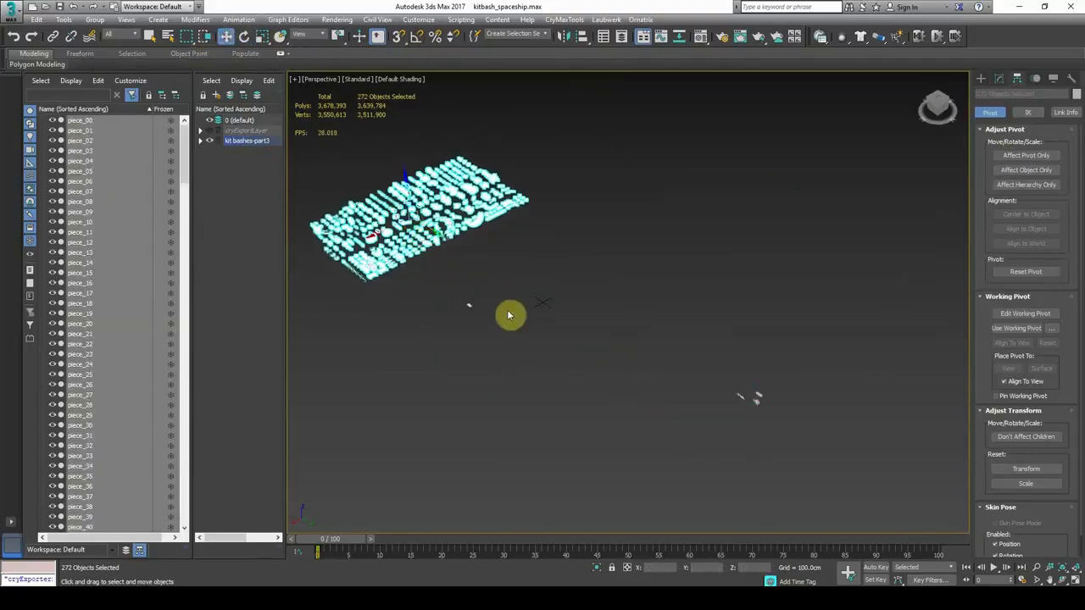
{"action": "key", "text": "ctrl+z"}
{"action": "middle_click_drag", "start_coordinate": [508, 315], "coordinate": [539, 324]}
{"action": "left_click", "coordinate": [593, 448]}
{"action": "key", "text": "ctrl+z"}
{"action": "left_click_drag", "start_coordinate": [594, 337], "coordinate": [462, 243]}
{"action": "left_click", "coordinate": [485, 344]}
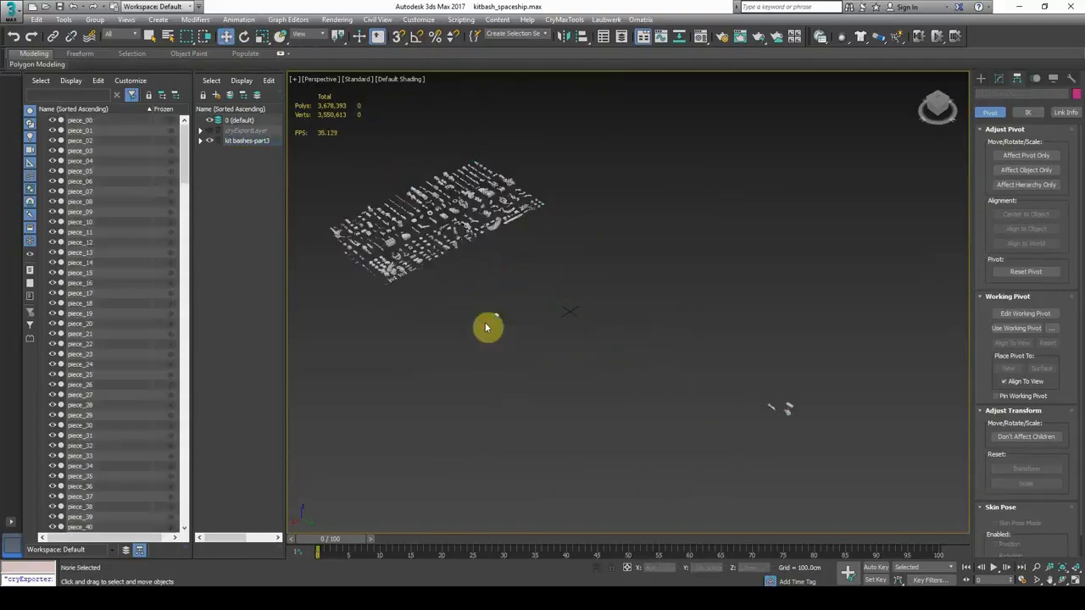
- Unfreeze the flat armor piece left behind and move it back among the other kit pieces
{"action": "left_click", "coordinate": [1053, 78]}
{"action": "left_click", "coordinate": [539, 305]}
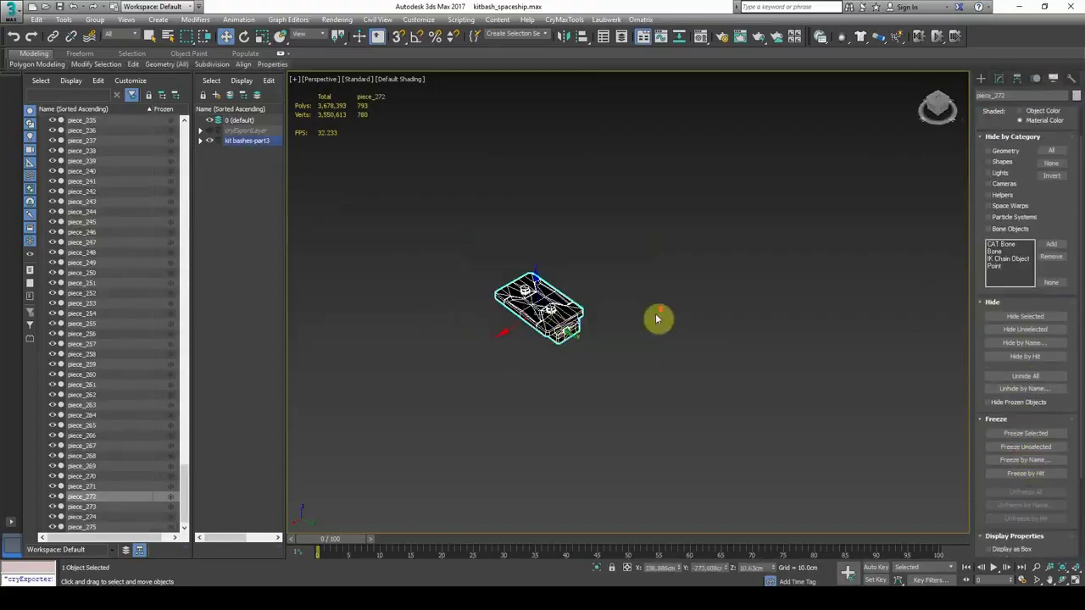
{"action": "left_click", "coordinate": [440, 225]}
{"action": "scroll", "coordinate": [440, 225], "scroll_direction": "up", "scroll_amount": 6}
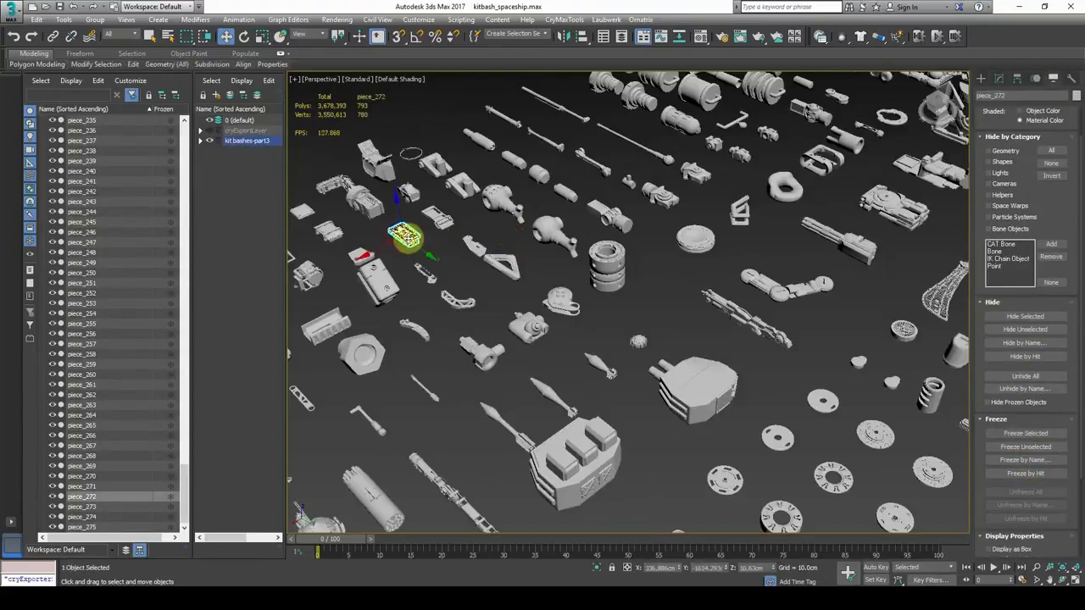
- Open the Material Editor and move the three spaceship copies together near the grid origin
{"action": "key", "text": "m"}
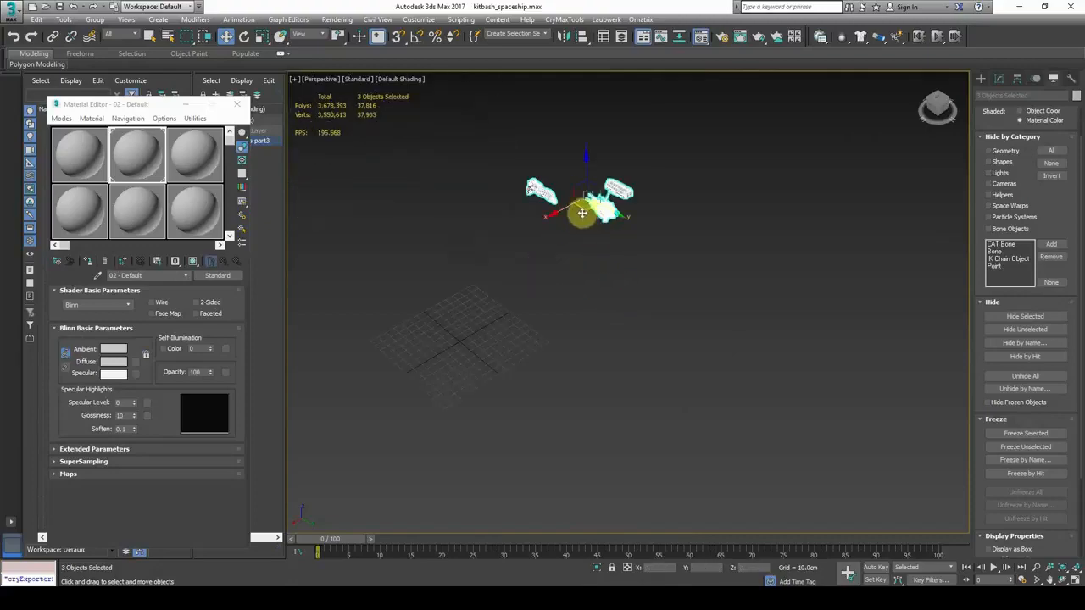
{"action": "scroll", "coordinate": [583, 214], "scroll_direction": "up", "scroll_amount": 5}
{"action": "left_click", "coordinate": [455, 338]}
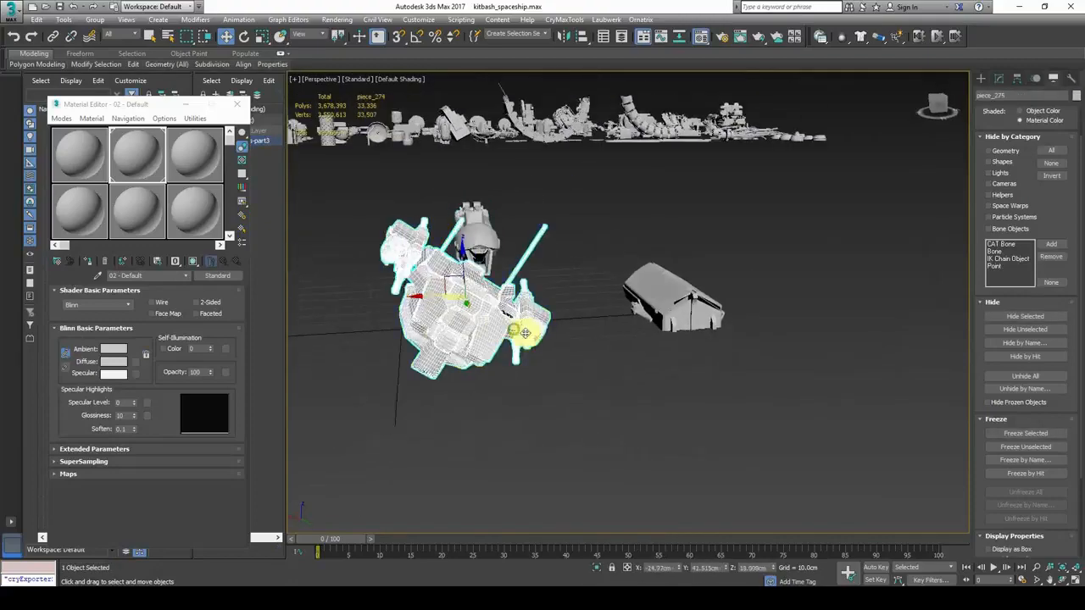
- Rotate the gun-covered turret copy level and join the curved piece to its front as the ship's nose
{"action": "key", "text": "e"}
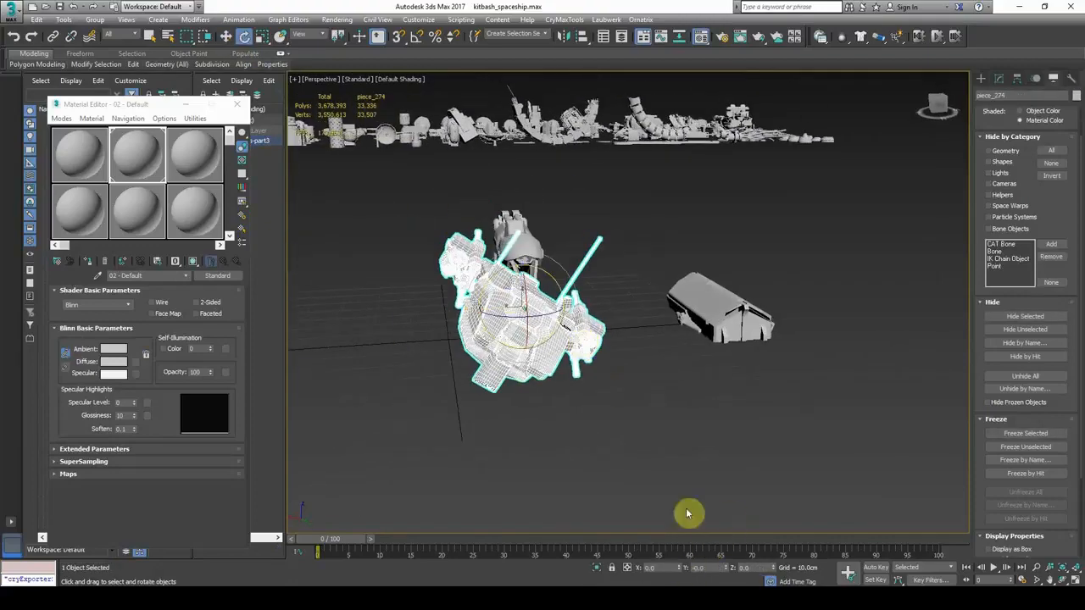
{"action": "middle_click_drag", "start_coordinate": [729, 451], "coordinate": [636, 297], "text": "alt"}
{"action": "left_click", "coordinate": [225, 36]}
{"action": "left_click", "coordinate": [693, 350]}
{"action": "left_click", "coordinate": [455, 364]}
{"action": "left_click", "coordinate": [636, 297]}
{"action": "middle_click_drag", "start_coordinate": [756, 405], "coordinate": [718, 412], "text": "alt"}
{"action": "left_click", "coordinate": [458, 297]}
{"action": "middle_click_drag", "start_coordinate": [458, 297], "coordinate": [587, 228], "text": "alt"}
- Try the hull copy over the joined turret and nose, and set it aside
{"action": "left_click", "coordinate": [797, 237]}
{"action": "middle_click_drag", "start_coordinate": [797, 237], "coordinate": [811, 283], "text": "alt"}
{"action": "left_click_drag", "start_coordinate": [811, 283], "coordinate": [763, 487]}
{"action": "middle_click_drag", "start_coordinate": [763, 488], "coordinate": [743, 414], "text": "alt"}
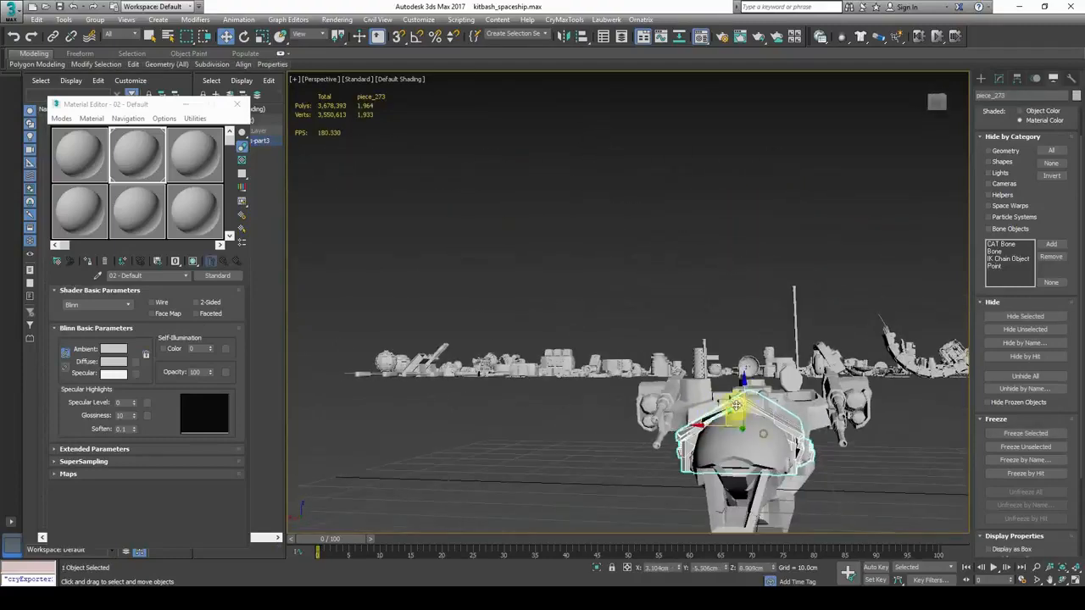
{"action": "middle_click_drag", "start_coordinate": [642, 473], "coordinate": [636, 254], "text": "alt"}
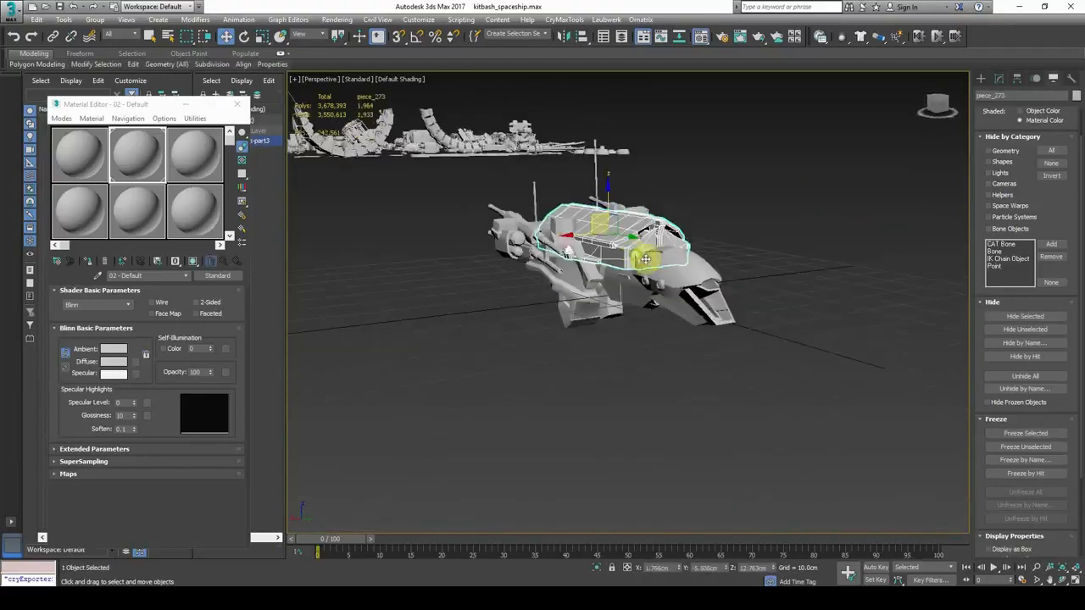
{"action": "left_click", "coordinate": [695, 305]}
{"action": "middle_click_drag", "start_coordinate": [695, 306], "coordinate": [574, 277], "text": "alt"}
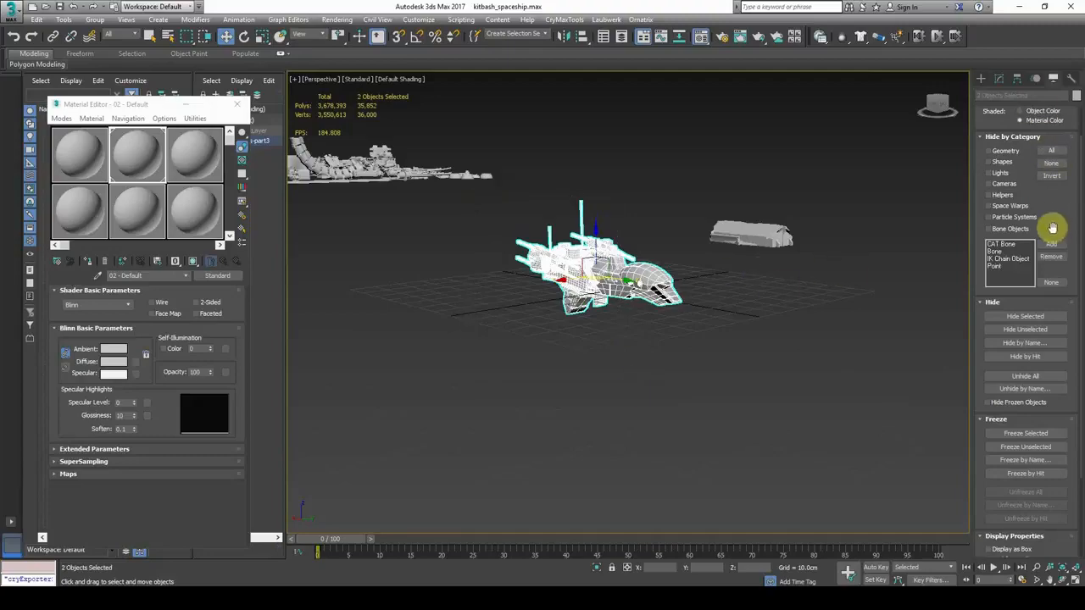
- Scale up the joined turret and nose together, using the Measure utility to check their dimensions
{"action": "left_click", "coordinate": [261, 37]}
{"action": "scroll", "coordinate": [610, 263], "scroll_direction": "up", "scroll_amount": 4}
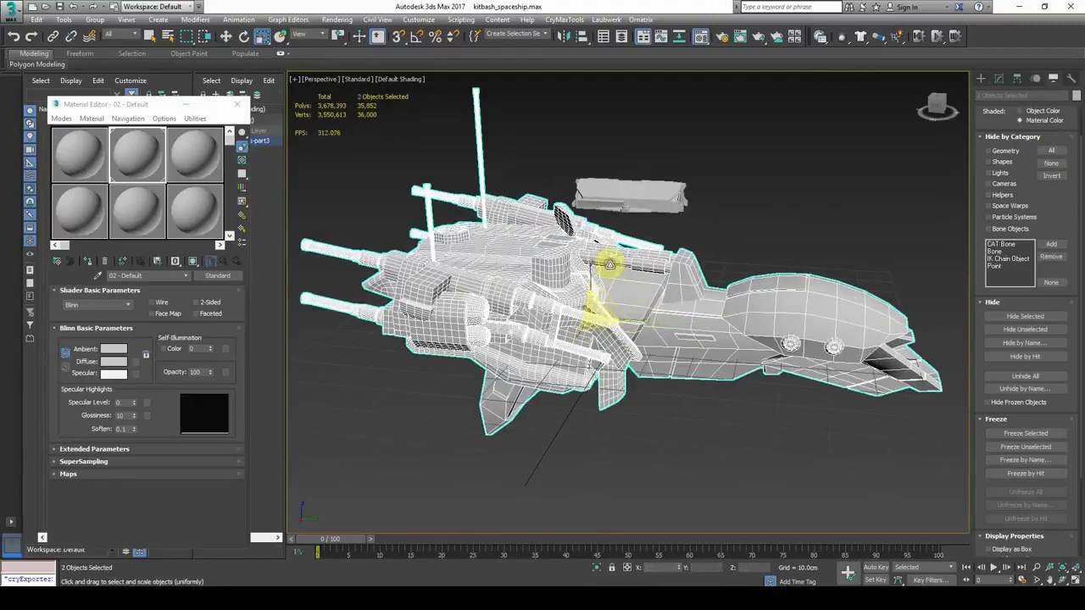
{"action": "left_click", "coordinate": [1070, 79]}
{"action": "left_click", "coordinate": [1025, 189]}
{"action": "scroll", "coordinate": [674, 342], "scroll_direction": "down", "scroll_amount": 3}
{"action": "left_click_drag", "start_coordinate": [672, 325], "coordinate": [857, 32]}
- Move the kit pieces and the unused hull copy farther away from the enlarged ship, and clear the selection
{"action": "scroll", "coordinate": [740, 383], "scroll_direction": "down", "scroll_amount": 12}
{"action": "middle_click_drag", "start_coordinate": [740, 383], "coordinate": [720, 392]}
{"action": "left_click_drag", "start_coordinate": [691, 364], "coordinate": [739, 233]}
{"action": "scroll", "coordinate": [739, 233], "scroll_direction": "down", "scroll_amount": 4}
{"action": "middle_click_drag", "start_coordinate": [739, 246], "coordinate": [852, 318], "text": "alt"}
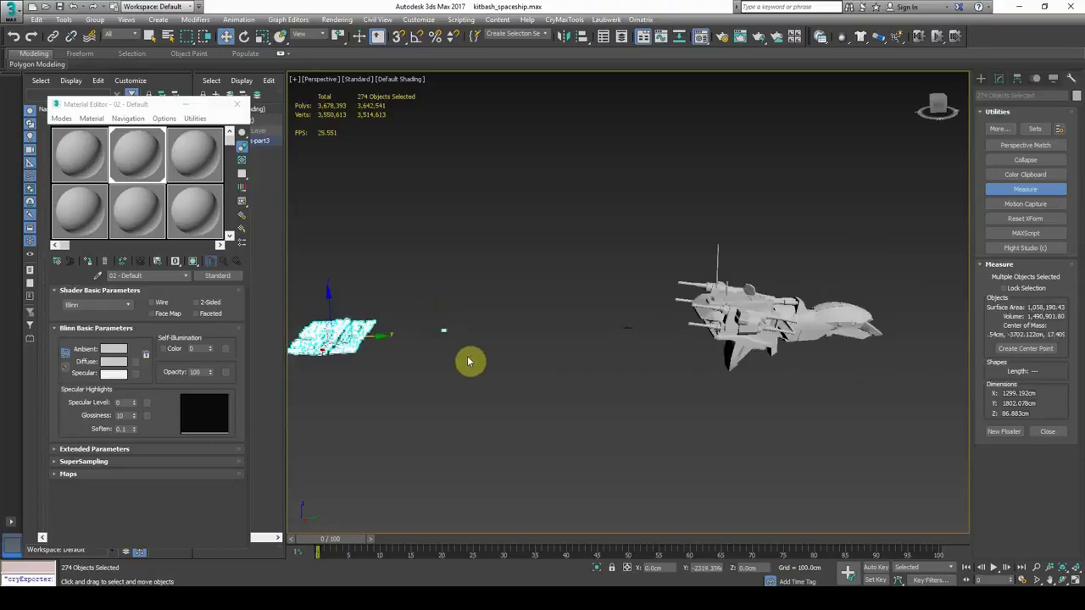
{"action": "left_click", "coordinate": [443, 331]}
{"action": "scroll", "coordinate": [594, 414], "scroll_direction": "down", "scroll_amount": 3}
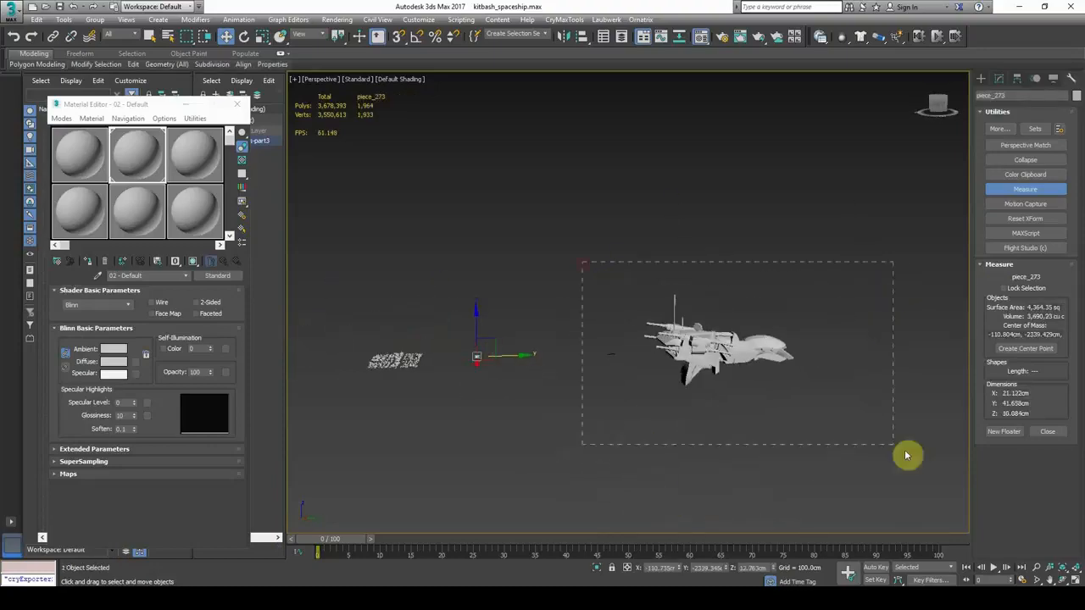
{"action": "scroll", "coordinate": [619, 388], "scroll_direction": "up", "scroll_amount": 3}
{"action": "middle_click_drag", "start_coordinate": [582, 189], "coordinate": [627, 187]}
{"action": "left_click", "coordinate": [678, 330]}
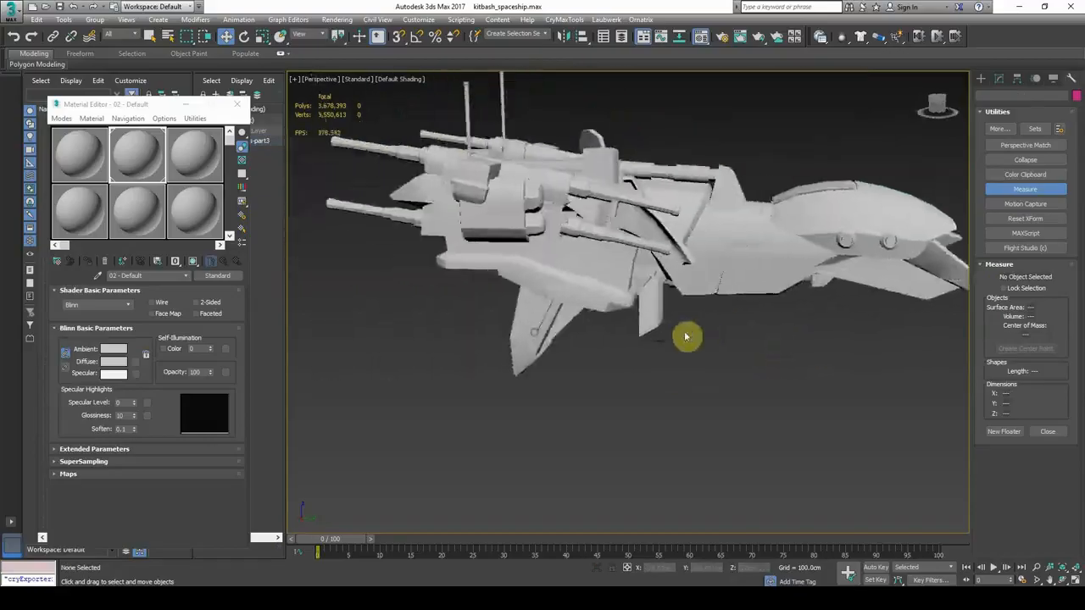
- Delete the vertices of the fin geometry hanging below the curved nose piece, working in wireframe display
{"action": "scroll", "coordinate": [661, 330], "scroll_direction": "up", "scroll_amount": 1}
{"action": "left_click", "coordinate": [596, 334]}
{"action": "key", "text": "1"}
{"action": "key", "text": "F3"}
{"action": "scroll", "coordinate": [597, 339], "scroll_direction": "up", "scroll_amount": 5}
{"action": "left_click", "coordinate": [548, 175]}
{"action": "double_click", "coordinate": [577, 313]}
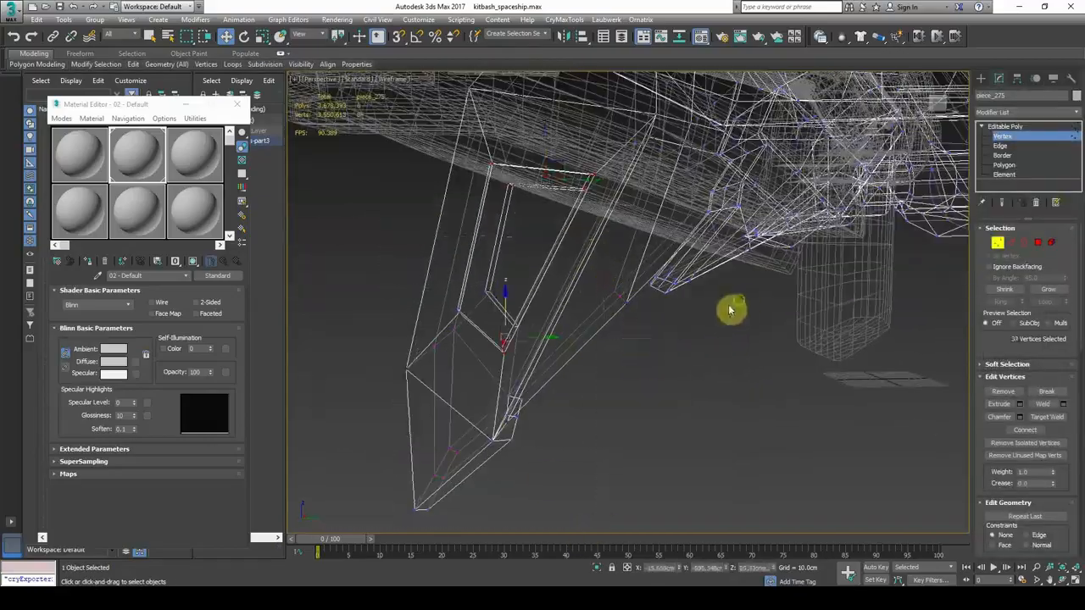
{"action": "middle_click_drag", "start_coordinate": [741, 305], "coordinate": [686, 362]}
{"action": "key", "text": "Delete"}
{"action": "middle_click_drag", "start_coordinate": [628, 274], "coordinate": [616, 274], "text": "alt"}
{"action": "left_click_drag", "start_coordinate": [563, 296], "coordinate": [642, 393]}
{"action": "key", "text": "Delete"}
{"action": "middle_click_drag", "start_coordinate": [667, 271], "coordinate": [720, 280], "text": "alt"}
- Examine the underside of the trimmed nose piece and turret, switching between wireframe and shaded display
{"action": "middle_click_drag", "start_coordinate": [935, 416], "coordinate": [1081, 343], "text": "alt"}
{"action": "middle_click_drag", "start_coordinate": [568, 194], "coordinate": [899, 350], "text": "alt"}
{"action": "left_click", "coordinate": [1029, 136]}
{"action": "left_click", "coordinate": [598, 568]}
{"action": "key", "text": "F3"}
{"action": "scroll", "coordinate": [686, 288], "scroll_direction": "up", "scroll_amount": 3}
{"action": "middle_click_drag", "start_coordinate": [736, 327], "coordinate": [705, 351]}
{"action": "scroll", "coordinate": [705, 351], "scroll_direction": "down", "scroll_amount": 4}
{"action": "key", "text": "F3"}
{"action": "scroll", "coordinate": [686, 327], "scroll_direction": "up", "scroll_amount": 3}
{"action": "key", "text": "F3"}
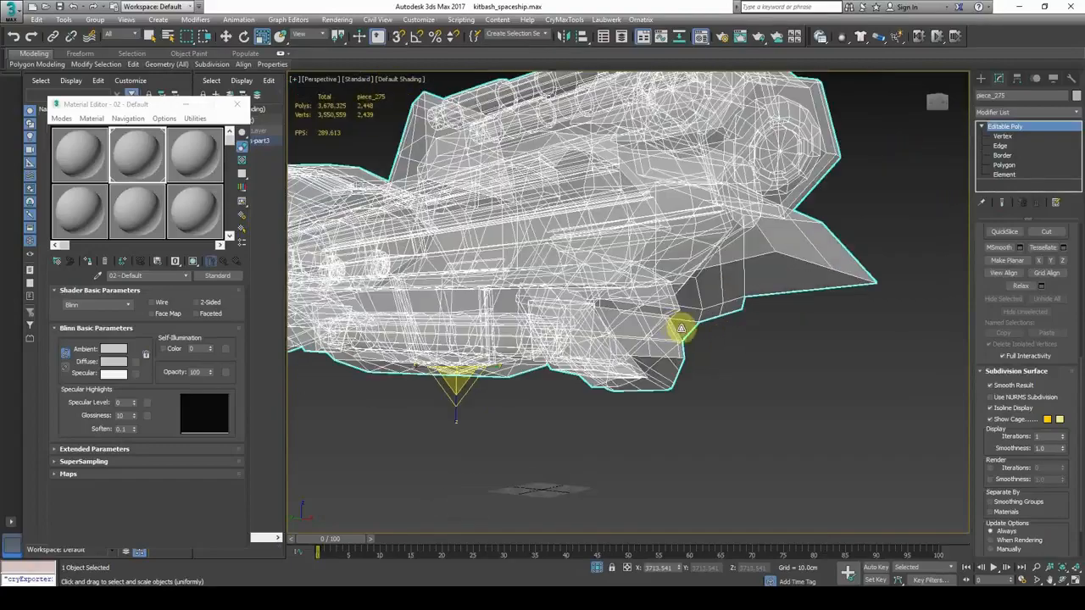
{"action": "key", "text": "F3"}
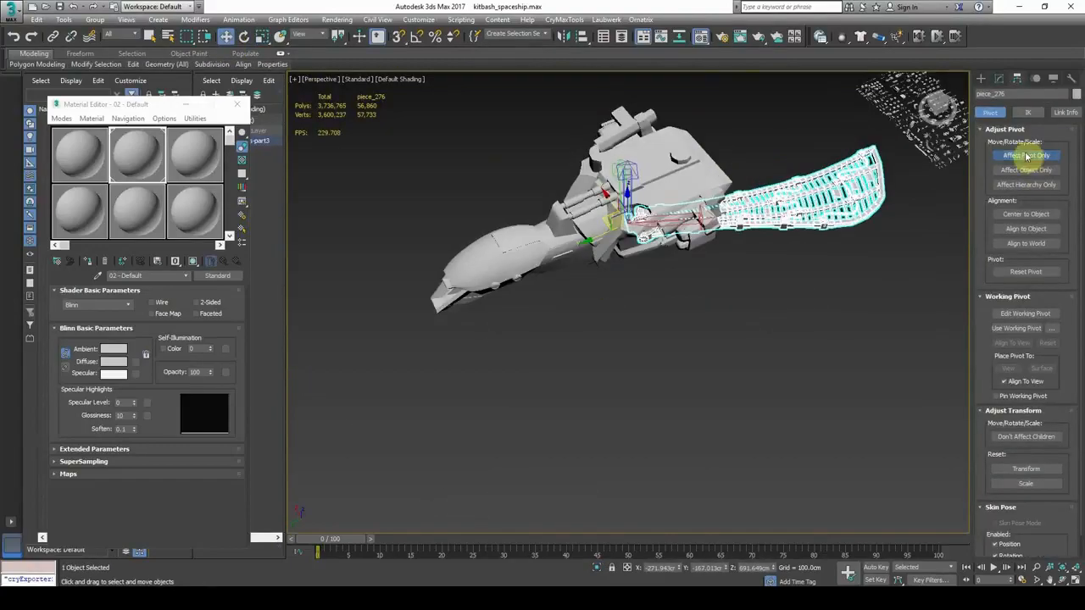
- Rotate the copied ribbed wing piece about -92 degrees on Z around its inner end beside the turret
{"action": "middle_click_drag", "start_coordinate": [719, 257], "coordinate": [818, 229], "text": "alt"}
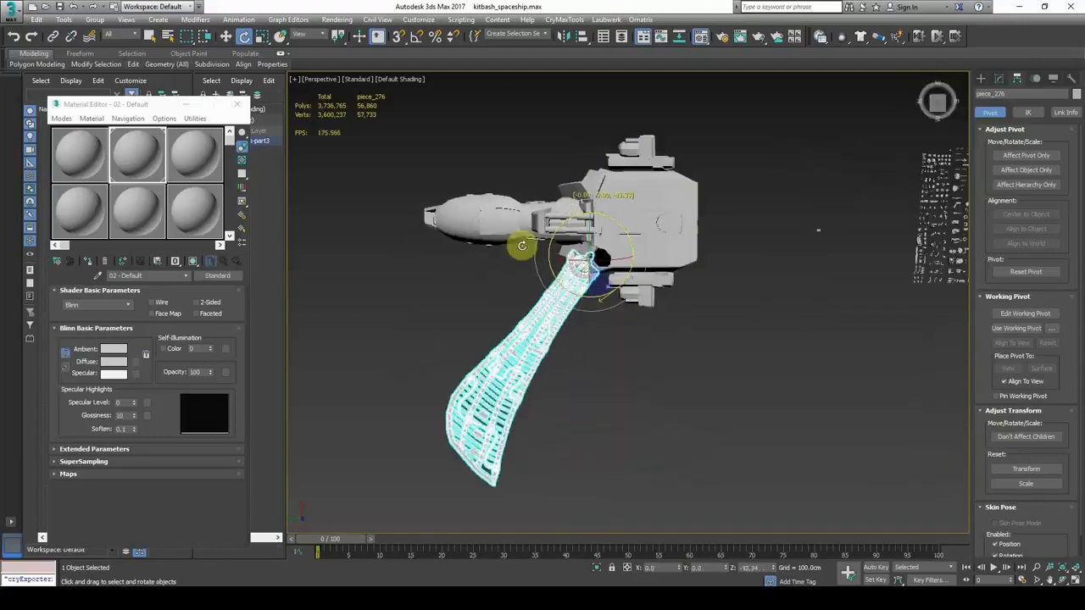
{"action": "middle_click_drag", "start_coordinate": [747, 253], "coordinate": [690, 419], "text": "alt"}
{"action": "left_click", "coordinate": [464, 337]}
- Fit a copy of the detailed mechanical piece onto the side of the turret body
{"action": "scroll", "coordinate": [528, 300], "scroll_direction": "up", "scroll_amount": 6}
{"action": "left_click_drag", "start_coordinate": [663, 201], "coordinate": [642, 232]}
{"action": "left_click", "coordinate": [508, 424]}
{"action": "middle_click_drag", "start_coordinate": [508, 424], "coordinate": [594, 314], "text": "alt"}
{"action": "scroll", "coordinate": [593, 314], "scroll_direction": "down", "scroll_amount": 5}
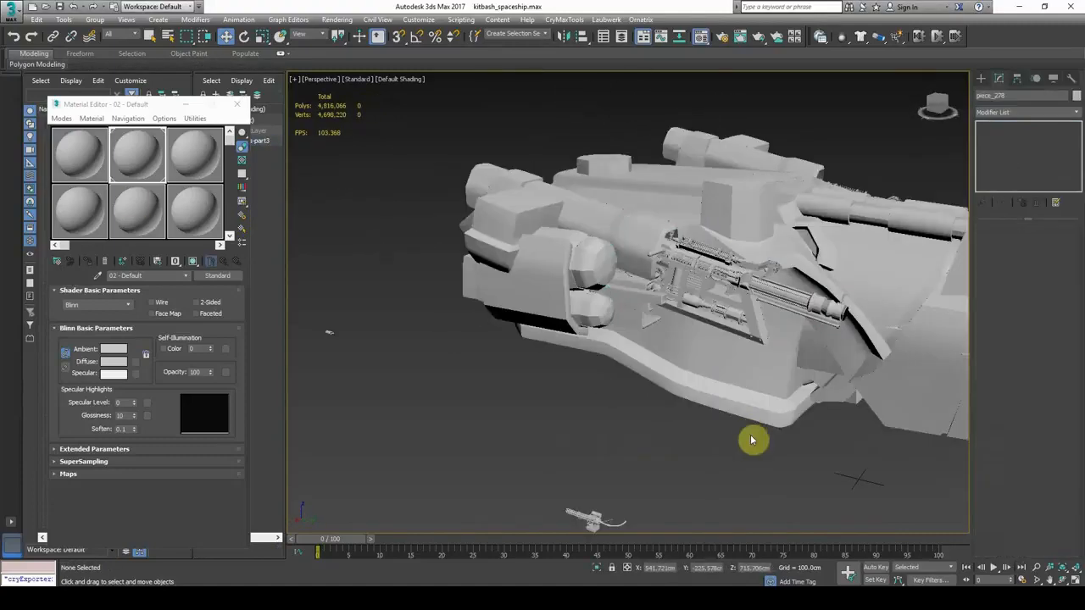
- Move the copied gun piece onto the turret's side and tilt it about -11.8 degrees on X
{"action": "scroll", "coordinate": [593, 268], "scroll_direction": "down", "scroll_amount": 3}
{"action": "left_click", "coordinate": [635, 280]}
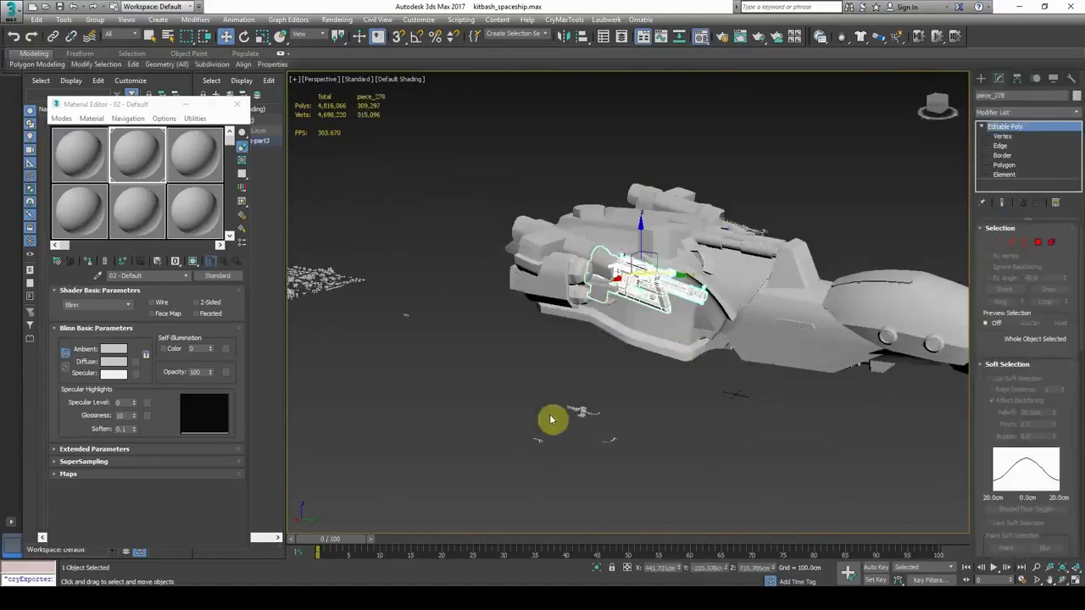
{"action": "left_click_drag", "start_coordinate": [544, 422], "coordinate": [560, 263]}
{"action": "middle_click_drag", "start_coordinate": [559, 263], "coordinate": [474, 296], "text": "alt"}
{"action": "scroll", "coordinate": [525, 297], "scroll_direction": "up", "scroll_amount": 4}
{"action": "middle_click_drag", "start_coordinate": [678, 424], "coordinate": [924, 453], "text": "alt"}
{"action": "left_click_drag", "start_coordinate": [724, 266], "coordinate": [733, 274]}
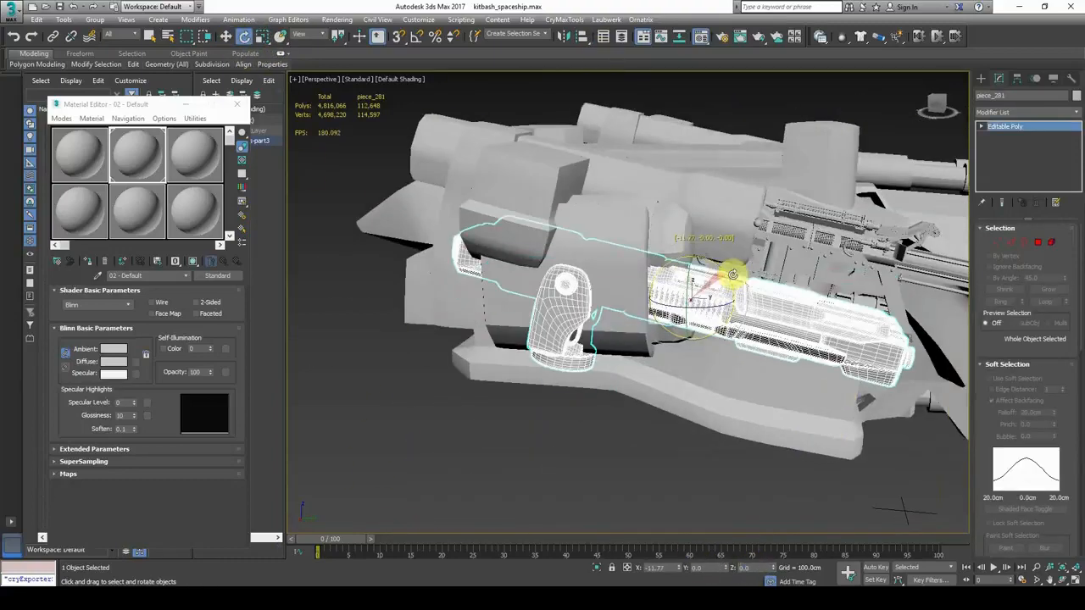
- Delete the detailed mechanical piece, then reposition the gun along the turret's side and scale it down slightly
{"action": "middle_click_drag", "start_coordinate": [729, 271], "coordinate": [412, 206], "text": "alt"}
{"action": "key", "text": "w"}
{"action": "left_click_drag", "start_coordinate": [412, 206], "coordinate": [727, 254]}
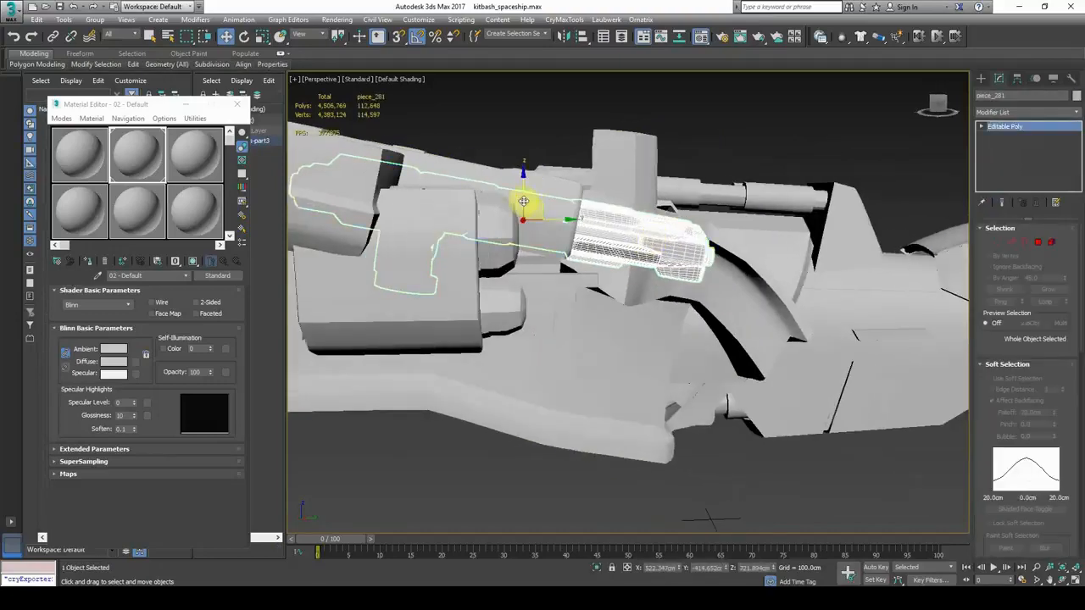
{"action": "middle_click_drag", "start_coordinate": [520, 206], "coordinate": [739, 235], "text": "alt"}
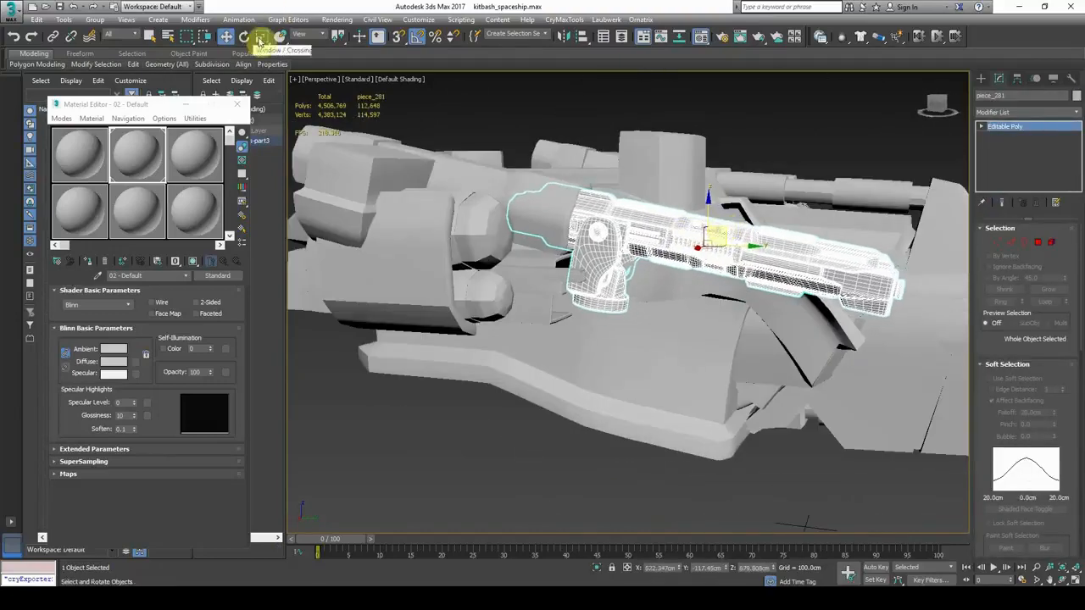
{"action": "key", "text": "ctrl+d"}
- Delete the grip elements from the gun piece and leave element editing
{"action": "left_click", "coordinate": [674, 237]}
{"action": "key", "text": "5"}
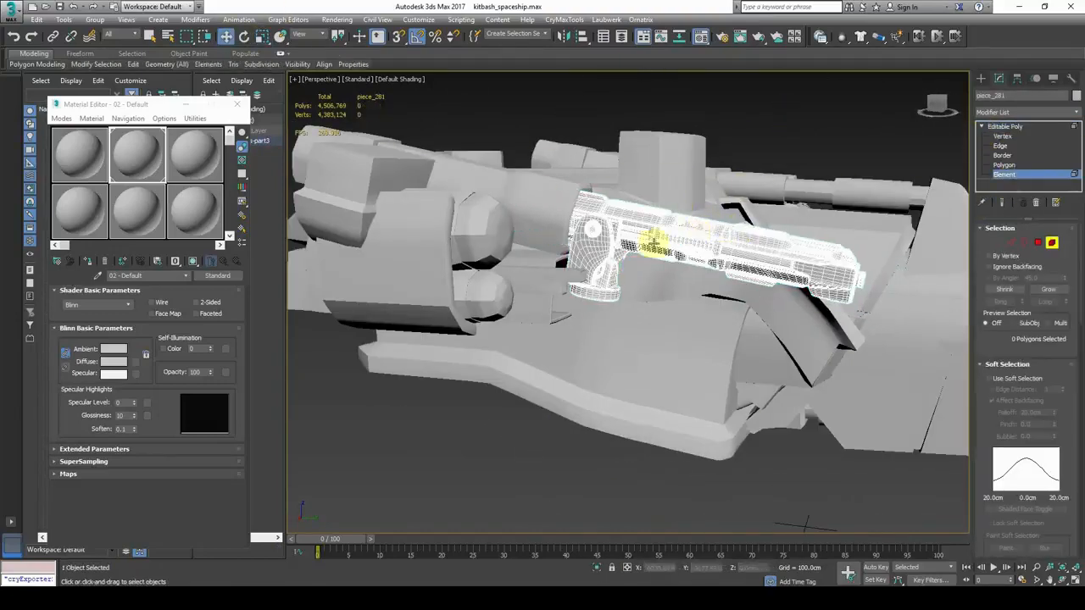
{"action": "scroll", "coordinate": [620, 263], "scroll_direction": "up", "scroll_amount": 4}
{"action": "left_click", "coordinate": [600, 282]}
{"action": "key", "text": "Delete"}
{"action": "left_click", "coordinate": [569, 192]}
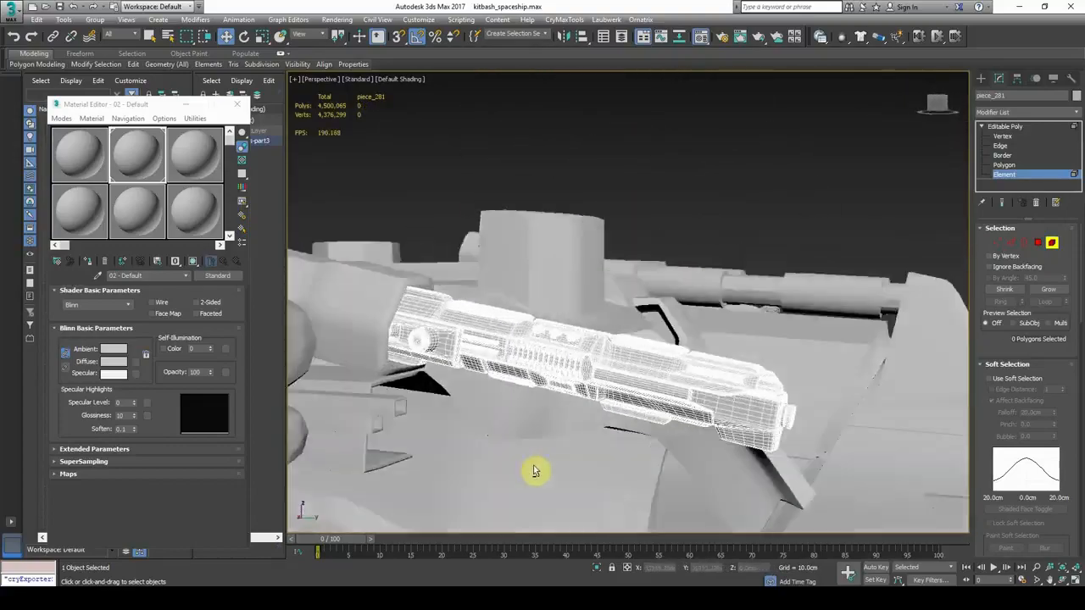
{"action": "middle_click_drag", "start_coordinate": [535, 472], "coordinate": [931, 206], "text": "alt"}
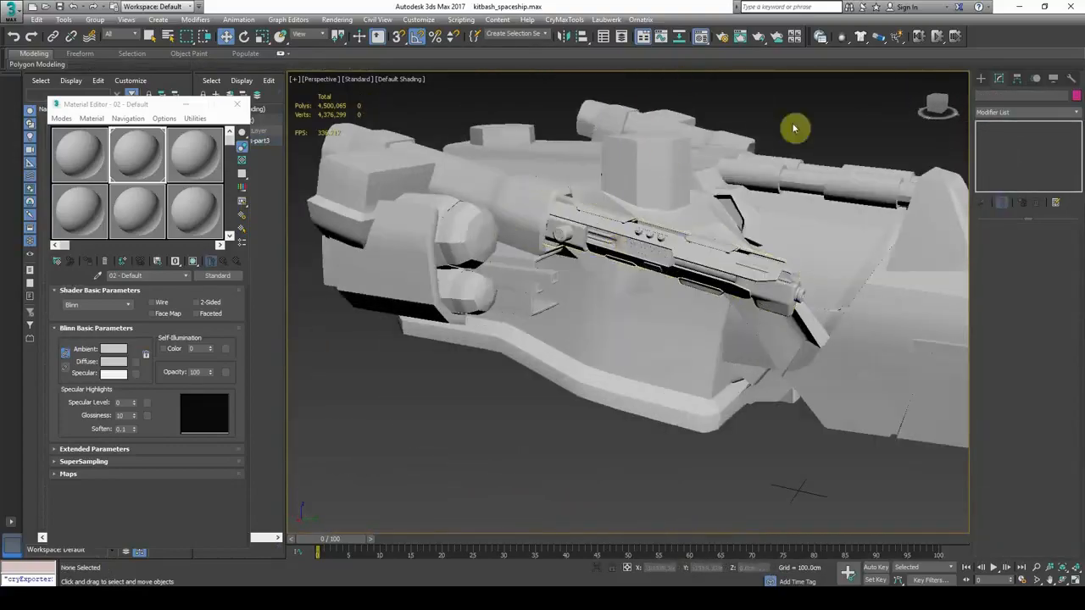
- Switch the detailed disc on the round port of the nose to element editing
{"action": "left_click", "coordinate": [678, 235]}
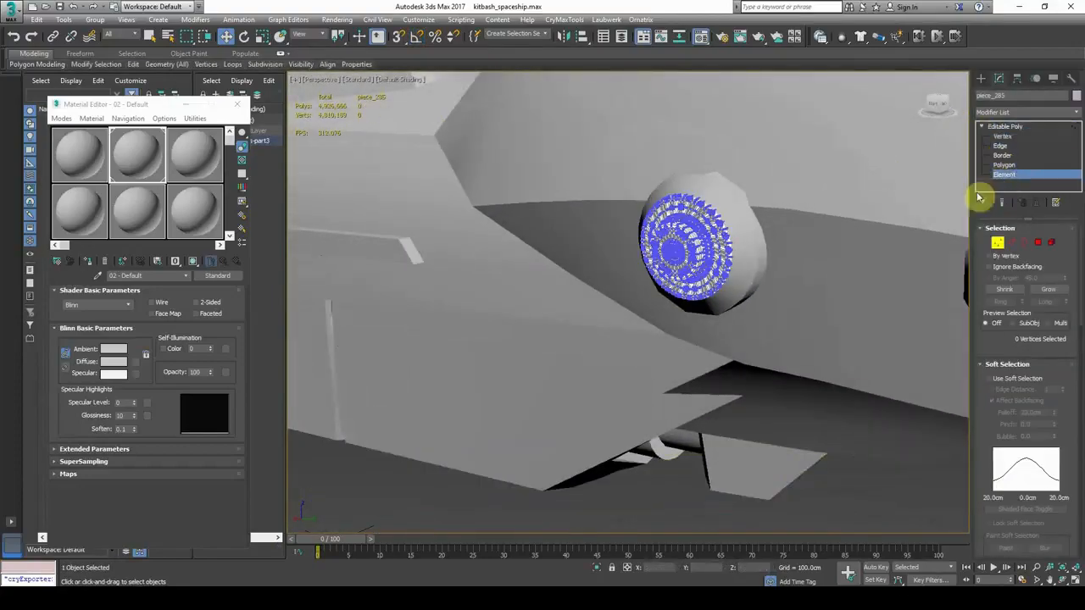
{"action": "left_click", "coordinate": [1003, 174]}
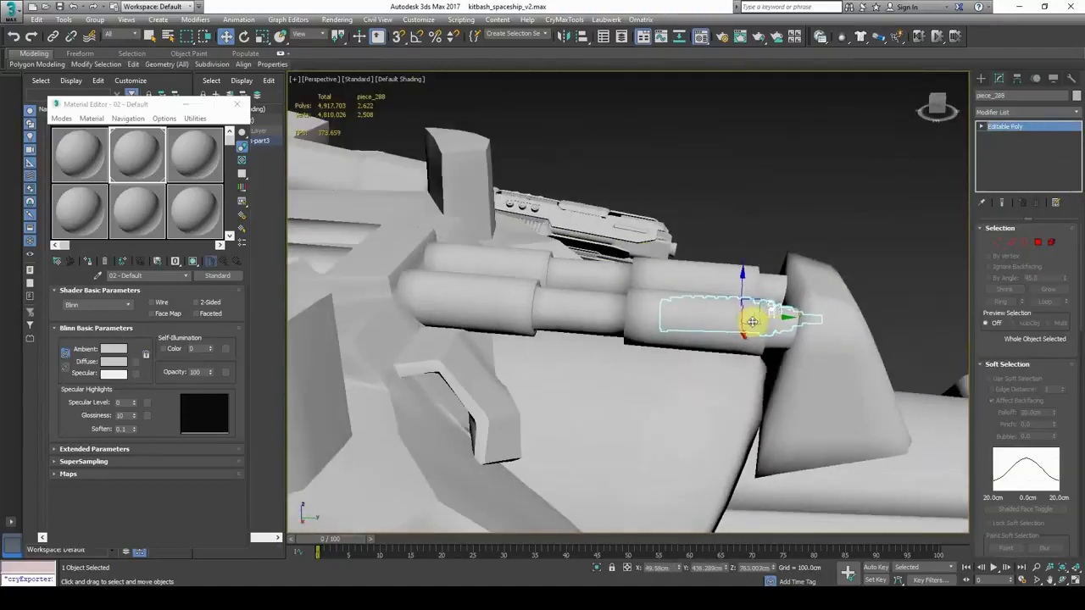
- Raise the ribbed cylinder piece above the gun barrel with about a -5 degree tilt on X and scale it up
{"action": "left_click_drag", "start_coordinate": [754, 318], "coordinate": [727, 206]}
{"action": "key", "text": "e"}
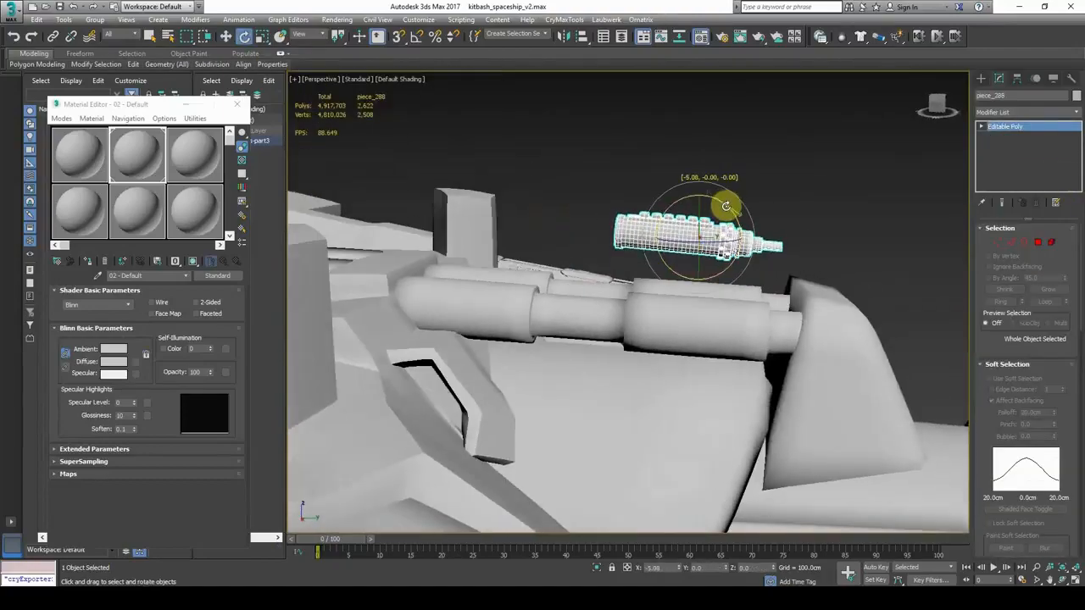
{"action": "left_click", "coordinate": [262, 37]}
{"action": "middle_click_drag", "start_coordinate": [728, 206], "coordinate": [639, 252], "text": "alt"}
{"action": "left_click_drag", "start_coordinate": [702, 237], "coordinate": [707, 212]}
- Rotate the enlarged cylinder about 2 degrees on X and lower it onto the gun barrel
{"action": "left_click", "coordinate": [245, 38]}
{"action": "middle_click_drag", "start_coordinate": [814, 229], "coordinate": [712, 222], "text": "alt"}
{"action": "left_click_drag", "start_coordinate": [691, 203], "coordinate": [734, 218]}
{"action": "middle_click_drag", "start_coordinate": [644, 222], "coordinate": [718, 199], "text": "alt"}
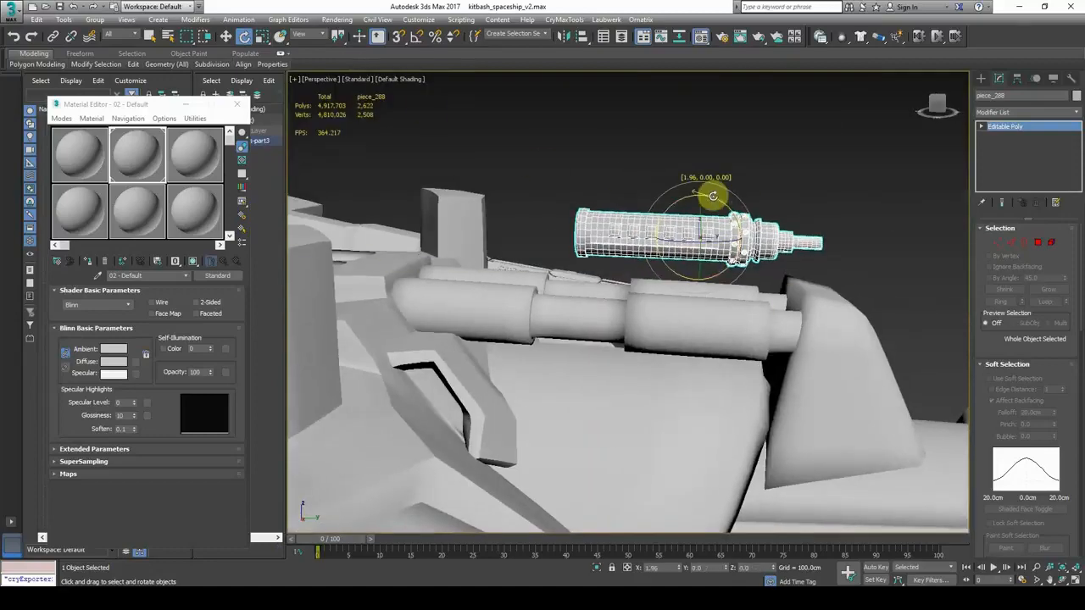
{"action": "left_click_drag", "start_coordinate": [722, 272], "coordinate": [743, 355]}
{"action": "middle_click_drag", "start_coordinate": [743, 354], "coordinate": [729, 335], "text": "alt"}
- Align the cylinder with the barrel by rotating it about 1.4 degrees on X and 1.8 degrees on Z
{"action": "key", "text": "e"}
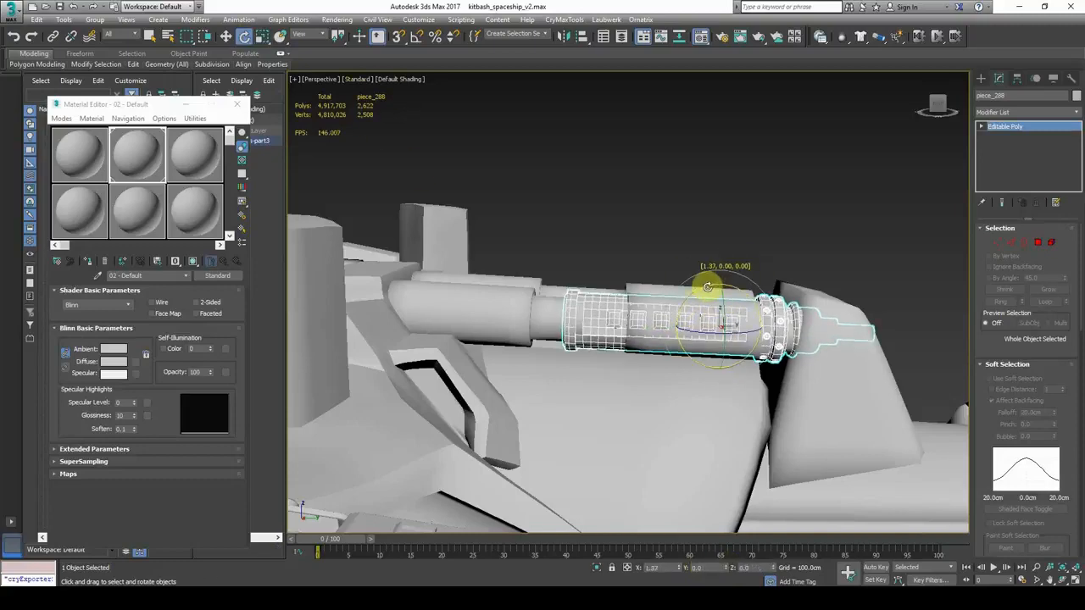
{"action": "middle_click_drag", "start_coordinate": [777, 288], "coordinate": [672, 318], "text": "alt"}
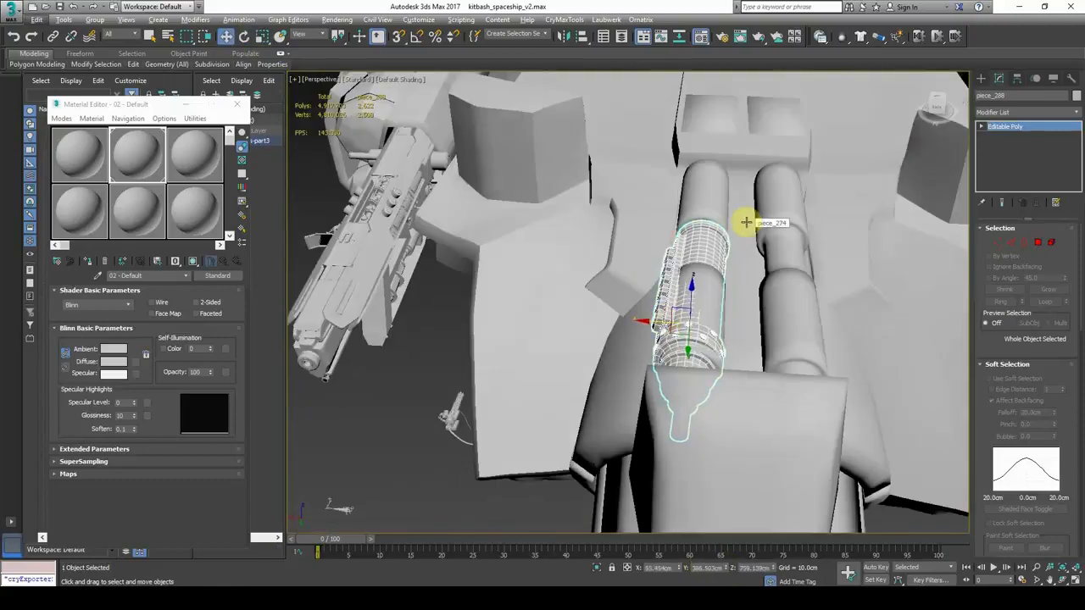
{"action": "middle_click_drag", "start_coordinate": [737, 202], "coordinate": [667, 329], "text": "alt"}
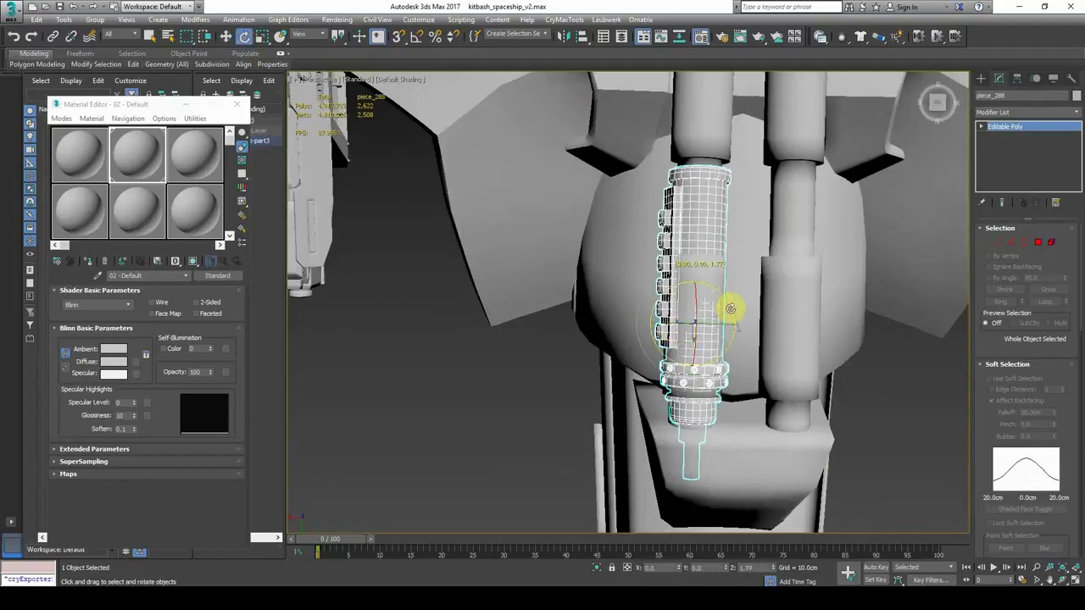
{"action": "left_click_drag", "start_coordinate": [731, 309], "coordinate": [730, 307]}
{"action": "middle_click_drag", "start_coordinate": [731, 307], "coordinate": [732, 294], "text": "alt"}
{"action": "key", "text": "w"}
{"action": "middle_click_drag", "start_coordinate": [685, 339], "coordinate": [647, 336]}
{"action": "middle_click_drag", "start_coordinate": [716, 337], "coordinate": [697, 365]}
- Bring a copy of a short cylindrical kit part to the barrel behind the ribbed cylinder
{"action": "scroll", "coordinate": [673, 359], "scroll_direction": "down", "scroll_amount": 8}
{"action": "left_click", "coordinate": [721, 442]}
{"action": "left_click", "coordinate": [695, 358]}
{"action": "scroll", "coordinate": [676, 197], "scroll_direction": "up", "scroll_amount": 6}
{"action": "middle_click_drag", "start_coordinate": [675, 197], "coordinate": [397, 160], "text": "alt"}
{"action": "scroll", "coordinate": [564, 291], "scroll_direction": "up", "scroll_amount": 3}
{"action": "left_click_drag", "start_coordinate": [397, 161], "coordinate": [678, 407]}
- Rotate and scale the short cylindrical part to fit around the barrel, and clear the selection
{"action": "middle_click_drag", "start_coordinate": [678, 407], "coordinate": [645, 221], "text": "alt"}
{"action": "key", "text": "e"}
{"action": "left_click", "coordinate": [262, 36]}
{"action": "scroll", "coordinate": [674, 270], "scroll_direction": "down", "scroll_amount": 4}
{"action": "left_click", "coordinate": [765, 169]}
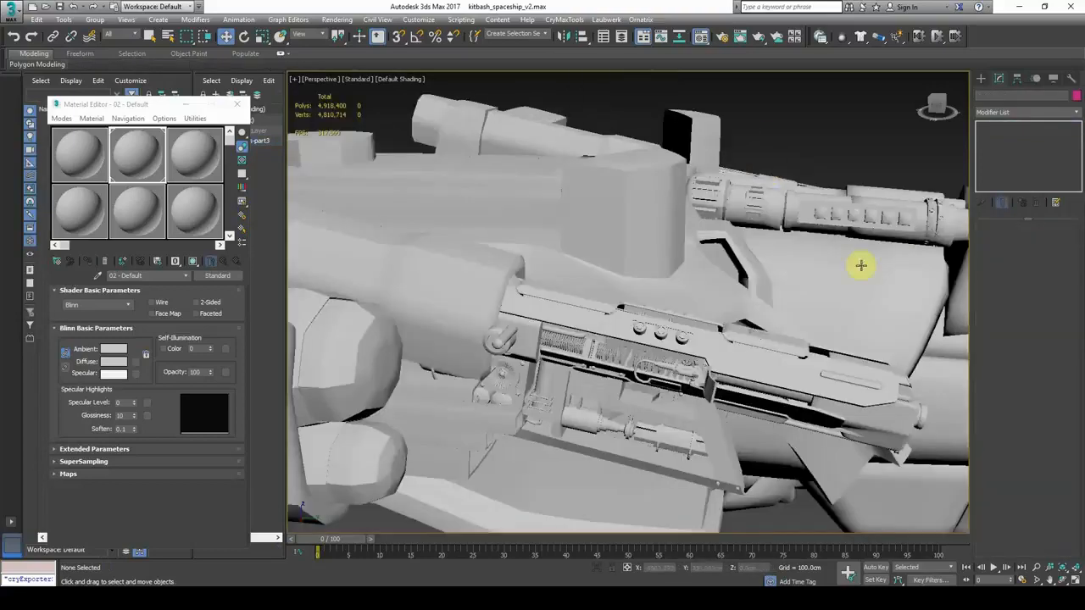
- Delete the long shaft elements of the mirrored barrel piece that run through and behind the ribbed cylinder
{"action": "scroll", "coordinate": [766, 170], "scroll_direction": "up", "scroll_amount": 3}
{"action": "left_click", "coordinate": [734, 301]}
{"action": "middle_click_drag", "start_coordinate": [734, 300], "coordinate": [696, 288], "text": "alt"}
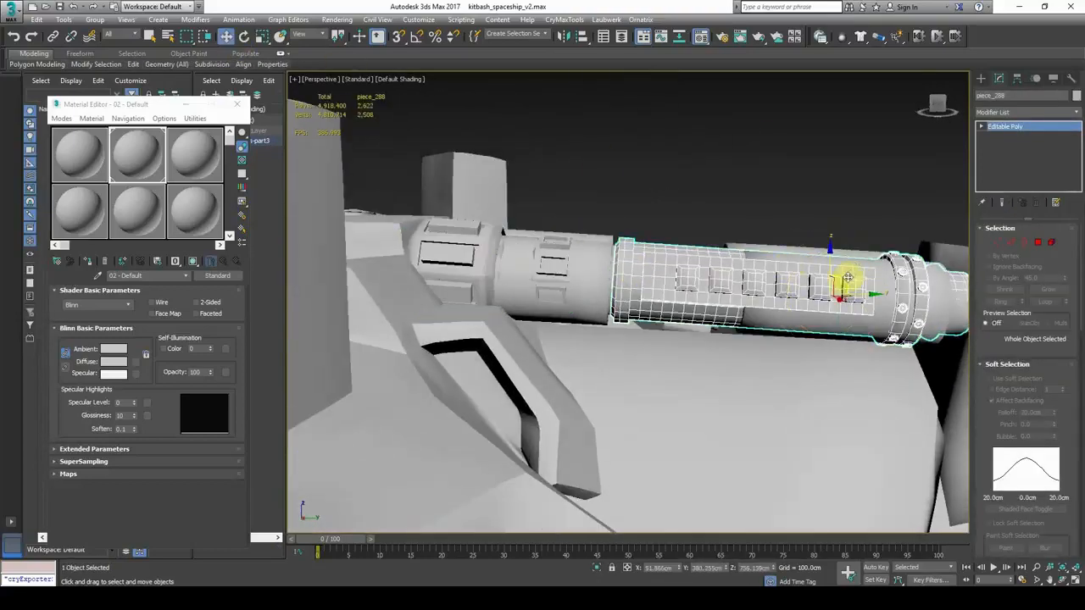
{"action": "left_click", "coordinate": [587, 263]}
{"action": "left_click", "coordinate": [1005, 184]}
{"action": "middle_click_drag", "start_coordinate": [661, 238], "coordinate": [644, 259], "text": "alt"}
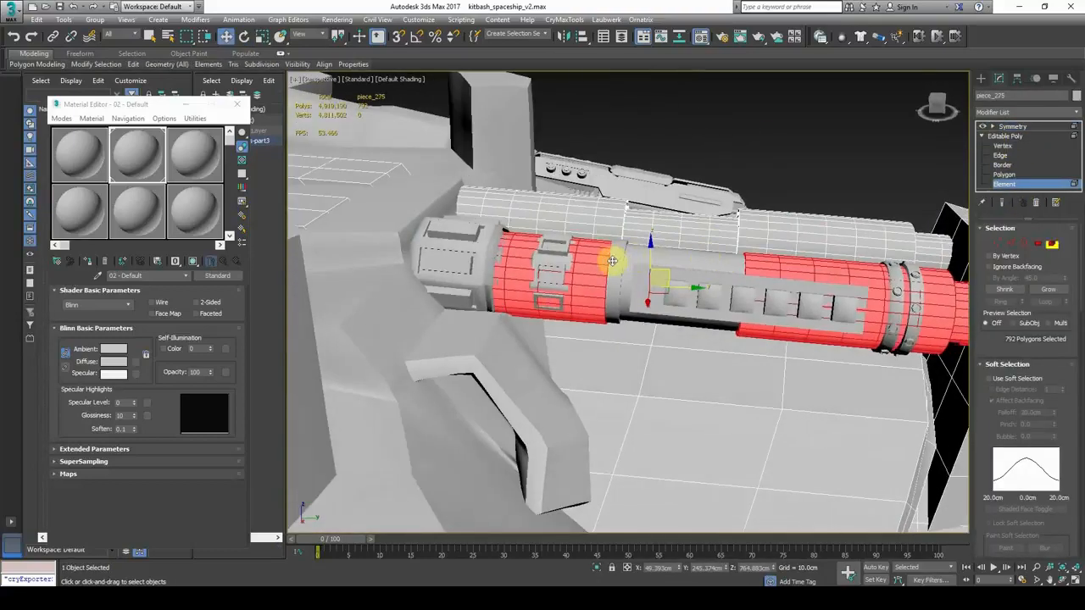
{"action": "middle_click_drag", "start_coordinate": [740, 234], "coordinate": [710, 300], "text": "alt"}
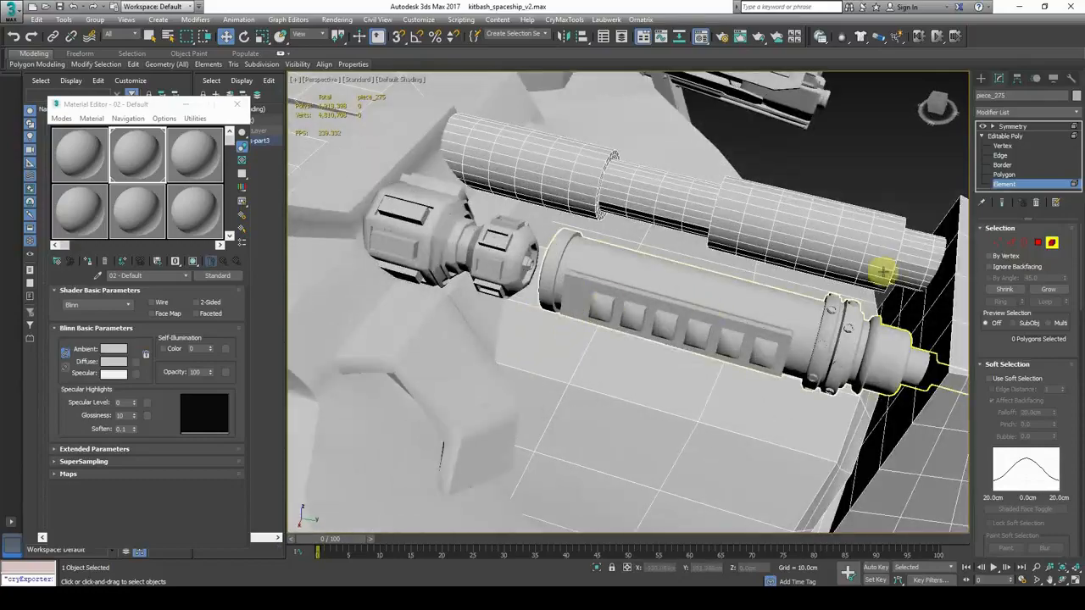
{"action": "left_click", "coordinate": [754, 300]}
{"action": "key", "text": "ctrl+z"}
- Isolate the ribbed cylinder and delete the polygons of the thin tip at its front end
{"action": "scroll", "coordinate": [652, 410], "scroll_direction": "down", "scroll_amount": 3}
{"action": "middle_click_drag", "start_coordinate": [513, 427], "coordinate": [649, 313], "text": "alt"}
{"action": "scroll", "coordinate": [650, 313], "scroll_direction": "up", "scroll_amount": 3}
{"action": "left_click", "coordinate": [649, 313]}
{"action": "scroll", "coordinate": [770, 347], "scroll_direction": "up", "scroll_amount": 1}
{"action": "scroll", "coordinate": [714, 361], "scroll_direction": "down", "scroll_amount": 7}
{"action": "key", "text": "z"}
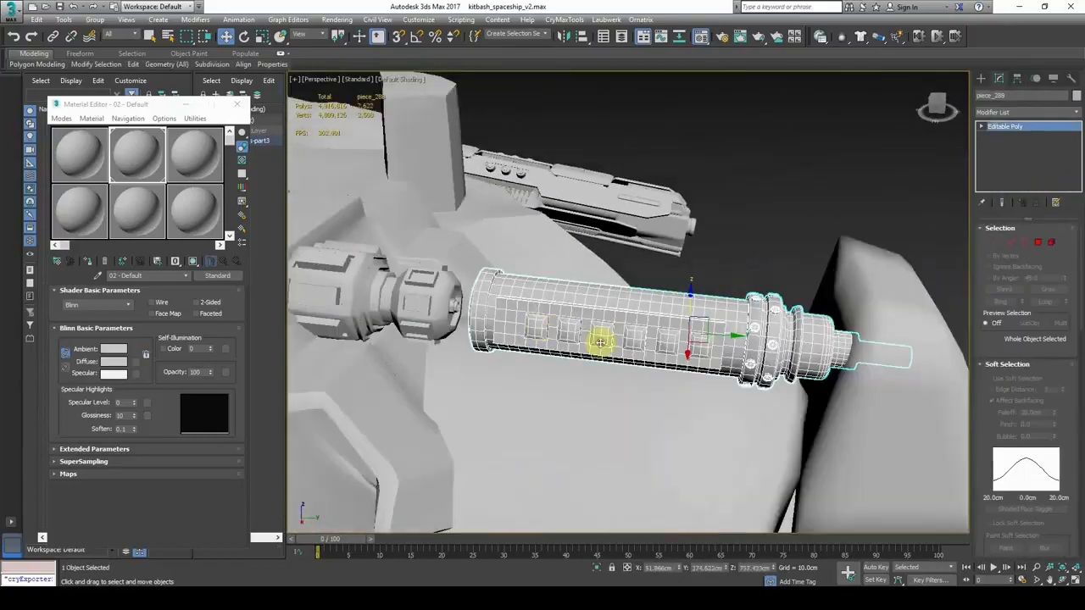
{"action": "middle_click_drag", "start_coordinate": [700, 336], "coordinate": [698, 328], "text": "alt"}
{"action": "key", "text": "r"}
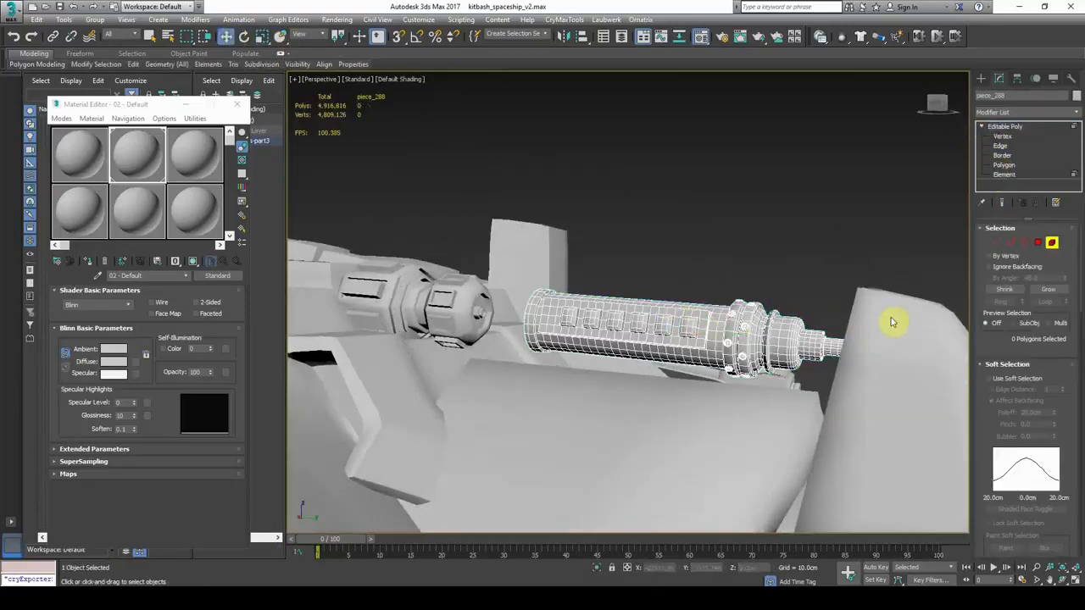
{"action": "scroll", "coordinate": [840, 347], "scroll_direction": "up", "scroll_amount": 6}
{"action": "key", "text": "4"}
{"action": "scroll", "coordinate": [856, 307], "scroll_direction": "down", "scroll_amount": 4}
{"action": "middle_click_drag", "start_coordinate": [785, 283], "coordinate": [595, 288]}
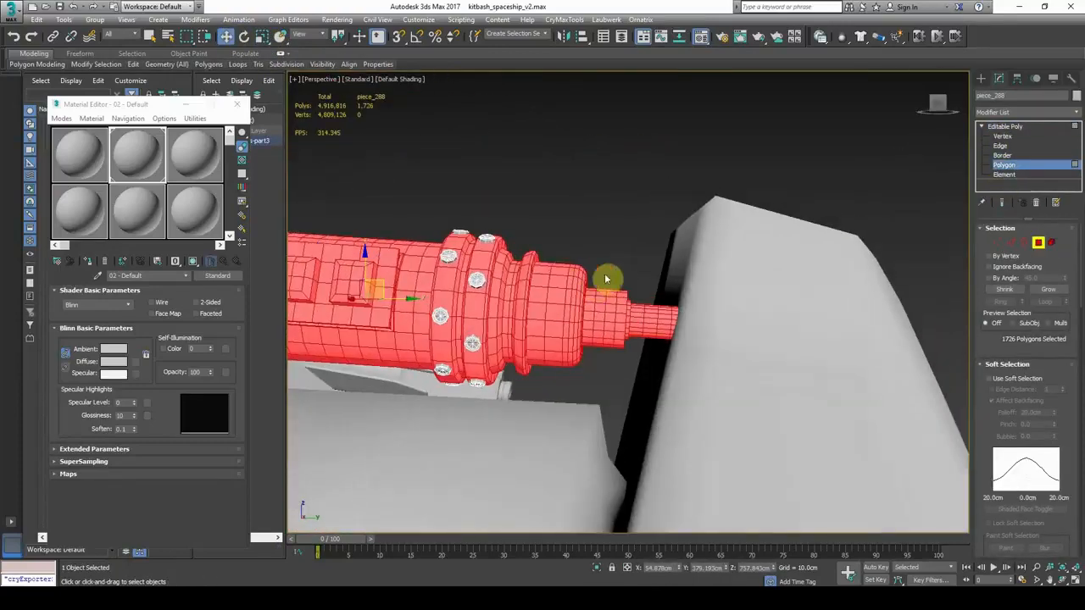
{"action": "key", "text": "alt+q"}
{"action": "left_click_drag", "start_coordinate": [442, 150], "coordinate": [963, 523]}
{"action": "key", "text": "ctrl+a"}
- Cap the open border at the cylinder's trimmed front end and exit isolation
{"action": "left_click_drag", "start_coordinate": [1081, 376], "coordinate": [1077, 416]}
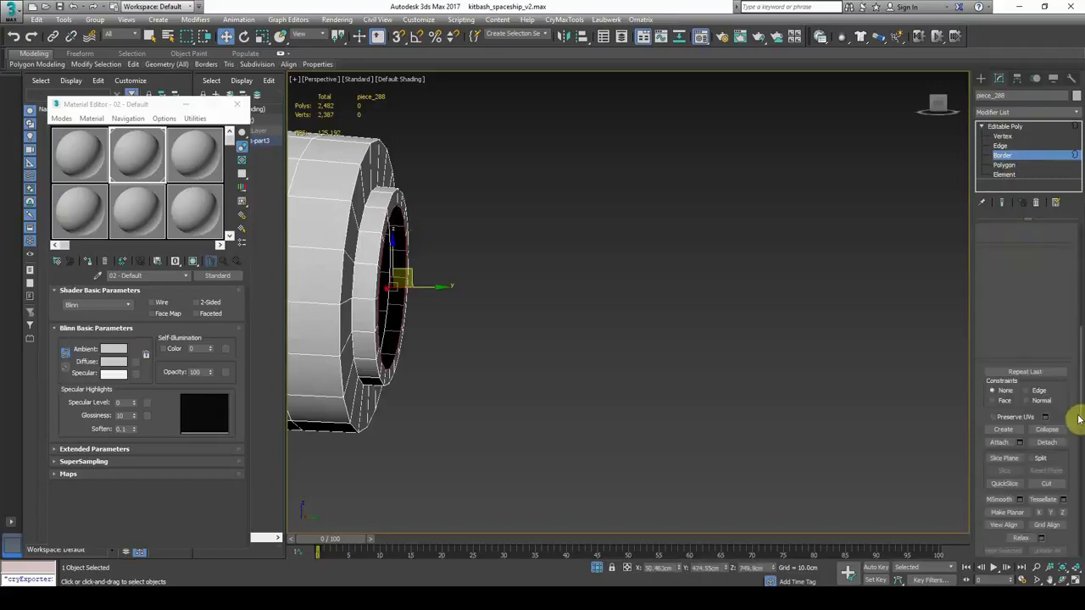
{"action": "left_click", "coordinate": [1050, 240]}
{"action": "key", "text": "3"}
{"action": "key", "text": "alt+q"}
{"action": "left_click", "coordinate": [628, 340]}
{"action": "scroll", "coordinate": [644, 326], "scroll_direction": "down", "scroll_amount": 4}
{"action": "left_click", "coordinate": [618, 295]}
{"action": "middle_click_drag", "start_coordinate": [619, 295], "coordinate": [520, 283], "text": "alt"}
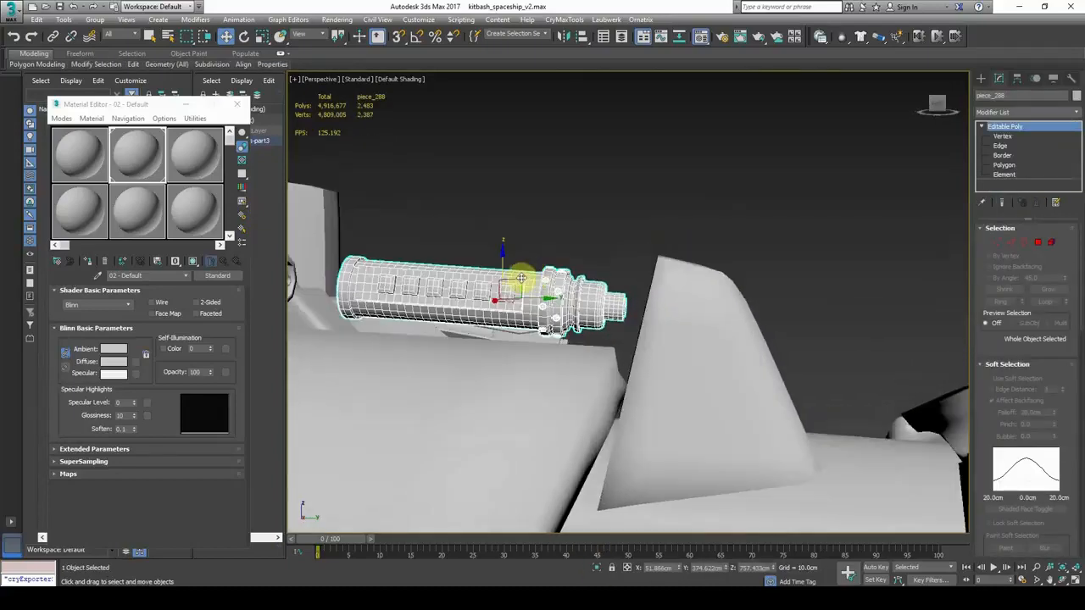
{"action": "scroll", "coordinate": [734, 310], "scroll_direction": "down", "scroll_amount": 3}
{"action": "left_click", "coordinate": [936, 183]}
{"action": "left_click", "coordinate": [659, 322]}
{"action": "left_click", "coordinate": [625, 284]}
{"action": "scroll", "coordinate": [625, 284], "scroll_direction": "down", "scroll_amount": 8}
{"action": "middle_click_drag", "start_coordinate": [585, 301], "coordinate": [463, 354], "text": "alt"}
{"action": "scroll", "coordinate": [364, 310], "scroll_direction": "up", "scroll_amount": 6}
{"action": "left_click", "coordinate": [429, 339]}
{"action": "left_click", "coordinate": [356, 333]}
{"action": "scroll", "coordinate": [348, 324], "scroll_direction": "up", "scroll_amount": 5}
{"action": "scroll", "coordinate": [528, 450], "scroll_direction": "down", "scroll_amount": 2}
{"action": "scroll", "coordinate": [573, 275], "scroll_direction": "up", "scroll_amount": 4}
{"action": "left_click", "coordinate": [567, 273]}
{"action": "scroll", "coordinate": [573, 275], "scroll_direction": "down", "scroll_amount": 4}
{"action": "key", "text": "ctrl+z"}
{"action": "key", "text": "ctrl+z"}
- Bring a copy of a small stepped cylindrical kit part to the gap between the capsule-shaped part and the ribbed cylinder
{"action": "scroll", "coordinate": [606, 306], "scroll_direction": "down", "scroll_amount": 8}
{"action": "middle_click_drag", "start_coordinate": [767, 309], "coordinate": [444, 298]}
{"action": "left_click", "coordinate": [710, 401]}
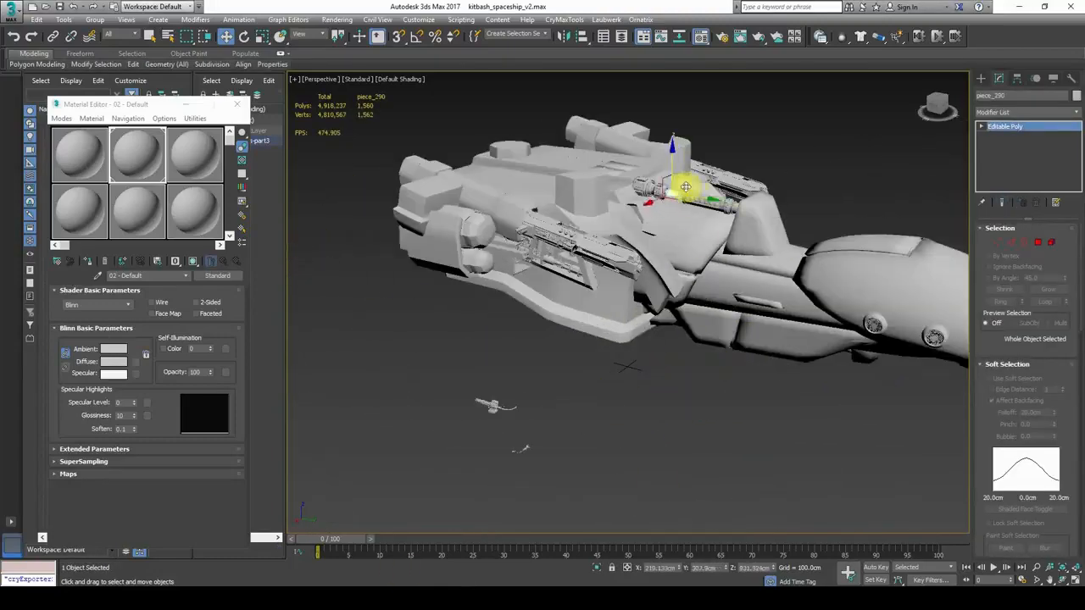
{"action": "scroll", "coordinate": [685, 187], "scroll_direction": "up", "scroll_amount": 15}
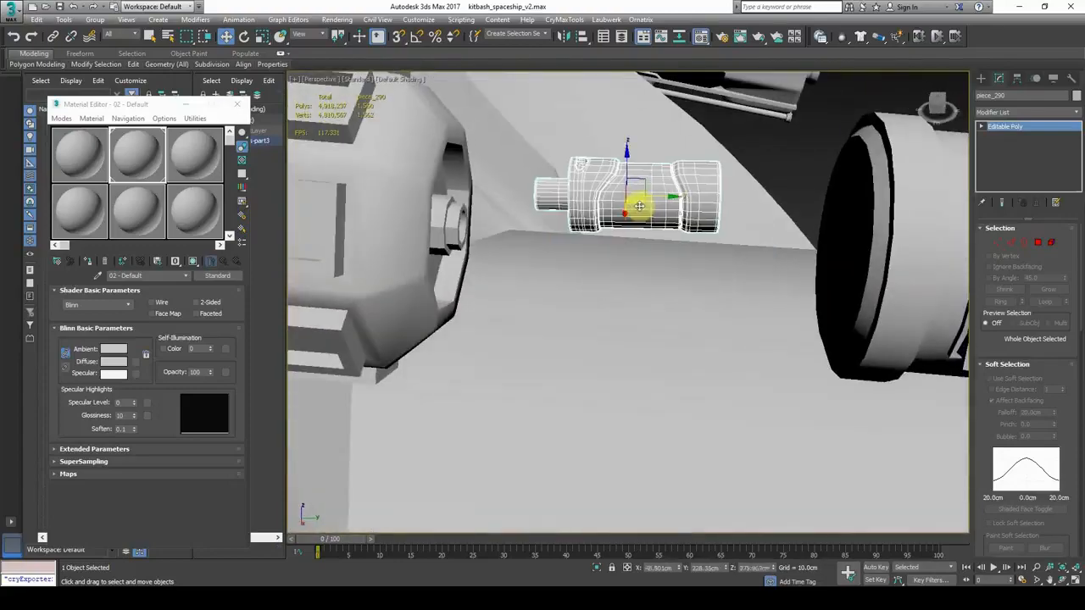
{"action": "scroll", "coordinate": [637, 206], "scroll_direction": "down", "scroll_amount": 5}
- Scale up the small stepped cylinder to serve as the connector in the barrel's gap
{"action": "left_click", "coordinate": [261, 37]}
{"action": "middle_click_drag", "start_coordinate": [601, 206], "coordinate": [662, 218], "text": "alt"}
{"action": "left_click_drag", "start_coordinate": [661, 218], "coordinate": [709, 111]}
{"action": "middle_click_drag", "start_coordinate": [709, 111], "coordinate": [680, 231], "text": "alt"}
{"action": "key", "text": "w"}
{"action": "middle_click_drag", "start_coordinate": [675, 184], "coordinate": [683, 207], "text": "alt"}
{"action": "middle_click_drag", "start_coordinate": [731, 240], "coordinate": [730, 212], "text": "alt"}
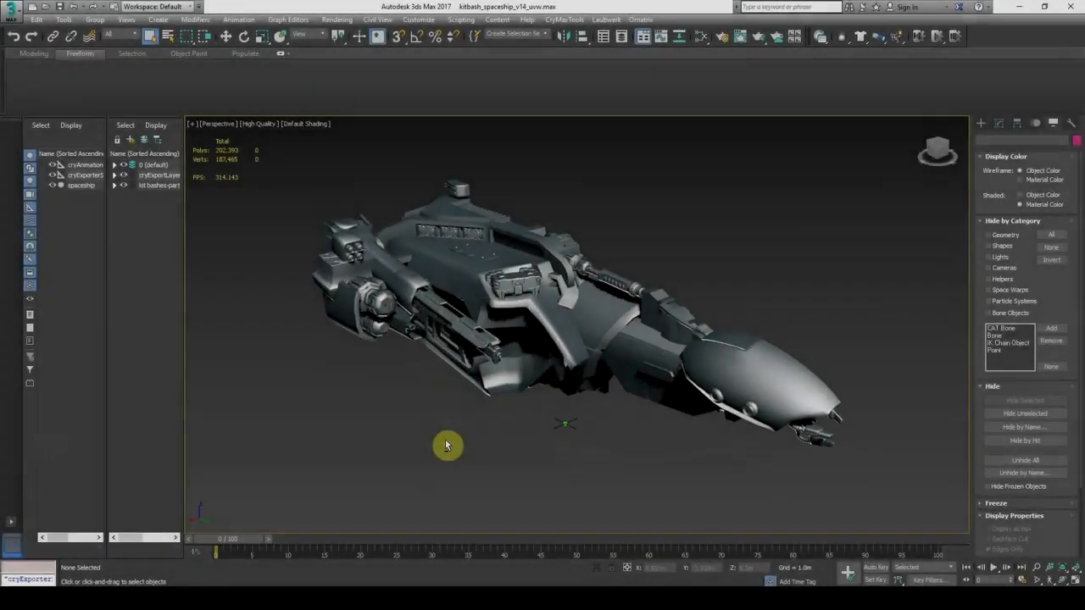
- Turn on edged faces and examine the mesh of the box-shaped kit part on the spaceship's hull
{"action": "middle_click_drag", "start_coordinate": [446, 441], "coordinate": [469, 448], "text": "alt"}
{"action": "scroll", "coordinate": [492, 292], "scroll_direction": "up", "scroll_amount": 8}
{"action": "key", "text": "F4"}
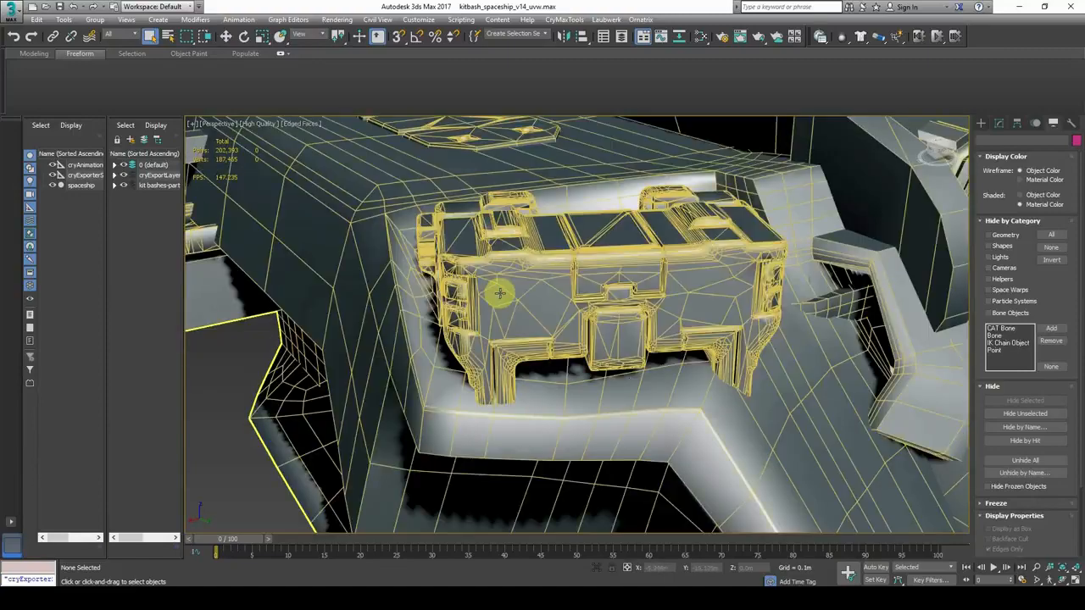
{"action": "mouse_move", "coordinate": [714, 315]}
{"action": "middle_mouse_down", "text": "alt"}
{"action": "mouse_move", "coordinate": [633, 383]}
{"action": "mouse_move", "coordinate": [686, 310]}
{"action": "mouse_move", "coordinate": [670, 348]}
{"action": "mouse_move", "coordinate": [687, 342]}
{"action": "mouse_move", "coordinate": [584, 342]}
{"action": "mouse_move", "coordinate": [729, 331]}
{"action": "middle_mouse_up", "text": "alt"}
{"action": "scroll", "coordinate": [584, 341], "scroll_direction": "up", "scroll_amount": 5}
{"action": "scroll", "coordinate": [584, 341], "scroll_direction": "down", "scroll_amount": 8}
{"action": "scroll", "coordinate": [478, 496], "scroll_direction": "up", "scroll_amount": 6}
{"action": "scroll", "coordinate": [470, 463], "scroll_direction": "down", "scroll_amount": 6}
- Examine the wireframe of the hull vents and the four-barrel launcher near the ship's rear
{"action": "middle_click_drag", "start_coordinate": [513, 431], "coordinate": [566, 406]}
{"action": "scroll", "coordinate": [417, 346], "scroll_direction": "up", "scroll_amount": 5}
{"action": "middle_click_drag", "start_coordinate": [503, 293], "coordinate": [506, 417]}
{"action": "scroll", "coordinate": [509, 414], "scroll_direction": "down", "scroll_amount": 3}
{"action": "middle_click_drag", "start_coordinate": [424, 186], "coordinate": [434, 292]}
{"action": "scroll", "coordinate": [434, 291], "scroll_direction": "up", "scroll_amount": 3}
{"action": "scroll", "coordinate": [606, 309], "scroll_direction": "down", "scroll_amount": 4}
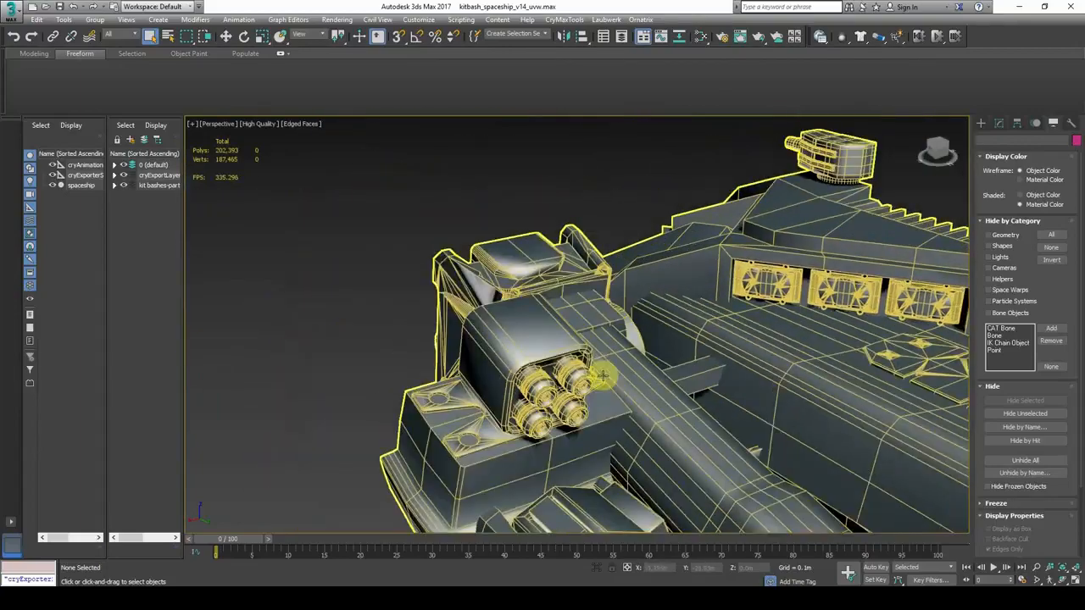
{"action": "scroll", "coordinate": [450, 310], "scroll_direction": "up", "scroll_amount": 6}
{"action": "scroll", "coordinate": [485, 339], "scroll_direction": "down", "scroll_amount": 7}
- Examine the edge flow around the round hatch at the rear, then view the whole ship
{"action": "scroll", "coordinate": [495, 367], "scroll_direction": "up", "scroll_amount": 8}
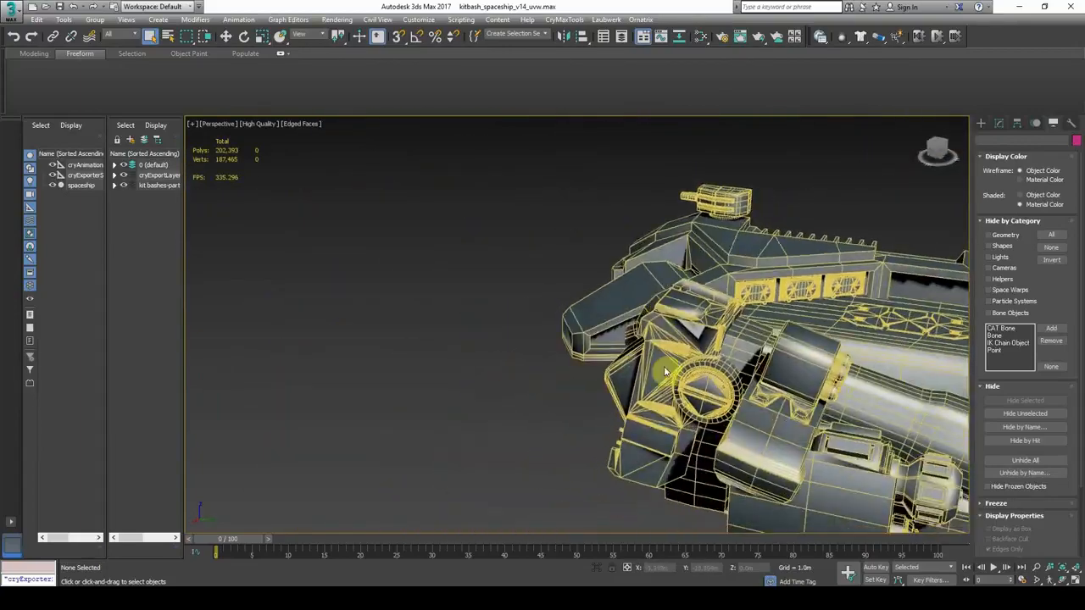
{"action": "scroll", "coordinate": [611, 381], "scroll_direction": "up", "scroll_amount": 3}
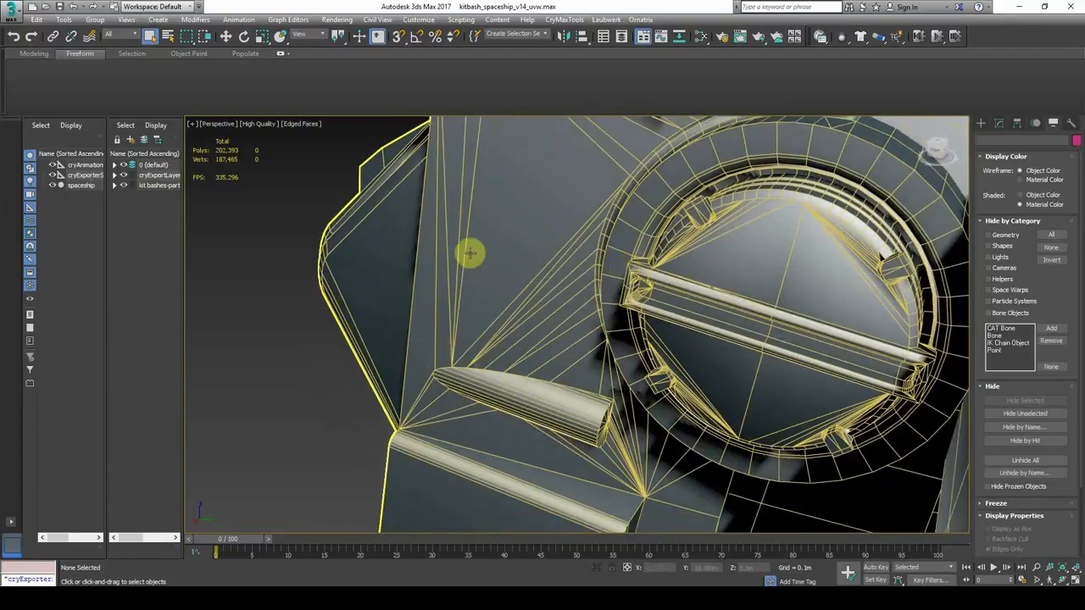
{"action": "middle_click_drag", "start_coordinate": [470, 253], "coordinate": [553, 273]}
{"action": "scroll", "coordinate": [623, 334], "scroll_direction": "down", "scroll_amount": 4}
{"action": "scroll", "coordinate": [585, 317], "scroll_direction": "up", "scroll_amount": 6}
{"action": "scroll", "coordinate": [583, 254], "scroll_direction": "down", "scroll_amount": 6}
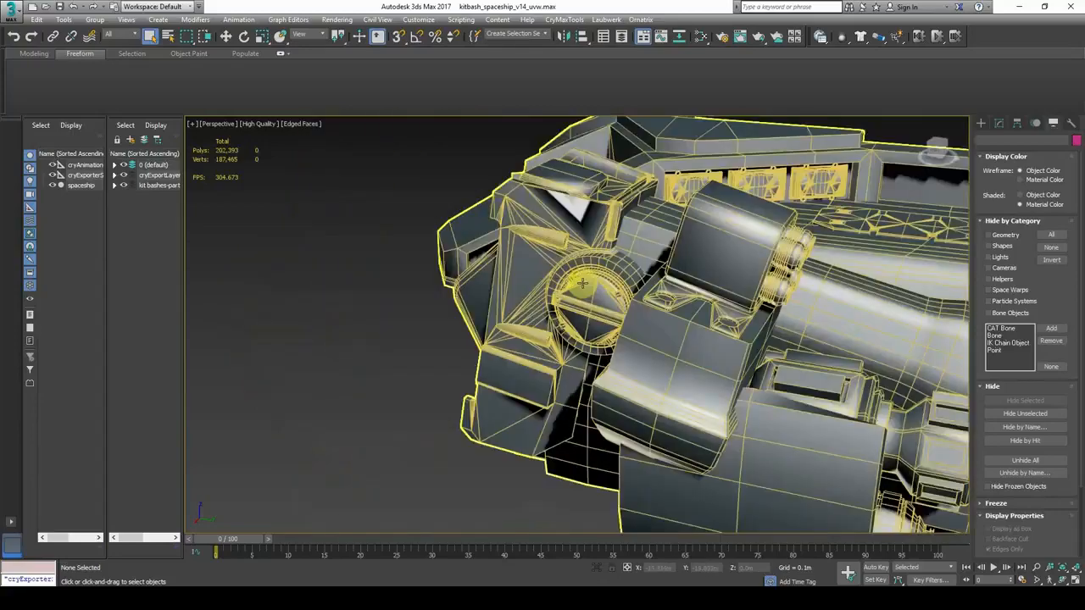
{"action": "middle_click_drag", "start_coordinate": [582, 281], "coordinate": [358, 315]}
{"action": "scroll", "coordinate": [509, 327], "scroll_direction": "down", "scroll_amount": 3}
{"action": "mouse_move", "coordinate": [531, 329]}
{"action": "middle_mouse_down", "text": "alt"}
{"action": "mouse_move", "coordinate": [437, 325]}
{"action": "mouse_move", "coordinate": [541, 344]}
{"action": "middle_mouse_up", "text": "alt"}
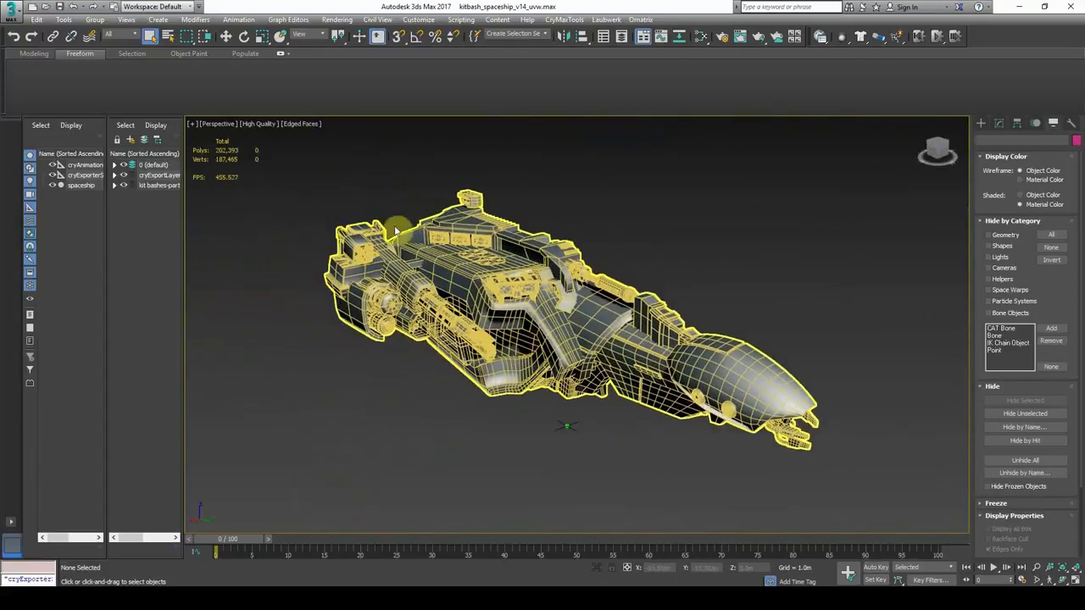
- Apply a Symmetry modifier to the spaceship half
{"action": "left_click", "coordinate": [591, 338]}
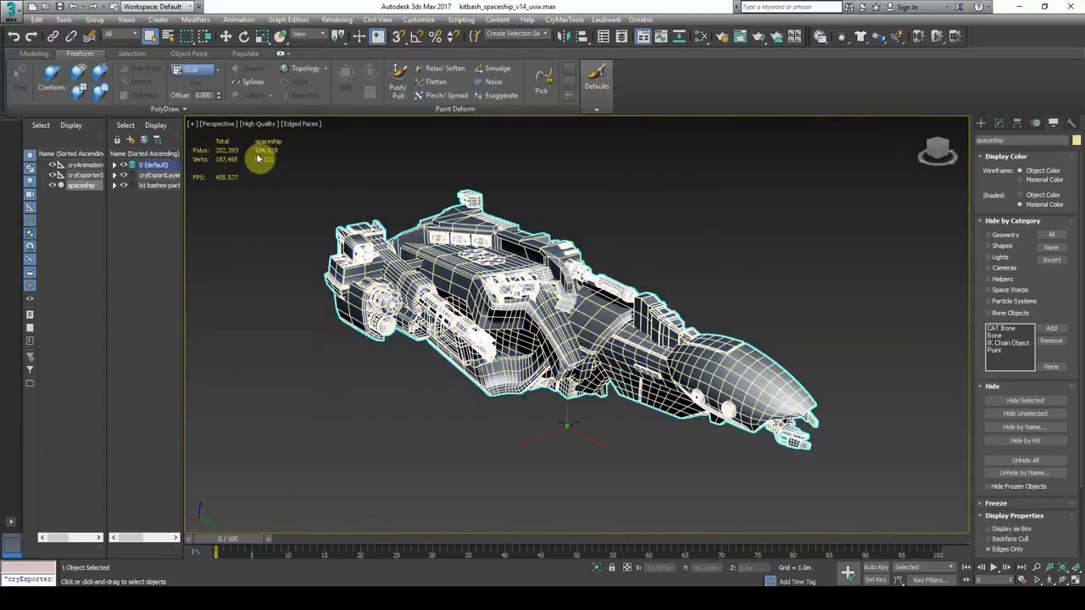
{"action": "left_click", "coordinate": [1000, 125]}
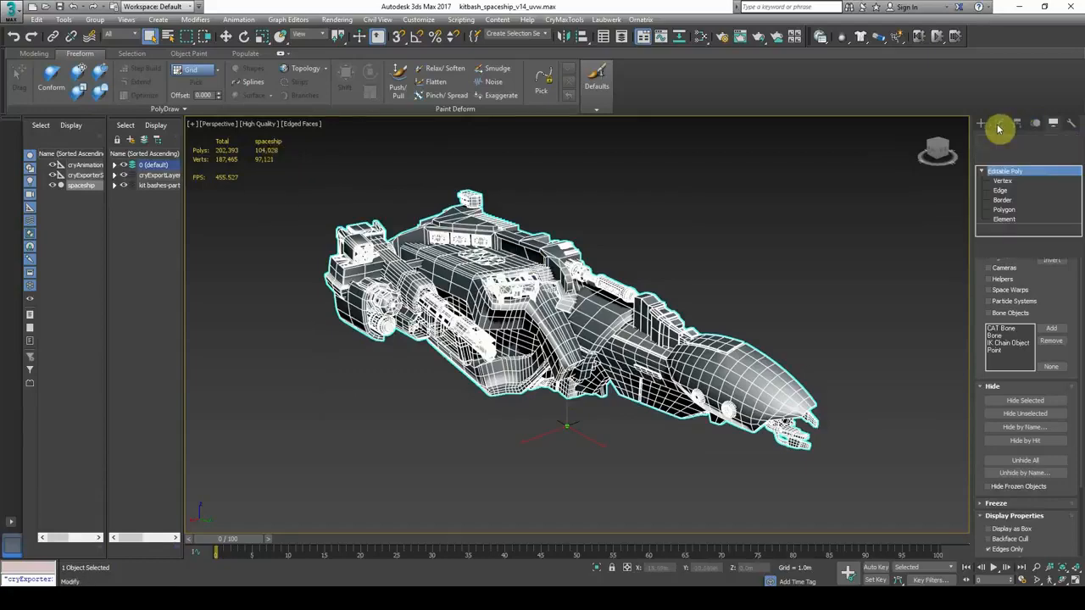
{"action": "left_click", "coordinate": [1013, 157]}
{"action": "scroll", "coordinate": [1041, 345], "scroll_direction": "down", "scroll_amount": 10}
{"action": "scroll", "coordinate": [1040, 424], "scroll_direction": "down", "scroll_amount": 4}
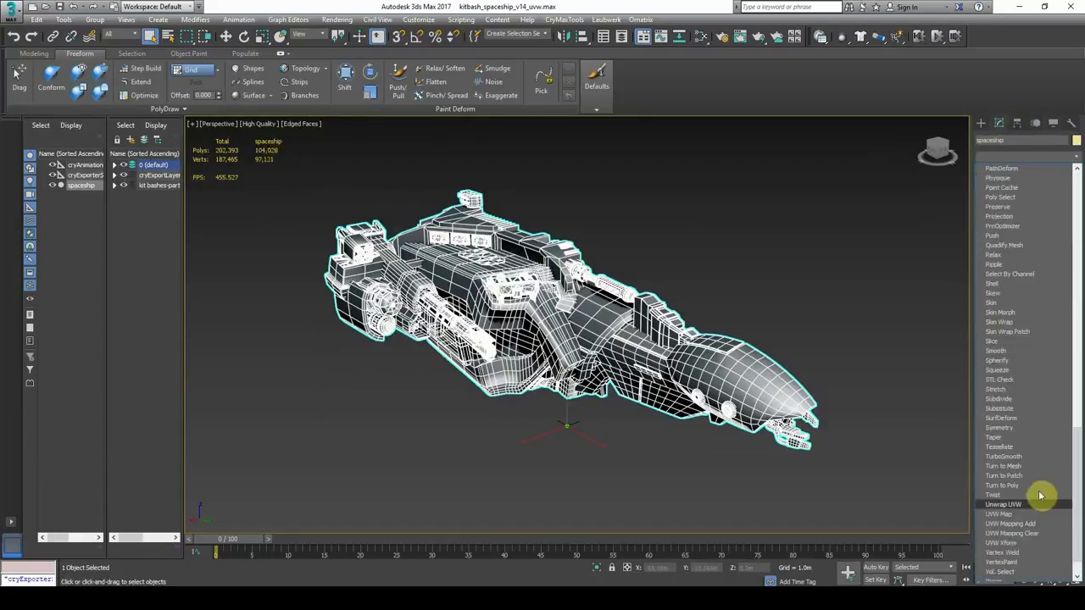
{"action": "left_click", "coordinate": [1000, 427]}
- Deselect the ship, turn off edged faces and inspect the mirrored spaceship in plain shading
{"action": "mouse_move", "coordinate": [879, 416]}
{"action": "middle_mouse_down", "text": "alt"}
{"action": "mouse_move", "coordinate": [618, 356]}
{"action": "mouse_move", "coordinate": [584, 363]}
{"action": "mouse_move", "coordinate": [552, 347]}
{"action": "mouse_move", "coordinate": [650, 407]}
{"action": "mouse_move", "coordinate": [605, 395]}
{"action": "mouse_move", "coordinate": [671, 396]}
{"action": "mouse_move", "coordinate": [520, 392]}
{"action": "mouse_move", "coordinate": [625, 388]}
{"action": "mouse_move", "coordinate": [670, 413]}
{"action": "mouse_move", "coordinate": [766, 405]}
{"action": "mouse_move", "coordinate": [589, 400]}
{"action": "mouse_move", "coordinate": [562, 334]}
{"action": "mouse_move", "coordinate": [486, 322]}
{"action": "mouse_move", "coordinate": [573, 332]}
{"action": "middle_mouse_up", "text": "alt"}
{"action": "left_click", "coordinate": [577, 438]}
{"action": "key", "text": "F4"}
{"action": "left_click", "coordinate": [575, 362]}
{"action": "left_click", "coordinate": [573, 332]}
{"action": "key", "text": "F4"}
{"action": "key", "text": "F4"}
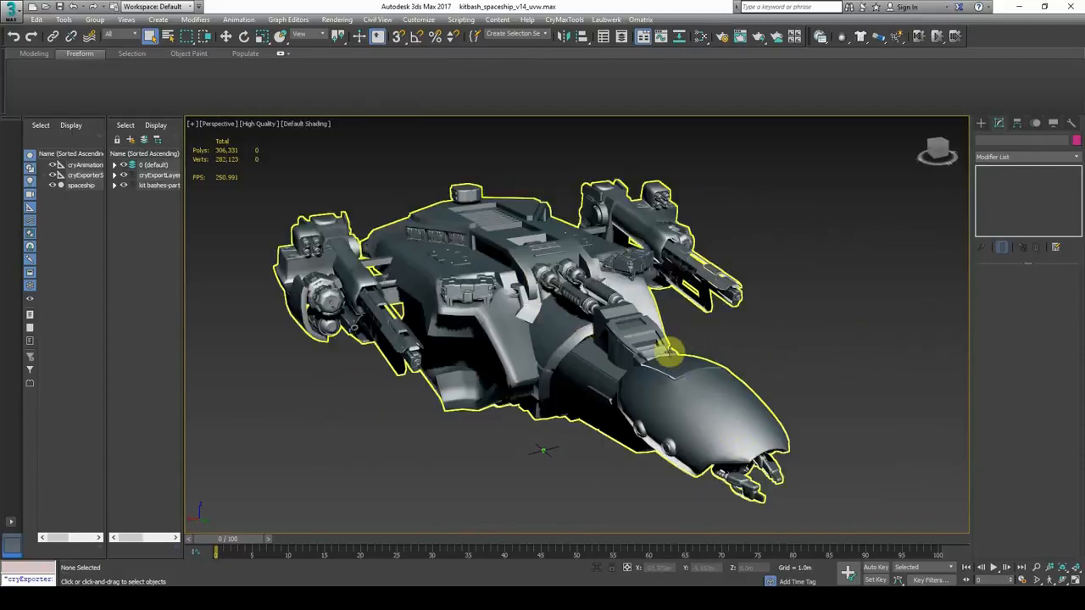
{"action": "middle_click_drag", "start_coordinate": [671, 348], "coordinate": [622, 327], "text": "alt"}
{"action": "left_click", "coordinate": [622, 328]}
{"action": "key", "text": "F4"}
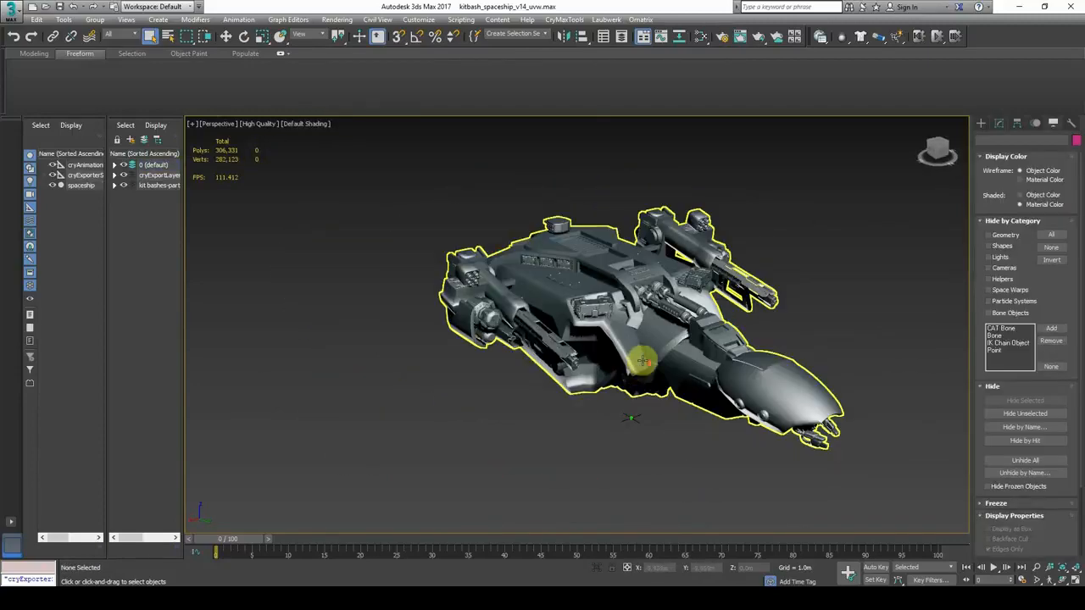
{"action": "scroll", "coordinate": [644, 361], "scroll_direction": "up", "scroll_amount": 5}
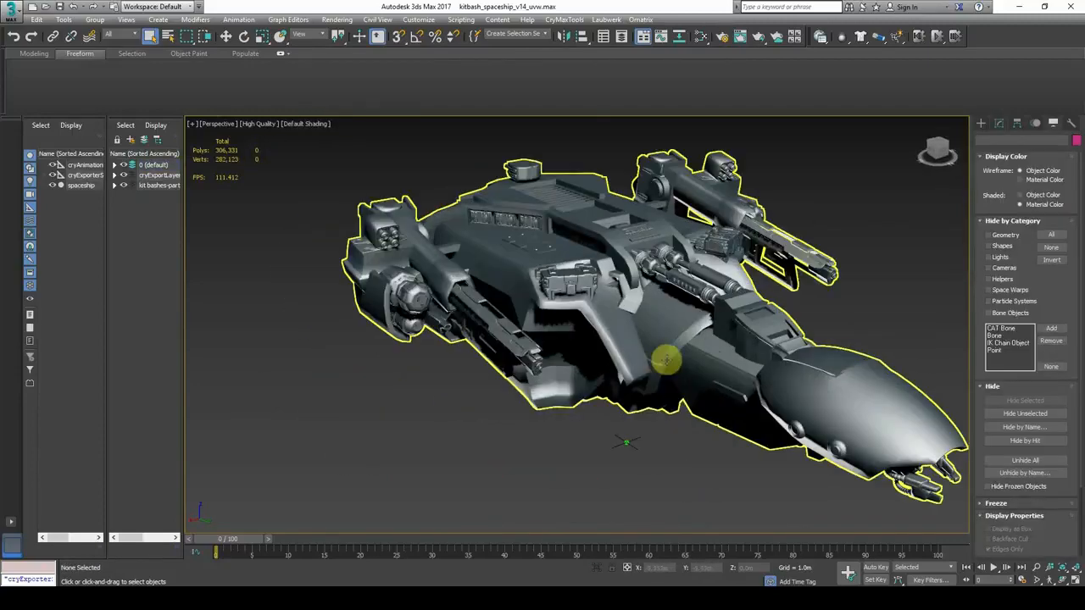
{"action": "middle_click_drag", "start_coordinate": [672, 355], "coordinate": [587, 334], "text": "alt"}
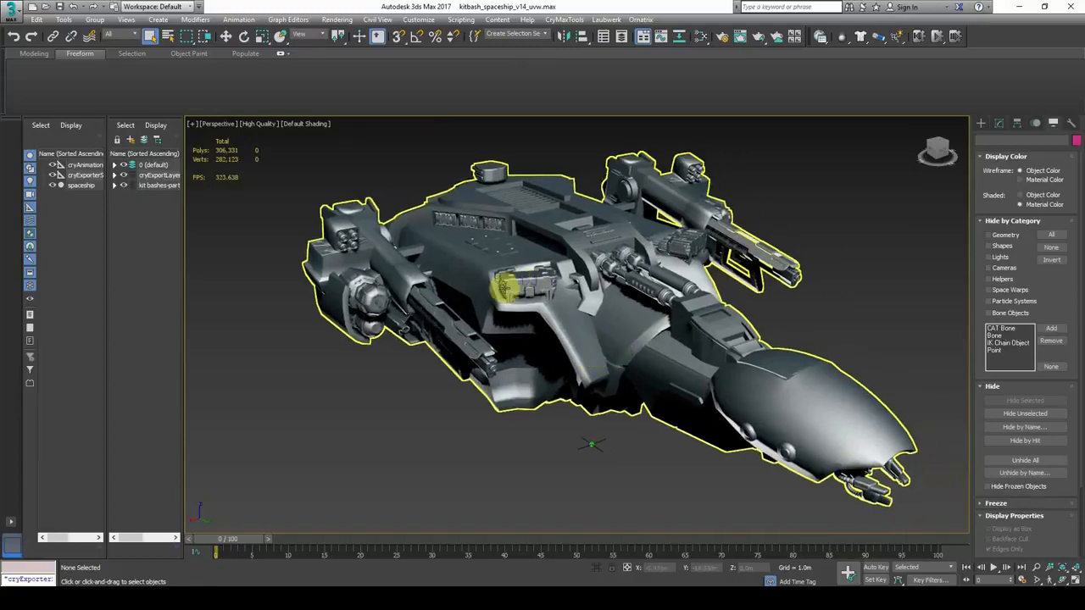
- Select the main body elements of the box-shaped kit part on the hull within the spaceship mesh
{"action": "left_click", "coordinate": [508, 286]}
{"action": "left_click", "coordinate": [998, 126]}
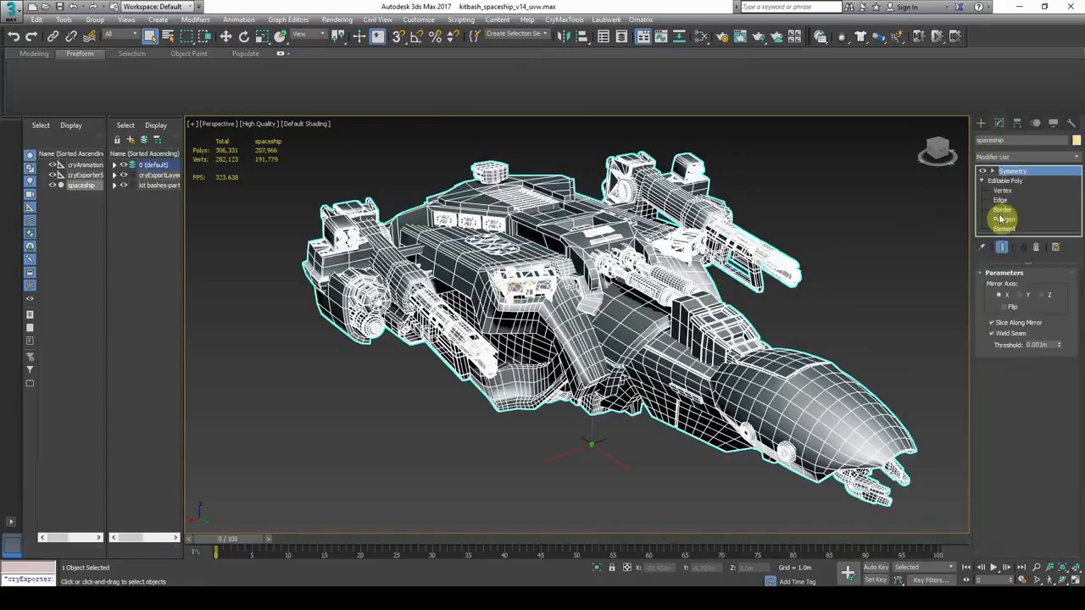
{"action": "key", "text": "z"}
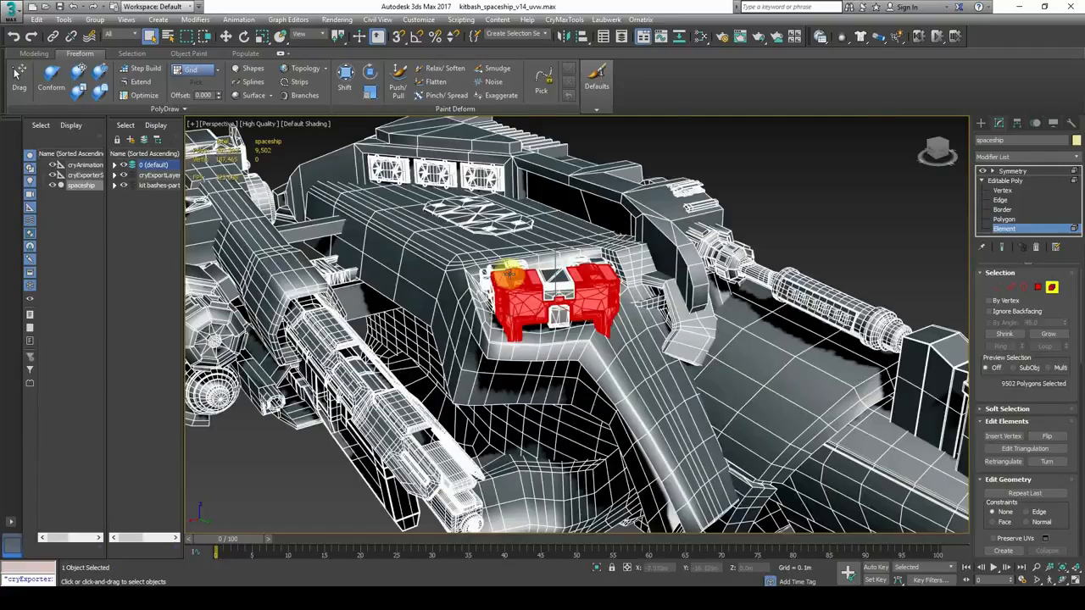
{"action": "middle_click_drag", "start_coordinate": [583, 305], "coordinate": [627, 322], "text": "alt"}
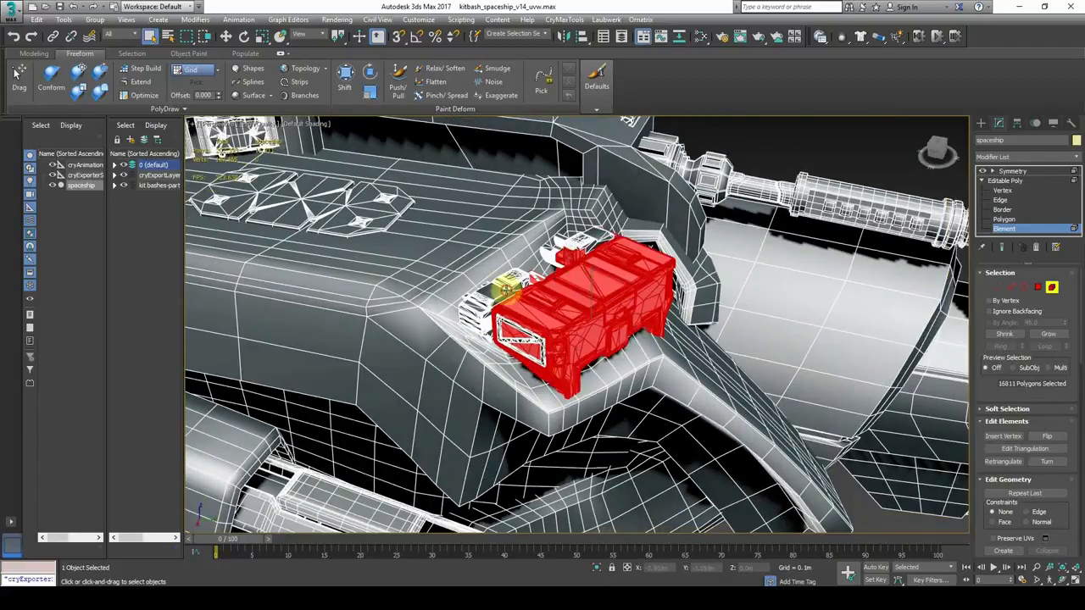
{"action": "left_click", "coordinate": [507, 290], "text": "ctrl"}
{"action": "scroll", "coordinate": [509, 295], "scroll_direction": "up", "scroll_amount": 3}
{"action": "left_click", "coordinate": [502, 356], "text": "ctrl"}
{"action": "left_click", "coordinate": [443, 333], "text": "ctrl"}
- Add the remaining brackets and cap at the back of the box to the element selection, excluding the hull
{"action": "mouse_move", "coordinate": [469, 341]}
{"action": "middle_mouse_down", "text": "alt"}
{"action": "mouse_move", "coordinate": [517, 345]}
{"action": "mouse_move", "coordinate": [484, 348]}
{"action": "middle_mouse_up", "text": "alt"}
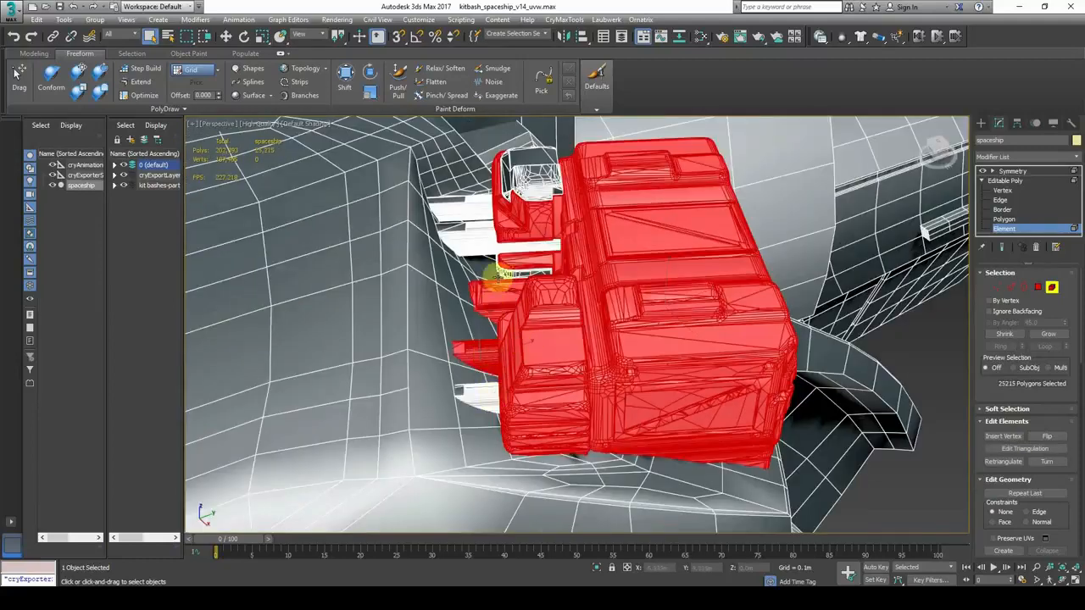
{"action": "left_click", "coordinate": [478, 246], "text": "ctrl"}
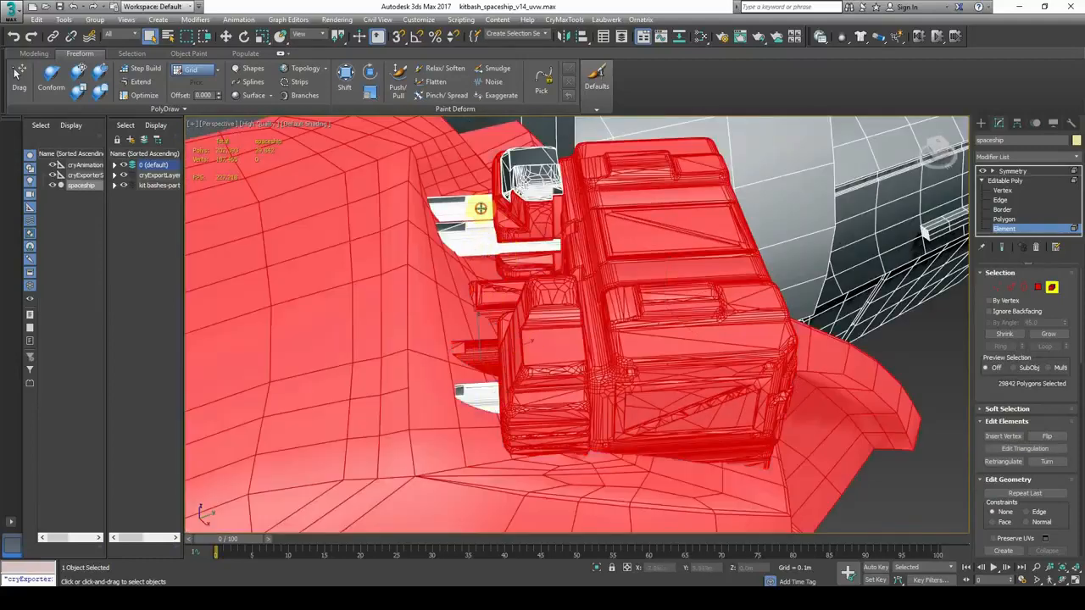
{"action": "left_click", "coordinate": [481, 240], "text": "alt"}
{"action": "middle_click_drag", "start_coordinate": [456, 250], "coordinate": [422, 318], "text": "alt"}
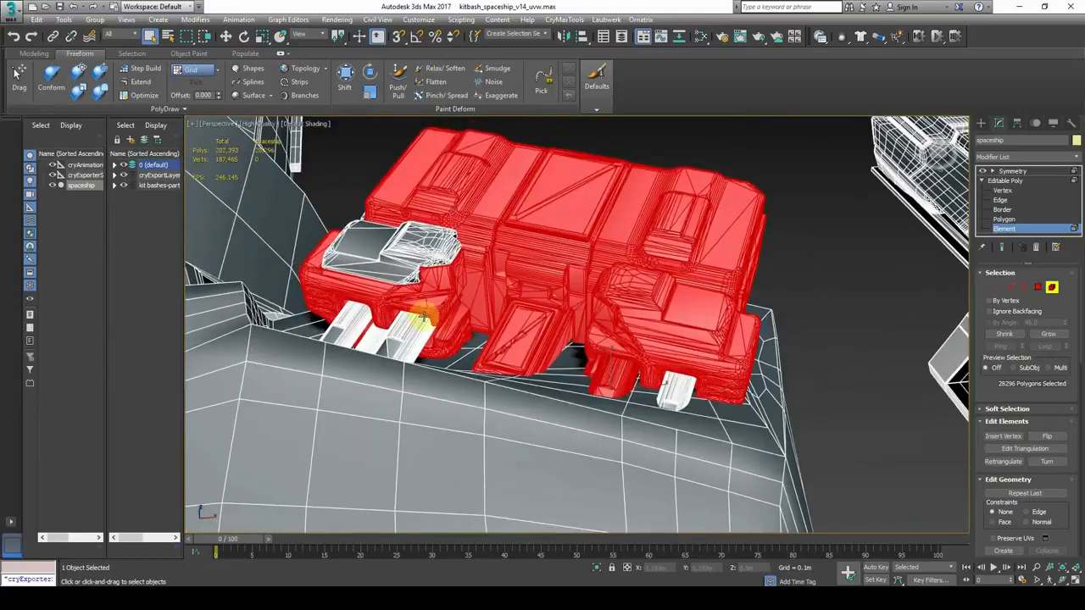
{"action": "left_click", "coordinate": [410, 253], "text": "ctrl"}
{"action": "scroll", "coordinate": [682, 390], "scroll_direction": "down", "scroll_amount": 3}
{"action": "middle_click_drag", "start_coordinate": [734, 371], "coordinate": [473, 431], "text": "alt"}
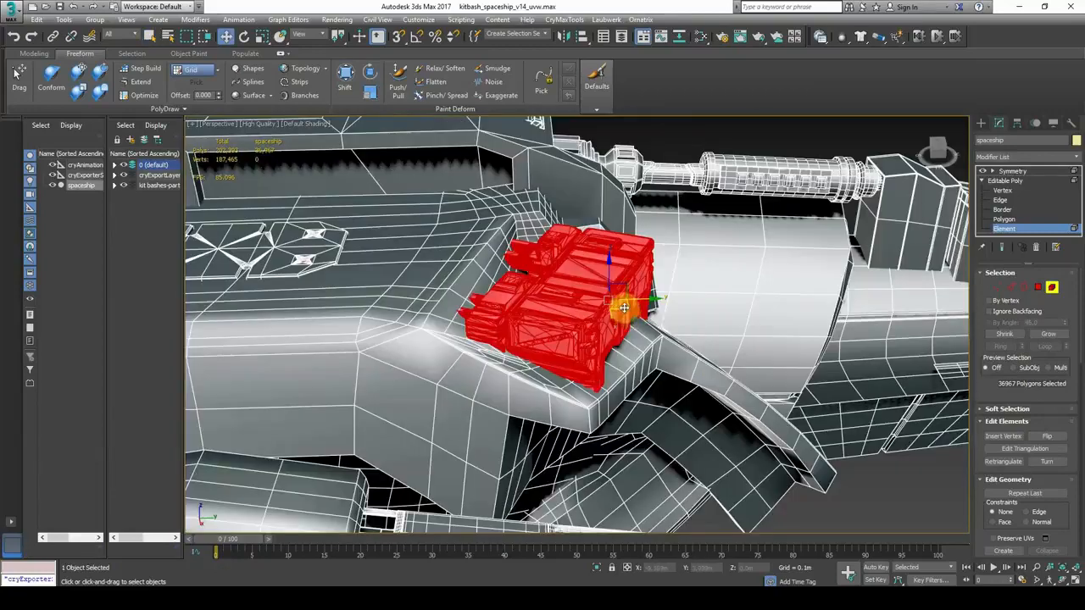
- Detach the selected box elements from the spaceship as a separate object and select that object
{"action": "scroll", "coordinate": [1037, 444], "scroll_direction": "down", "scroll_amount": 3}
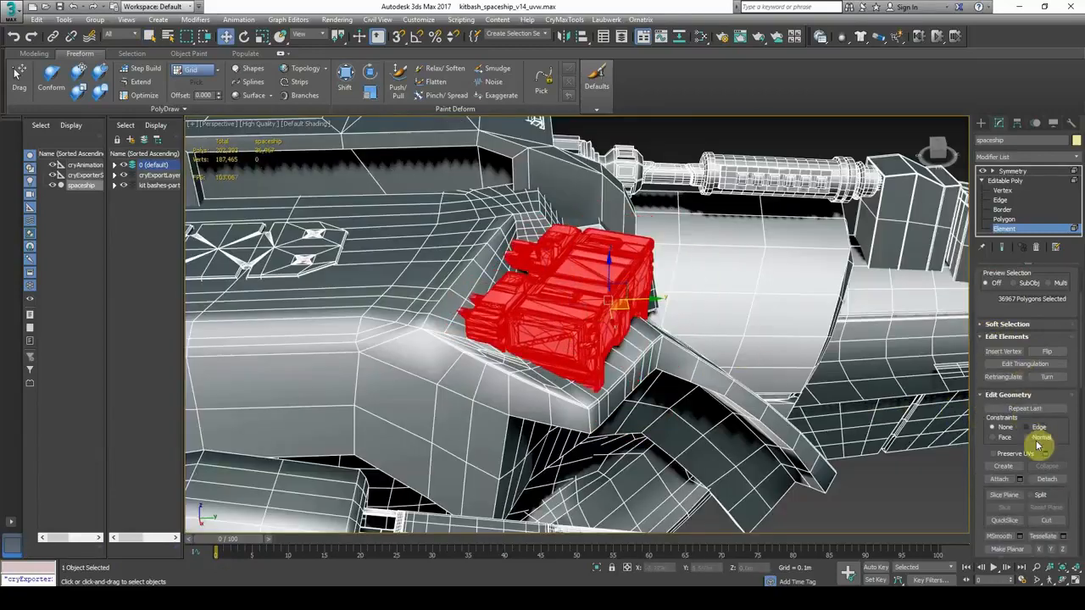
{"action": "left_click", "coordinate": [1059, 483]}
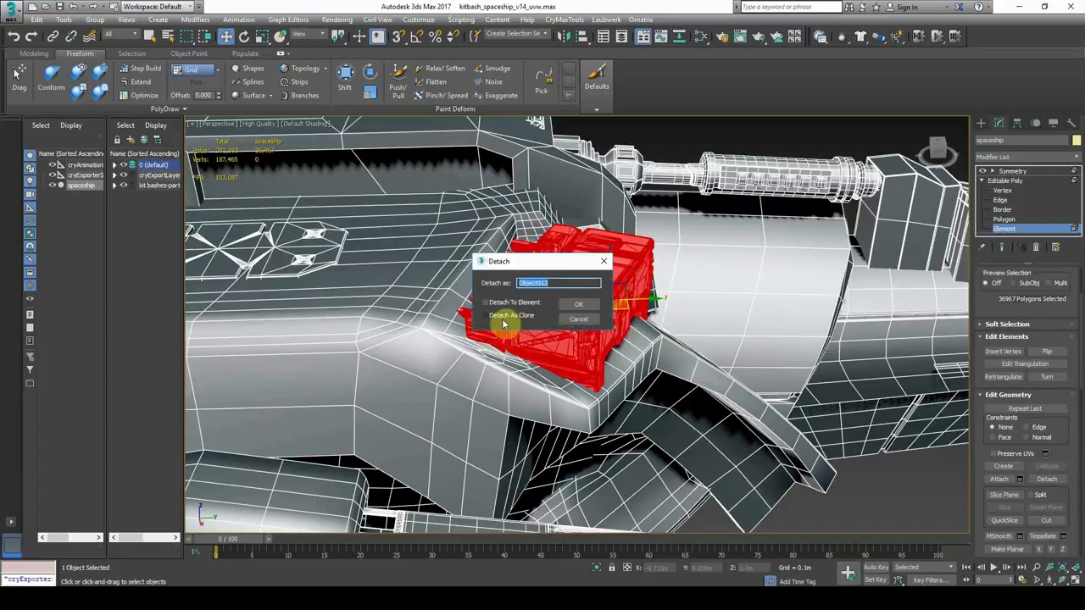
{"action": "left_click", "coordinate": [571, 314]}
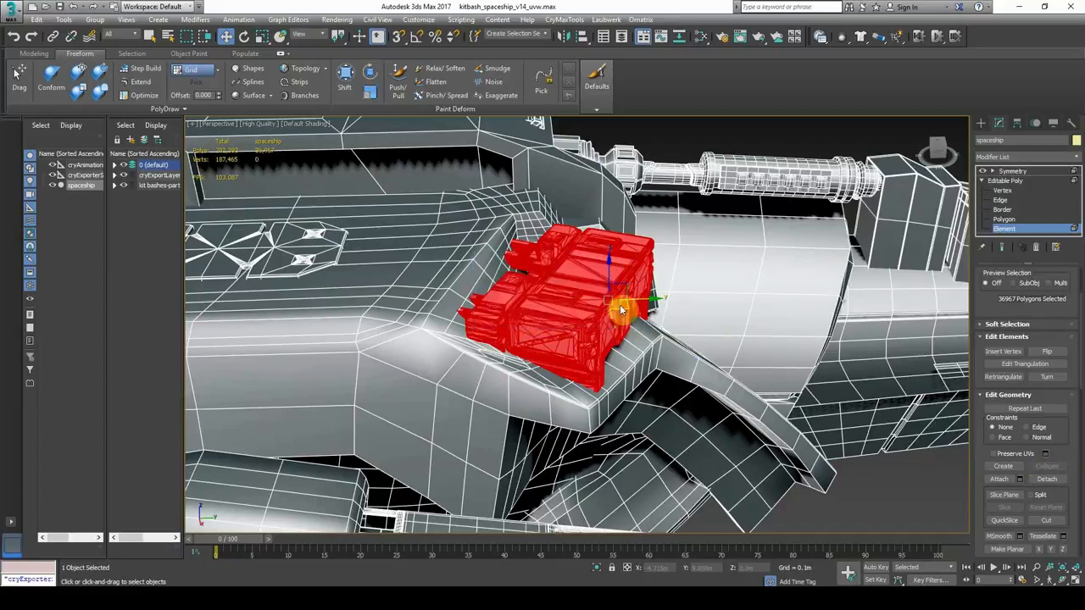
{"action": "left_click", "coordinate": [1003, 229]}
{"action": "left_click", "coordinate": [608, 292]}
{"action": "middle_click_drag", "start_coordinate": [630, 315], "coordinate": [605, 339], "text": "alt"}
{"action": "scroll", "coordinate": [615, 314], "scroll_direction": "down", "scroll_amount": 2}
{"action": "scroll", "coordinate": [575, 317], "scroll_direction": "up", "scroll_amount": 4}
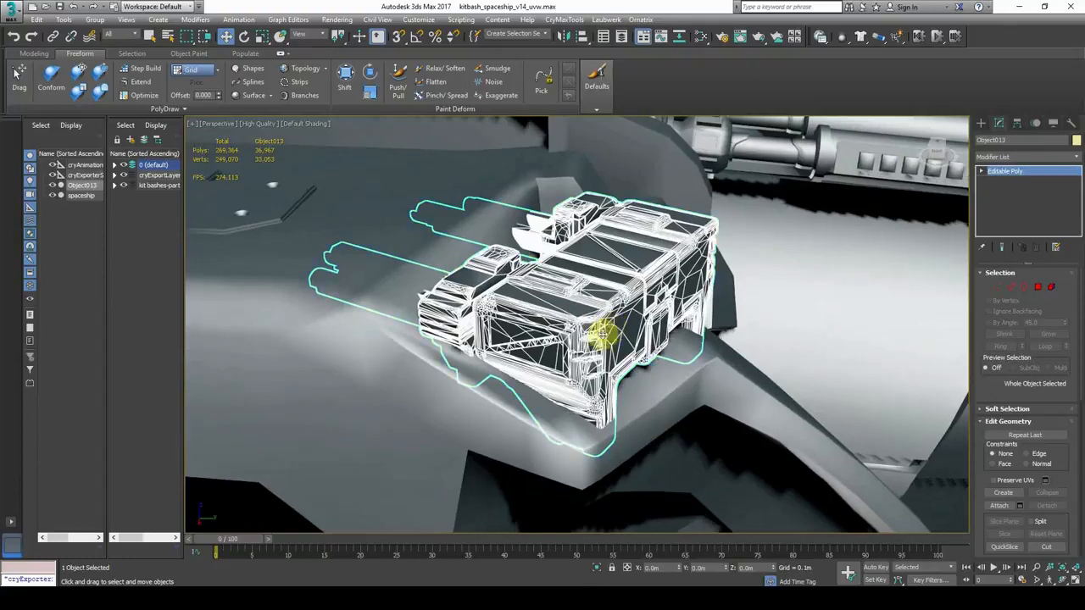
- Select the main spaceship mesh and hide it so only the detached gun turret remains in view
{"action": "scroll", "coordinate": [670, 296], "scroll_direction": "down", "scroll_amount": 2}
{"action": "left_click", "coordinate": [846, 315]}
{"action": "left_click", "coordinate": [1053, 124]}
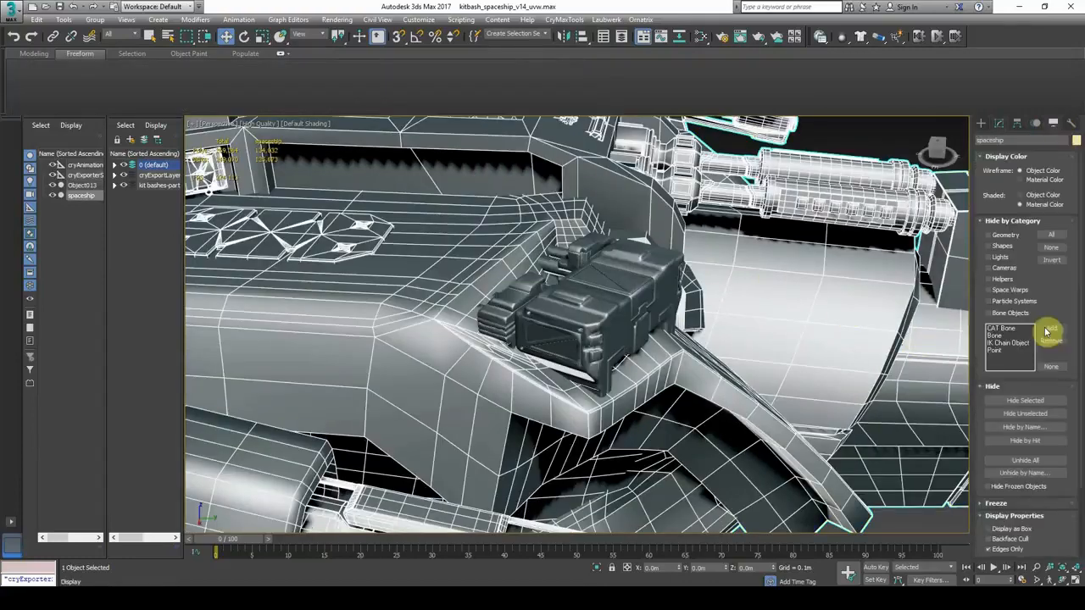
{"action": "left_click", "coordinate": [1026, 401]}
{"action": "middle_click_drag", "start_coordinate": [627, 392], "coordinate": [617, 301], "text": "alt"}
{"action": "scroll", "coordinate": [551, 204], "scroll_direction": "up", "scroll_amount": 5}
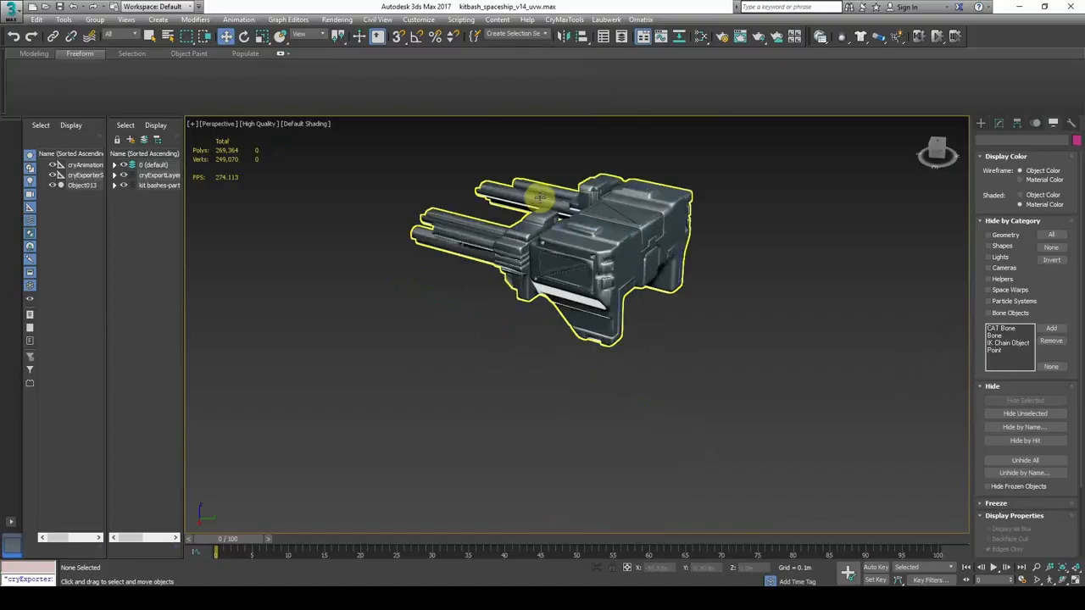
- Create a box primitive on the ground grid near the turret as the base of a low-poly version
{"action": "middle_click_drag", "start_coordinate": [593, 247], "coordinate": [579, 376], "text": "alt"}
{"action": "left_click", "coordinate": [613, 296]}
{"action": "left_click", "coordinate": [612, 399]}
{"action": "scroll", "coordinate": [553, 420], "scroll_direction": "down", "scroll_amount": 4}
{"action": "scroll", "coordinate": [556, 327], "scroll_direction": "up", "scroll_amount": 5}
{"action": "scroll", "coordinate": [548, 255], "scroll_direction": "up", "scroll_amount": 2}
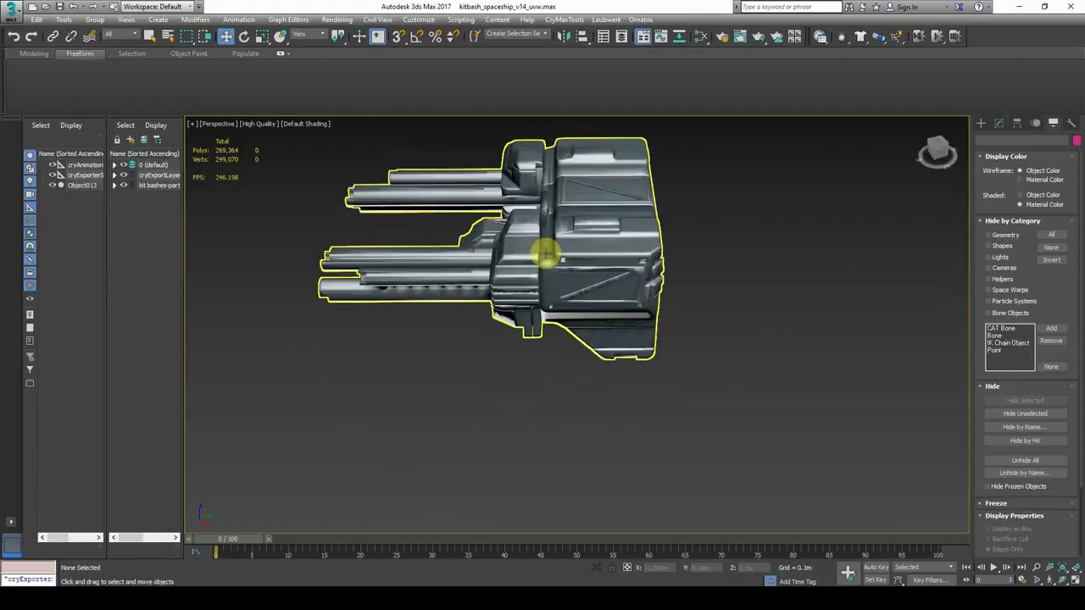
{"action": "scroll", "coordinate": [699, 281], "scroll_direction": "down", "scroll_amount": 2}
{"action": "left_click", "coordinate": [981, 123]}
{"action": "left_click", "coordinate": [1003, 191]}
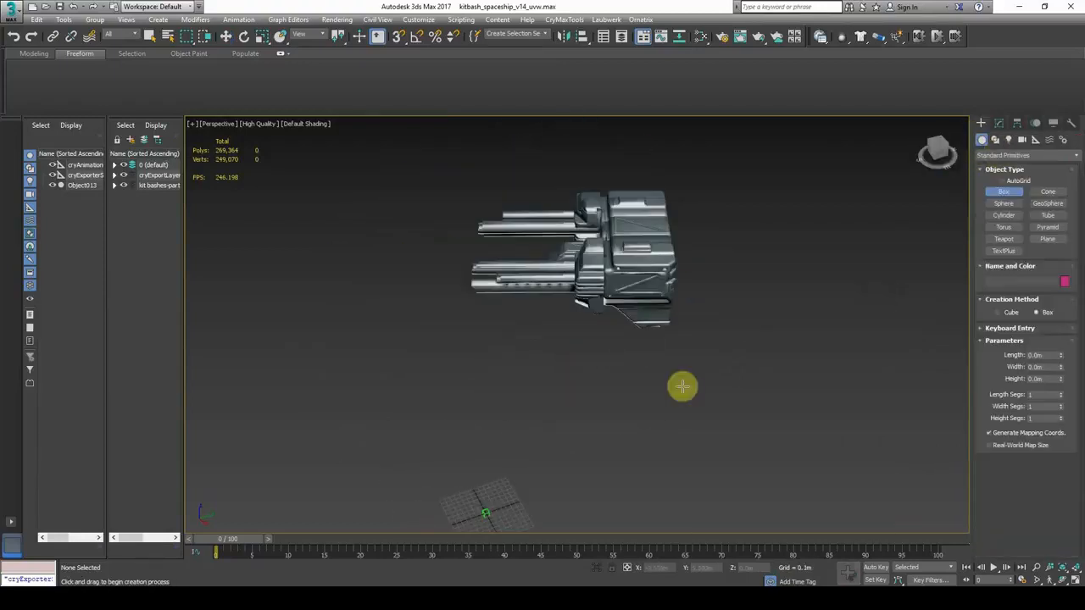
{"action": "middle_click_drag", "start_coordinate": [681, 387], "coordinate": [546, 399]}
{"action": "left_click_drag", "start_coordinate": [539, 447], "coordinate": [586, 452]}
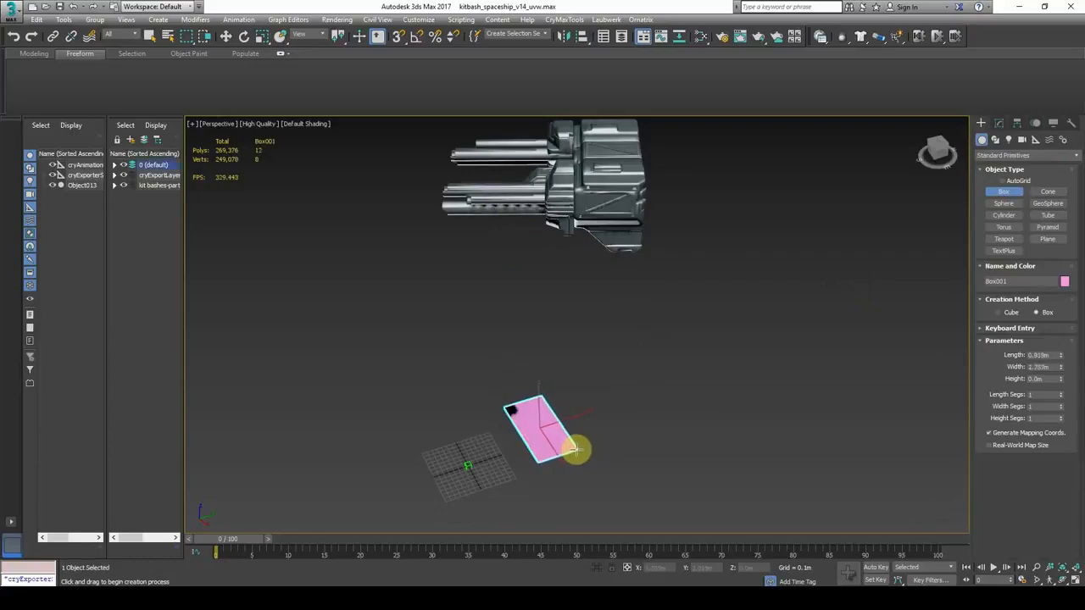
{"action": "left_click", "coordinate": [225, 36]}
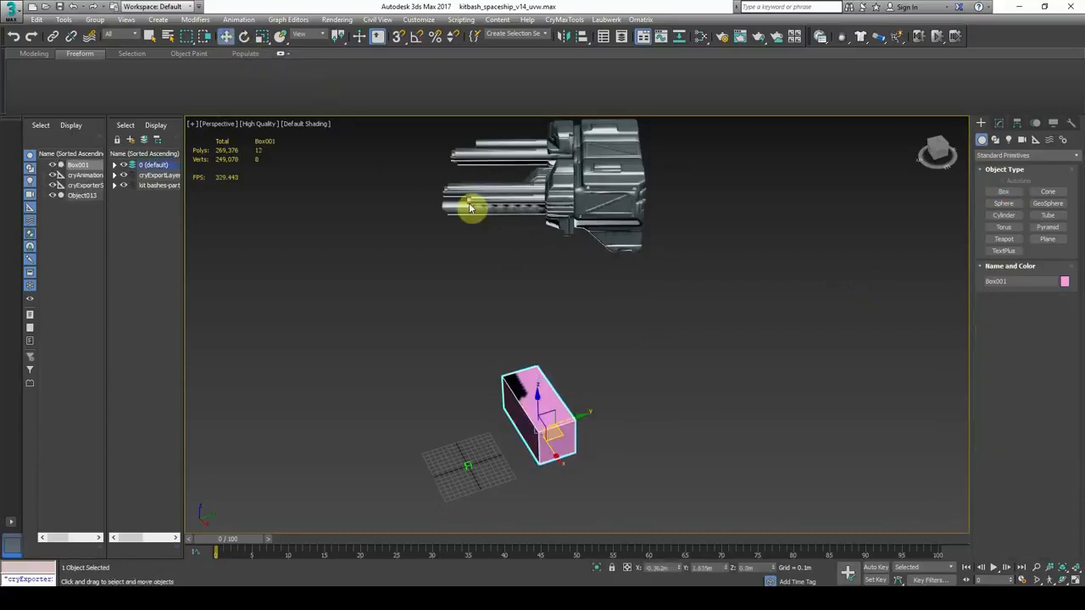
- Move the box onto the turret body and rotate it about Z by about -25 degrees to align with it
{"action": "middle_click_drag", "start_coordinate": [470, 206], "coordinate": [479, 227]}
{"action": "left_click_drag", "start_coordinate": [563, 434], "coordinate": [629, 219]}
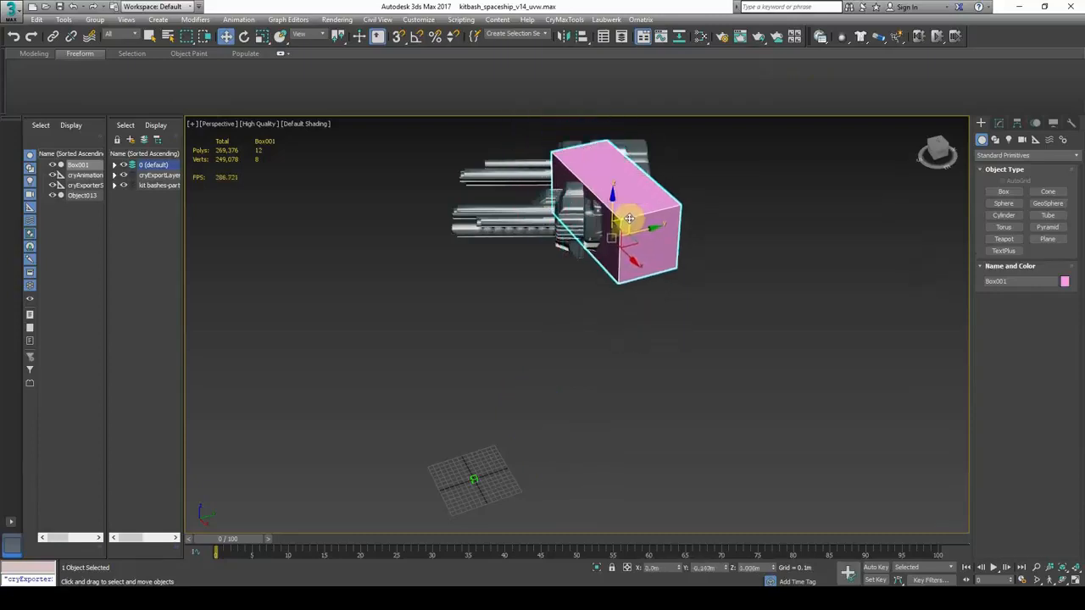
{"action": "middle_click_drag", "start_coordinate": [527, 176], "coordinate": [596, 311], "text": "alt"}
{"action": "left_click_drag", "start_coordinate": [616, 294], "coordinate": [594, 305]}
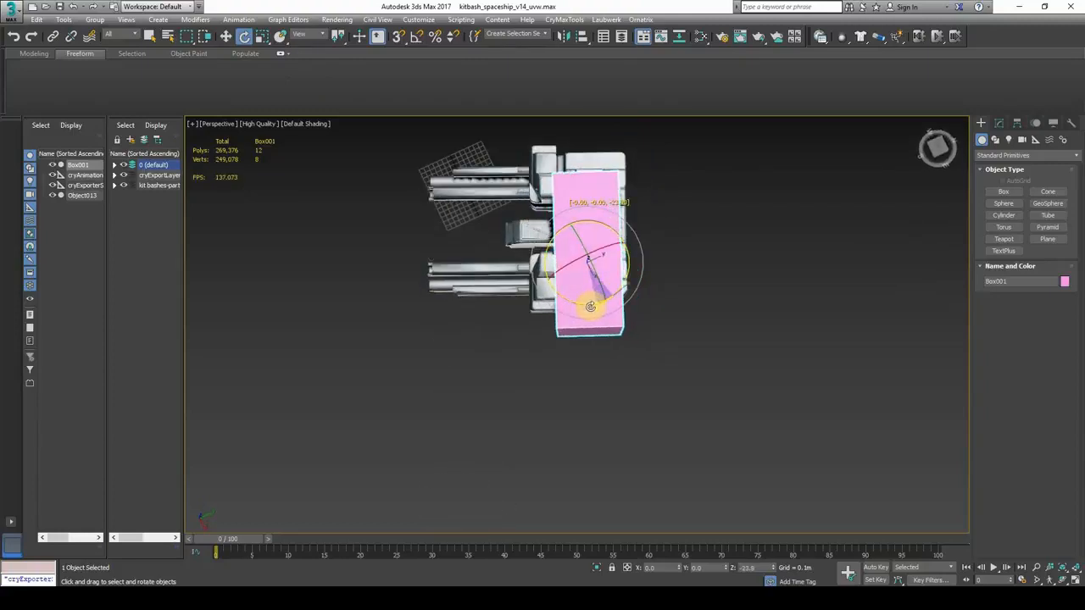
{"action": "middle_click_drag", "start_coordinate": [602, 273], "coordinate": [600, 316], "text": "alt"}
{"action": "left_click_drag", "start_coordinate": [605, 318], "coordinate": [612, 292]}
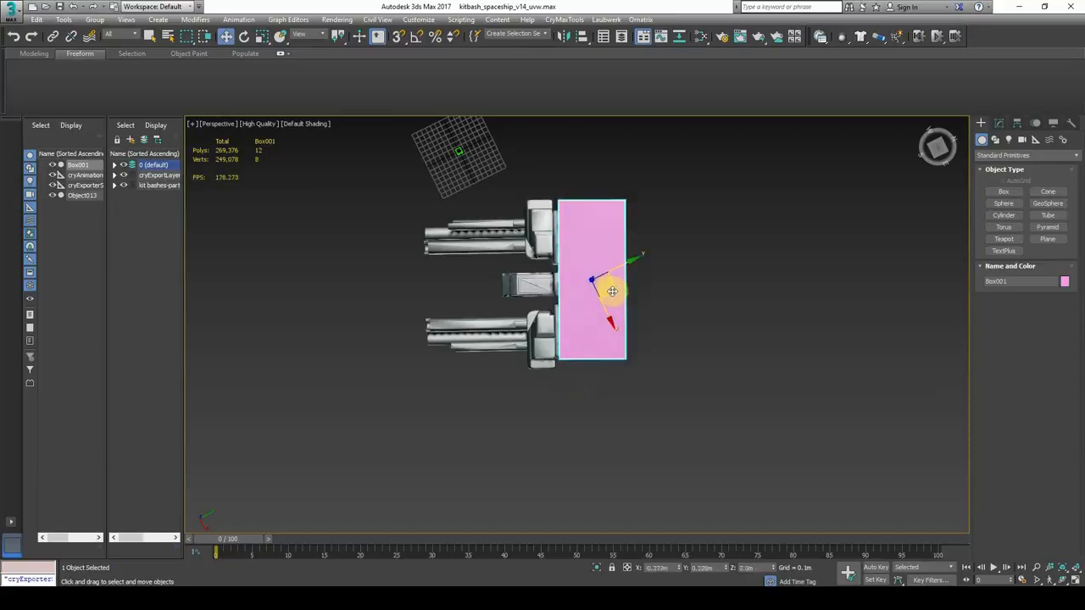
{"action": "left_click", "coordinate": [243, 35]}
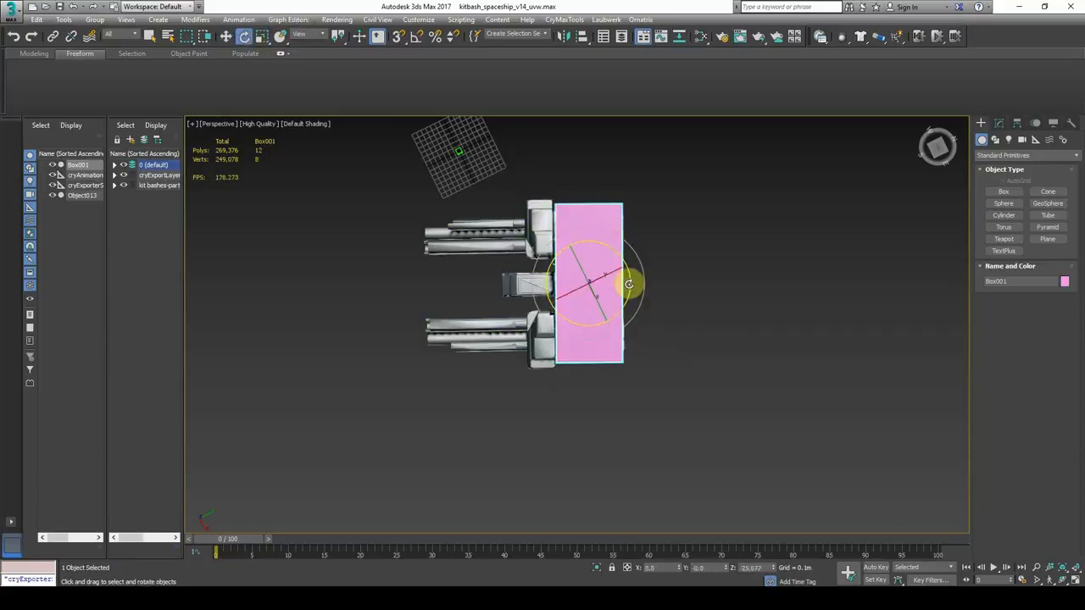
{"action": "middle_click_drag", "start_coordinate": [634, 282], "coordinate": [596, 211], "text": "alt"}
- Convert the box to Editable Poly and start fitting its polygons to the turret body
{"action": "left_click", "coordinate": [998, 123]}
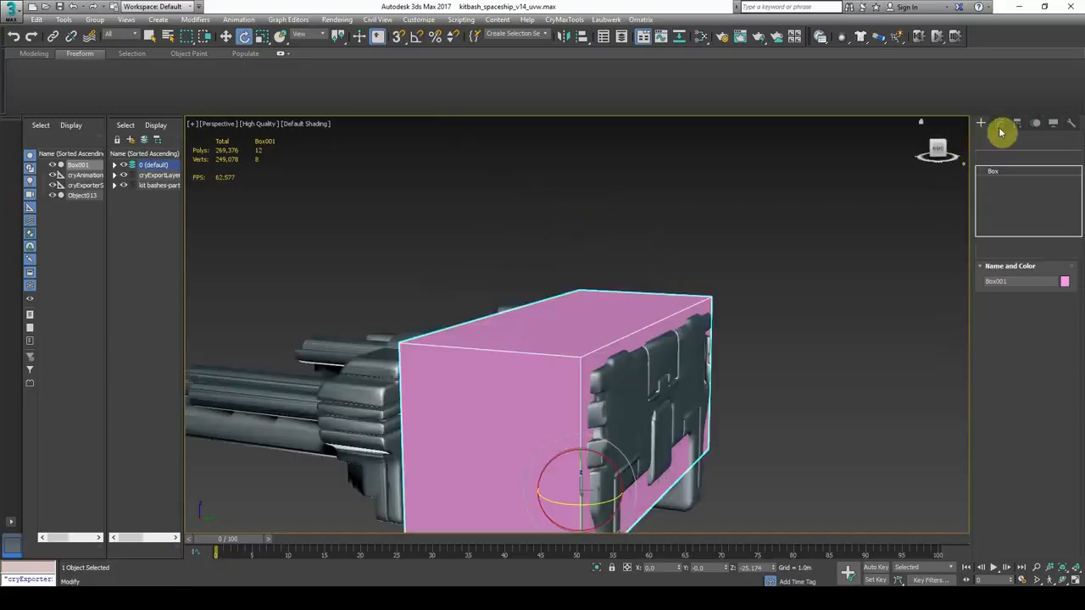
{"action": "right_click", "coordinate": [1003, 179]}
{"action": "left_click", "coordinate": [1019, 259]}
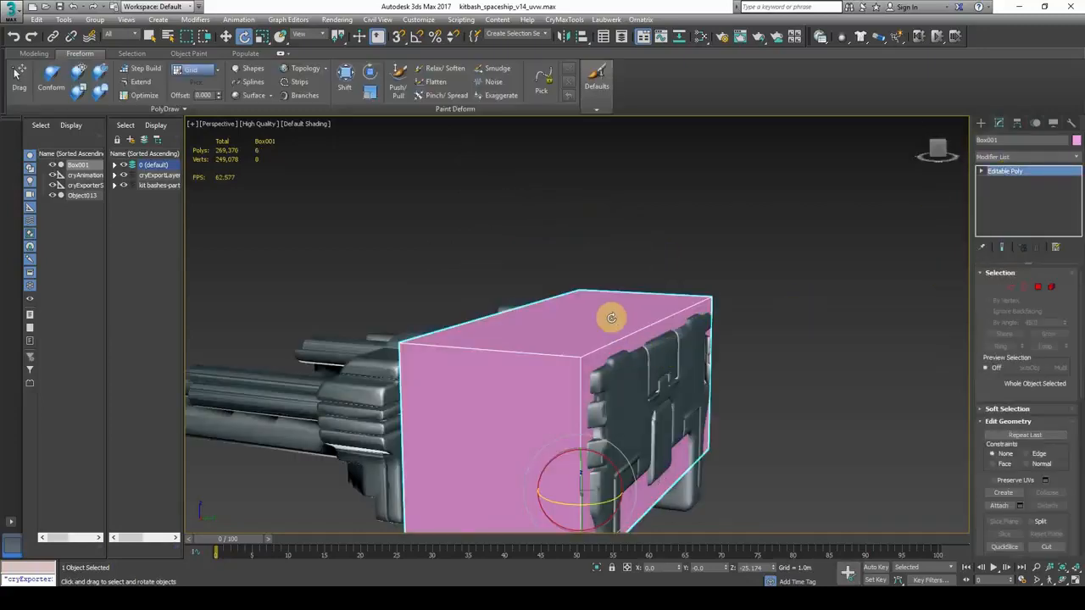
{"action": "middle_click_drag", "start_coordinate": [610, 315], "coordinate": [655, 276], "text": "alt"}
{"action": "left_click", "coordinate": [1003, 209]}
{"action": "left_click", "coordinate": [698, 253]}
{"action": "left_click_drag", "start_coordinate": [588, 243], "coordinate": [593, 255]}
{"action": "middle_click_drag", "start_coordinate": [655, 343], "coordinate": [367, 128], "text": "alt"}
{"action": "middle_click_drag", "start_coordinate": [743, 332], "coordinate": [644, 369], "text": "alt"}
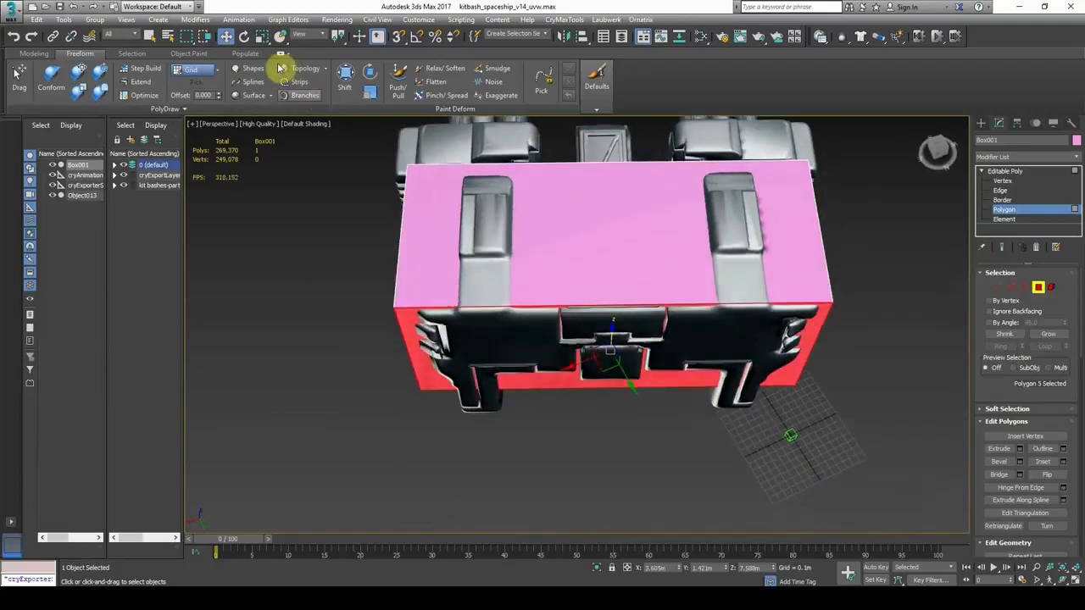
- Switch to the Local coordinate system and move the box's faces to match the turret body's outer sides
{"action": "left_click", "coordinate": [301, 36]}
{"action": "left_click", "coordinate": [313, 75]}
{"action": "left_click_drag", "start_coordinate": [612, 374], "coordinate": [630, 386]}
{"action": "middle_click_drag", "start_coordinate": [630, 387], "coordinate": [592, 500], "text": "alt"}
{"action": "left_click_drag", "start_coordinate": [585, 506], "coordinate": [608, 474]}
{"action": "middle_click_drag", "start_coordinate": [625, 462], "coordinate": [492, 349], "text": "alt"}
{"action": "left_click", "coordinate": [594, 381]}
{"action": "mouse_move", "coordinate": [492, 348]}
{"action": "left_mouse_down"}
{"action": "mouse_move", "coordinate": [514, 349]}
{"action": "mouse_move", "coordinate": [491, 356]}
{"action": "left_mouse_up"}
{"action": "middle_click_drag", "start_coordinate": [568, 374], "coordinate": [898, 370], "text": "alt"}
{"action": "left_click", "coordinate": [898, 371]}
{"action": "mouse_move", "coordinate": [896, 375]}
{"action": "left_mouse_down"}
{"action": "mouse_move", "coordinate": [862, 382]}
{"action": "mouse_move", "coordinate": [892, 380]}
{"action": "left_mouse_up"}
{"action": "middle_click_drag", "start_coordinate": [788, 450], "coordinate": [771, 418], "text": "alt"}
- Connect the box's four vertical edges with one segment and lower the new edge loop towards the underside
{"action": "left_click", "coordinate": [1018, 191]}
{"action": "middle_click_drag", "start_coordinate": [594, 339], "coordinate": [496, 385], "text": "alt"}
{"action": "left_click_drag", "start_coordinate": [400, 333], "coordinate": [784, 362]}
{"action": "middle_click_drag", "start_coordinate": [784, 362], "coordinate": [518, 354], "text": "alt"}
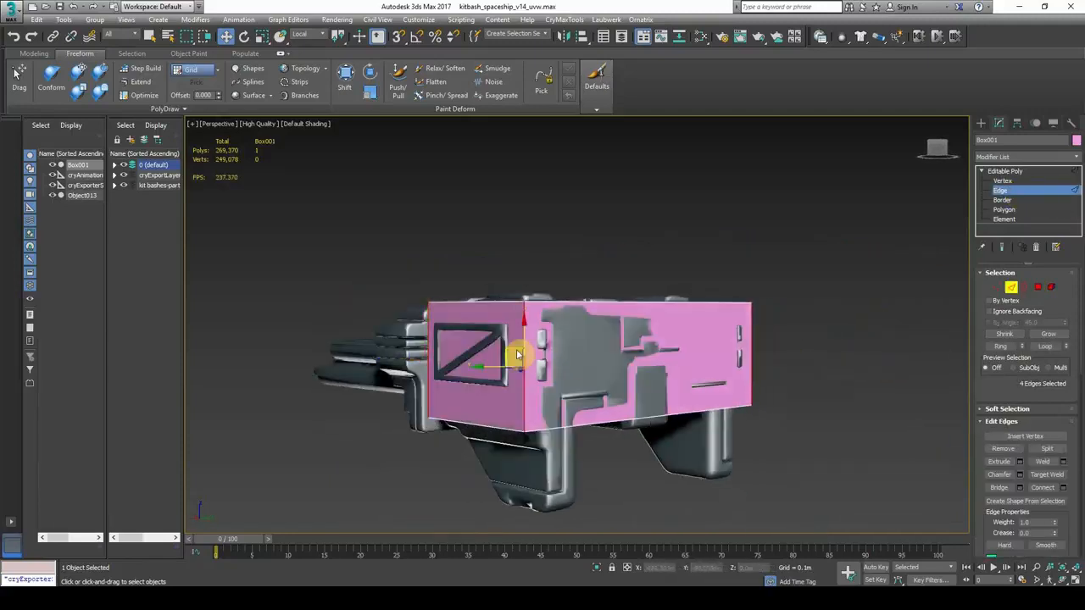
{"action": "key", "text": "ctrl+shift+e"}
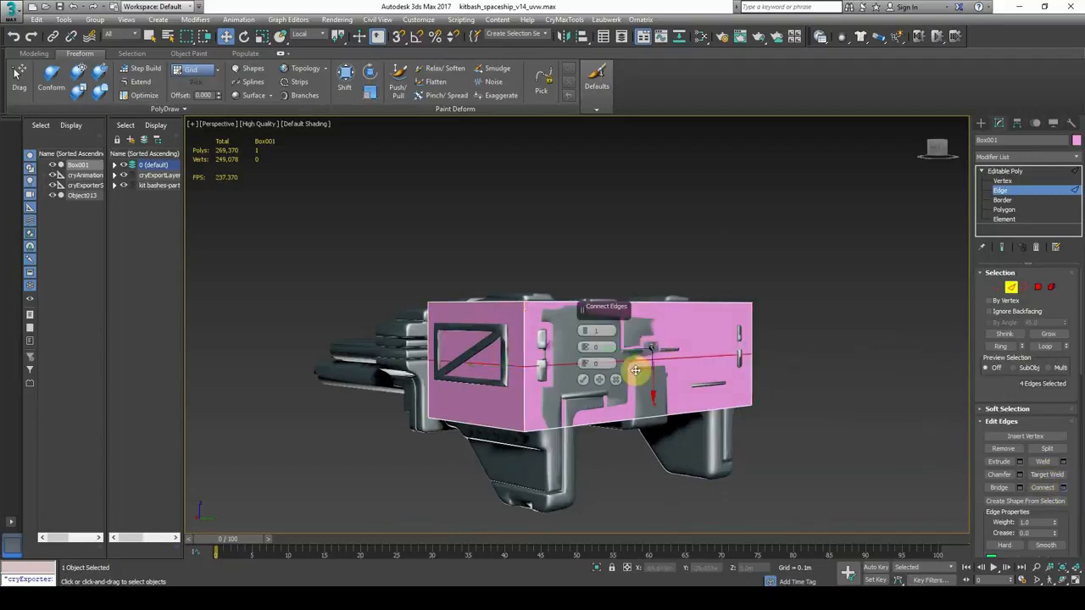
{"action": "left_click", "coordinate": [583, 380]}
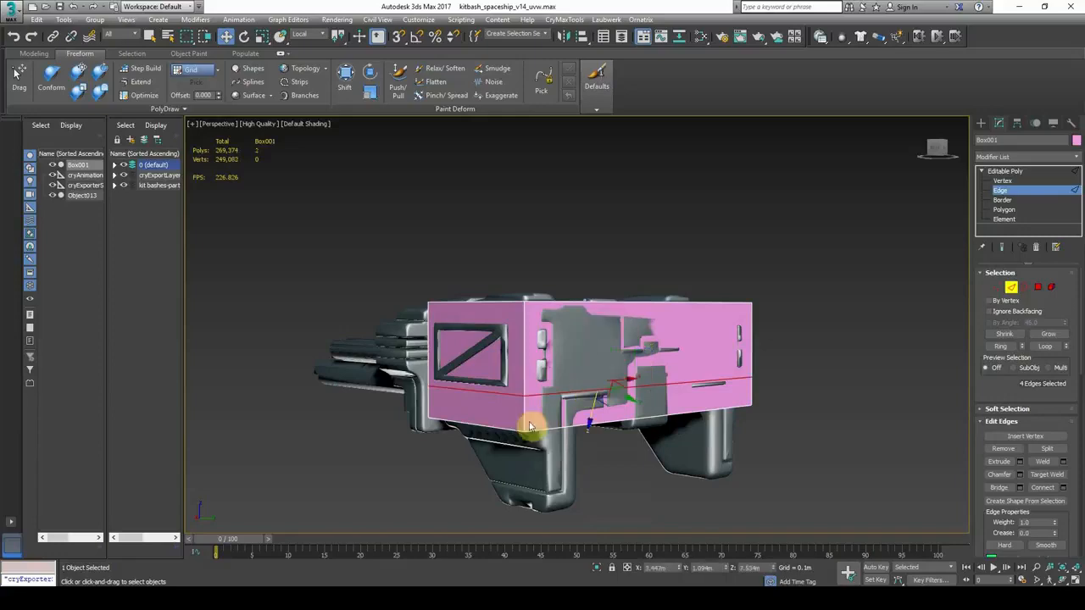
- Move the bottom edges at both ends of the box to slope its lower sides along the turret's shape
{"action": "middle_click_drag", "start_coordinate": [509, 429], "coordinate": [424, 406], "text": "alt"}
{"action": "left_click", "coordinate": [302, 35]}
{"action": "left_click", "coordinate": [302, 43]}
{"action": "left_click", "coordinate": [302, 35]}
{"action": "left_click", "coordinate": [305, 69]}
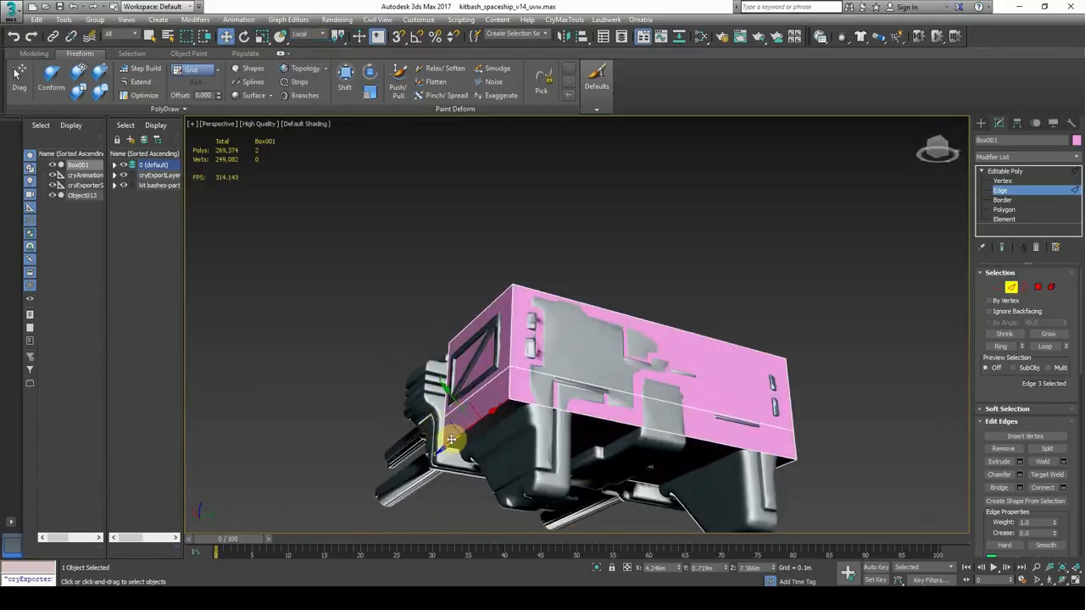
{"action": "left_click_drag", "start_coordinate": [454, 401], "coordinate": [469, 440]}
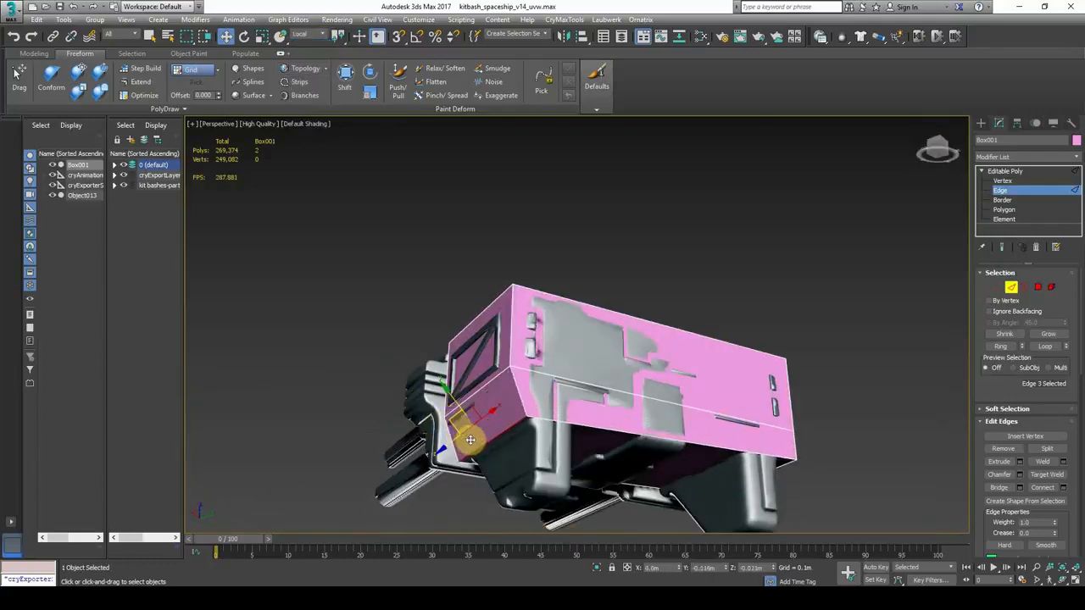
{"action": "mouse_move", "coordinate": [472, 446]}
{"action": "middle_mouse_down", "text": "alt"}
{"action": "mouse_move", "coordinate": [594, 466]}
{"action": "mouse_move", "coordinate": [562, 475]}
{"action": "mouse_move", "coordinate": [491, 443]}
{"action": "mouse_move", "coordinate": [490, 455]}
{"action": "middle_mouse_up", "text": "alt"}
{"action": "left_click_drag", "start_coordinate": [448, 432], "coordinate": [451, 411]}
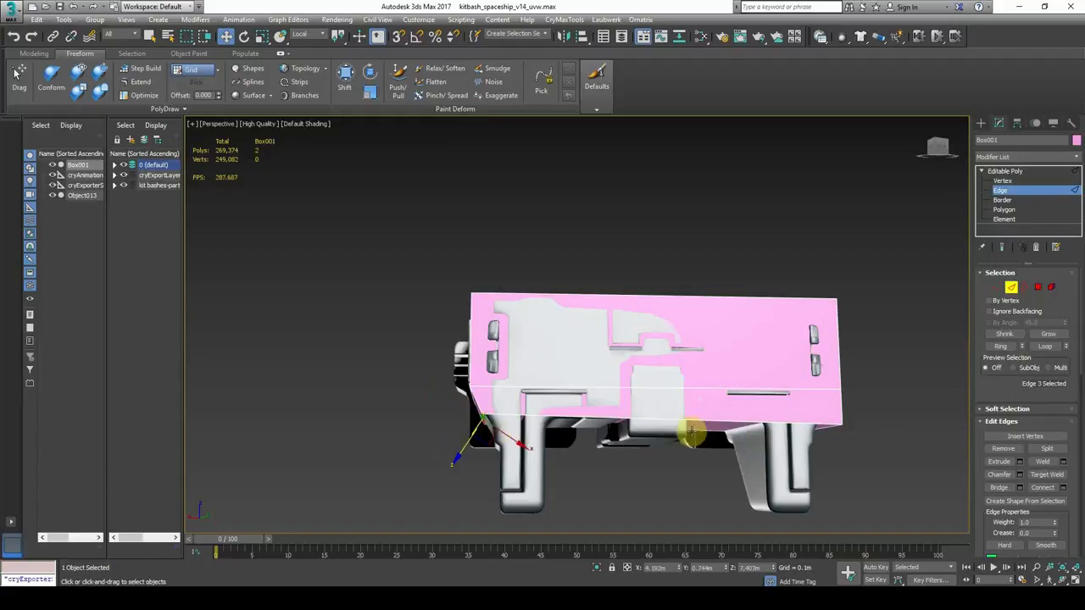
{"action": "middle_click_drag", "start_coordinate": [691, 433], "coordinate": [805, 455], "text": "alt"}
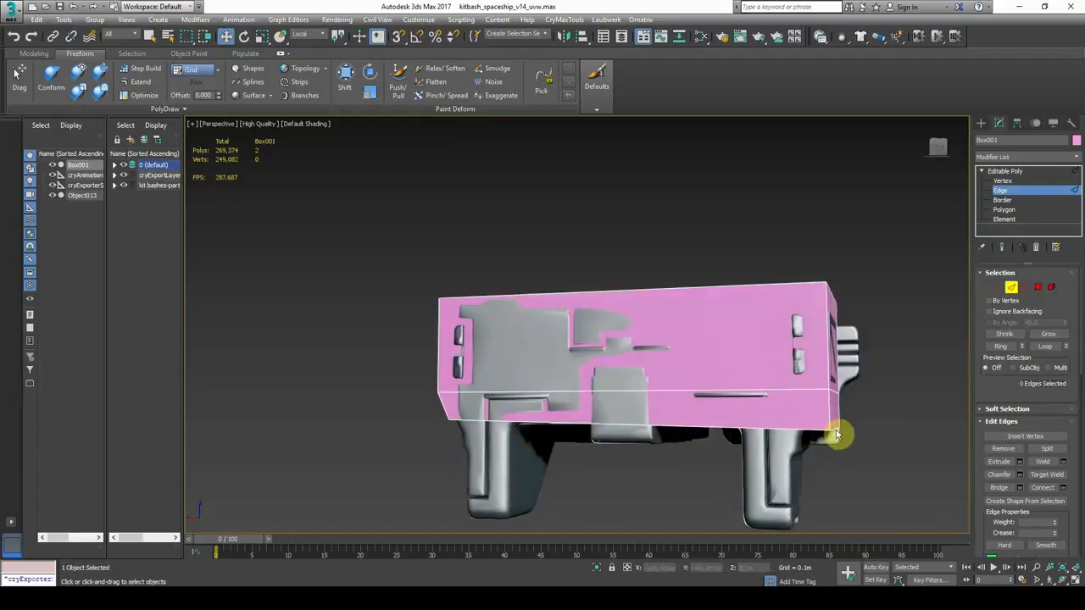
{"action": "left_click_drag", "start_coordinate": [858, 435], "coordinate": [837, 431]}
{"action": "middle_click_drag", "start_coordinate": [839, 429], "coordinate": [696, 282], "text": "alt"}
- Connect the edges running along the box's length with two segments and a pinch of 36
{"action": "left_click", "coordinate": [1005, 210]}
{"action": "left_click", "coordinate": [1003, 191]}
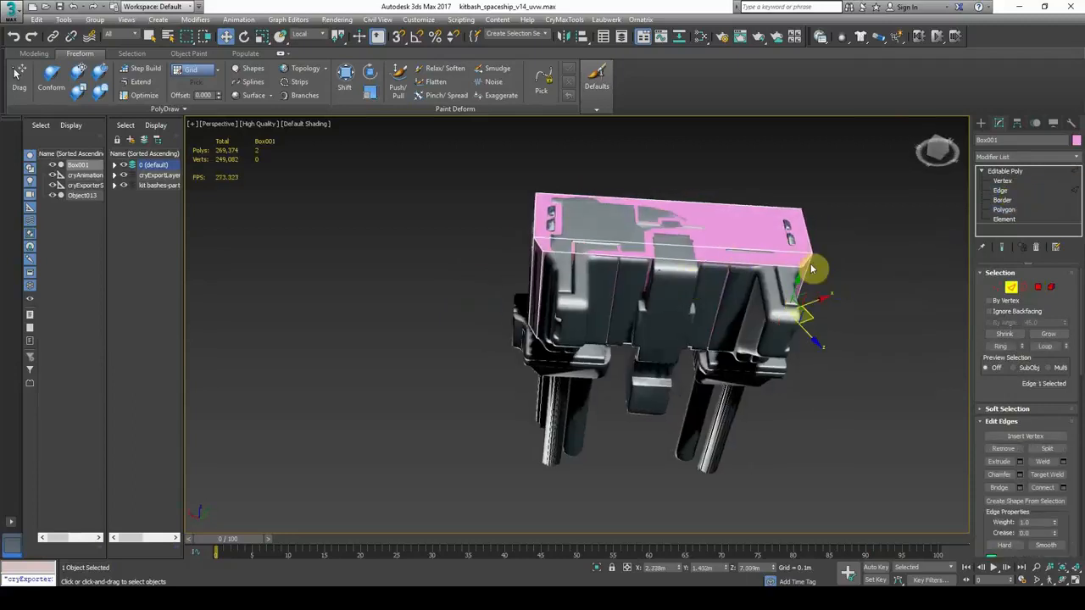
{"action": "left_click_drag", "start_coordinate": [678, 458], "coordinate": [678, 456]}
{"action": "left_click", "coordinate": [1063, 488]}
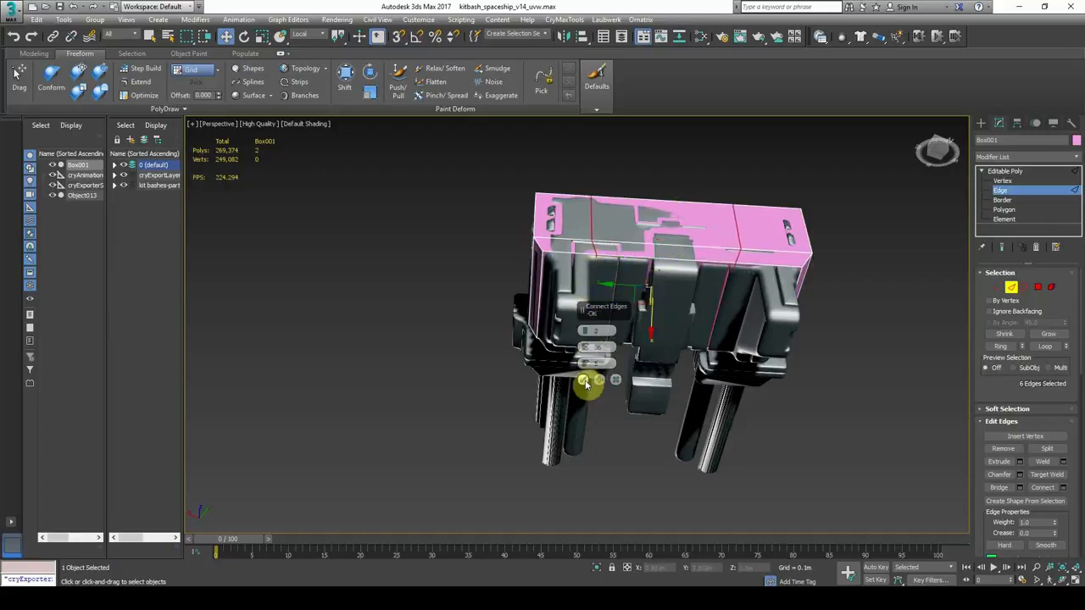
- Select the two outer underside polygons and pull them down with Bevel to form the turret's legs
{"action": "left_click", "coordinate": [1005, 210]}
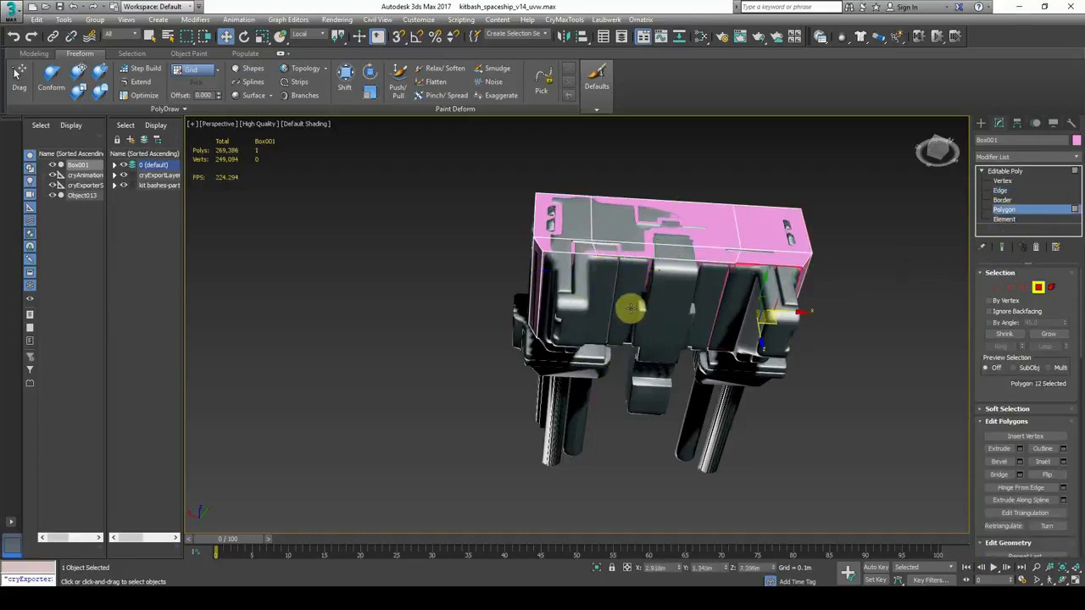
{"action": "middle_click_drag", "start_coordinate": [606, 304], "coordinate": [574, 297], "text": "alt"}
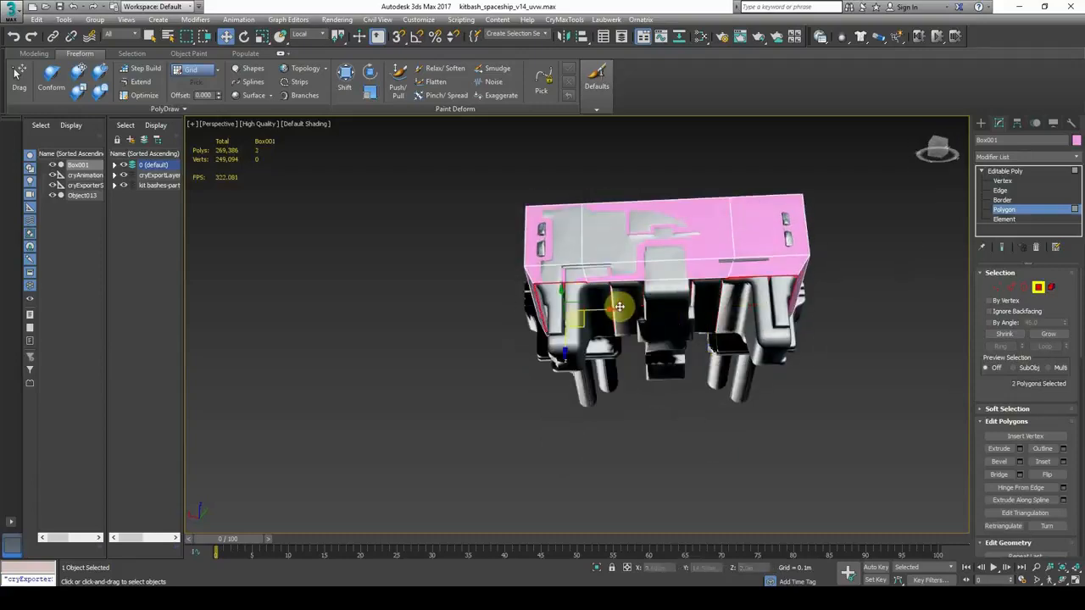
{"action": "left_click", "coordinate": [1021, 461]}
{"action": "middle_click_drag", "start_coordinate": [644, 323], "coordinate": [598, 307], "text": "alt"}
{"action": "left_click_drag", "start_coordinate": [582, 313], "coordinate": [587, 188]}
{"action": "left_click", "coordinate": [578, 363]}
- Adjust the edges of the extended legs to fit the width of the turret's legs
{"action": "key", "text": "2"}
{"action": "left_click", "coordinate": [537, 365]}
{"action": "middle_click_drag", "start_coordinate": [537, 364], "coordinate": [511, 377], "text": "alt"}
{"action": "middle_click_drag", "start_coordinate": [582, 382], "coordinate": [732, 367], "text": "alt"}
{"action": "left_click", "coordinate": [733, 366]}
{"action": "left_click_drag", "start_coordinate": [823, 352], "coordinate": [810, 351]}
{"action": "left_click", "coordinate": [728, 360]}
{"action": "left_click_drag", "start_coordinate": [714, 360], "coordinate": [730, 357]}
{"action": "scroll", "coordinate": [730, 359], "scroll_direction": "down", "scroll_amount": 4}
- Refine the remaining edges of the box to follow the turret's outline more closely
{"action": "mouse_move", "coordinate": [730, 359]}
{"action": "middle_mouse_down", "text": "alt"}
{"action": "mouse_move", "coordinate": [739, 387]}
{"action": "mouse_move", "coordinate": [724, 377]}
{"action": "middle_mouse_up", "text": "alt"}
{"action": "scroll", "coordinate": [724, 377], "scroll_direction": "up", "scroll_amount": 5}
{"action": "left_click", "coordinate": [757, 190]}
{"action": "middle_click_drag", "start_coordinate": [757, 190], "coordinate": [819, 218], "text": "alt"}
{"action": "left_click", "coordinate": [787, 317]}
{"action": "left_click_drag", "start_coordinate": [787, 317], "coordinate": [797, 314]}
{"action": "scroll", "coordinate": [797, 315], "scroll_direction": "down", "scroll_amount": 4}
{"action": "middle_click_drag", "start_coordinate": [714, 305], "coordinate": [906, 230], "text": "alt"}
- Remove and restore the low-poly box repeatedly to compare its shape with the detailed turret
{"action": "key", "text": "alt+h"}
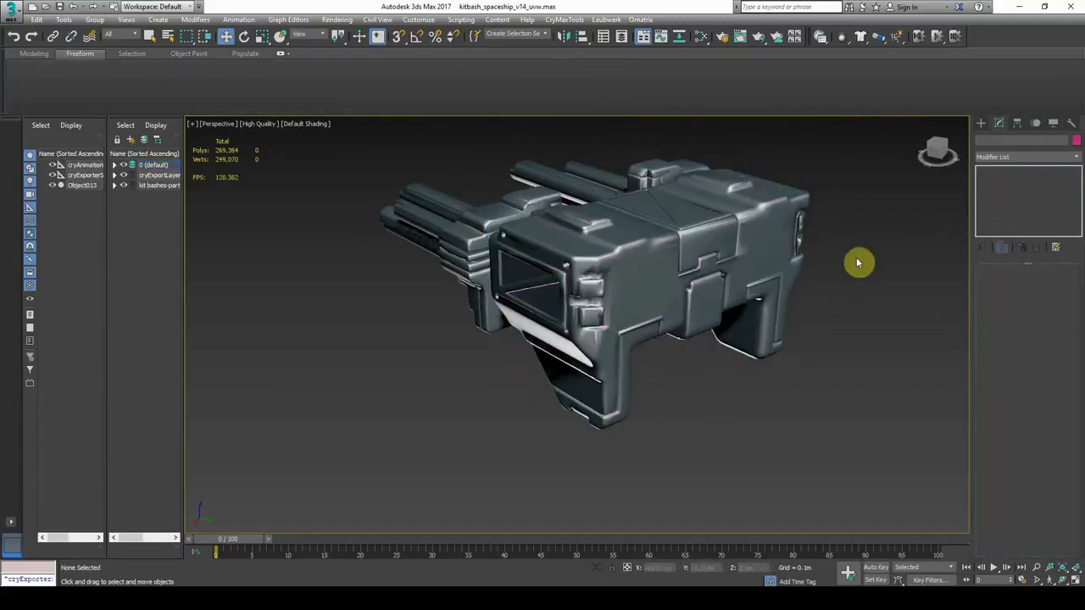
{"action": "key", "text": "ctrl+z"}
{"action": "key", "text": "ctrl+y"}
{"action": "key", "text": "ctrl+z"}
{"action": "middle_click_drag", "start_coordinate": [761, 222], "coordinate": [650, 361], "text": "alt"}
{"action": "key", "text": "ctrl+y"}
{"action": "key", "text": "ctrl+z"}
{"action": "key", "text": "ctrl+y"}
{"action": "key", "text": "ctrl+z"}
- Select the edge ring across the box's end and connect it with one segment placed near the gun side
{"action": "key", "text": "2"}
{"action": "left_click", "coordinate": [537, 255]}
{"action": "key", "text": "alt+r"}
{"action": "left_click", "coordinate": [1061, 487]}
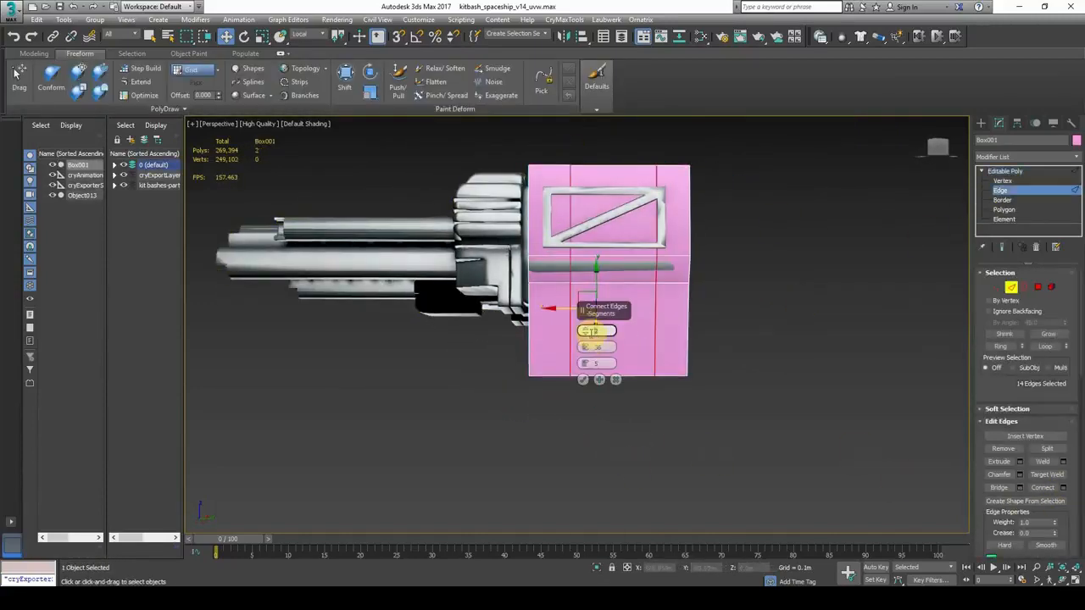
{"action": "left_click", "coordinate": [584, 383]}
- Select the gun-side bottom polygons of both legs and raise them to make the legs taper
{"action": "middle_click_drag", "start_coordinate": [584, 382], "coordinate": [552, 358], "text": "alt"}
{"action": "key", "text": "4"}
{"action": "left_click_drag", "start_coordinate": [589, 351], "coordinate": [630, 354]}
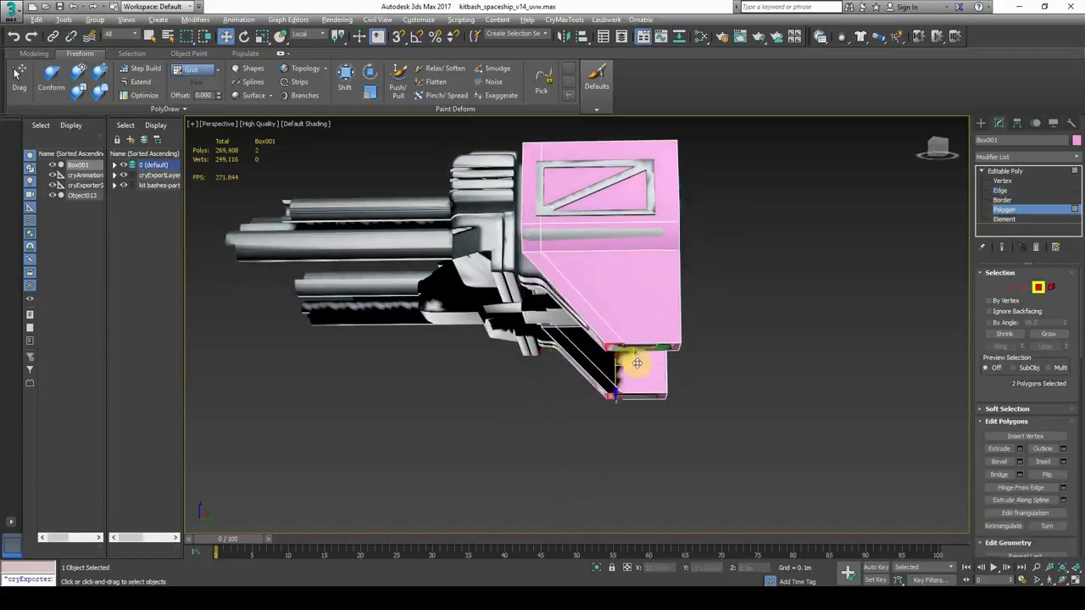
{"action": "middle_click_drag", "start_coordinate": [630, 354], "coordinate": [686, 331], "text": "alt"}
{"action": "scroll", "coordinate": [686, 331], "scroll_direction": "up", "scroll_amount": 3}
{"action": "key", "text": "ctrl+z"}
{"action": "left_click_drag", "start_coordinate": [509, 463], "coordinate": [512, 366]}
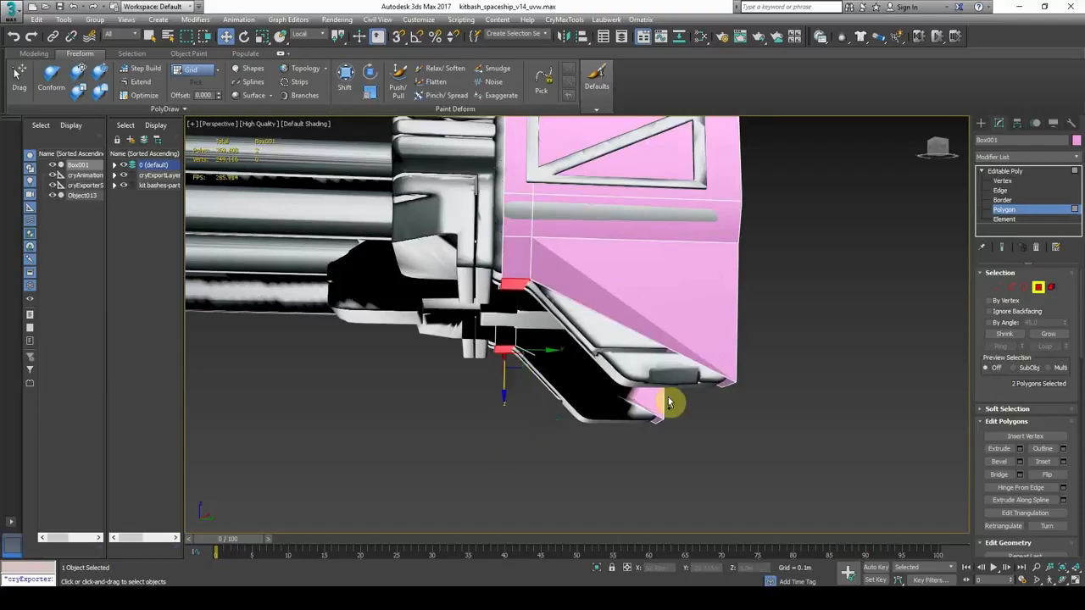
- Connect another edge loop through the legs and, in see-through display, lower it to follow the turret's slanted legs
{"action": "scroll", "coordinate": [669, 403], "scroll_direction": "down", "scroll_amount": 3}
{"action": "left_click", "coordinate": [1000, 190]}
{"action": "left_click", "coordinate": [1061, 487]}
{"action": "left_click", "coordinate": [582, 380]}
{"action": "middle_click_drag", "start_coordinate": [594, 376], "coordinate": [653, 305], "text": "alt"}
{"action": "key", "text": "alt+x"}
{"action": "scroll", "coordinate": [653, 305], "scroll_direction": "up", "scroll_amount": 3}
{"action": "left_click", "coordinate": [626, 293]}
{"action": "left_click_drag", "start_coordinate": [611, 468], "coordinate": [617, 512]}
- Leave sub-object editing, turn off see-through display and inspect how the low-poly body covers the turret
{"action": "left_click", "coordinate": [1005, 171]}
{"action": "left_click", "coordinate": [763, 263]}
{"action": "scroll", "coordinate": [746, 279], "scroll_direction": "down", "scroll_amount": 3}
{"action": "middle_click_drag", "start_coordinate": [729, 288], "coordinate": [674, 296], "text": "alt"}
{"action": "left_click", "coordinate": [557, 351]}
{"action": "key", "text": "alt+x"}
{"action": "left_click", "coordinate": [1053, 123]}
{"action": "left_click", "coordinate": [1024, 400]}
{"action": "key", "text": "ctrl+z"}
{"action": "mouse_move", "coordinate": [746, 331]}
{"action": "middle_mouse_down", "text": "alt"}
{"action": "mouse_move", "coordinate": [649, 319]}
{"action": "mouse_move", "coordinate": [631, 358]}
{"action": "mouse_move", "coordinate": [746, 348]}
{"action": "mouse_move", "coordinate": [649, 358]}
{"action": "middle_mouse_up", "text": "alt"}
{"action": "left_click", "coordinate": [650, 320]}
- Create a second box primitive near the guns for the low-poly gun mount
{"action": "left_click", "coordinate": [981, 124]}
{"action": "left_click", "coordinate": [1004, 191]}
{"action": "left_click_drag", "start_coordinate": [500, 459], "coordinate": [559, 421]}
{"action": "left_click", "coordinate": [550, 378]}
{"action": "right_click", "coordinate": [550, 378]}
{"action": "middle_click_drag", "start_coordinate": [550, 378], "coordinate": [645, 407], "text": "alt"}
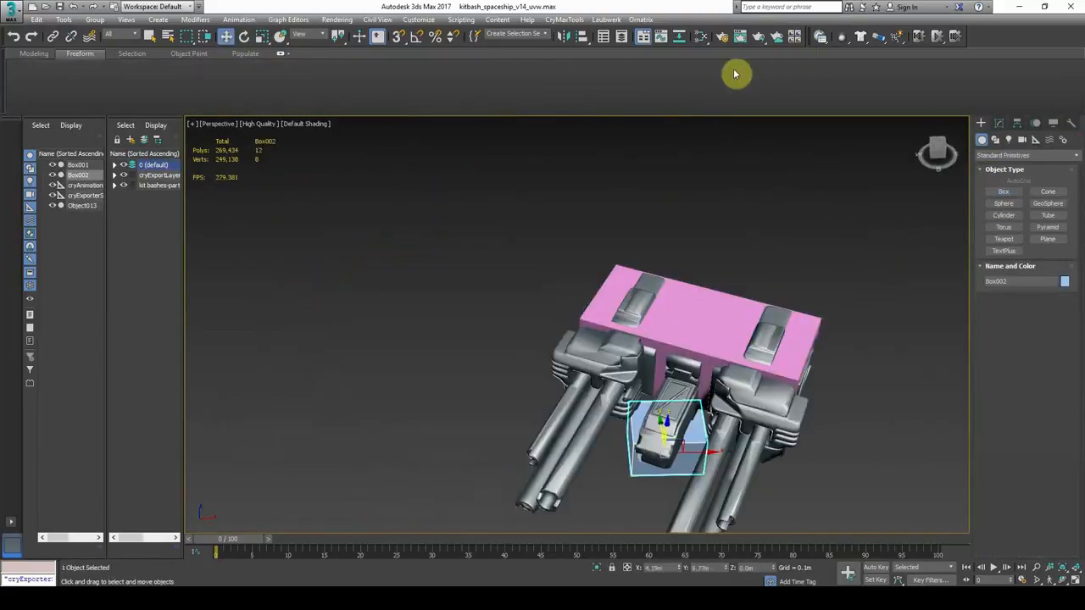
- Align the new box to the low-poly turret body with the Align tool
{"action": "left_click", "coordinate": [583, 36]}
{"action": "left_click", "coordinate": [679, 314]}
{"action": "left_click", "coordinate": [538, 389]}
{"action": "middle_click_drag", "start_coordinate": [576, 377], "coordinate": [606, 374], "text": "alt"}
- Position the second box over the mount of one pair of gun barrels
{"action": "left_click", "coordinate": [245, 36]}
{"action": "key", "text": "w"}
{"action": "middle_click_drag", "start_coordinate": [655, 350], "coordinate": [670, 364], "text": "alt"}
{"action": "scroll", "coordinate": [671, 364], "scroll_direction": "up", "scroll_amount": 3}
{"action": "left_click_drag", "start_coordinate": [668, 411], "coordinate": [654, 412]}
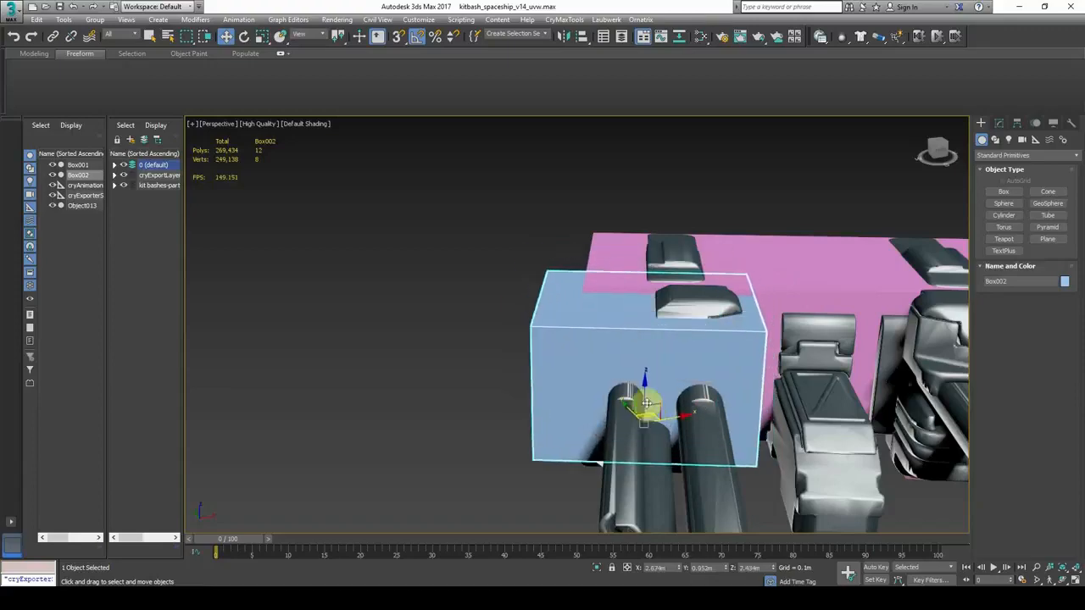
- Convert the second box to Editable Poly and select its top polygon
{"action": "middle_click_drag", "start_coordinate": [645, 430], "coordinate": [763, 424], "text": "alt"}
{"action": "left_click", "coordinate": [999, 123]}
{"action": "right_click", "coordinate": [1005, 171]}
{"action": "left_click", "coordinate": [1003, 193]}
{"action": "key", "text": "4"}
{"action": "left_click", "coordinate": [640, 286]}
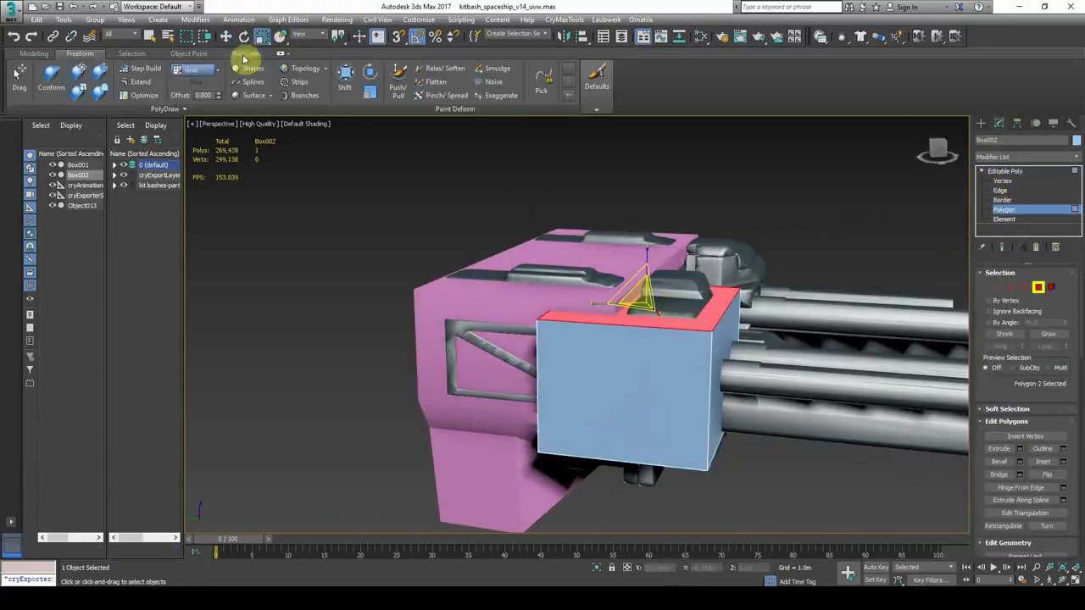
- Adjust the faces of the second box so it fits the size of the gun mount
{"action": "left_click", "coordinate": [226, 37]}
{"action": "middle_click_drag", "start_coordinate": [649, 248], "coordinate": [553, 323], "text": "alt"}
{"action": "left_click", "coordinate": [501, 400]}
{"action": "left_click", "coordinate": [554, 323]}
{"action": "middle_click_drag", "start_coordinate": [424, 410], "coordinate": [566, 412], "text": "alt"}
{"action": "left_click_drag", "start_coordinate": [479, 412], "coordinate": [545, 412]}
- Add vertical edge loops around the gun mount box with Connect, lining them up with the step in the mount's underside
{"action": "middle_click_drag", "start_coordinate": [738, 462], "coordinate": [690, 416], "text": "alt"}
{"action": "scroll", "coordinate": [690, 416], "scroll_direction": "up", "scroll_amount": 4}
{"action": "scroll", "coordinate": [603, 201], "scroll_direction": "down", "scroll_amount": 5}
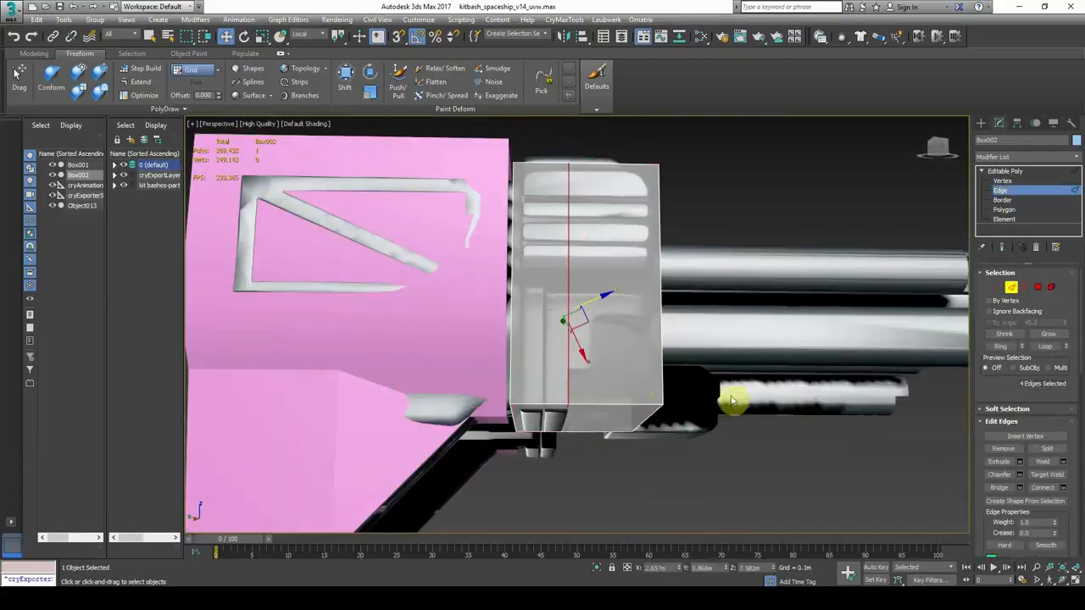
{"action": "left_click", "coordinate": [1060, 490]}
{"action": "left_click_drag", "start_coordinate": [584, 363], "coordinate": [588, 257]}
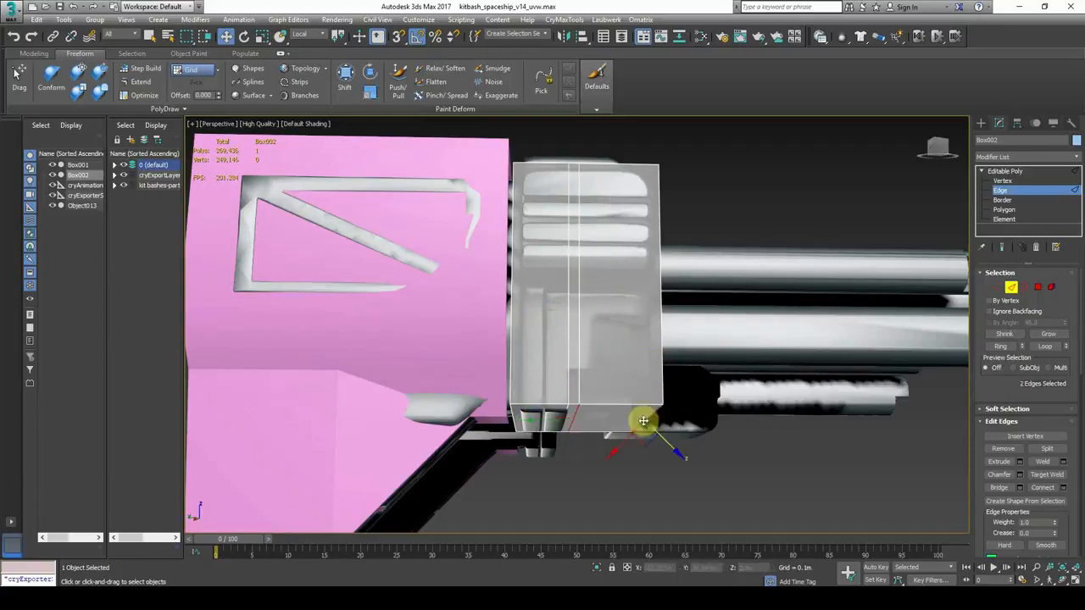
- Raise the barrel-side bottom polygon of the gun mount box to match the stepped underside
{"action": "middle_click_drag", "start_coordinate": [643, 420], "coordinate": [627, 431], "text": "alt"}
{"action": "left_click_drag", "start_coordinate": [644, 436], "coordinate": [644, 409]}
{"action": "key", "text": "4"}
{"action": "left_click", "coordinate": [612, 420]}
{"action": "left_click_drag", "start_coordinate": [608, 446], "coordinate": [608, 418]}
- Inset the three top polygons of the gun mount box by about 0.058 m
{"action": "middle_click_drag", "start_coordinate": [646, 439], "coordinate": [636, 280], "text": "alt"}
{"action": "left_click", "coordinate": [543, 250]}
{"action": "left_click", "coordinate": [466, 234], "text": "ctrl"}
{"action": "left_click", "coordinate": [500, 237], "text": "ctrl"}
{"action": "middle_click_drag", "start_coordinate": [500, 237], "coordinate": [381, 254], "text": "alt"}
{"action": "left_click", "coordinate": [1063, 461]}
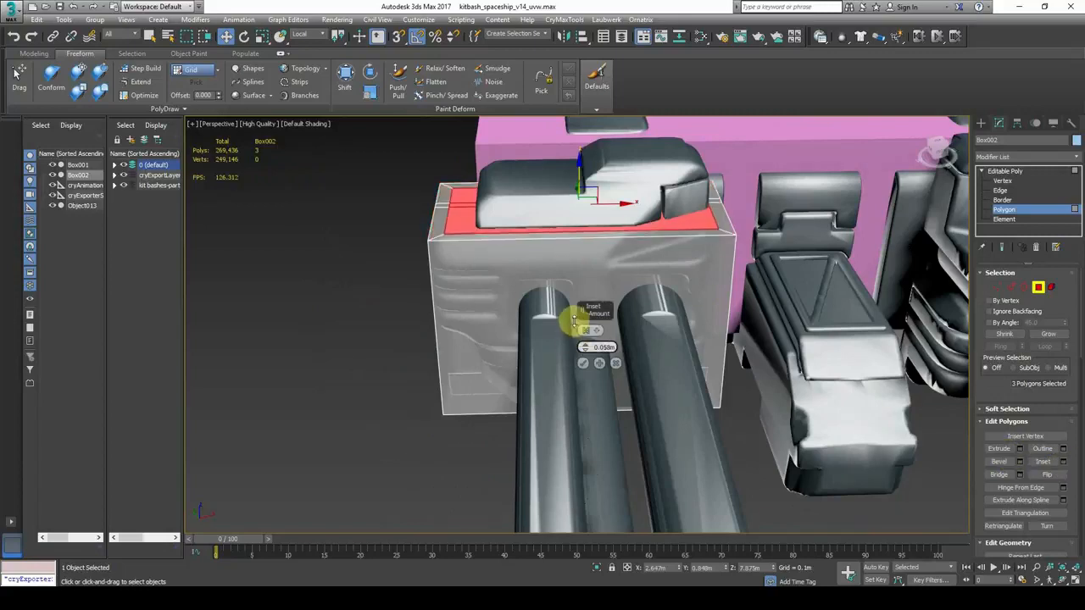
- Slide the end edge on top of the gun mount box inward and extrude the inset top polygons upward
{"action": "left_click", "coordinate": [1001, 190]}
{"action": "double_click", "coordinate": [451, 219]}
{"action": "left_click_drag", "start_coordinate": [467, 206], "coordinate": [493, 206]}
{"action": "left_click", "coordinate": [1011, 209]}
{"action": "left_click", "coordinate": [1020, 449]}
{"action": "left_click_drag", "start_coordinate": [585, 347], "coordinate": [591, 344]}
{"action": "left_click", "coordinate": [582, 362]}
- Connect the ring of edges across the raised step of the gun mount with a new edge loop
{"action": "middle_click_drag", "start_coordinate": [645, 280], "coordinate": [730, 343]}
{"action": "left_click", "coordinate": [1002, 190]}
{"action": "left_click", "coordinate": [661, 294]}
{"action": "key", "text": "alt+r"}
{"action": "left_click", "coordinate": [1063, 488]}
{"action": "left_click", "coordinate": [583, 380]}
- Add another edge loop through the raised step by connecting the ring of its side-to-side edge
{"action": "left_click", "coordinate": [627, 287]}
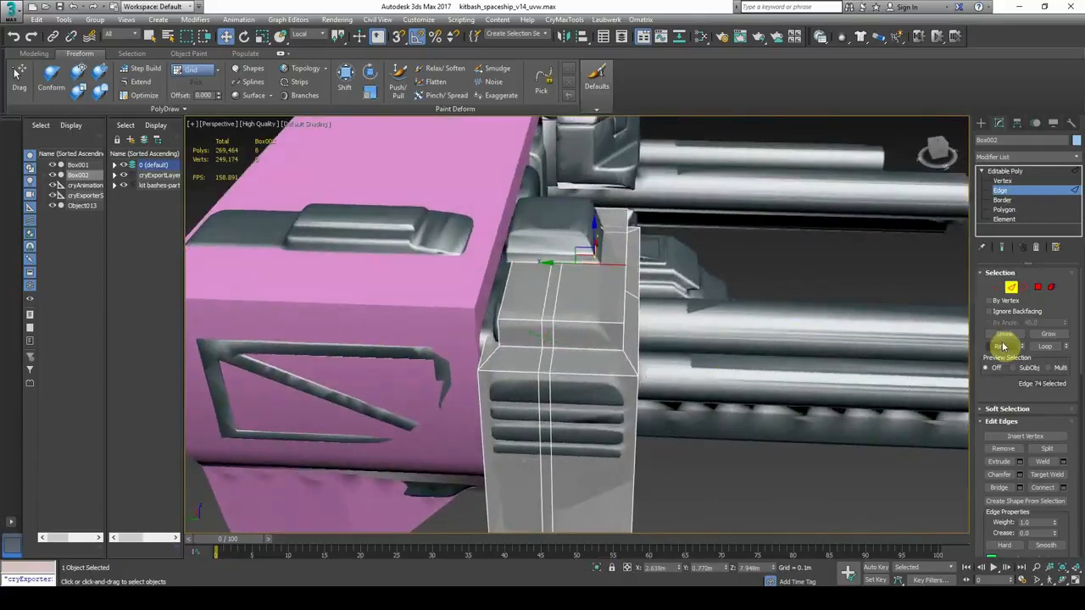
{"action": "left_click", "coordinate": [1000, 346]}
{"action": "left_click", "coordinate": [1063, 487]}
{"action": "left_click", "coordinate": [583, 379]}
{"action": "left_click", "coordinate": [1022, 208]}
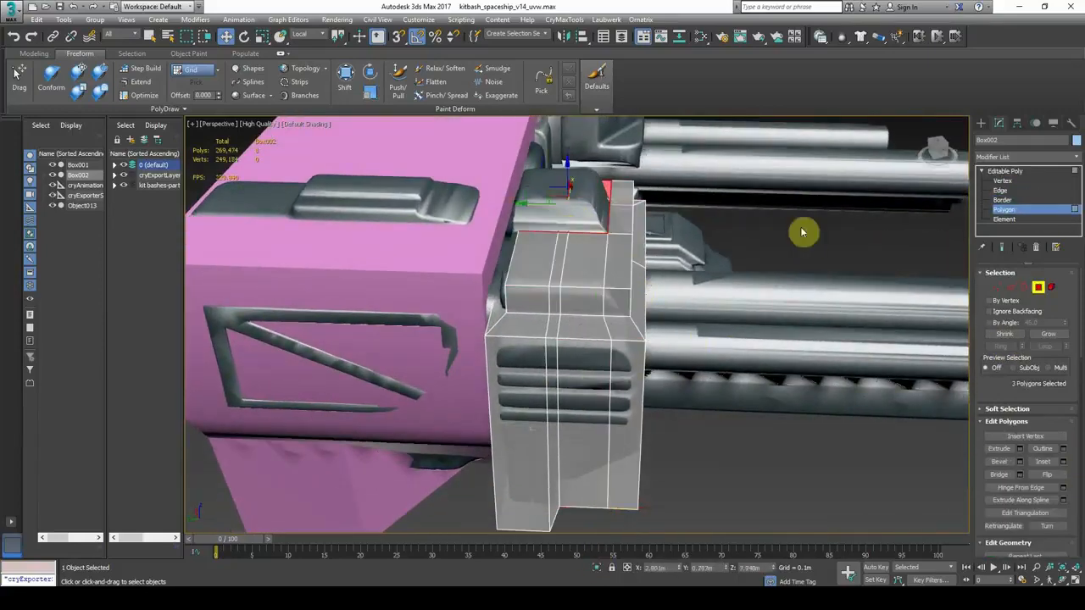
- Try a first upward extrusion of the three selected polygons on top of the gun mount
{"action": "middle_click_drag", "start_coordinate": [567, 232], "coordinate": [432, 263], "text": "alt"}
{"action": "left_click", "coordinate": [1020, 448]}
{"action": "left_click_drag", "start_coordinate": [585, 347], "coordinate": [584, 357]}
{"action": "left_click", "coordinate": [583, 363]}
{"action": "key", "text": "ctrl+z"}
- Extrude the three selected top polygons upward by about 0.102 m to form the uppermost step
{"action": "left_click", "coordinate": [1021, 449]}
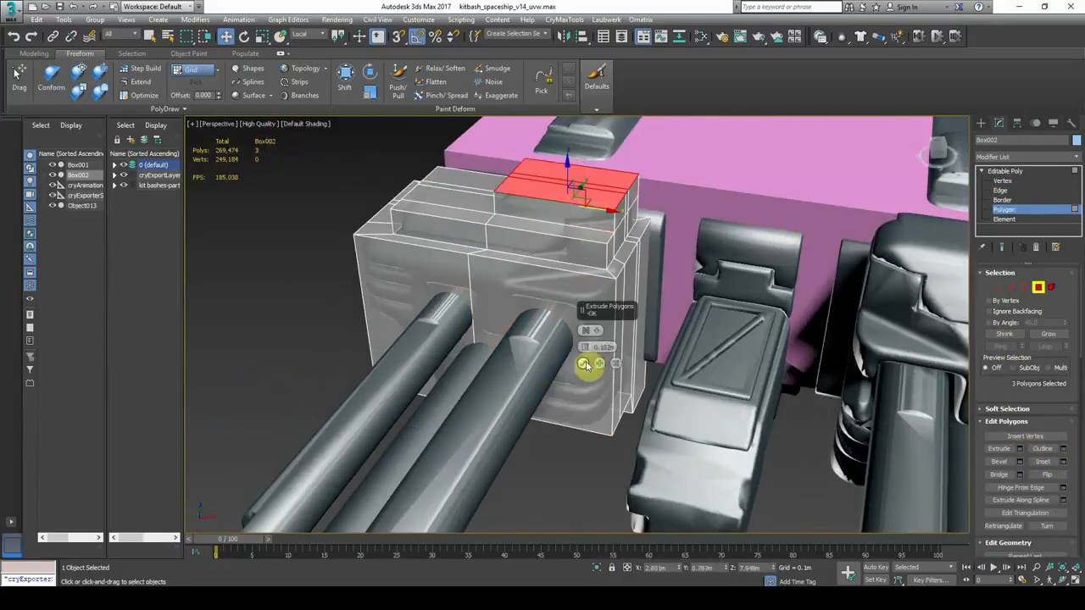
{"action": "left_click", "coordinate": [583, 363]}
{"action": "left_click", "coordinate": [572, 471]}
{"action": "scroll", "coordinate": [572, 471], "scroll_direction": "down", "scroll_amount": 3}
{"action": "middle_click_drag", "start_coordinate": [622, 351], "coordinate": [754, 346], "text": "alt"}
{"action": "scroll", "coordinate": [755, 345], "scroll_direction": "up", "scroll_amount": 3}
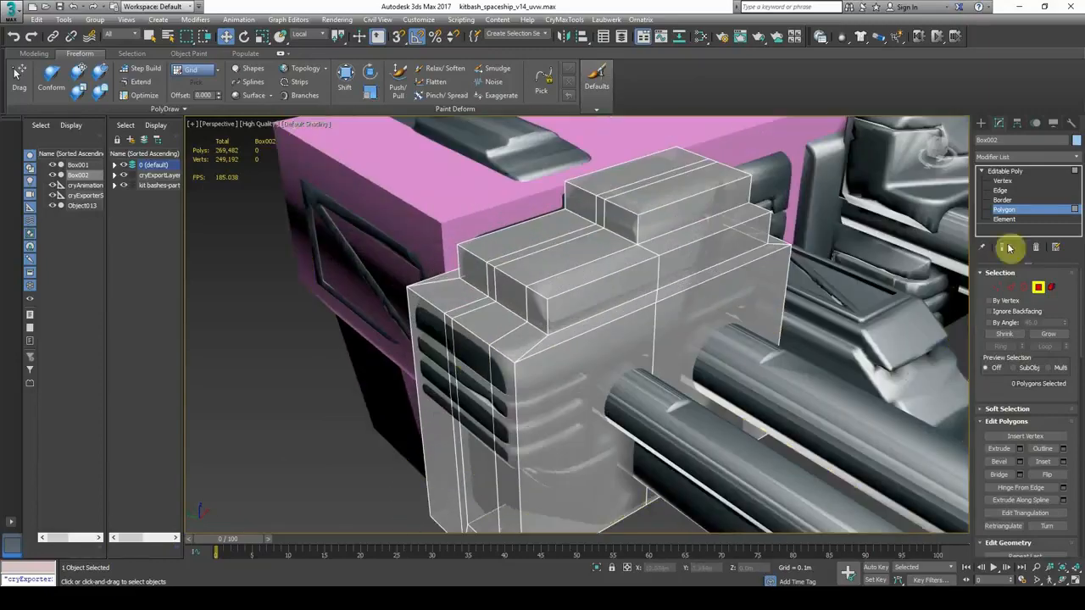
- Chamfer the outer top edge loop of the gun mount's main block
{"action": "left_click", "coordinate": [1011, 287]}
{"action": "double_click", "coordinate": [477, 334]}
{"action": "right_click", "coordinate": [734, 327]}
{"action": "left_click", "coordinate": [647, 395]}
{"action": "left_click_drag", "start_coordinate": [585, 346], "coordinate": [590, 343]}
{"action": "left_click", "coordinate": [582, 429]}
- Chamfer the top edges of the gun mount's middle step
{"action": "double_click", "coordinate": [706, 241]}
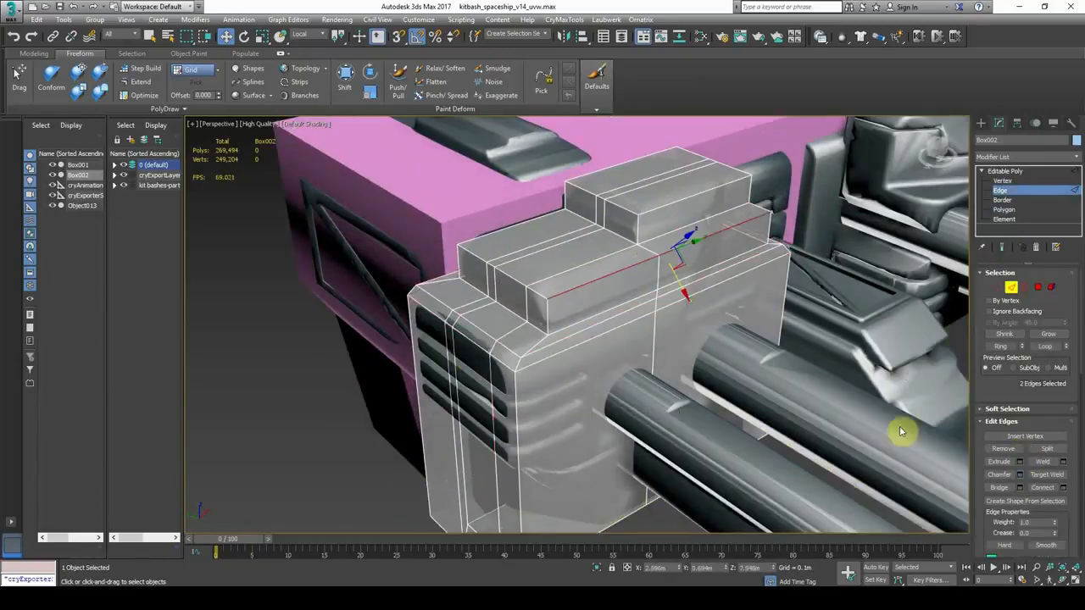
{"action": "double_click", "coordinate": [509, 279], "text": "ctrl"}
{"action": "left_click", "coordinate": [511, 229], "text": "ctrl"}
{"action": "left_click", "coordinate": [759, 213], "text": "ctrl"}
{"action": "left_click", "coordinate": [1020, 474]}
{"action": "left_click", "coordinate": [583, 430]}
{"action": "scroll", "coordinate": [585, 417], "scroll_direction": "down", "scroll_amount": 2}
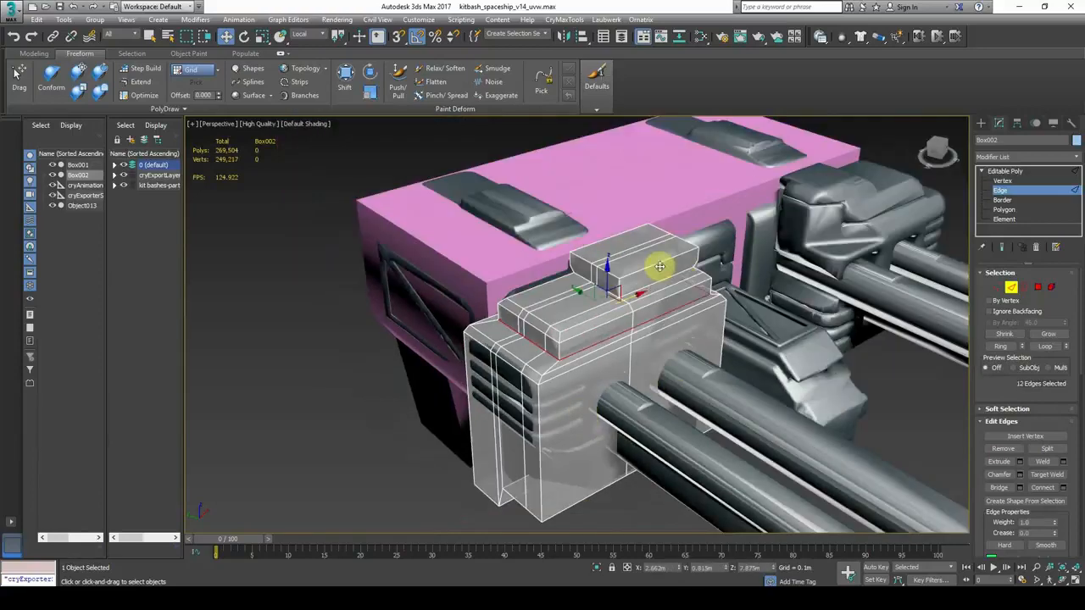
- Chamfer the top edges of the gun mount's uppermost step and leave edge editing
{"action": "double_click", "coordinate": [658, 265]}
{"action": "right_click", "coordinate": [729, 266]}
{"action": "left_click", "coordinate": [641, 334]}
{"action": "left_click", "coordinate": [584, 431]}
{"action": "key", "text": "2"}
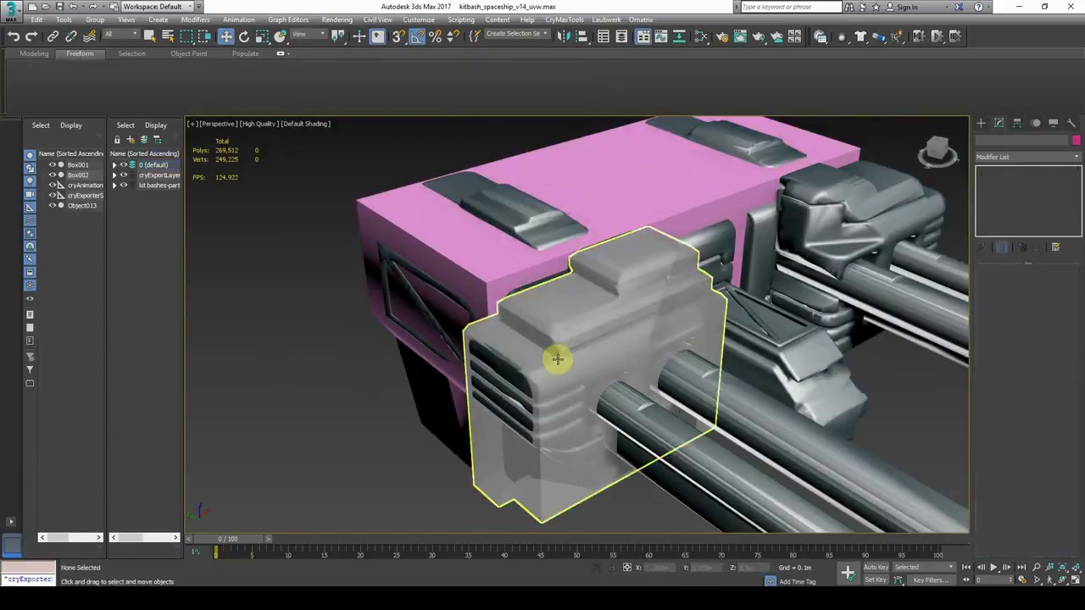
- Turn off the gun mount's see-through display and place a mirrored copy over the other pair of barrels
{"action": "key", "text": "alt+x"}
{"action": "middle_click_drag", "start_coordinate": [542, 381], "coordinate": [528, 393], "text": "alt"}
{"action": "key", "text": "ctrl+d"}
{"action": "scroll", "coordinate": [529, 393], "scroll_direction": "down", "scroll_amount": 3}
{"action": "left_click", "coordinate": [431, 373]}
{"action": "mouse_move", "coordinate": [644, 348]}
{"action": "middle_mouse_down", "text": "alt"}
{"action": "mouse_move", "coordinate": [594, 327]}
{"action": "mouse_move", "coordinate": [555, 335]}
{"action": "middle_mouse_up", "text": "alt"}
{"action": "left_click_drag", "start_coordinate": [500, 356], "coordinate": [562, 370], "text": "shift"}
{"action": "left_click", "coordinate": [543, 347]}
{"action": "left_click", "coordinate": [565, 37]}
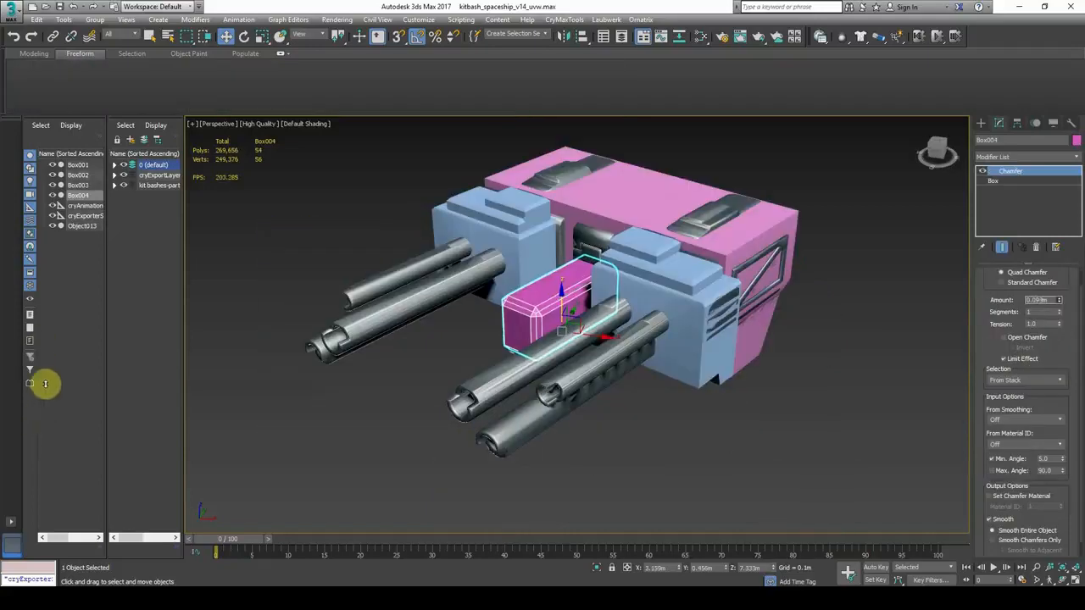
- Select all four low-poly boxes and check their combined polygon count
{"action": "middle_click_drag", "start_coordinate": [43, 381], "coordinate": [585, 347], "text": "alt"}
{"action": "scroll", "coordinate": [586, 274], "scroll_direction": "up", "scroll_amount": 3}
{"action": "mouse_move", "coordinate": [585, 274]}
{"action": "middle_mouse_down", "text": "alt"}
{"action": "mouse_move", "coordinate": [524, 290]}
{"action": "mouse_move", "coordinate": [594, 293]}
{"action": "middle_mouse_up", "text": "alt"}
{"action": "left_click", "coordinate": [619, 271]}
{"action": "left_click", "coordinate": [576, 347], "text": "ctrl"}
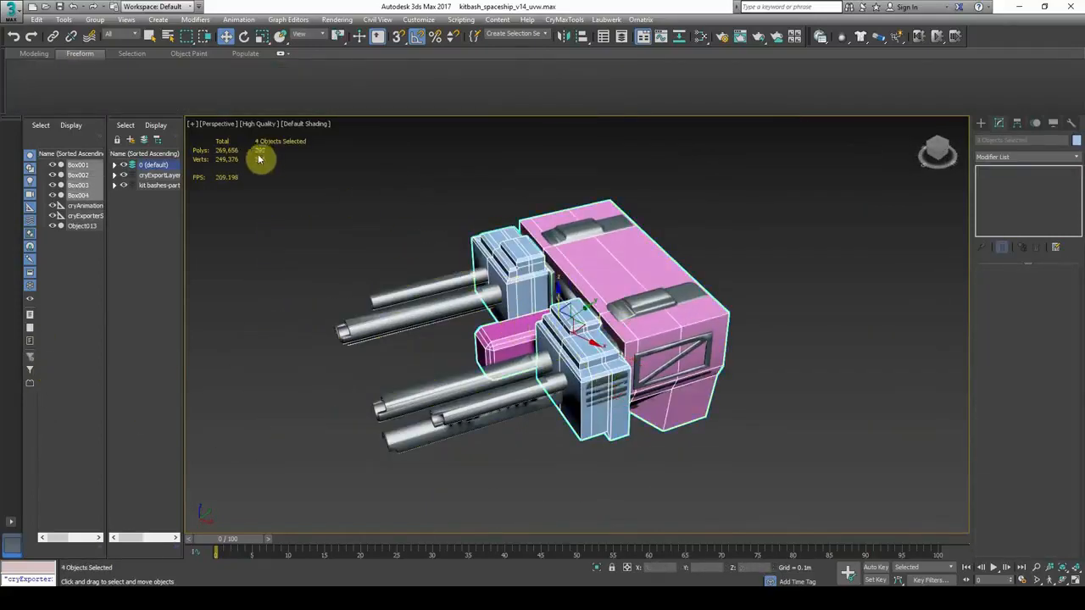
- Create a cylinder primitive beside the turret for the low-poly gun barrels
{"action": "left_click", "coordinate": [981, 123]}
{"action": "left_click", "coordinate": [1004, 214]}
{"action": "middle_click_drag", "start_coordinate": [576, 364], "coordinate": [664, 375], "text": "alt"}
{"action": "scroll", "coordinate": [664, 376], "scroll_direction": "down", "scroll_amount": 2}
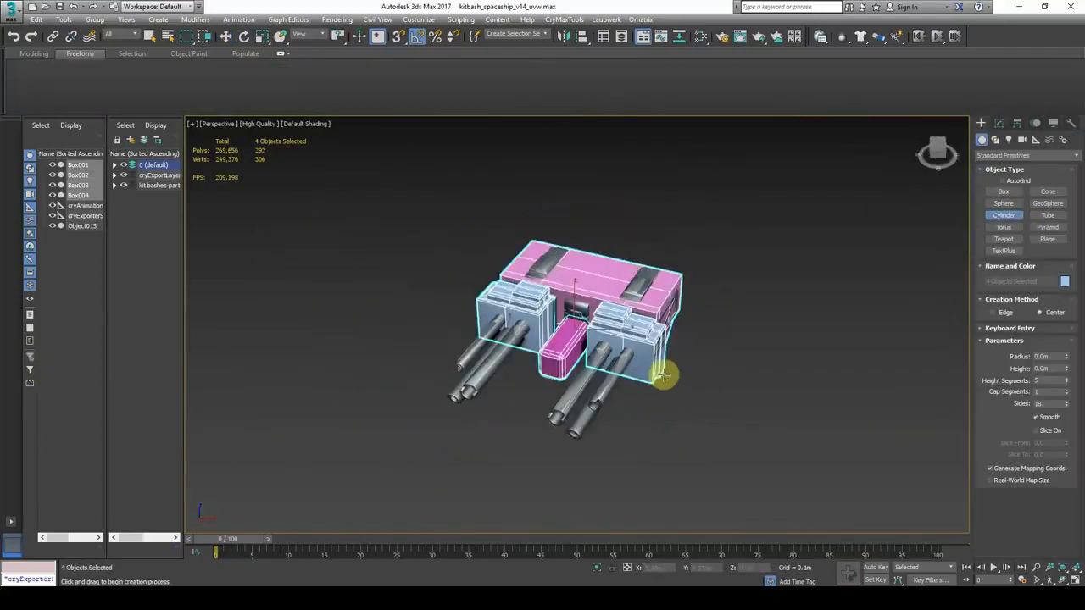
{"action": "left_click_drag", "start_coordinate": [670, 376], "coordinate": [674, 376]}
{"action": "left_click", "coordinate": [679, 206]}
{"action": "right_click", "coordinate": [680, 206]}
- Align the cylinder's pivot point to that of the low-poly turret body in X, Y and Z
{"action": "left_click", "coordinate": [244, 36]}
{"action": "middle_click_drag", "start_coordinate": [661, 254], "coordinate": [625, 252]}
{"action": "left_click", "coordinate": [581, 36]}
{"action": "left_click", "coordinate": [575, 293]}
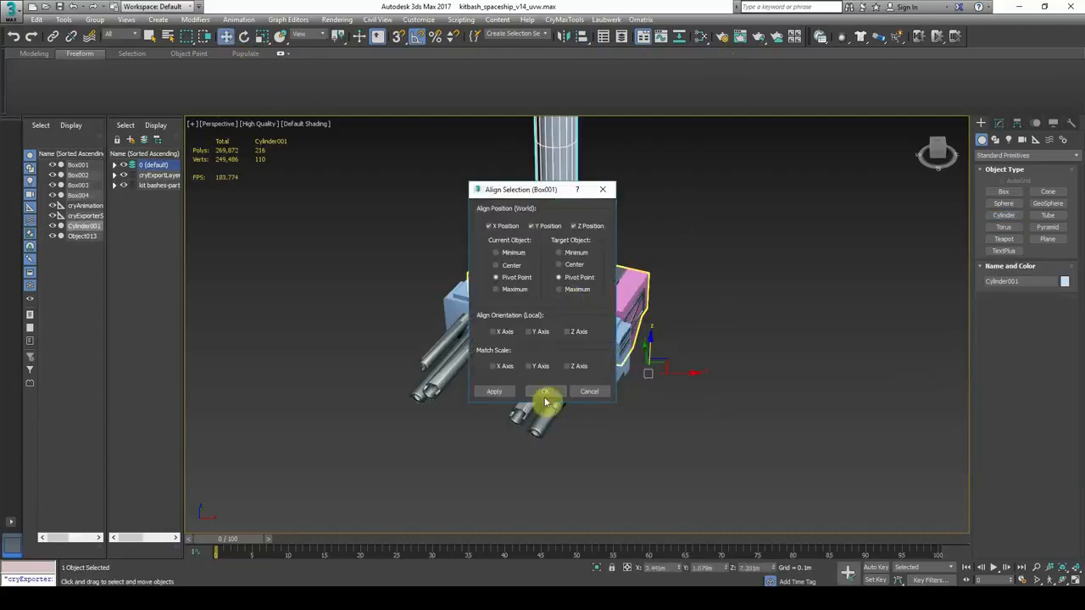
- Set the cylinder's number of sides to 12
{"action": "left_click", "coordinate": [999, 123]}
{"action": "double_click", "coordinate": [1048, 336]}
{"action": "type", "text": "12"}
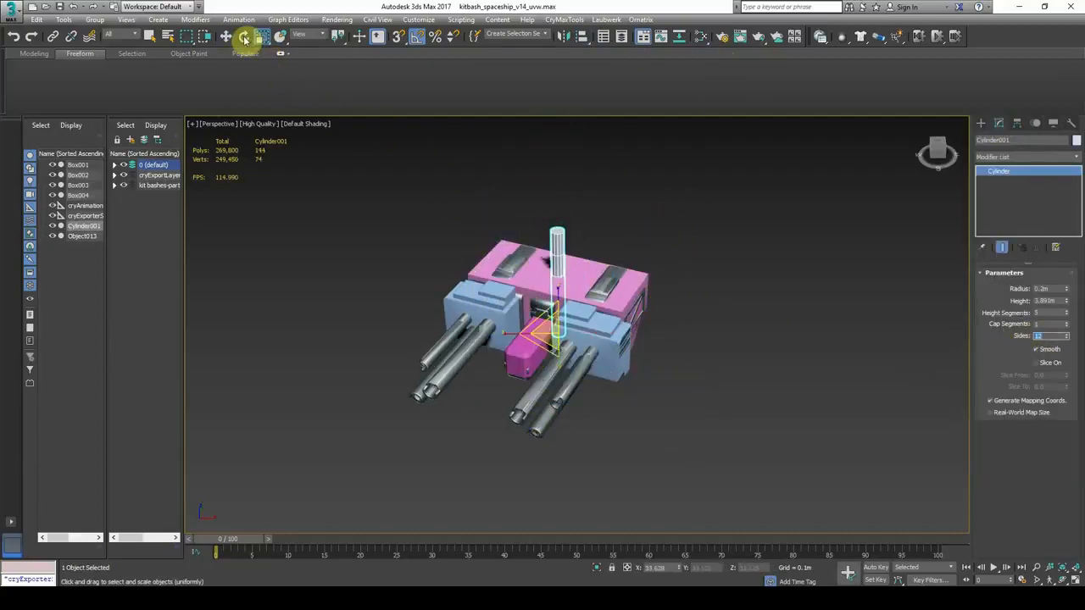
- Rotate the cylinder so it runs parallel to the gun barrels
{"action": "left_click", "coordinate": [244, 37]}
{"action": "scroll", "coordinate": [540, 275], "scroll_direction": "up", "scroll_amount": 3}
{"action": "middle_click_drag", "start_coordinate": [738, 256], "coordinate": [567, 346], "text": "alt"}
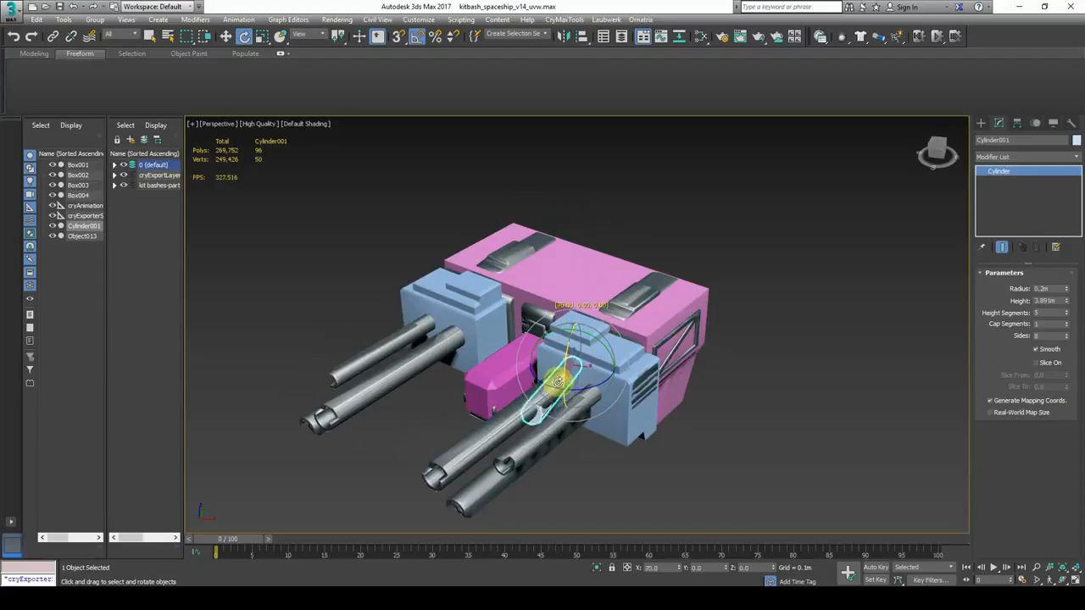
{"action": "middle_click_drag", "start_coordinate": [557, 383], "coordinate": [583, 371], "text": "alt"}
{"action": "middle_click_drag", "start_coordinate": [573, 423], "coordinate": [585, 492], "text": "alt"}
{"action": "left_click_drag", "start_coordinate": [626, 419], "coordinate": [599, 406]}
- Move the cylinder over the inner upper barrel of one gun pair
{"action": "key", "text": "w"}
{"action": "middle_click_drag", "start_coordinate": [569, 373], "coordinate": [619, 381], "text": "alt"}
{"action": "left_click_drag", "start_coordinate": [514, 269], "coordinate": [468, 274]}
{"action": "middle_click_drag", "start_coordinate": [469, 274], "coordinate": [492, 350], "text": "alt"}
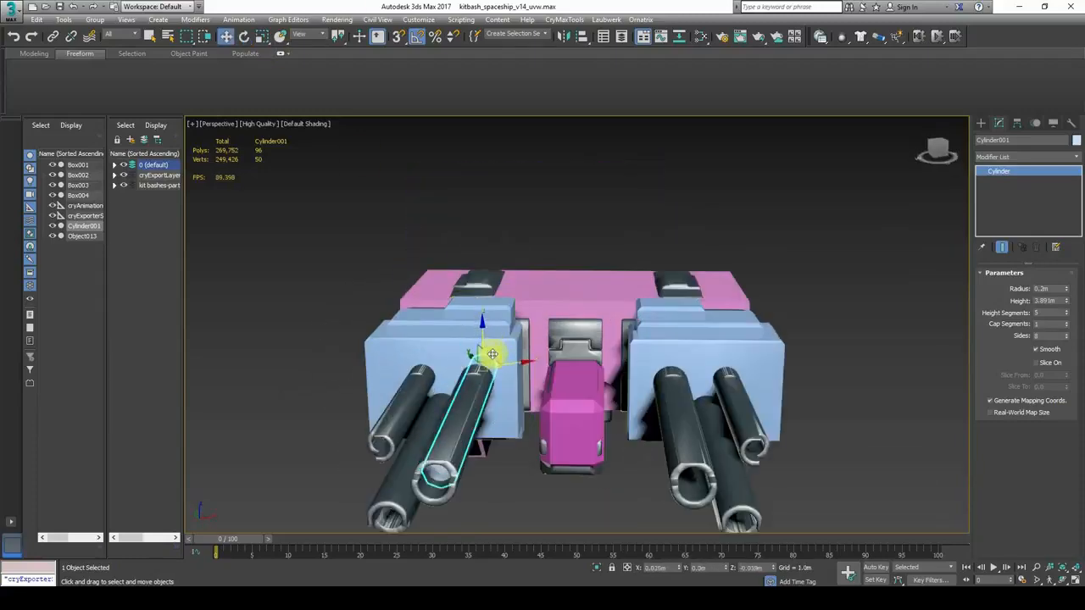
{"action": "left_click_drag", "start_coordinate": [472, 361], "coordinate": [466, 339]}
{"action": "scroll", "coordinate": [466, 339], "scroll_direction": "up", "scroll_amount": 2}
{"action": "middle_click_drag", "start_coordinate": [467, 356], "coordinate": [497, 279]}
{"action": "key", "text": "w"}
{"action": "left_click_drag", "start_coordinate": [506, 260], "coordinate": [521, 235]}
- Copy the barrel cylinder across to the matching inner barrel on the other gun mount
{"action": "scroll", "coordinate": [576, 326], "scroll_direction": "down", "scroll_amount": 3}
{"action": "left_click", "coordinate": [793, 363]}
{"action": "middle_click_drag", "start_coordinate": [753, 359], "coordinate": [670, 373], "text": "alt"}
{"action": "left_click", "coordinate": [653, 347]}
{"action": "left_click", "coordinate": [419, 380]}
{"action": "middle_click_drag", "start_coordinate": [417, 382], "coordinate": [501, 340], "text": "alt"}
{"action": "left_click_drag", "start_coordinate": [515, 293], "coordinate": [632, 304], "text": "shift"}
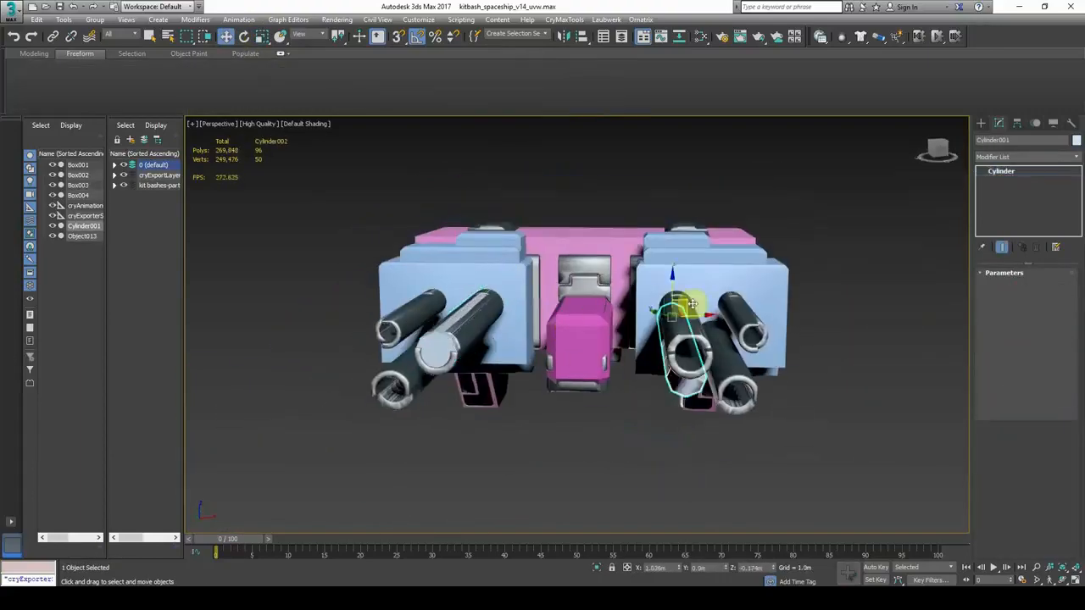
- Make two more copies of the cylinder for the remaining barrels on the same gun mount
{"action": "left_click_drag", "start_coordinate": [690, 266], "coordinate": [690, 279], "text": "shift"}
{"action": "scroll", "coordinate": [713, 291], "scroll_direction": "down", "scroll_amount": 2}
{"action": "middle_click_drag", "start_coordinate": [712, 291], "coordinate": [691, 332], "text": "alt"}
{"action": "key", "text": "Return"}
{"action": "mouse_move", "coordinate": [691, 332]}
{"action": "left_mouse_down", "text": "shift"}
{"action": "mouse_move", "coordinate": [709, 351]}
{"action": "mouse_move", "coordinate": [726, 329]}
{"action": "left_mouse_up", "text": "shift"}
{"action": "key", "text": "Return"}
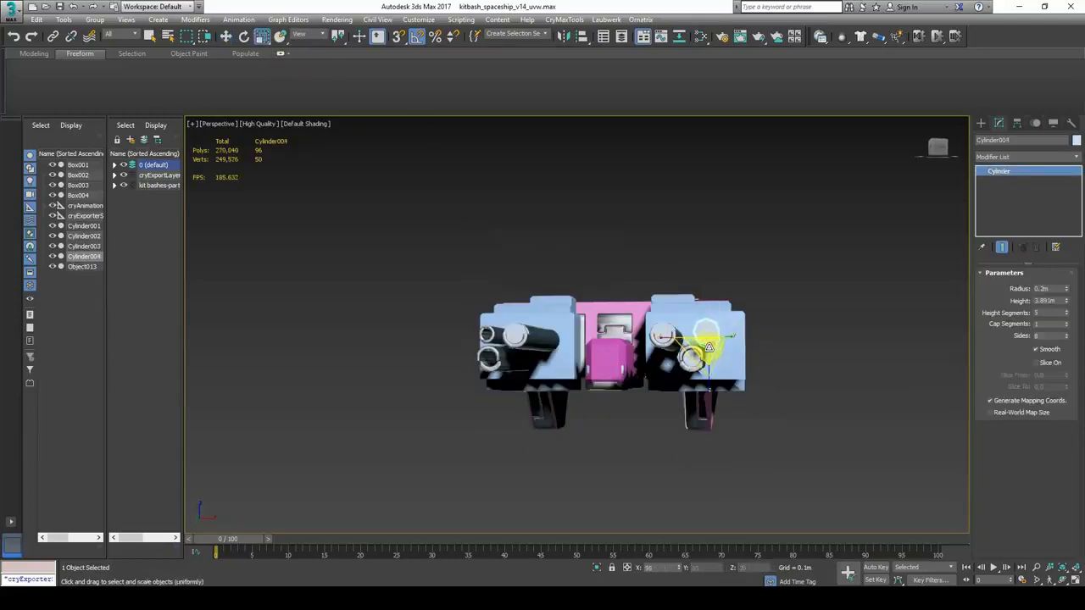
- Scale the newest cylinder to fit the thin outer barrel and set its height to about 4.669 m
{"action": "middle_click_drag", "start_coordinate": [708, 345], "coordinate": [703, 419], "text": "alt"}
{"action": "left_click_drag", "start_coordinate": [1067, 300], "coordinate": [1061, 291]}
{"action": "middle_click_drag", "start_coordinate": [424, 220], "coordinate": [475, 221], "text": "alt"}
{"action": "key", "text": "w"}
{"action": "middle_click_drag", "start_coordinate": [683, 449], "coordinate": [687, 399], "text": "alt"}
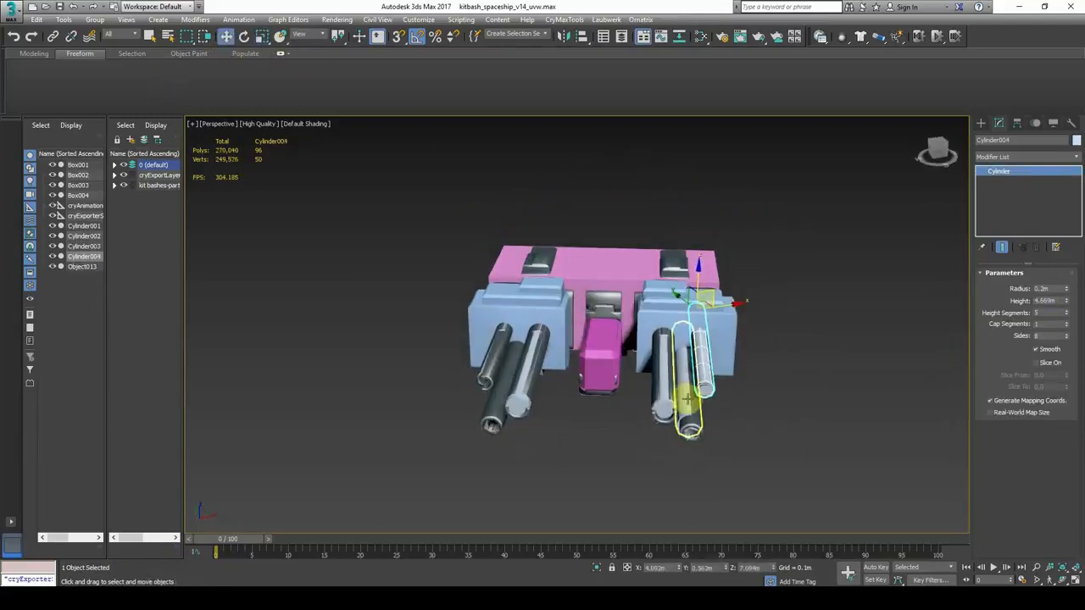
- Copy the lower and thin outer barrel cylinders over to the opposite gun mount, and clear the selection
{"action": "left_click", "coordinate": [688, 399]}
{"action": "left_click_drag", "start_coordinate": [695, 325], "coordinate": [533, 326], "text": "shift"}
{"action": "key", "text": "Return"}
{"action": "left_click", "coordinate": [703, 364]}
{"action": "left_click_drag", "start_coordinate": [700, 326], "coordinate": [514, 307], "text": "shift"}
{"action": "key", "text": "Return"}
{"action": "key", "text": "ctrl+d"}
- Select the low-poly turret body, show its edged faces and enter edge editing
{"action": "middle_click_drag", "start_coordinate": [614, 289], "coordinate": [644, 343], "text": "alt"}
{"action": "left_click", "coordinate": [622, 336]}
{"action": "left_click", "coordinate": [736, 290]}
{"action": "key", "text": "F4"}
{"action": "left_click", "coordinate": [1001, 190]}
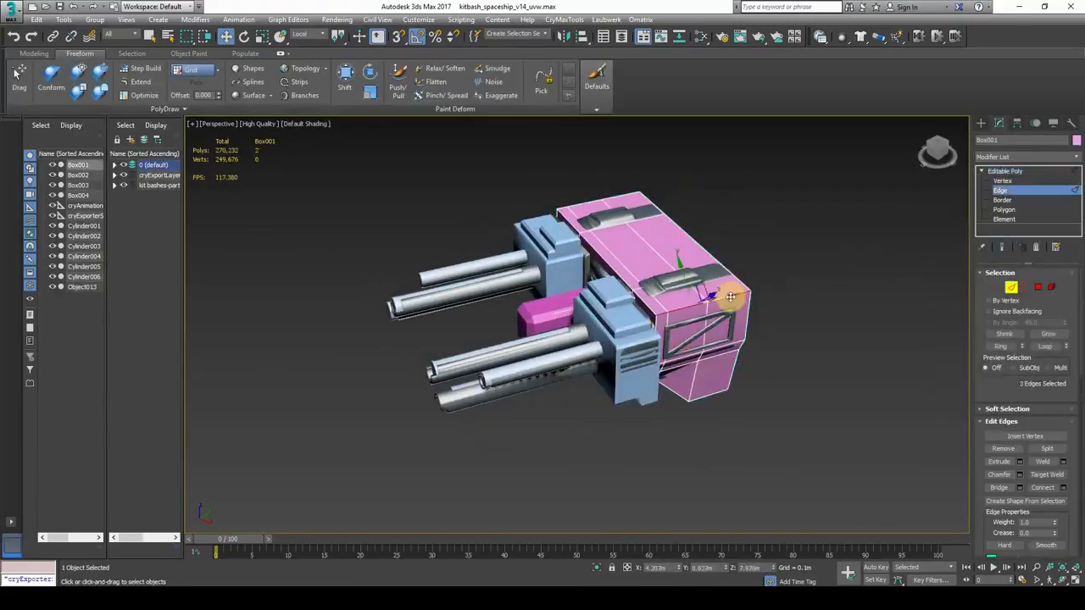
- Chamfer the edges running around the top face of the turret body
{"action": "double_click", "coordinate": [731, 300]}
{"action": "scroll", "coordinate": [746, 280], "scroll_direction": "up", "scroll_amount": 3}
{"action": "middle_click_drag", "start_coordinate": [690, 230], "coordinate": [611, 233], "text": "alt"}
{"action": "double_click", "coordinate": [856, 289], "text": "ctrl"}
{"action": "double_click", "coordinate": [893, 211], "text": "ctrl"}
{"action": "double_click", "coordinate": [790, 196], "text": "ctrl"}
{"action": "middle_click_drag", "start_coordinate": [898, 407], "coordinate": [862, 412], "text": "alt"}
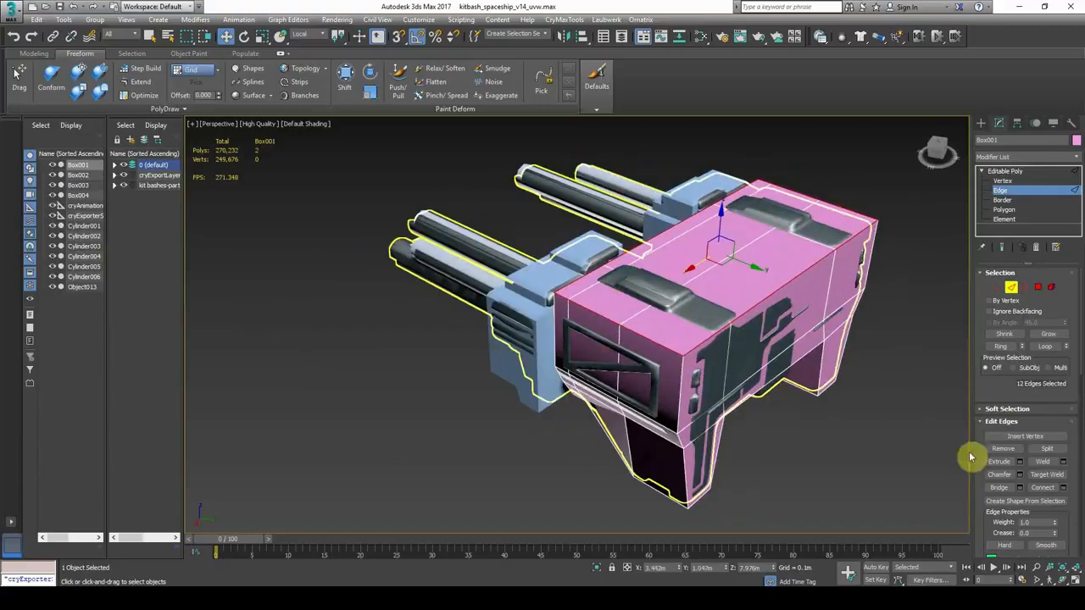
{"action": "left_click", "coordinate": [1019, 475]}
{"action": "left_click_drag", "start_coordinate": [585, 349], "coordinate": [580, 320]}
{"action": "middle_click_drag", "start_coordinate": [780, 432], "coordinate": [681, 363]}
{"action": "left_click", "coordinate": [582, 429]}
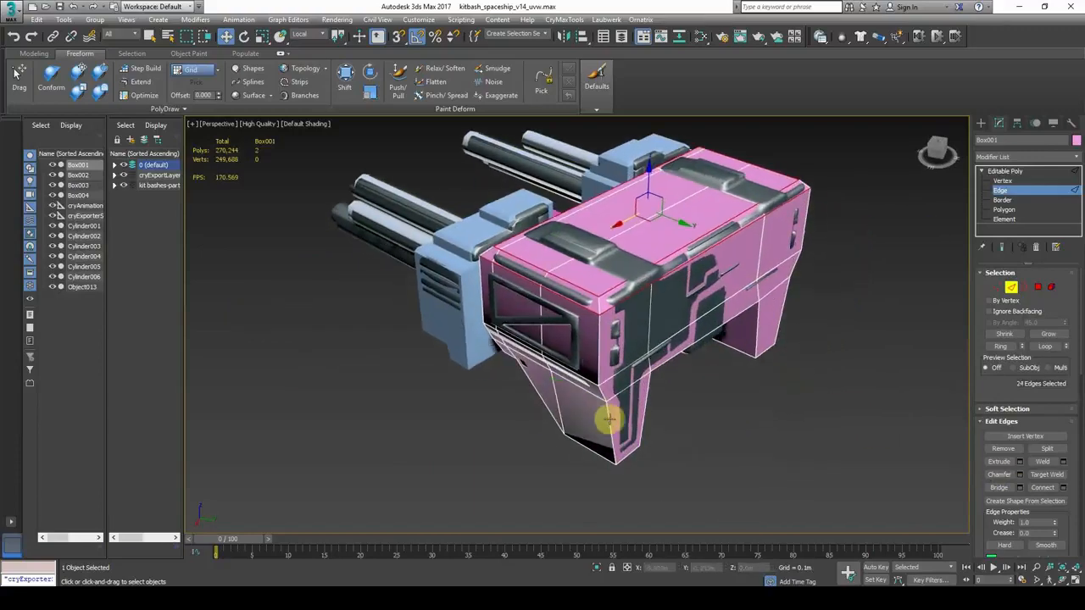
{"action": "left_click", "coordinate": [582, 429]}
- Chamfer the vertical corner edges of the turret body
{"action": "left_click", "coordinate": [1019, 474]}
{"action": "middle_click_drag", "start_coordinate": [746, 407], "coordinate": [666, 401], "text": "alt"}
{"action": "left_click", "coordinate": [583, 429]}
{"action": "middle_click_drag", "start_coordinate": [585, 429], "coordinate": [651, 397], "text": "alt"}
{"action": "middle_click_drag", "start_coordinate": [688, 443], "coordinate": [675, 419]}
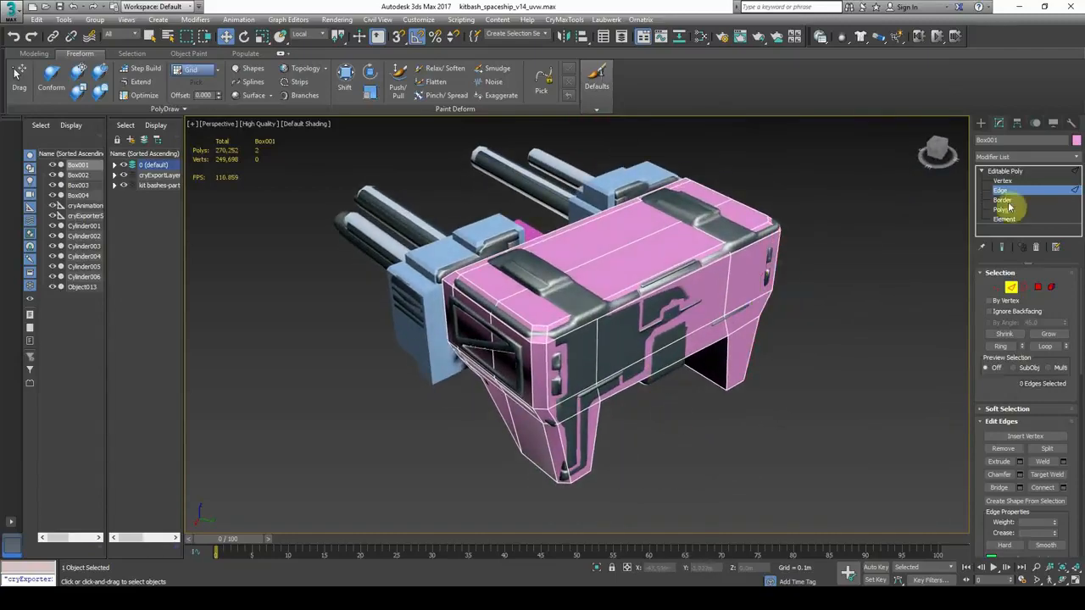
- Check the chamfered edges up close and undo the recent chamfers on the turret body
{"action": "key", "text": "2"}
{"action": "left_click", "coordinate": [734, 375]}
{"action": "left_click", "coordinate": [717, 303]}
{"action": "scroll", "coordinate": [598, 288], "scroll_direction": "up", "scroll_amount": 3}
{"action": "scroll", "coordinate": [707, 347], "scroll_direction": "up", "scroll_amount": 2}
{"action": "middle_click_drag", "start_coordinate": [523, 314], "coordinate": [656, 376], "text": "alt"}
{"action": "scroll", "coordinate": [707, 347], "scroll_direction": "down", "scroll_amount": 5}
{"action": "scroll", "coordinate": [656, 376], "scroll_direction": "up", "scroll_amount": 2}
{"action": "key", "text": "ctrl+z"}
{"action": "key", "text": "ctrl+z"}
{"action": "key", "text": "ctrl+z"}
{"action": "key", "text": "ctrl+z"}
- Chamfer the turret body's vertical corner edges
{"action": "double_click", "coordinate": [558, 363]}
{"action": "left_click", "coordinate": [1020, 373]}
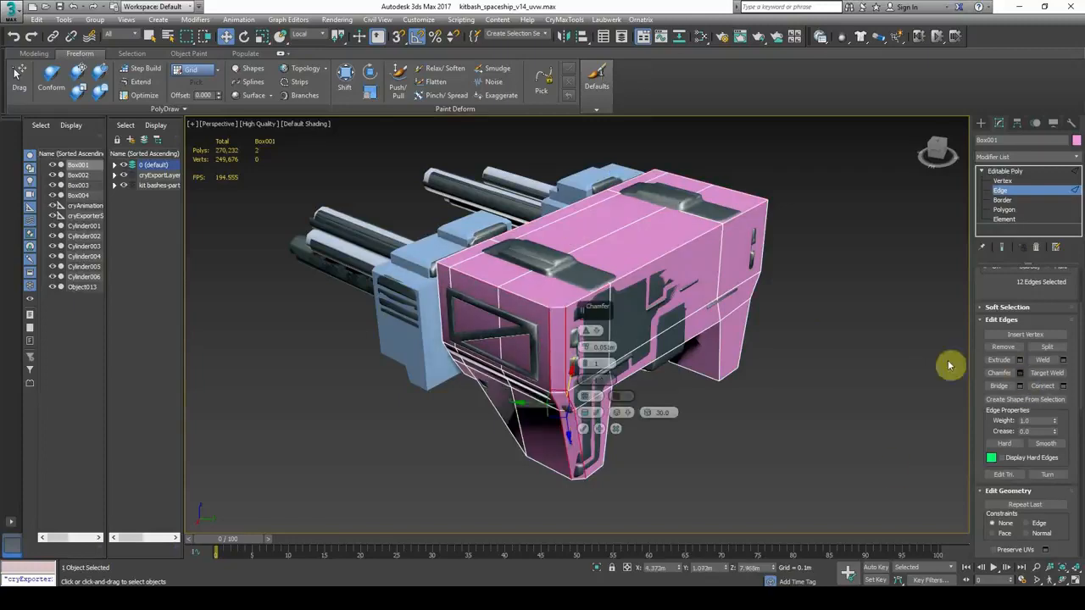
{"action": "middle_click_drag", "start_coordinate": [958, 327], "coordinate": [897, 307], "text": "alt"}
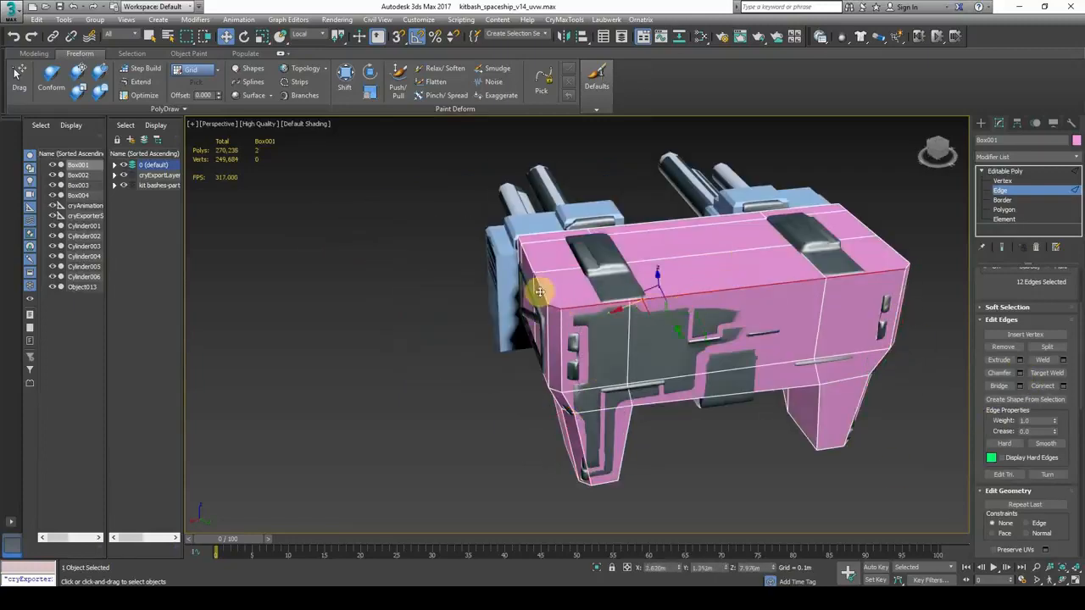
- Chamfer the edge loop around the top face of the turret body
{"action": "left_click", "coordinate": [1020, 373]}
{"action": "left_click", "coordinate": [590, 428]}
{"action": "middle_click_drag", "start_coordinate": [636, 398], "coordinate": [740, 399], "text": "alt"}
{"action": "scroll", "coordinate": [729, 377], "scroll_direction": "up", "scroll_amount": 3}
{"action": "scroll", "coordinate": [698, 347], "scroll_direction": "down", "scroll_amount": 3}
{"action": "middle_click_drag", "start_coordinate": [822, 365], "coordinate": [657, 373], "text": "alt"}
{"action": "double_click", "coordinate": [733, 357]}
{"action": "left_click", "coordinate": [1020, 373]}
{"action": "left_click", "coordinate": [591, 427]}
- Cut a new edge lengthwise across the turret body's top face, close to its long outer side
{"action": "middle_click_drag", "start_coordinate": [618, 441], "coordinate": [680, 393], "text": "alt"}
{"action": "left_click", "coordinate": [676, 453]}
{"action": "scroll", "coordinate": [680, 394], "scroll_direction": "up", "scroll_amount": 2}
{"action": "scroll", "coordinate": [1070, 454], "scroll_direction": "down", "scroll_amount": 3}
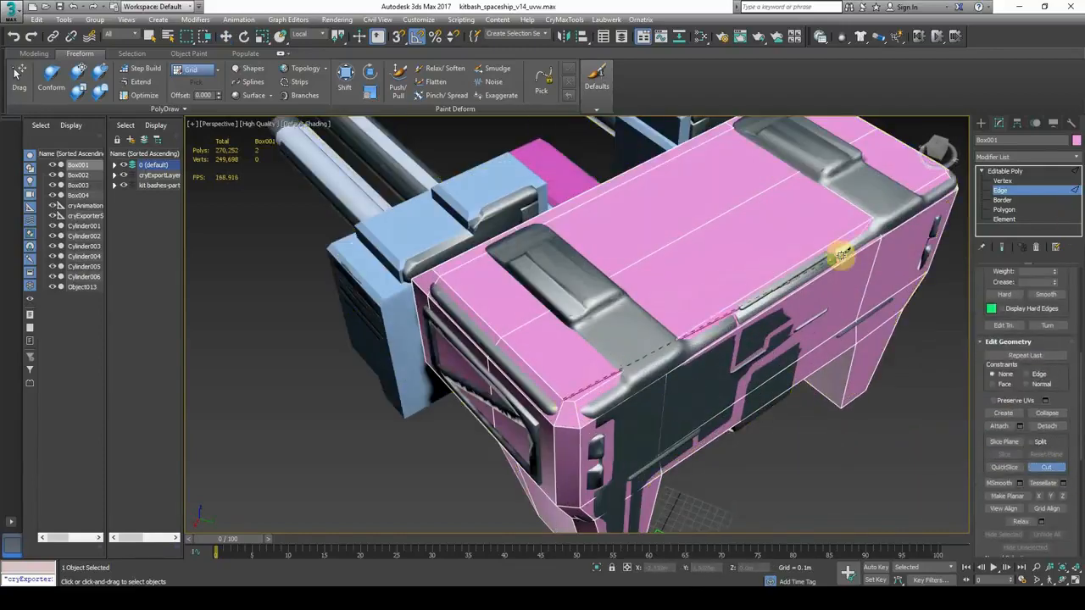
{"action": "middle_click_drag", "start_coordinate": [930, 225], "coordinate": [856, 391], "text": "alt"}
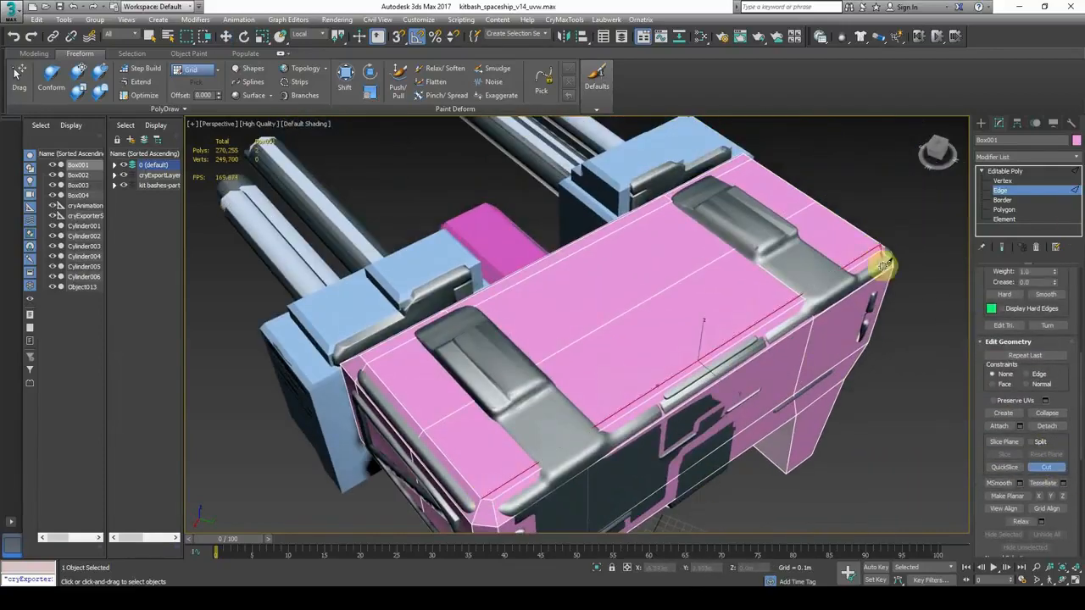
{"action": "middle_click_drag", "start_coordinate": [835, 343], "coordinate": [809, 334]}
- Check the turret body in isolation, return to the full scene, leave edge editing and clear the selection
{"action": "key", "text": "alt+q"}
{"action": "scroll", "coordinate": [787, 291], "scroll_direction": "down", "scroll_amount": 3}
{"action": "left_click", "coordinate": [797, 296]}
{"action": "middle_click_drag", "start_coordinate": [730, 339], "coordinate": [729, 407], "text": "alt"}
{"action": "scroll", "coordinate": [599, 279], "scroll_direction": "down", "scroll_amount": 2}
{"action": "left_click", "coordinate": [597, 567]}
{"action": "left_click", "coordinate": [1005, 172]}
{"action": "left_click", "coordinate": [915, 212]}
- Attach the gun mount boxes and barrel pieces to the low-poly turret body
{"action": "scroll", "coordinate": [781, 282], "scroll_direction": "down", "scroll_amount": 4}
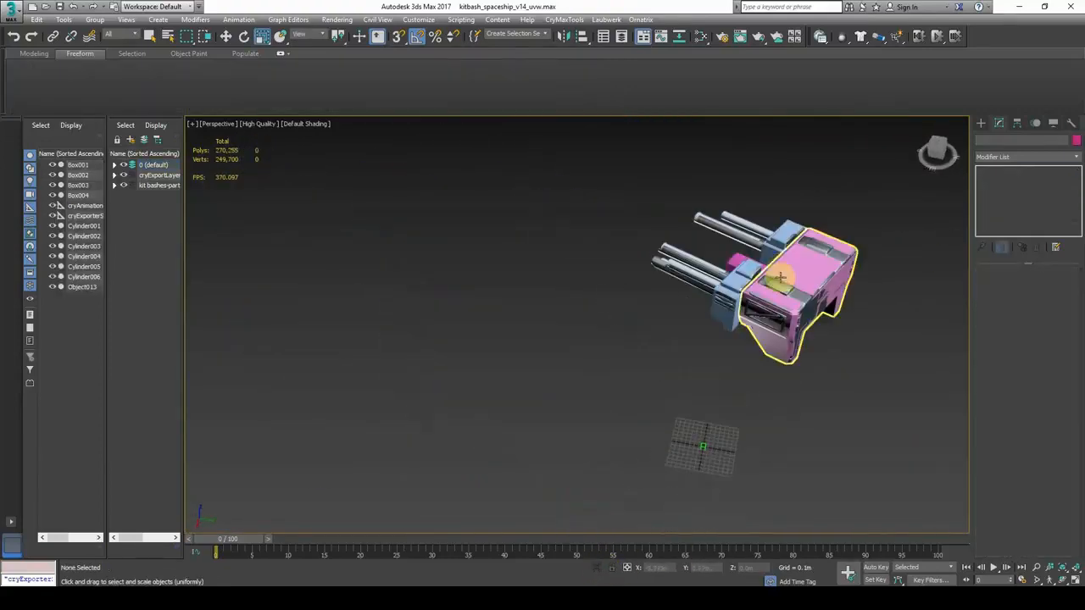
{"action": "left_click", "coordinate": [781, 283]}
{"action": "scroll", "coordinate": [781, 282], "scroll_direction": "up", "scroll_amount": 4}
{"action": "middle_click_drag", "start_coordinate": [781, 282], "coordinate": [652, 291]}
{"action": "left_click", "coordinate": [1005, 506]}
{"action": "middle_click_drag", "start_coordinate": [695, 364], "coordinate": [503, 331], "text": "alt"}
{"action": "left_click", "coordinate": [504, 331]}
{"action": "left_click", "coordinate": [527, 245]}
{"action": "left_click", "coordinate": [365, 261]}
- Select the dense original turret and hide it
{"action": "key", "text": "w"}
{"action": "left_click", "coordinate": [335, 355]}
{"action": "left_click", "coordinate": [289, 365]}
{"action": "left_click", "coordinate": [1053, 123]}
{"action": "left_click", "coordinate": [1025, 400]}
- Attach the remaining low-poly mount and barrel pieces to the turret body
{"action": "middle_click_drag", "start_coordinate": [644, 340], "coordinate": [701, 334]}
{"action": "left_click", "coordinate": [679, 331]}
{"action": "left_click", "coordinate": [999, 124]}
{"action": "left_click", "coordinate": [1000, 505]}
{"action": "left_click", "coordinate": [492, 330]}
{"action": "left_click", "coordinate": [503, 354]}
{"action": "left_click", "coordinate": [525, 307]}
{"action": "middle_click_drag", "start_coordinate": [525, 340], "coordinate": [633, 365], "text": "alt"}
{"action": "left_click", "coordinate": [588, 317]}
{"action": "middle_click_drag", "start_coordinate": [588, 317], "coordinate": [687, 343], "text": "alt"}
{"action": "scroll", "coordinate": [650, 337], "scroll_direction": "up", "scroll_amount": 2}
- Assign the checker material, Material #237, to the combined low-poly turret and clear the selection
{"action": "left_click", "coordinate": [1053, 123]}
{"action": "key", "text": "m"}
{"action": "middle_click_drag", "start_coordinate": [255, 281], "coordinate": [218, 281]}
{"action": "double_click", "coordinate": [254, 296]}
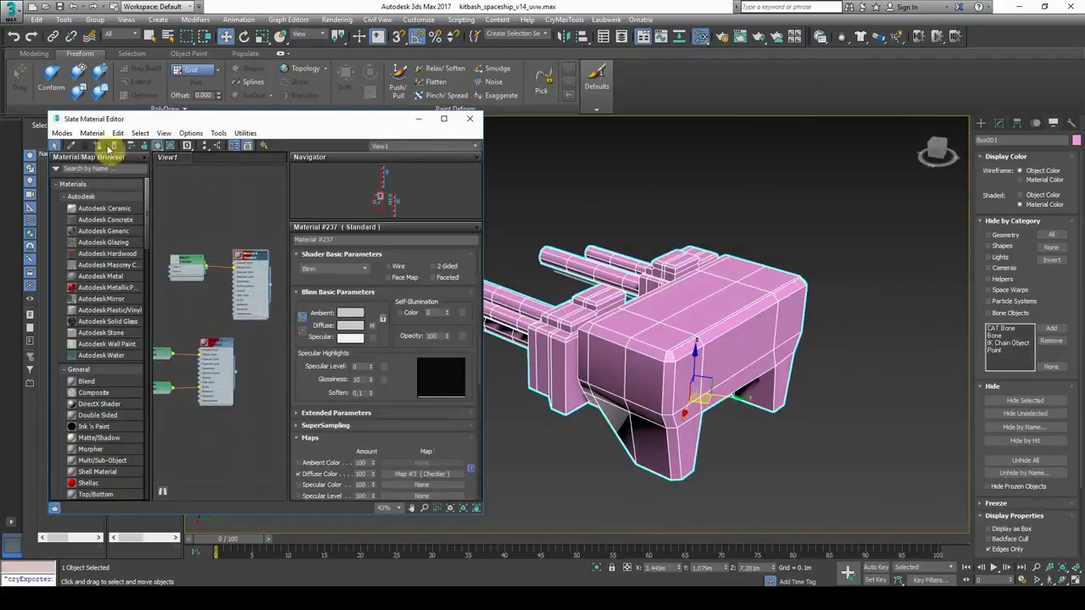
{"action": "left_click", "coordinate": [522, 183]}
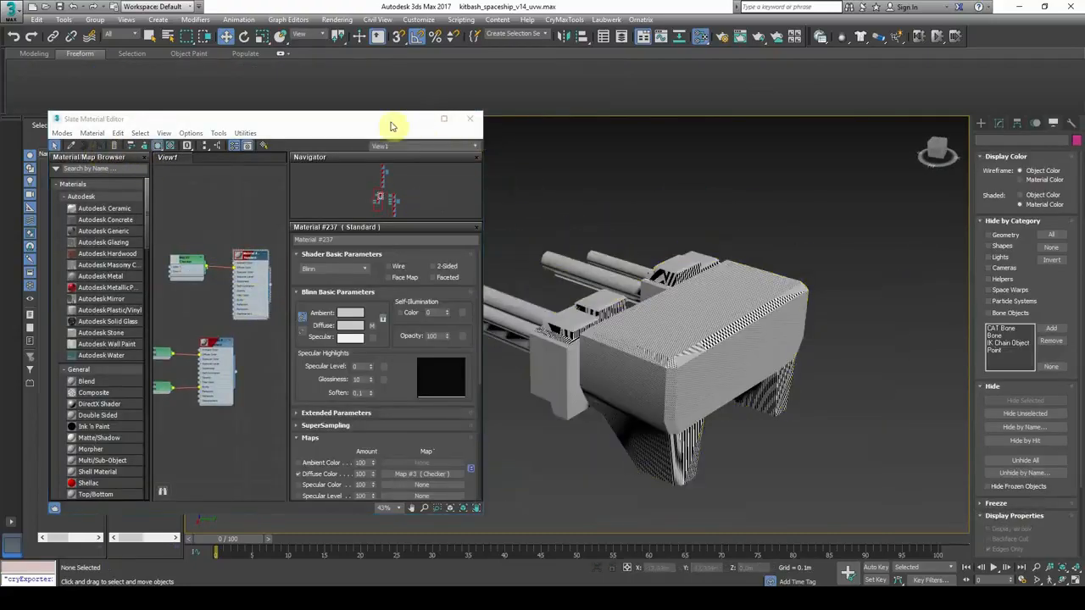
- Make room beside the material editor, select the turret and examine the checker pattern on its surfaces for stretching
{"action": "left_click_drag", "start_coordinate": [392, 124], "coordinate": [350, 110]}
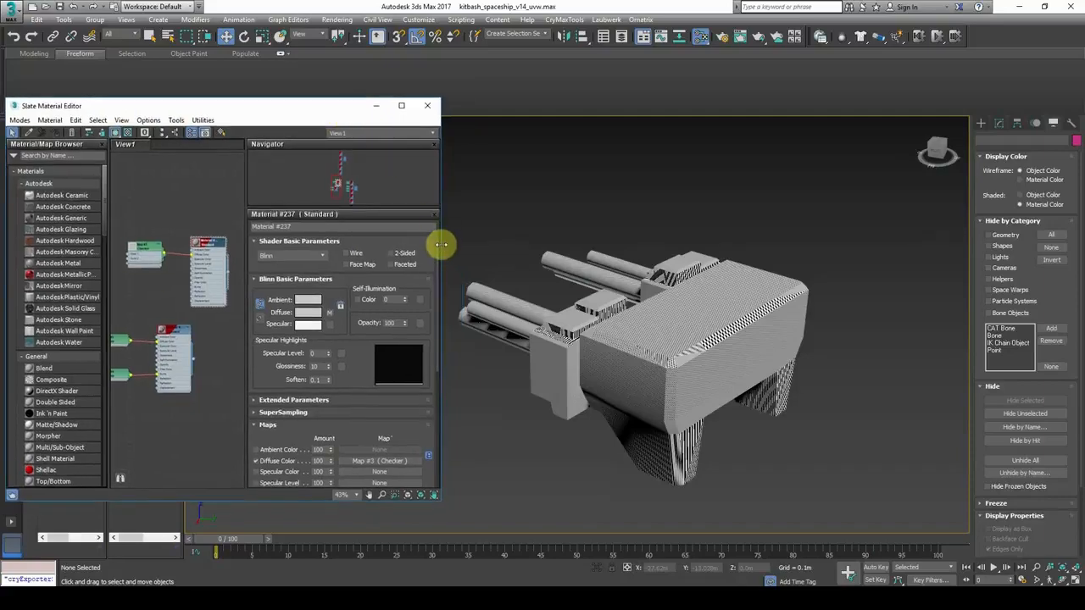
{"action": "left_click_drag", "start_coordinate": [383, 255], "coordinate": [374, 255]}
{"action": "scroll", "coordinate": [540, 356], "scroll_direction": "up", "scroll_amount": 2}
{"action": "mouse_move", "coordinate": [540, 356]}
{"action": "middle_mouse_down", "text": "alt"}
{"action": "mouse_move", "coordinate": [673, 377]}
{"action": "mouse_move", "coordinate": [559, 357]}
{"action": "middle_mouse_up", "text": "alt"}
{"action": "left_click", "coordinate": [553, 356]}
{"action": "scroll", "coordinate": [528, 323], "scroll_direction": "up", "scroll_amount": 5}
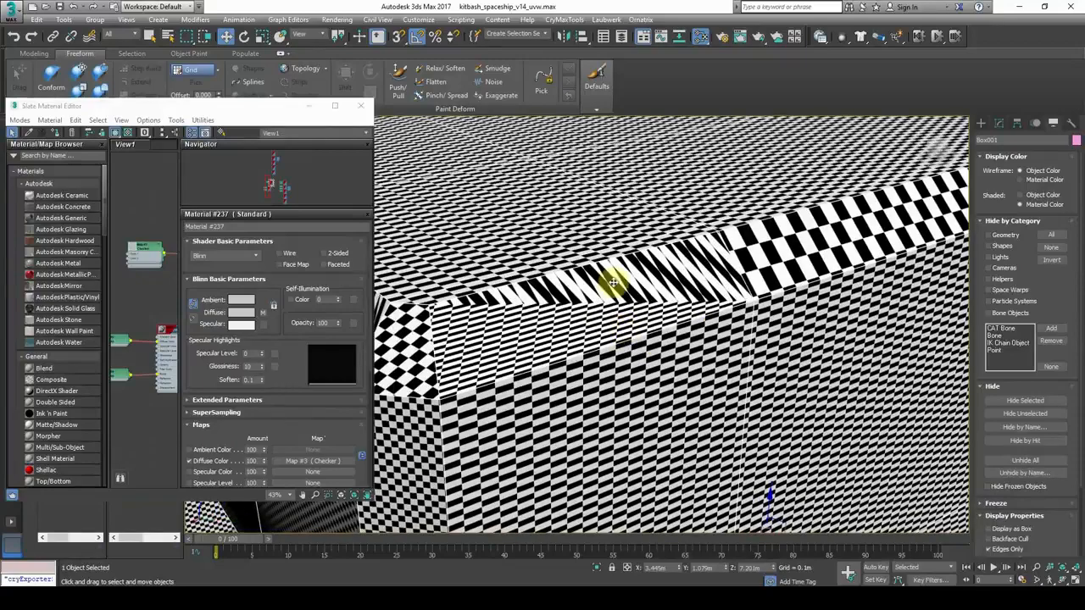
{"action": "scroll", "coordinate": [602, 305], "scroll_direction": "down", "scroll_amount": 4}
{"action": "scroll", "coordinate": [591, 332], "scroll_direction": "up", "scroll_amount": 1}
{"action": "middle_click_drag", "start_coordinate": [582, 347], "coordinate": [685, 352], "text": "alt"}
{"action": "scroll", "coordinate": [603, 317], "scroll_direction": "down", "scroll_amount": 4}
{"action": "scroll", "coordinate": [654, 353], "scroll_direction": "down", "scroll_amount": 1}
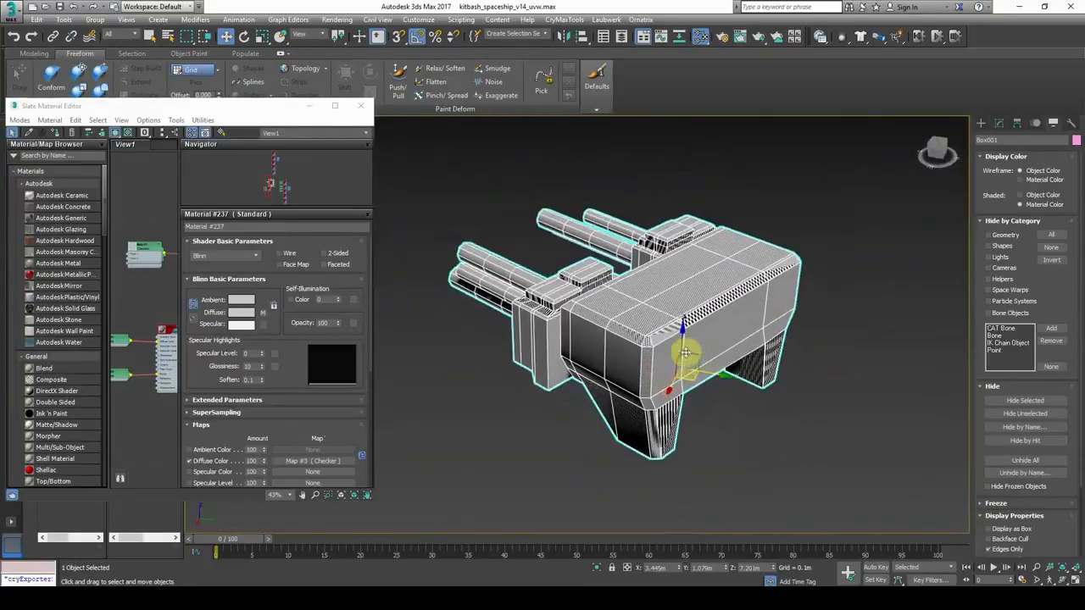
- Add an Unwrap UVW modifier to the turret and open its UV editor
{"action": "left_click", "coordinate": [998, 124]}
{"action": "left_click", "coordinate": [1004, 158]}
{"action": "scroll", "coordinate": [1027, 259], "scroll_direction": "down", "scroll_amount": 2}
{"action": "scroll", "coordinate": [1031, 365], "scroll_direction": "down", "scroll_amount": 4}
{"action": "left_click", "coordinate": [1044, 411]}
{"action": "left_click", "coordinate": [1018, 157]}
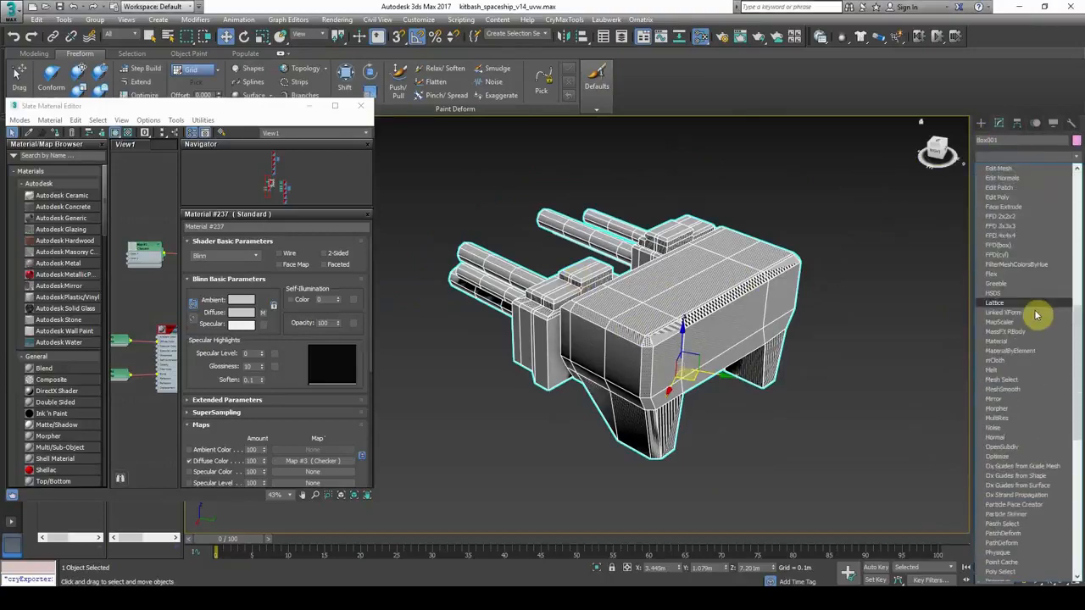
{"action": "scroll", "coordinate": [1037, 387], "scroll_direction": "down", "scroll_amount": 1}
{"action": "left_click", "coordinate": [1003, 504]}
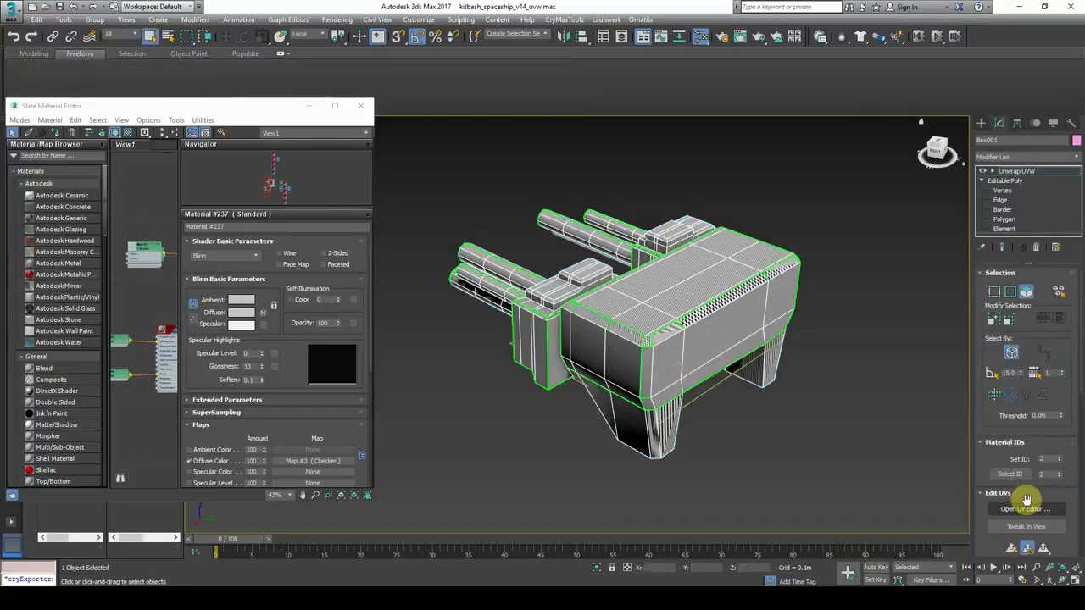
{"action": "left_click", "coordinate": [1029, 509]}
- Flatten-map all the turret's UV faces with a 45.0 angle threshold and 0.001 spacing, and clear the selection
{"action": "scroll", "coordinate": [146, 252], "scroll_direction": "down", "scroll_amount": 3}
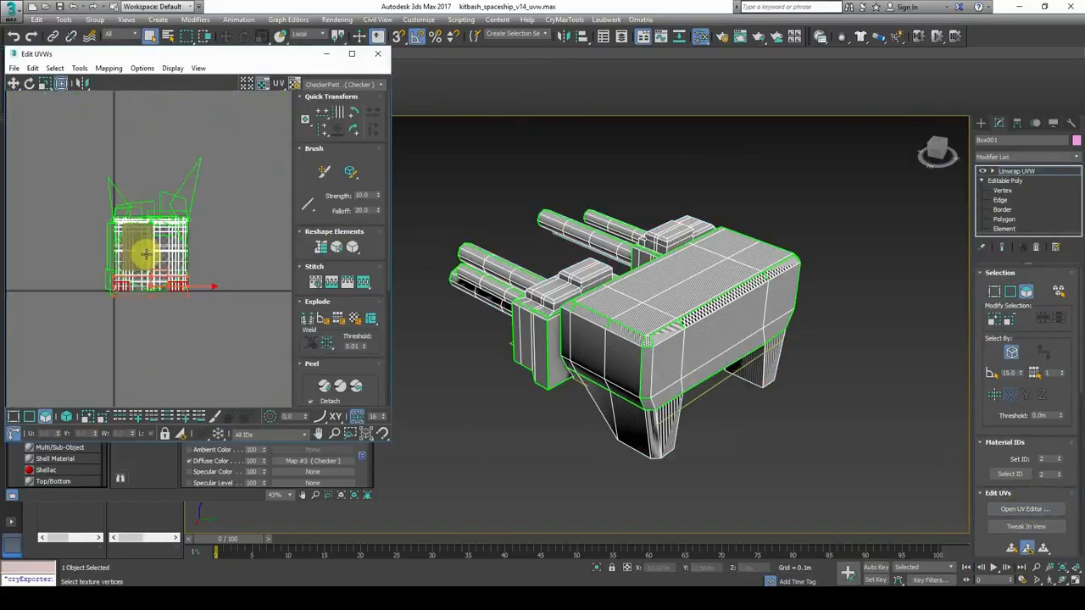
{"action": "key", "text": "ctrl+a"}
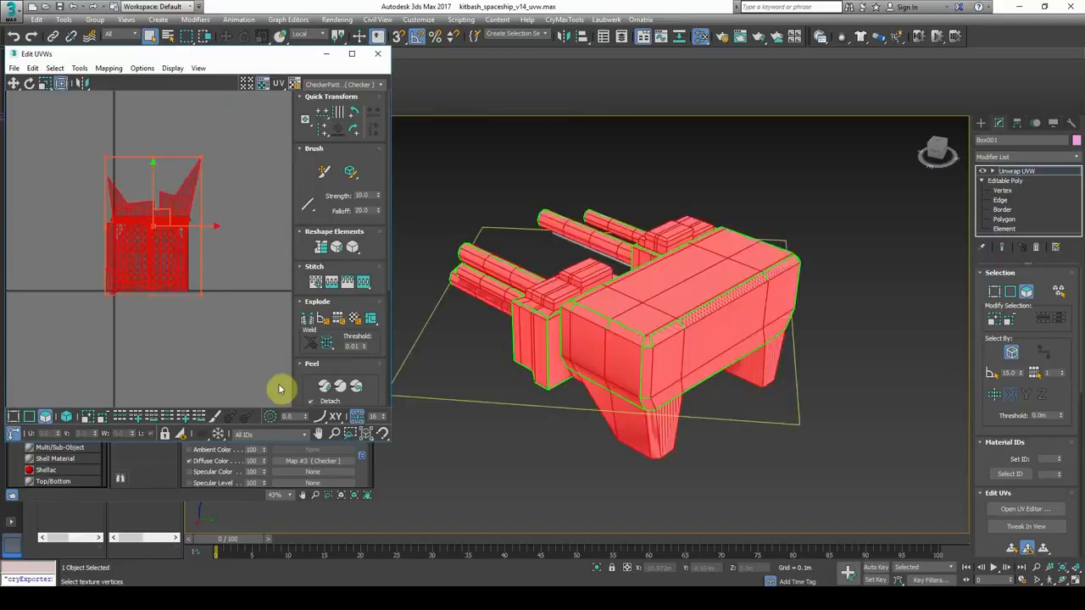
{"action": "left_click", "coordinate": [110, 69]}
{"action": "left_click", "coordinate": [135, 81]}
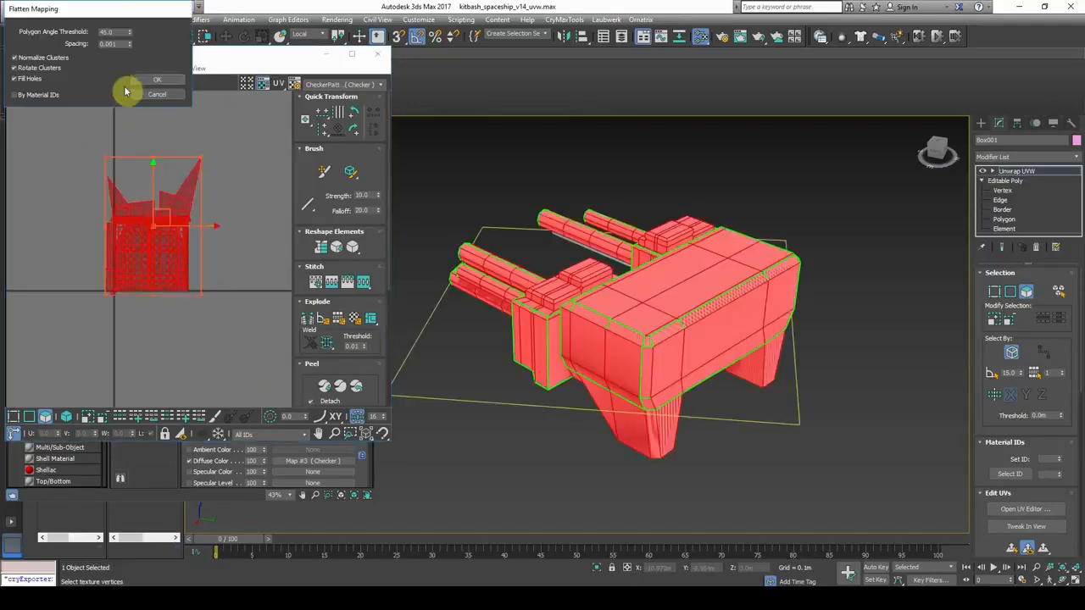
{"action": "left_click", "coordinate": [156, 93]}
{"action": "left_click", "coordinate": [108, 68]}
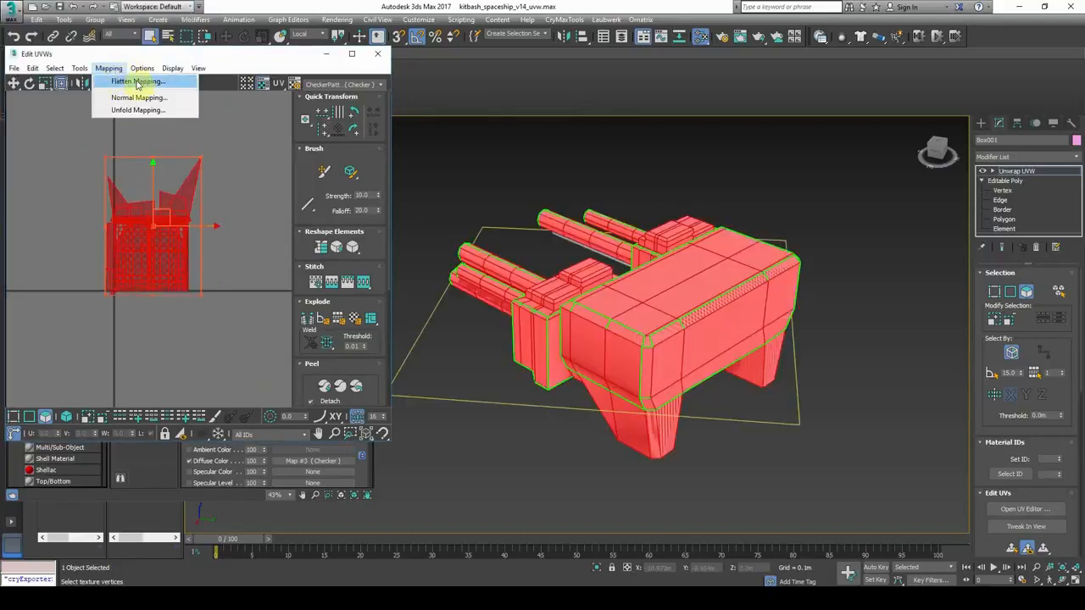
{"action": "left_click", "coordinate": [136, 82]}
{"action": "left_click", "coordinate": [150, 80]}
{"action": "left_click", "coordinate": [164, 160]}
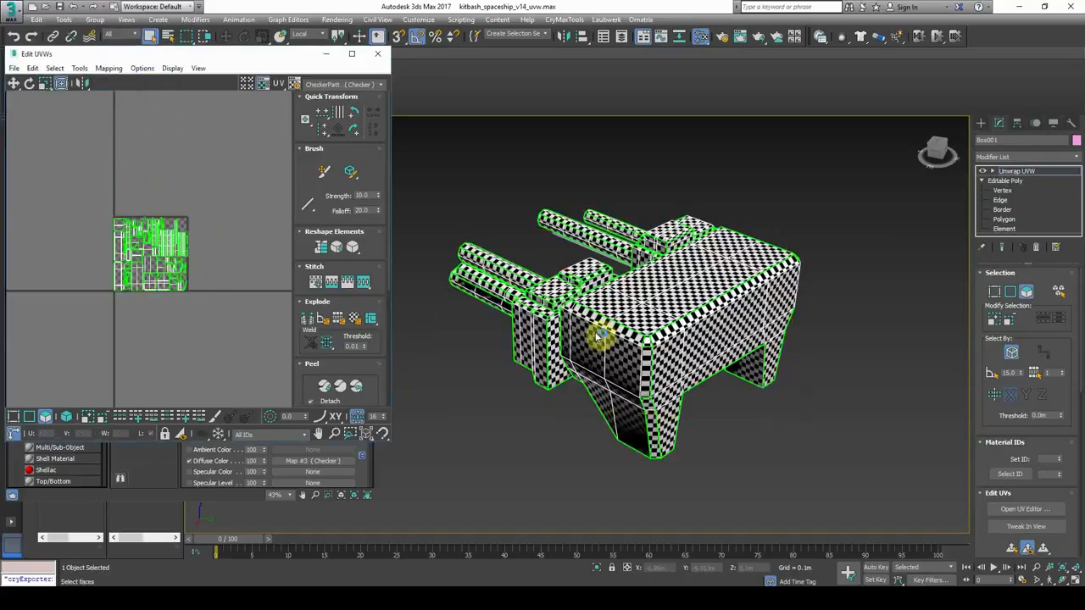
- Examine the checker pattern around the turret and the flattened UV layout
{"action": "scroll", "coordinate": [599, 335], "scroll_direction": "up", "scroll_amount": 4}
{"action": "middle_click_drag", "start_coordinate": [744, 401], "coordinate": [670, 388]}
{"action": "middle_click_drag", "start_coordinate": [790, 272], "coordinate": [760, 397]}
{"action": "scroll", "coordinate": [650, 307], "scroll_direction": "down", "scroll_amount": 3}
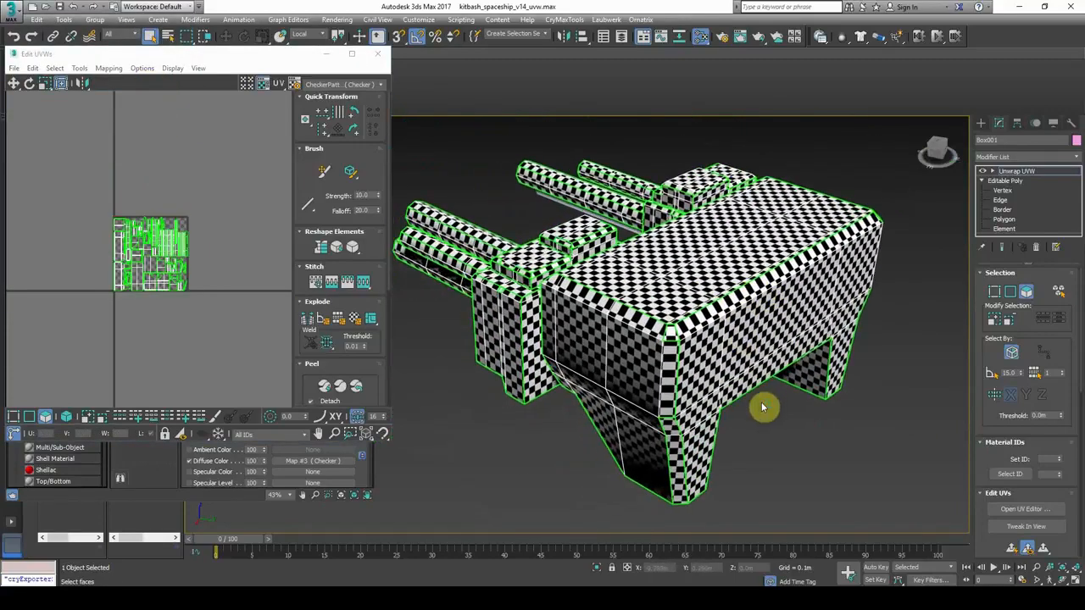
{"action": "middle_click_drag", "start_coordinate": [722, 304], "coordinate": [670, 309]}
{"action": "scroll", "coordinate": [670, 309], "scroll_direction": "up", "scroll_amount": 3}
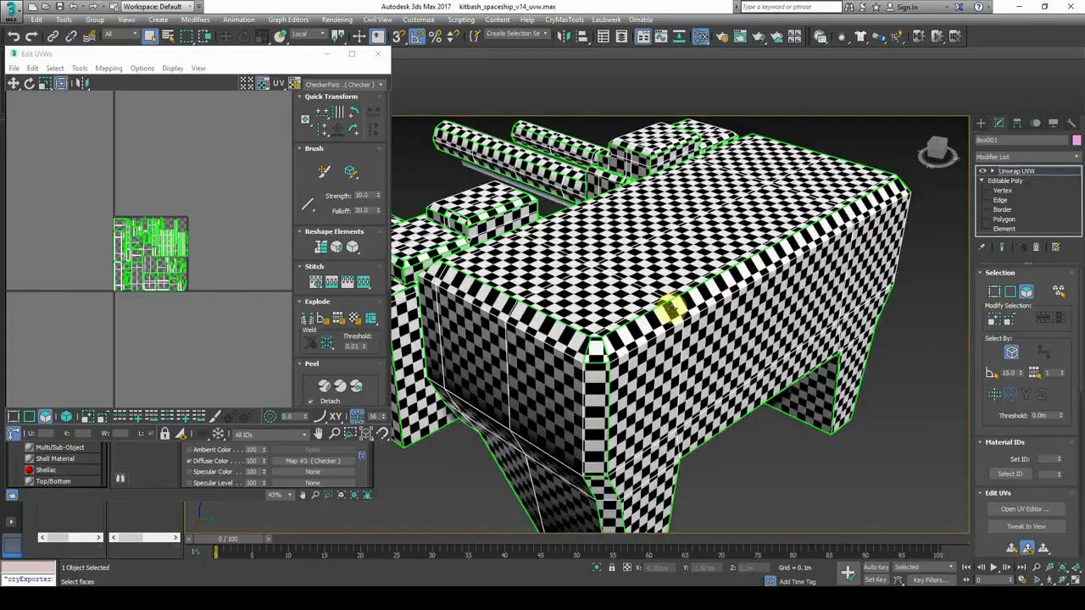
{"action": "middle_click_drag", "start_coordinate": [635, 255], "coordinate": [627, 256]}
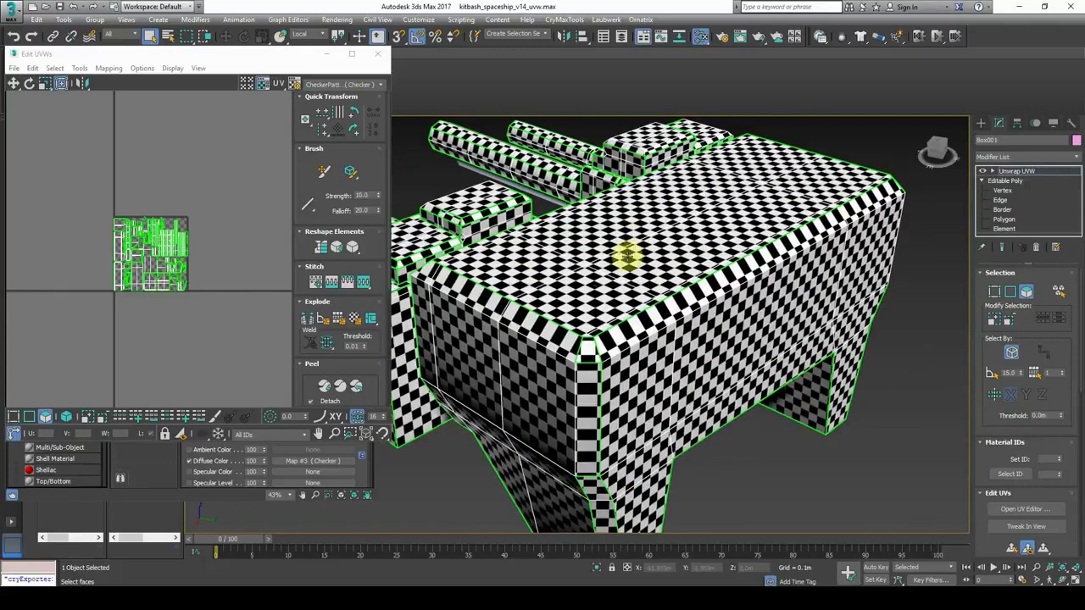
{"action": "scroll", "coordinate": [602, 270], "scroll_direction": "down", "scroll_amount": 4}
{"action": "scroll", "coordinate": [653, 291], "scroll_direction": "up", "scroll_amount": 3}
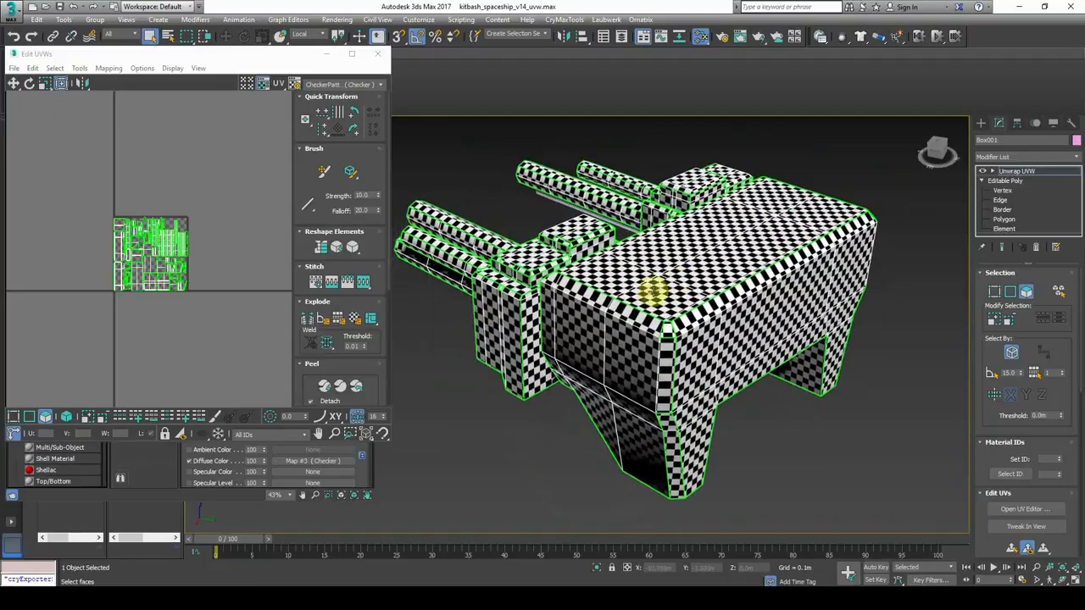
{"action": "middle_click_drag", "start_coordinate": [588, 326], "coordinate": [750, 331], "text": "alt"}
{"action": "middle_click_drag", "start_coordinate": [691, 298], "coordinate": [551, 293], "text": "alt"}
{"action": "scroll", "coordinate": [109, 272], "scroll_direction": "up", "scroll_amount": 5}
{"action": "middle_click_drag", "start_coordinate": [56, 308], "coordinate": [137, 283]}
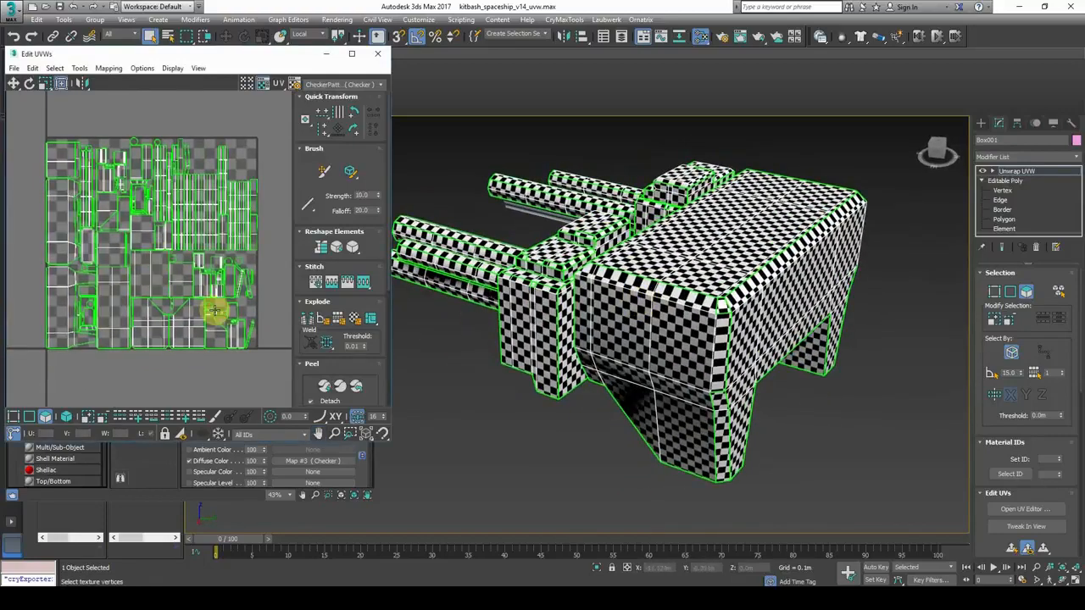
- Select all the faces on top of the turret body for unwrapping
{"action": "middle_click_drag", "start_coordinate": [646, 336], "coordinate": [666, 284], "text": "alt"}
{"action": "left_click", "coordinate": [689, 215]}
{"action": "left_click", "coordinate": [564, 276], "text": "ctrl"}
{"action": "middle_click_drag", "start_coordinate": [564, 276], "coordinate": [576, 258], "text": "alt"}
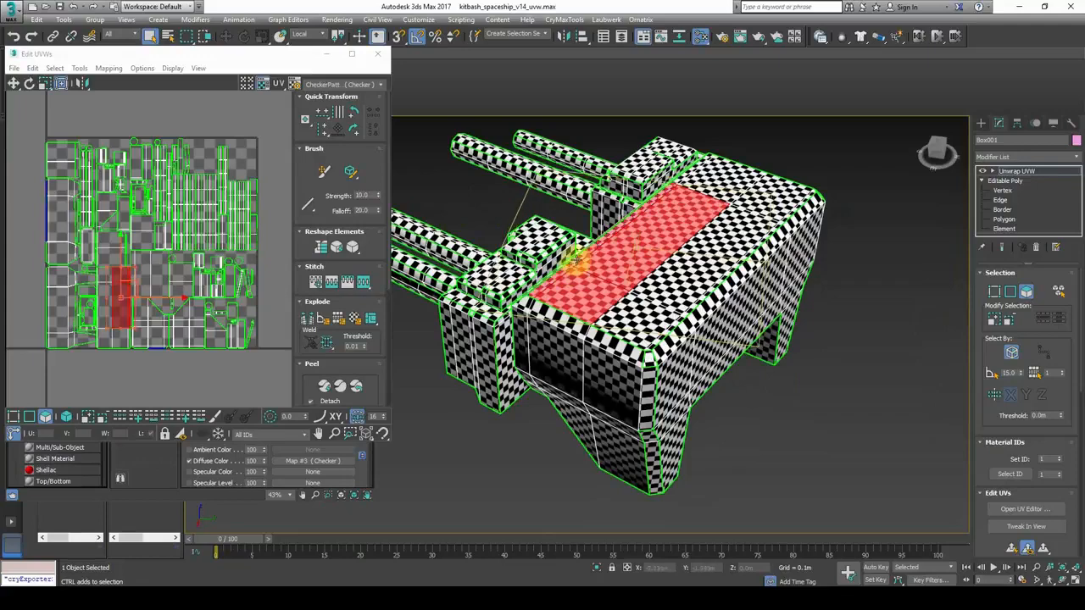
{"action": "left_click", "coordinate": [764, 200], "text": "ctrl"}
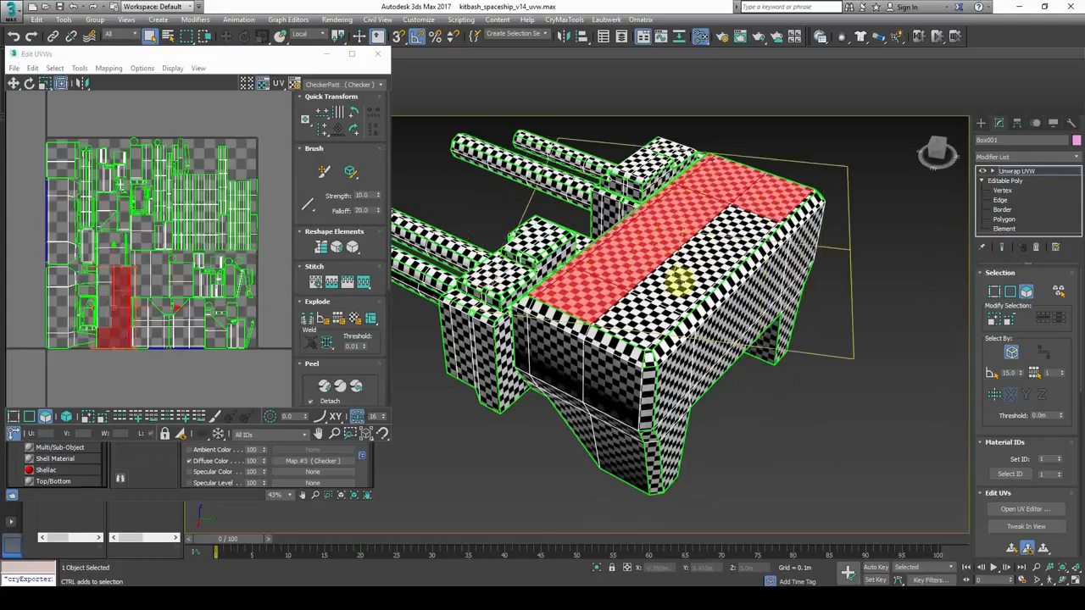
{"action": "left_click", "coordinate": [680, 280], "text": "ctrl"}
- Add the turret body's long side and chamfer faces to the selection and grow it
{"action": "mouse_move", "coordinate": [641, 310]}
{"action": "middle_mouse_down", "text": "alt"}
{"action": "mouse_move", "coordinate": [678, 314]}
{"action": "mouse_move", "coordinate": [625, 315]}
{"action": "middle_mouse_up", "text": "alt"}
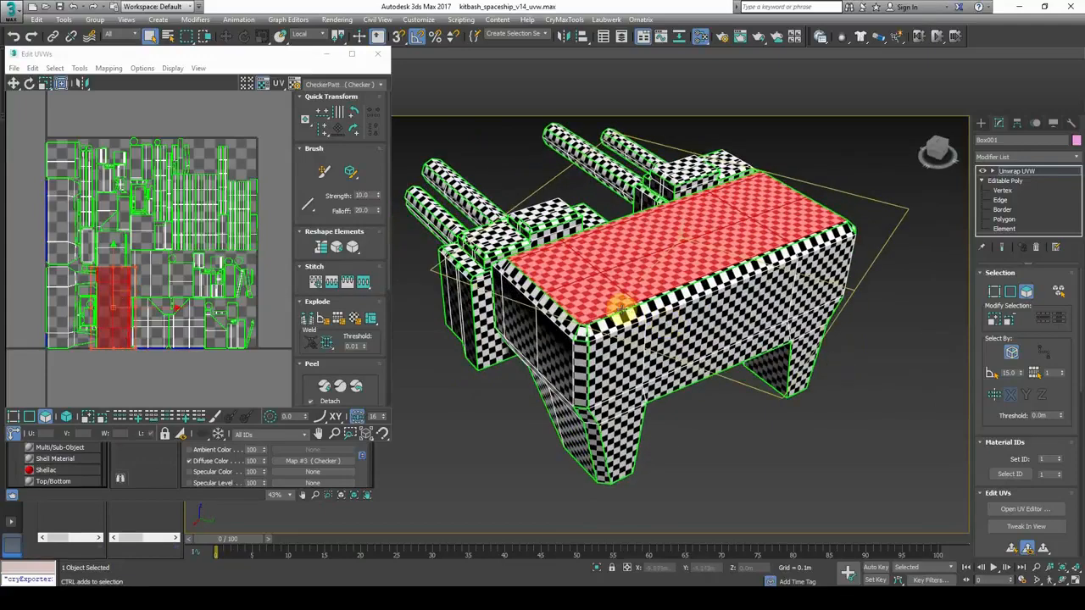
{"action": "left_click", "coordinate": [683, 322], "text": "ctrl"}
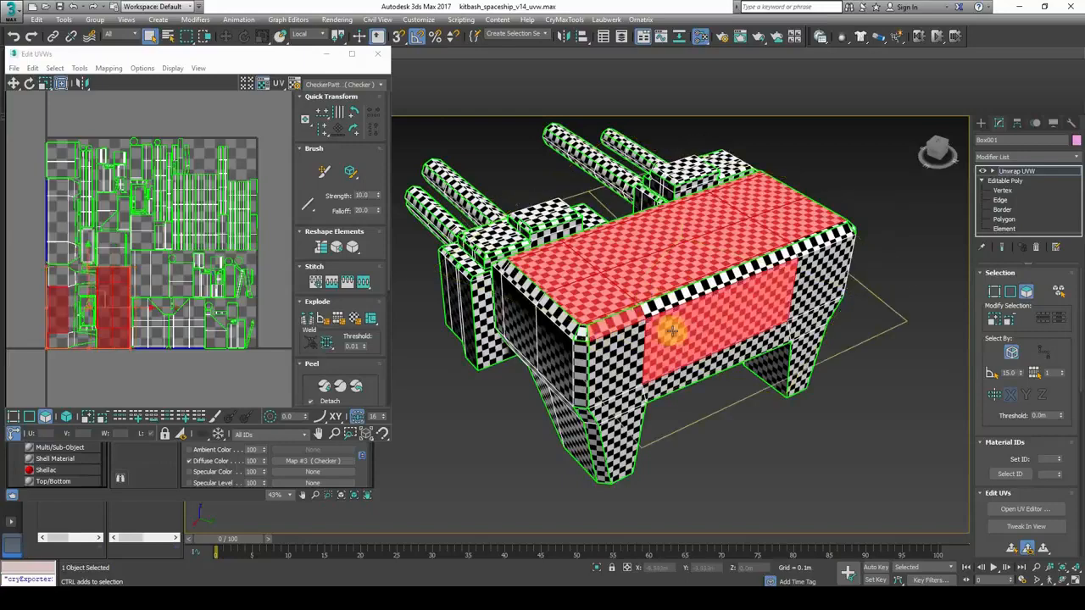
{"action": "middle_click_drag", "start_coordinate": [684, 322], "coordinate": [629, 326], "text": "alt"}
{"action": "left_click", "coordinate": [994, 319]}
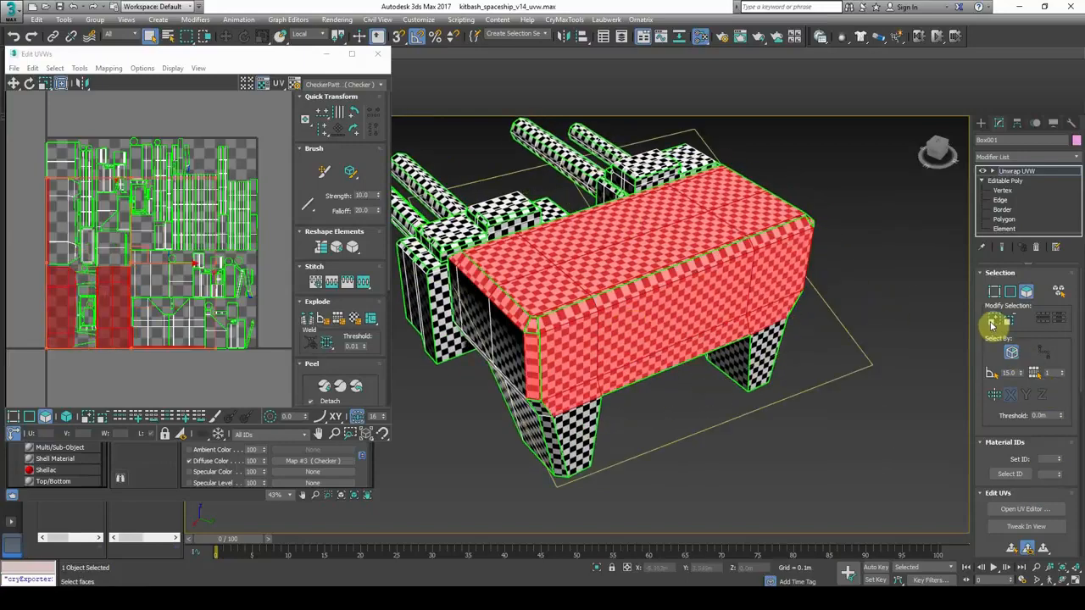
{"action": "left_click", "coordinate": [995, 320]}
- Extend the face selection over the turret body's end faces and the outer leg faces
{"action": "middle_click_drag", "start_coordinate": [101, 268], "coordinate": [127, 262]}
{"action": "middle_click_drag", "start_coordinate": [474, 314], "coordinate": [541, 287], "text": "alt"}
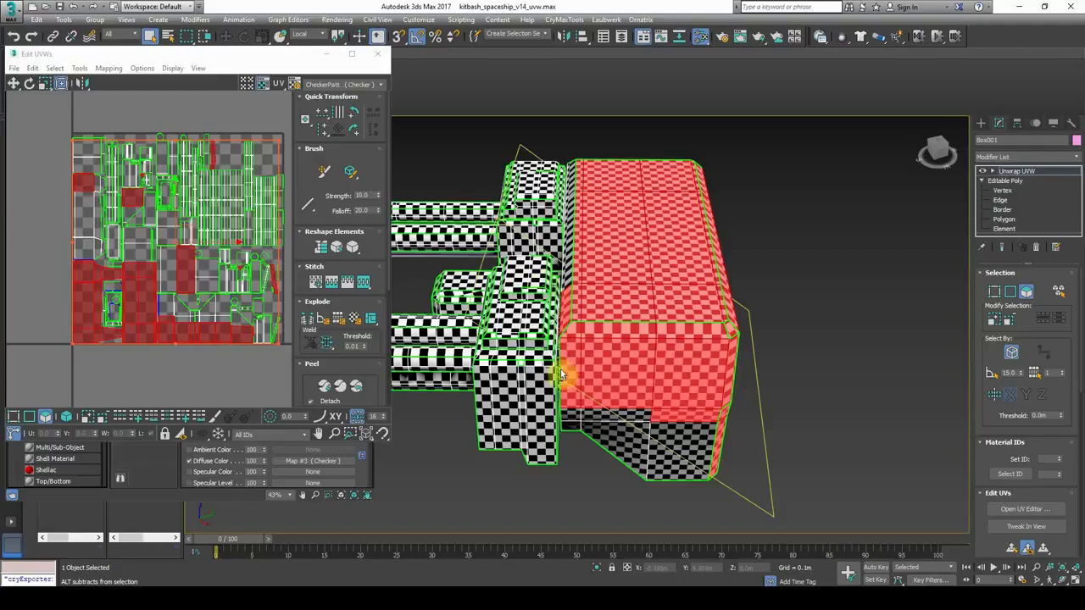
{"action": "middle_click_drag", "start_coordinate": [569, 329], "coordinate": [685, 351], "text": "alt"}
{"action": "middle_click_drag", "start_coordinate": [709, 314], "coordinate": [684, 332], "text": "alt"}
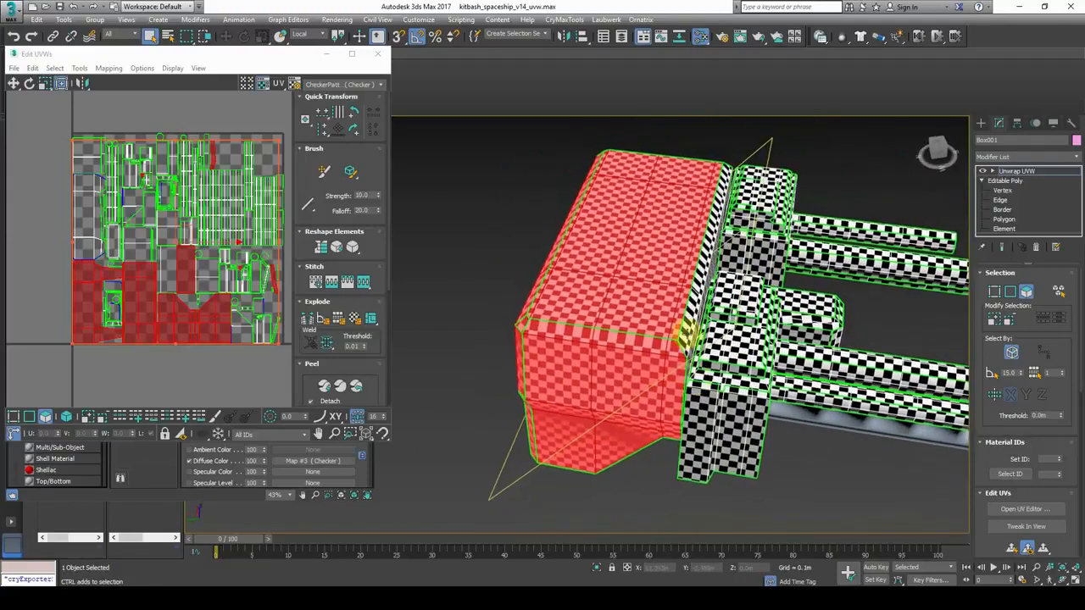
{"action": "middle_click_drag", "start_coordinate": [611, 279], "coordinate": [784, 276], "text": "alt"}
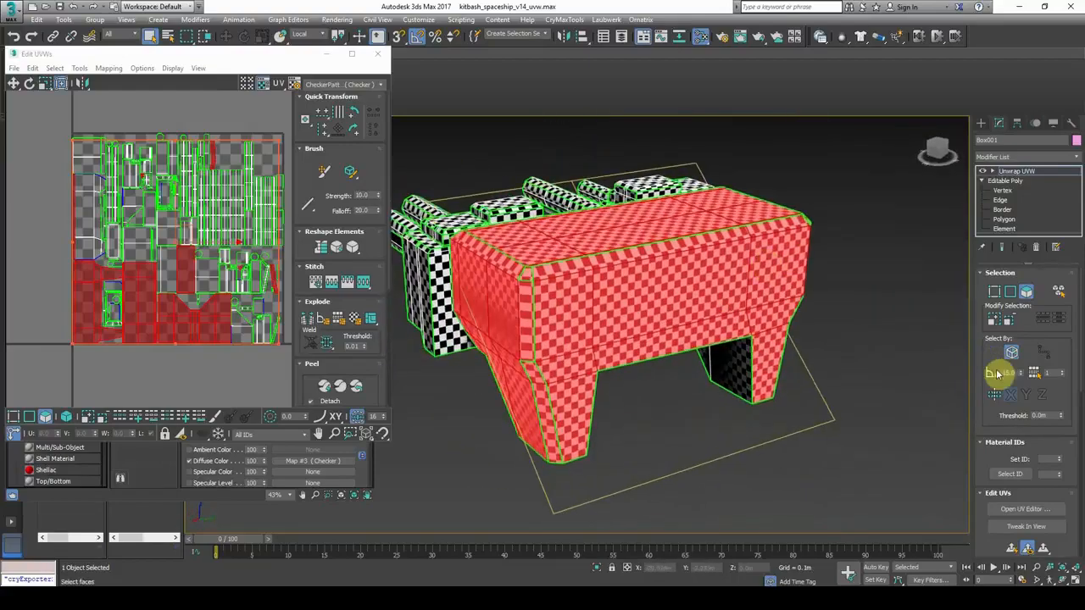
- Apply a planar map to the selected turret body faces
{"action": "scroll", "coordinate": [1000, 371], "scroll_direction": "down", "scroll_amount": 5}
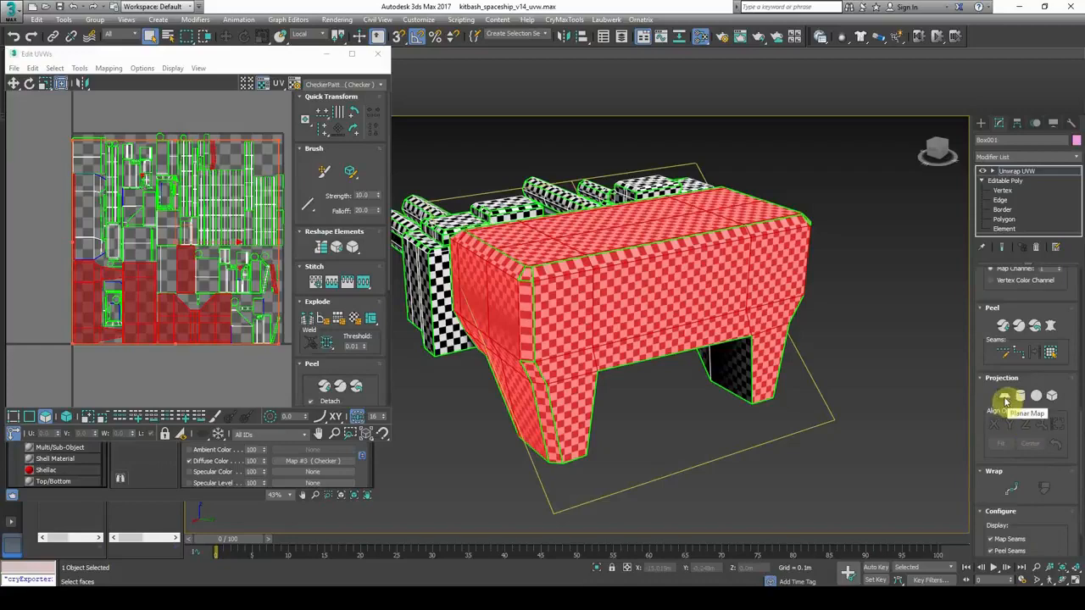
{"action": "left_click", "coordinate": [1004, 397]}
{"action": "left_click", "coordinate": [1005, 397]}
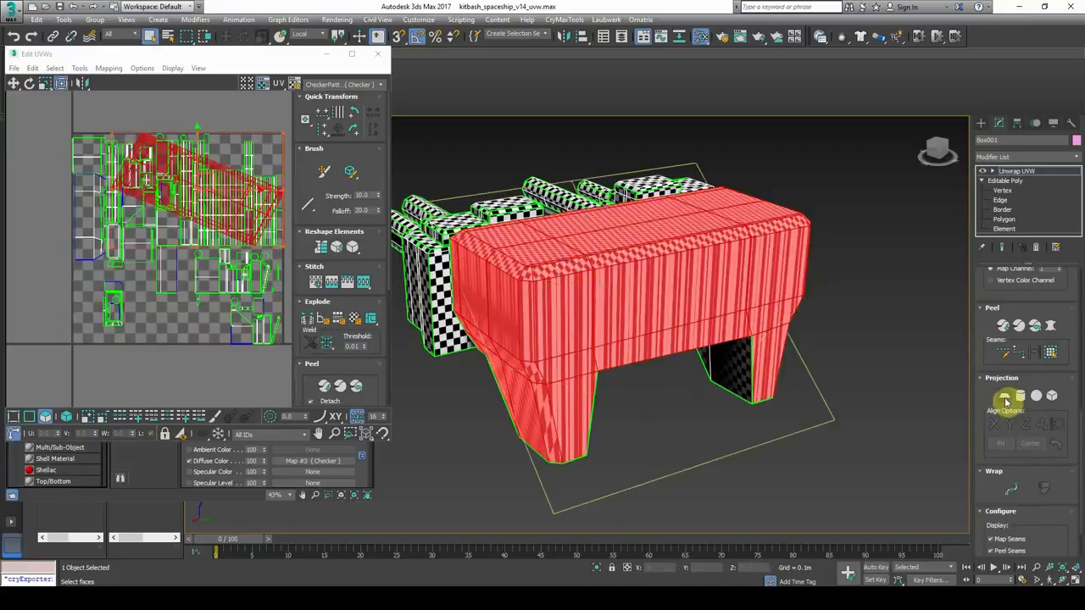
- Move the planar-mapped body shell out of the texture square to the empty area above it
{"action": "middle_click_drag", "start_coordinate": [655, 416], "coordinate": [664, 424]}
{"action": "scroll", "coordinate": [202, 242], "scroll_direction": "down", "scroll_amount": 3}
{"action": "left_click_drag", "start_coordinate": [163, 194], "coordinate": [110, 103]}
{"action": "middle_click_drag", "start_coordinate": [111, 145], "coordinate": [144, 233]}
{"action": "left_click_drag", "start_coordinate": [143, 232], "coordinate": [125, 174]}
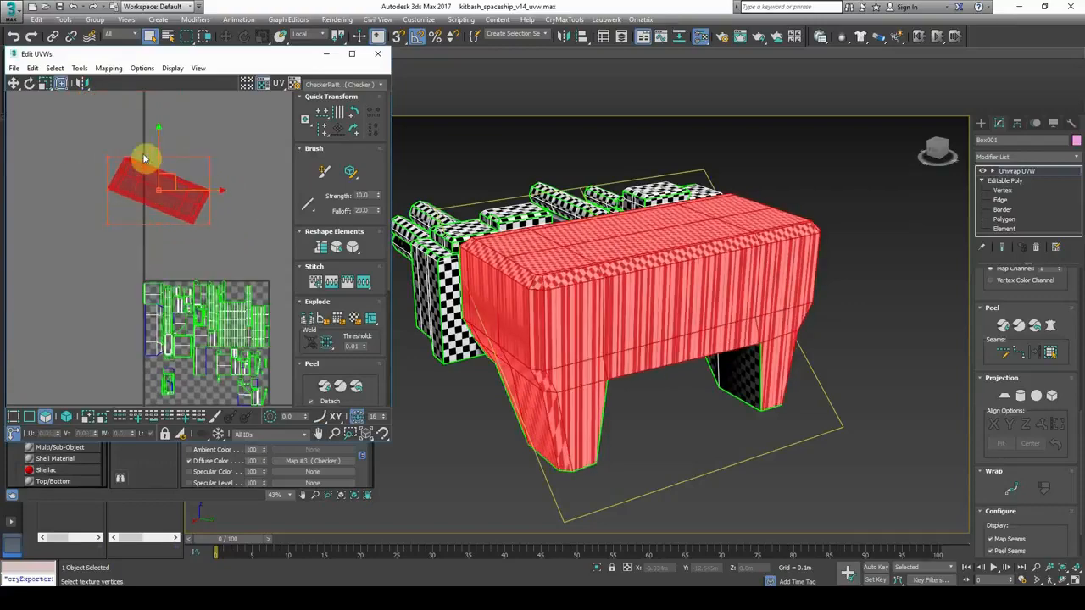
- Reselect the whole planar-mapped shell and examine the checker pattern on the turret body's long side
{"action": "scroll", "coordinate": [173, 178], "scroll_direction": "up", "scroll_amount": 3}
{"action": "middle_click_drag", "start_coordinate": [136, 231], "coordinate": [155, 241]}
{"action": "left_click", "coordinate": [146, 291]}
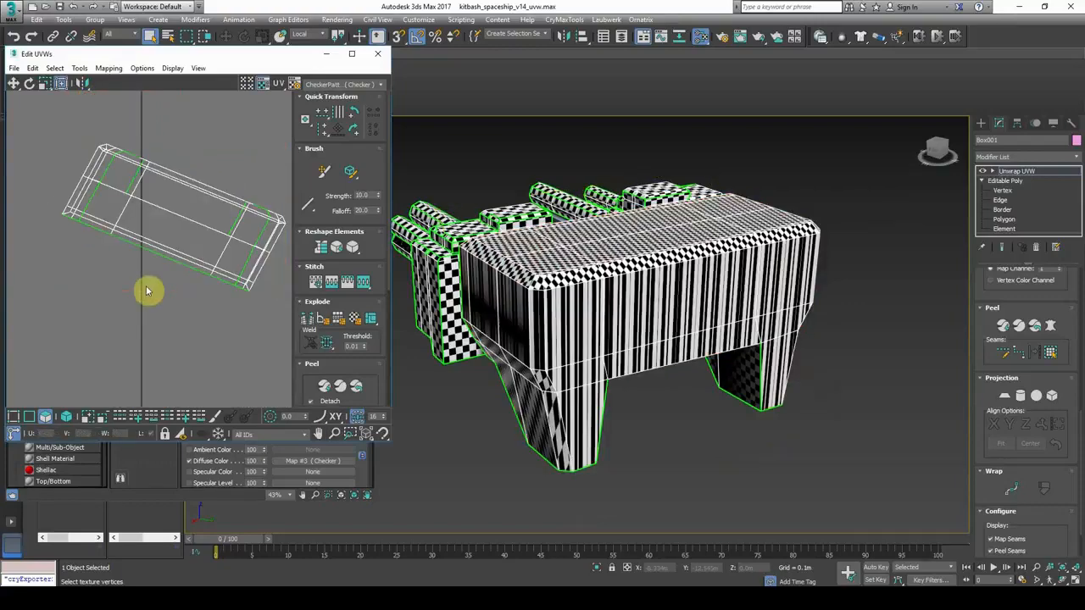
{"action": "left_click_drag", "start_coordinate": [46, 139], "coordinate": [293, 312]}
{"action": "mouse_move", "coordinate": [586, 343]}
{"action": "middle_mouse_down", "text": "alt"}
{"action": "mouse_move", "coordinate": [637, 358]}
{"action": "mouse_move", "coordinate": [584, 342]}
{"action": "middle_mouse_up", "text": "alt"}
{"action": "scroll", "coordinate": [598, 336], "scroll_direction": "up", "scroll_amount": 5}
{"action": "scroll", "coordinate": [657, 247], "scroll_direction": "down", "scroll_amount": 5}
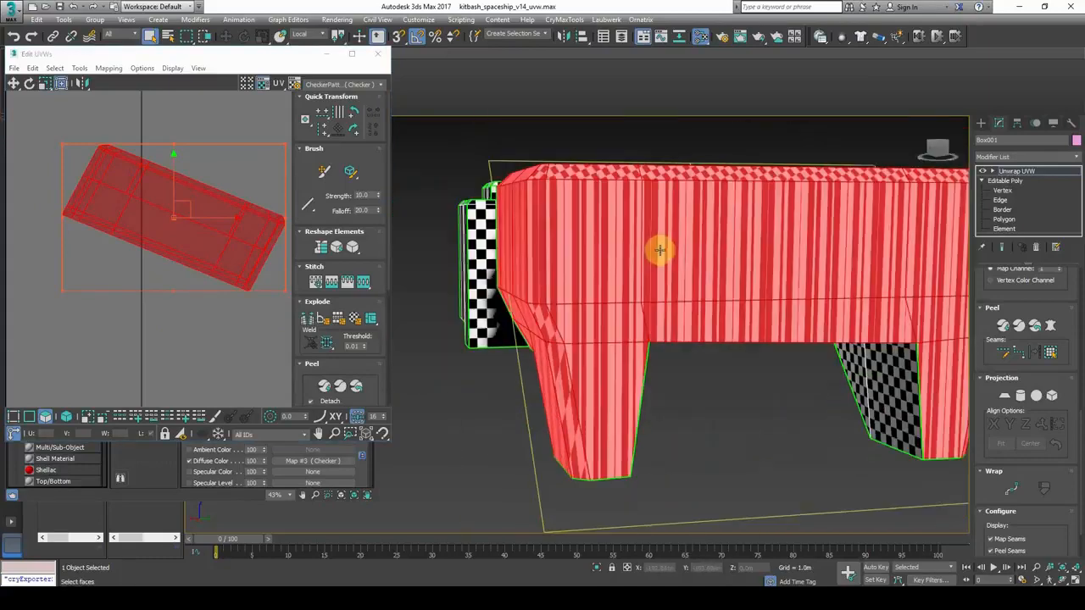
- Apply Quick Peel to the planar-mapped turret body shell
{"action": "middle_click_drag", "start_coordinate": [656, 247], "coordinate": [680, 326], "text": "alt"}
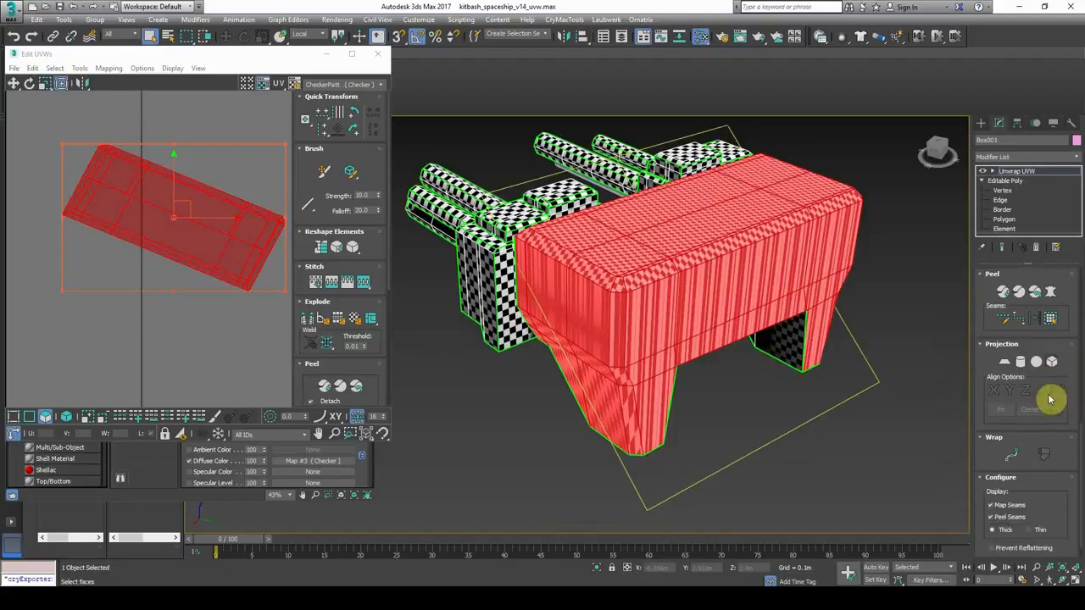
{"action": "scroll", "coordinate": [1018, 378], "scroll_direction": "up", "scroll_amount": 2}
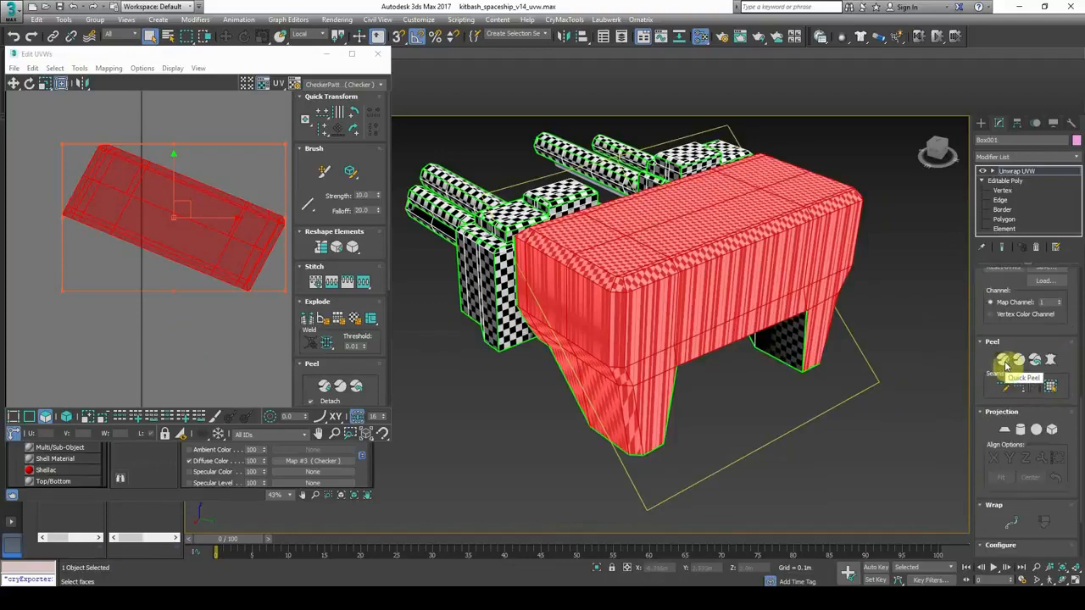
{"action": "left_click", "coordinate": [1005, 362]}
{"action": "scroll", "coordinate": [259, 300], "scroll_direction": "down", "scroll_amount": 5}
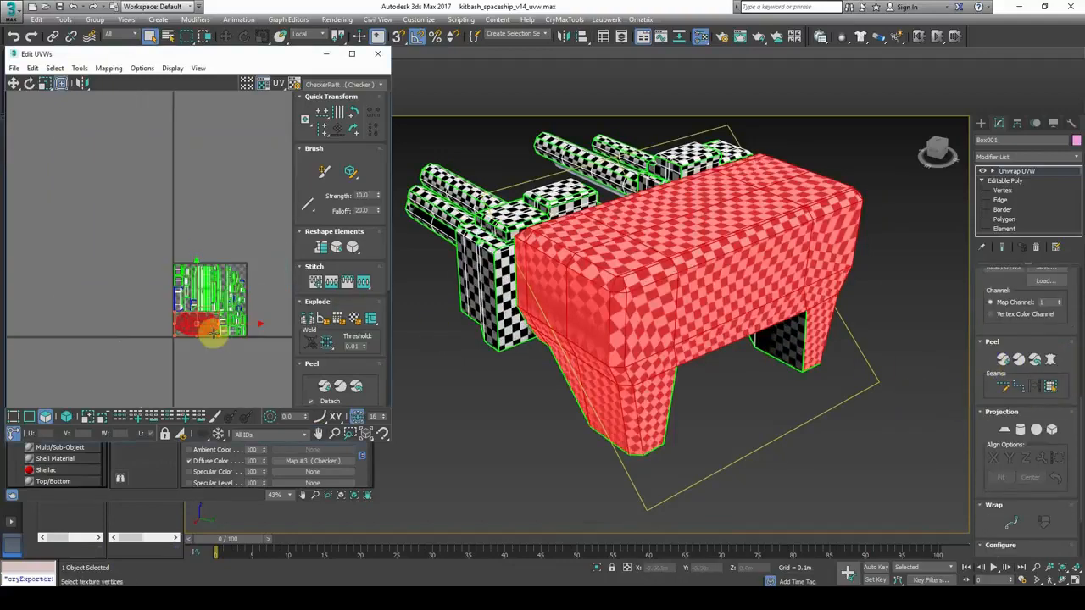
- Move the peeled body shell out of the packed layout into the empty area above it and deselect it
{"action": "scroll", "coordinate": [213, 322], "scroll_direction": "up", "scroll_amount": 5}
{"action": "left_click_drag", "start_coordinate": [181, 315], "coordinate": [160, 133]}
{"action": "scroll", "coordinate": [189, 317], "scroll_direction": "down", "scroll_amount": 5}
{"action": "scroll", "coordinate": [163, 136], "scroll_direction": "up", "scroll_amount": 5}
{"action": "left_click", "coordinate": [153, 291]}
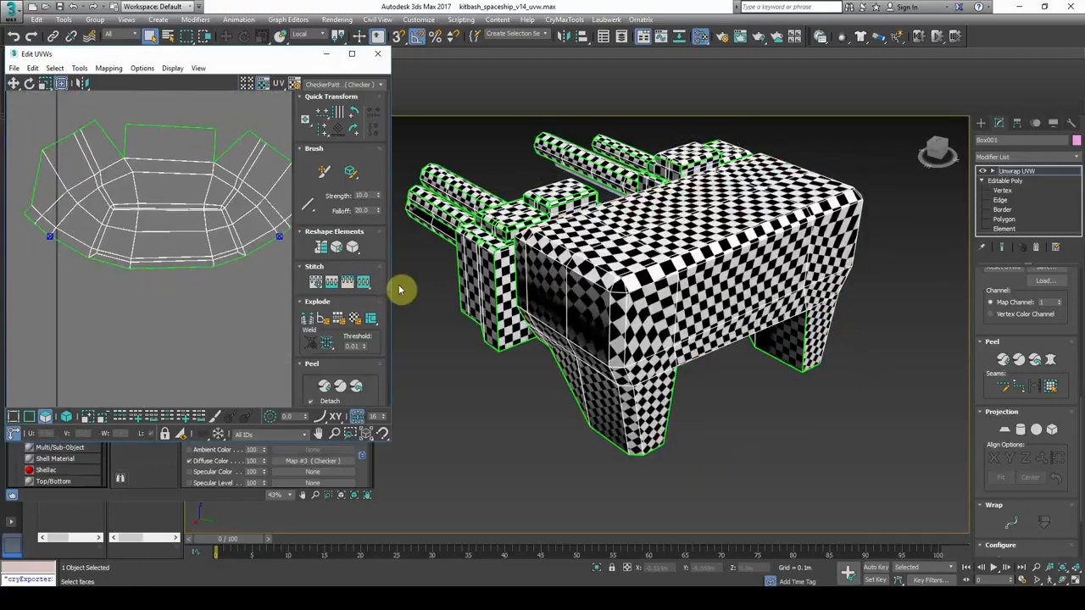
- Widen the UV editor window and examine the checker pattern around the turret body's near leg
{"action": "left_click_drag", "start_coordinate": [400, 284], "coordinate": [468, 284]}
{"action": "left_click_drag", "start_coordinate": [61, 165], "coordinate": [344, 359]}
{"action": "left_click", "coordinate": [720, 457]}
{"action": "middle_click_drag", "start_coordinate": [720, 374], "coordinate": [663, 368], "text": "alt"}
{"action": "middle_click_drag", "start_coordinate": [664, 368], "coordinate": [750, 390]}
{"action": "scroll", "coordinate": [790, 380], "scroll_direction": "up", "scroll_amount": 6}
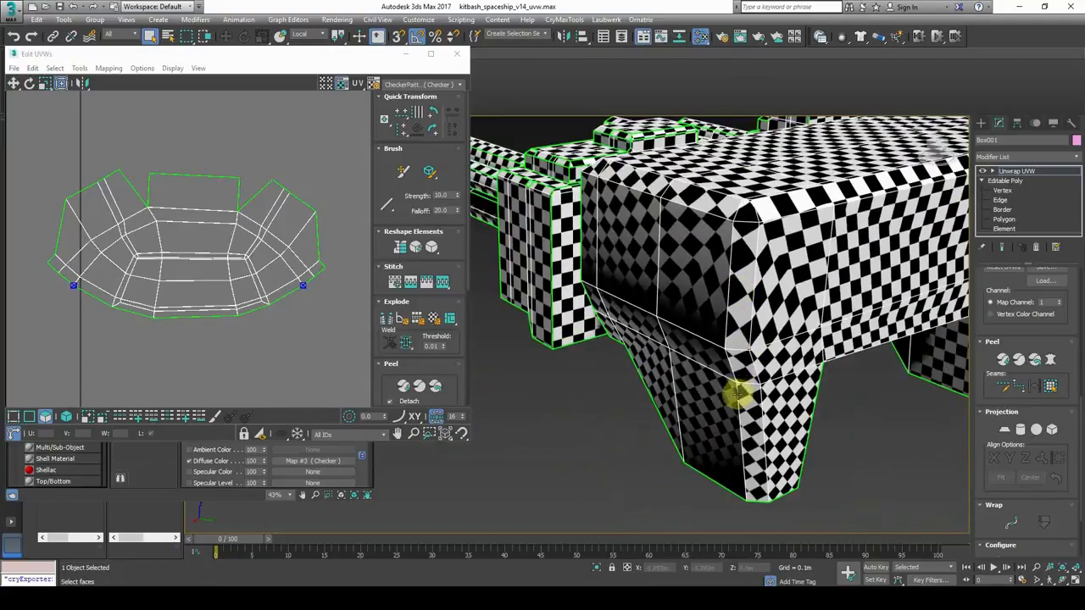
- Convert the edges where the near leg meets the body's long side into peel seams
{"action": "left_click", "coordinate": [1001, 175]}
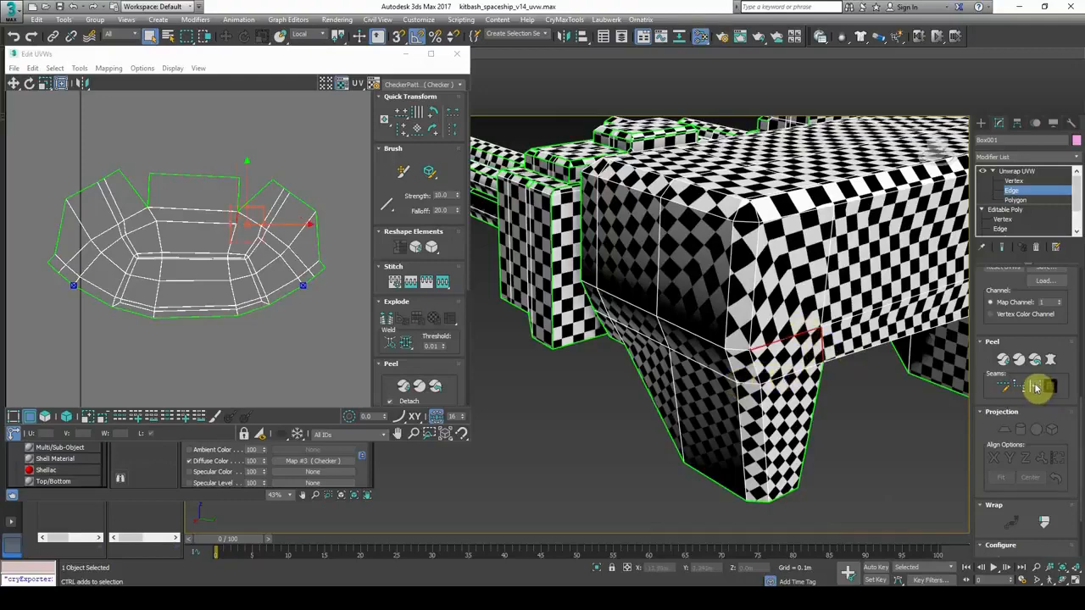
{"action": "left_click", "coordinate": [1035, 387]}
{"action": "middle_click_drag", "start_coordinate": [864, 373], "coordinate": [823, 368]}
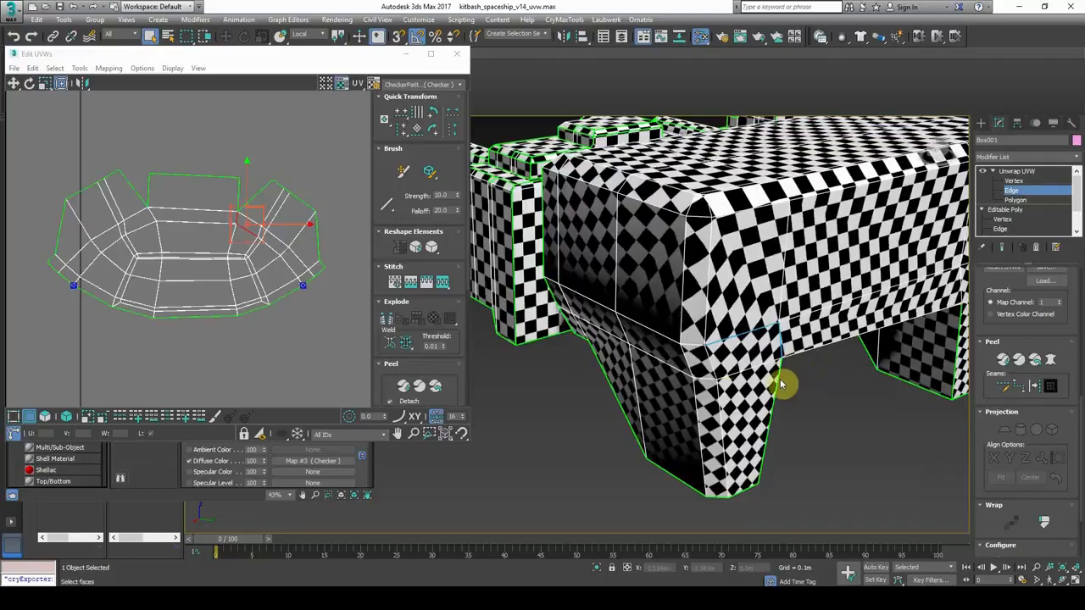
- Try Quick Peel with a seam down the body's vertical corner to the near leg's tip, and undo it
{"action": "left_click", "coordinate": [695, 406]}
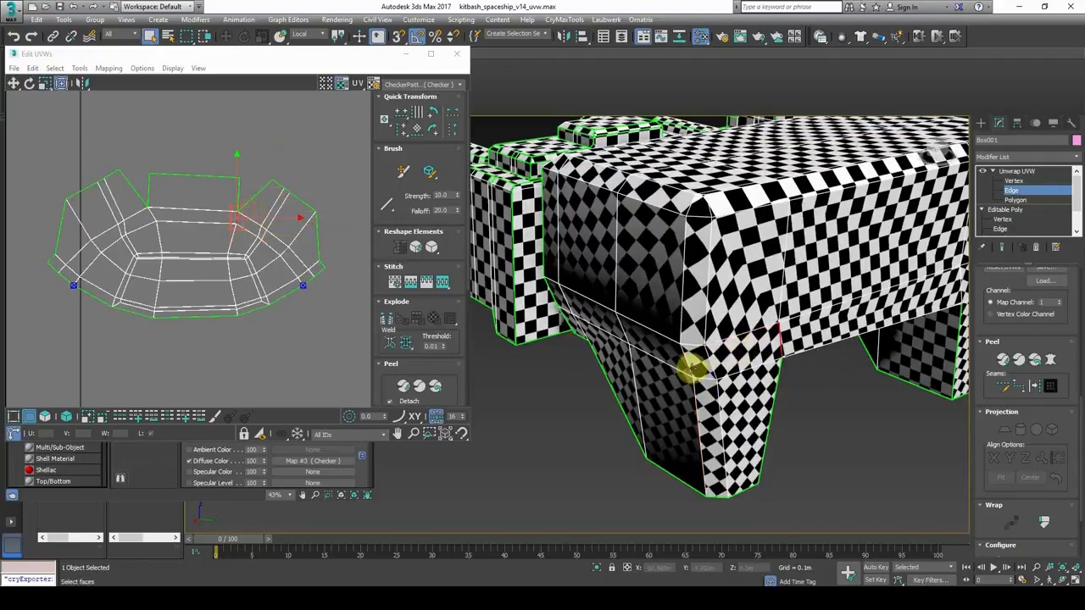
{"action": "left_click", "coordinate": [1002, 359]}
{"action": "left_click", "coordinate": [856, 408]}
{"action": "scroll", "coordinate": [773, 373], "scroll_direction": "down", "scroll_amount": 3}
{"action": "middle_click_drag", "start_coordinate": [772, 373], "coordinate": [827, 352], "text": "alt"}
{"action": "scroll", "coordinate": [843, 302], "scroll_direction": "up", "scroll_amount": 3}
{"action": "scroll", "coordinate": [842, 302], "scroll_direction": "down", "scroll_amount": 3}
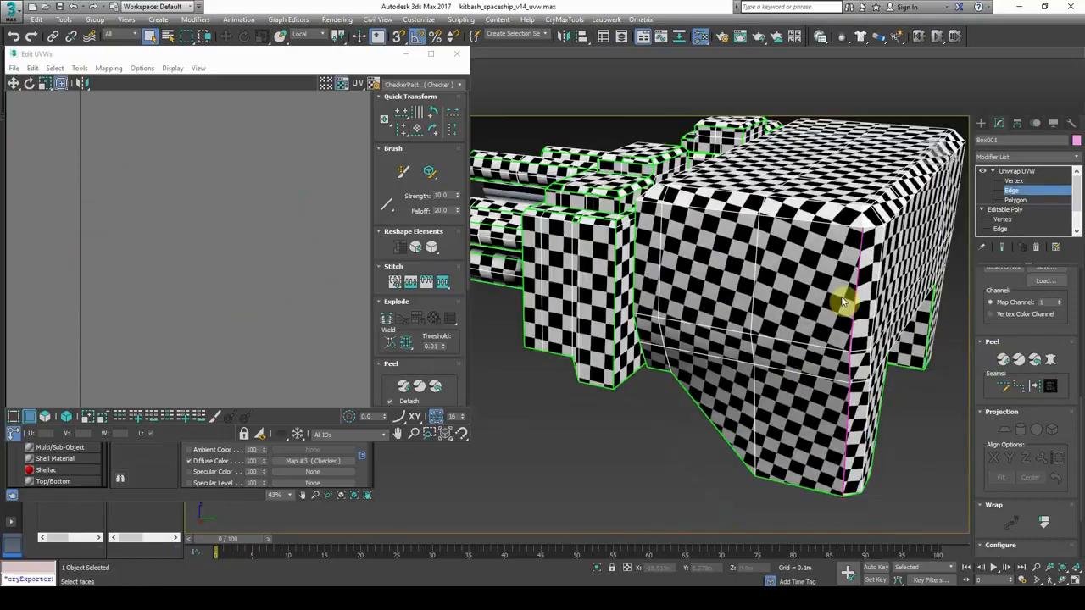
{"action": "key", "text": "ctrl+z"}
{"action": "scroll", "coordinate": [843, 302], "scroll_direction": "down", "scroll_amount": 3}
{"action": "middle_click_drag", "start_coordinate": [843, 302], "coordinate": [810, 286], "text": "alt"}
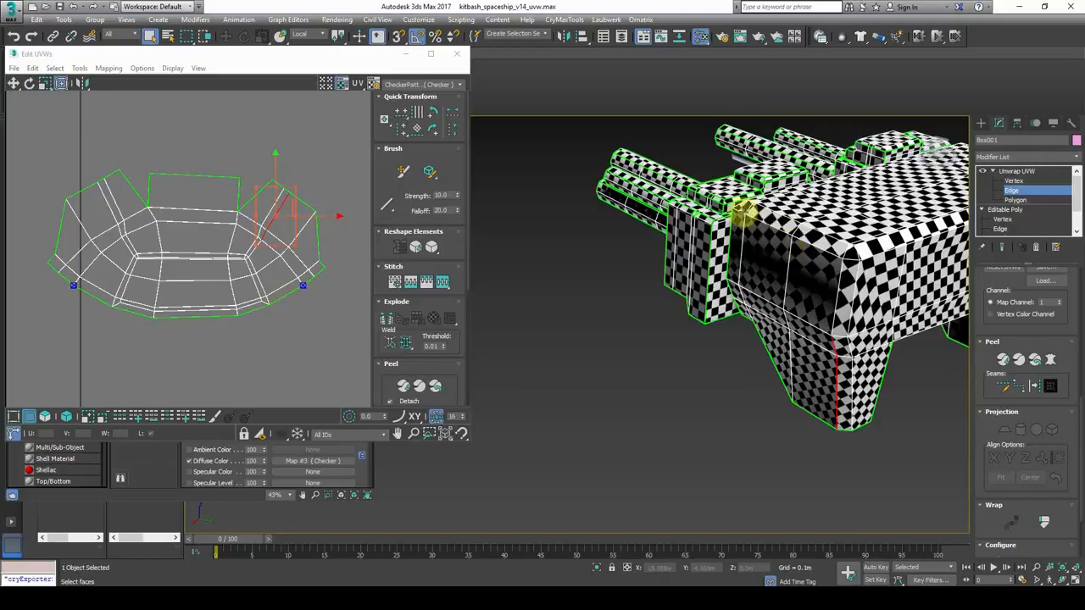
- Try Quick Peel with a seam along the upper edge of the turret body's end face
{"action": "left_click", "coordinate": [805, 236]}
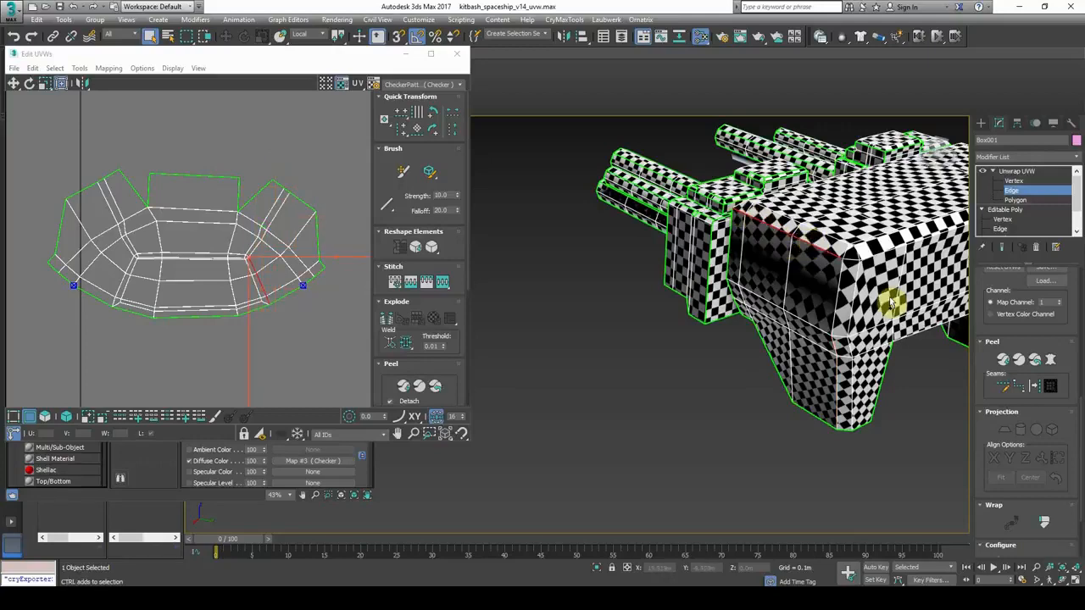
{"action": "left_click", "coordinate": [1034, 389]}
{"action": "left_click", "coordinate": [1002, 362]}
{"action": "middle_click_drag", "start_coordinate": [907, 354], "coordinate": [778, 389]}
{"action": "middle_click_drag", "start_coordinate": [259, 294], "coordinate": [279, 297]}
{"action": "left_click", "coordinate": [283, 340]}
- Select the vertical corner edges running down to both leg tips and convert them into peel seams
{"action": "left_click", "coordinate": [640, 309]}
{"action": "scroll", "coordinate": [259, 239], "scroll_direction": "up", "scroll_amount": 5}
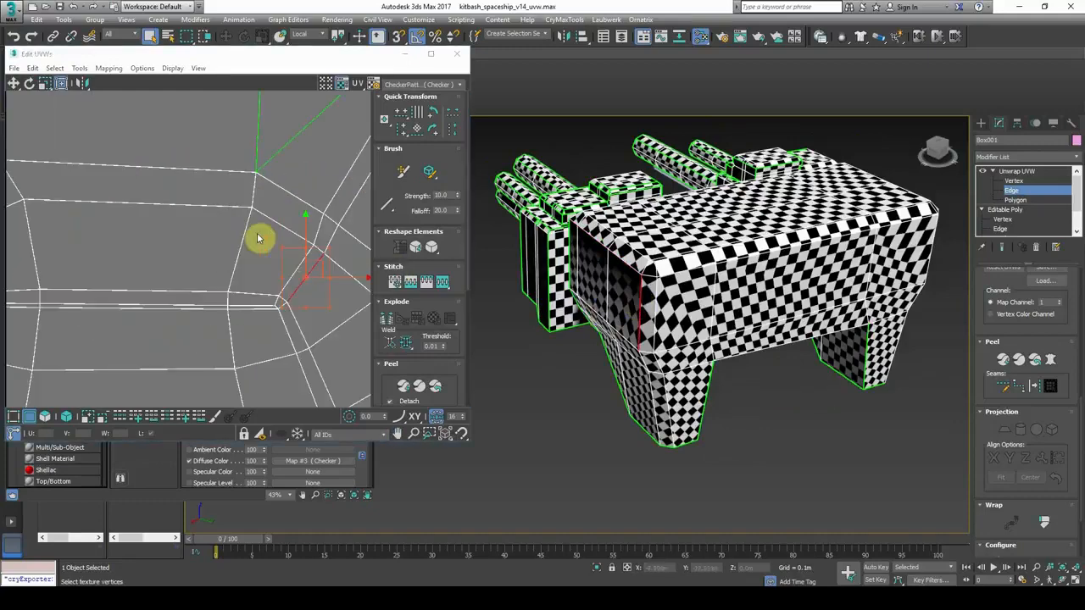
{"action": "left_click", "coordinate": [243, 243]}
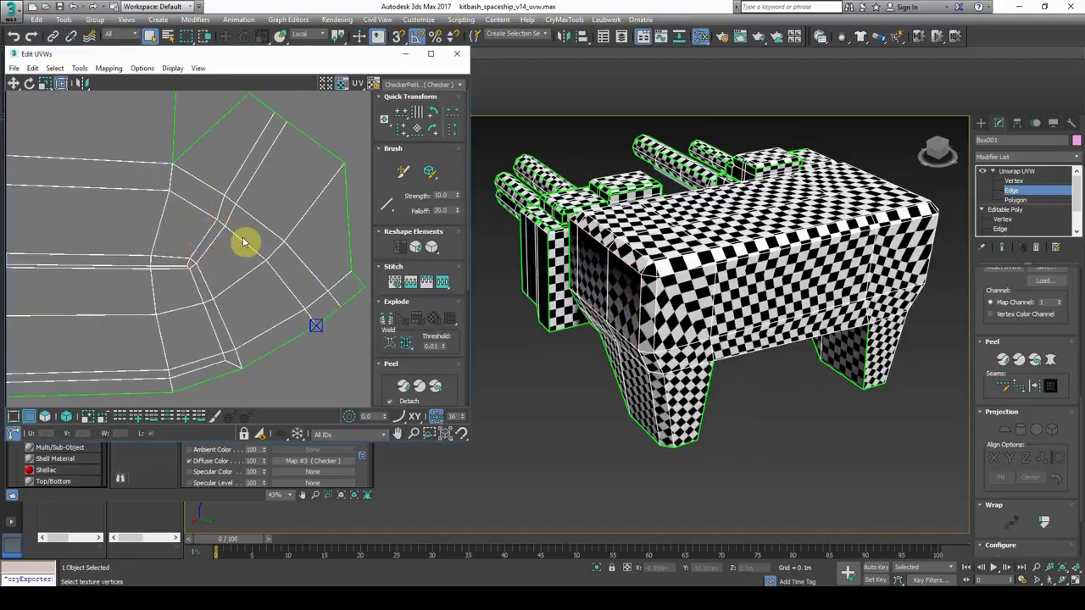
{"action": "left_click", "coordinate": [246, 189]}
{"action": "scroll", "coordinate": [213, 279], "scroll_direction": "down", "scroll_amount": 3}
{"action": "middle_click_drag", "start_coordinate": [211, 278], "coordinate": [319, 287]}
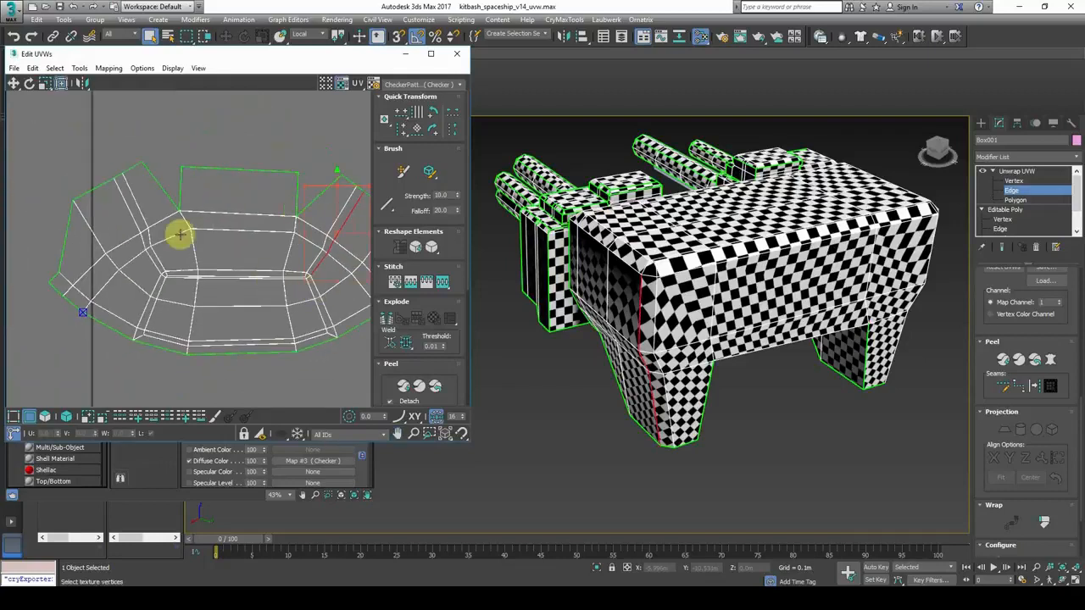
{"action": "left_click", "coordinate": [141, 217], "text": "ctrl"}
{"action": "middle_click_drag", "start_coordinate": [212, 267], "coordinate": [175, 260]}
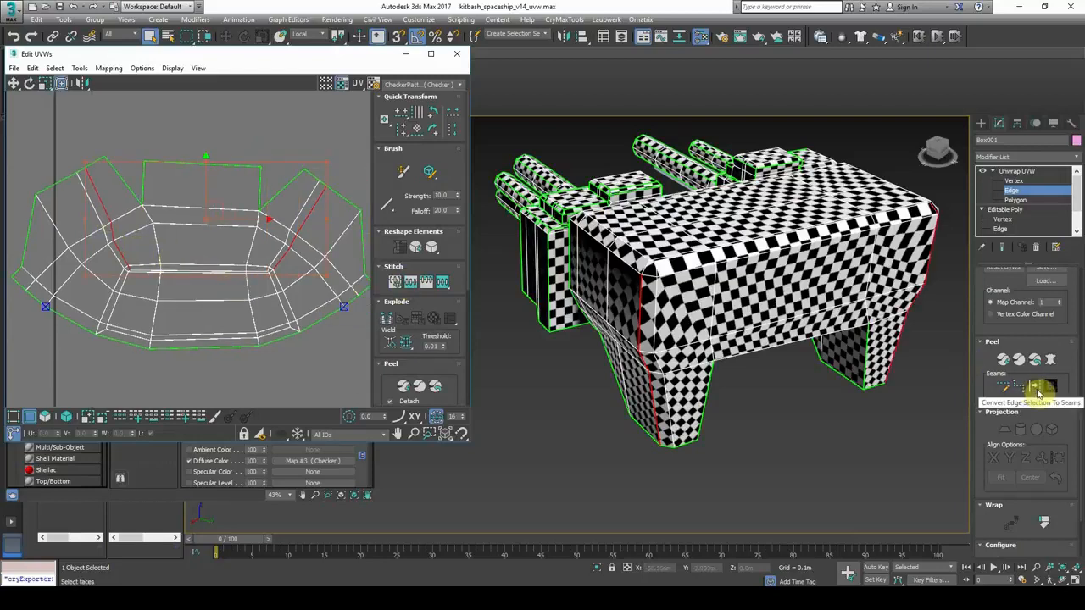
{"action": "left_click", "coordinate": [1038, 389]}
{"action": "middle_click_drag", "start_coordinate": [834, 389], "coordinate": [761, 381], "text": "alt"}
{"action": "left_click", "coordinate": [760, 381]}
{"action": "scroll", "coordinate": [660, 331], "scroll_direction": "up", "scroll_amount": 2}
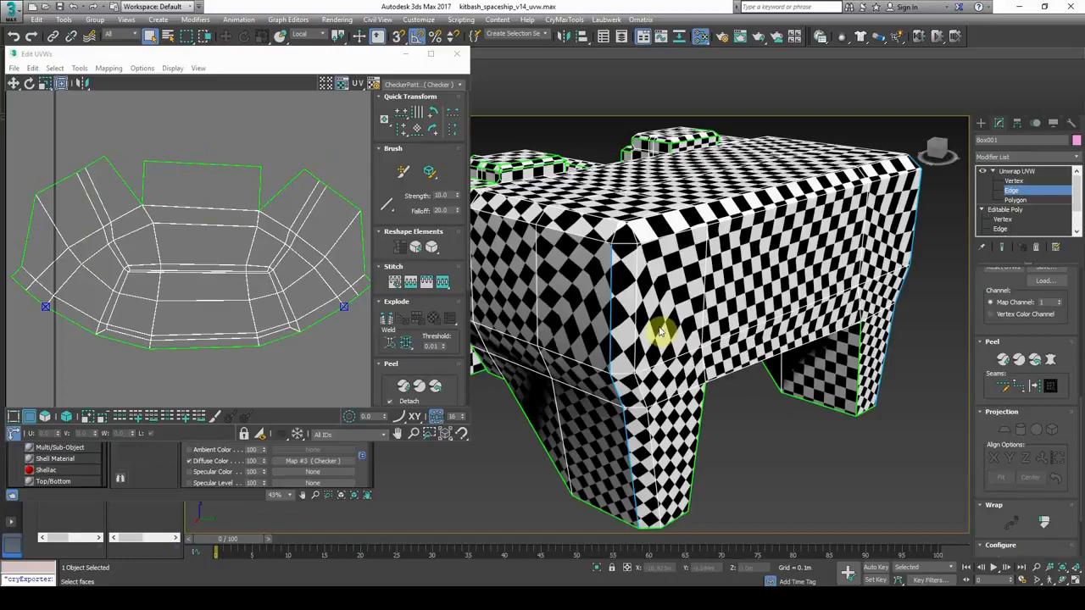
- Convert the edge between the body's long side and the recessed underside into a seam and apply Quick Peel
{"action": "scroll", "coordinate": [660, 332], "scroll_direction": "down", "scroll_amount": 1}
{"action": "middle_click_drag", "start_coordinate": [664, 333], "coordinate": [738, 308], "text": "alt"}
{"action": "scroll", "coordinate": [731, 316], "scroll_direction": "up", "scroll_amount": 2}
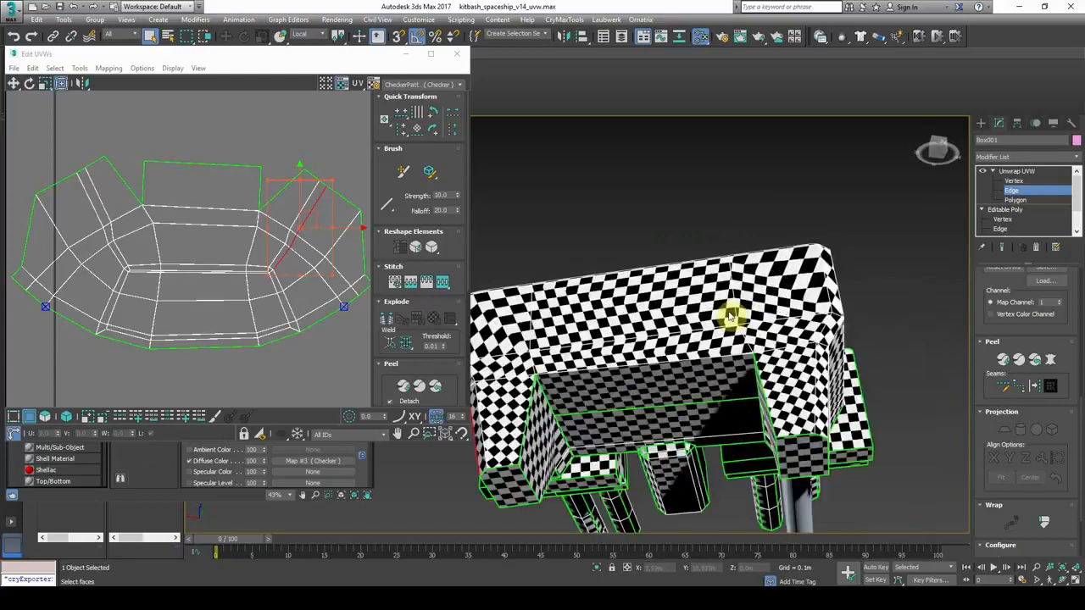
{"action": "scroll", "coordinate": [731, 316], "scroll_direction": "up", "scroll_amount": 2}
{"action": "middle_click_drag", "start_coordinate": [680, 388], "coordinate": [964, 387], "text": "alt"}
{"action": "left_click", "coordinate": [1032, 385]}
{"action": "left_click", "coordinate": [1005, 363]}
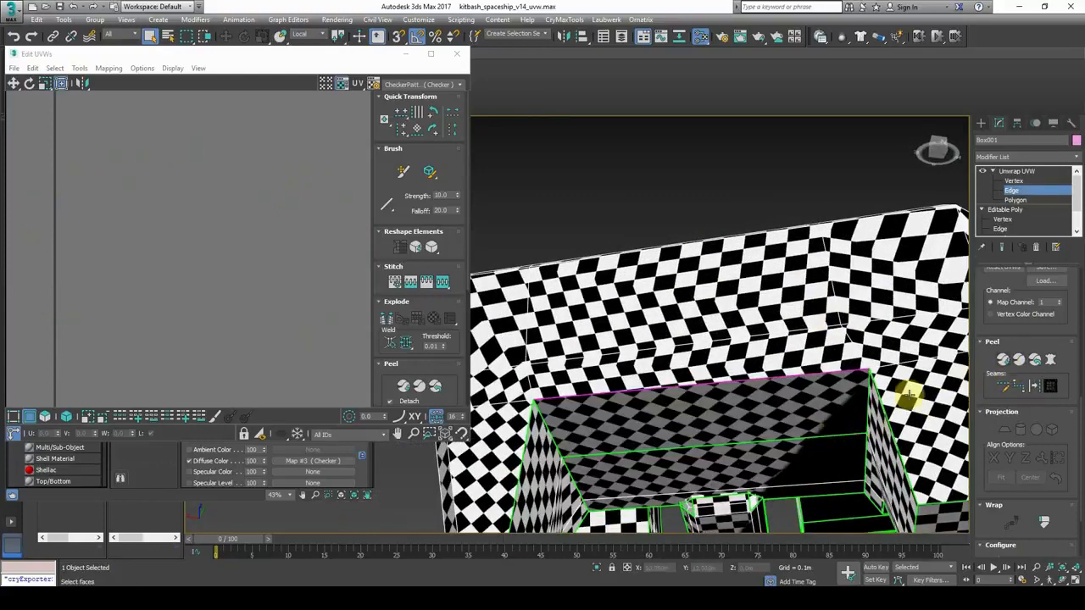
- Select the recessed underside faces between the legs, planar-map them and apply Quick Peel
{"action": "left_click", "coordinate": [1015, 200]}
{"action": "left_click", "coordinate": [747, 479]}
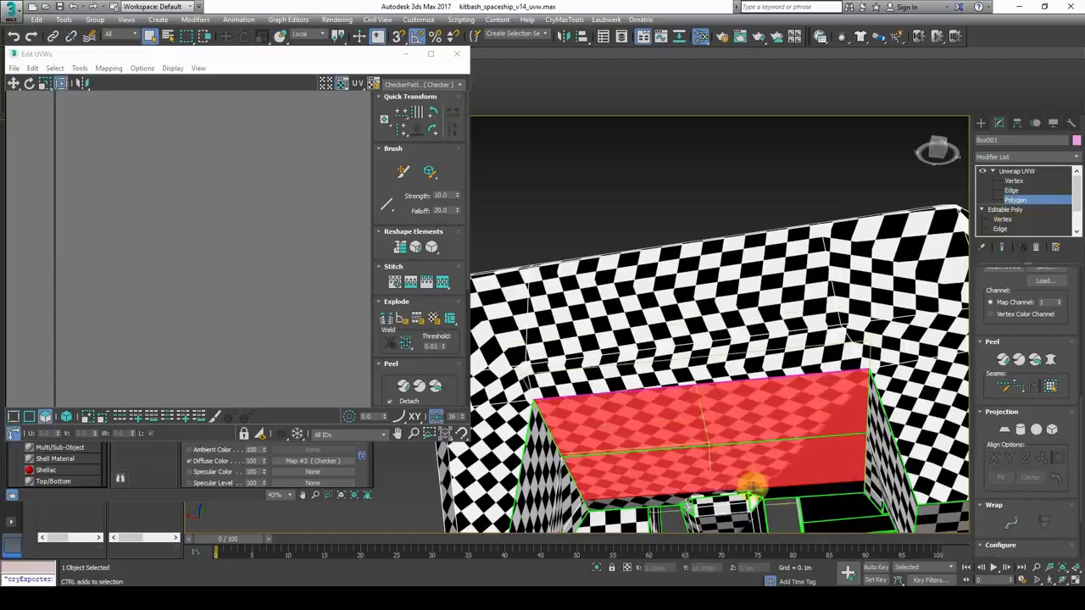
{"action": "scroll", "coordinate": [1009, 424], "scroll_direction": "down", "scroll_amount": 1}
{"action": "left_click", "coordinate": [1007, 413]}
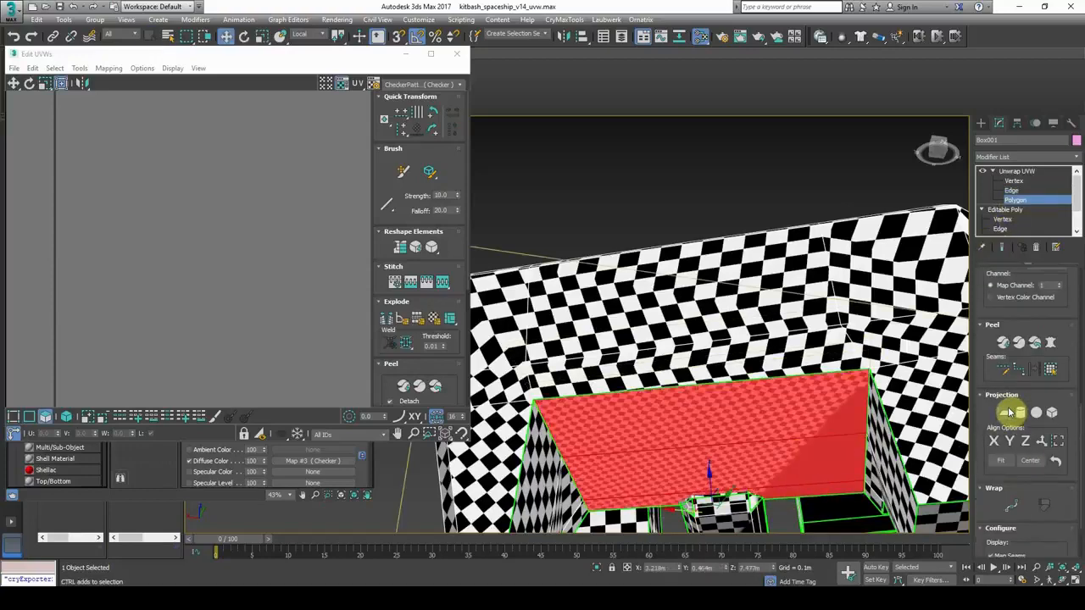
{"action": "left_click", "coordinate": [1007, 413]}
{"action": "scroll", "coordinate": [826, 395], "scroll_direction": "down", "scroll_amount": 3}
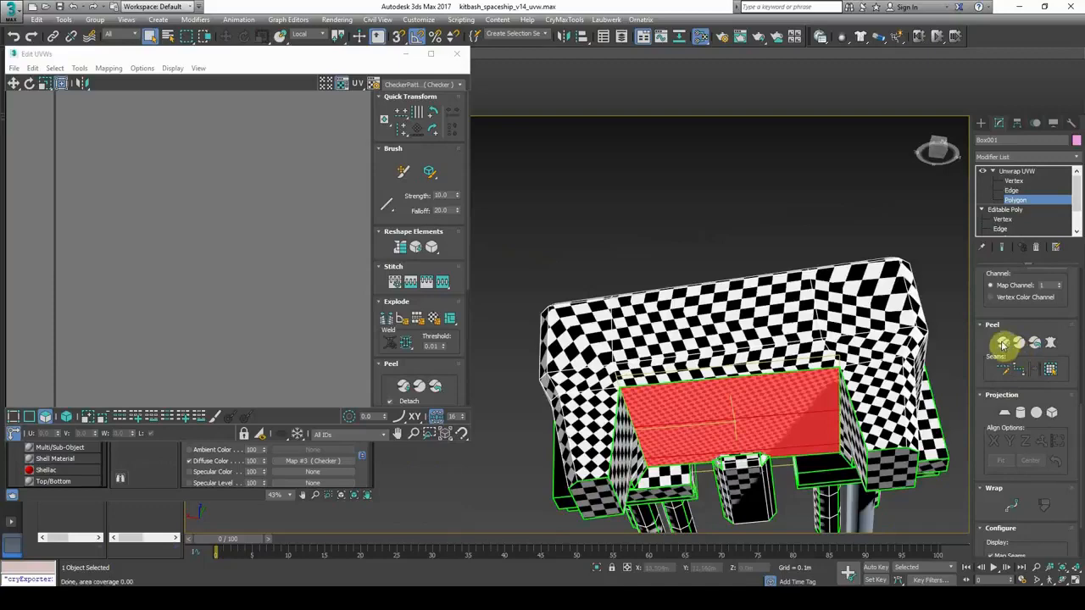
{"action": "left_click", "coordinate": [712, 214]}
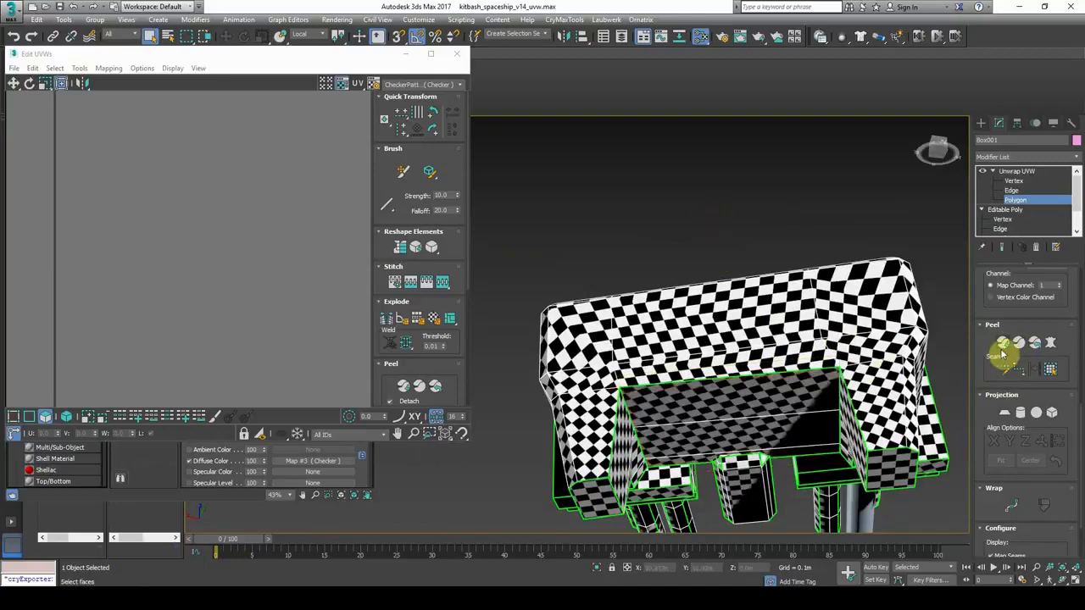
- Reselect the recessed underside faces, apply a planar map and move their shell above the packed layout
{"action": "middle_click_drag", "start_coordinate": [824, 343], "coordinate": [675, 349], "text": "alt"}
{"action": "left_click", "coordinate": [649, 314]}
{"action": "left_click", "coordinate": [649, 359], "text": "ctrl"}
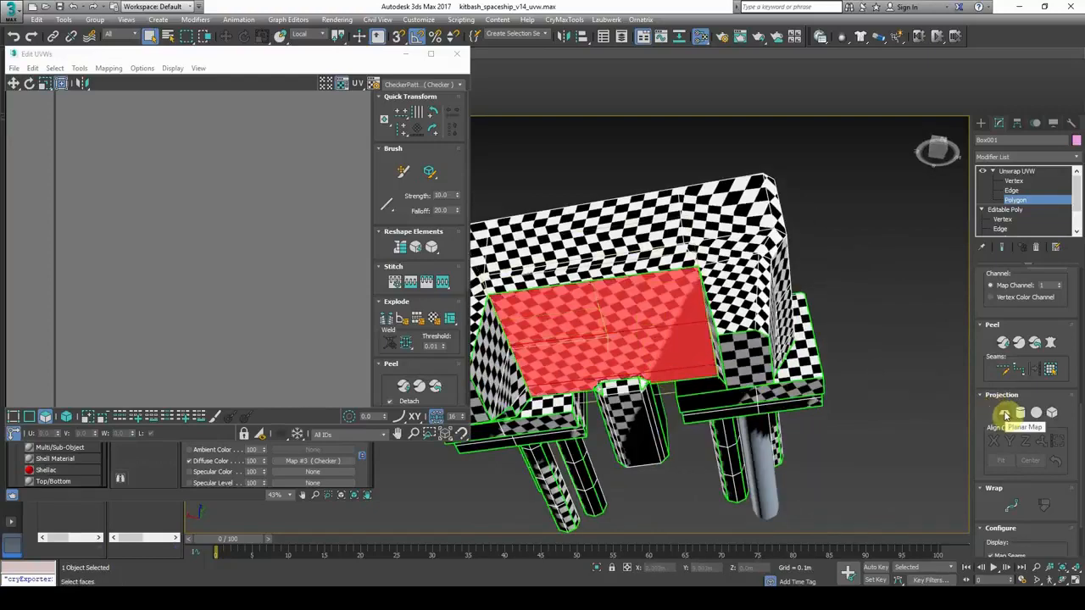
{"action": "left_click", "coordinate": [1009, 416]}
{"action": "left_click", "coordinate": [213, 243]}
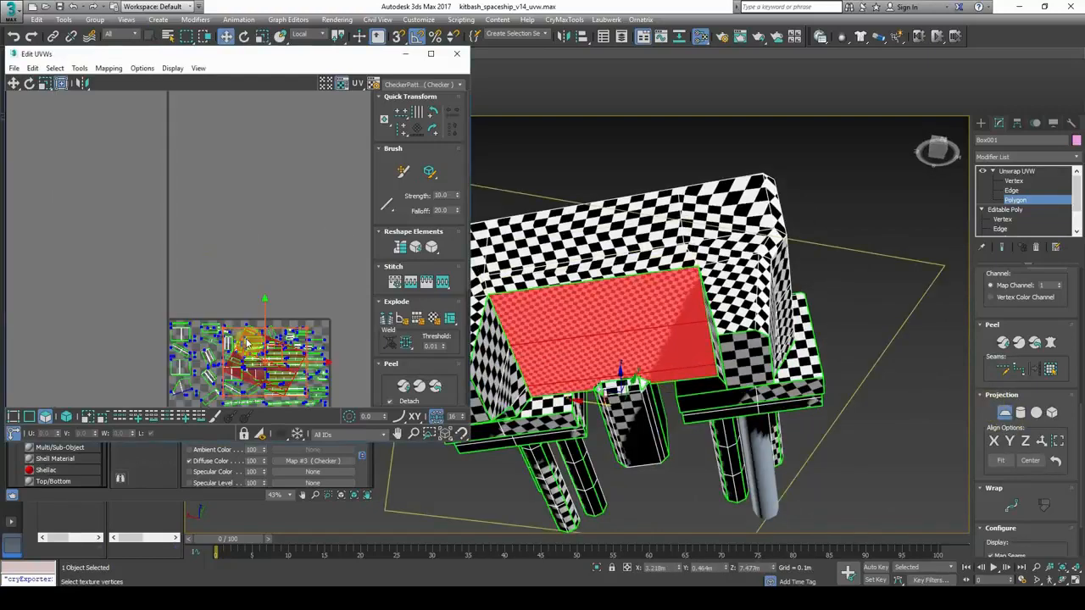
{"action": "left_click", "coordinate": [1009, 413]}
{"action": "left_click_drag", "start_coordinate": [248, 255], "coordinate": [216, 146]}
{"action": "middle_click_drag", "start_coordinate": [183, 161], "coordinate": [206, 179]}
{"action": "scroll", "coordinate": [206, 179], "scroll_direction": "up", "scroll_amount": 3}
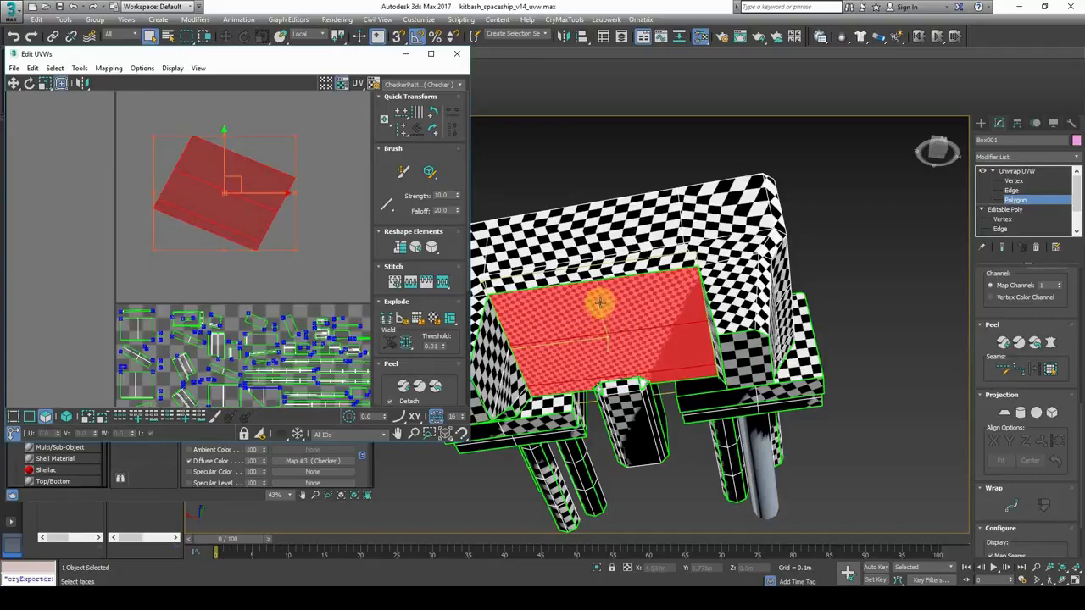
- Apply Quick Peel to the underside shell and clear the face selection
{"action": "left_click", "coordinate": [1008, 348]}
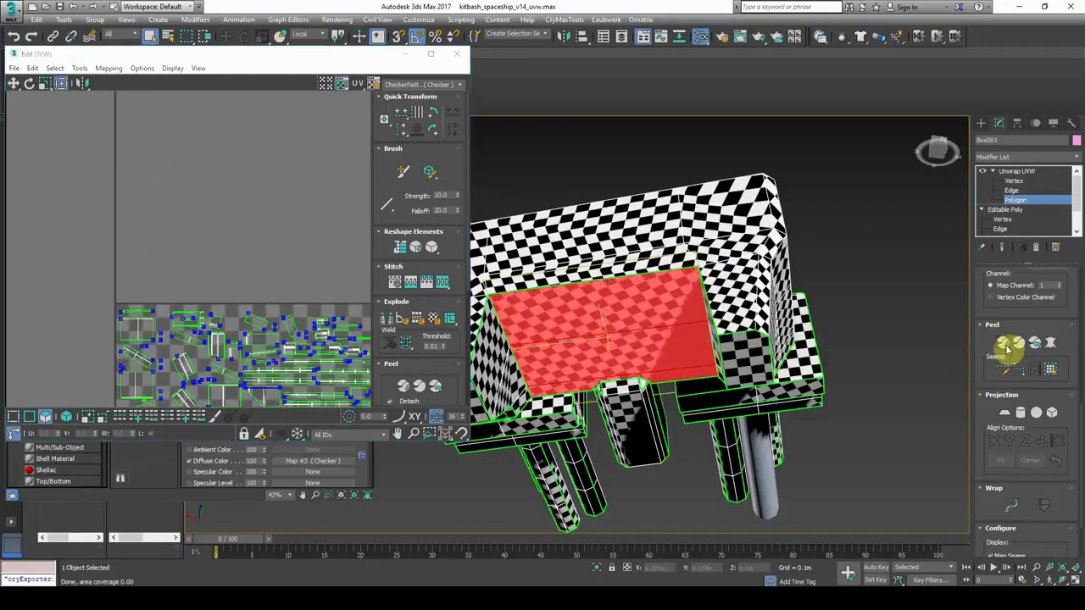
{"action": "scroll", "coordinate": [279, 315], "scroll_direction": "up", "scroll_amount": 5}
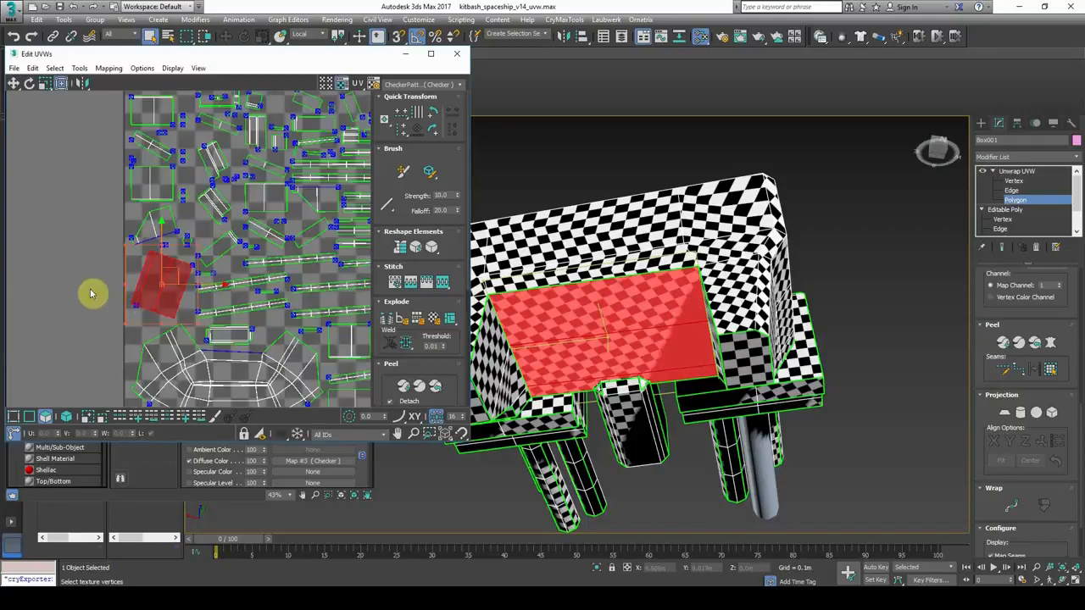
{"action": "left_click", "coordinate": [135, 273]}
{"action": "scroll", "coordinate": [202, 288], "scroll_direction": "up", "scroll_amount": 2}
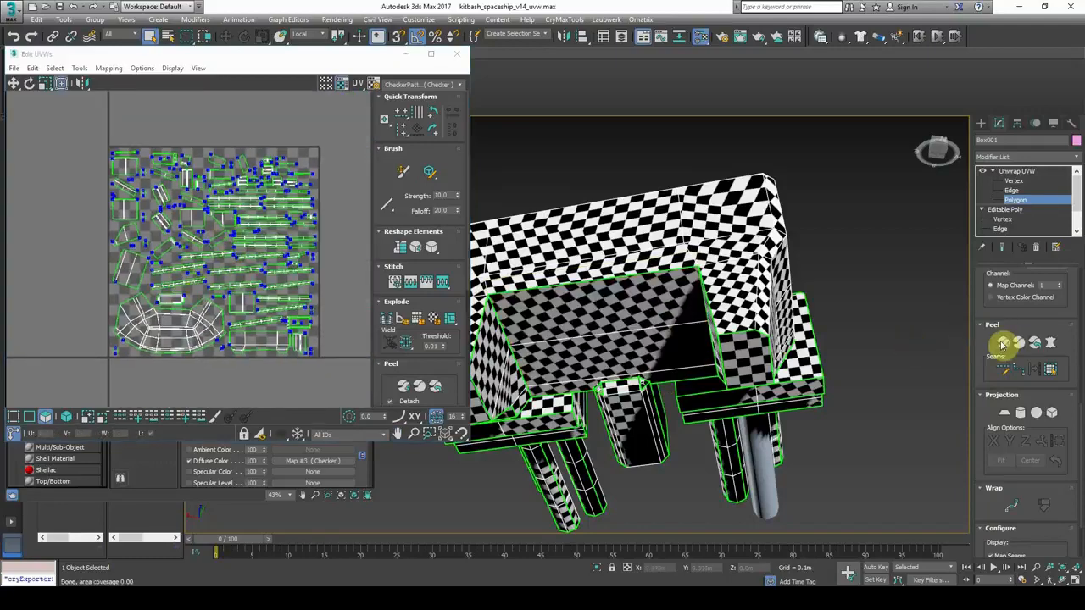
- Switch to edge selection, mark a seam around the tops of both legs and apply Quick Peel
{"action": "middle_click_drag", "start_coordinate": [654, 347], "coordinate": [840, 346], "text": "alt"}
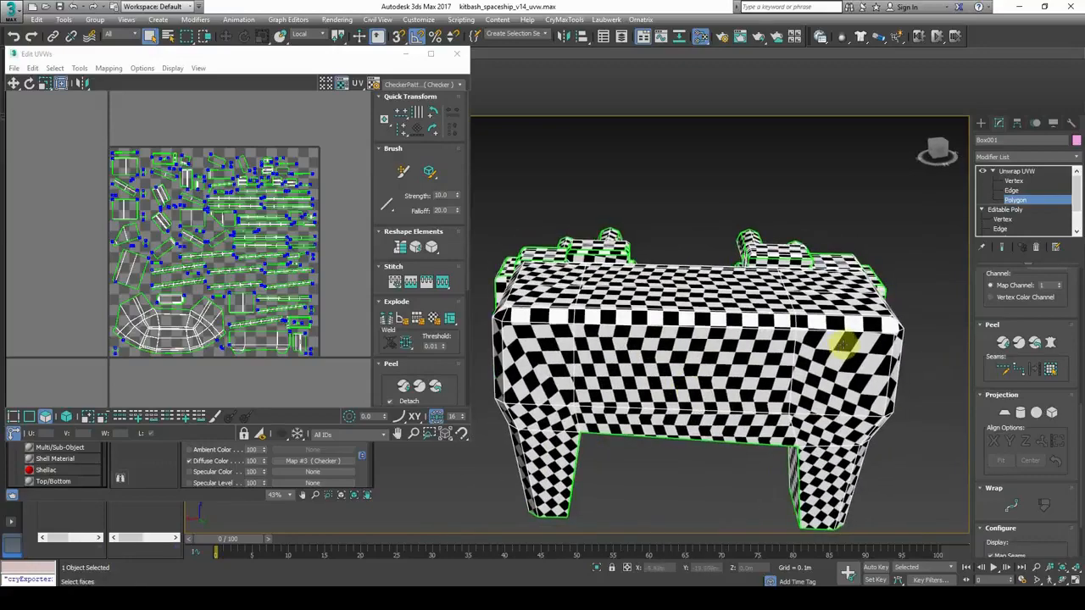
{"action": "left_click", "coordinate": [790, 395]}
{"action": "middle_click_drag", "start_coordinate": [820, 389], "coordinate": [879, 289], "text": "alt"}
{"action": "left_click", "coordinate": [1016, 199]}
{"action": "left_click", "coordinate": [1014, 190]}
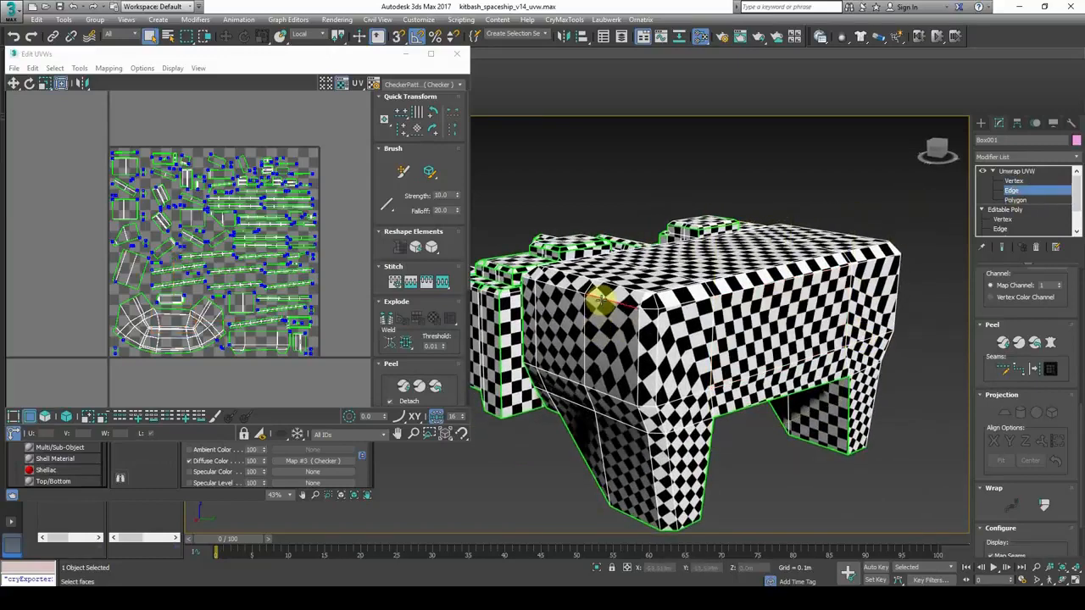
{"action": "middle_click_drag", "start_coordinate": [640, 431], "coordinate": [967, 439], "text": "alt"}
{"action": "left_click", "coordinate": [1004, 344]}
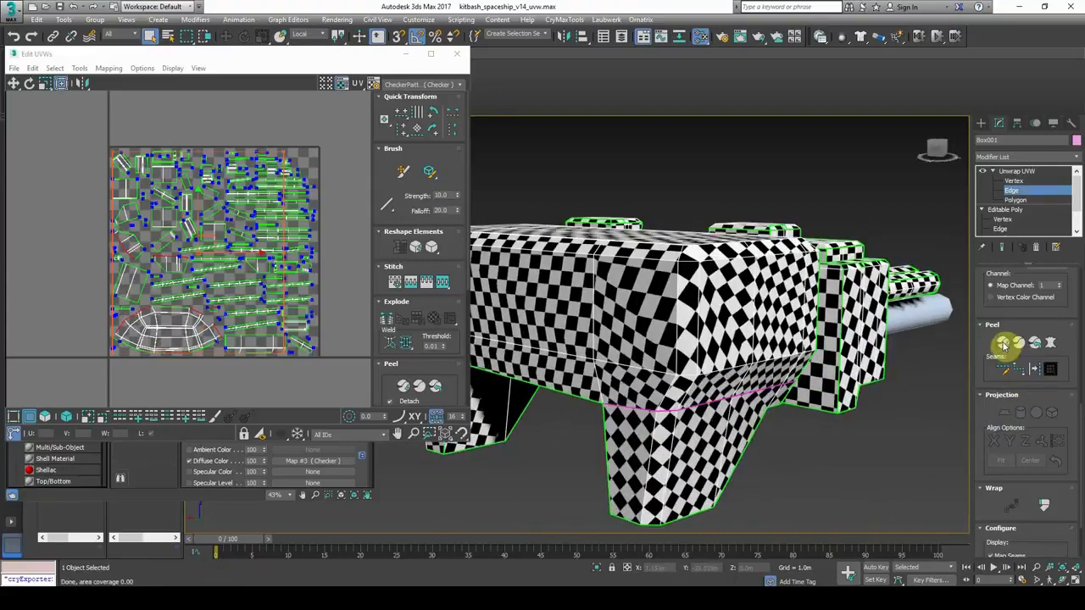
- Cut the body's top face from its side walls with a seam along the upper rim and apply Quick Peel
{"action": "scroll", "coordinate": [782, 413], "scroll_direction": "down", "scroll_amount": 3}
{"action": "middle_click_drag", "start_coordinate": [783, 413], "coordinate": [839, 416], "text": "alt"}
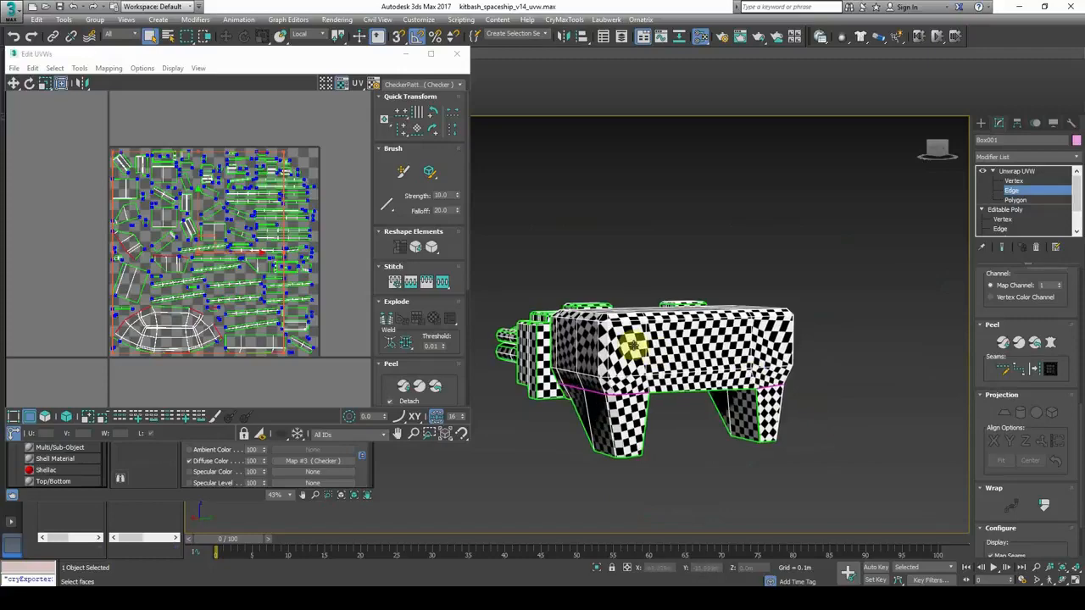
{"action": "scroll", "coordinate": [632, 348], "scroll_direction": "up", "scroll_amount": 3}
{"action": "left_click", "coordinate": [631, 308]}
{"action": "middle_click_drag", "start_coordinate": [811, 363], "coordinate": [719, 384], "text": "alt"}
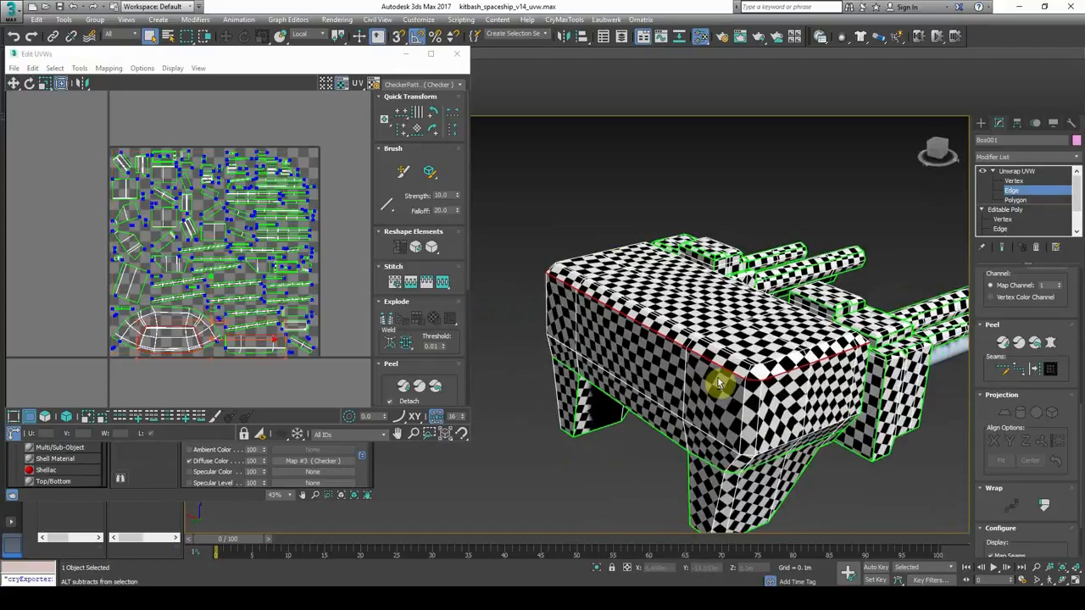
{"action": "left_click", "coordinate": [1001, 342]}
{"action": "left_click", "coordinate": [859, 454]}
{"action": "scroll", "coordinate": [814, 492], "scroll_direction": "down", "scroll_amount": 5}
{"action": "scroll", "coordinate": [746, 449], "scroll_direction": "up", "scroll_amount": 6}
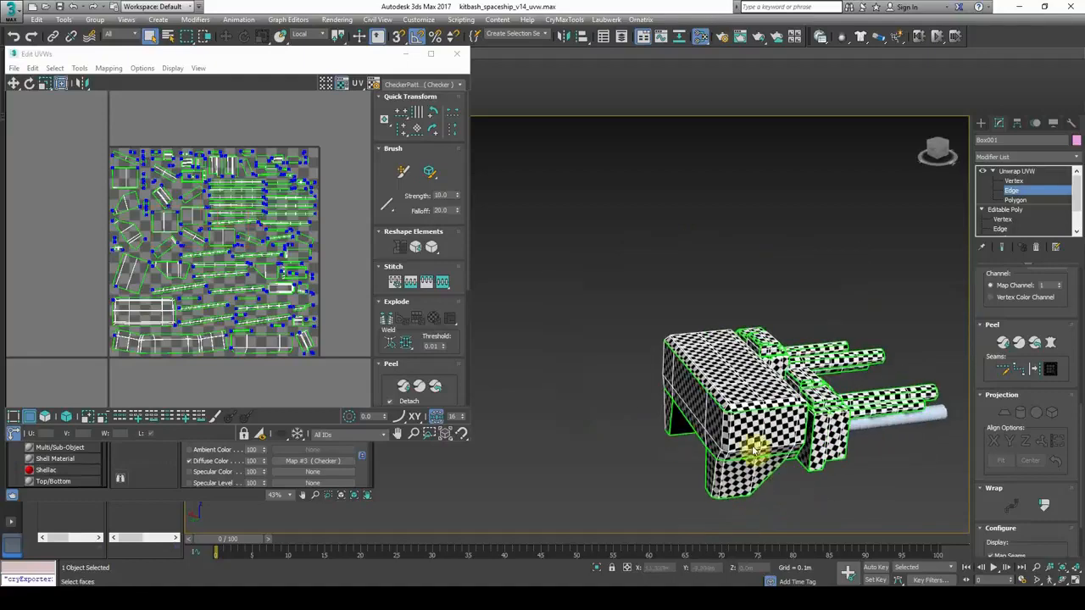
- Split the side-wall strip with seams at the body's vertical corner edges and apply Quick Peel
{"action": "left_click", "coordinate": [1001, 342]}
{"action": "middle_click_drag", "start_coordinate": [814, 424], "coordinate": [744, 402], "text": "alt"}
{"action": "scroll", "coordinate": [627, 407], "scroll_direction": "up", "scroll_amount": 3}
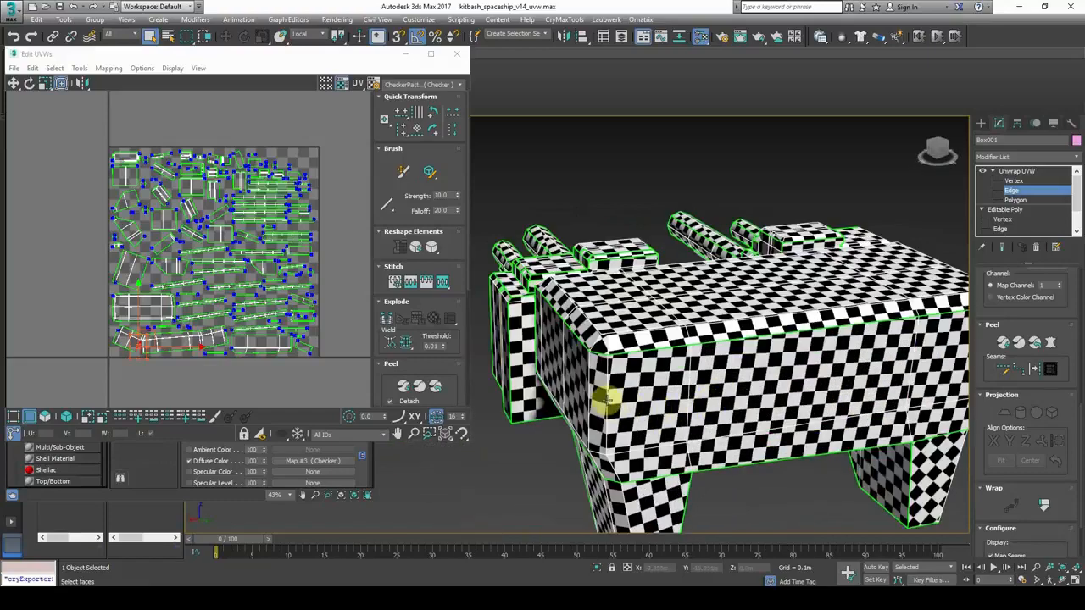
{"action": "left_click", "coordinate": [607, 398]}
{"action": "scroll", "coordinate": [659, 426], "scroll_direction": "down", "scroll_amount": 3}
{"action": "mouse_move", "coordinate": [659, 426]}
{"action": "middle_mouse_down", "text": "alt"}
{"action": "mouse_move", "coordinate": [642, 432]}
{"action": "mouse_move", "coordinate": [651, 425]}
{"action": "middle_mouse_up", "text": "alt"}
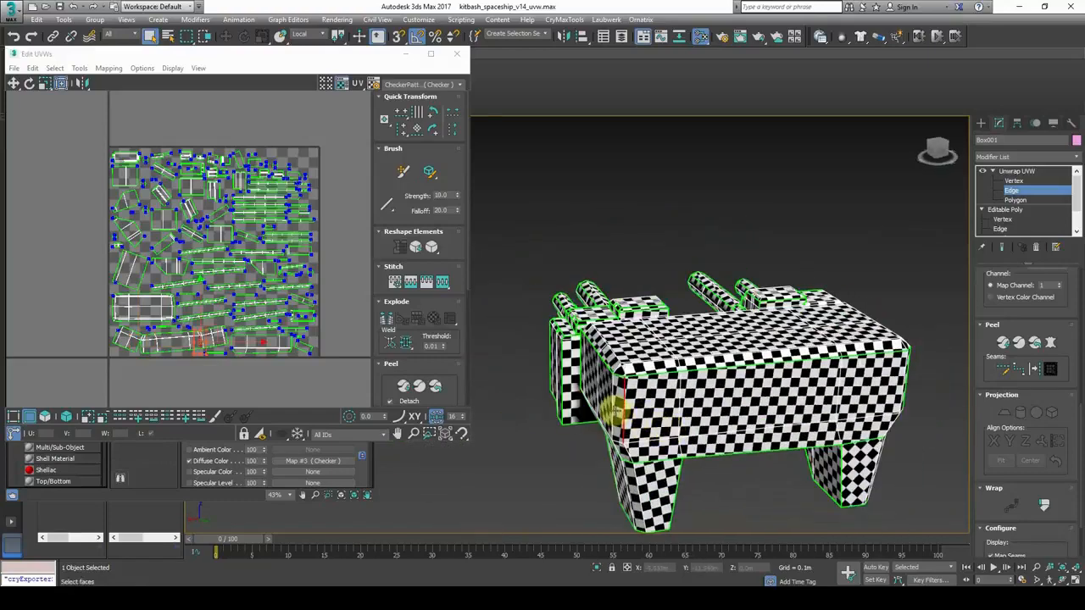
{"action": "left_click", "coordinate": [1006, 346]}
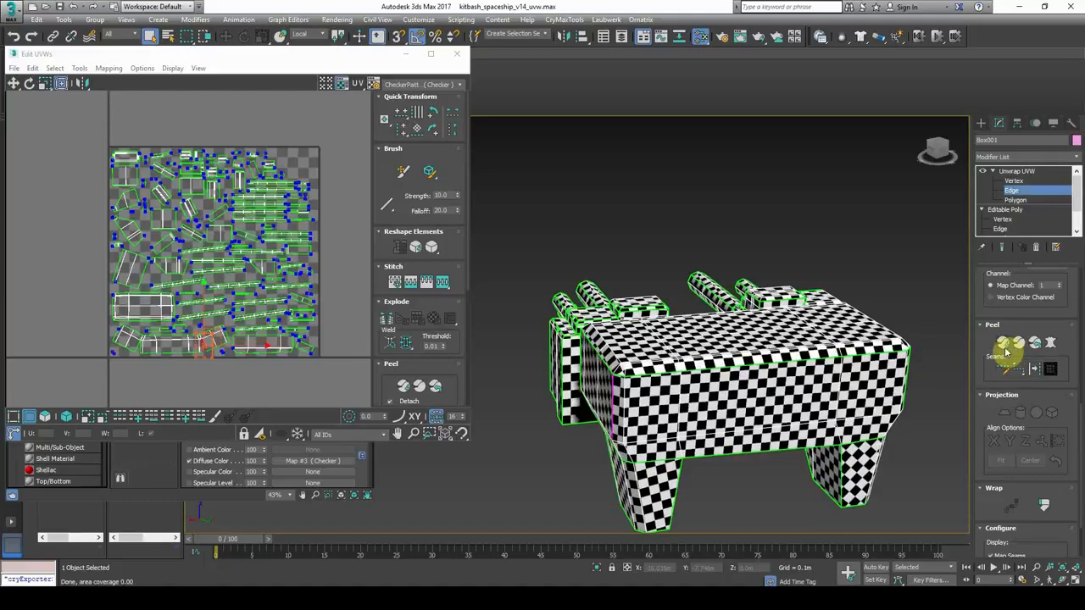
{"action": "middle_click_drag", "start_coordinate": [714, 387], "coordinate": [738, 379], "text": "alt"}
{"action": "scroll", "coordinate": [646, 340], "scroll_direction": "up", "scroll_amount": 4}
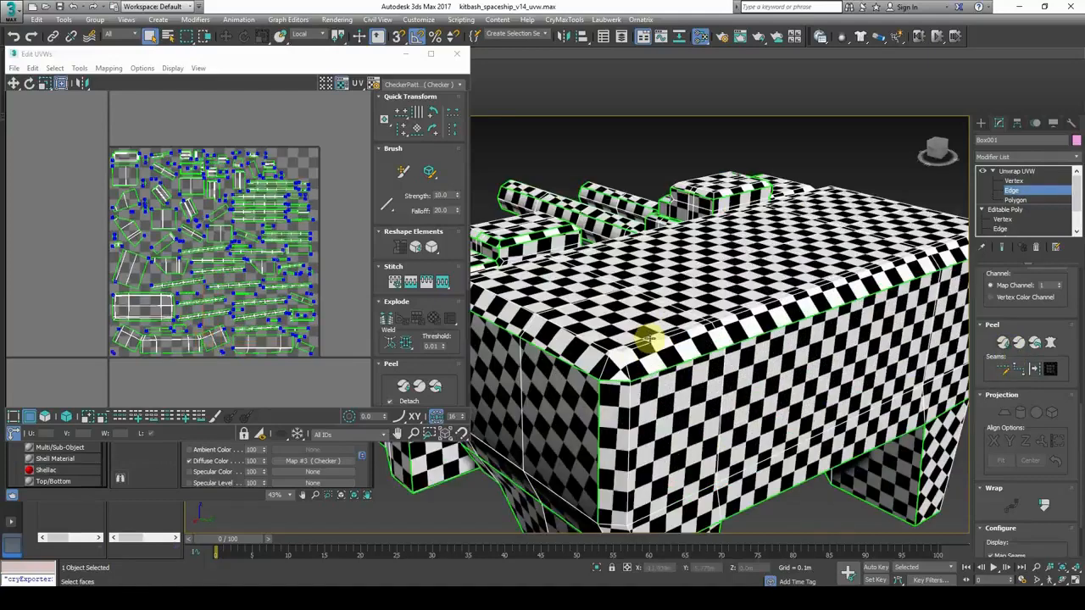
- Examine the checker pattern over the bevelled edges and sides of the blocky kitbash part from several distances
{"action": "left_click", "coordinate": [887, 169]}
{"action": "middle_click_drag", "start_coordinate": [843, 182], "coordinate": [710, 364], "text": "alt"}
{"action": "left_click", "coordinate": [664, 334]}
{"action": "key", "text": "z"}
{"action": "left_click", "coordinate": [795, 361]}
{"action": "left_click", "coordinate": [709, 364]}
{"action": "key", "text": "z"}
{"action": "scroll", "coordinate": [709, 314], "scroll_direction": "up", "scroll_amount": 6}
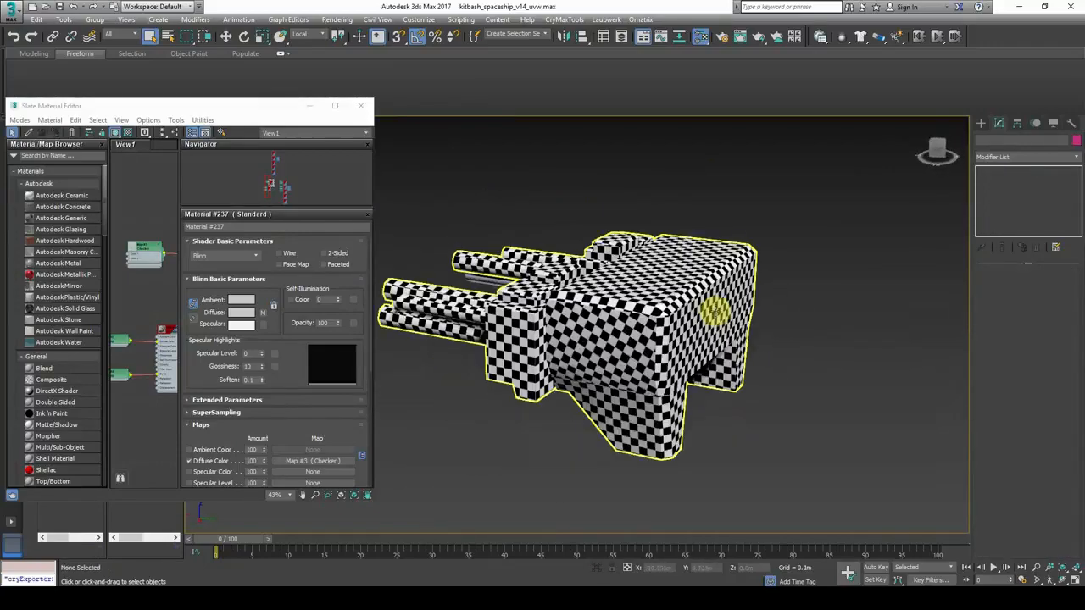
- Select the large flat face between the two side blocks on the part's underside and show its UVs in the UV editor
{"action": "middle_click_drag", "start_coordinate": [737, 324], "coordinate": [732, 247], "text": "alt"}
{"action": "left_click", "coordinate": [695, 268]}
{"action": "scroll", "coordinate": [674, 303], "scroll_direction": "up", "scroll_amount": 6}
{"action": "middle_click_drag", "start_coordinate": [674, 303], "coordinate": [669, 271], "text": "alt"}
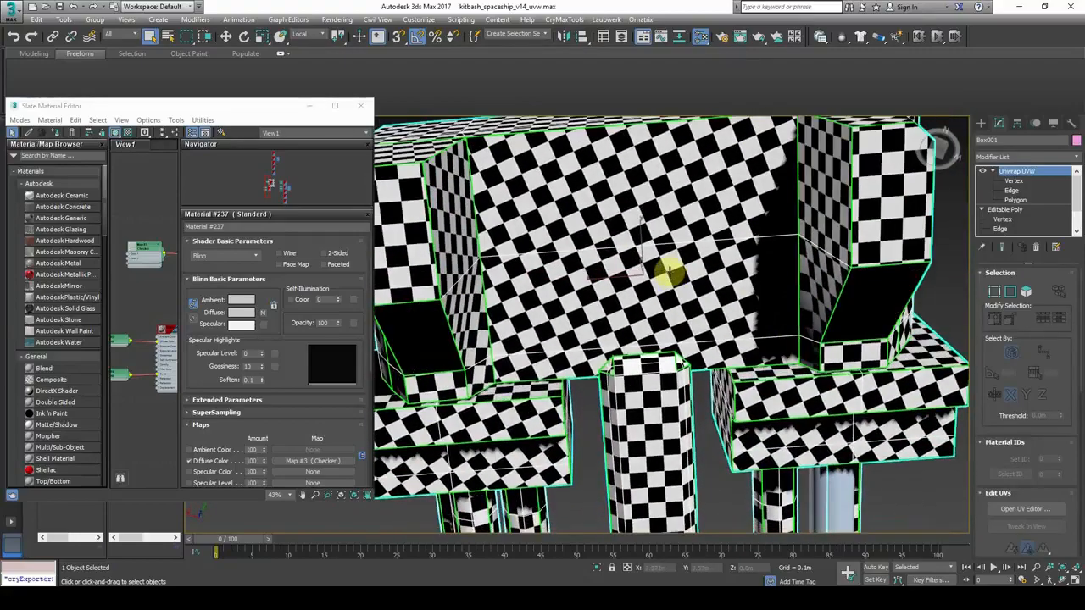
{"action": "left_click", "coordinate": [1014, 200]}
{"action": "left_click", "coordinate": [688, 247]}
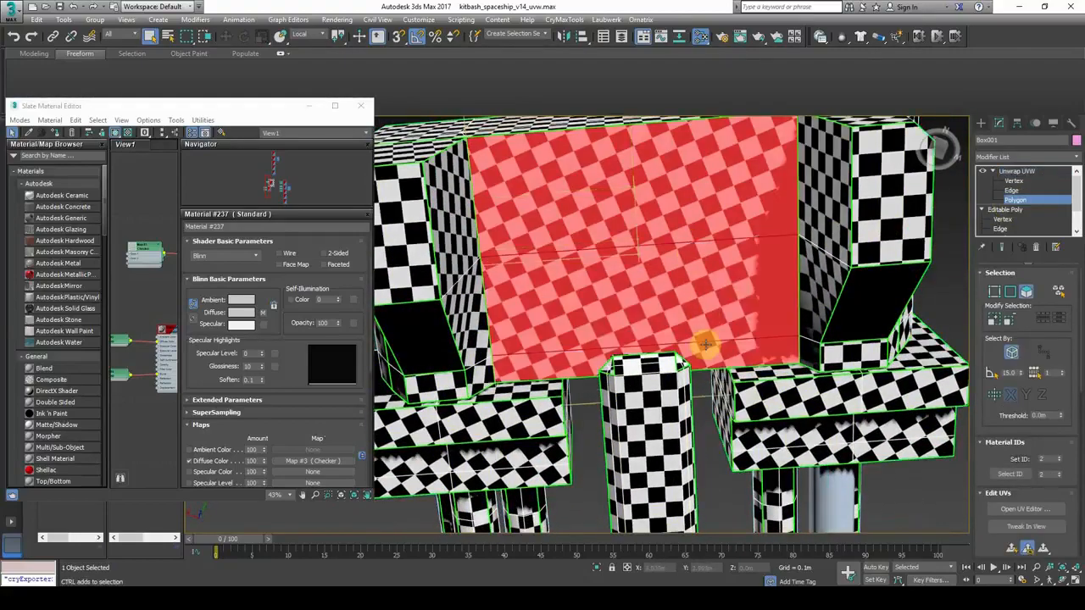
{"action": "left_click", "coordinate": [1026, 509]}
{"action": "scroll", "coordinate": [127, 262], "scroll_direction": "up", "scroll_amount": 6}
{"action": "scroll", "coordinate": [194, 206], "scroll_direction": "down", "scroll_amount": 3}
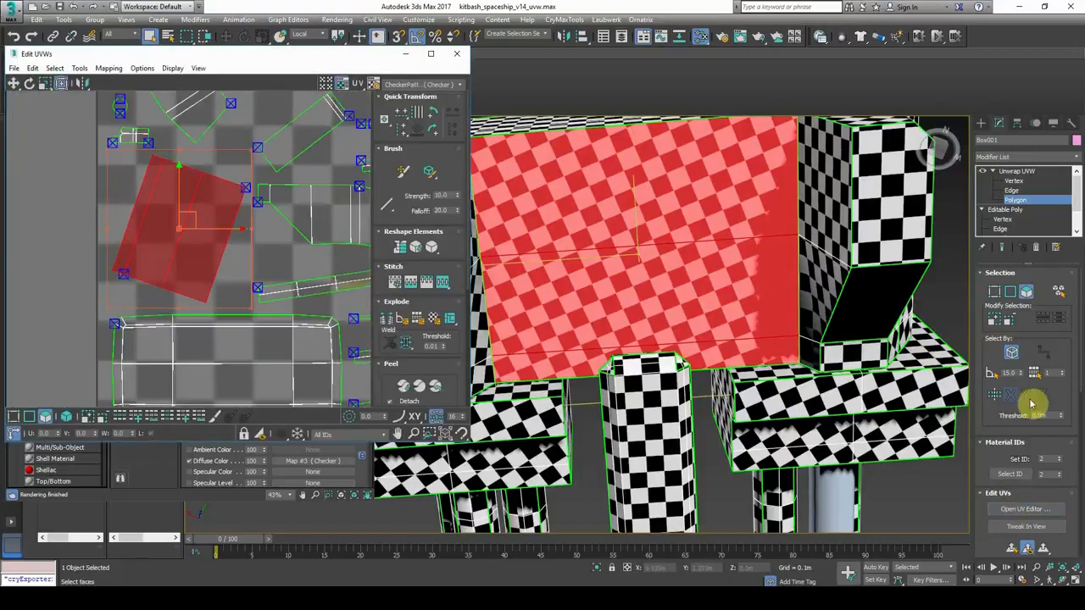
{"action": "scroll", "coordinate": [1017, 424], "scroll_direction": "down", "scroll_amount": 4}
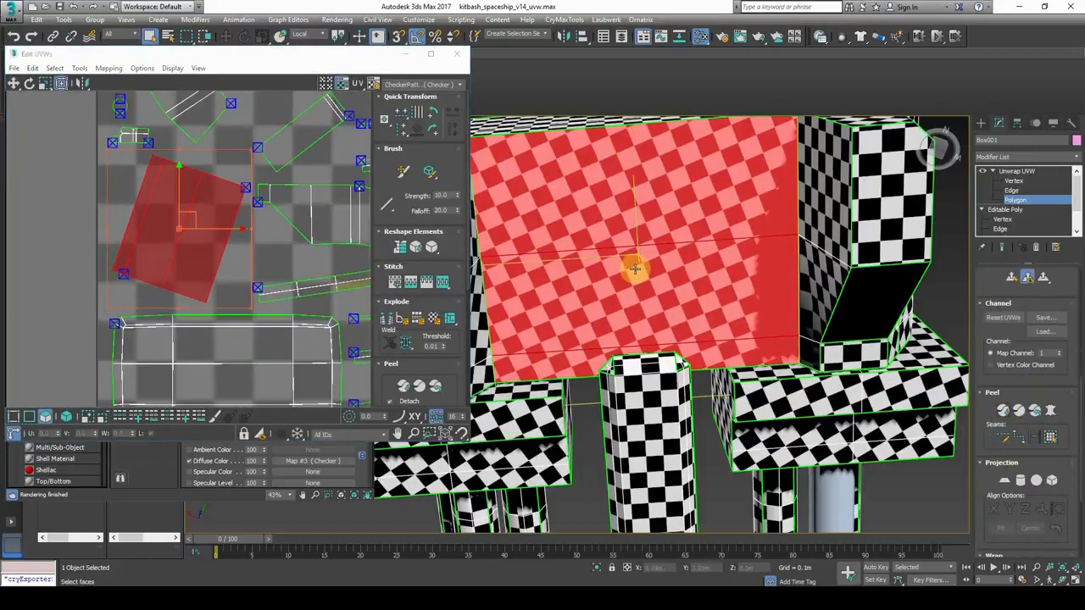
- Rotate the selected face's UV island upright so the checkers align with the face's edges, and leave UV editing
{"action": "middle_click_drag", "start_coordinate": [645, 323], "coordinate": [648, 324]}
{"action": "left_click_drag", "start_coordinate": [178, 150], "coordinate": [149, 151]}
{"action": "middle_click_drag", "start_coordinate": [573, 211], "coordinate": [626, 368], "text": "alt"}
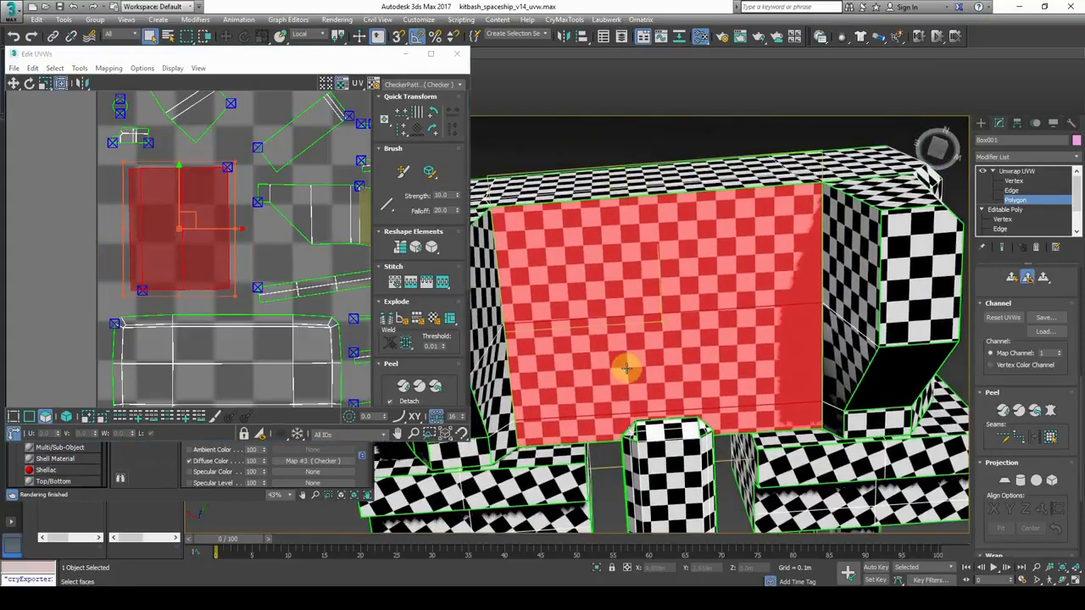
{"action": "left_click", "coordinate": [1008, 199]}
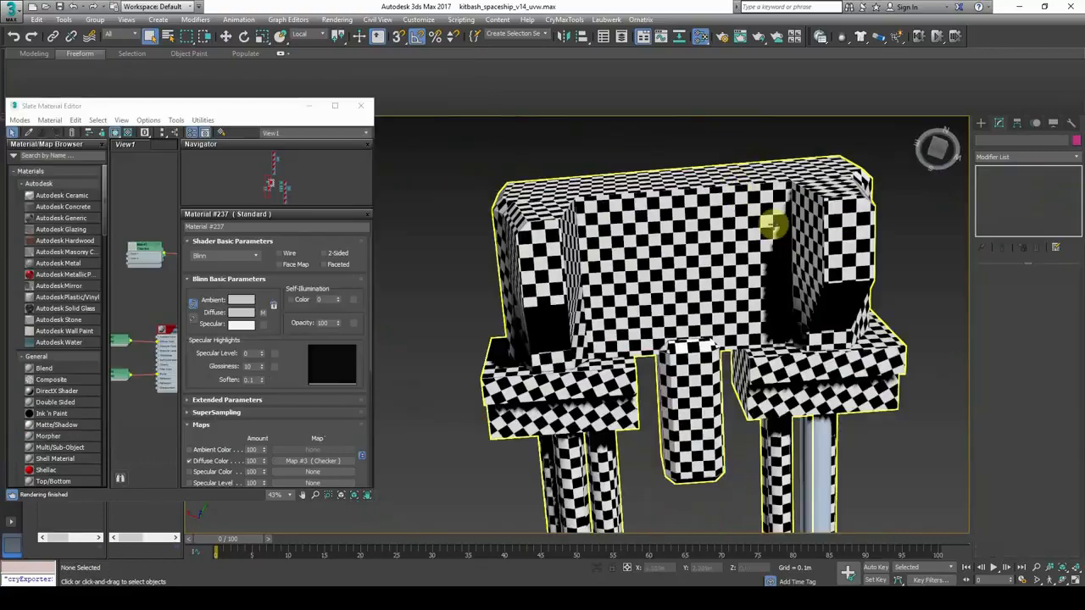
- Select the upper faces of the stepped block beside the barrels, growing the polygon selection and adding neighbouring faces
{"action": "middle_click_drag", "start_coordinate": [770, 218], "coordinate": [618, 347], "text": "alt"}
{"action": "scroll", "coordinate": [698, 310], "scroll_direction": "up", "scroll_amount": 4}
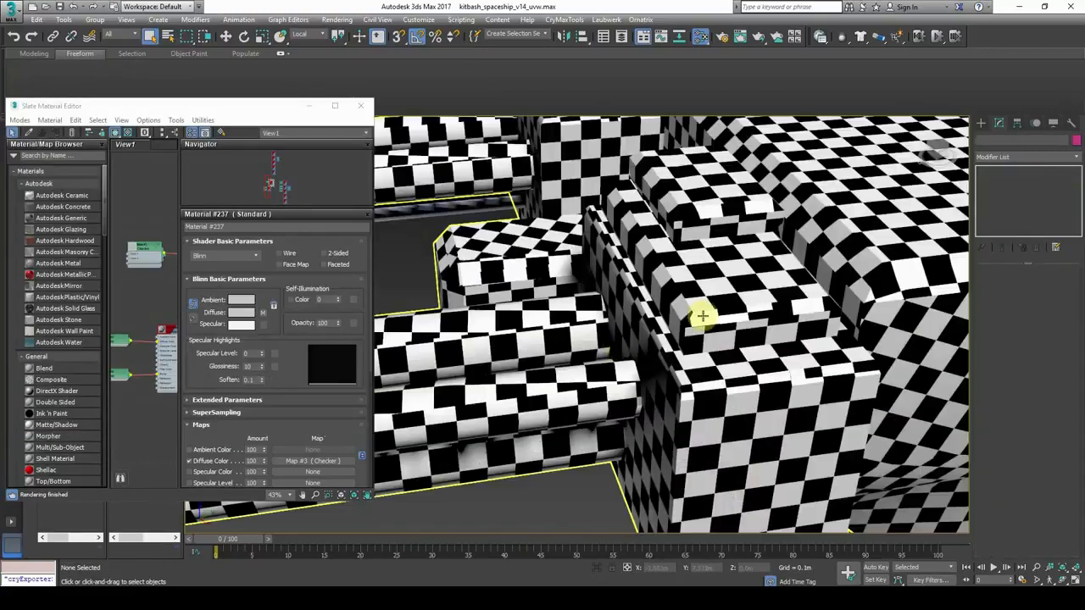
{"action": "left_click", "coordinate": [681, 312]}
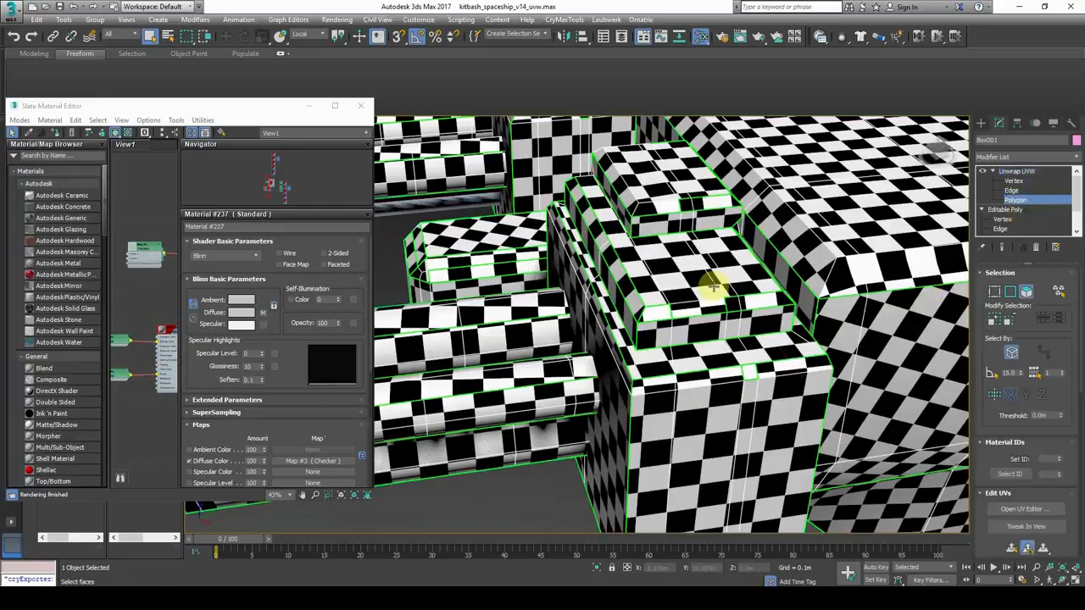
{"action": "left_click", "coordinate": [693, 281]}
{"action": "left_click", "coordinate": [647, 267], "text": "ctrl"}
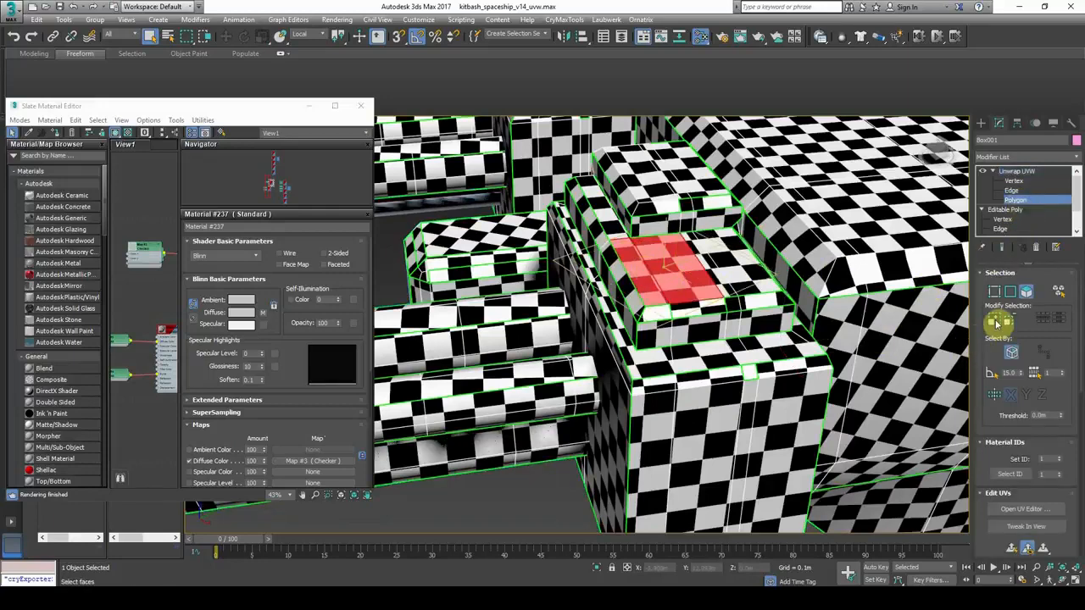
{"action": "left_click", "coordinate": [998, 323]}
{"action": "left_click", "coordinate": [998, 323]}
{"action": "middle_click_drag", "start_coordinate": [702, 298], "coordinate": [683, 365]}
{"action": "left_click", "coordinate": [658, 232], "text": "ctrl"}
{"action": "left_click", "coordinate": [640, 235], "text": "ctrl"}
{"action": "left_click", "coordinate": [683, 236], "text": "ctrl"}
{"action": "middle_click_drag", "start_coordinate": [692, 240], "coordinate": [805, 305], "text": "alt"}
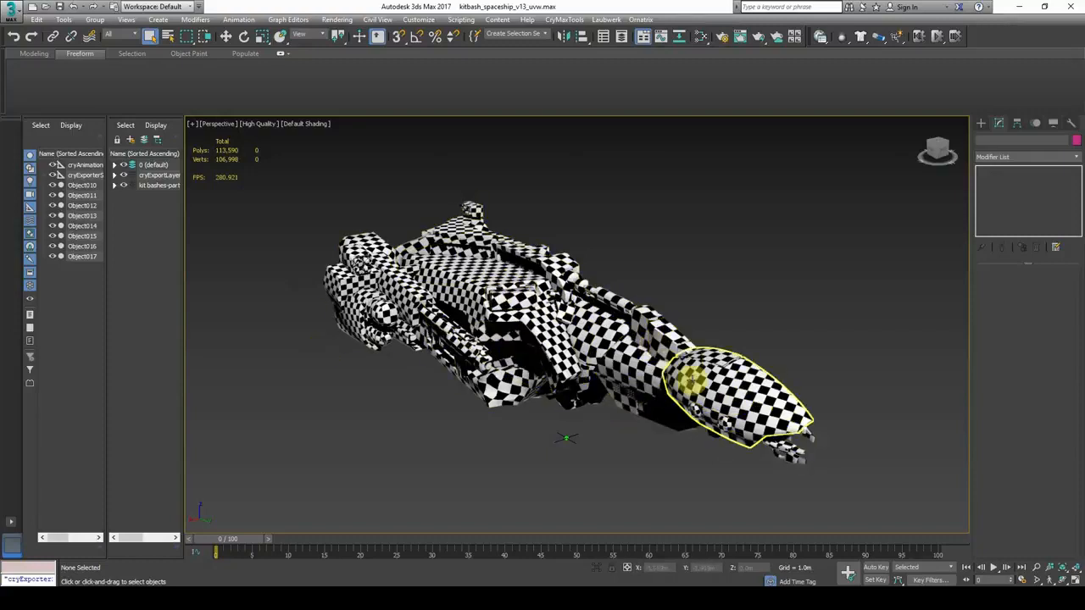
{"action": "left_click", "coordinate": [692, 381]}
{"action": "left_click", "coordinate": [712, 301]}
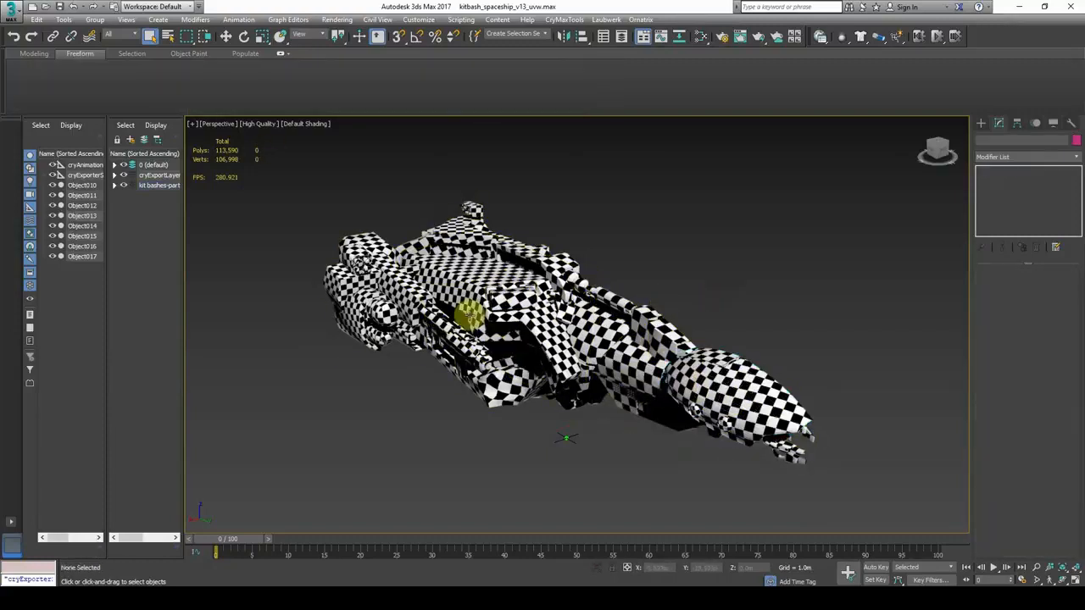
{"action": "left_click_drag", "start_coordinate": [833, 175], "coordinate": [438, 465]}
{"action": "left_click", "coordinate": [487, 464]}
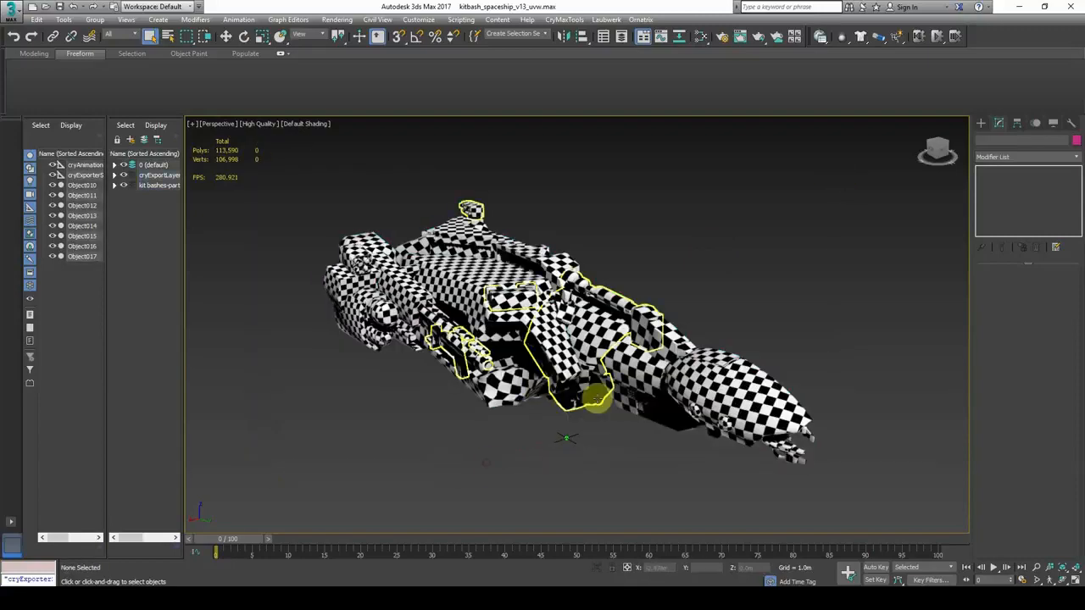
- Attach the remaining separate ship parts to the nose object to make one editable poly
{"action": "left_click", "coordinate": [692, 376]}
{"action": "left_click", "coordinate": [1001, 507]}
{"action": "left_click", "coordinate": [657, 373]}
{"action": "left_click", "coordinate": [646, 326]}
{"action": "left_click", "coordinate": [500, 296]}
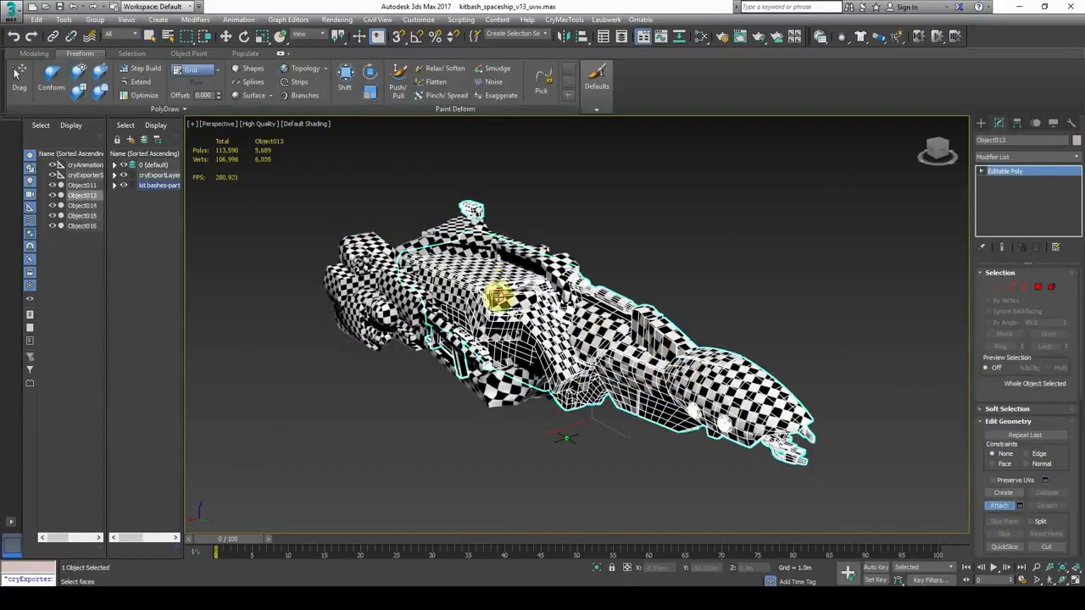
{"action": "left_click", "coordinate": [507, 265]}
{"action": "left_click", "coordinate": [451, 255]}
{"action": "left_click", "coordinate": [363, 276]}
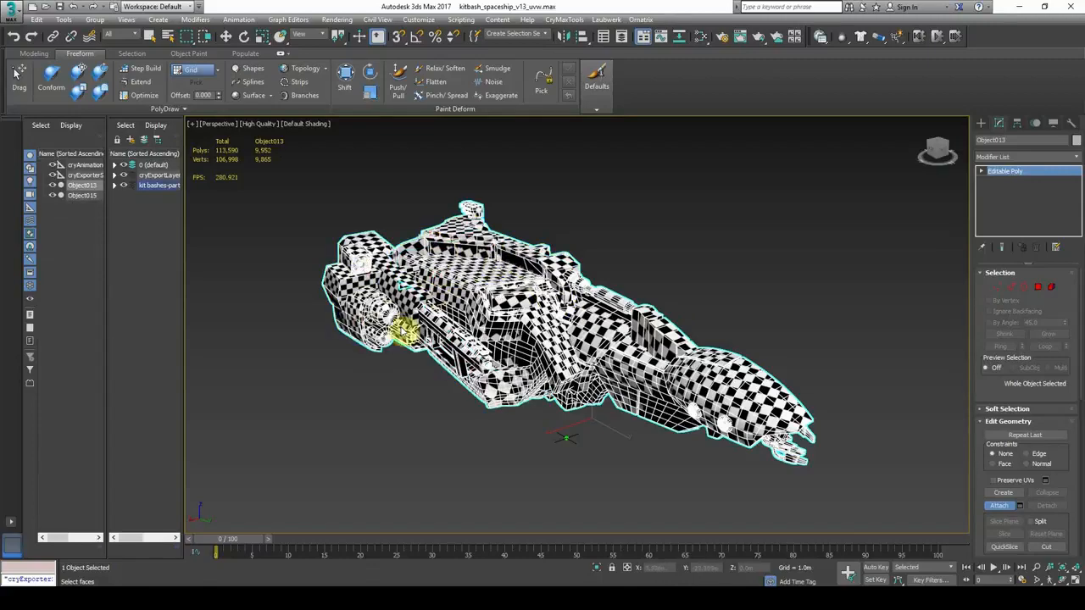
{"action": "left_click", "coordinate": [405, 332]}
{"action": "mouse_move", "coordinate": [467, 326]}
{"action": "middle_mouse_down", "text": "alt"}
{"action": "mouse_move", "coordinate": [523, 344]}
{"action": "mouse_move", "coordinate": [471, 343]}
{"action": "middle_mouse_up", "text": "alt"}
{"action": "left_click", "coordinate": [1001, 507]}
- Add an Unwrap UVW modifier to the combined ship and open the UV editor
{"action": "left_click", "coordinate": [1022, 158]}
{"action": "scroll", "coordinate": [1023, 354], "scroll_direction": "down", "scroll_amount": 10}
{"action": "scroll", "coordinate": [1038, 509], "scroll_direction": "down", "scroll_amount": 3}
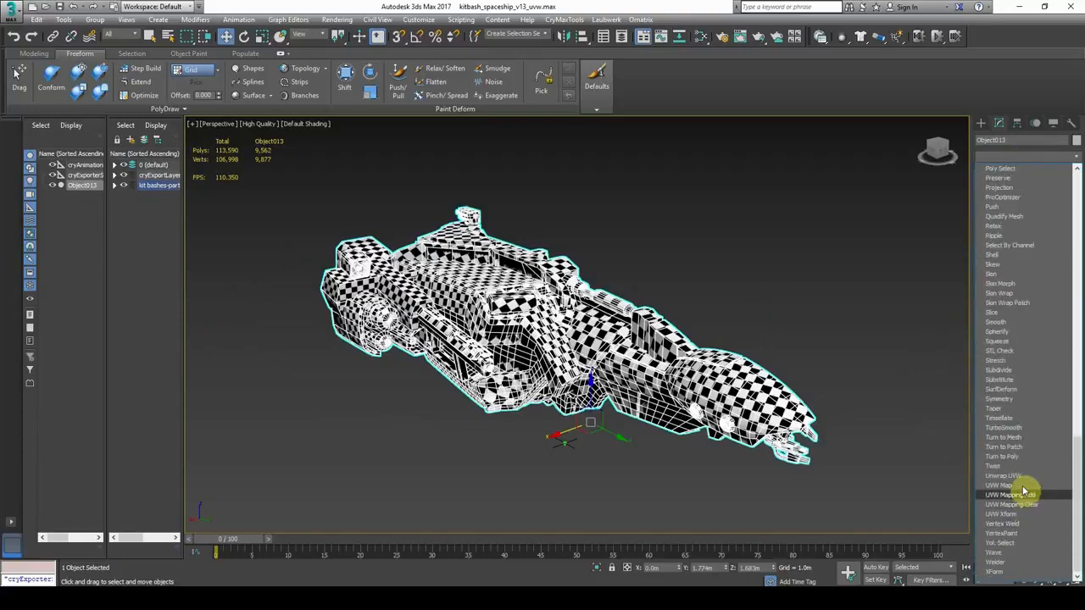
{"action": "left_click", "coordinate": [1026, 490]}
{"action": "left_click", "coordinate": [1025, 509]}
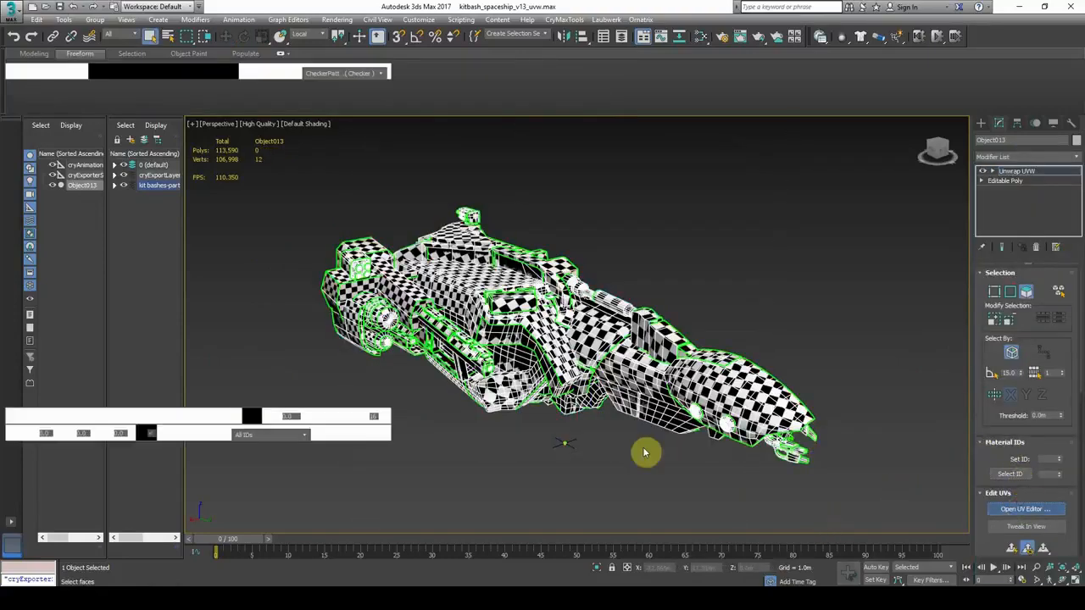
- Examine the overlapping UV clusters of the combined ship in the UV editor
{"action": "scroll", "coordinate": [203, 280], "scroll_direction": "down", "scroll_amount": 2}
{"action": "scroll", "coordinate": [123, 305], "scroll_direction": "up", "scroll_amount": 3}
{"action": "key", "text": "ctrl+a"}
{"action": "middle_click_drag", "start_coordinate": [125, 324], "coordinate": [127, 287]}
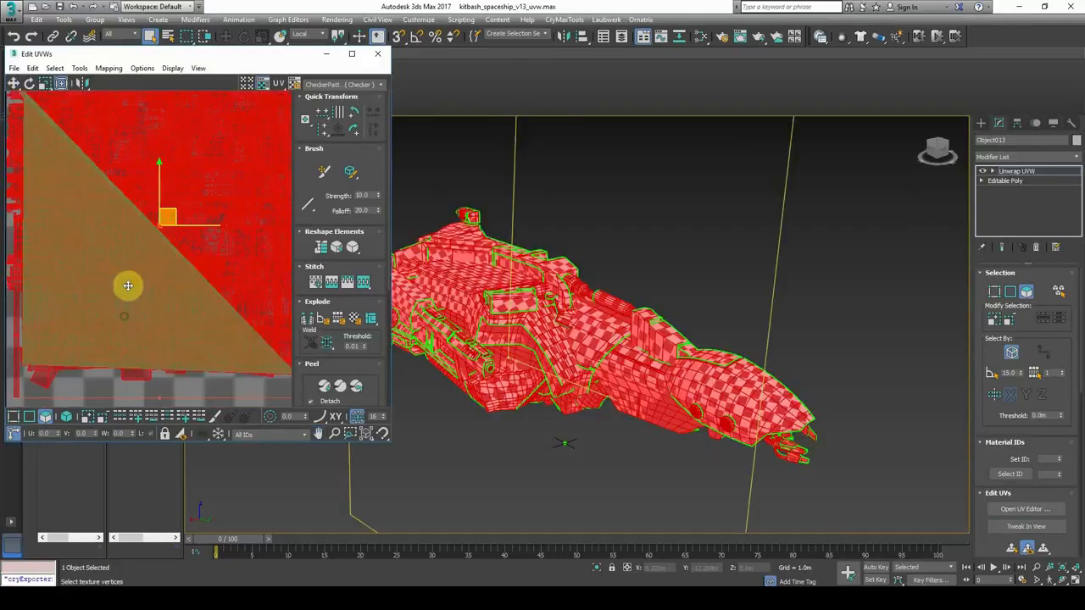
{"action": "scroll", "coordinate": [129, 281], "scroll_direction": "down", "scroll_amount": 2}
{"action": "left_click", "coordinate": [160, 385]}
{"action": "middle_click_drag", "start_coordinate": [176, 331], "coordinate": [174, 344]}
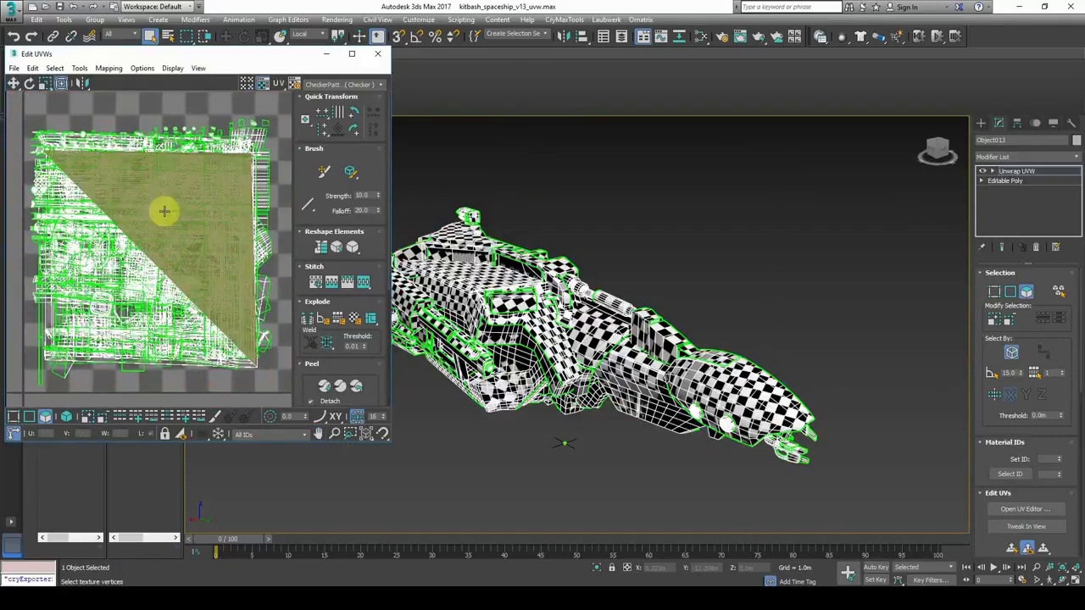
- Inspect the checker density on the ship's side gun, hull and nose in the viewport
{"action": "middle_click_drag", "start_coordinate": [557, 343], "coordinate": [642, 359]}
{"action": "scroll", "coordinate": [182, 267], "scroll_direction": "down", "scroll_amount": 2}
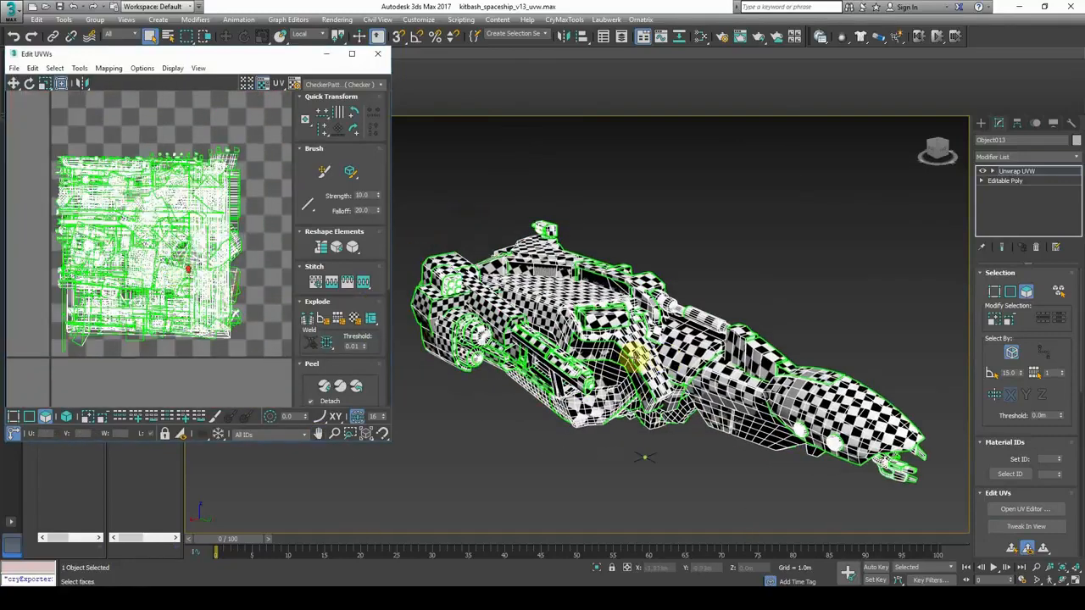
{"action": "scroll", "coordinate": [625, 359], "scroll_direction": "up", "scroll_amount": 3}
{"action": "scroll", "coordinate": [620, 392], "scroll_direction": "up", "scroll_amount": 3}
{"action": "middle_click_drag", "start_coordinate": [596, 390], "coordinate": [811, 415]}
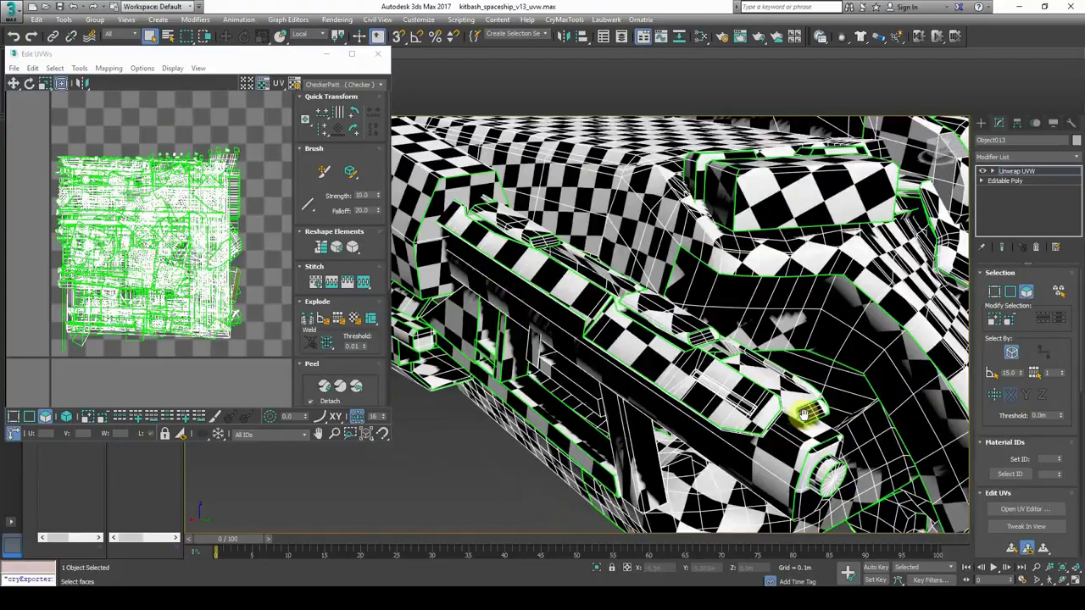
{"action": "scroll", "coordinate": [551, 327], "scroll_direction": "down", "scroll_amount": 1}
{"action": "middle_click_drag", "start_coordinate": [534, 309], "coordinate": [574, 349]}
{"action": "scroll", "coordinate": [534, 258], "scroll_direction": "down", "scroll_amount": 3}
{"action": "middle_click_drag", "start_coordinate": [708, 326], "coordinate": [640, 343]}
{"action": "scroll", "coordinate": [598, 298], "scroll_direction": "down", "scroll_amount": 2}
- Select all of the ship's UVs and pack them with Recursive Packing
{"action": "left_click_drag", "start_coordinate": [48, 143], "coordinate": [260, 339]}
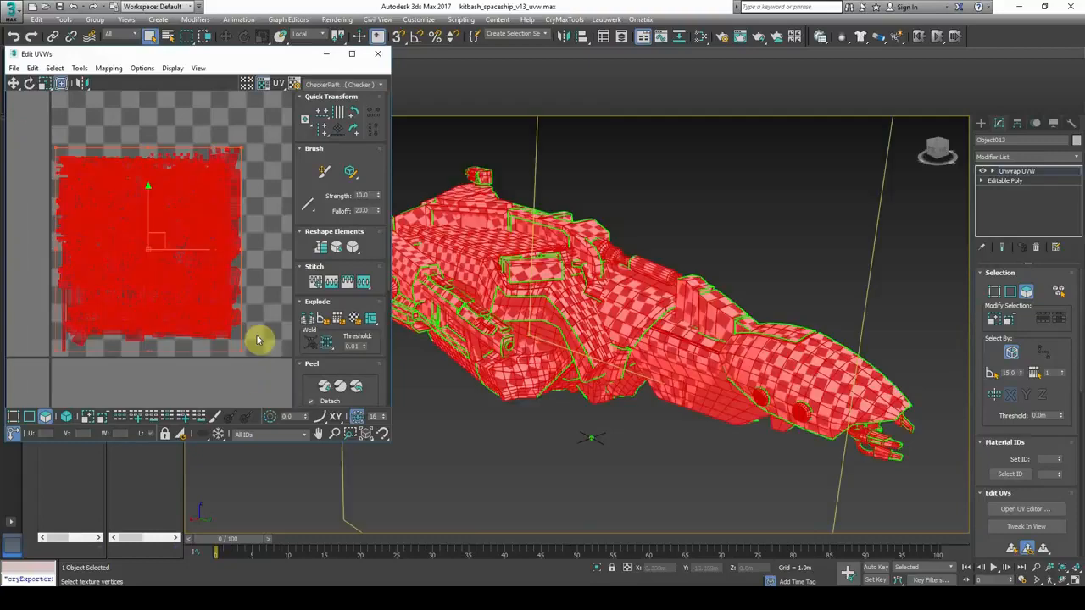
{"action": "left_click", "coordinate": [79, 68]}
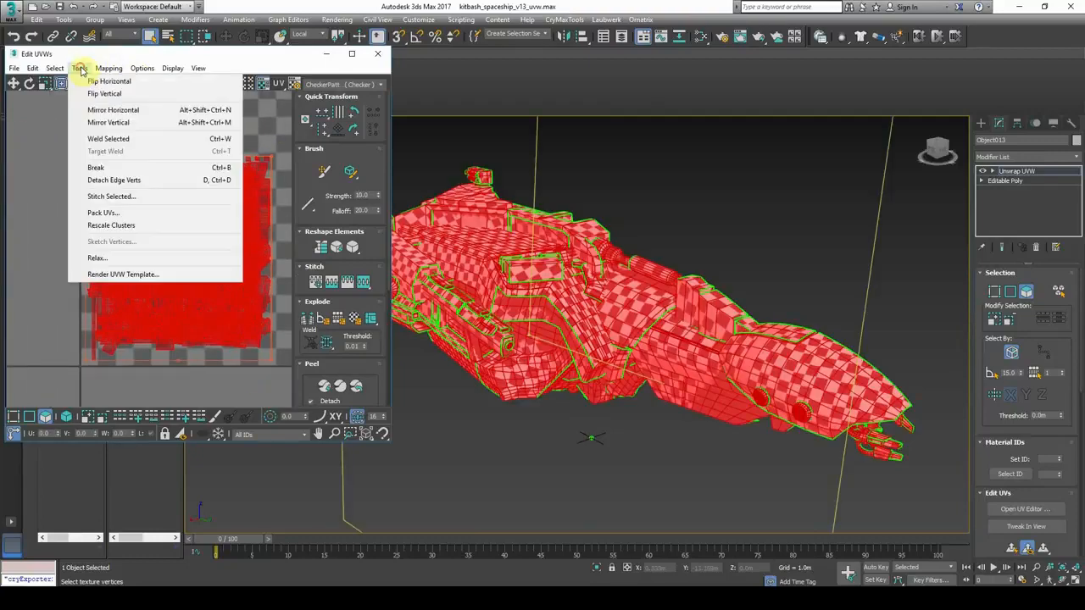
{"action": "left_click", "coordinate": [104, 213]}
{"action": "left_click", "coordinate": [76, 115]}
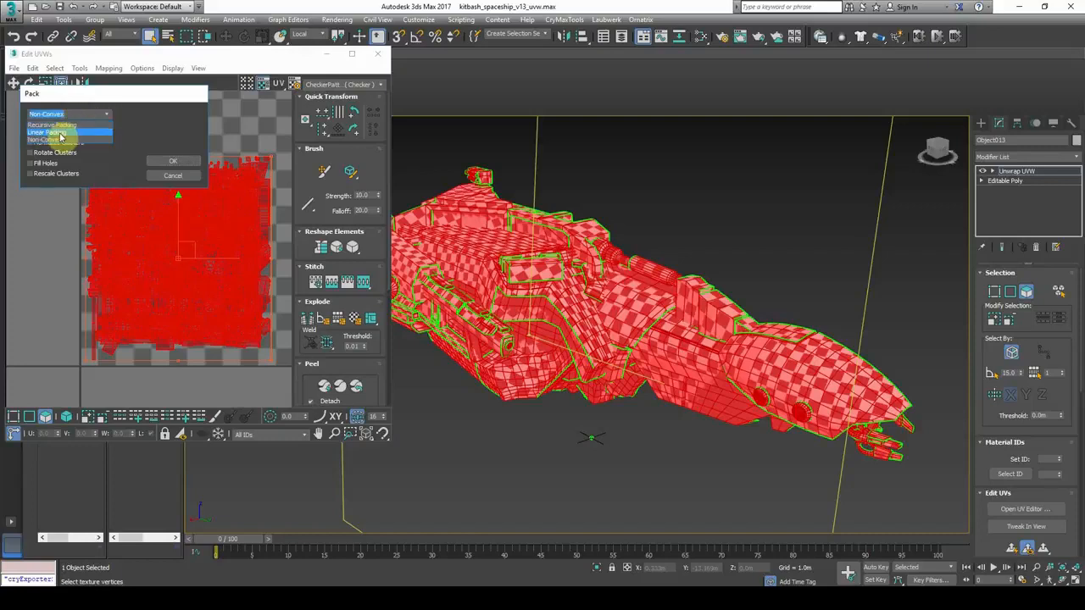
{"action": "left_click", "coordinate": [62, 125]}
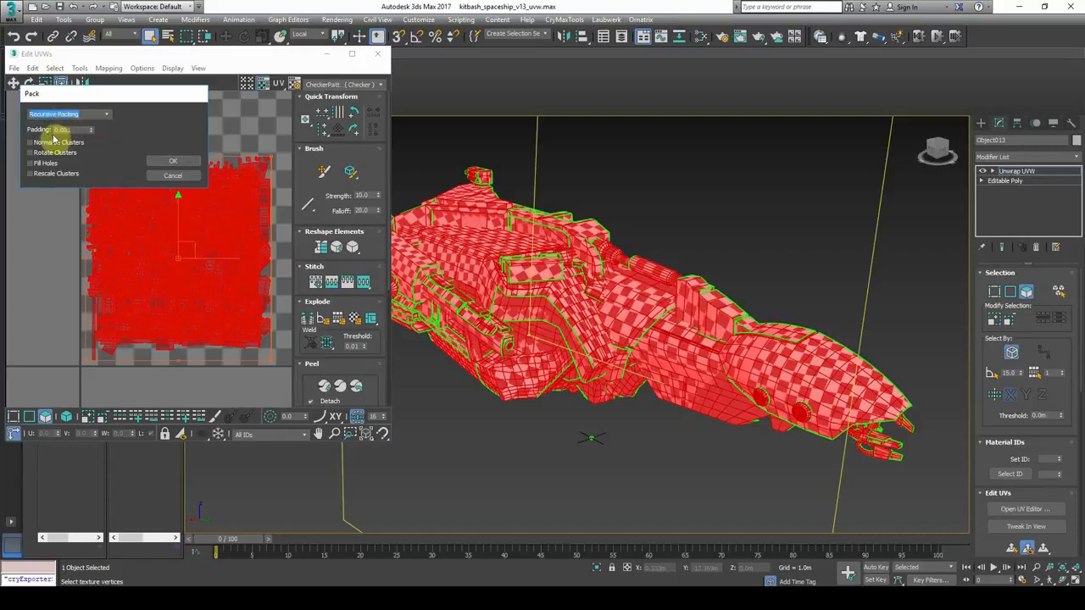
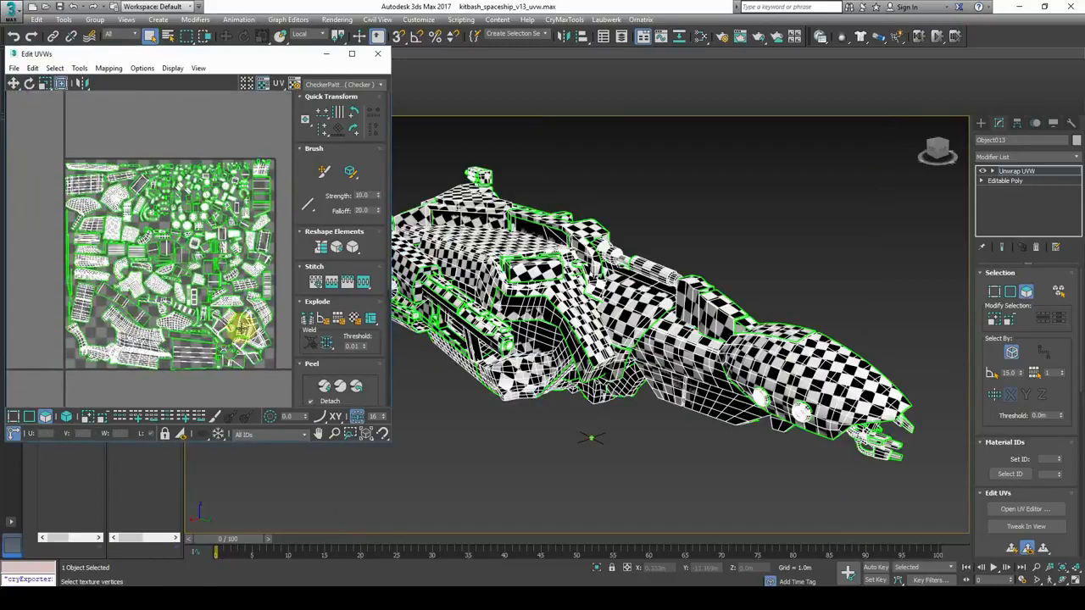
{"action": "middle_click_drag", "start_coordinate": [242, 329], "coordinate": [236, 318]}
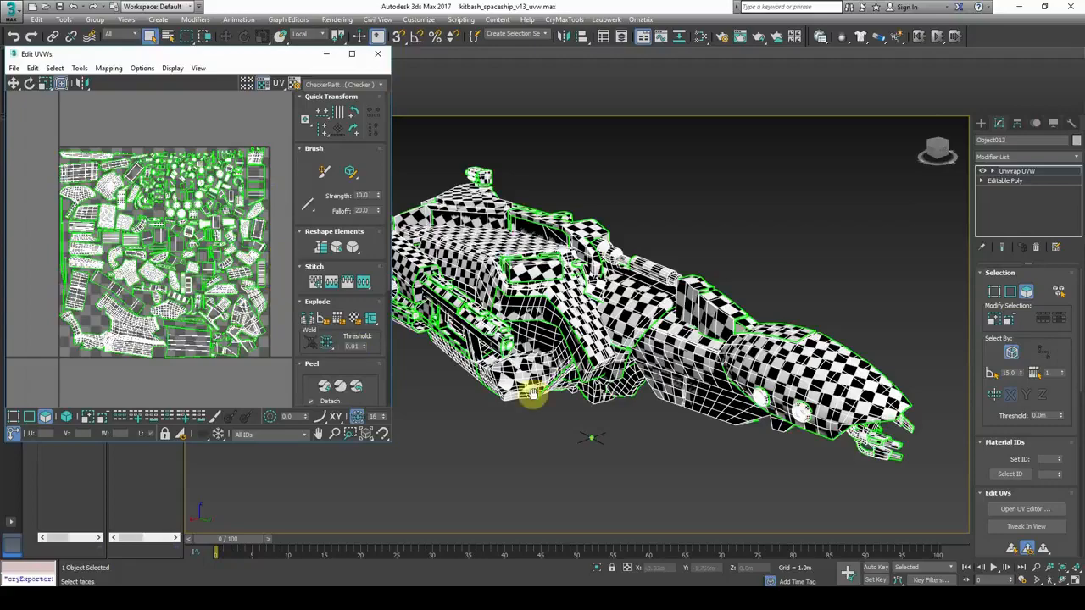
{"action": "middle_click_drag", "start_coordinate": [534, 393], "coordinate": [532, 393]}
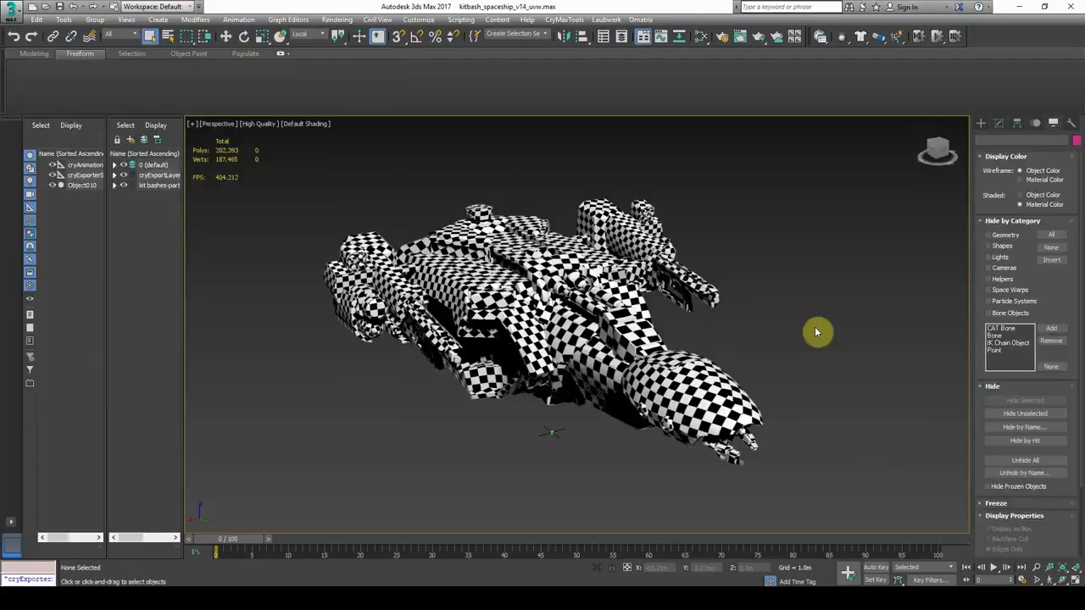
- Select the complete checker-textured ship to check its polygon count
{"action": "middle_click_drag", "start_coordinate": [755, 332], "coordinate": [318, 184], "text": "alt"}
{"action": "left_click", "coordinate": [625, 312]}
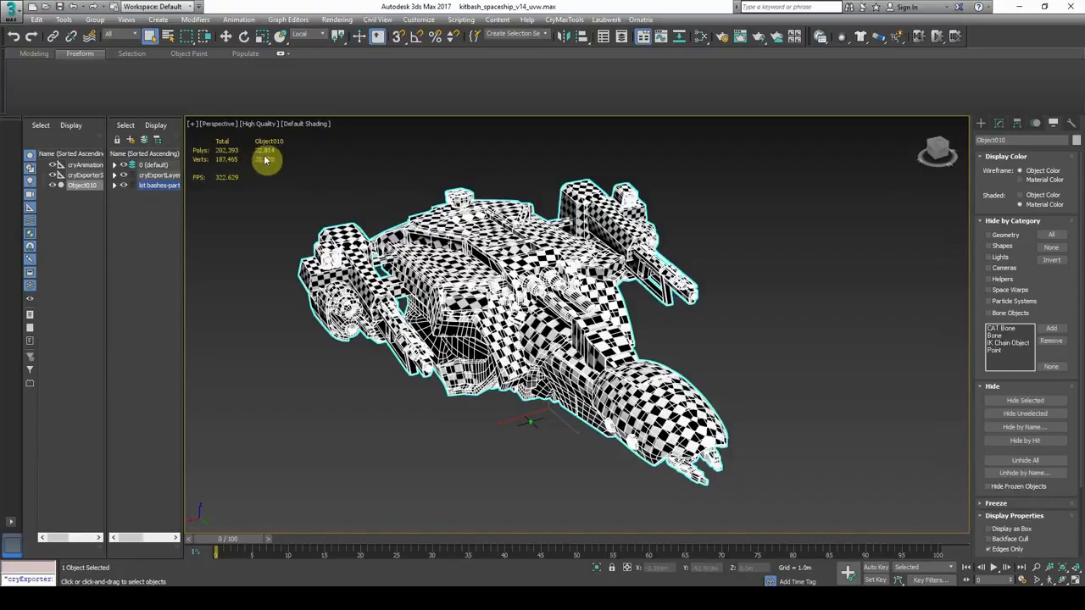
{"action": "left_click", "coordinate": [330, 167]}
{"action": "mouse_move", "coordinate": [461, 286]}
{"action": "middle_mouse_down", "text": "alt"}
{"action": "mouse_move", "coordinate": [380, 286]}
{"action": "mouse_move", "coordinate": [460, 286]}
{"action": "middle_mouse_up", "text": "alt"}
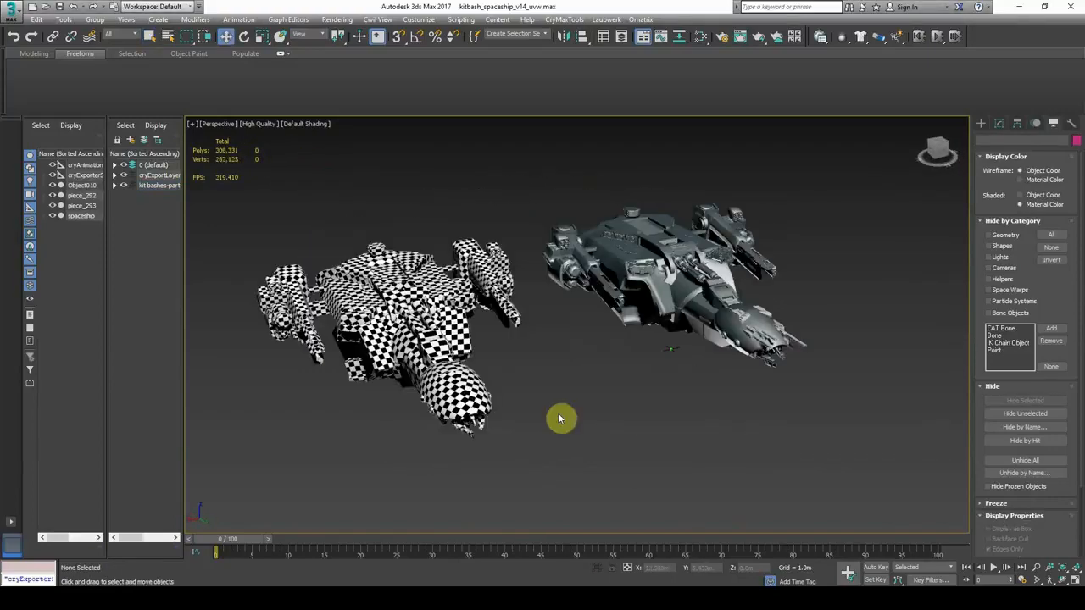
- Undo the checker-textured ship's sideways move, returning it onto the detailed ship
{"action": "left_click", "coordinate": [417, 307]}
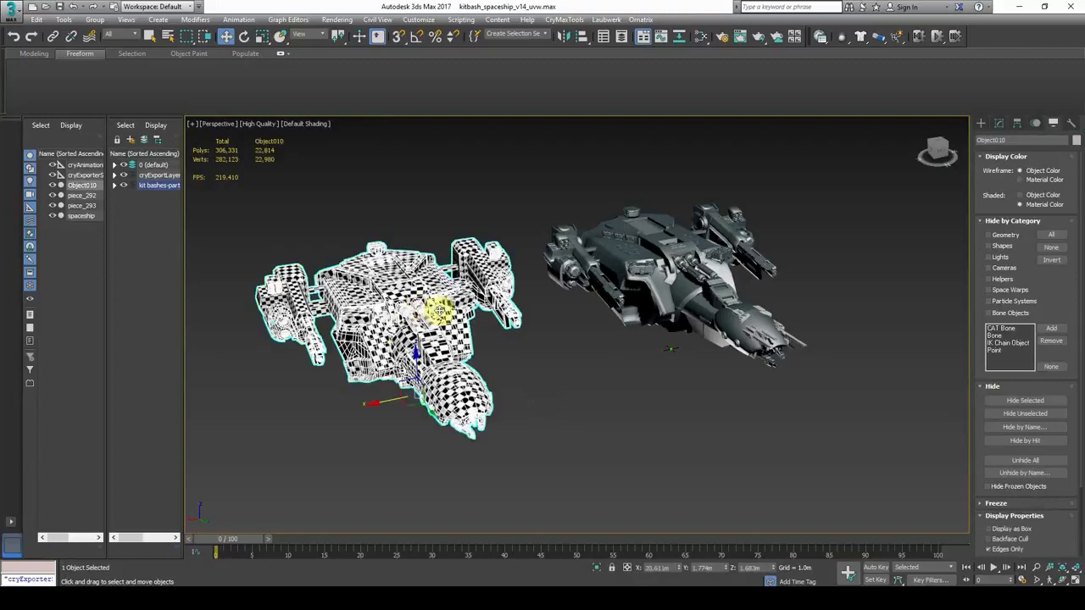
{"action": "left_click", "coordinate": [567, 261]}
{"action": "left_click", "coordinate": [574, 381]}
{"action": "middle_click_drag", "start_coordinate": [574, 381], "coordinate": [663, 368], "text": "alt"}
{"action": "key", "text": "ctrl+z"}
{"action": "key", "text": "ctrl+z"}
{"action": "key", "text": "ctrl+z"}
{"action": "key", "text": "ctrl+z"}
{"action": "key", "text": "ctrl+z"}
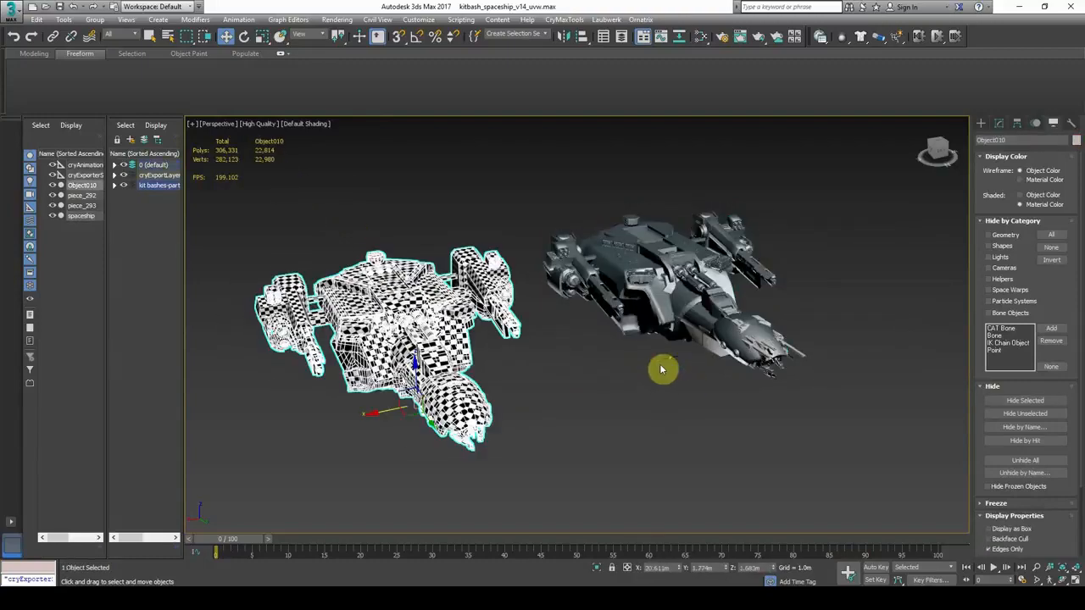
- Move the detailed spaceship about 20 m along X away from the checker-textured ship and reselect it
{"action": "left_click", "coordinate": [646, 246]}
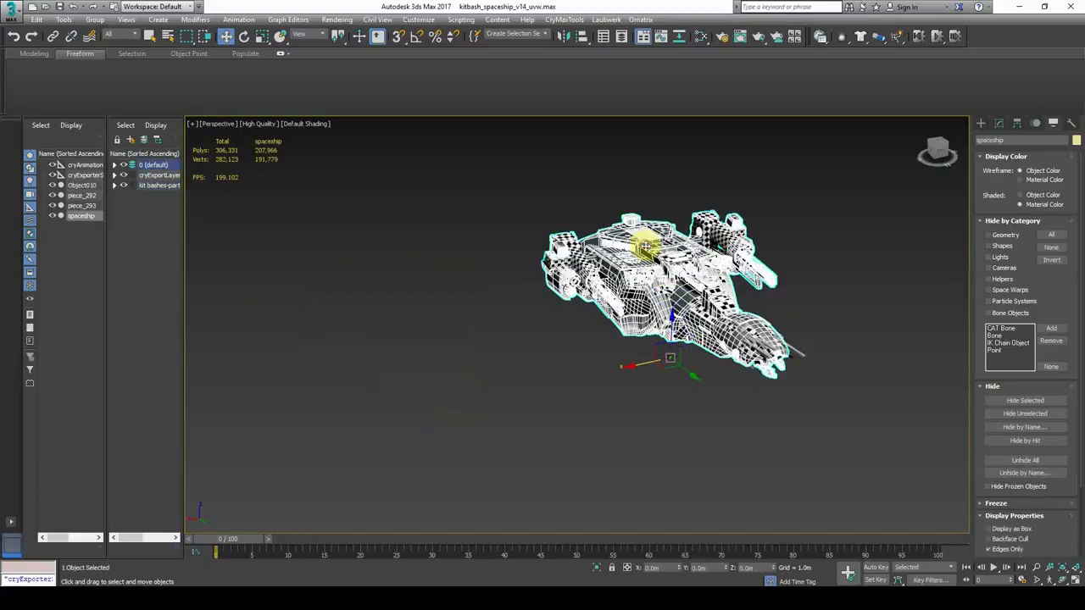
{"action": "left_click_drag", "start_coordinate": [640, 365], "coordinate": [360, 471]}
{"action": "left_click", "coordinate": [614, 489]}
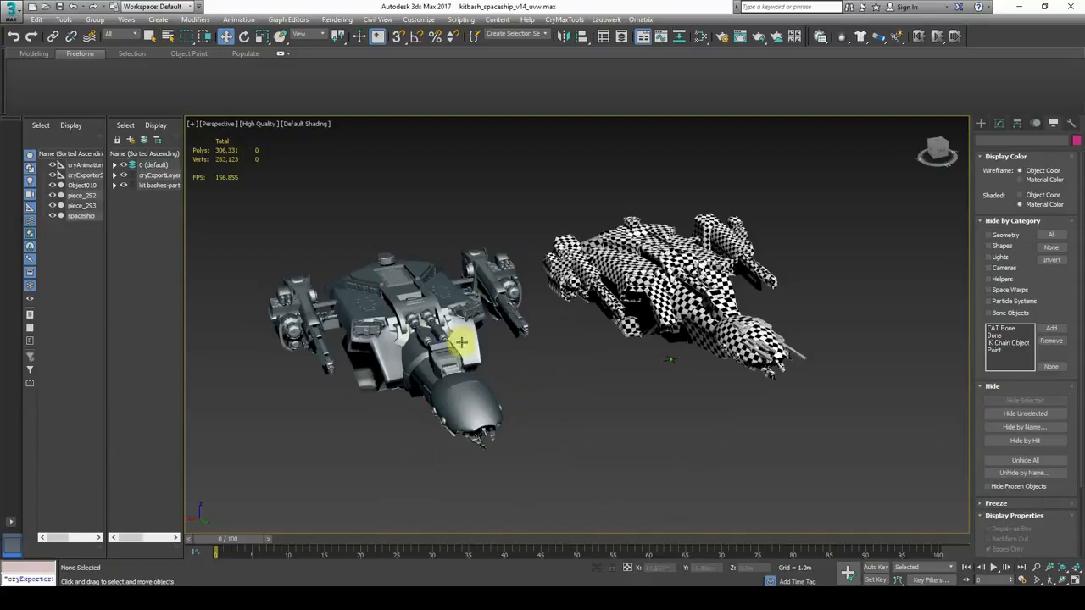
{"action": "left_click", "coordinate": [404, 315]}
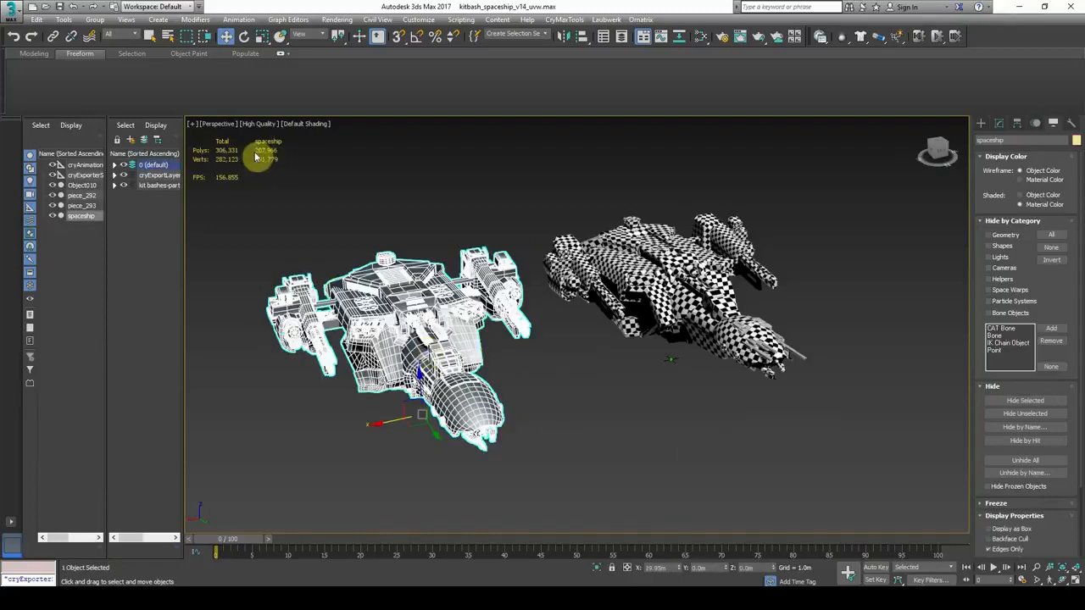
- Compare the polygon counts of both ships, and reset the detailed spaceship's X position to 0.0m so it overlaps the checker-textured ship
{"action": "left_click", "coordinate": [600, 273]}
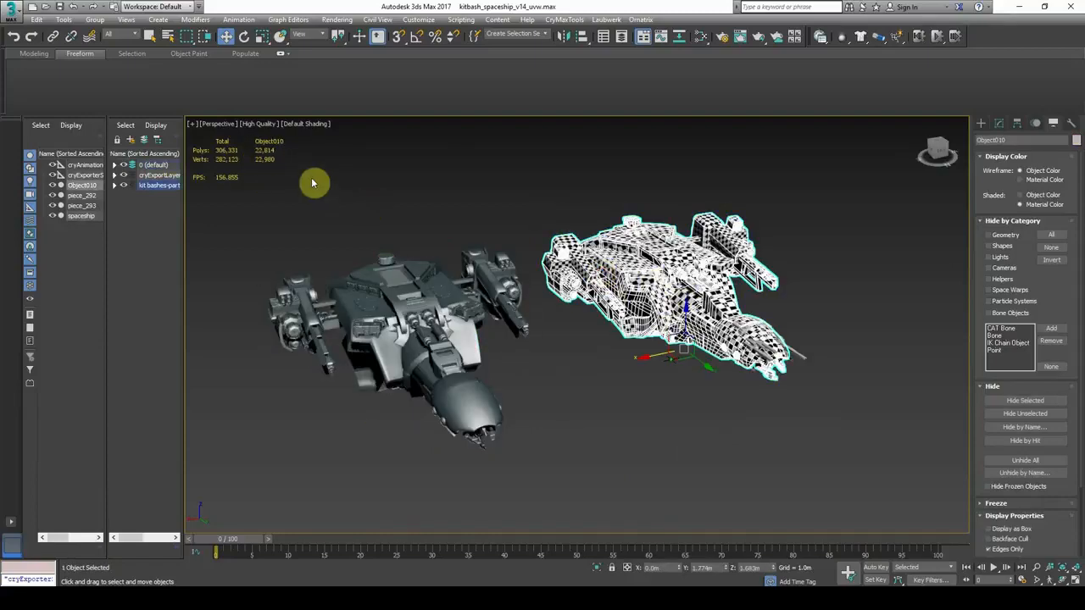
{"action": "left_click", "coordinate": [412, 324]}
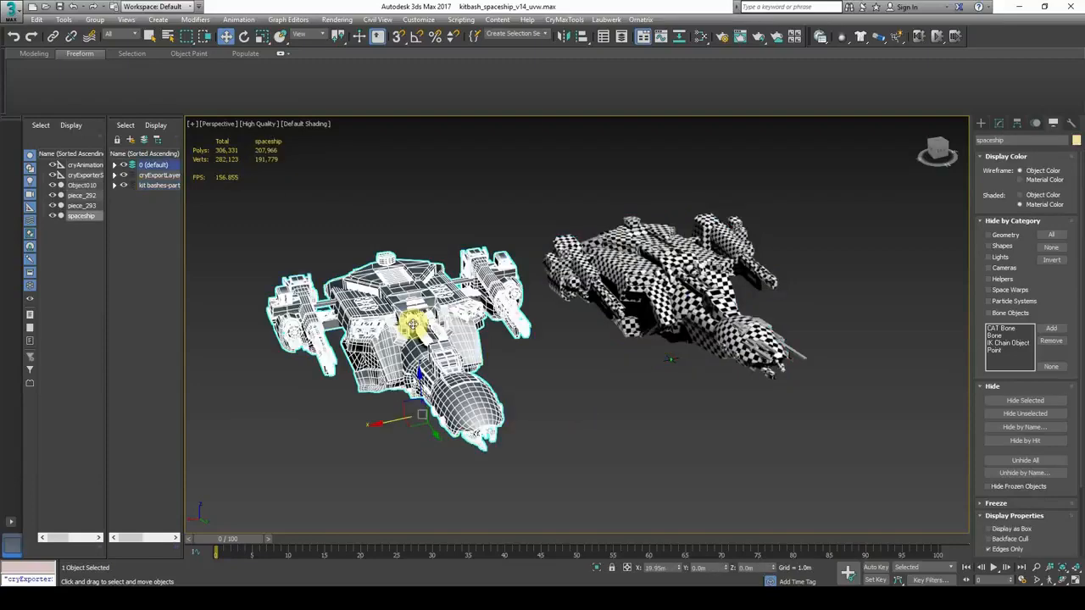
{"action": "right_click", "coordinate": [679, 569]}
{"action": "middle_click_drag", "start_coordinate": [702, 324], "coordinate": [639, 339]}
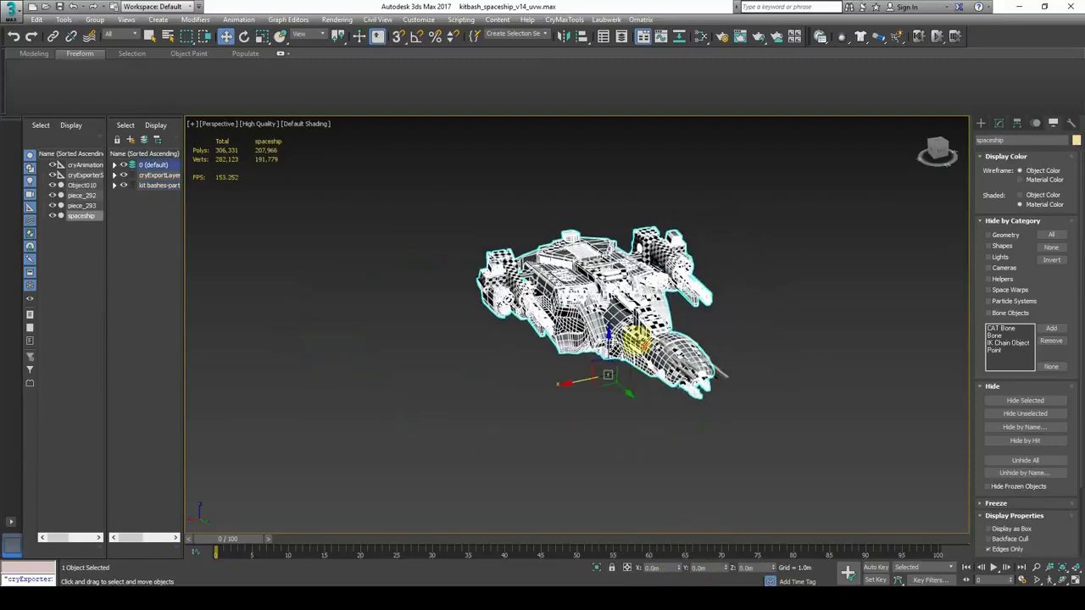
{"action": "scroll", "coordinate": [638, 341], "scroll_direction": "up", "scroll_amount": 3}
- Open the model export dialog and choose Autodesk (*.FBX) from the available file types
{"action": "left_click", "coordinate": [17, 13]}
{"action": "mouse_move", "coordinate": [68, 176]}
{"action": "left_click", "coordinate": [145, 134]}
{"action": "left_click", "coordinate": [167, 244]}
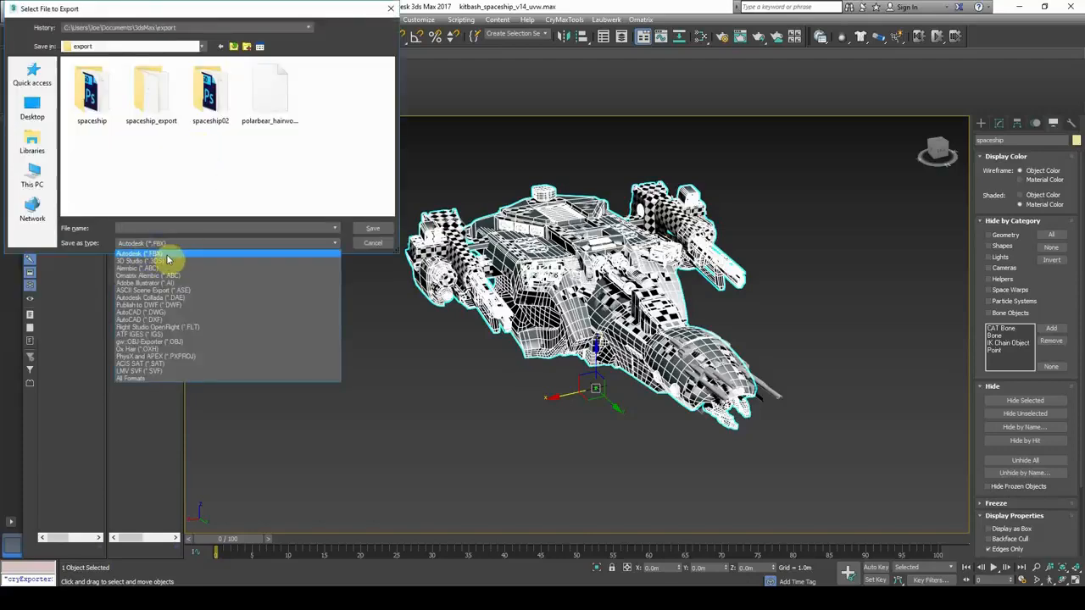
{"action": "left_click", "coordinate": [166, 257]}
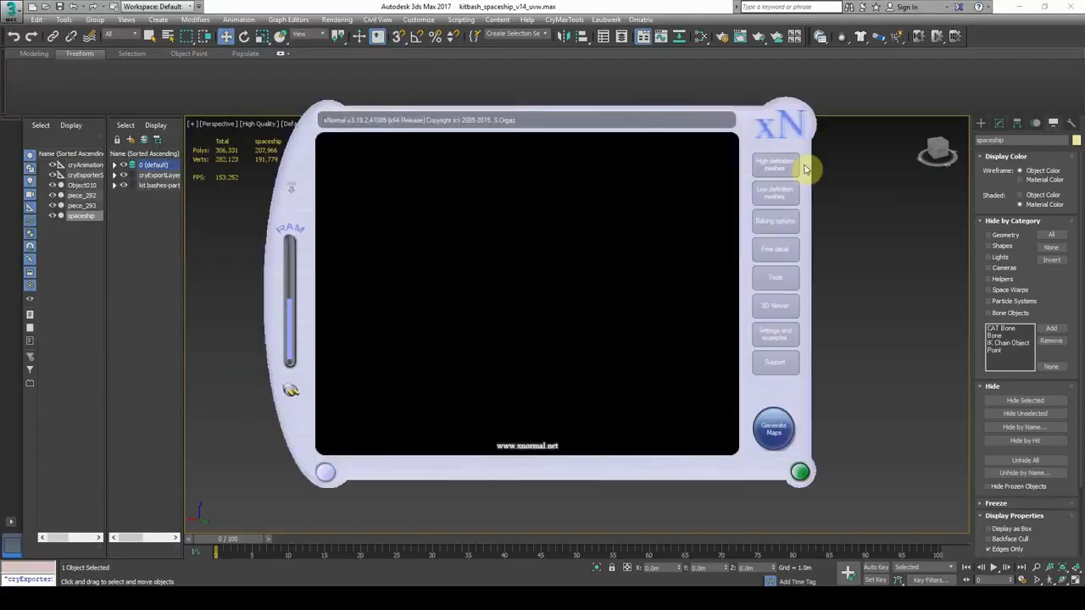
- Switch to xNormal, show the high definition meshes, and open the file browser for adding a mesh before dismissing it
{"action": "left_click", "coordinate": [776, 165]}
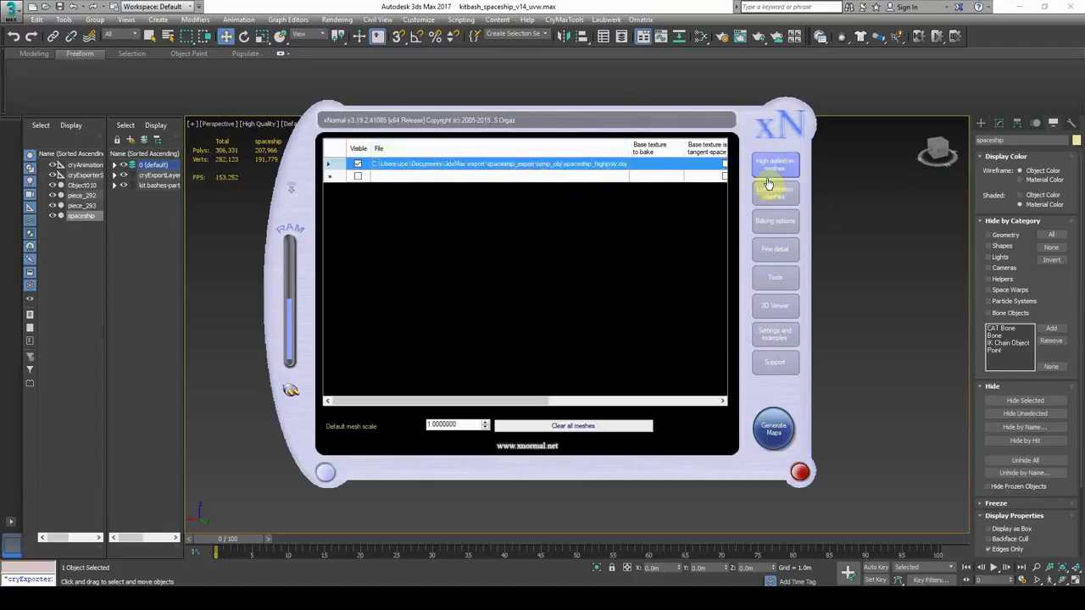
{"action": "right_click", "coordinate": [551, 171]}
{"action": "left_click", "coordinate": [542, 170]}
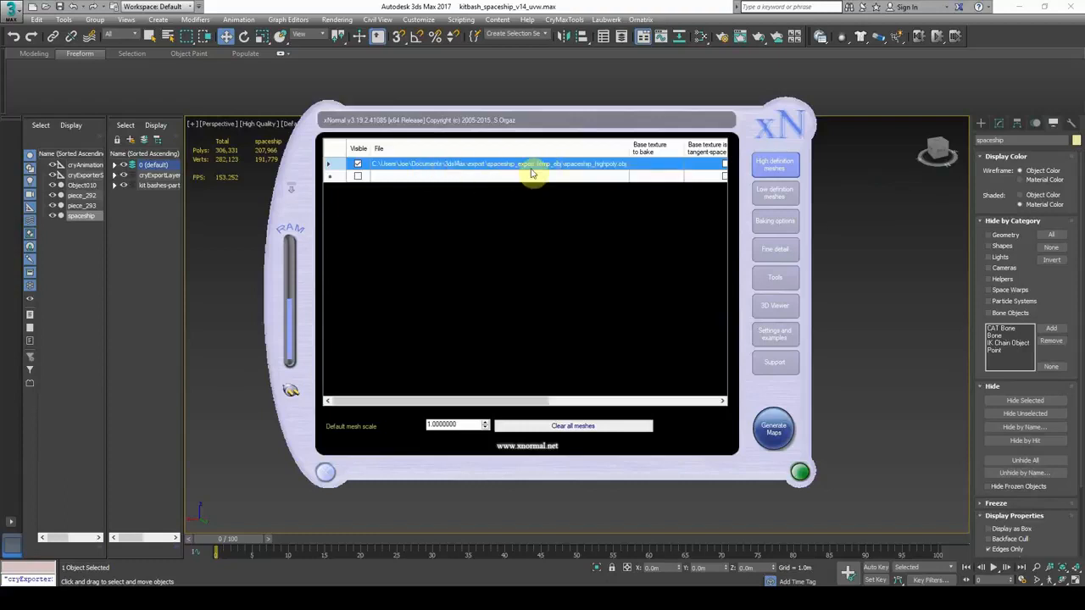
{"action": "right_click", "coordinate": [620, 172]}
{"action": "left_click", "coordinate": [649, 180]}
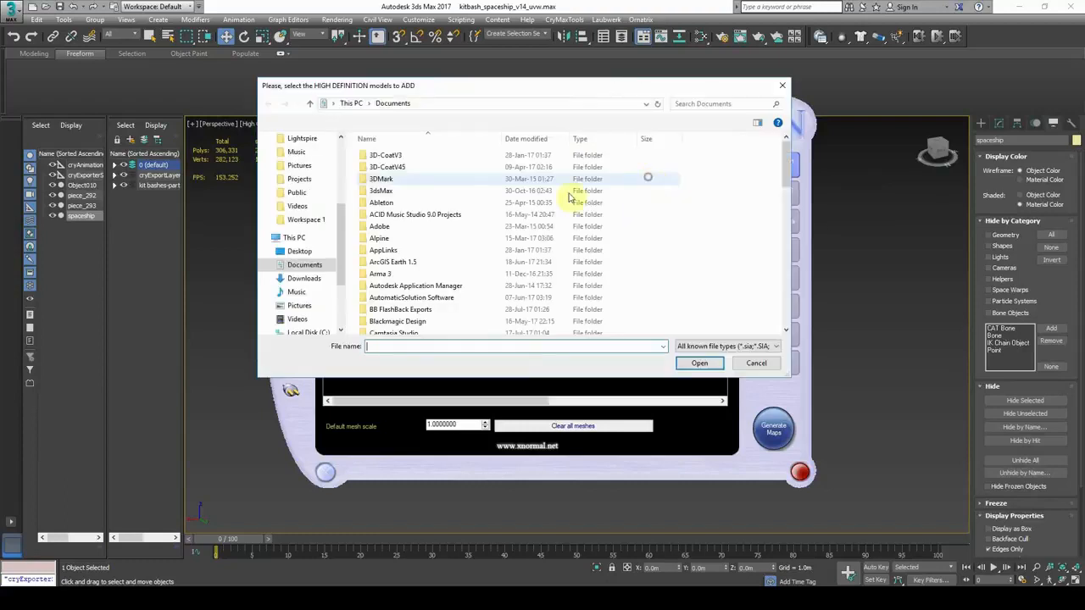
{"action": "left_click", "coordinate": [781, 85]}
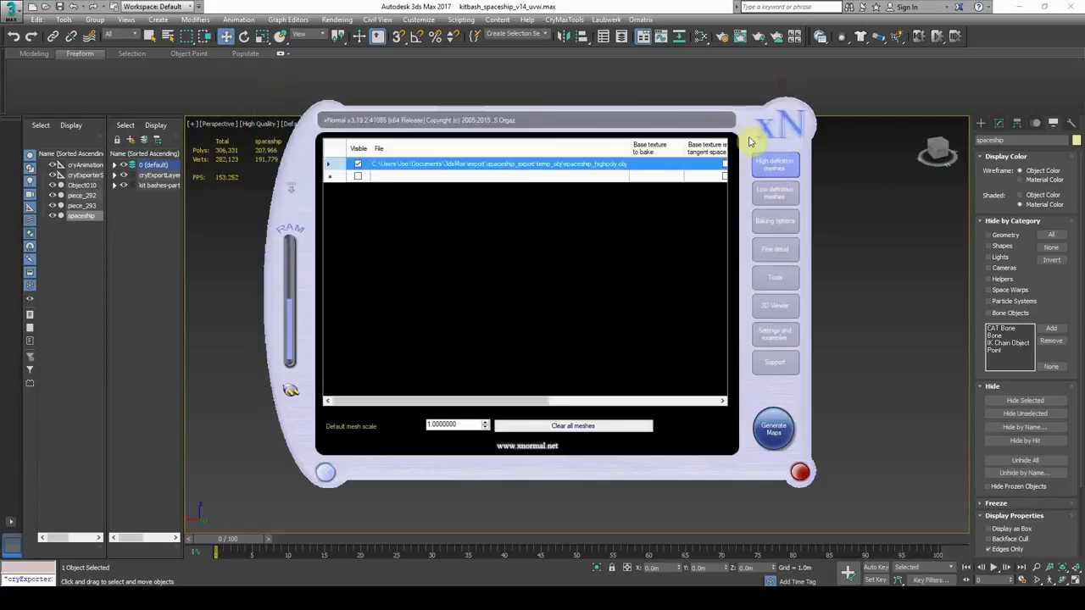
- Show the low definition meshes list and check the options available for the low-poly spaceship mesh
{"action": "left_click", "coordinate": [785, 192]}
{"action": "right_click", "coordinate": [533, 164]}
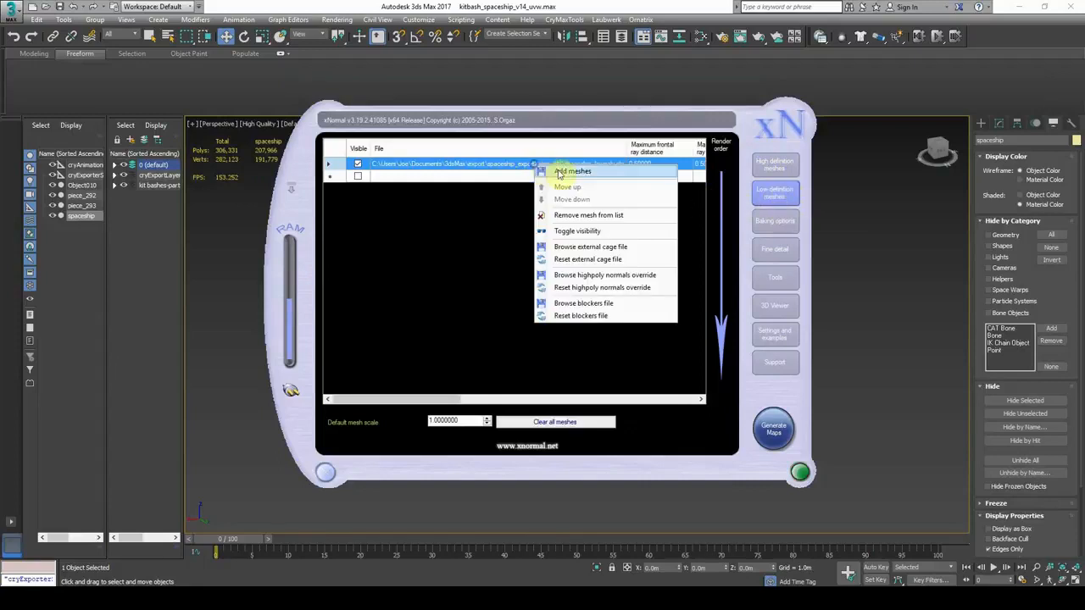
{"action": "left_click", "coordinate": [489, 203]}
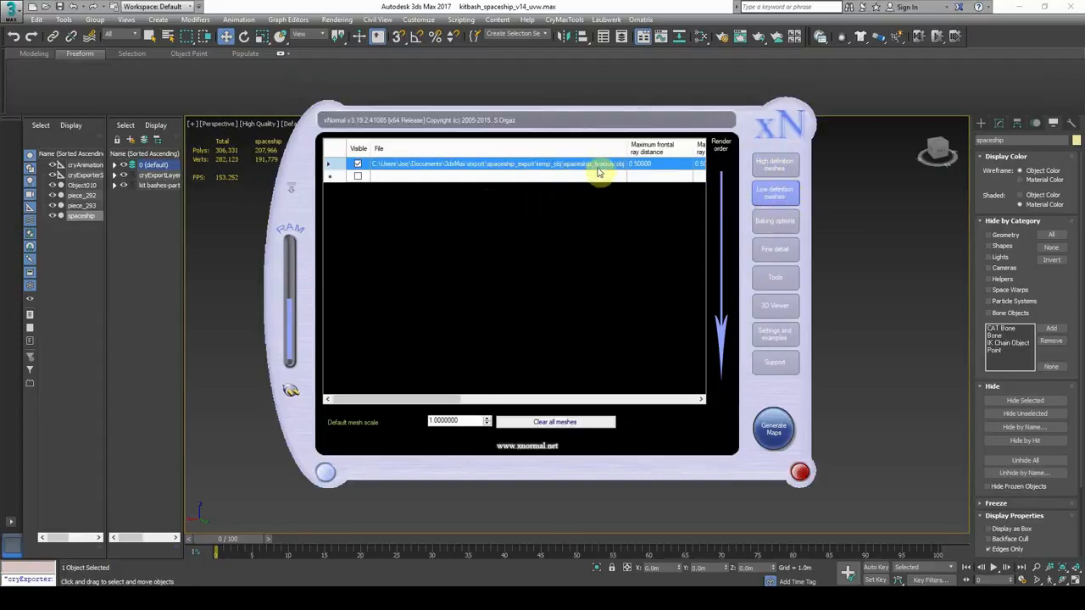
- Set the bake size to 4096 in the baking options and generate the normal and ambient occlusion maps
{"action": "left_click", "coordinate": [769, 222]}
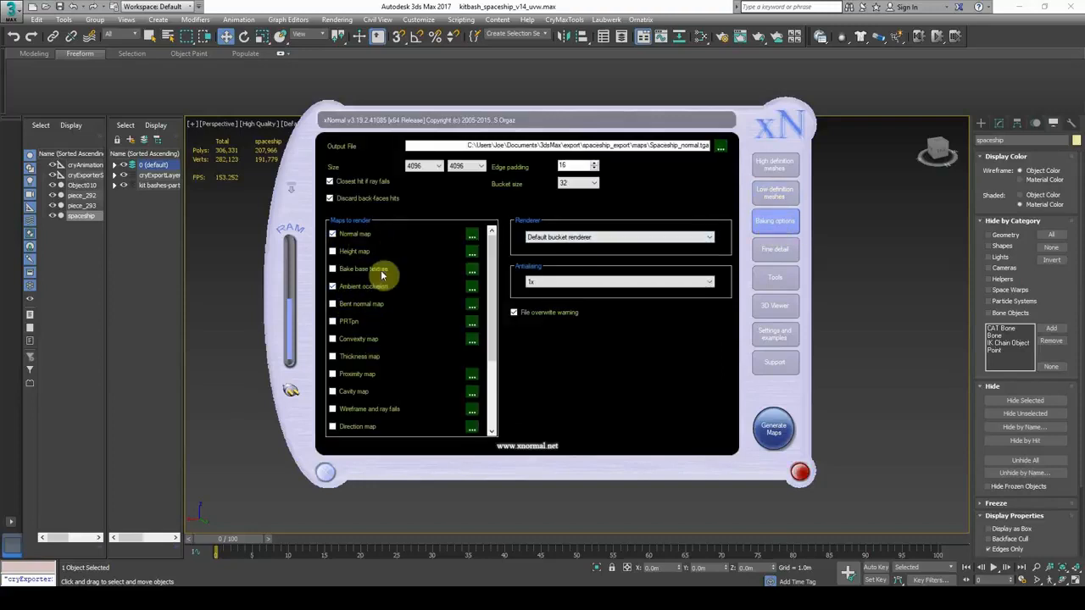
{"action": "left_click", "coordinate": [435, 167]}
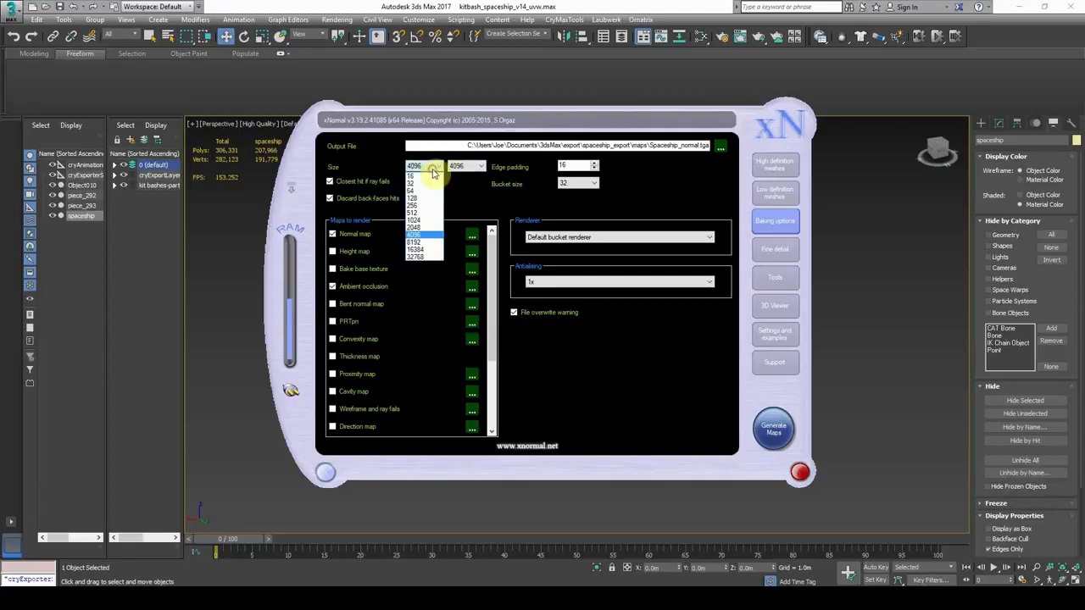
{"action": "left_click", "coordinate": [418, 235]}
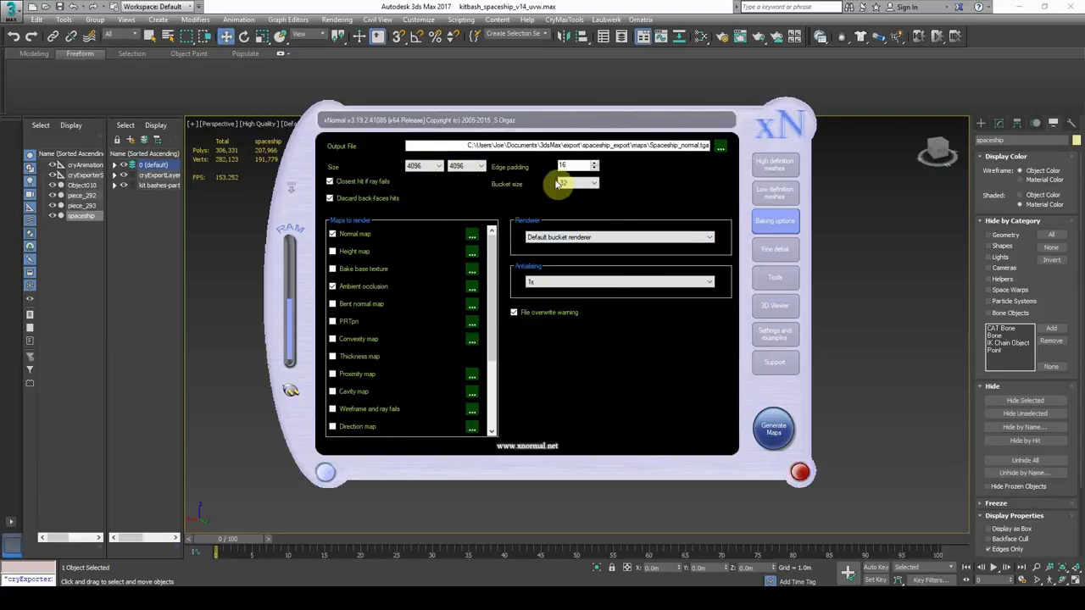
{"action": "left_click", "coordinate": [774, 437]}
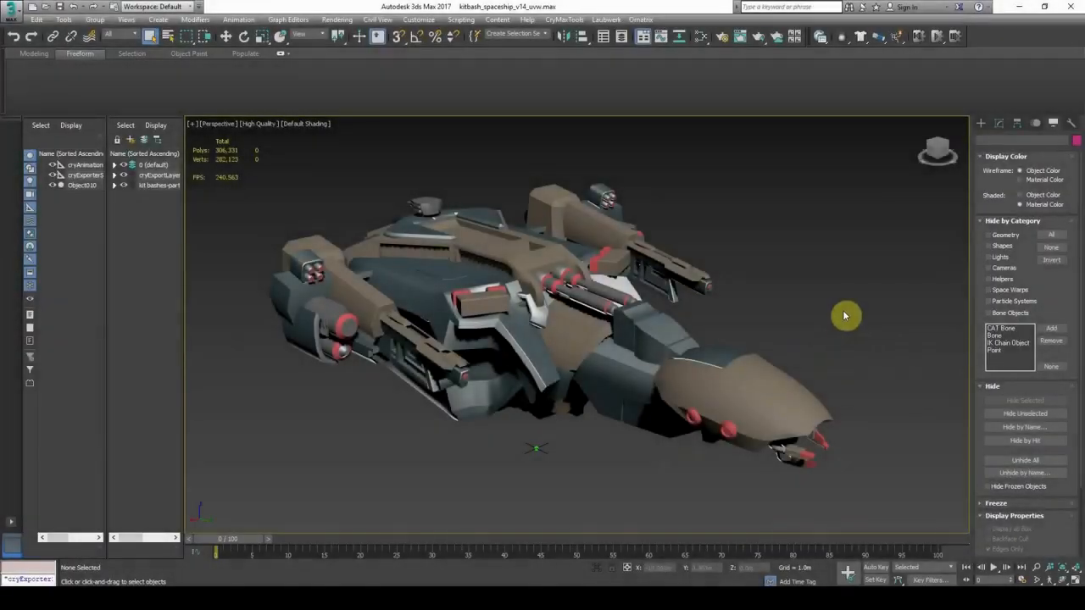
- Switch to 3ds Max, open Render To Texture and select the coloured low-poly ship as the object to bake
{"action": "key", "text": "0"}
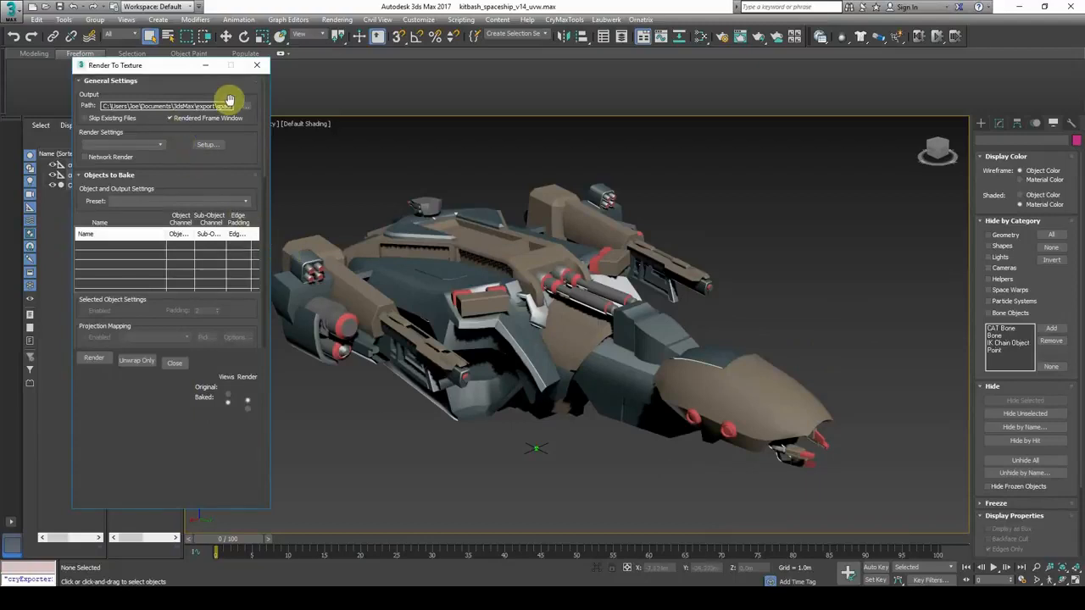
{"action": "left_click", "coordinate": [719, 38]}
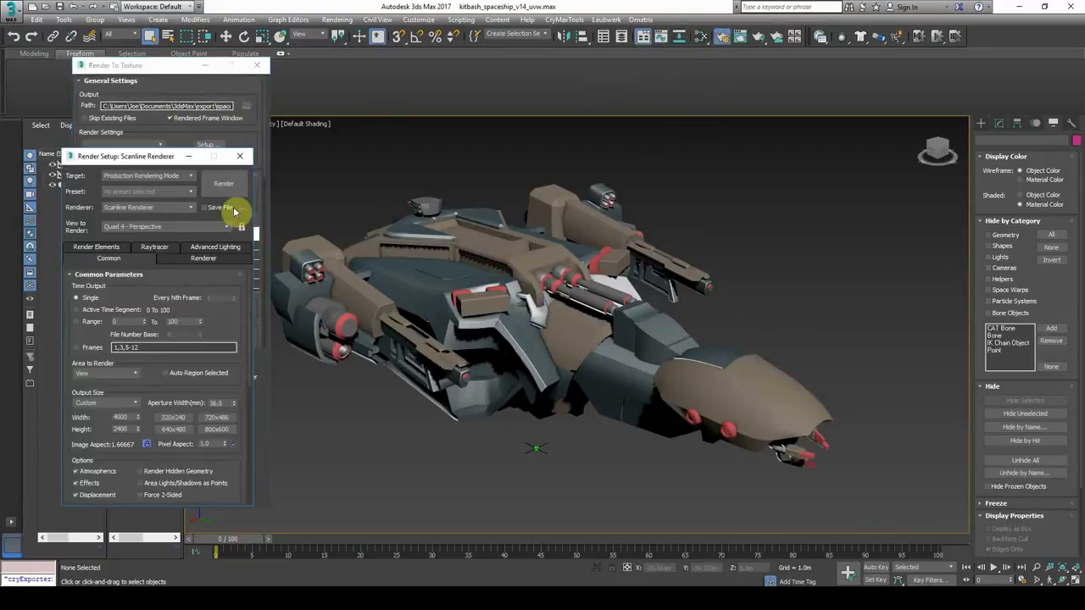
{"action": "left_click", "coordinate": [240, 156]}
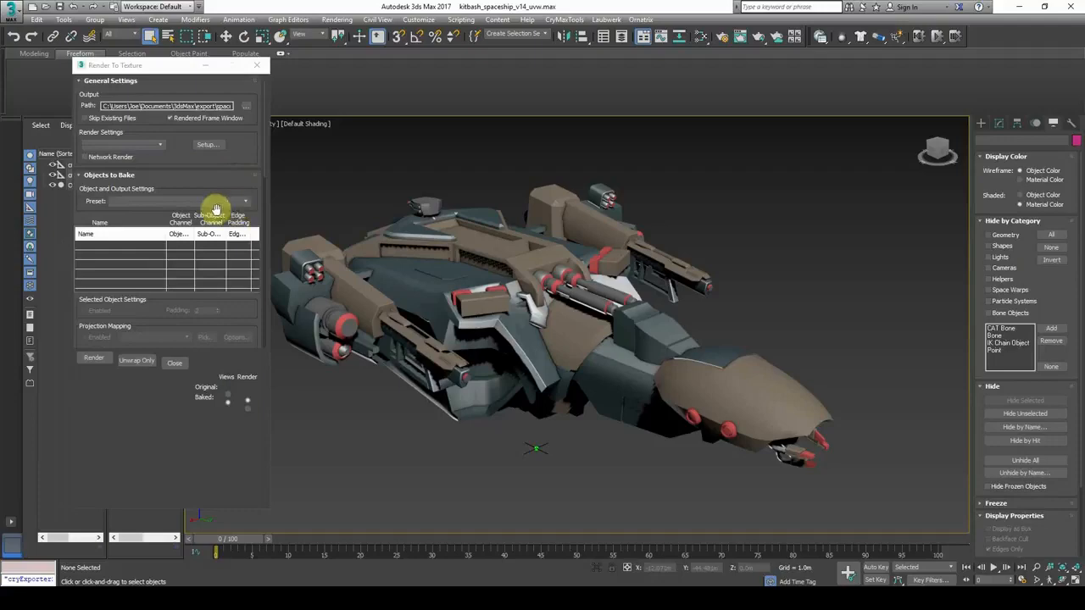
{"action": "left_click", "coordinate": [462, 329]}
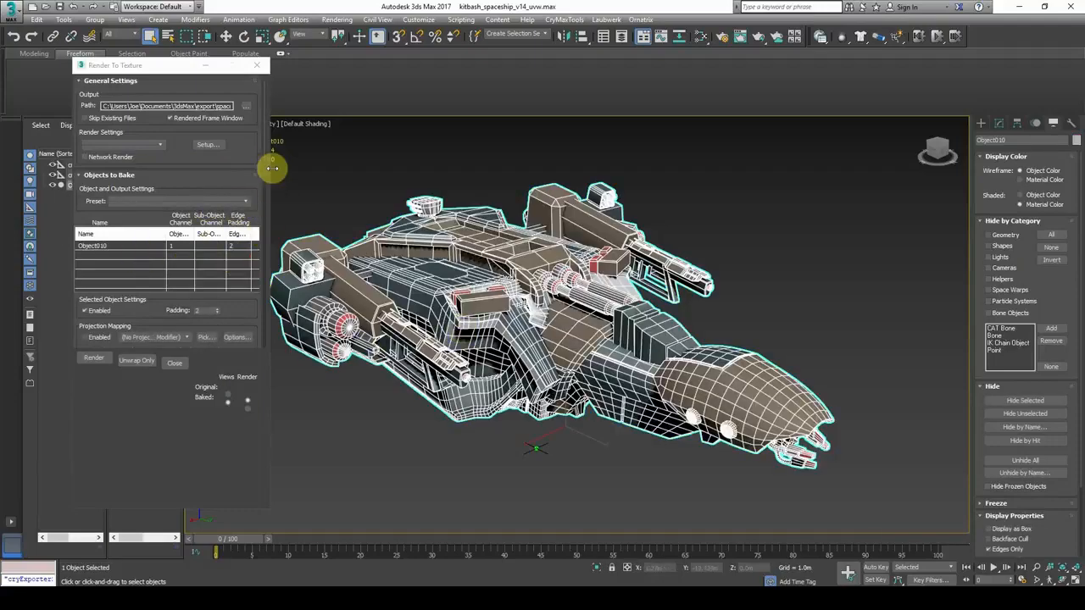
- Set the DiffuseMap output's target map slot to Diffuse Color and review the baked material settings
{"action": "left_click_drag", "start_coordinate": [265, 165], "coordinate": [271, 296]}
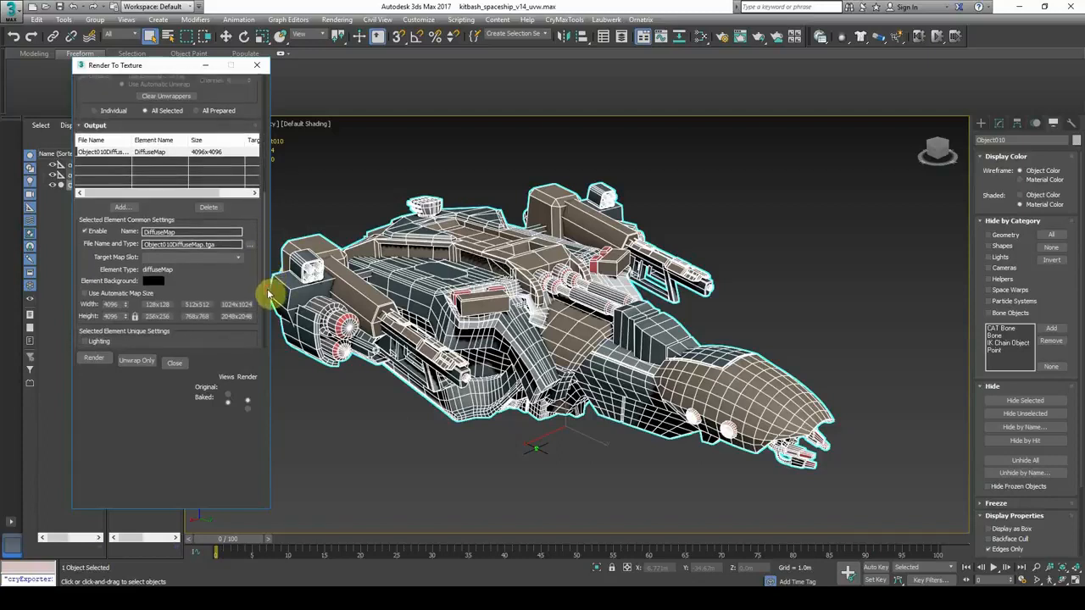
{"action": "left_click", "coordinate": [238, 266]}
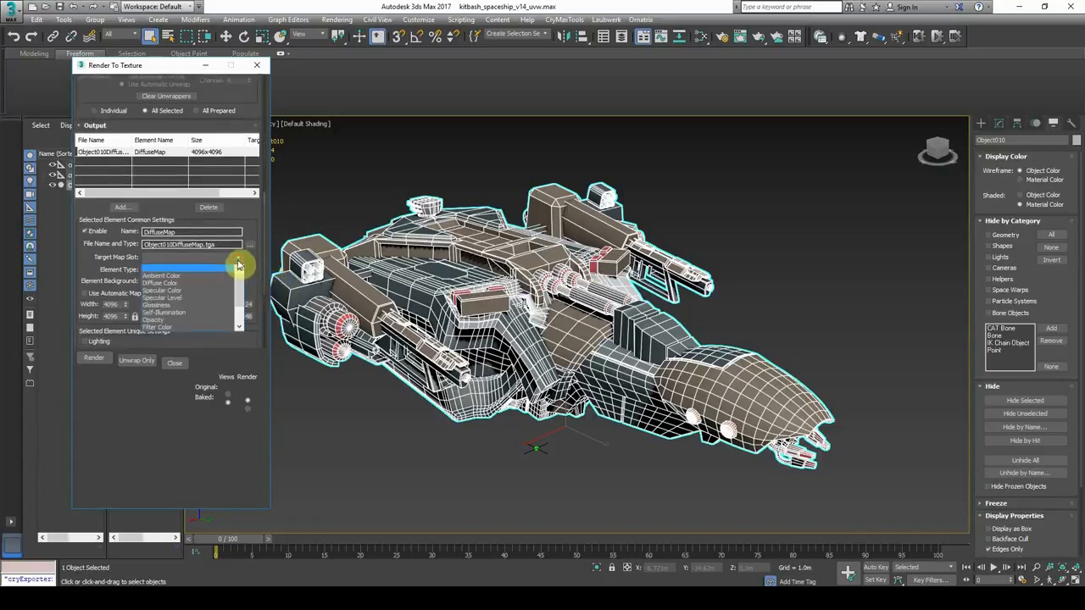
{"action": "left_click", "coordinate": [170, 285]}
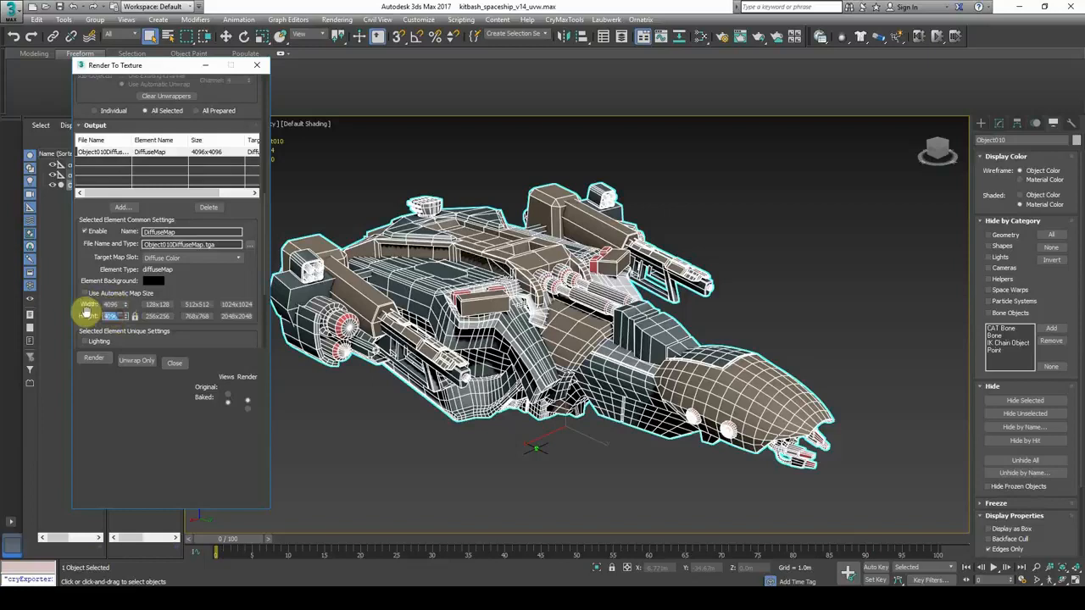
{"action": "scroll", "coordinate": [169, 280], "scroll_direction": "down", "scroll_amount": 3}
{"action": "scroll", "coordinate": [178, 259], "scroll_direction": "down", "scroll_amount": 2}
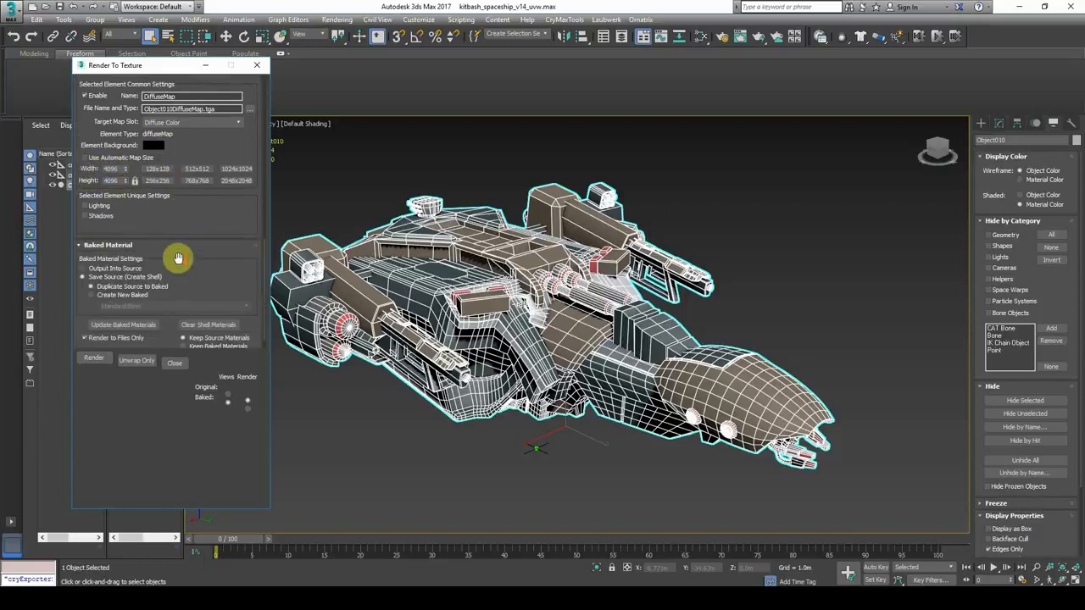
{"action": "scroll", "coordinate": [175, 260], "scroll_direction": "up", "scroll_amount": 3}
- Add a Material ID render element in Render Setup and render the ship's diffuse map to texture
{"action": "left_click", "coordinate": [720, 39]}
{"action": "left_click_drag", "start_coordinate": [140, 161], "coordinate": [381, 85]}
{"action": "left_click", "coordinate": [348, 172]}
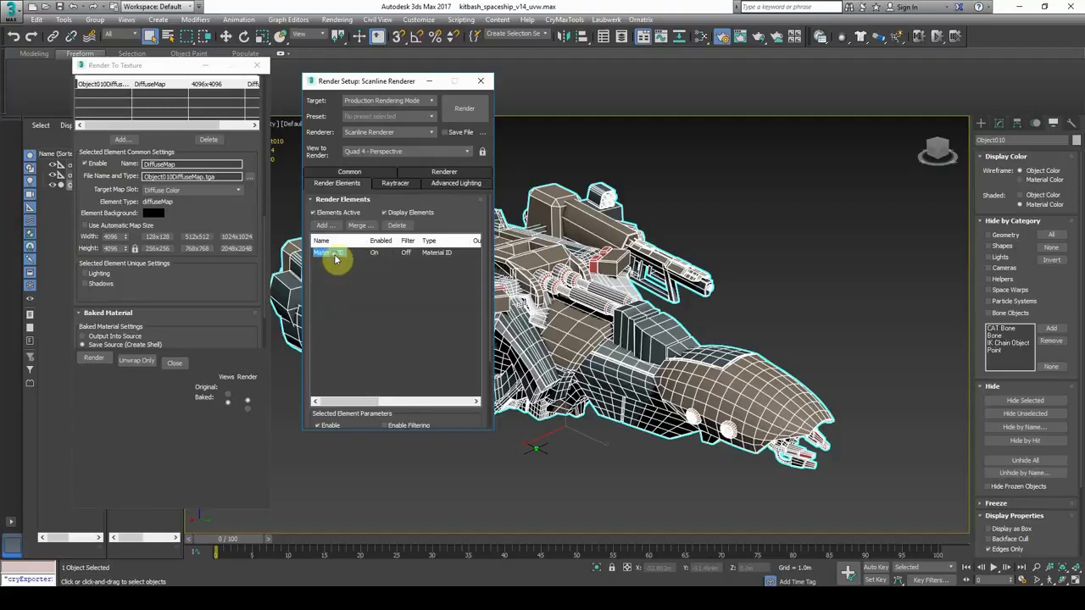
{"action": "left_click", "coordinate": [323, 226]}
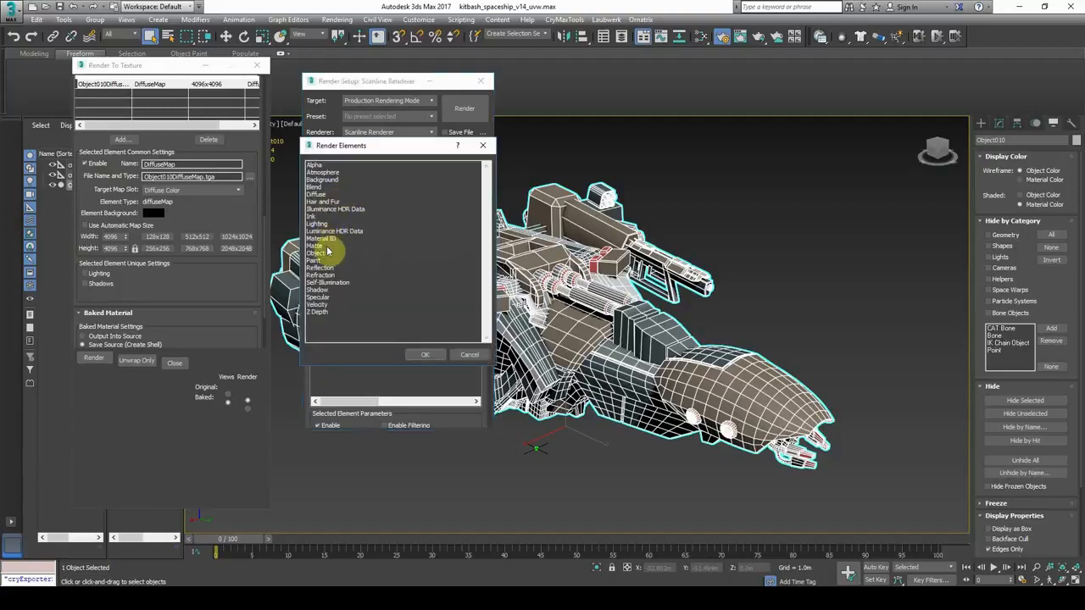
{"action": "left_click", "coordinate": [322, 238]}
{"action": "left_click", "coordinate": [428, 354]}
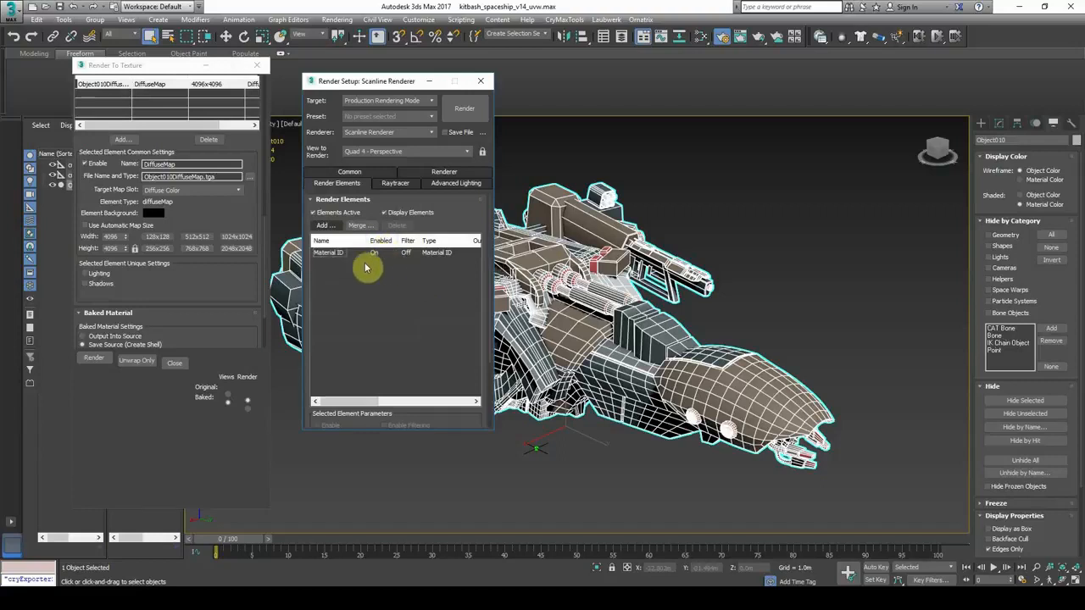
{"action": "left_click", "coordinate": [481, 81]}
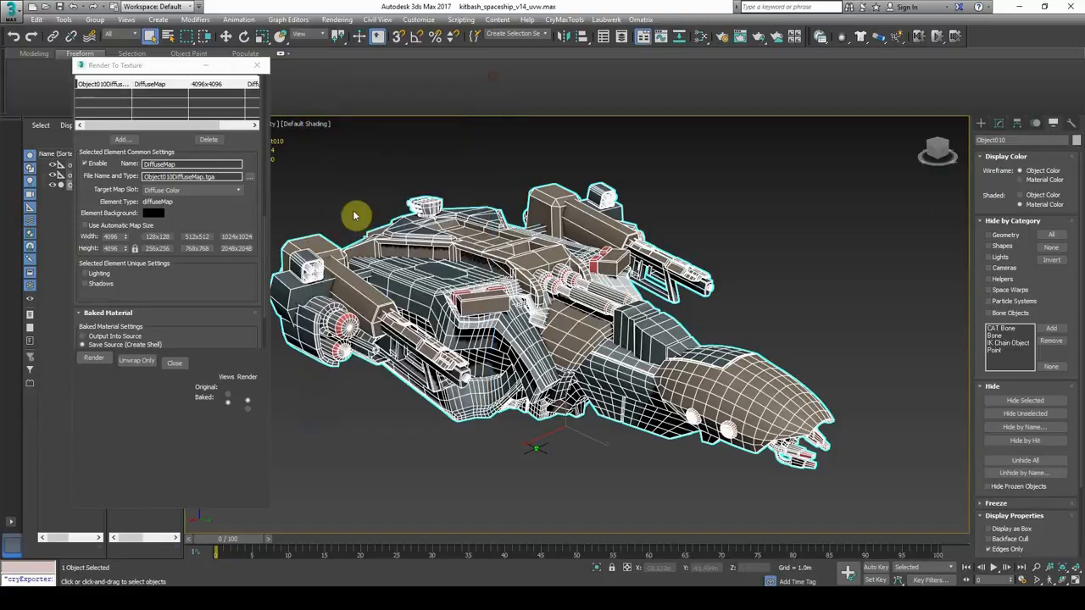
{"action": "left_click", "coordinate": [100, 362]}
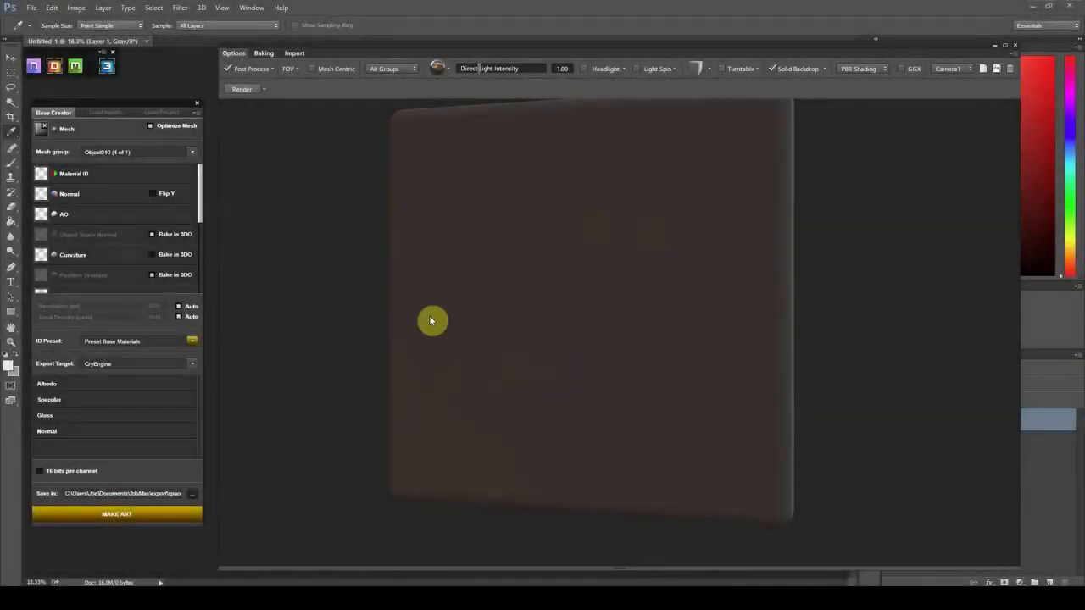
{"action": "left_click", "coordinate": [31, 7]}
{"action": "left_click", "coordinate": [31, 7]}
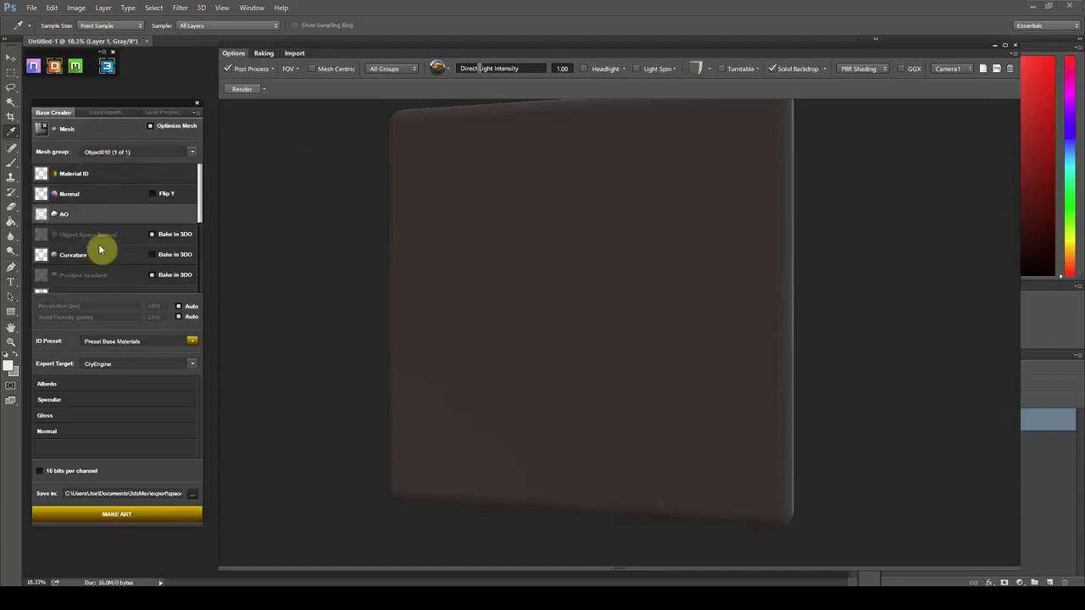
{"action": "mouse_move", "coordinate": [329, 56]}
{"action": "left_mouse_down"}
{"action": "mouse_move", "coordinate": [342, 69]}
{"action": "mouse_move", "coordinate": [328, 65]}
{"action": "left_mouse_up"}
{"action": "left_click_drag", "start_coordinate": [140, 107], "coordinate": [143, 109]}
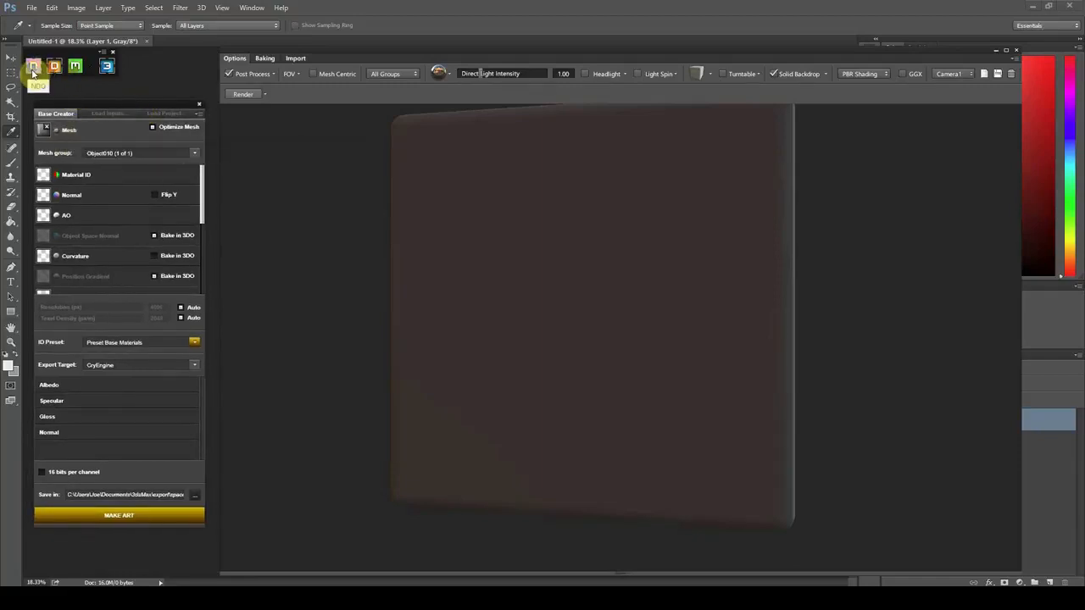
- Load spaceship_uvwrapped.obj as the mesh input in the Quixel Base Creator
{"action": "left_click", "coordinate": [82, 135]}
{"action": "left_click_drag", "start_coordinate": [94, 113], "coordinate": [202, 111]}
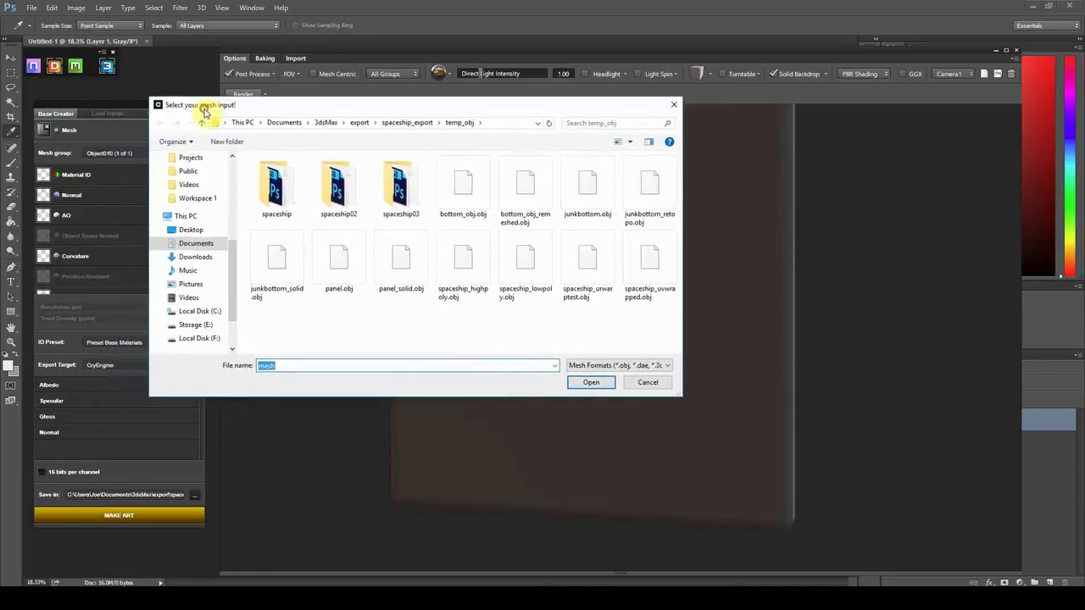
{"action": "double_click", "coordinate": [653, 274]}
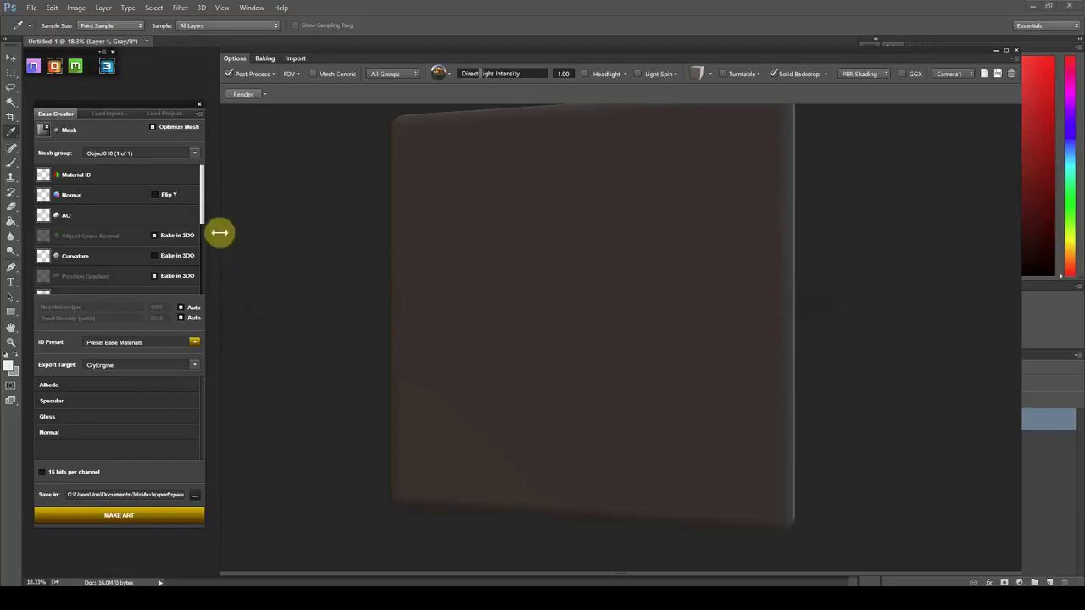
- Load Object010DiffuseMap.png from the spaceship_export maps folder as the Material ID input
{"action": "left_click", "coordinate": [86, 182]}
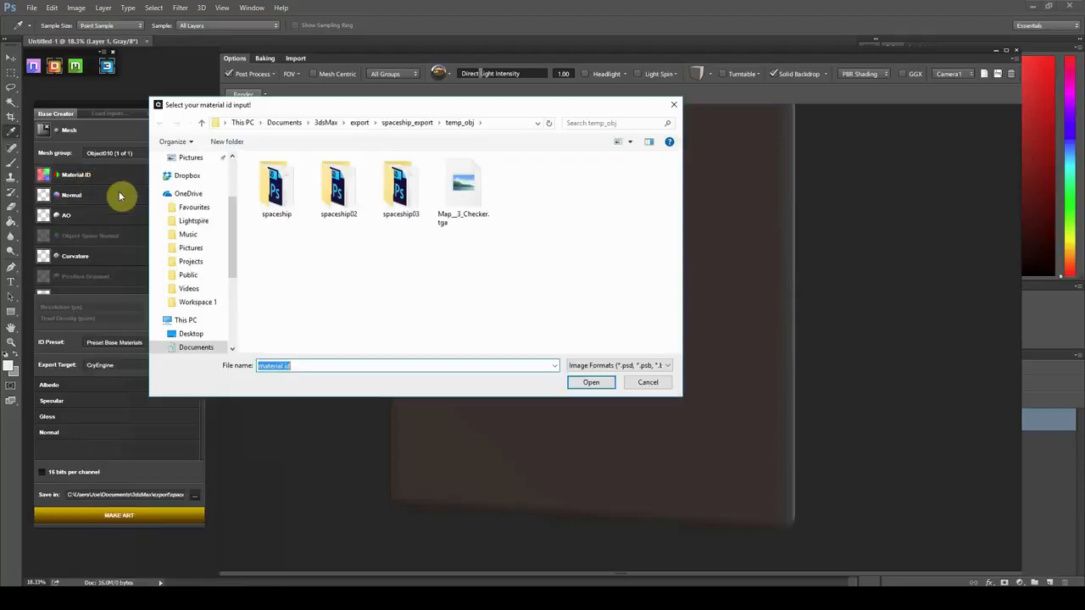
{"action": "left_click", "coordinate": [415, 124]}
{"action": "double_click", "coordinate": [279, 188]}
{"action": "double_click", "coordinate": [336, 186]}
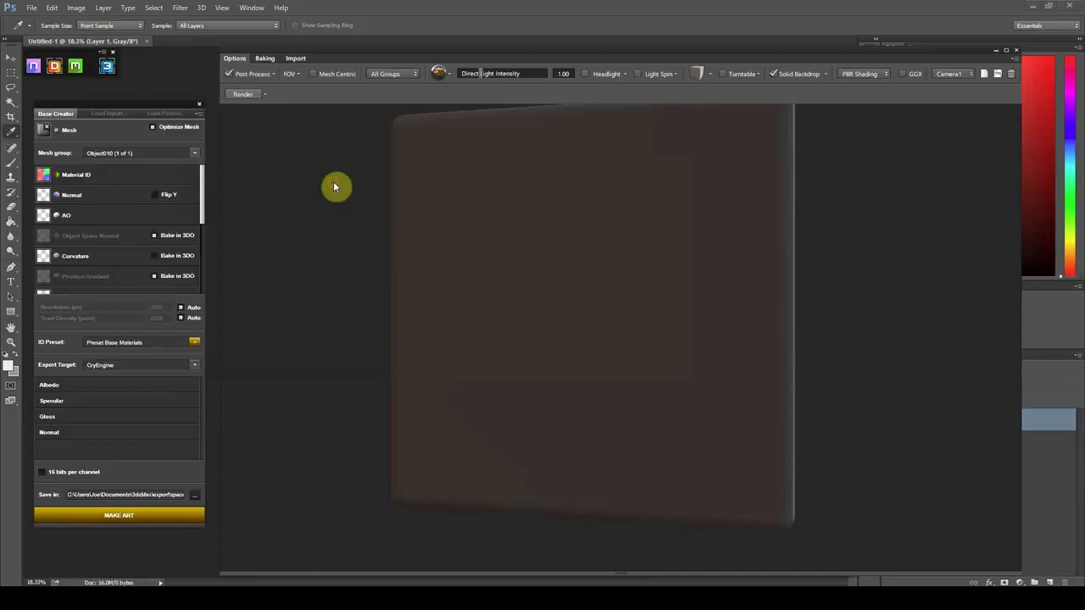
- Load Spaceship_normal_normals.tga as the Normal input and Spaceship_normal_occlusion.tga as the AO input
{"action": "left_click", "coordinate": [93, 199]}
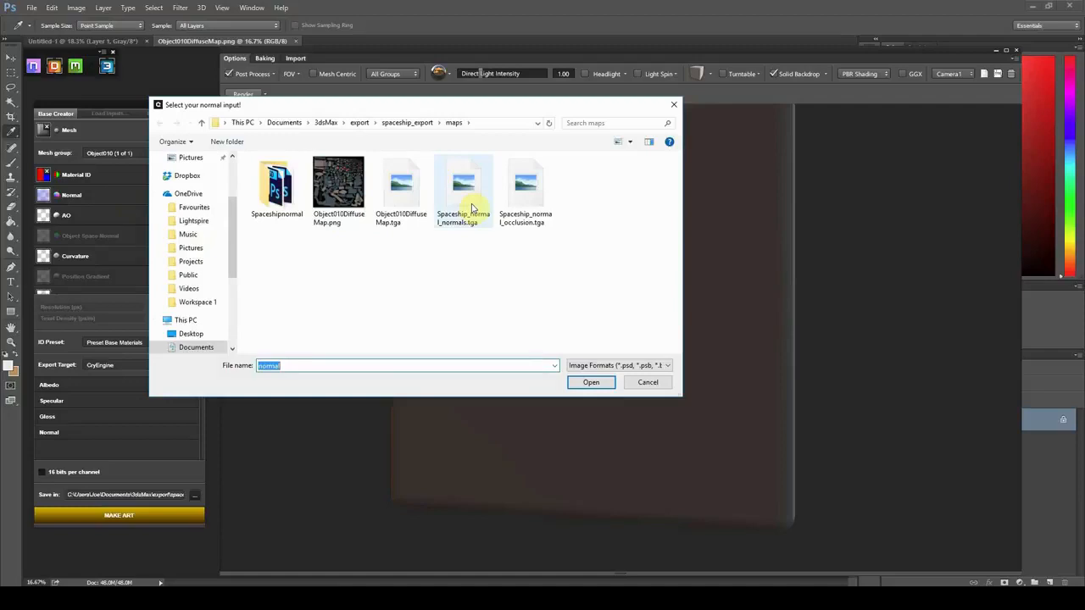
{"action": "double_click", "coordinate": [472, 208]}
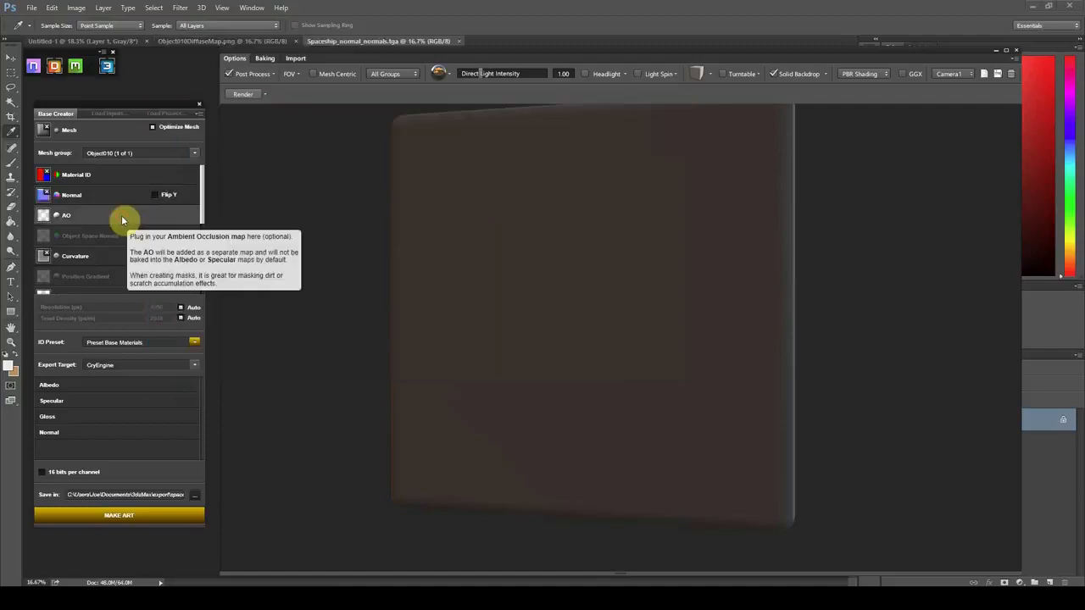
{"action": "left_click", "coordinate": [121, 219]}
{"action": "double_click", "coordinate": [520, 195]}
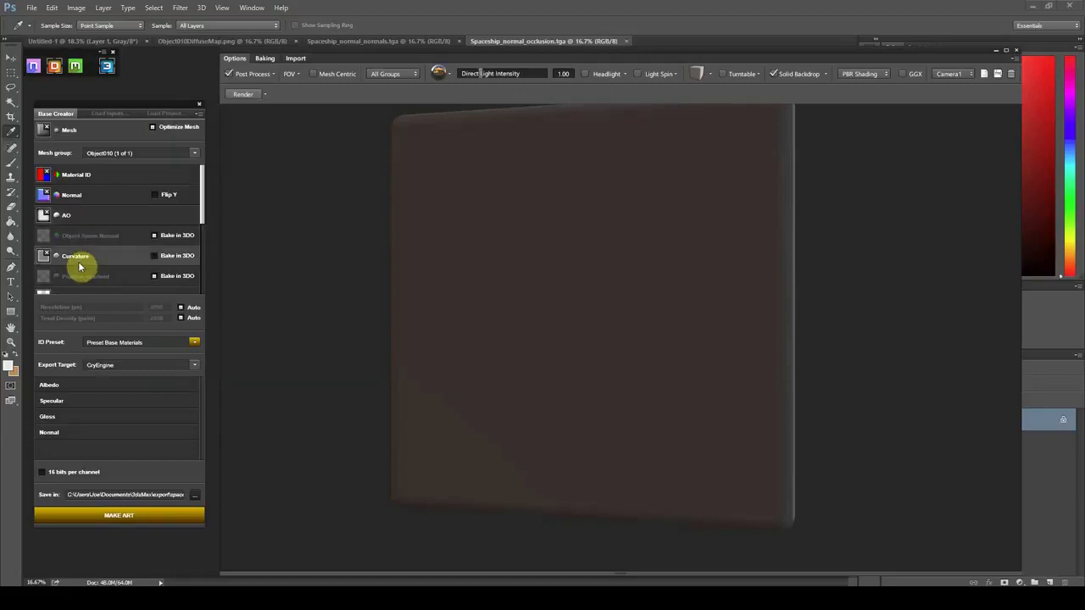
- Set the Base Creator's export target to CryEngine and generate the texturing project
{"action": "left_click", "coordinate": [121, 365]}
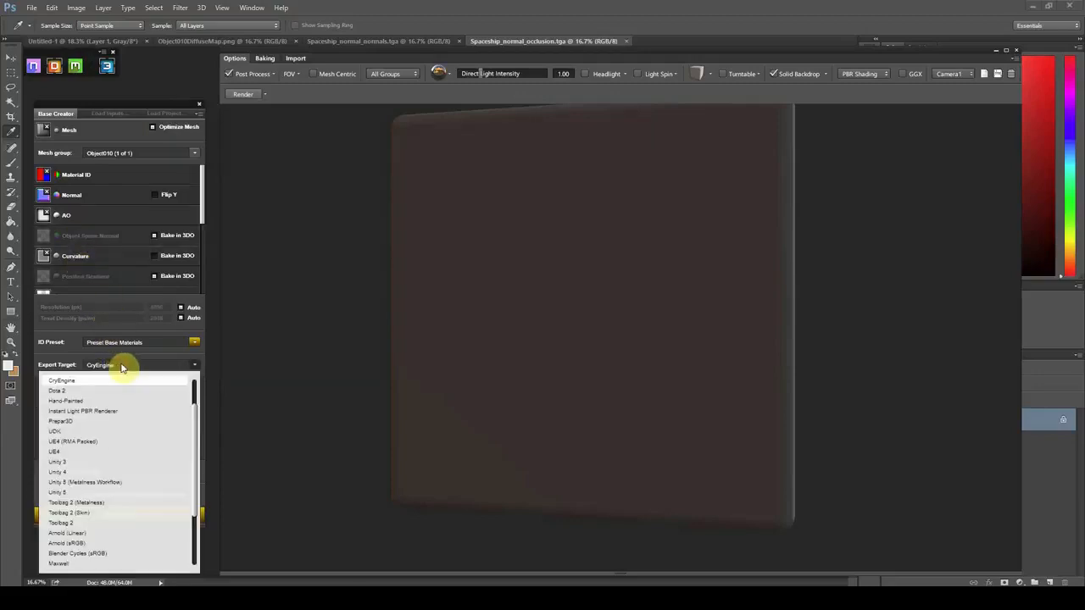
{"action": "left_click", "coordinate": [82, 384]}
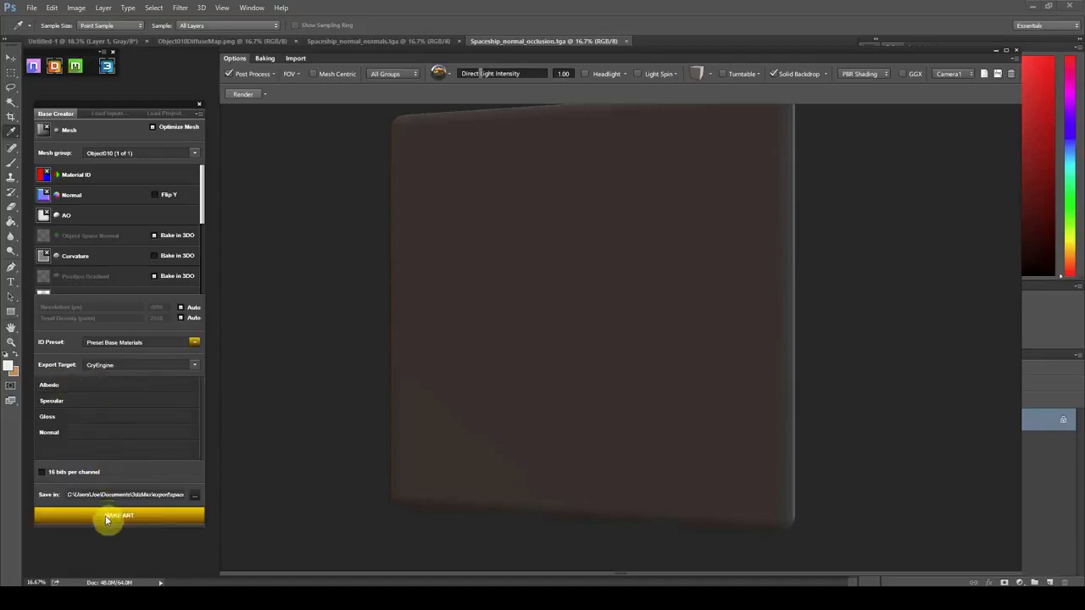
{"action": "left_click", "coordinate": [133, 518]}
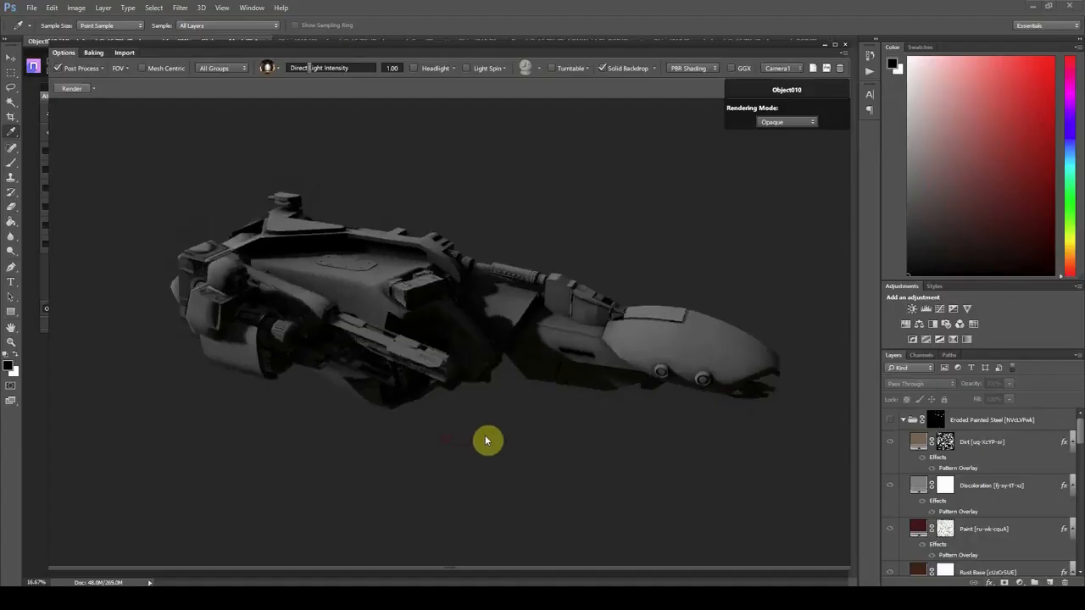
- Compare several environment lighting presets on the spaceship in the 3D preview
{"action": "left_click_drag", "start_coordinate": [487, 438], "coordinate": [429, 441]}
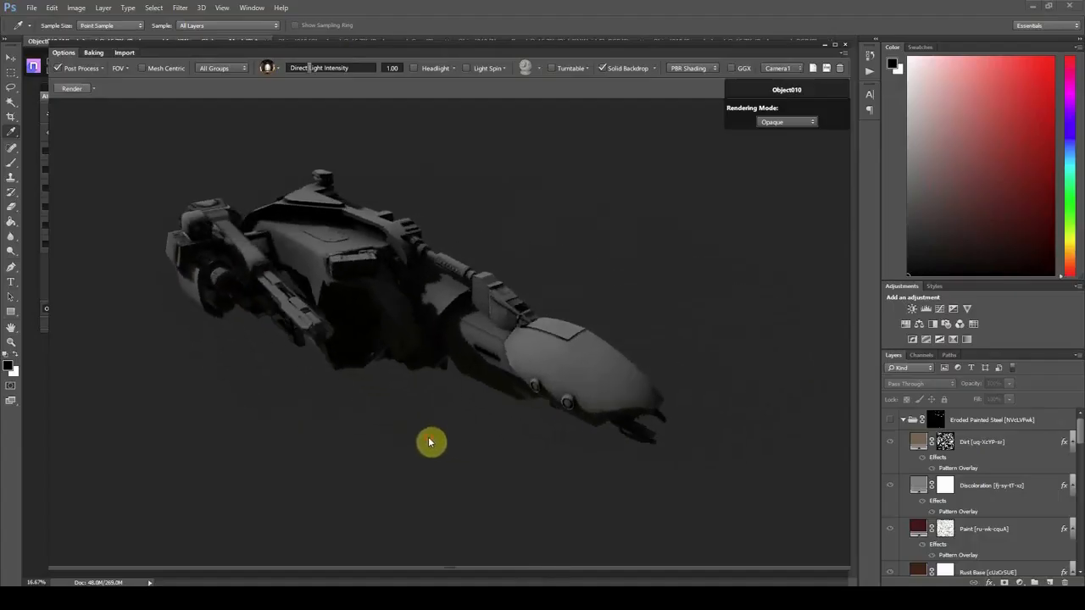
{"action": "left_click", "coordinate": [266, 69]}
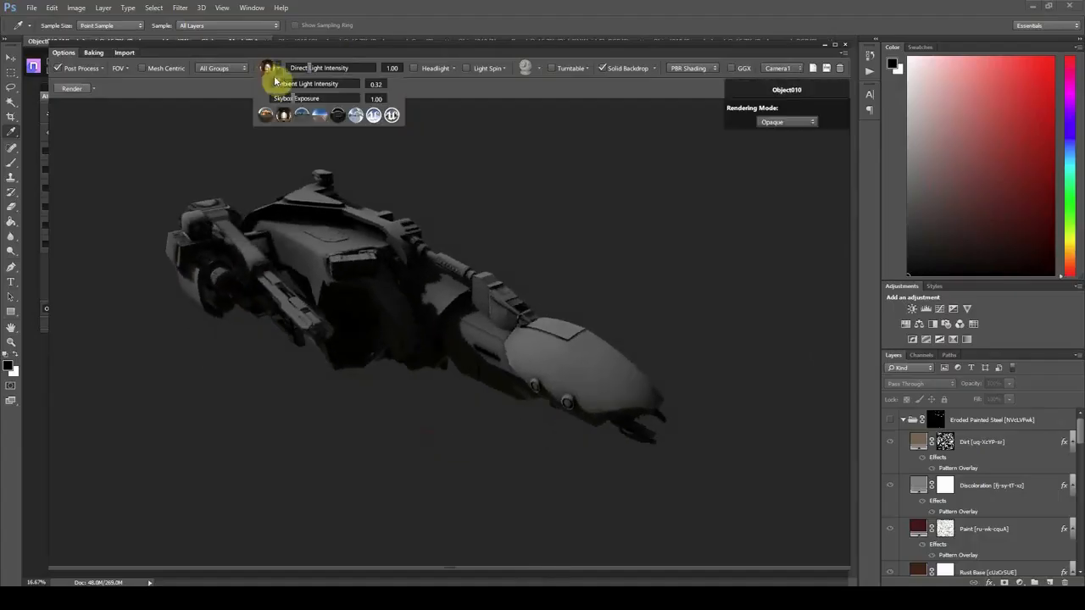
{"action": "left_click", "coordinate": [316, 120]}
{"action": "left_click", "coordinate": [342, 121]}
{"action": "left_click", "coordinate": [374, 116]}
{"action": "left_click", "coordinate": [392, 115]}
{"action": "left_click", "coordinate": [372, 118]}
{"action": "left_click", "coordinate": [307, 119]}
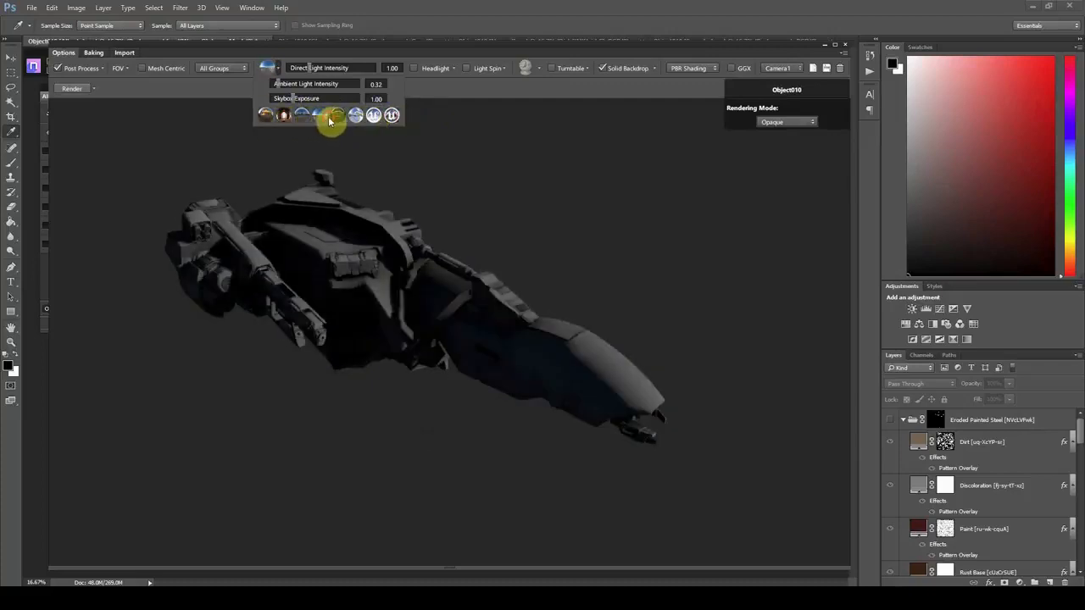
{"action": "left_click", "coordinate": [283, 117]}
- Set the preview's Direct Light Intensity, Ambient Light Intensity and Skybox Exposure to 1
{"action": "mouse_move", "coordinate": [294, 100]}
{"action": "left_mouse_down"}
{"action": "mouse_move", "coordinate": [337, 102]}
{"action": "mouse_move", "coordinate": [279, 108]}
{"action": "mouse_move", "coordinate": [315, 106]}
{"action": "mouse_move", "coordinate": [291, 90]}
{"action": "mouse_move", "coordinate": [335, 73]}
{"action": "left_mouse_up"}
{"action": "left_click", "coordinate": [269, 116]}
{"action": "left_click", "coordinate": [285, 117]}
{"action": "left_click", "coordinate": [398, 73]}
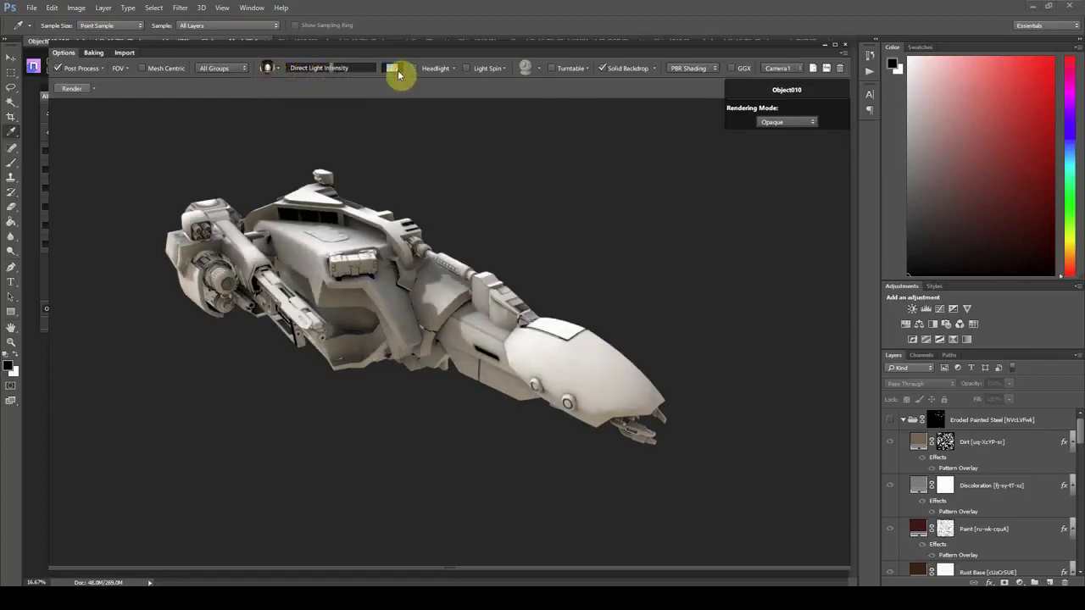
{"action": "type", "text": "1"}
{"action": "key", "text": "Return"}
{"action": "left_click", "coordinate": [267, 72]}
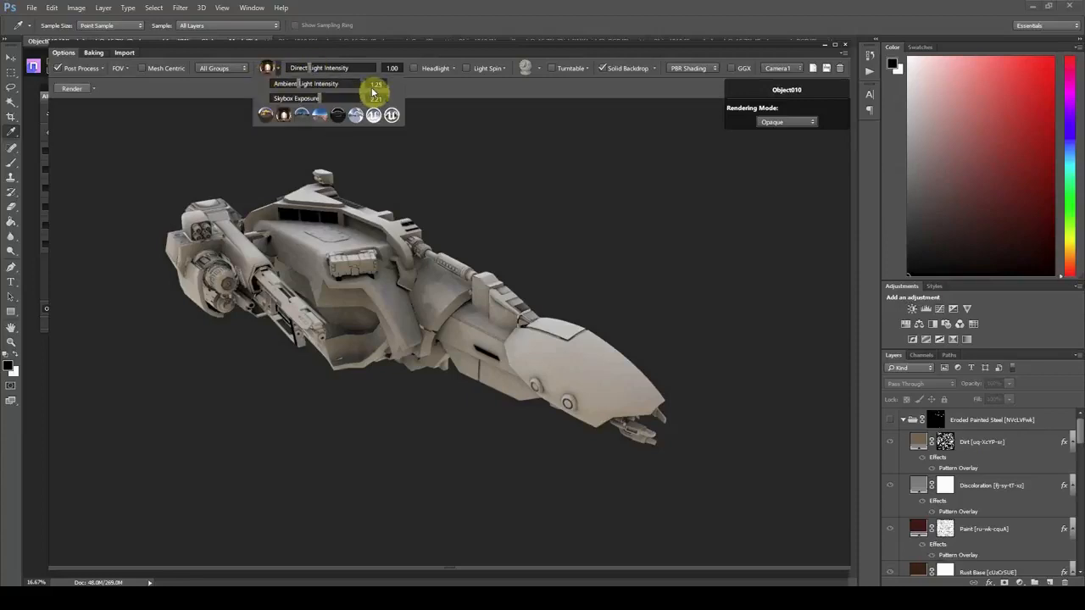
{"action": "left_click_drag", "start_coordinate": [377, 95], "coordinate": [376, 91]}
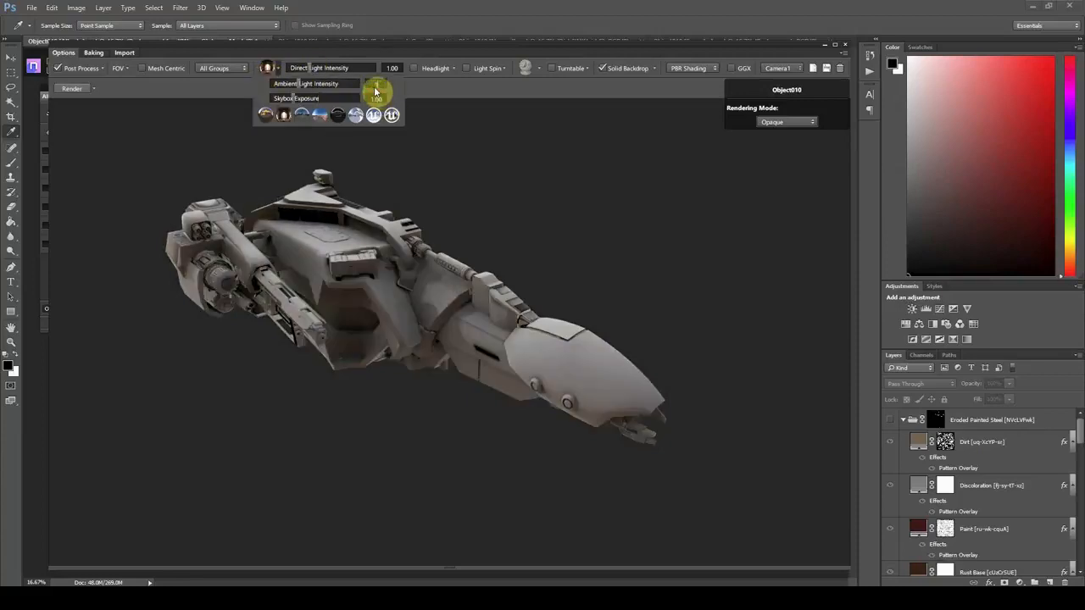
{"action": "key", "text": "Return"}
- Light the spaceship preview with the blue sky environment preset and reposition the preview window
{"action": "left_click", "coordinate": [266, 118]}
{"action": "left_click", "coordinate": [283, 117]}
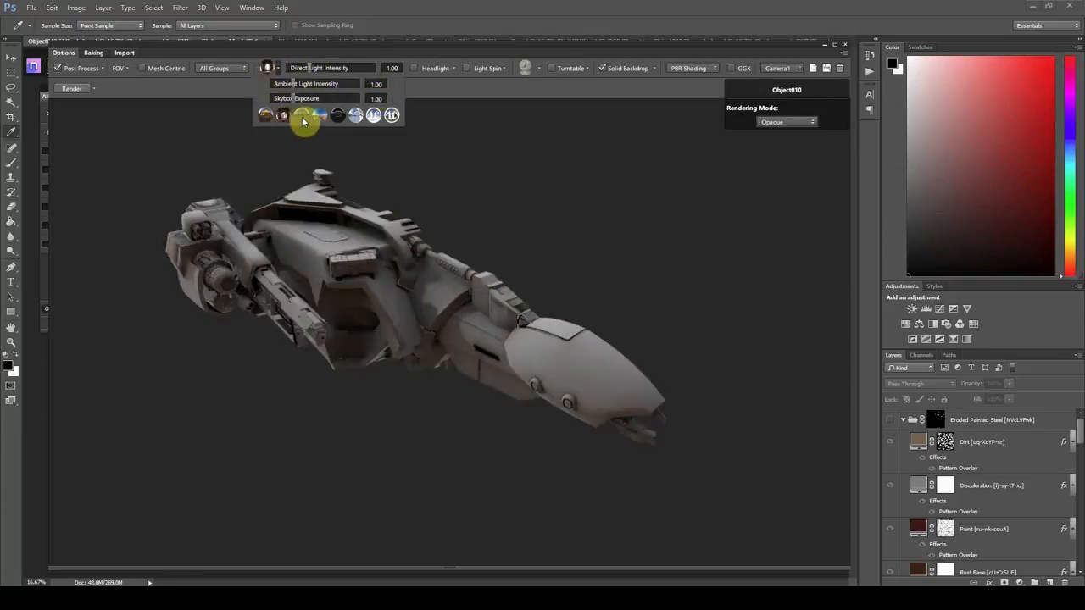
{"action": "left_click", "coordinate": [316, 117]}
{"action": "left_click_drag", "start_coordinate": [424, 238], "coordinate": [455, 288]}
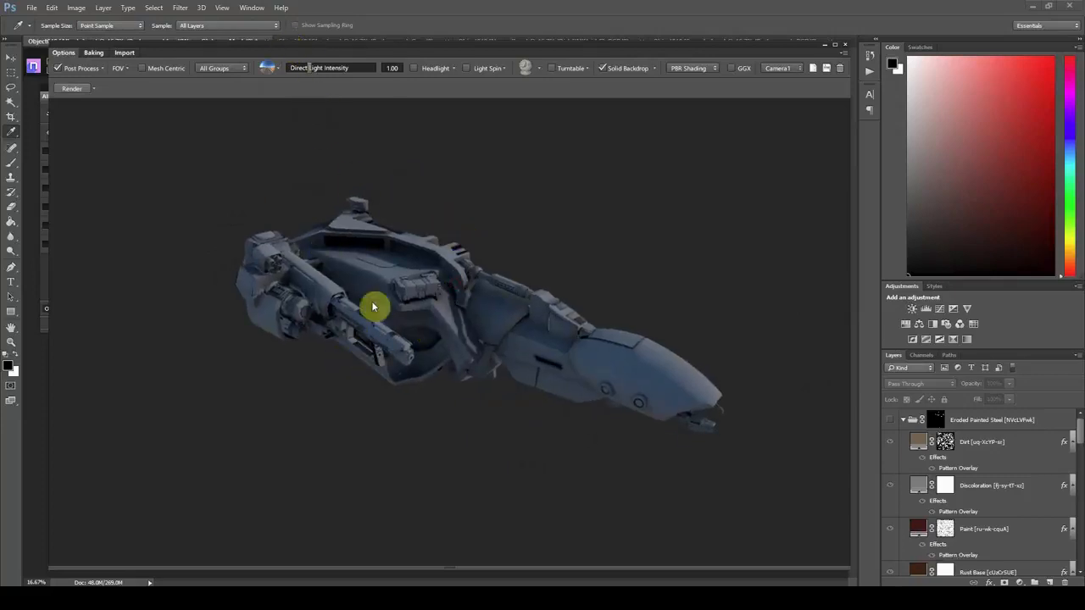
{"action": "mouse_move", "coordinate": [358, 50]}
{"action": "left_mouse_down"}
{"action": "mouse_move", "coordinate": [391, 51]}
{"action": "mouse_move", "coordinate": [353, 50]}
{"action": "left_mouse_up"}
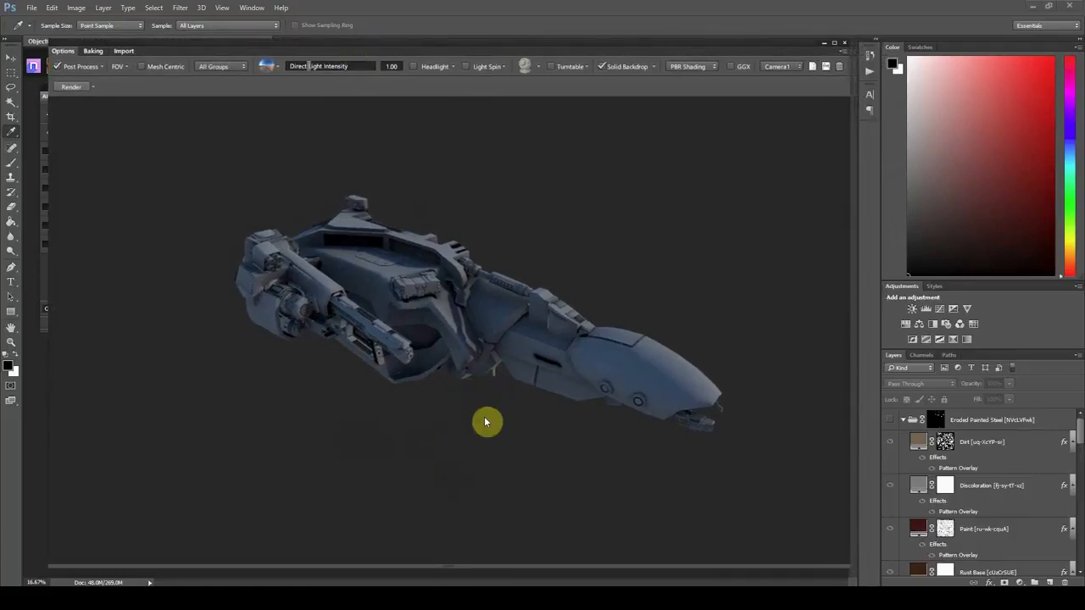
- Show the material ID colours and assign the military metal material Copper Bullet to the ship's tan ID areas
{"action": "key", "text": "shift+c"}
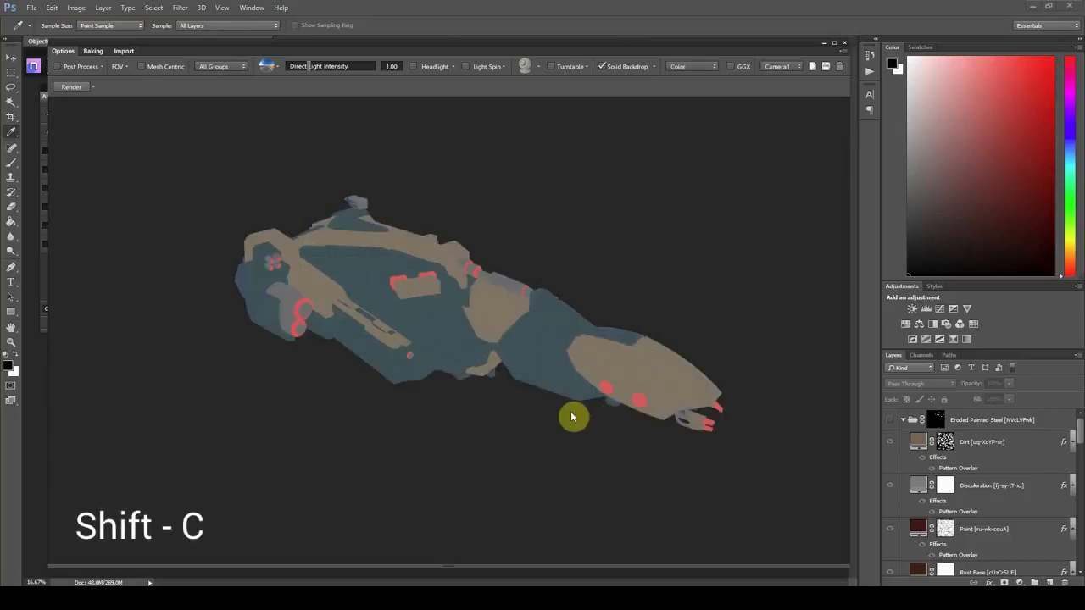
{"action": "key", "text": "shift+c"}
{"action": "key", "text": "shift+c"}
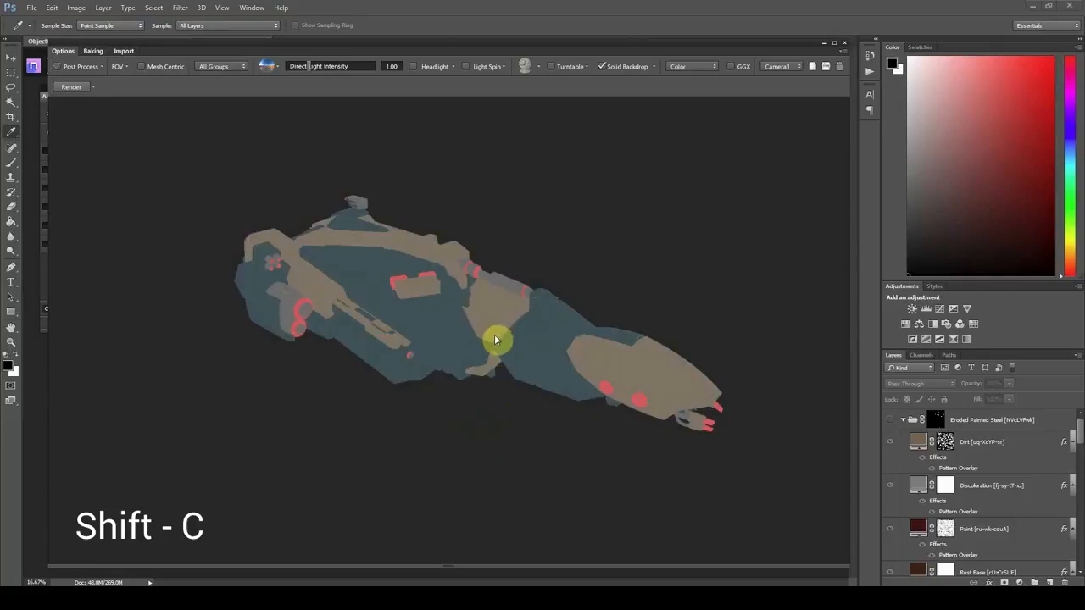
{"action": "left_click", "coordinate": [607, 365], "text": "shift"}
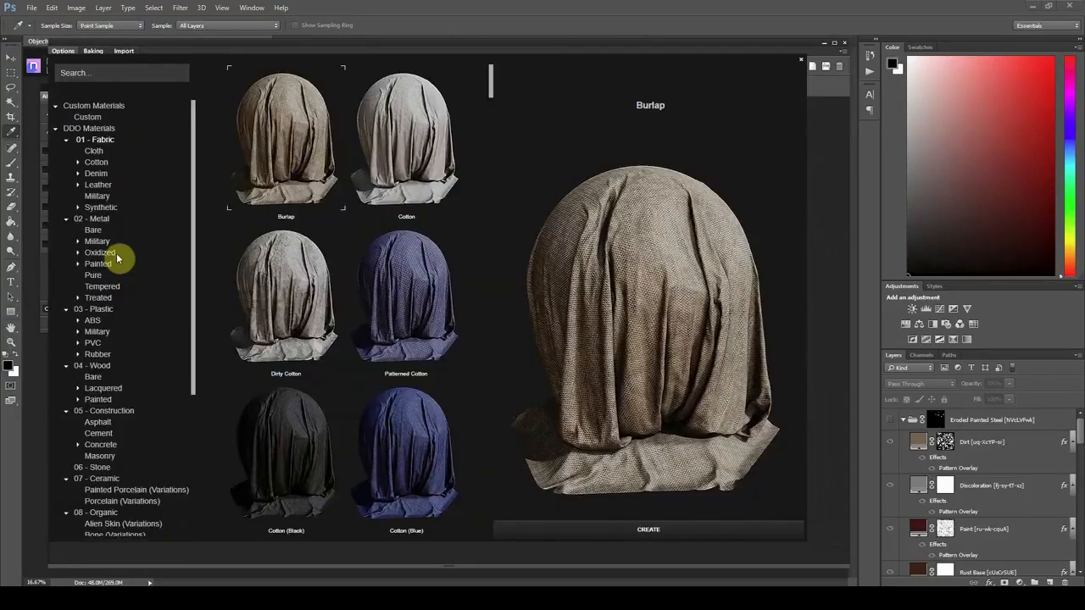
{"action": "left_click", "coordinate": [98, 241]}
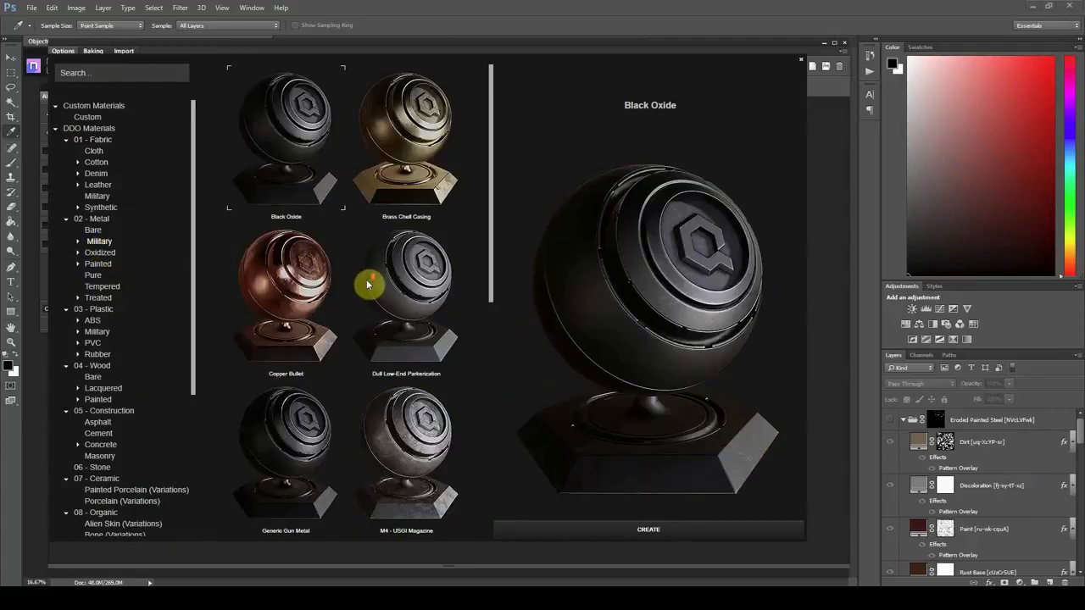
{"action": "scroll", "coordinate": [339, 237], "scroll_direction": "down", "scroll_amount": 3}
{"action": "scroll", "coordinate": [306, 237], "scroll_direction": "up", "scroll_amount": 2}
{"action": "left_click", "coordinate": [291, 292]}
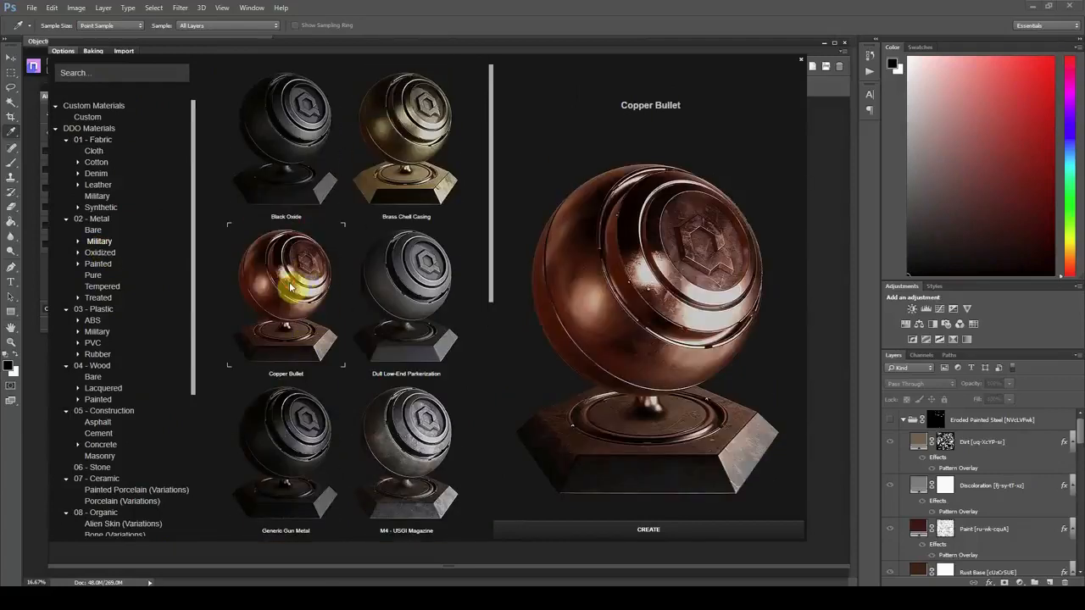
{"action": "left_click", "coordinate": [639, 531]}
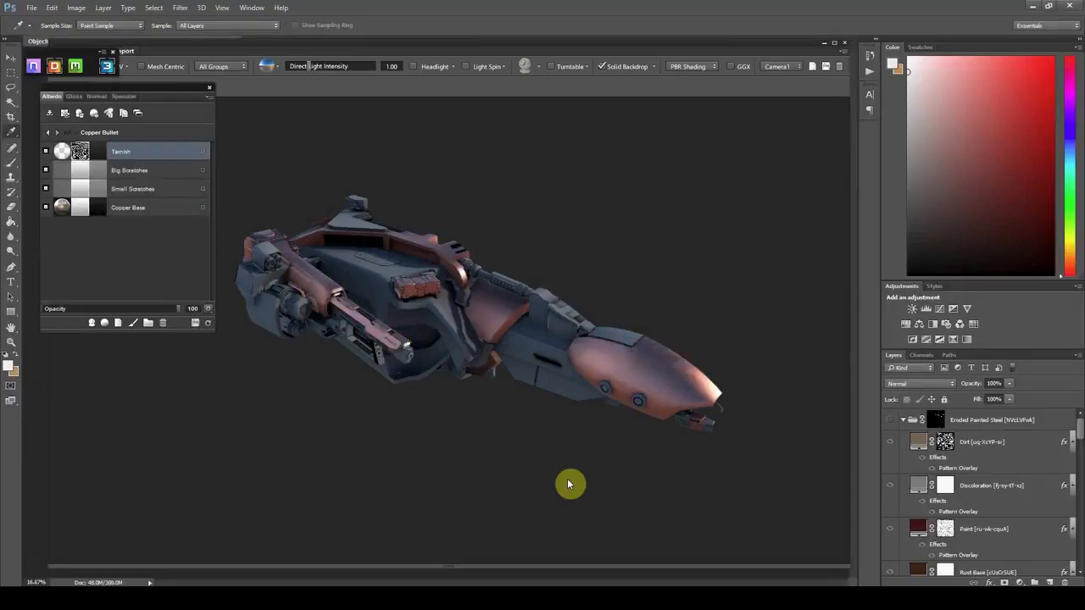
{"action": "left_click_drag", "start_coordinate": [449, 392], "coordinate": [407, 404]}
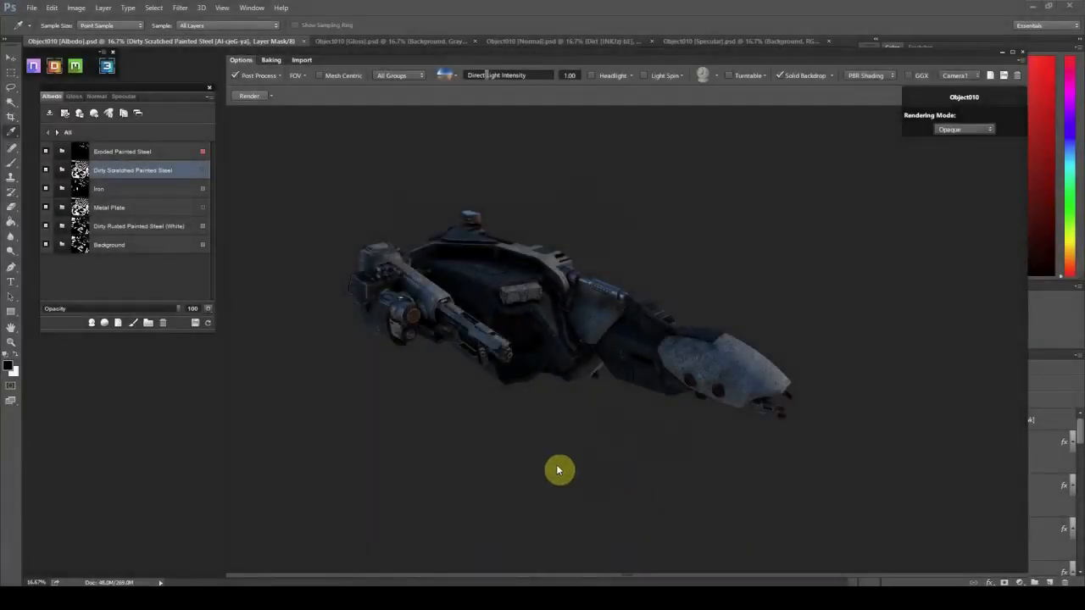
- Examine the scratched paint and dirt textures up close on the spaceship's nose section
{"action": "left_click_drag", "start_coordinate": [558, 471], "coordinate": [478, 241]}
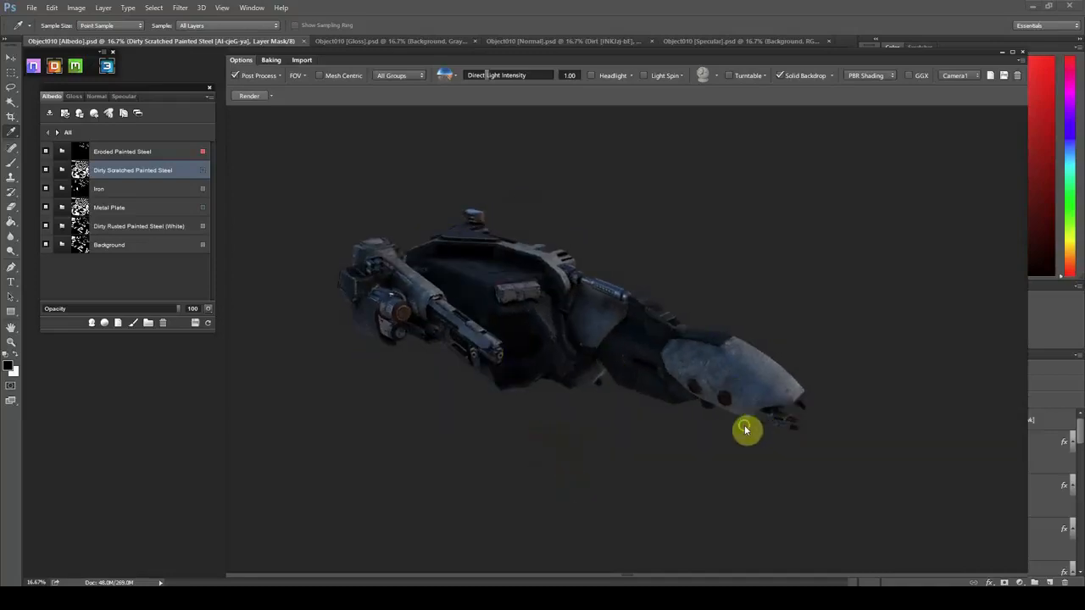
{"action": "scroll", "coordinate": [712, 385], "scroll_direction": "up", "scroll_amount": 3}
{"action": "left_click_drag", "start_coordinate": [713, 385], "coordinate": [608, 325]}
{"action": "scroll", "coordinate": [681, 312], "scroll_direction": "up", "scroll_amount": 3}
{"action": "left_click_drag", "start_coordinate": [681, 317], "coordinate": [710, 436]}
{"action": "scroll", "coordinate": [680, 419], "scroll_direction": "up", "scroll_amount": 2}
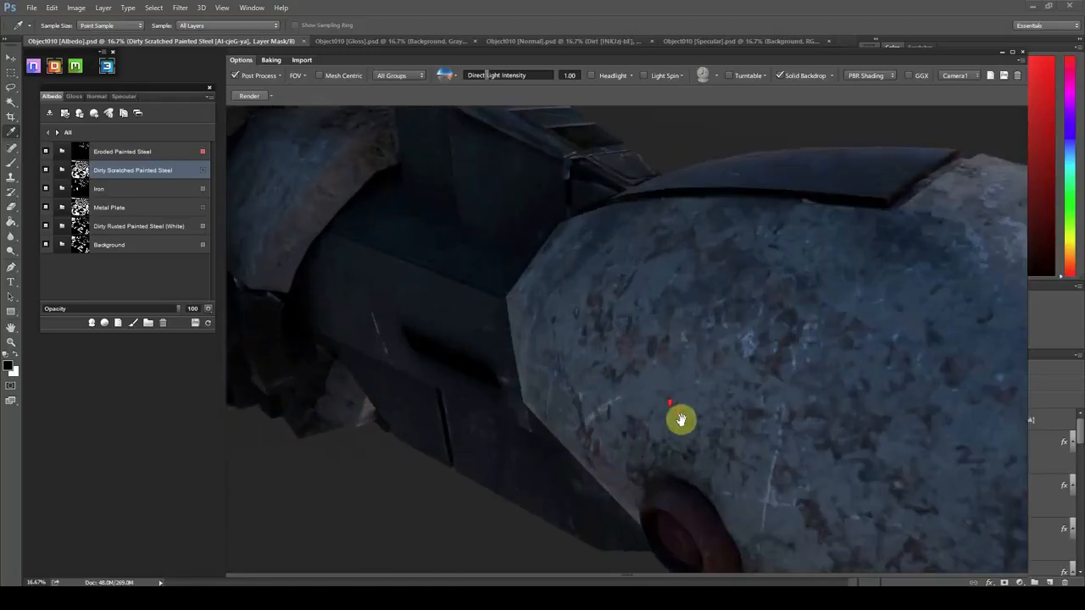
{"action": "mouse_move", "coordinate": [654, 315]}
{"action": "left_mouse_down"}
{"action": "mouse_move", "coordinate": [676, 409]}
{"action": "mouse_move", "coordinate": [637, 320]}
{"action": "left_mouse_up"}
{"action": "left_click_drag", "start_coordinate": [527, 201], "coordinate": [656, 373]}
{"action": "scroll", "coordinate": [570, 362], "scroll_direction": "down", "scroll_amount": 4}
{"action": "scroll", "coordinate": [656, 374], "scroll_direction": "up", "scroll_amount": 4}
- Inspect the textured metal details along the ship's mid hull, side gun and engine
{"action": "middle_click_drag", "start_coordinate": [763, 356], "coordinate": [722, 381]}
{"action": "middle_click_drag", "start_coordinate": [574, 320], "coordinate": [642, 351]}
{"action": "scroll", "coordinate": [636, 320], "scroll_direction": "up", "scroll_amount": 1}
{"action": "scroll", "coordinate": [637, 320], "scroll_direction": "up", "scroll_amount": 2}
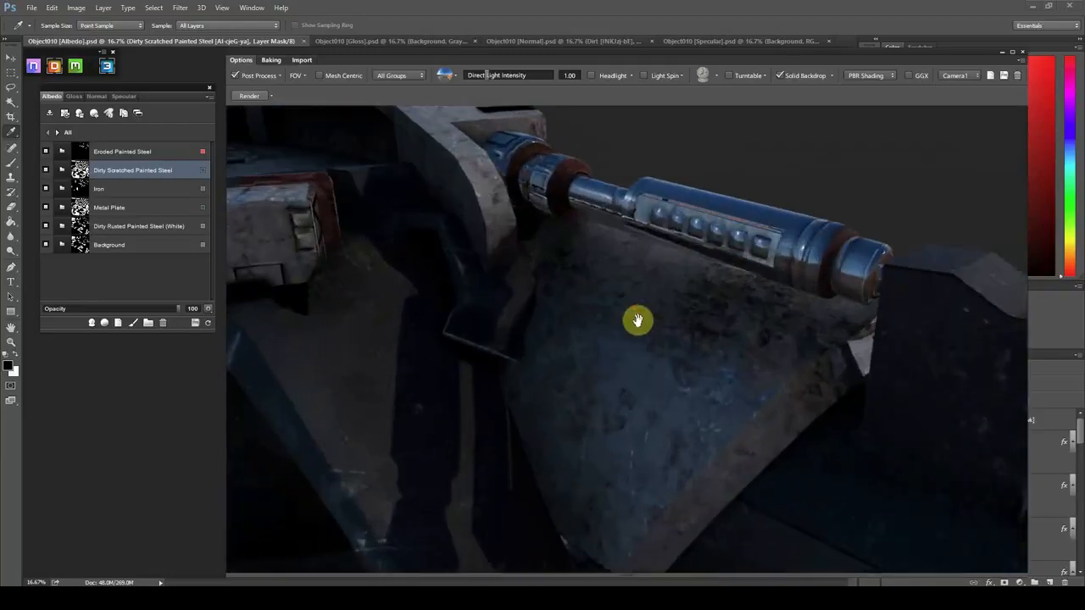
{"action": "middle_click_drag", "start_coordinate": [533, 217], "coordinate": [576, 358]}
{"action": "scroll", "coordinate": [575, 357], "scroll_direction": "down", "scroll_amount": 3}
{"action": "middle_click_drag", "start_coordinate": [503, 383], "coordinate": [620, 373]}
{"action": "scroll", "coordinate": [572, 371], "scroll_direction": "down", "scroll_amount": 3}
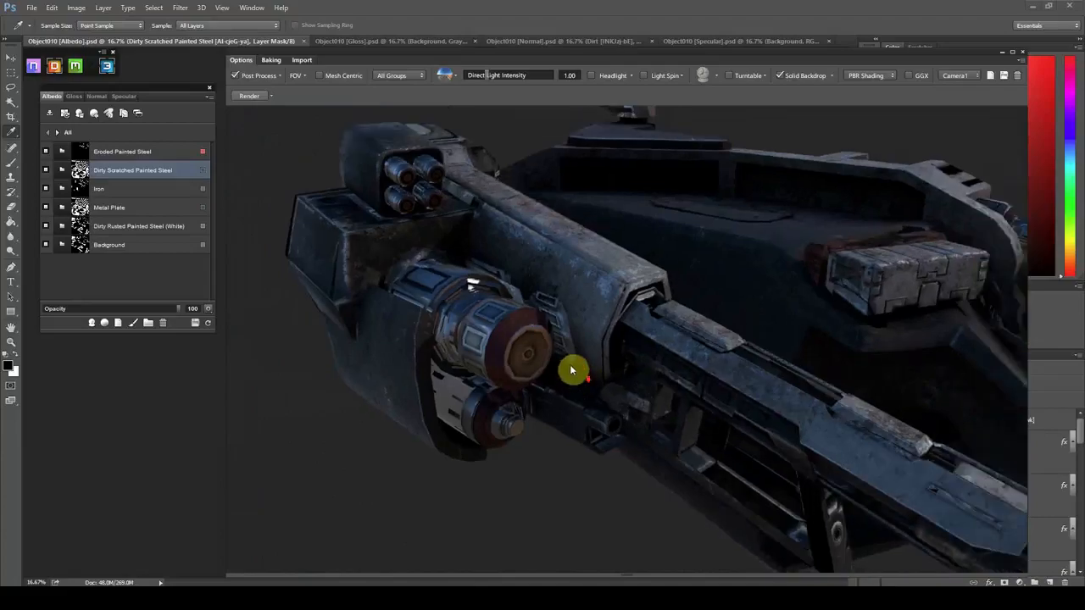
{"action": "left_click_drag", "start_coordinate": [571, 363], "coordinate": [516, 349]}
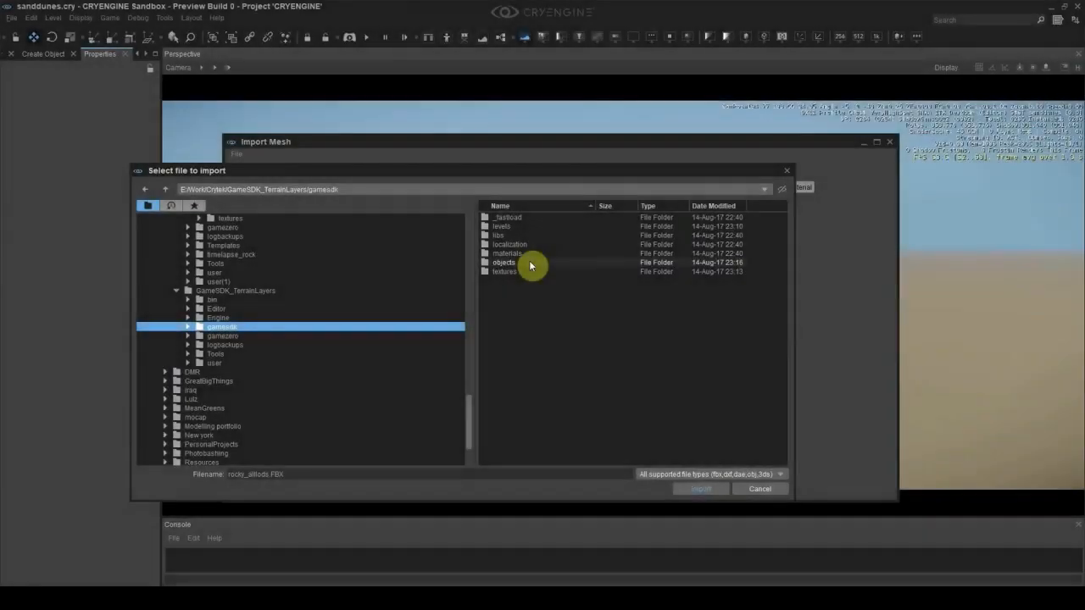
- In CRYENGINE Sandbox, import sanddunes.FBX from the gamesdk objects/sanddunes folder and look over the mesh preview
{"action": "double_click", "coordinate": [529, 266]}
{"action": "double_click", "coordinate": [526, 219]}
{"action": "double_click", "coordinate": [520, 220]}
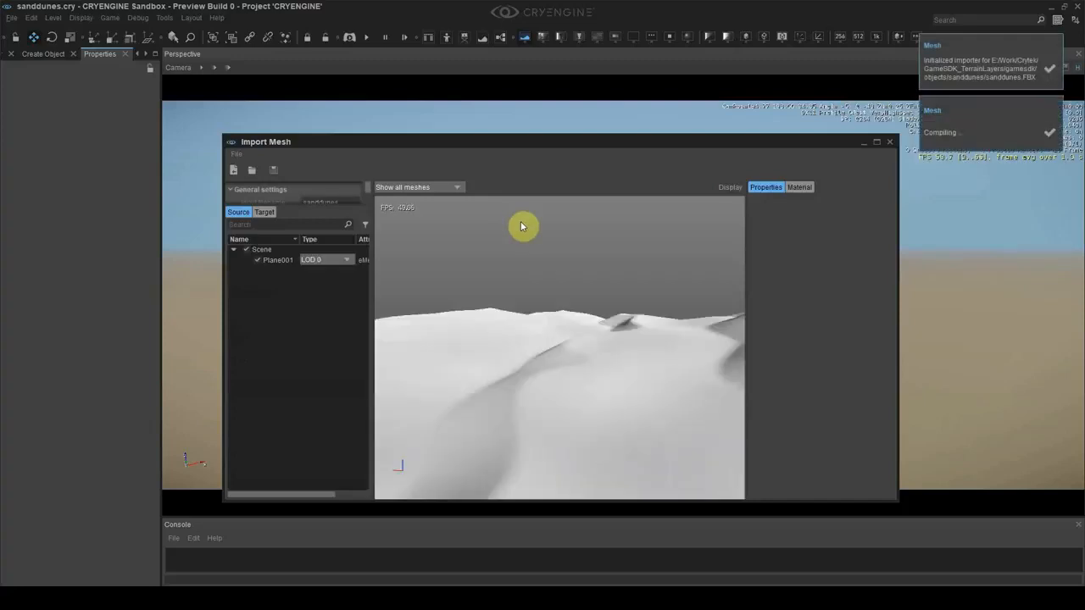
{"action": "right_click_drag", "start_coordinate": [545, 289], "coordinate": [549, 289]}
{"action": "key", "text": "w"}
{"action": "key", "text": "s"}
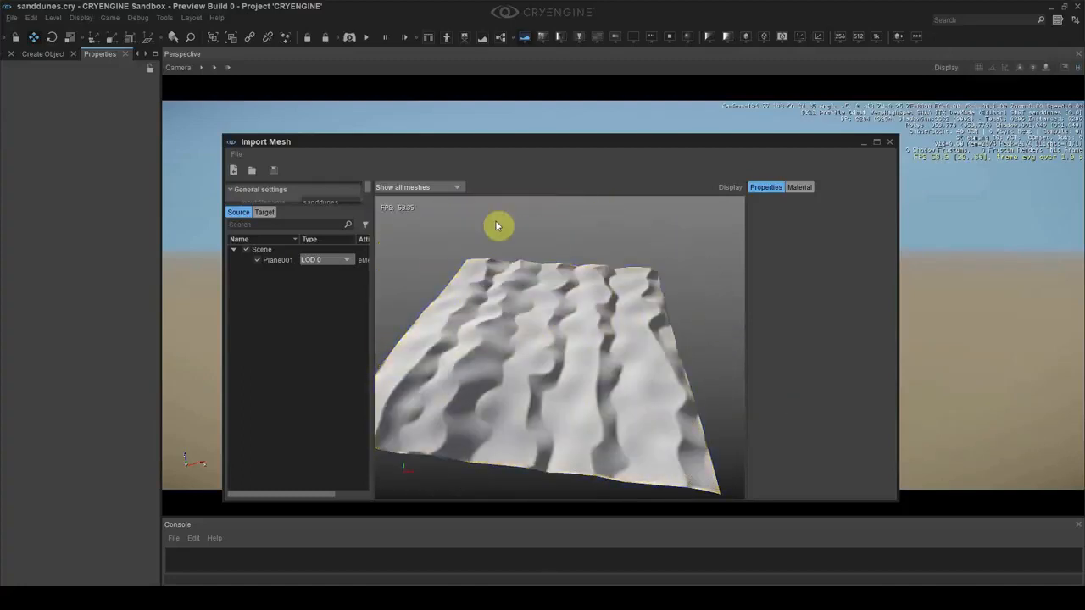
- Save the imported mesh as sanddunes in the objects/sanddunes folder
{"action": "left_click", "coordinate": [273, 169]}
{"action": "left_click", "coordinate": [204, 387]}
{"action": "left_click", "coordinate": [205, 395]}
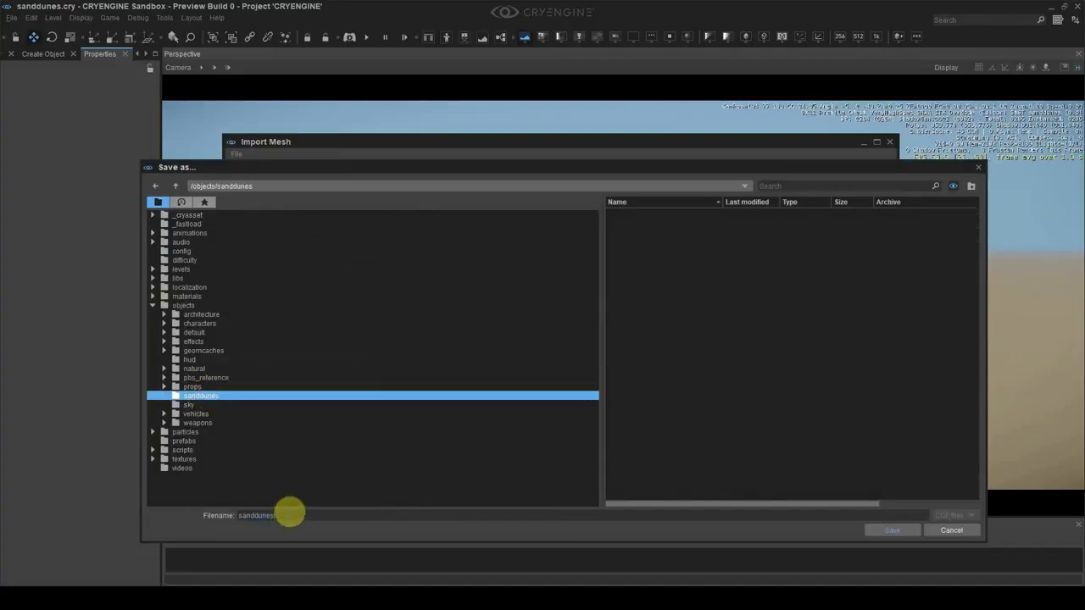
{"action": "left_click", "coordinate": [878, 532]}
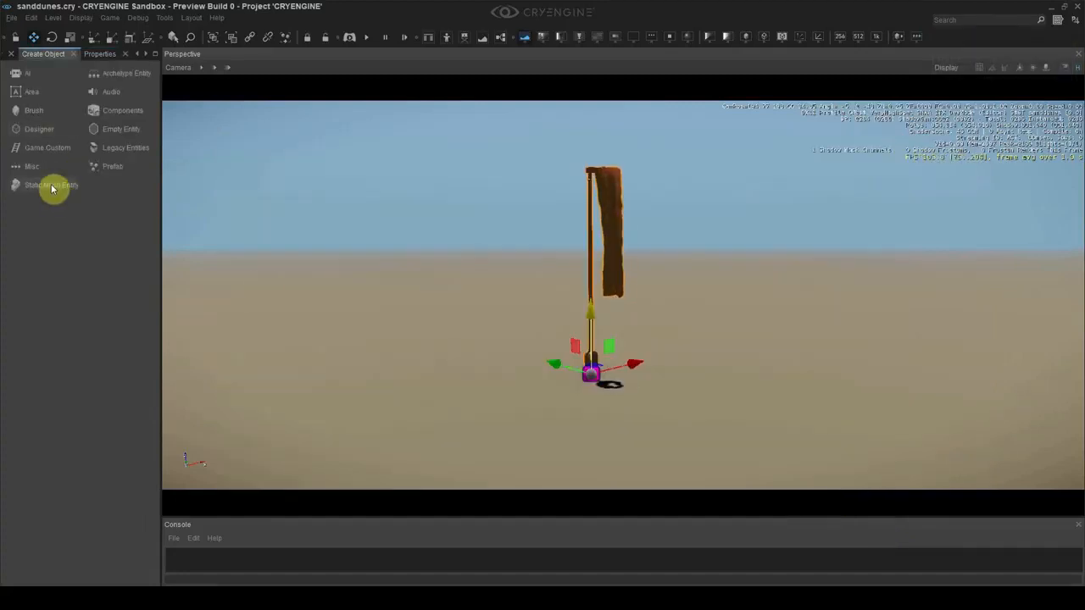
- Place the sanddunes mesh from the objects/sanddunes folder in the level as a Static Mesh Entity
{"action": "left_click", "coordinate": [54, 187]}
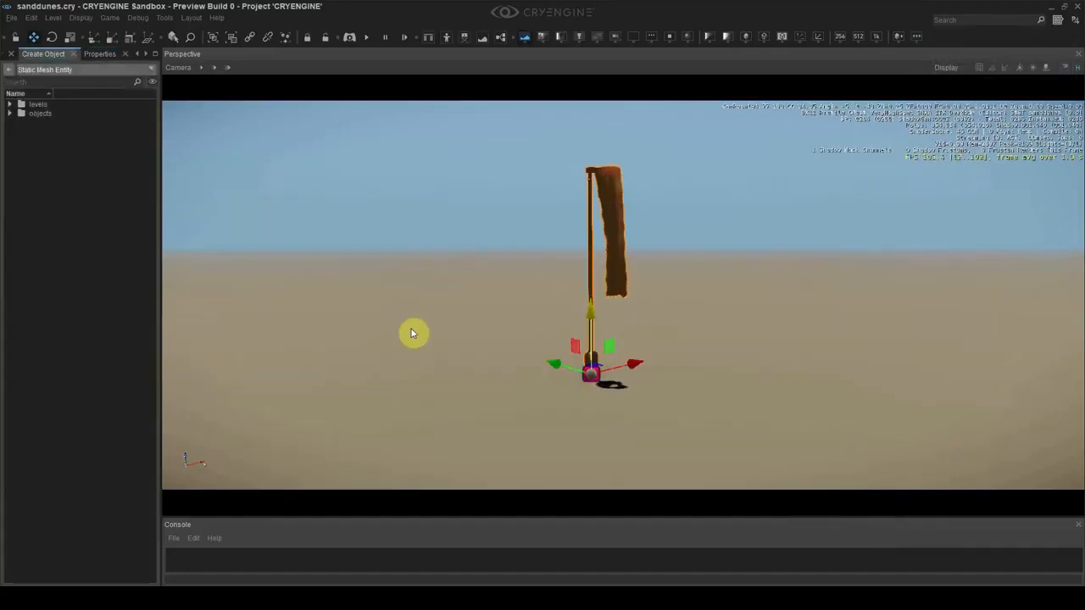
{"action": "double_click", "coordinate": [48, 113]}
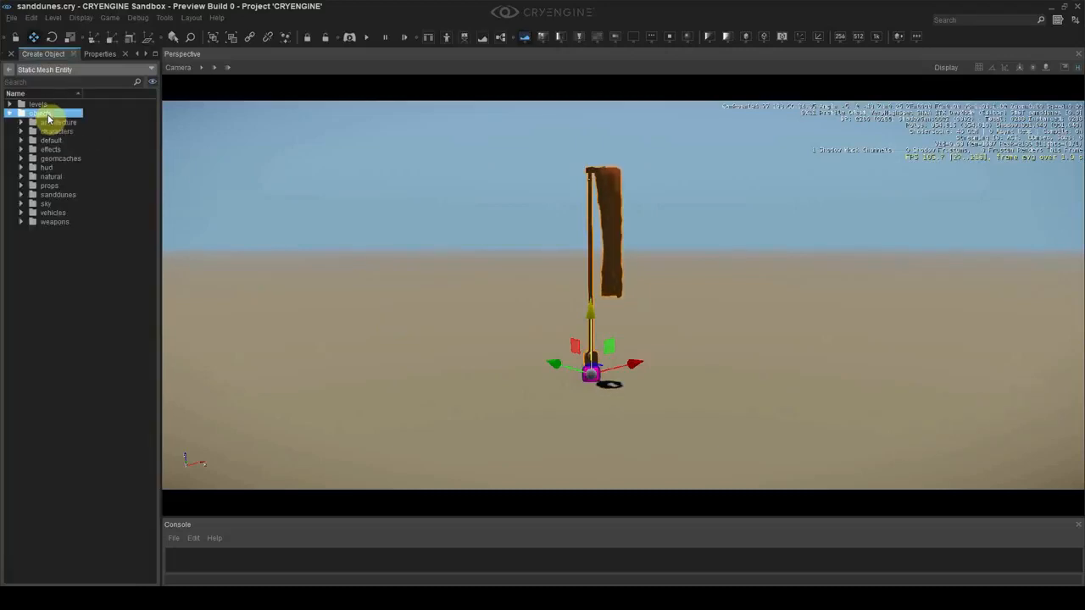
{"action": "double_click", "coordinate": [63, 195]}
{"action": "left_click", "coordinate": [54, 204]}
{"action": "left_click_drag", "start_coordinate": [72, 189], "coordinate": [564, 313]}
- Move the placed sand dunes mesh into position on the level's flat terrain
{"action": "right_click_drag", "start_coordinate": [671, 209], "coordinate": [677, 221]}
{"action": "mouse_move", "coordinate": [561, 245]}
{"action": "left_mouse_down"}
{"action": "mouse_move", "coordinate": [562, 268]}
{"action": "mouse_move", "coordinate": [557, 253]}
{"action": "left_mouse_up"}
{"action": "left_click", "coordinate": [725, 194]}
{"action": "right_click_drag", "start_coordinate": [725, 193], "coordinate": [695, 222]}
{"action": "key", "text": "s"}
{"action": "key", "text": "d"}
{"action": "key", "text": "w"}
{"action": "left_click", "coordinate": [665, 270]}
{"action": "key", "text": "2"}
{"action": "left_click_drag", "start_coordinate": [670, 283], "coordinate": [637, 273]}
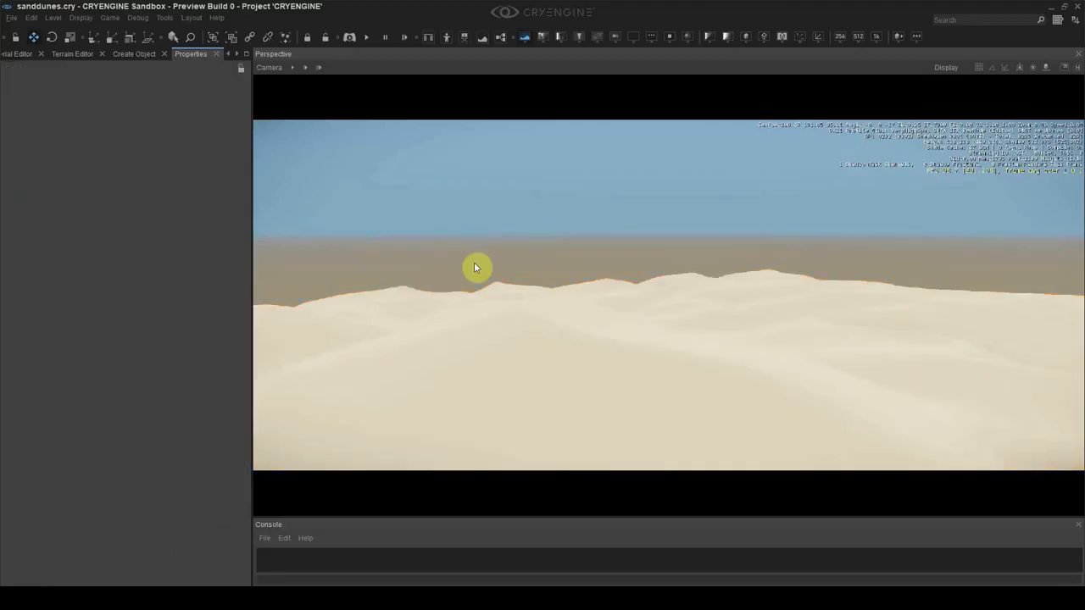
- Enable Integrate Objects in the terrain section of the level settings with the sand dunes mesh selected
{"action": "left_click", "coordinate": [519, 307]}
{"action": "left_click", "coordinate": [235, 54]}
{"action": "left_click", "coordinate": [235, 54]}
{"action": "left_click", "coordinate": [79, 53]}
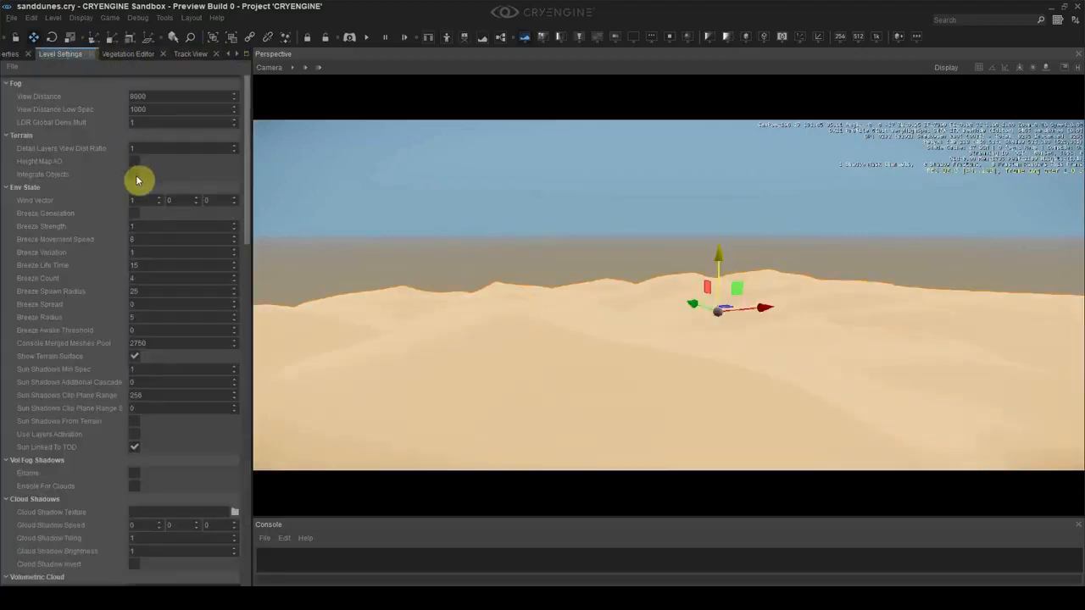
{"action": "left_click", "coordinate": [366, 198]}
{"action": "left_click", "coordinate": [590, 292]}
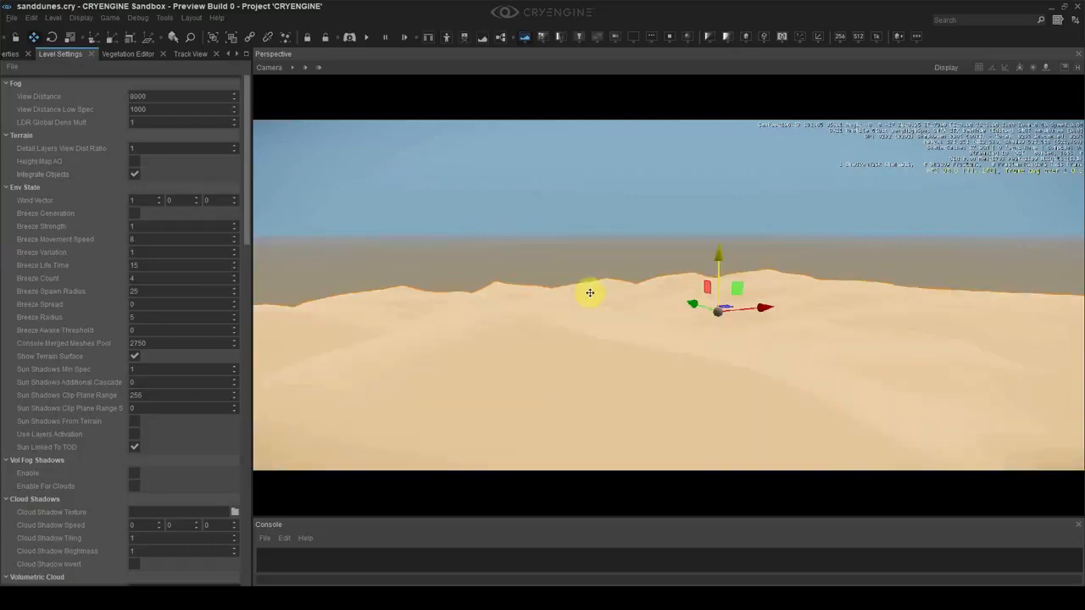
- Adjust the sand dunes mesh's height slightly, deselect it and look over the whole mesh from above
{"action": "mouse_move", "coordinate": [719, 264]}
{"action": "left_mouse_down"}
{"action": "mouse_move", "coordinate": [716, 326]}
{"action": "mouse_move", "coordinate": [714, 265]}
{"action": "left_mouse_up"}
{"action": "left_click", "coordinate": [631, 261]}
{"action": "right_click_drag", "start_coordinate": [631, 261], "coordinate": [610, 207]}
{"action": "key", "text": "s"}
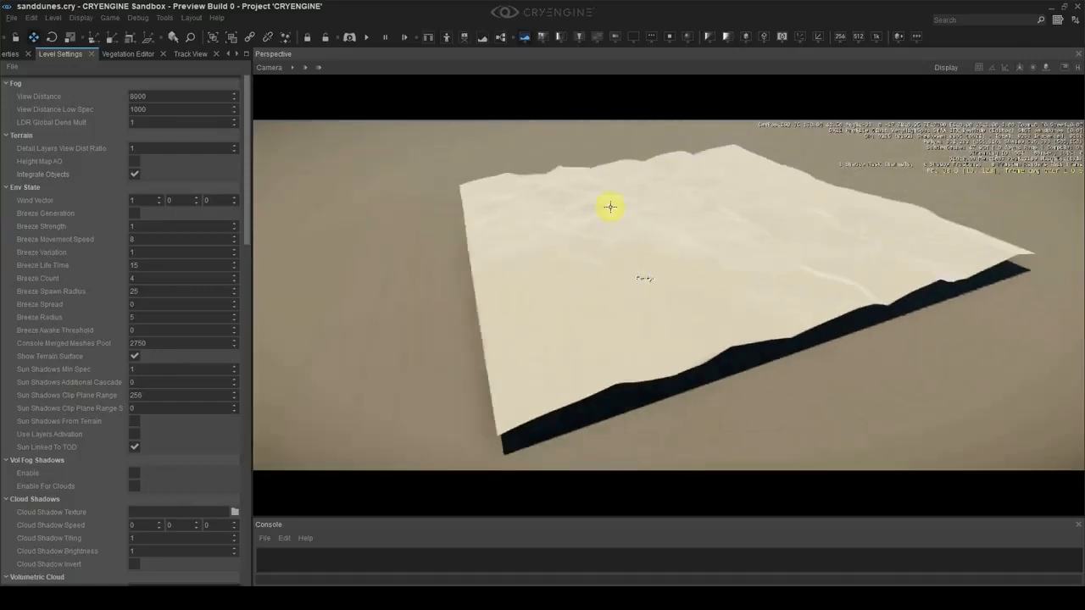
- Paint the default terrain layer over the flat ground and part of the integrated dunes, then leave the paint tool
{"action": "left_click", "coordinate": [227, 56]}
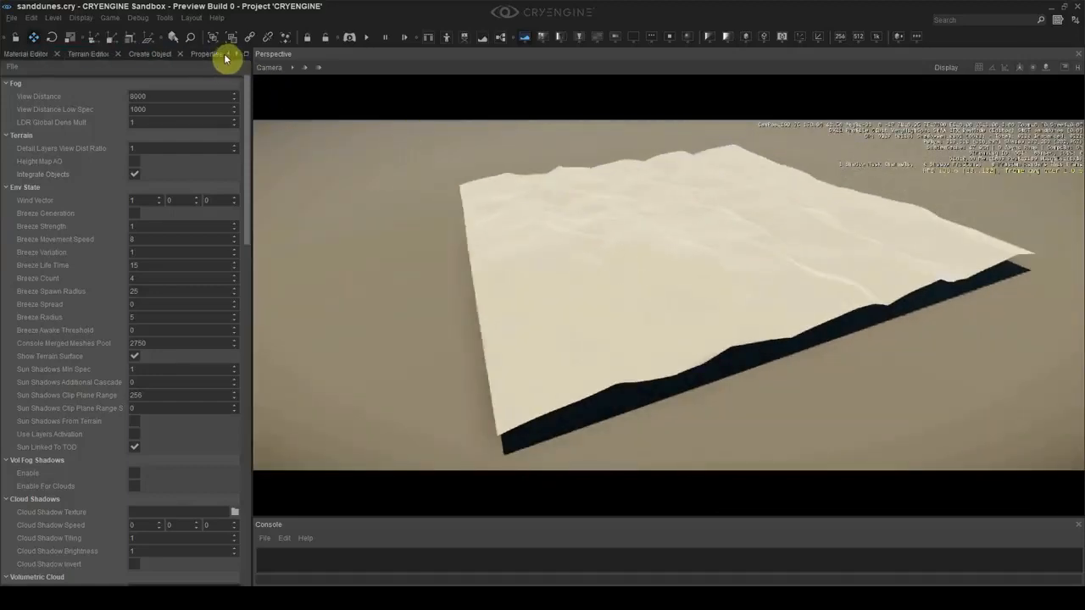
{"action": "left_click", "coordinate": [88, 54]}
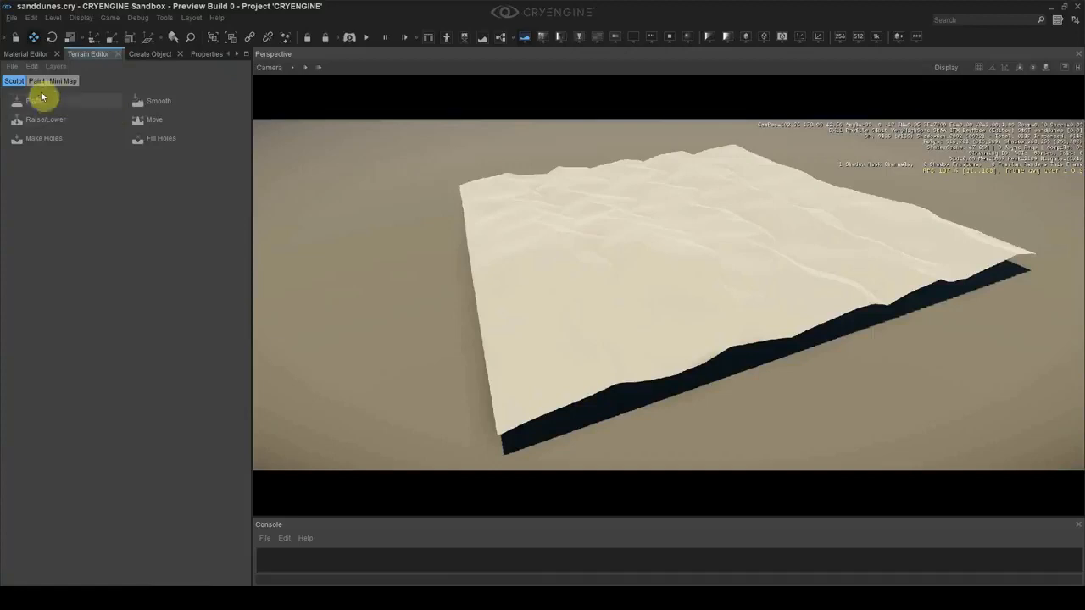
{"action": "left_click", "coordinate": [37, 81]}
{"action": "left_click", "coordinate": [50, 113]}
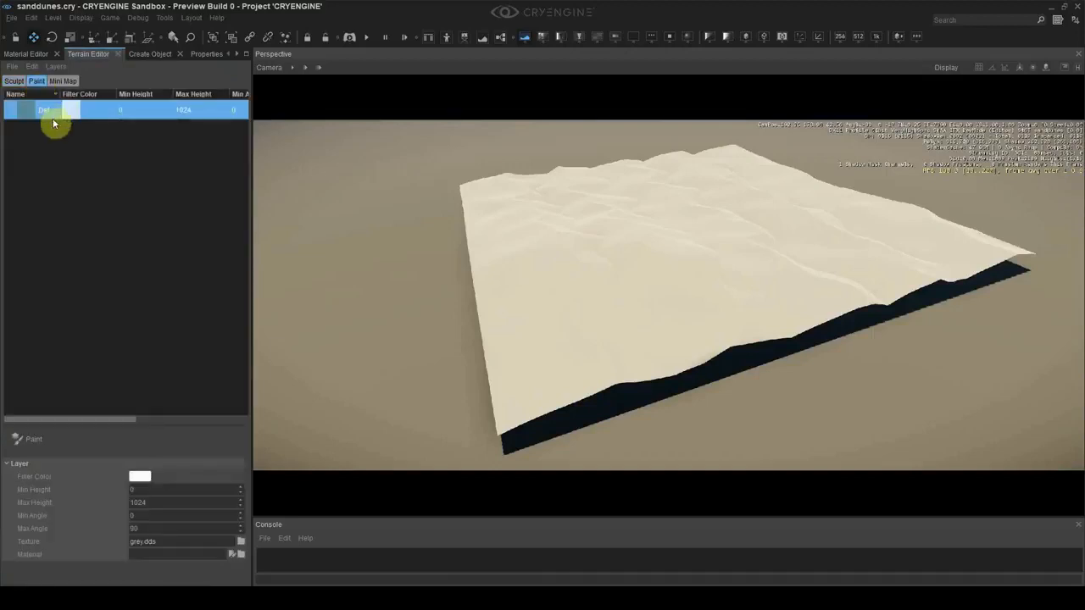
{"action": "left_click", "coordinate": [39, 440]}
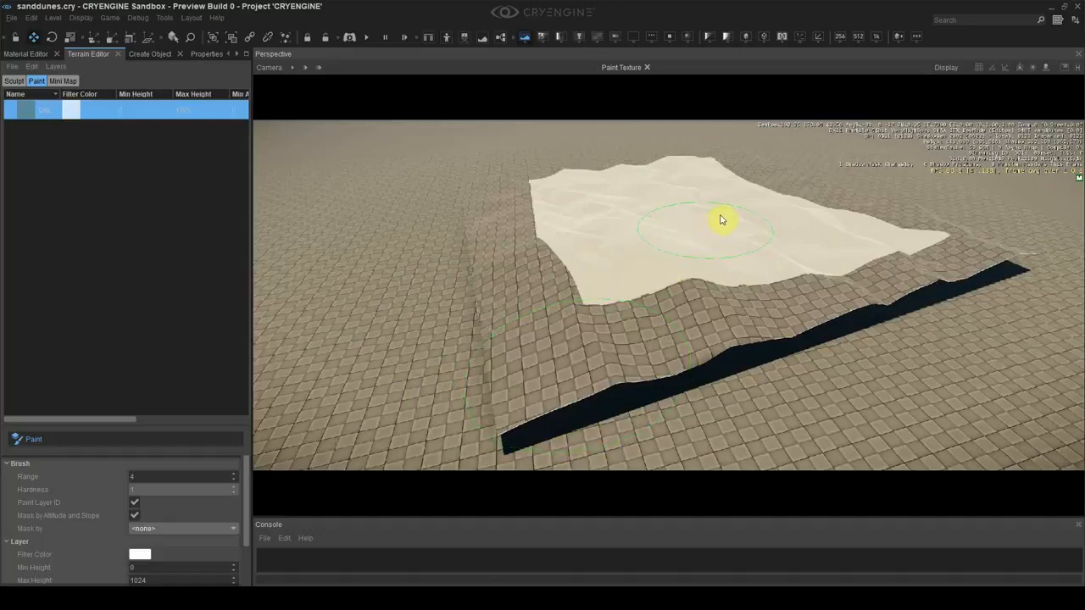
{"action": "left_click", "coordinate": [102, 439]}
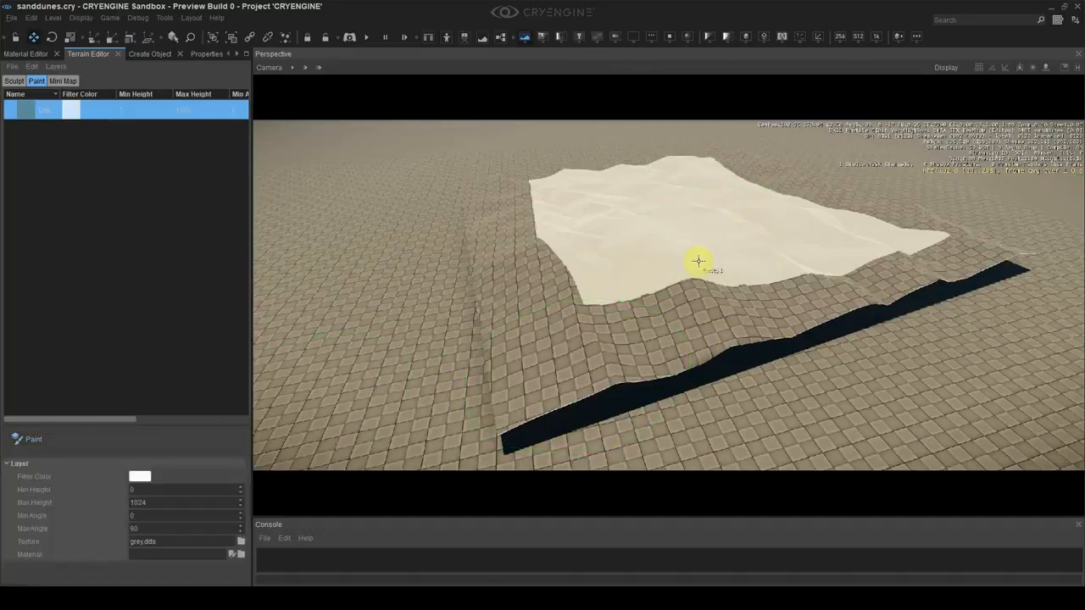
- Switch Integrate Objects off in the level settings to compare the dunes, then switch it back on
{"action": "left_click_drag", "start_coordinate": [691, 160], "coordinate": [692, 165]}
{"action": "left_click", "coordinate": [765, 390]}
{"action": "right_click_drag", "start_coordinate": [766, 389], "coordinate": [757, 385]}
{"action": "key", "text": "w"}
{"action": "key", "text": "s"}
{"action": "left_click", "coordinate": [235, 56]}
{"action": "left_click", "coordinate": [119, 54]}
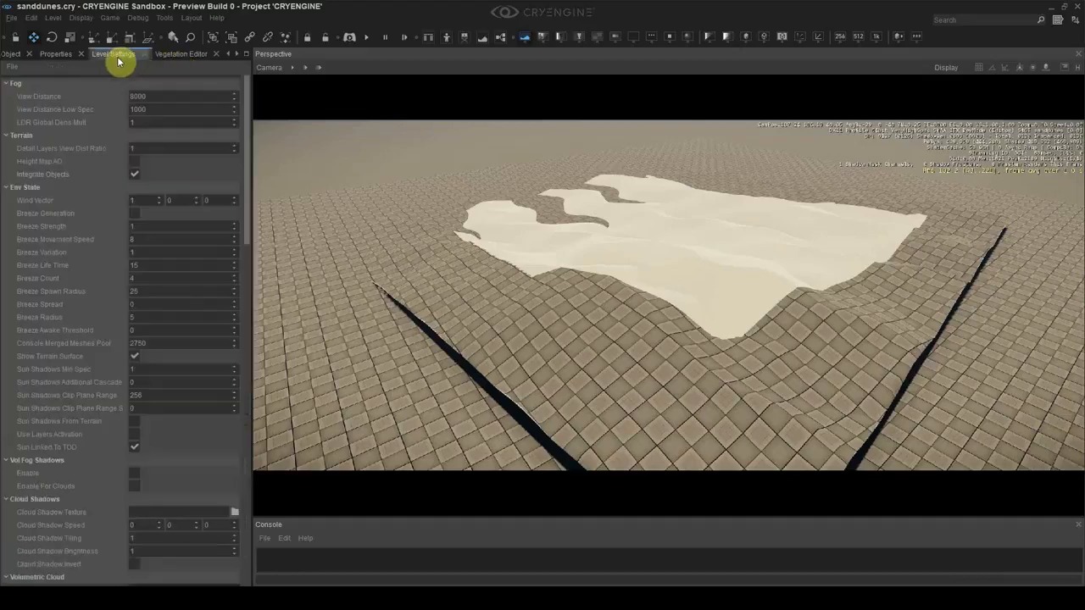
{"action": "left_click", "coordinate": [131, 175]}
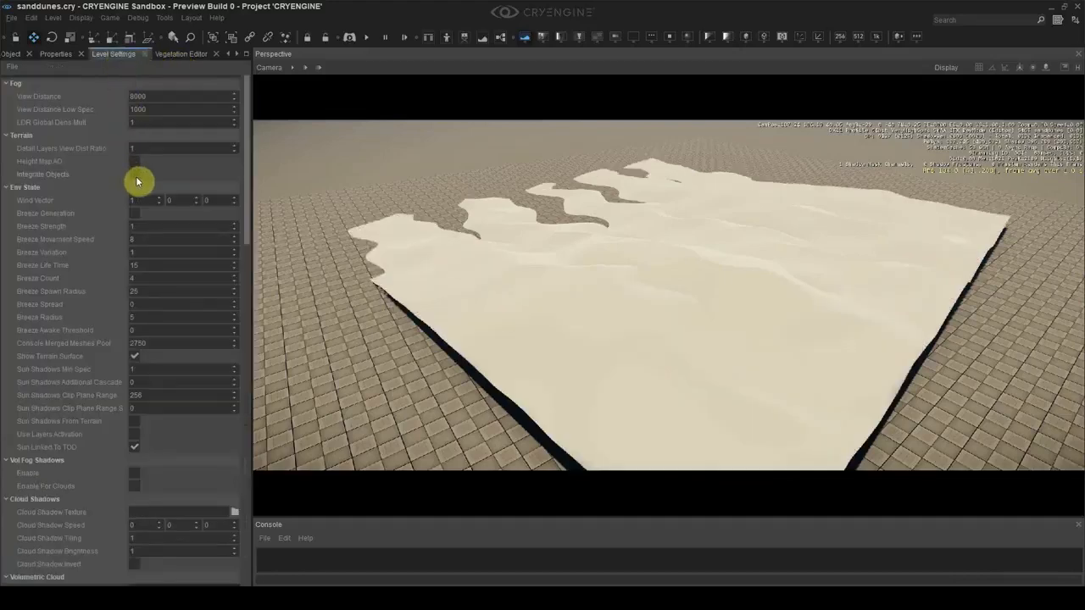
{"action": "left_click", "coordinate": [135, 176]}
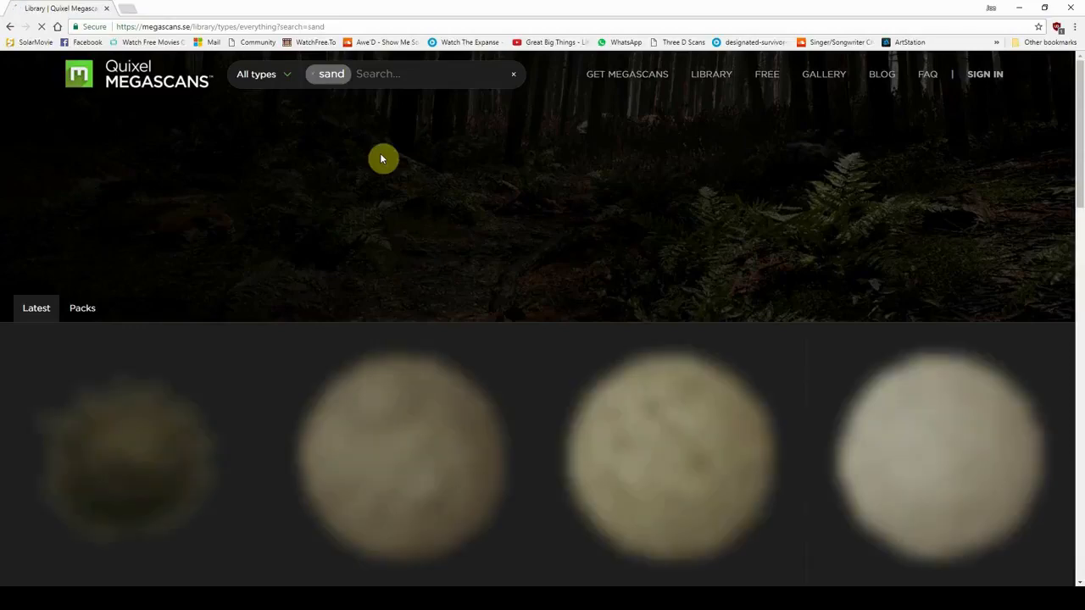
- Switch to the Quixel Megascans library in the browser, look through the sand surfaces and open the one with horizontal ridges
{"action": "scroll", "coordinate": [382, 160], "scroll_direction": "down", "scroll_amount": 4}
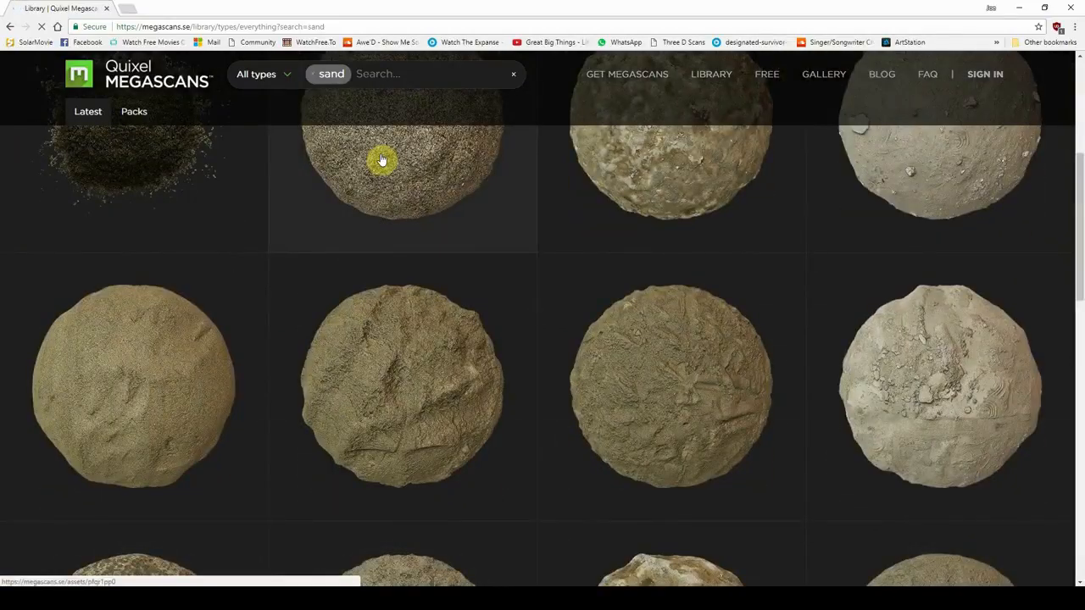
{"action": "scroll", "coordinate": [382, 160], "scroll_direction": "down", "scroll_amount": 3}
{"action": "scroll", "coordinate": [382, 160], "scroll_direction": "down", "scroll_amount": 4}
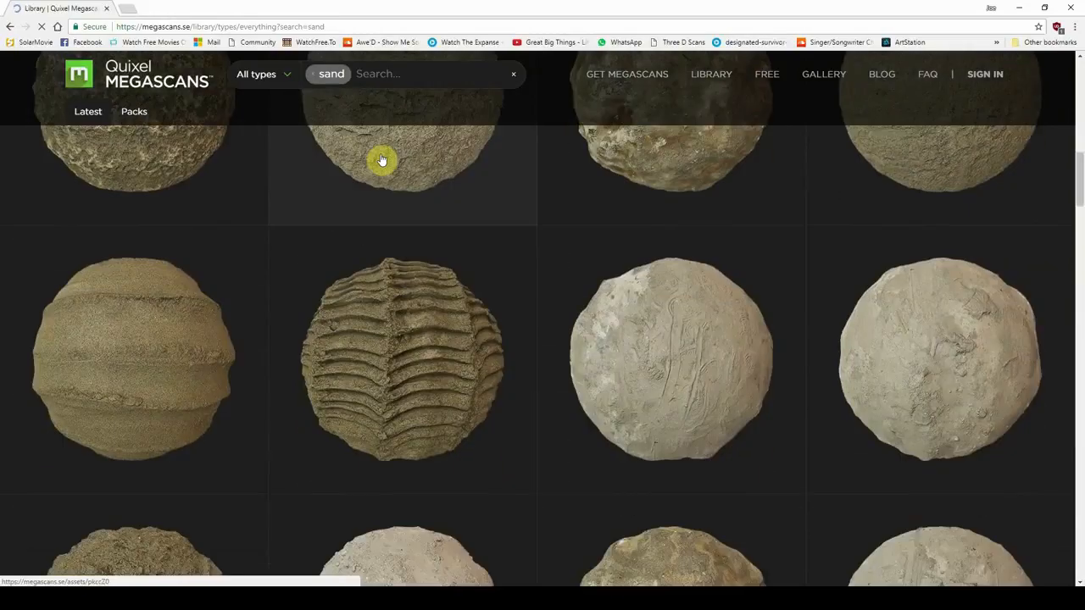
{"action": "scroll", "coordinate": [382, 159], "scroll_direction": "down", "scroll_amount": 1}
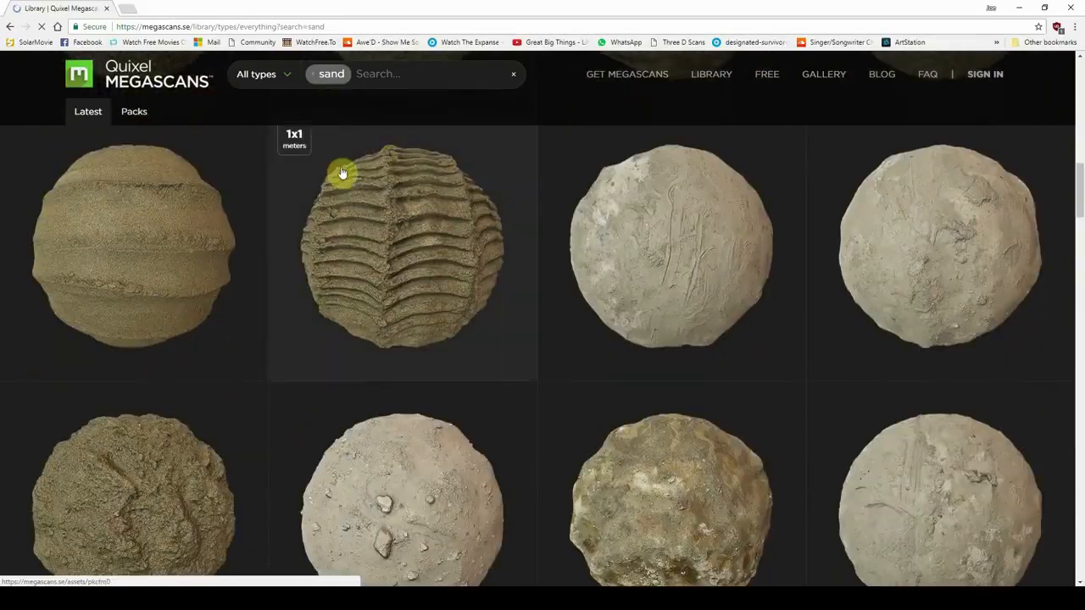
{"action": "left_click", "coordinate": [201, 251]}
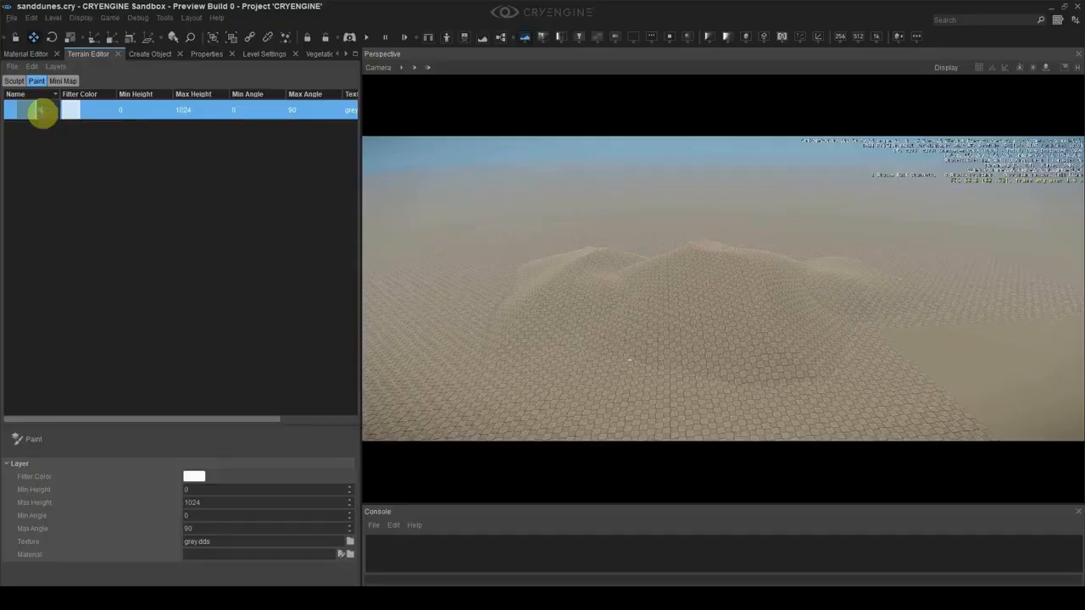
- Back in CRYENGINE Sandbox, assign the desert_sand texture from textures/terrain/detail as the diffuse map of the sanddunes terrain material
{"action": "left_click", "coordinate": [93, 441]}
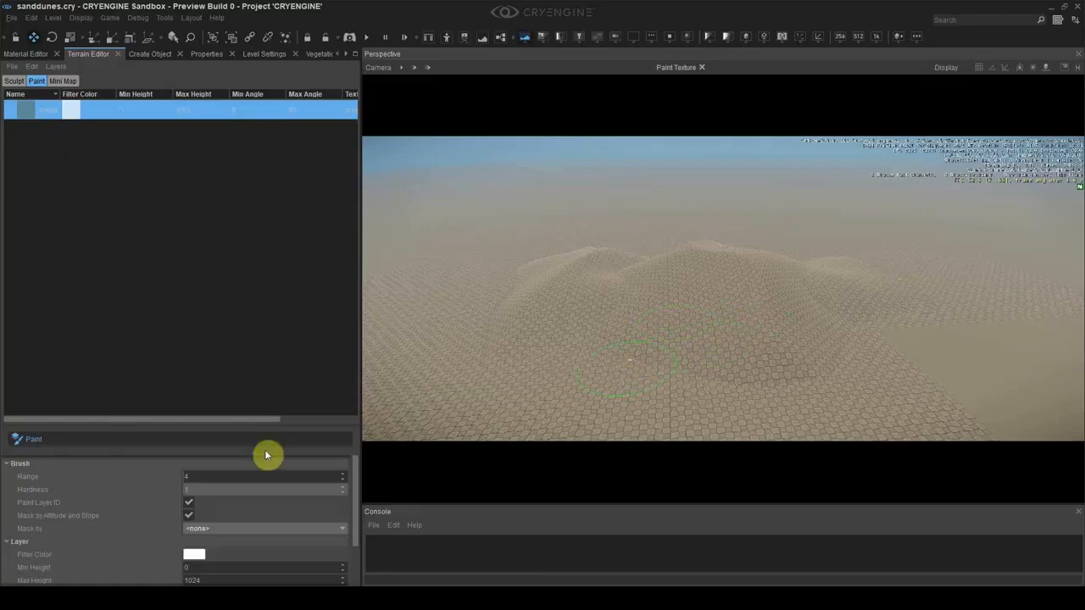
{"action": "left_click", "coordinate": [26, 54]}
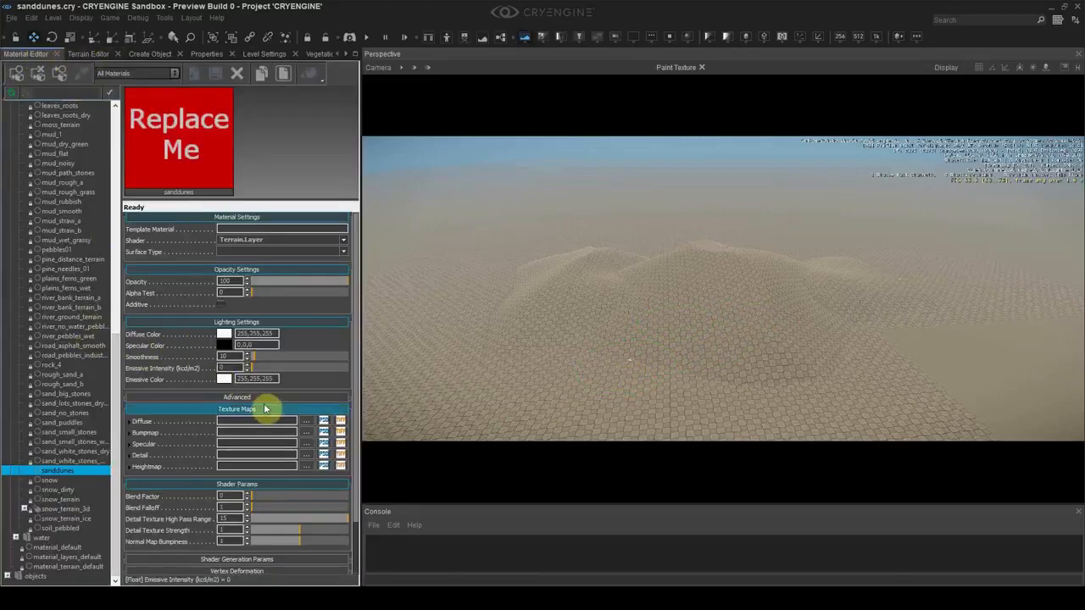
{"action": "left_click", "coordinate": [306, 422]}
{"action": "left_click", "coordinate": [456, 272]}
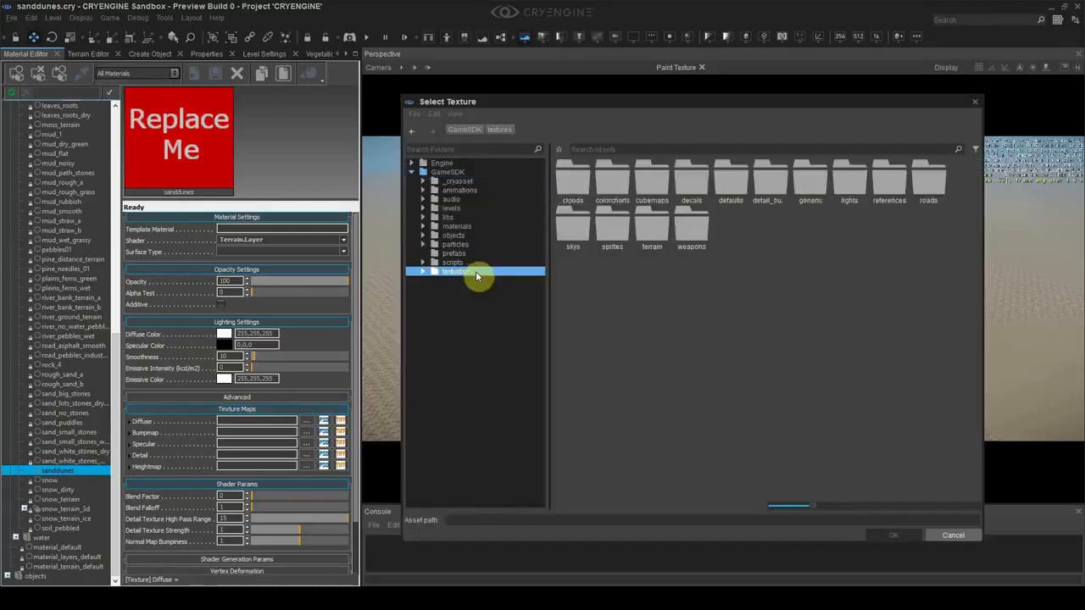
{"action": "double_click", "coordinate": [653, 225]}
{"action": "double_click", "coordinate": [597, 184]}
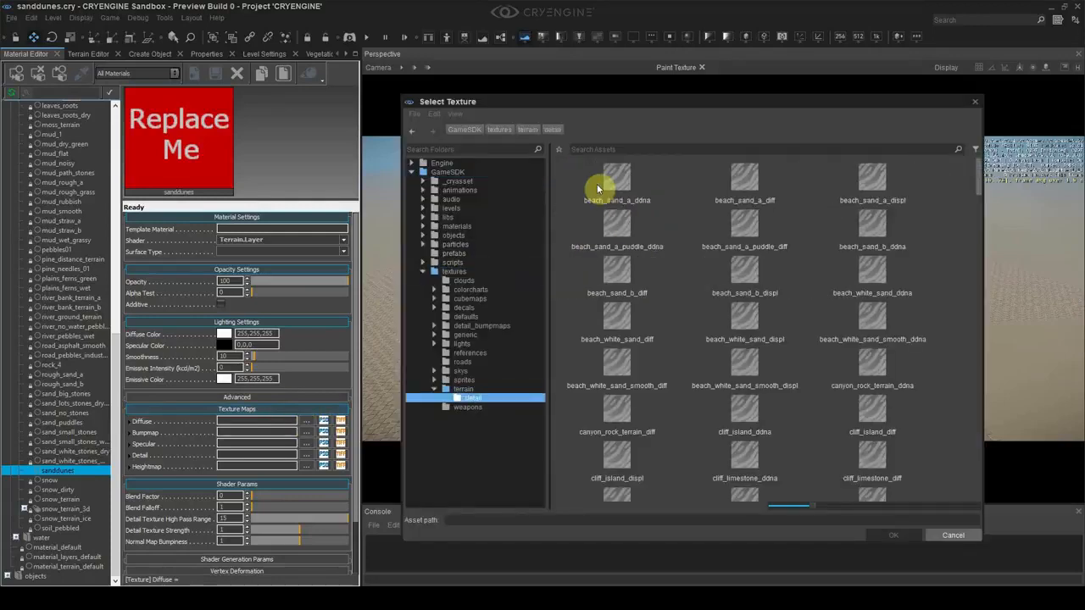
{"action": "scroll", "coordinate": [641, 274], "scroll_direction": "down", "scroll_amount": 3}
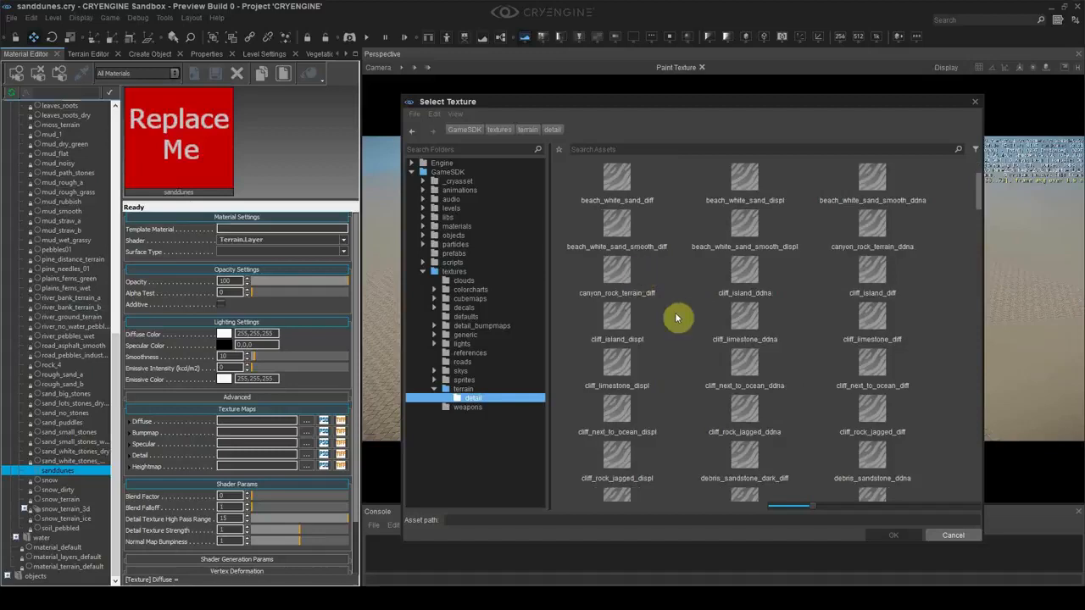
{"action": "scroll", "coordinate": [704, 376], "scroll_direction": "down", "scroll_amount": 4}
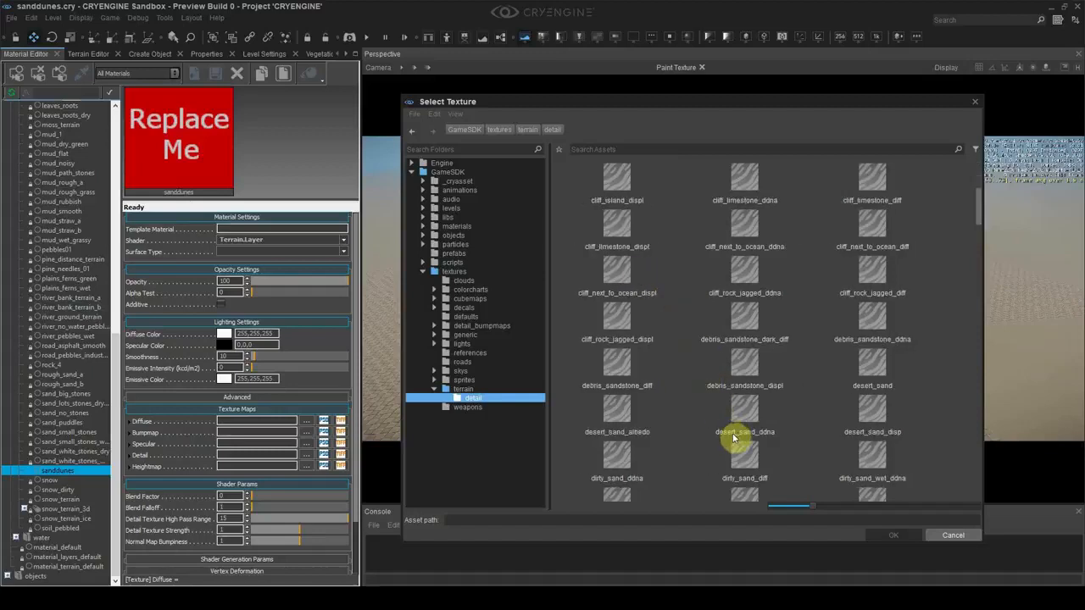
{"action": "scroll", "coordinate": [695, 424], "scroll_direction": "down", "scroll_amount": 3}
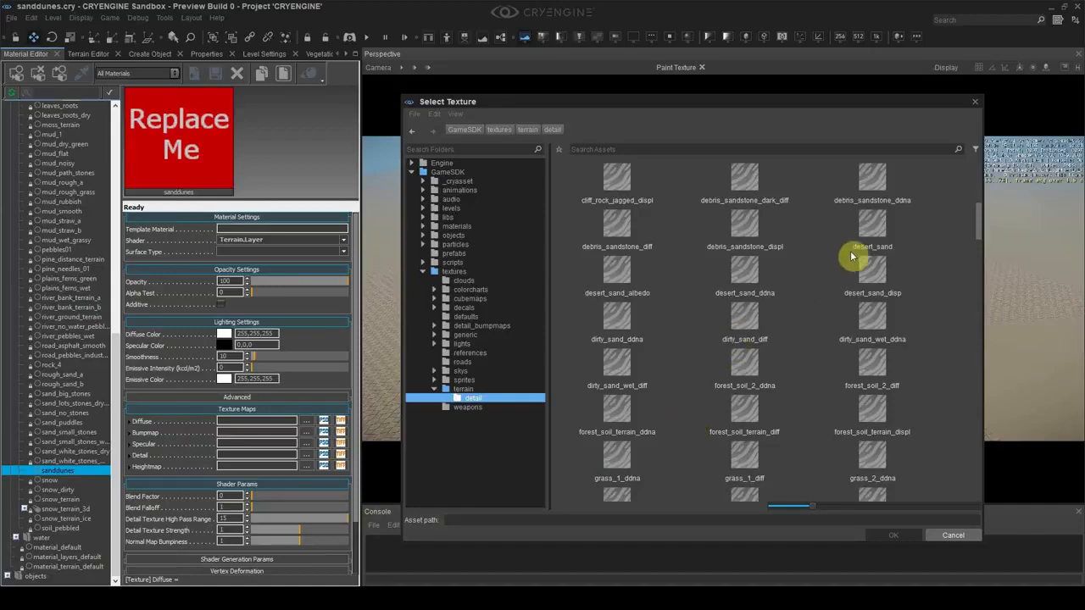
{"action": "double_click", "coordinate": [873, 239]}
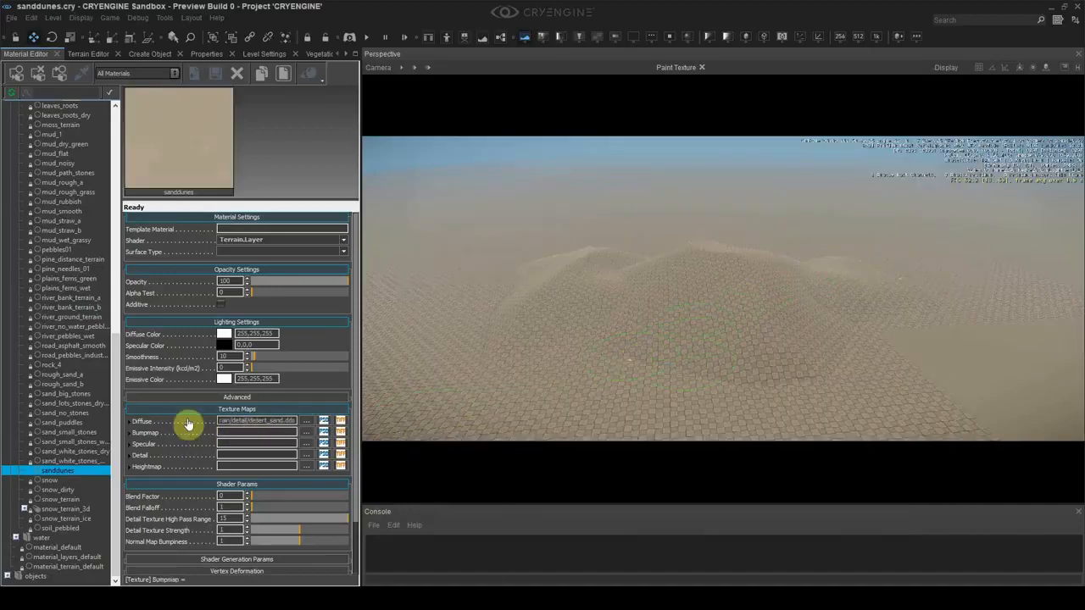
{"action": "mouse_move", "coordinate": [189, 424]}
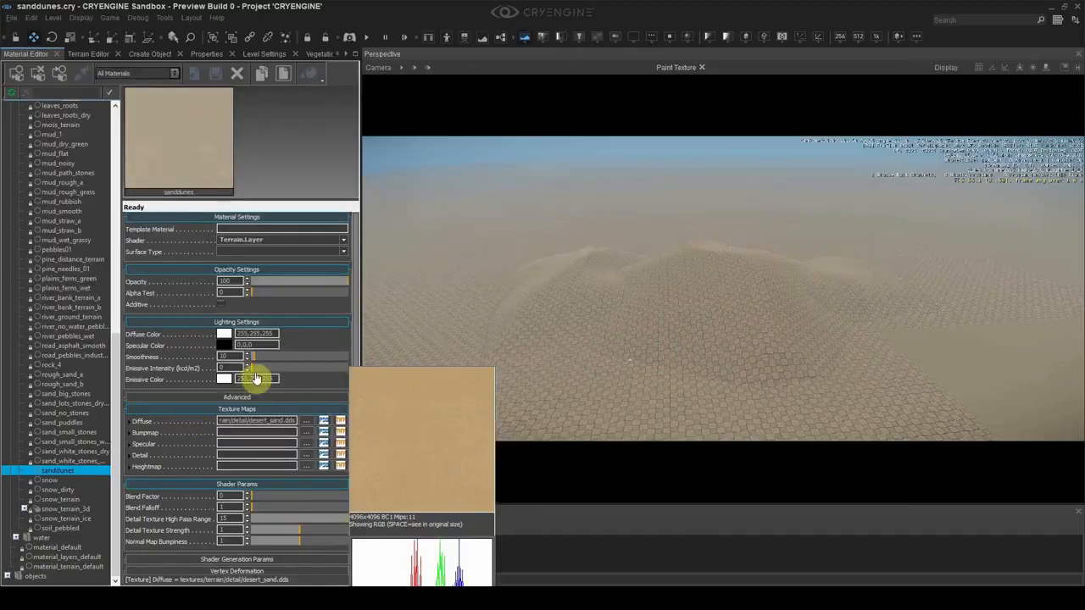
- Open the material selection for the terrain paint layer and browse to the materials/terrain folder for its material
{"action": "left_click", "coordinate": [95, 53]}
{"action": "scroll", "coordinate": [251, 525], "scroll_direction": "down", "scroll_amount": 2}
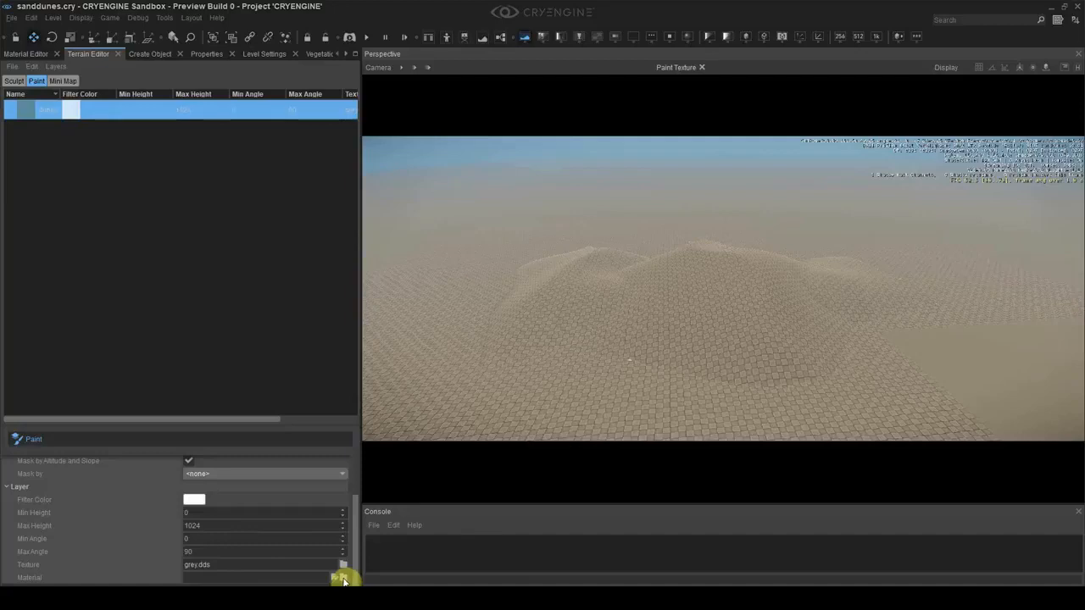
{"action": "left_click", "coordinate": [342, 577]}
{"action": "left_click", "coordinate": [460, 389]}
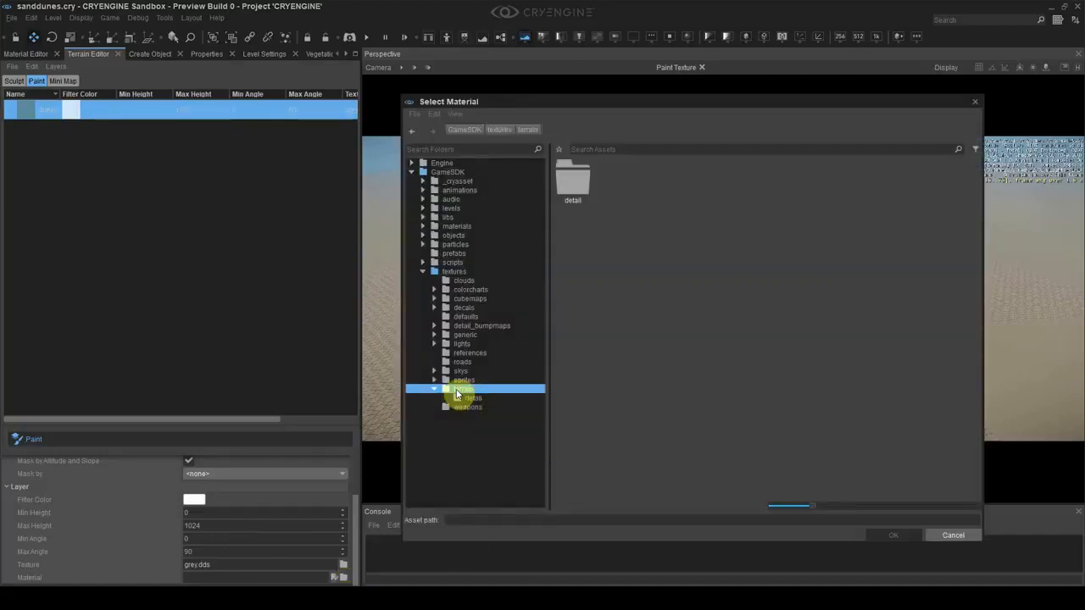
{"action": "left_click", "coordinate": [458, 227]}
{"action": "double_click", "coordinate": [753, 273]}
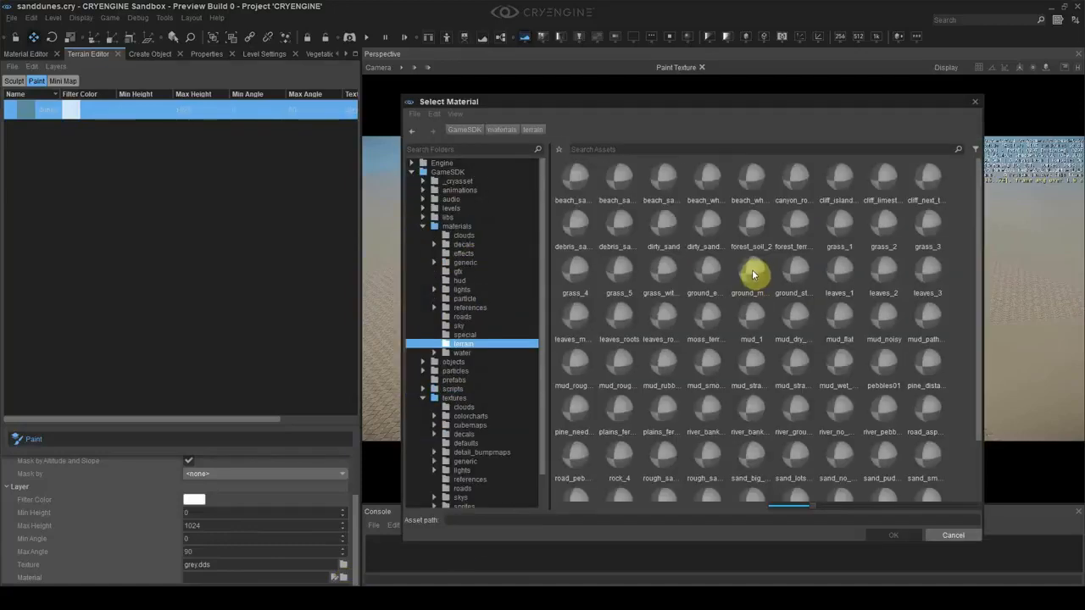
{"action": "left_click", "coordinate": [752, 273]}
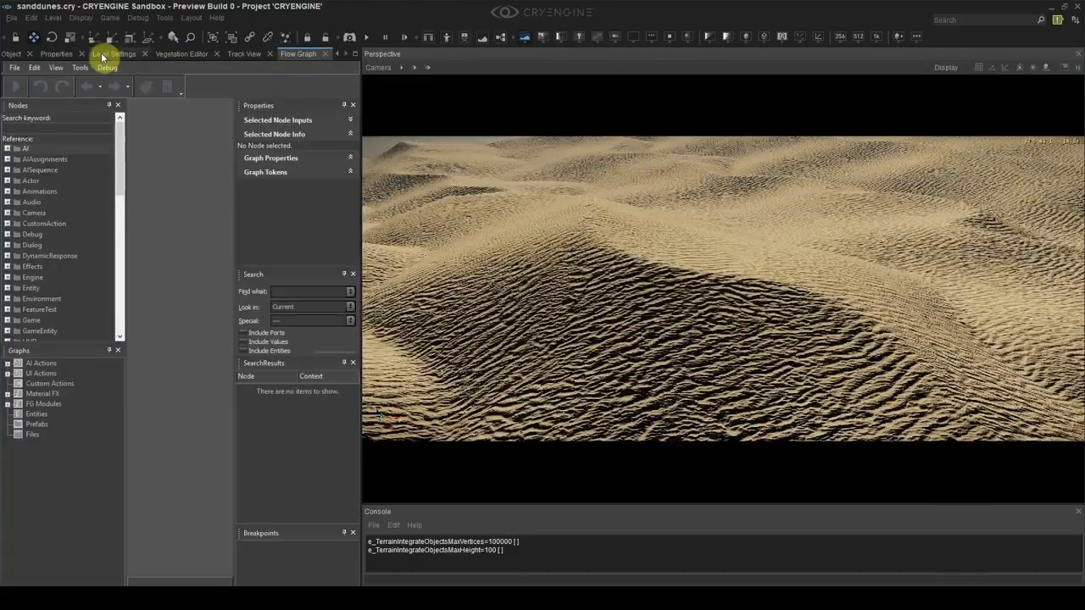
- Activate Total Illumination V2 in the level settings and set its Integration Mode to 1
{"action": "left_click", "coordinate": [101, 57]}
{"action": "scroll", "coordinate": [145, 250], "scroll_direction": "down", "scroll_amount": 10}
{"action": "scroll", "coordinate": [194, 337], "scroll_direction": "up", "scroll_amount": 3}
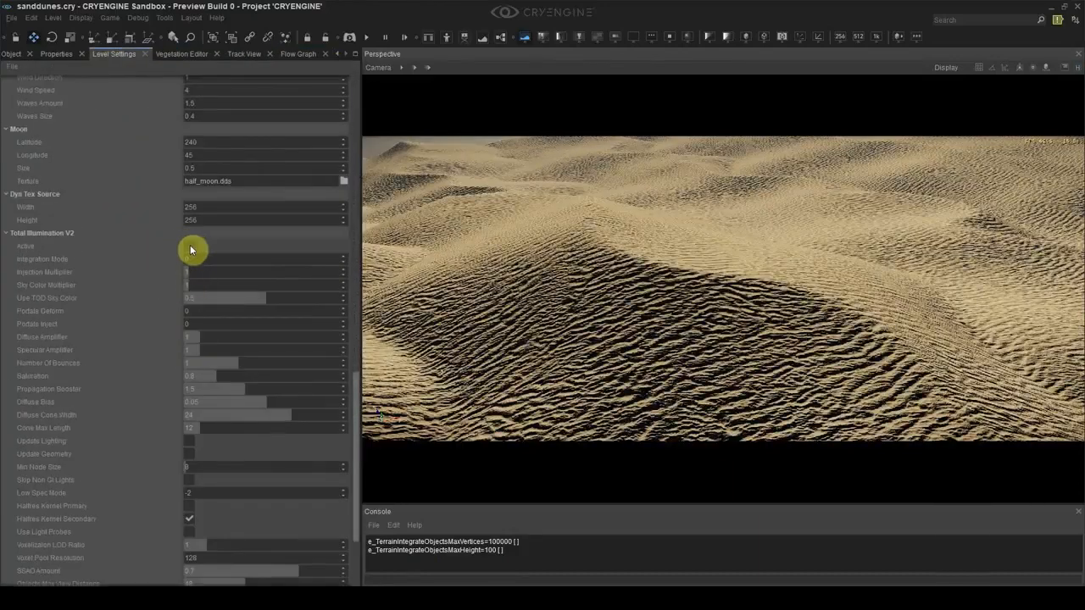
{"action": "left_click", "coordinate": [189, 246]}
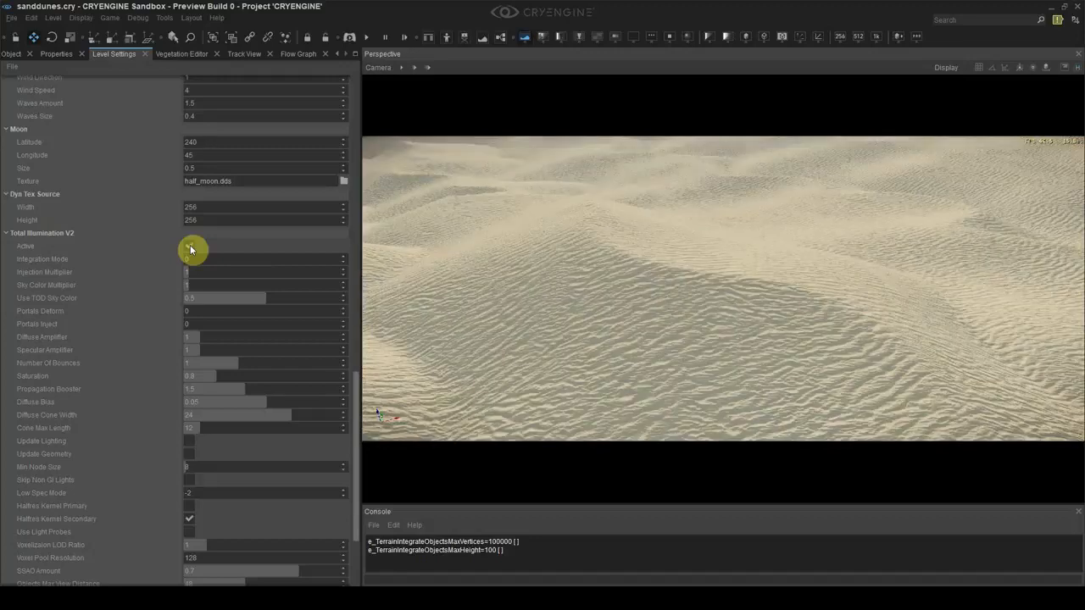
{"action": "scroll", "coordinate": [139, 311], "scroll_direction": "down", "scroll_amount": 2}
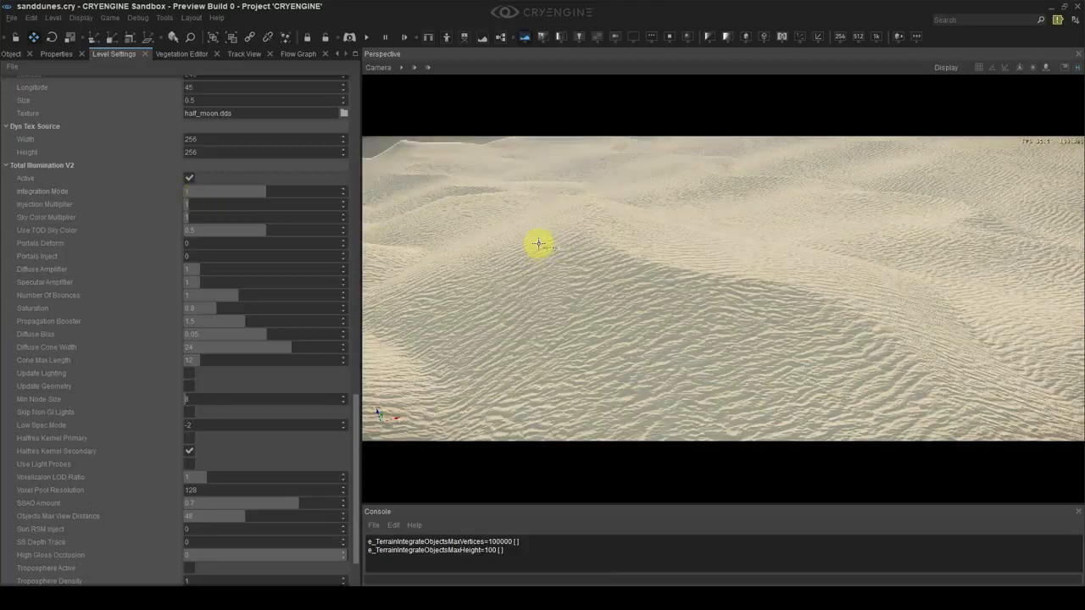
{"action": "right_click_drag", "start_coordinate": [534, 265], "coordinate": [823, 348]}
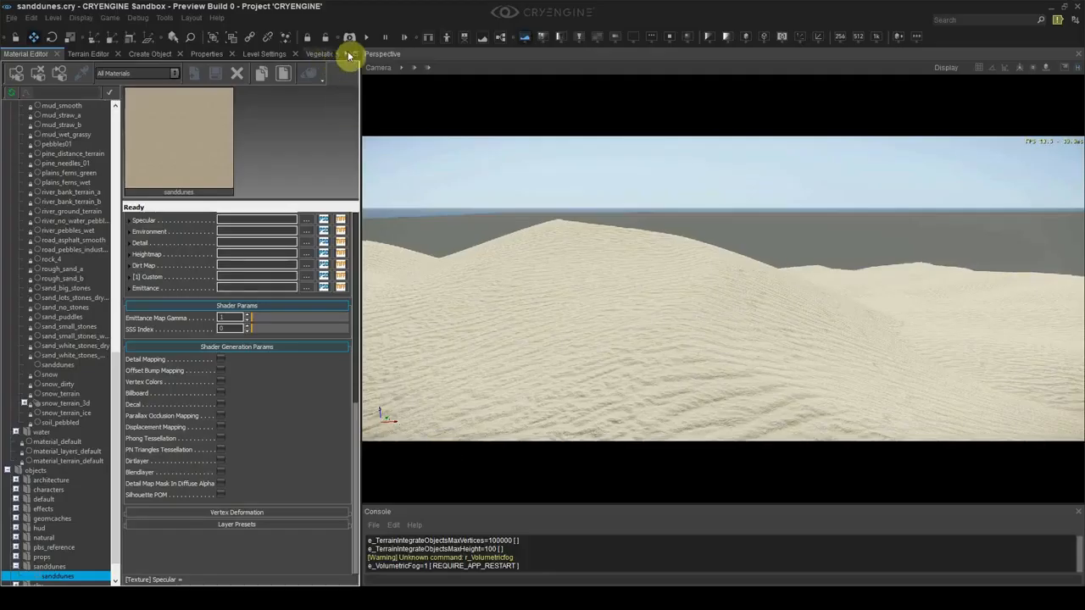
- Open the Environment Editor with the sanddunes preset and position an environment probe above the dunes
{"action": "left_click", "coordinate": [348, 55]}
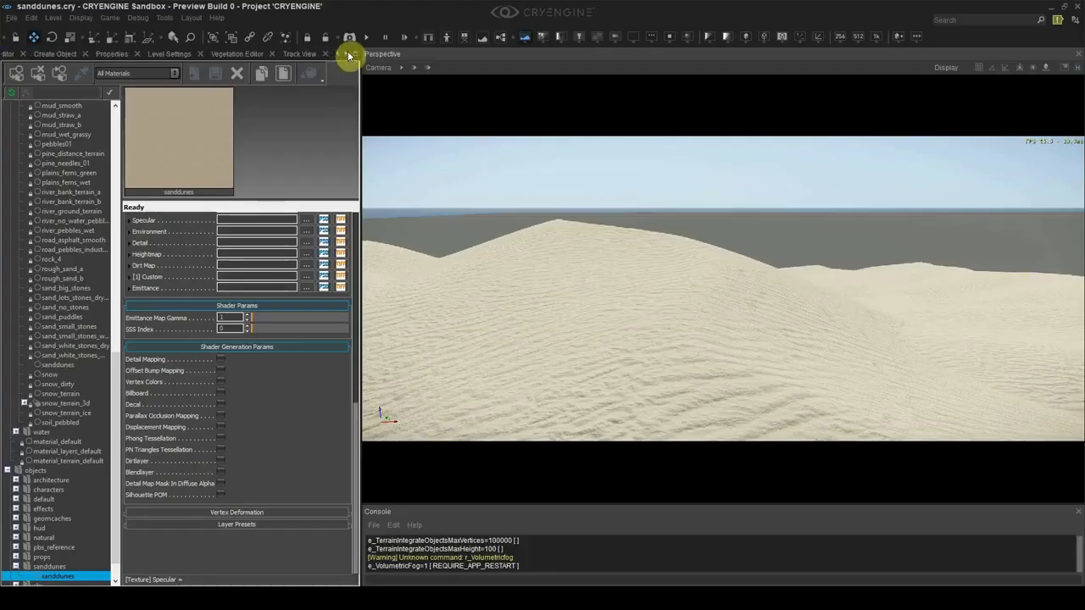
{"action": "left_click", "coordinate": [288, 54]}
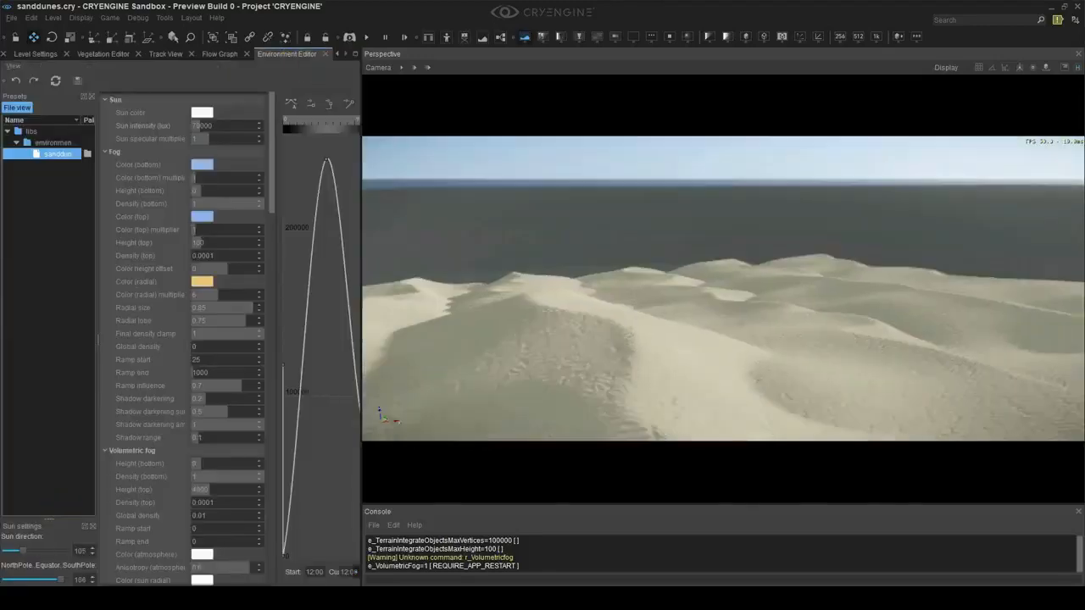
{"action": "mouse_move", "coordinate": [831, 196]}
{"action": "right_mouse_down"}
{"action": "mouse_move", "coordinate": [856, 234]}
{"action": "mouse_move", "coordinate": [831, 195]}
{"action": "right_mouse_up"}
{"action": "left_click", "coordinate": [771, 338]}
{"action": "key", "text": "3"}
{"action": "right_click_drag", "start_coordinate": [792, 378], "coordinate": [754, 329]}
{"action": "left_click_drag", "start_coordinate": [762, 287], "coordinate": [738, 331]}
{"action": "key", "text": "2"}
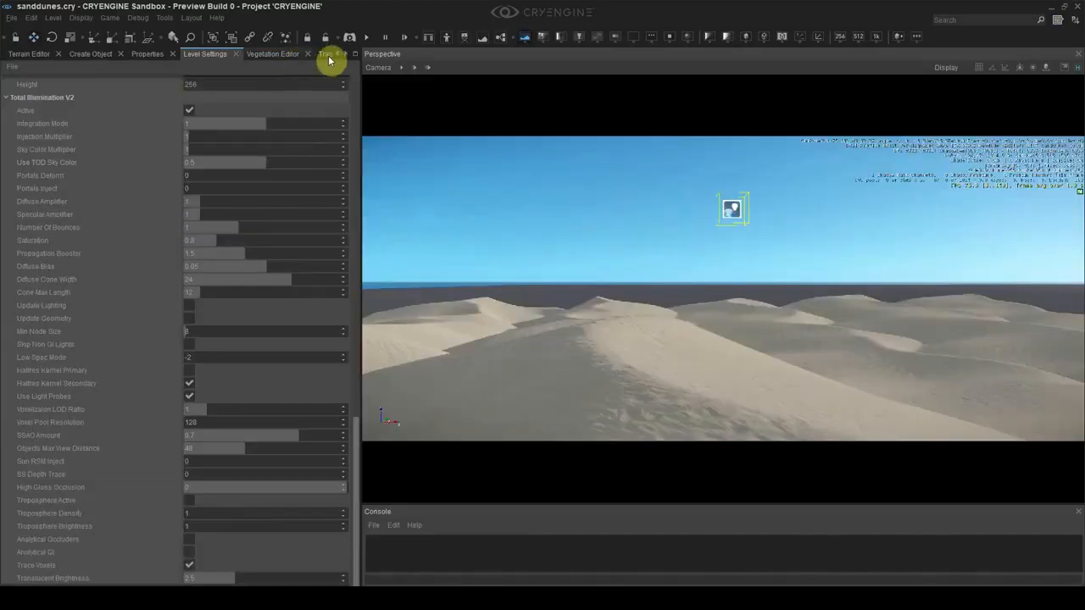
- Load the sanddunes object material into the Material Editor by picking it from the dunes mesh
{"action": "left_click", "coordinate": [337, 56]}
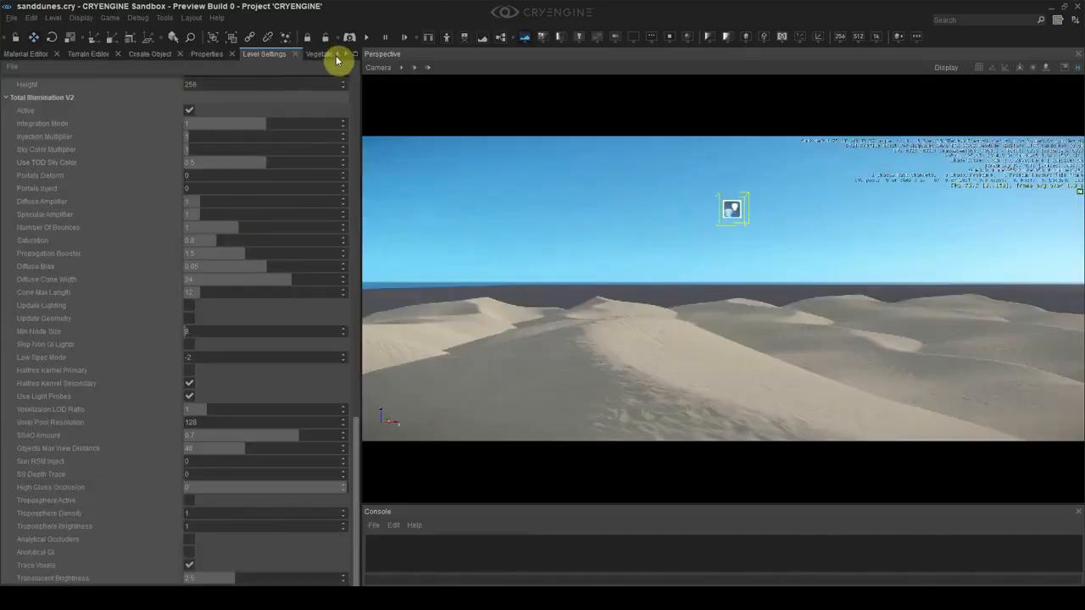
{"action": "left_click", "coordinate": [25, 54]}
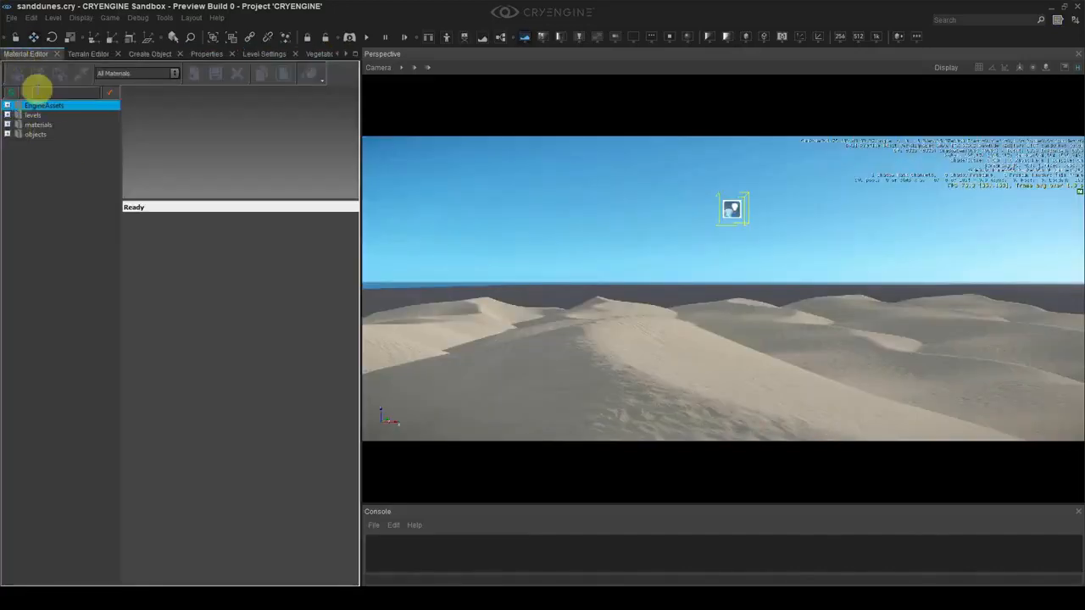
{"action": "left_click", "coordinate": [81, 73]}
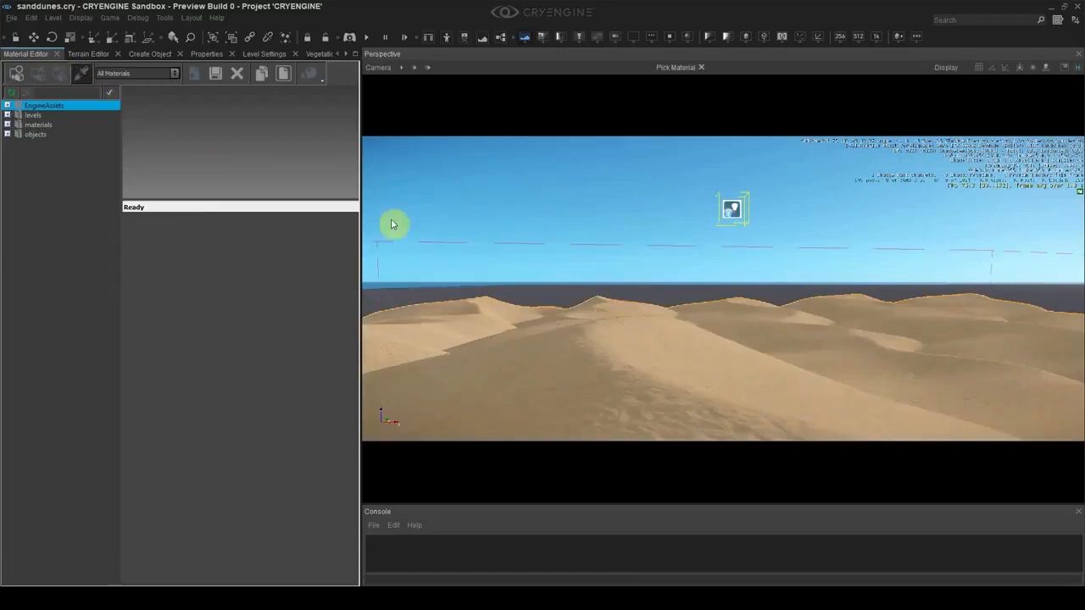
{"action": "left_click", "coordinate": [625, 382]}
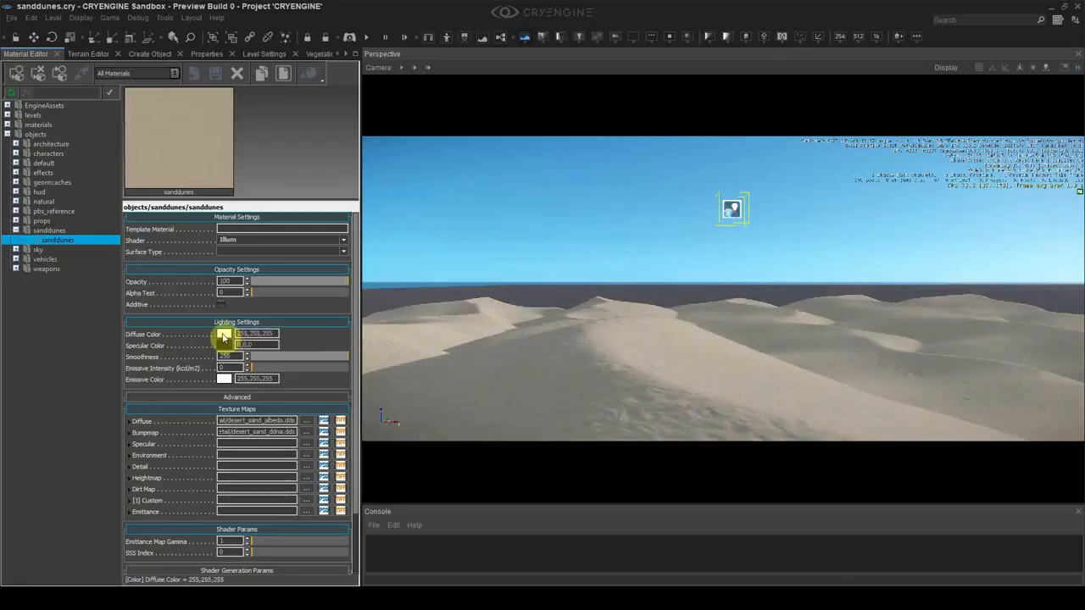
- Tint the sanddunes object material with a light sand diffuse color of 230,206,164
{"action": "left_click", "coordinate": [223, 335]}
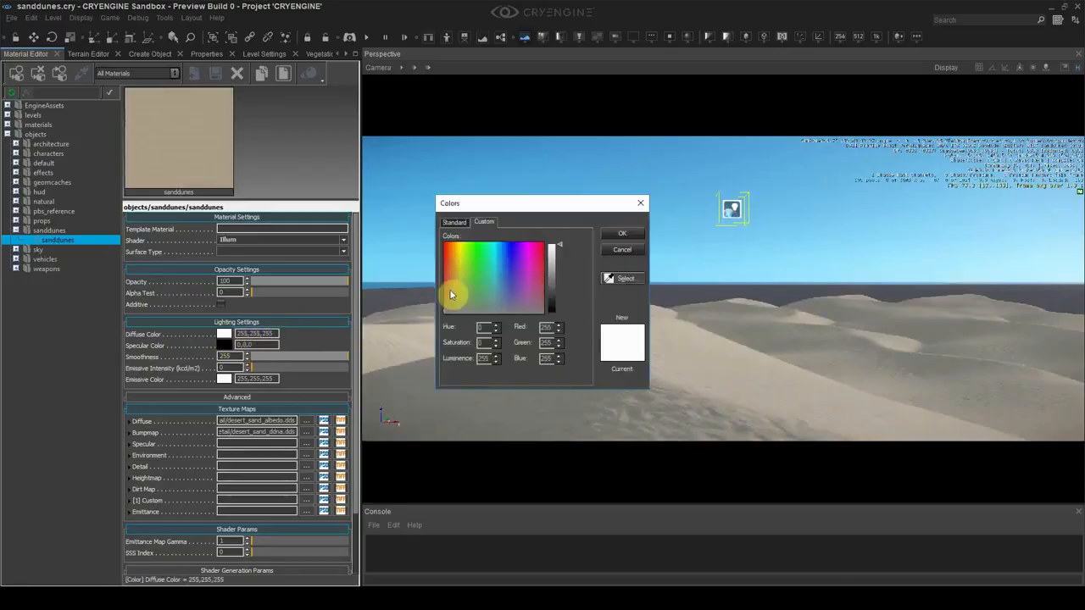
{"action": "left_click_drag", "start_coordinate": [559, 246], "coordinate": [559, 264]}
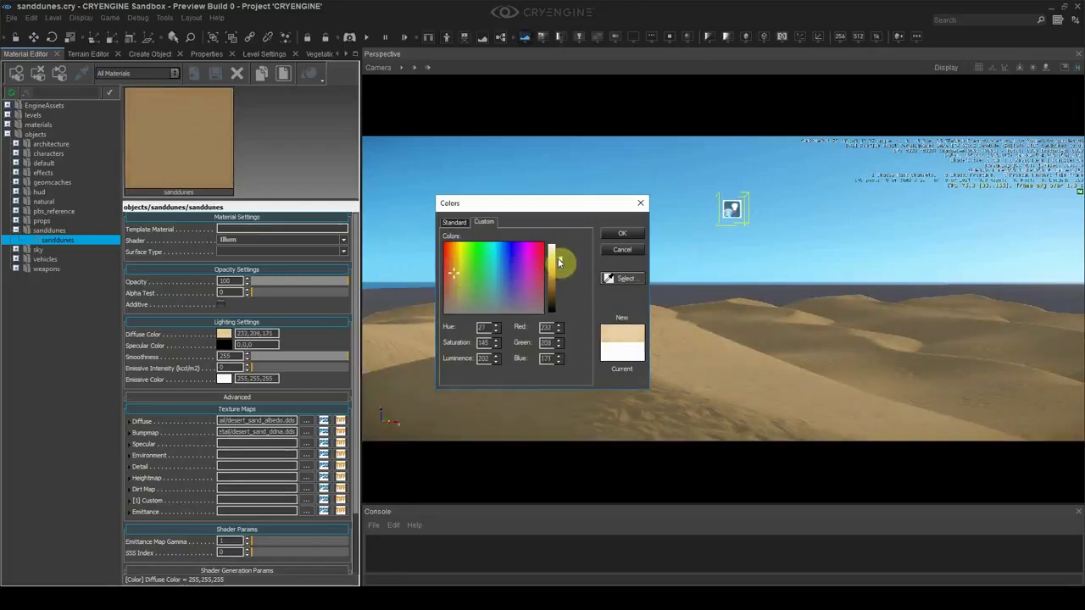
{"action": "left_click_drag", "start_coordinate": [560, 261], "coordinate": [561, 264]}
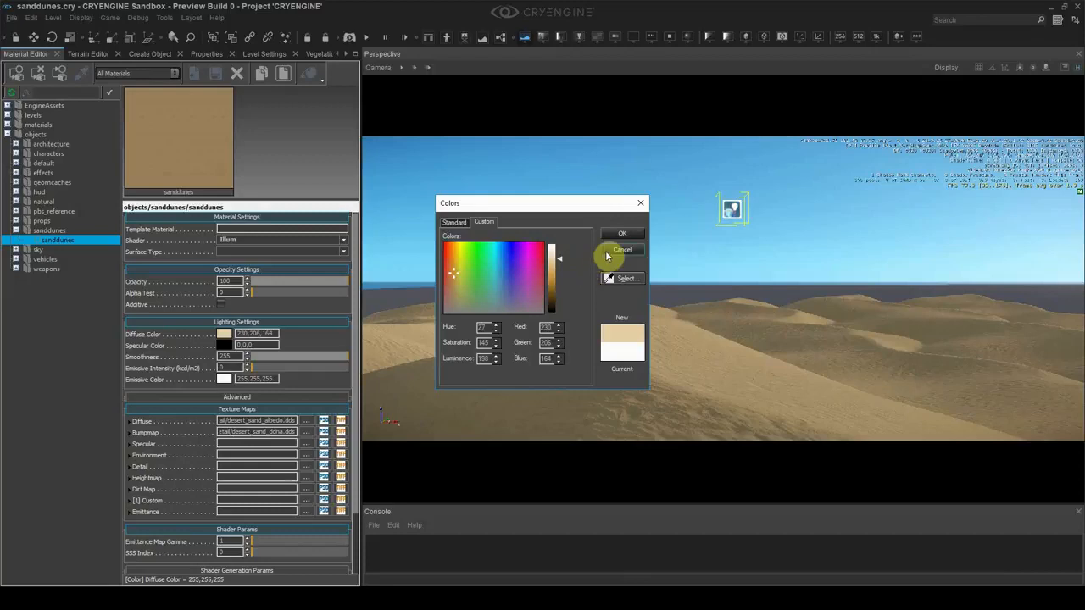
{"action": "left_click", "coordinate": [623, 233]}
- Set the specular color of the materials/terrain/sanddunes material to a dark 42,42,37
{"action": "left_click", "coordinate": [225, 345]}
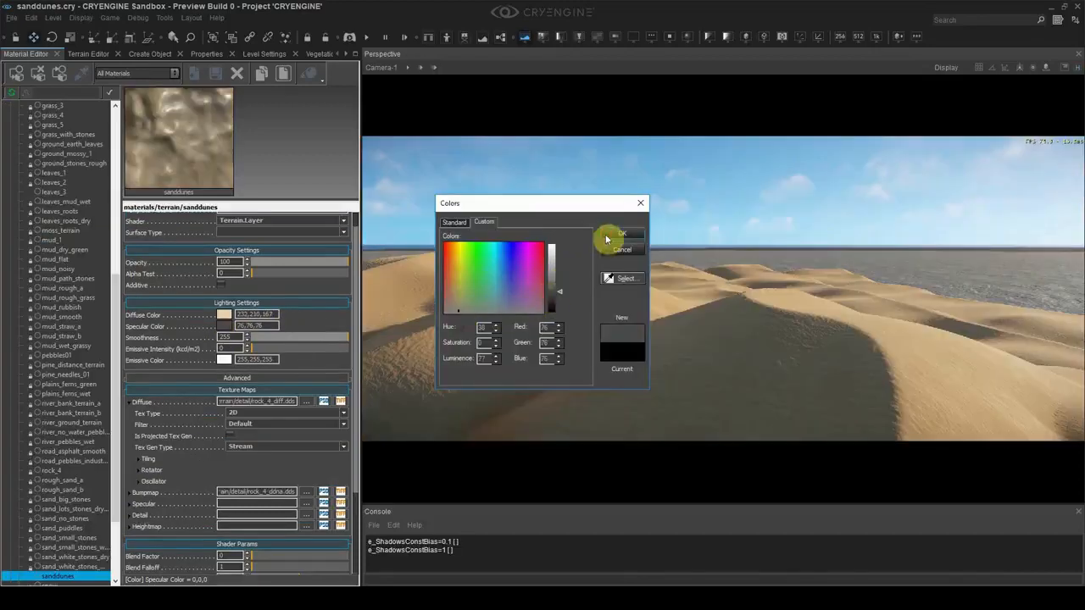
{"action": "left_click", "coordinate": [620, 234]}
{"action": "left_click", "coordinate": [224, 325]}
{"action": "mouse_move", "coordinate": [559, 311]}
{"action": "left_mouse_down"}
{"action": "mouse_move", "coordinate": [557, 293]}
{"action": "mouse_move", "coordinate": [559, 303]}
{"action": "left_mouse_up"}
{"action": "left_click", "coordinate": [621, 233]}
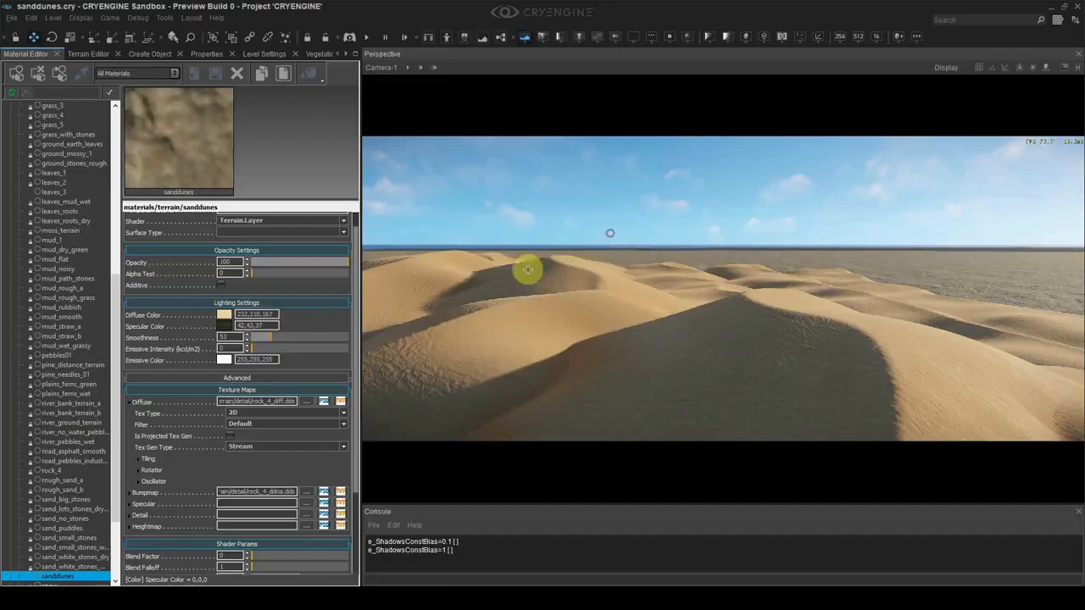
- Change the terrain sanddunes material's diffuse color to a warmer orange sand tone of 245,197,115
{"action": "left_click", "coordinate": [225, 314]}
{"action": "left_click_drag", "start_coordinate": [559, 261], "coordinate": [558, 267]}
{"action": "left_click", "coordinate": [458, 254]}
{"action": "left_click", "coordinate": [555, 262]}
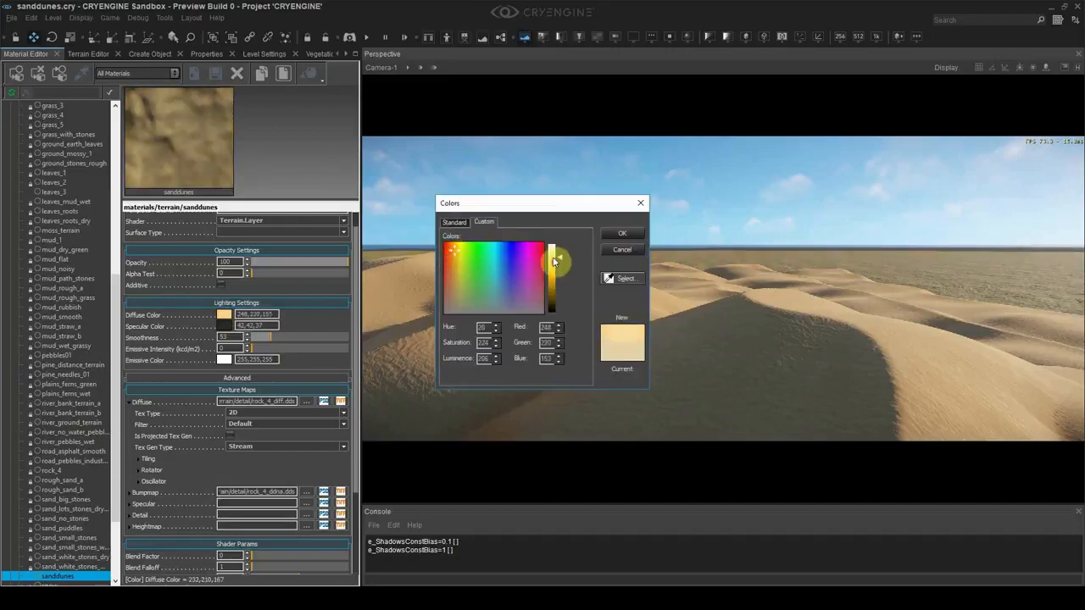
{"action": "left_click", "coordinate": [453, 254]}
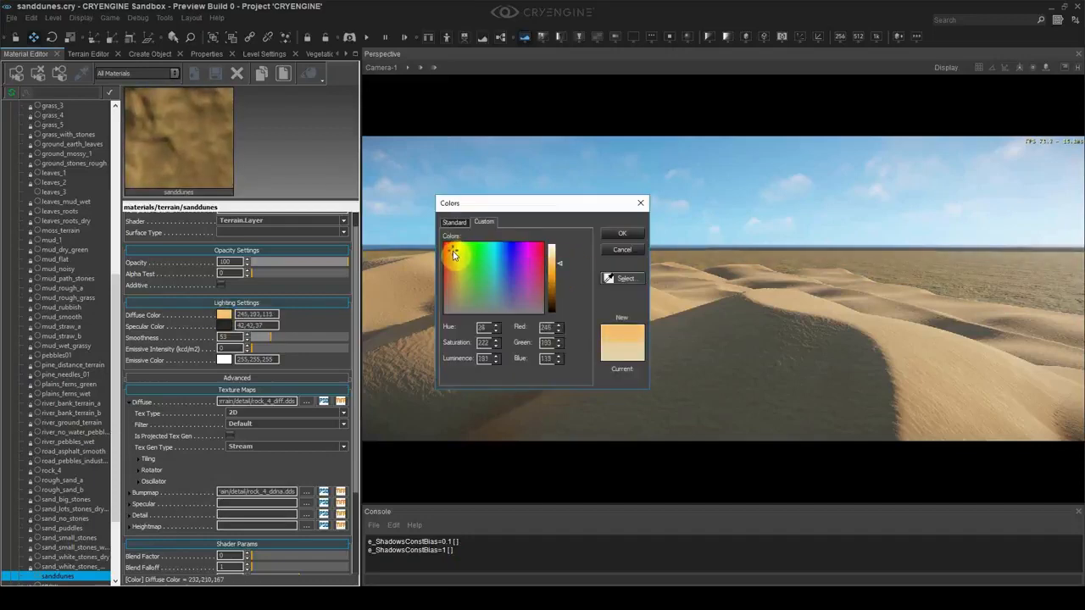
{"action": "left_click", "coordinate": [622, 233]}
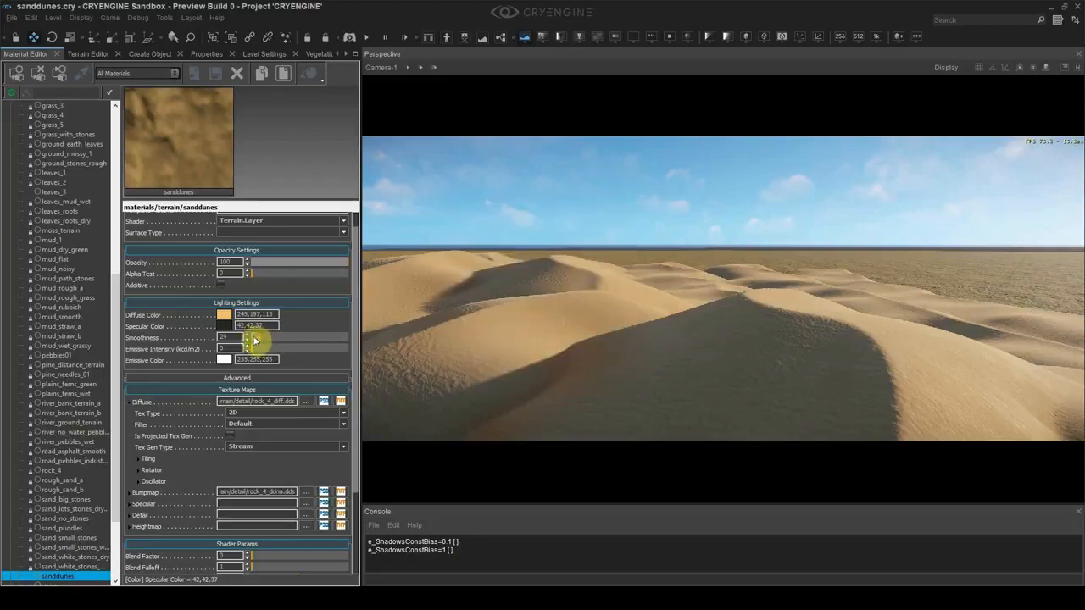
- Darken the terrain sanddunes material's specular color slightly
{"action": "left_click", "coordinate": [223, 326]}
{"action": "left_click_drag", "start_coordinate": [559, 310], "coordinate": [555, 307]}
{"action": "left_click", "coordinate": [622, 233]}
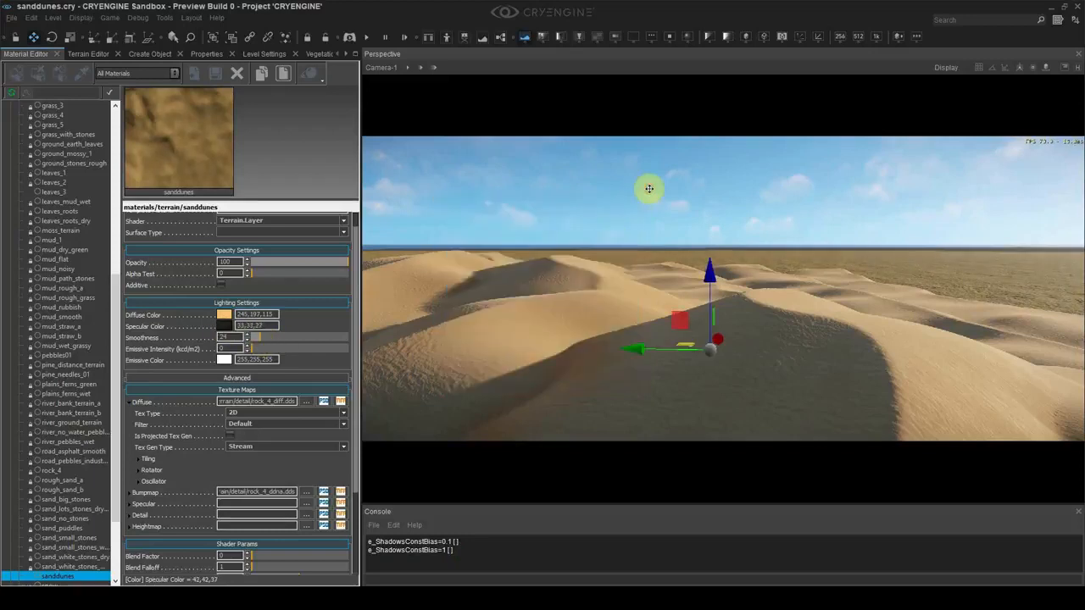
- Fine-tune the terrain sanddunes material's diffuse color to a slightly less saturated and darker sand tone
{"action": "left_click", "coordinate": [224, 314]}
{"action": "left_click", "coordinate": [451, 260]}
{"action": "left_click", "coordinate": [621, 233]}
{"action": "left_click", "coordinate": [224, 314]}
{"action": "left_click_drag", "start_coordinate": [559, 263], "coordinate": [561, 266]}
{"action": "left_click", "coordinate": [622, 233]}
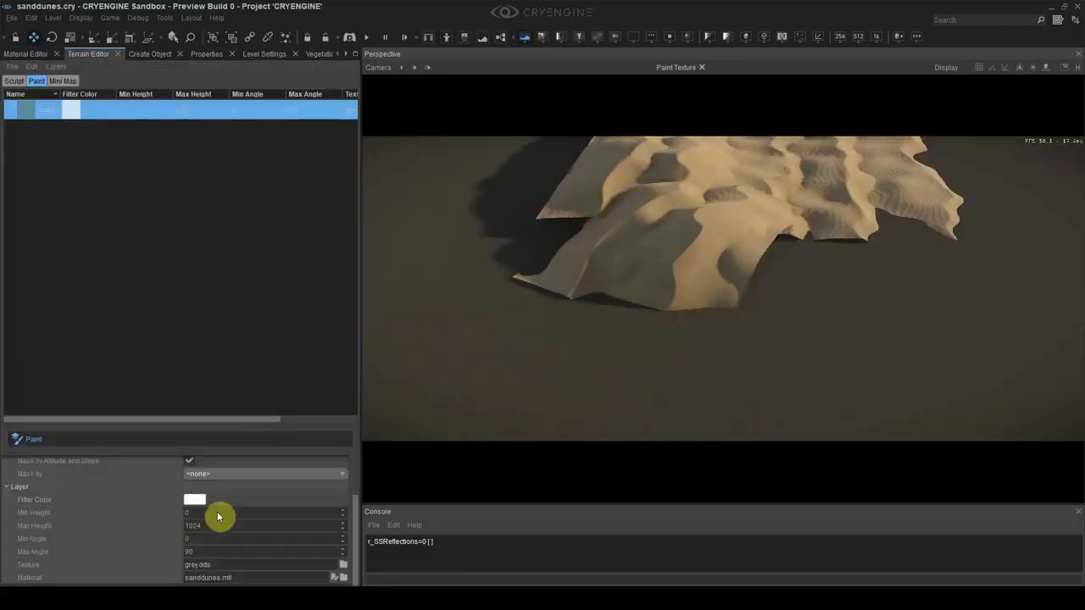
- Adjust the HDR film curve shoulder scale of the sanddunes environment preset
{"action": "scroll", "coordinate": [146, 526], "scroll_direction": "up", "scroll_amount": 2}
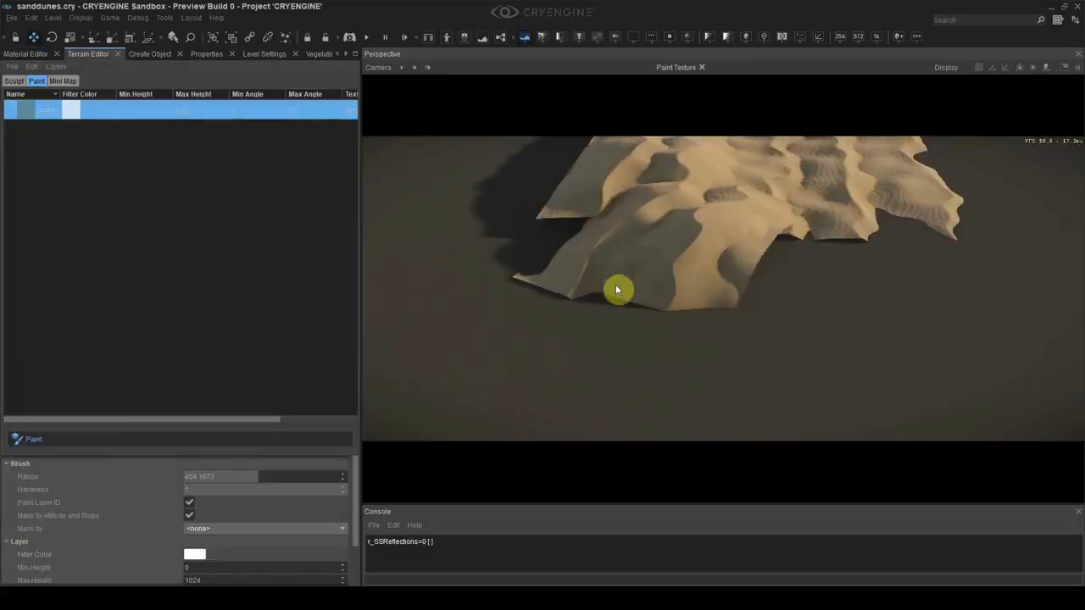
{"action": "right_click_drag", "start_coordinate": [640, 297], "coordinate": [601, 289]}
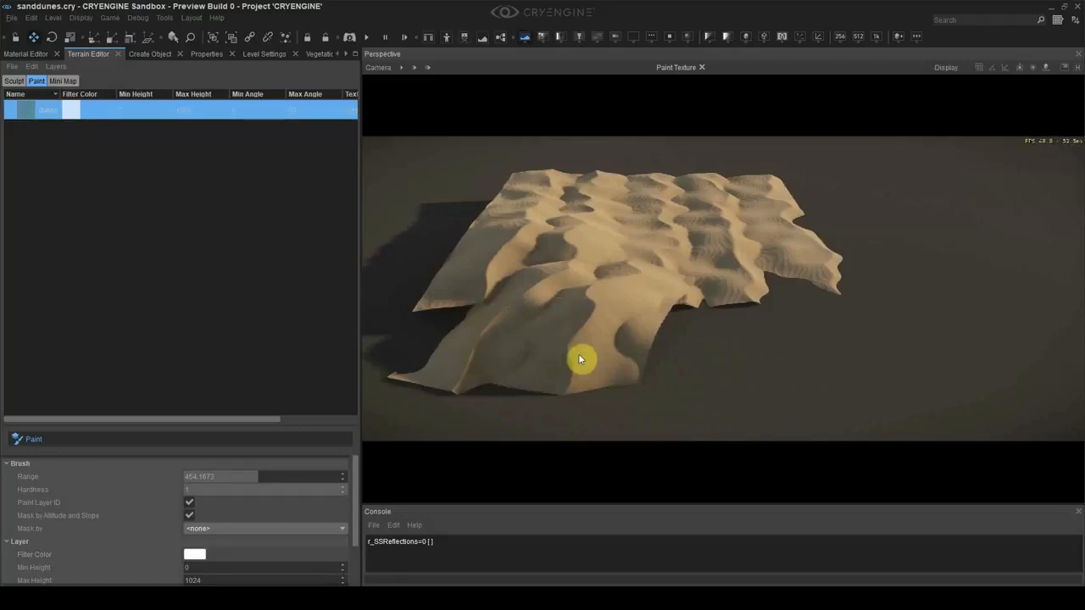
{"action": "right_click_drag", "start_coordinate": [612, 365], "coordinate": [543, 356]}
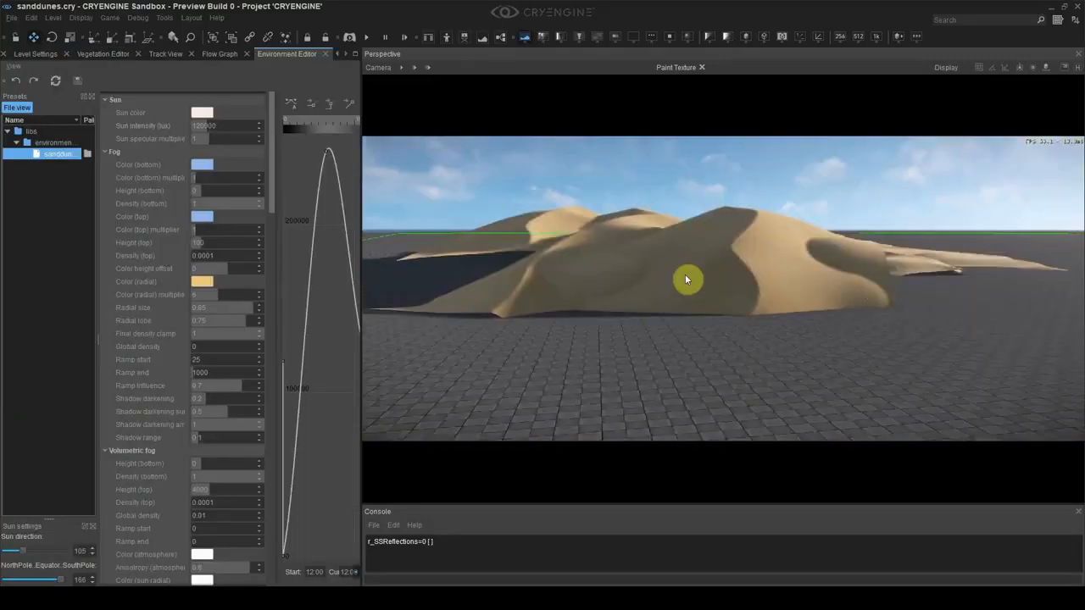
{"action": "scroll", "coordinate": [196, 390], "scroll_direction": "down", "scroll_amount": 6}
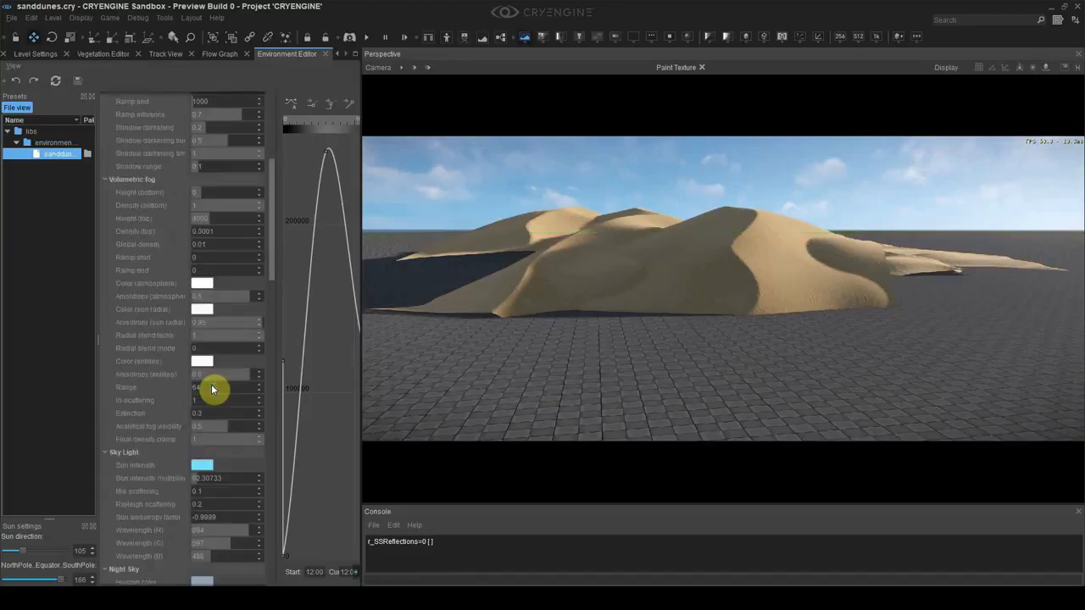
{"action": "scroll", "coordinate": [226, 293], "scroll_direction": "down", "scroll_amount": 15}
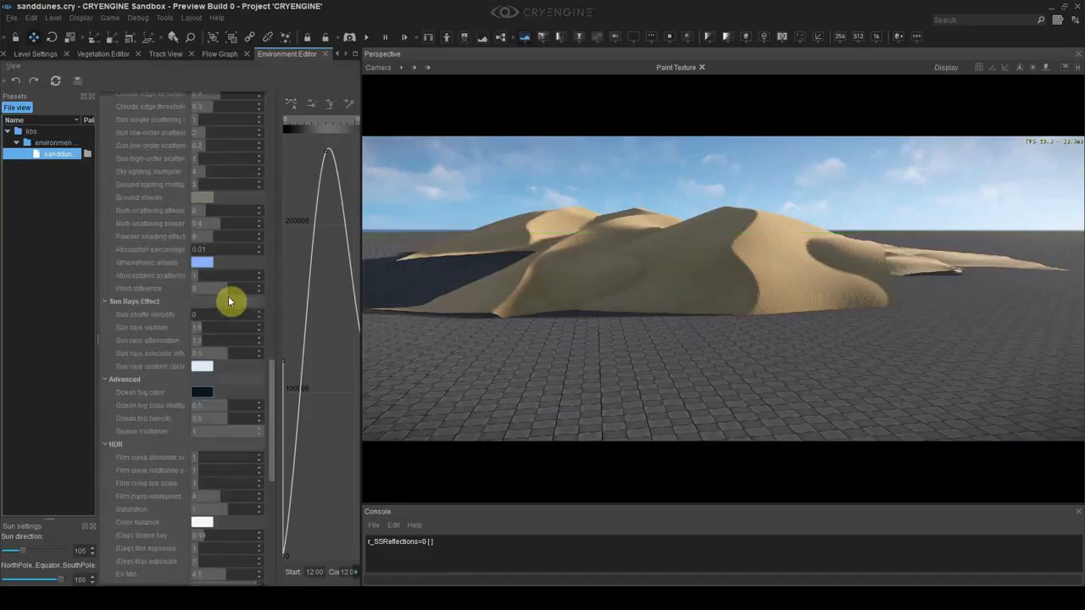
{"action": "left_click", "coordinate": [202, 459]}
{"action": "key", "text": "Return"}
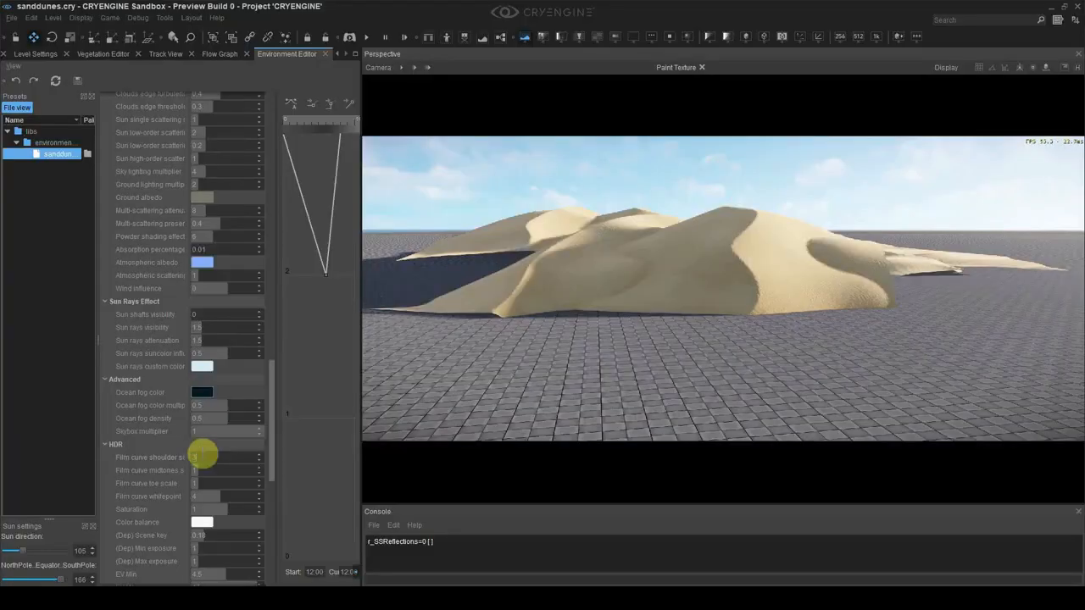
{"action": "key", "text": "Return"}
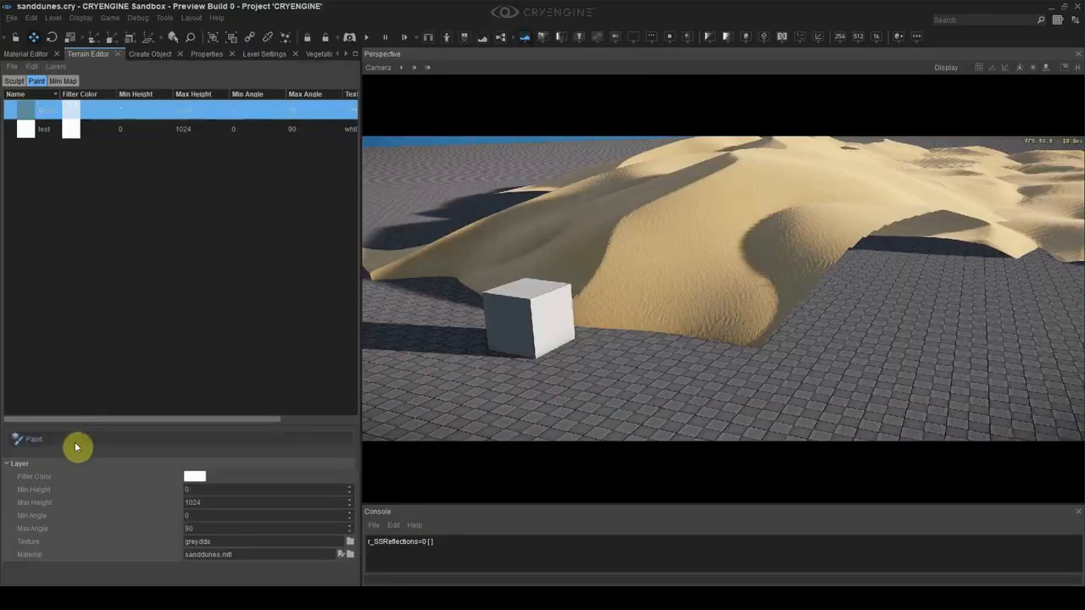
- Paint the terrain layer that uses sanddunes.mtl over the paved ground around the white cube
{"action": "left_click", "coordinate": [74, 447]}
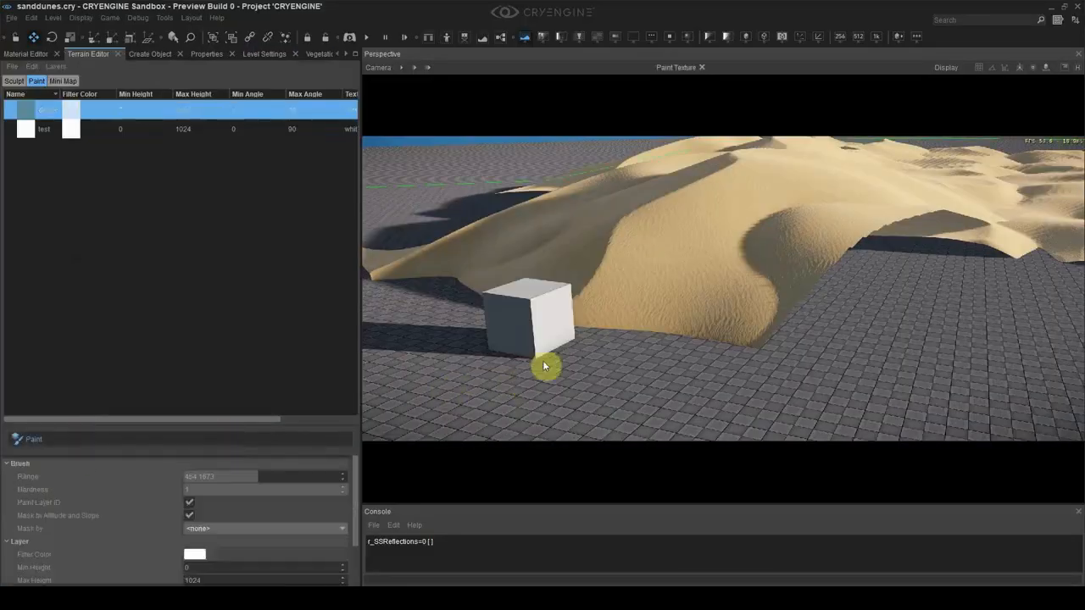
{"action": "left_click", "coordinate": [557, 309]}
{"action": "mouse_move", "coordinate": [588, 271]}
{"action": "right_mouse_down"}
{"action": "mouse_move", "coordinate": [831, 263]}
{"action": "mouse_move", "coordinate": [500, 335]}
{"action": "mouse_move", "coordinate": [508, 381]}
{"action": "mouse_move", "coordinate": [589, 279]}
{"action": "right_mouse_up"}
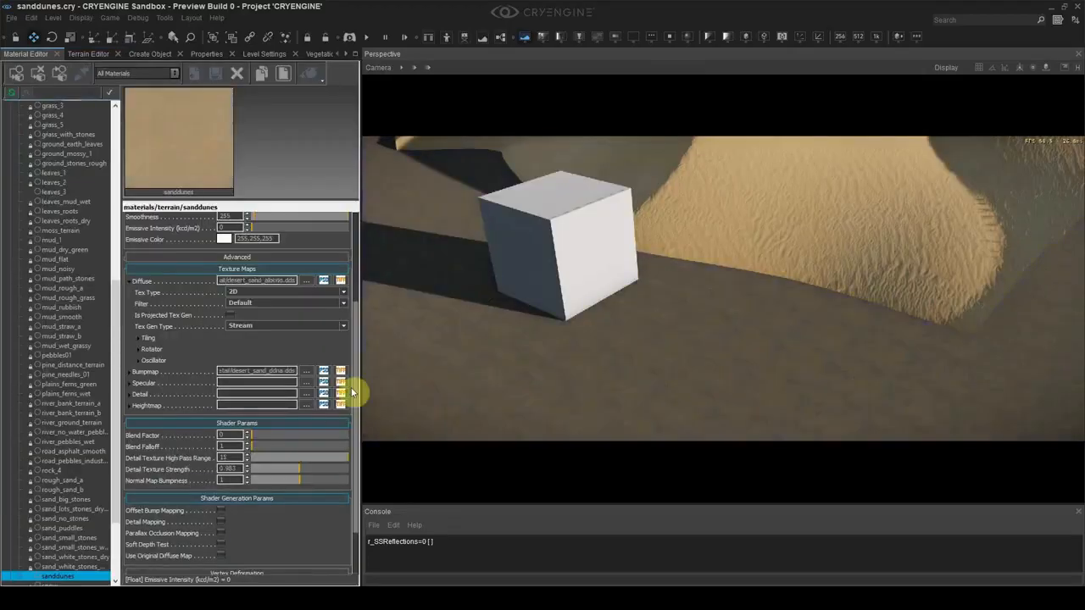
- Enable Use Original Diffuse Map in the terrain sanddunes material's shader generation parameters
{"action": "scroll", "coordinate": [354, 392], "scroll_direction": "down", "scroll_amount": 2}
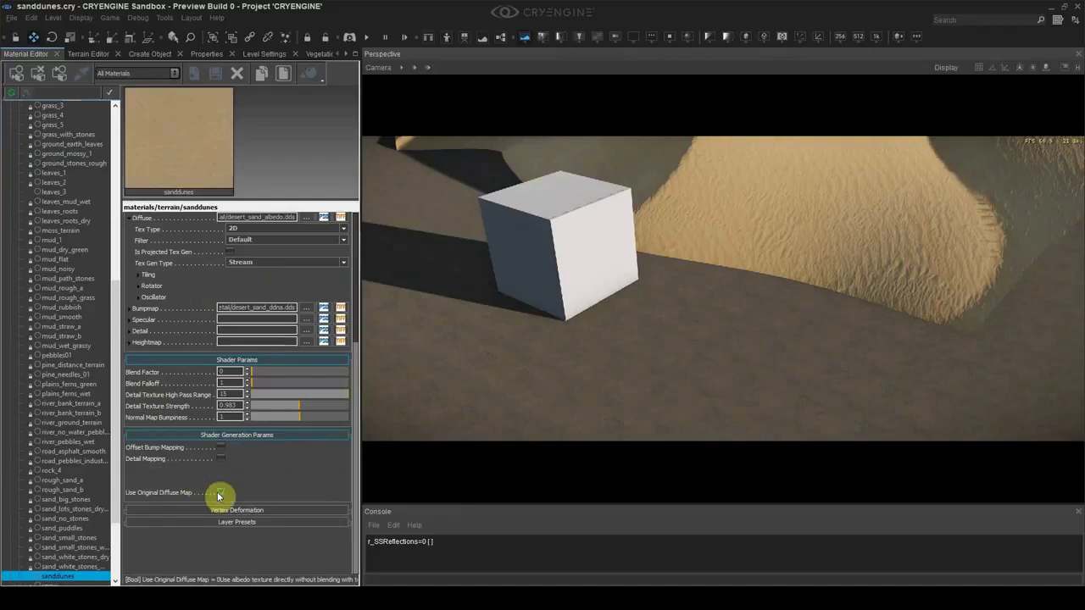
{"action": "left_click", "coordinate": [220, 493]}
{"action": "right_click_drag", "start_coordinate": [626, 379], "coordinate": [646, 296]}
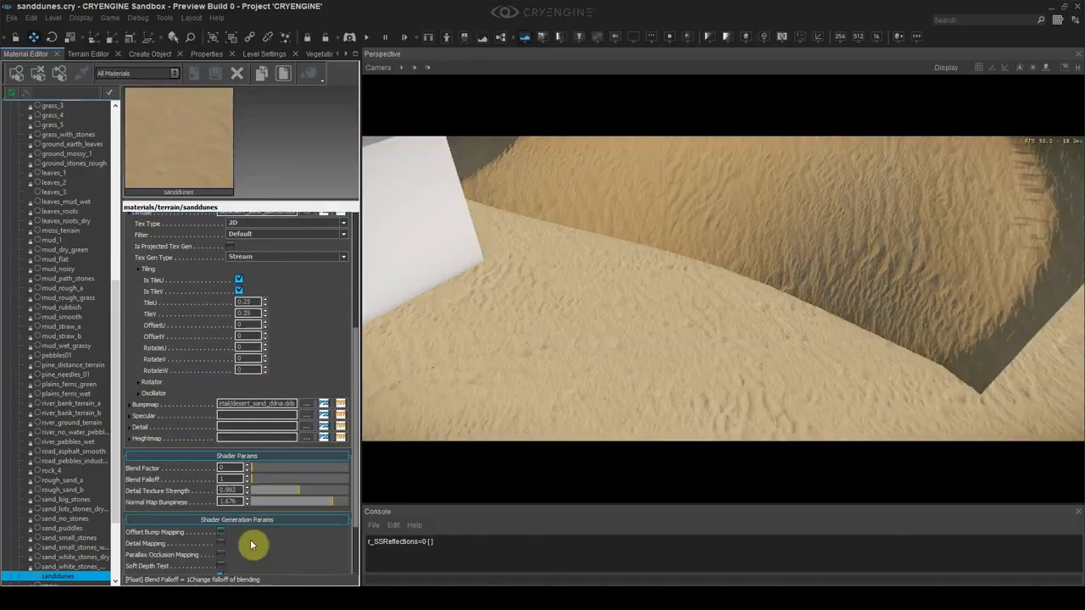
- Toggle Soft Depth Test on the terrain sanddunes material and check how the ground blends with the dunes mesh
{"action": "left_click", "coordinate": [220, 566]}
{"action": "right_click_drag", "start_coordinate": [538, 434], "coordinate": [625, 381]}
{"action": "key", "text": "s"}
{"action": "left_click_drag", "start_coordinate": [235, 421], "coordinate": [285, 427]}
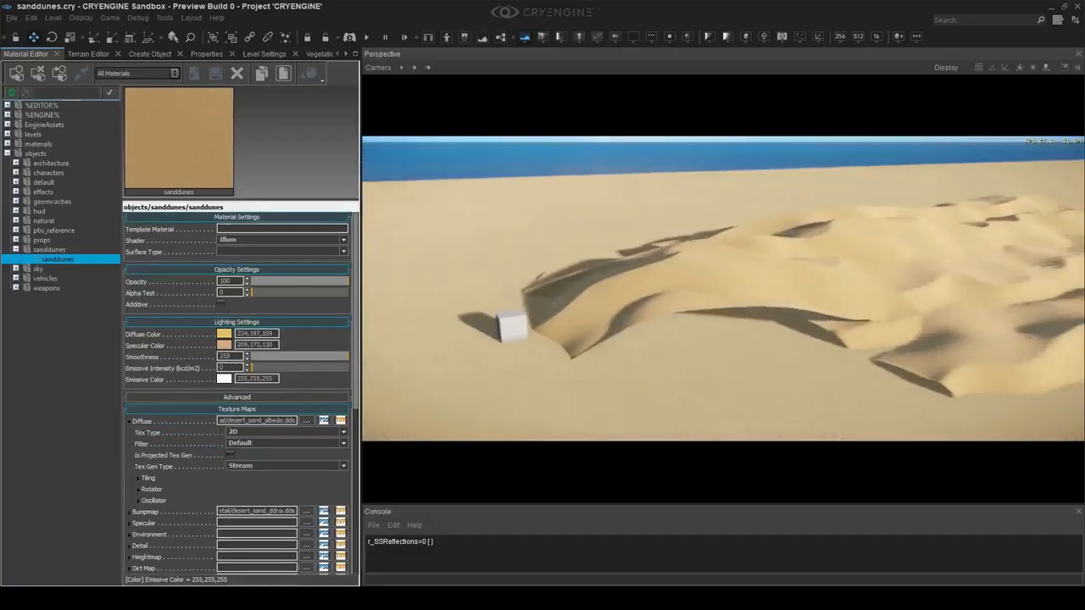
{"action": "key", "text": "s"}
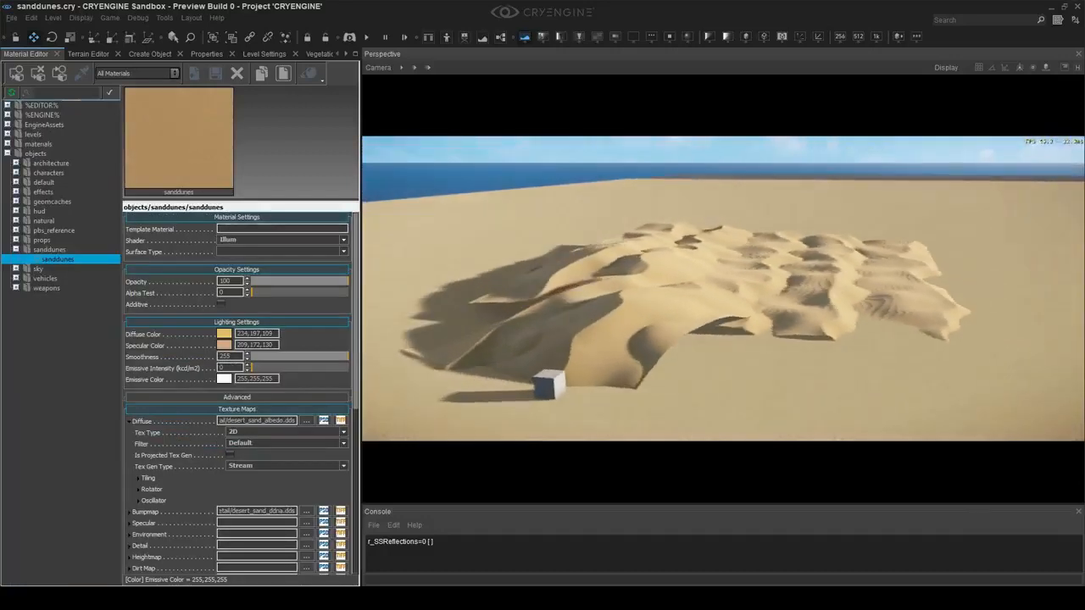
{"action": "key", "text": "a"}
{"action": "right_click_drag", "start_coordinate": [728, 143], "coordinate": [852, 203]}
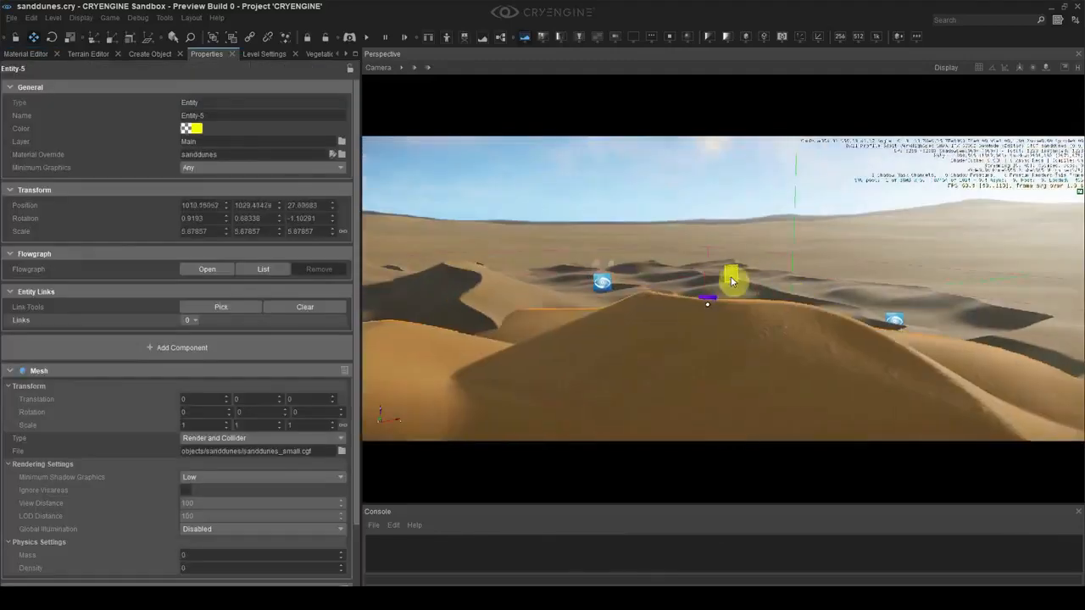
- Reposition the foreground sanddunes_small mesh and shift the larger sanddunes mesh among the distant dunes
{"action": "mouse_move", "coordinate": [731, 279]}
{"action": "left_mouse_down"}
{"action": "mouse_move", "coordinate": [766, 289]}
{"action": "mouse_move", "coordinate": [751, 280]}
{"action": "left_mouse_up"}
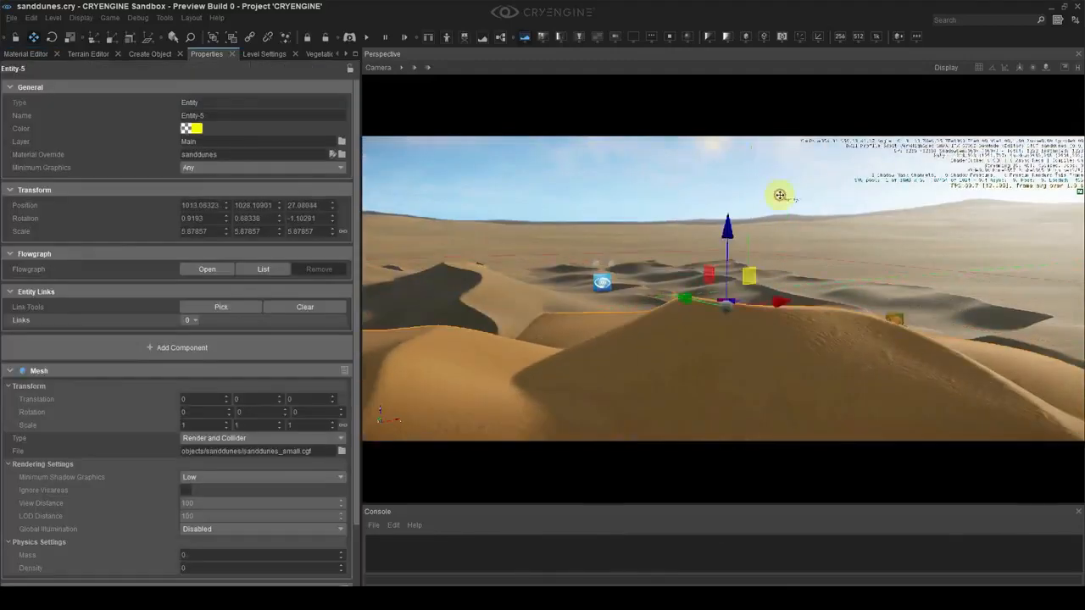
{"action": "left_click", "coordinate": [647, 282]}
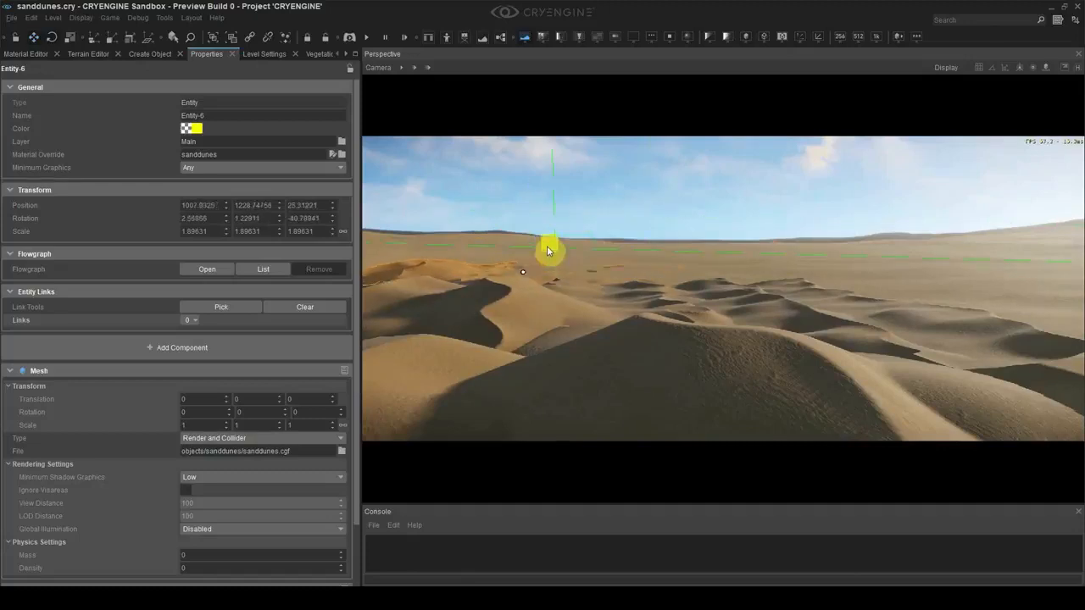
{"action": "left_click", "coordinate": [552, 249]}
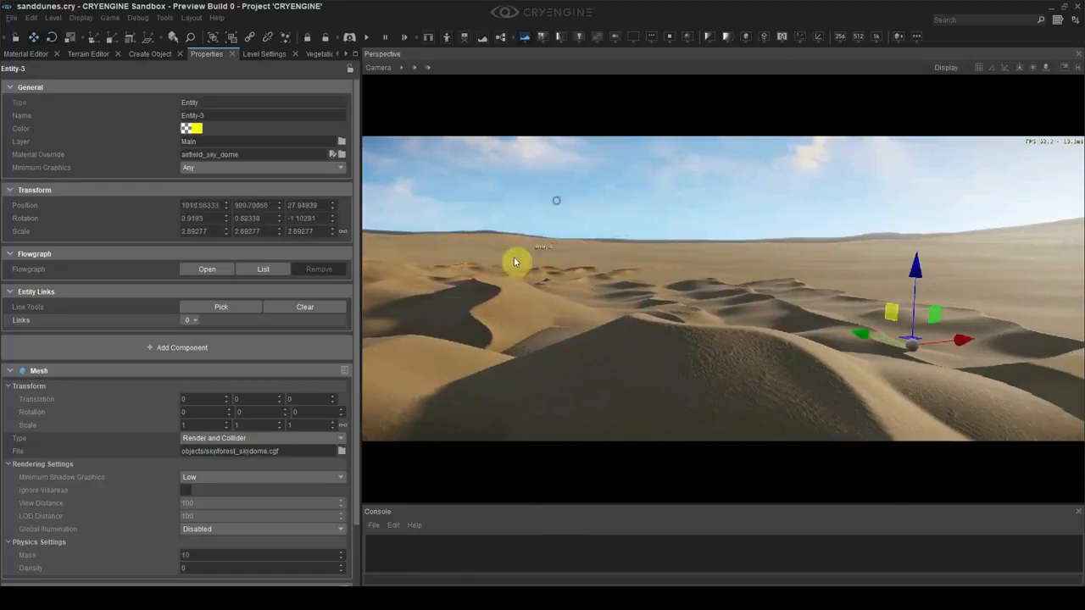
{"action": "left_click_drag", "start_coordinate": [479, 263], "coordinate": [500, 274]}
- Scale the distant Entity-6 dunes mesh uniformly to 4
{"action": "key", "text": "4"}
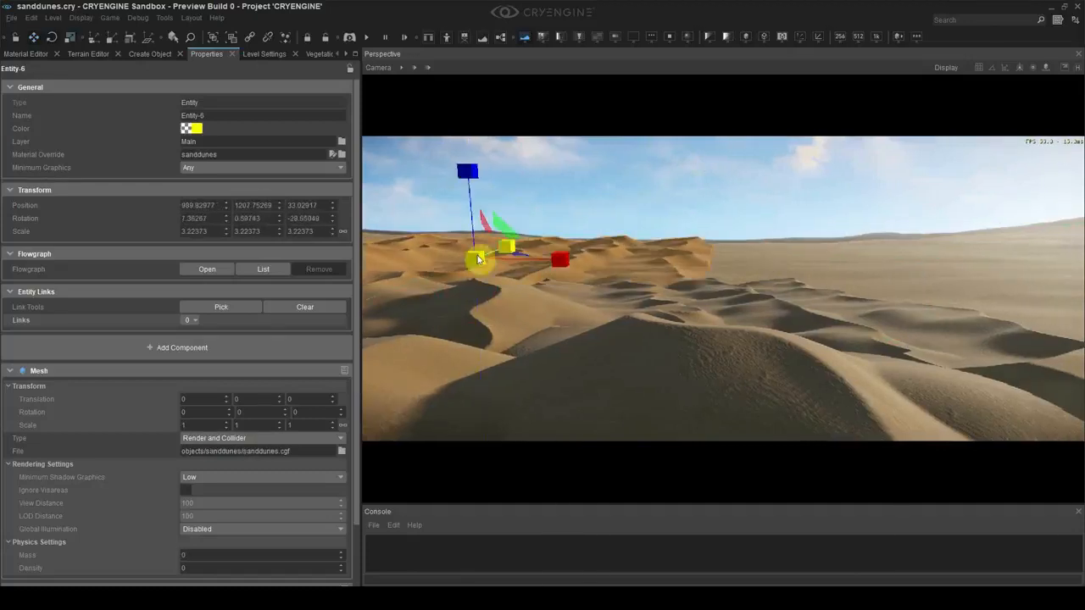
{"action": "double_click", "coordinate": [312, 232]}
{"action": "type", "text": "7"}
{"action": "key", "text": "Return"}
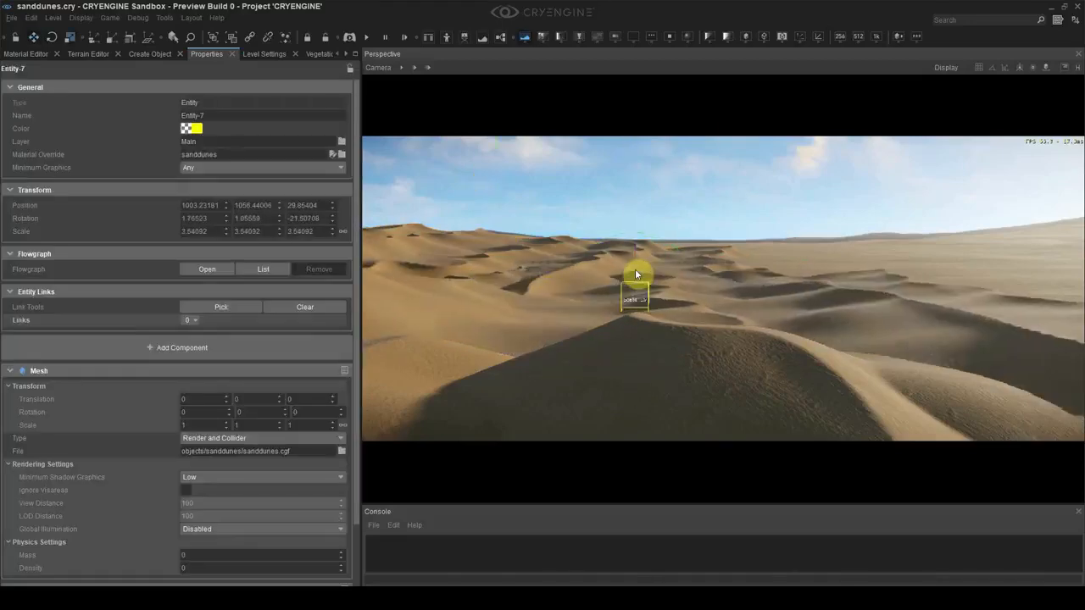
- Reposition the Entity-7 dunes mesh in the scene and select the distant Entity-6 dunes mesh
{"action": "left_click_drag", "start_coordinate": [635, 268], "coordinate": [508, 303]}
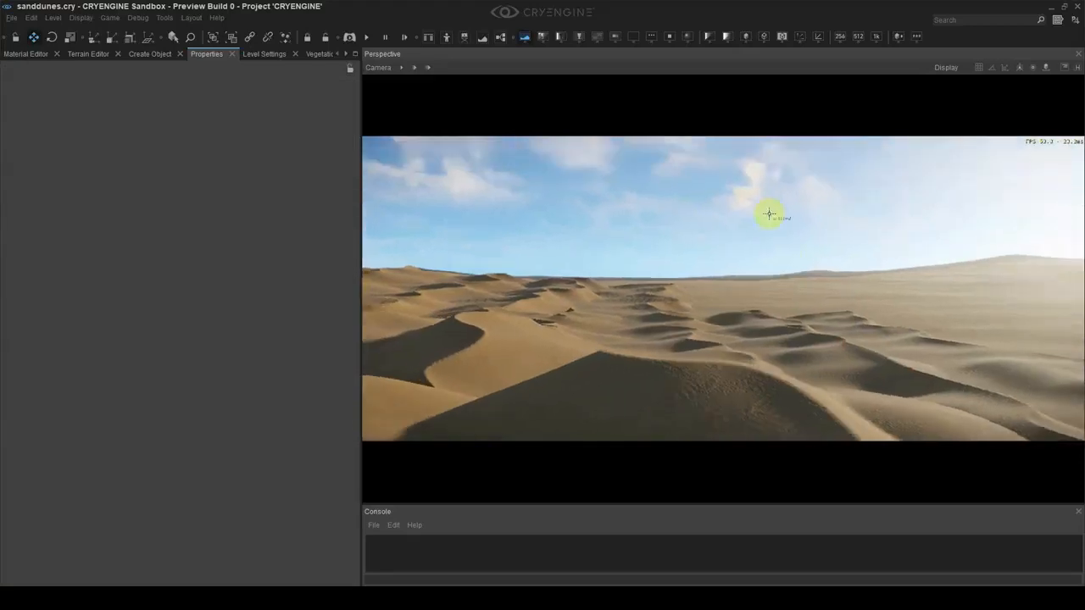
{"action": "left_click", "coordinate": [746, 324]}
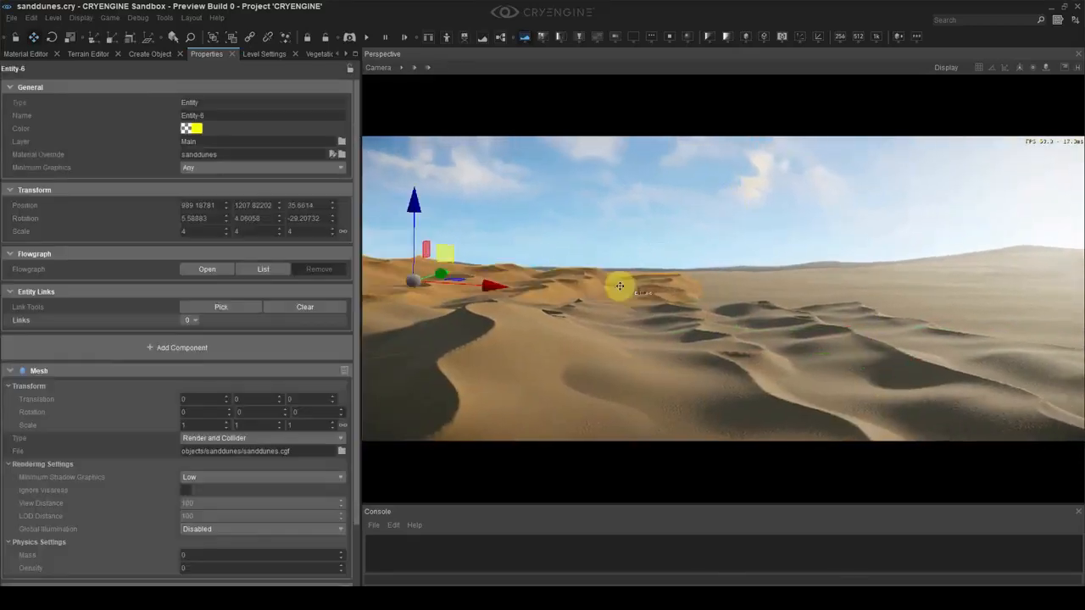
- Adjust the distant sanddunes mesh and clone another sanddunes mesh, positioning it as a large dune along the horizon
{"action": "mouse_move", "coordinate": [618, 285]}
{"action": "left_mouse_down"}
{"action": "mouse_move", "coordinate": [889, 286]}
{"action": "mouse_move", "coordinate": [594, 235]}
{"action": "mouse_move", "coordinate": [603, 289]}
{"action": "left_mouse_up"}
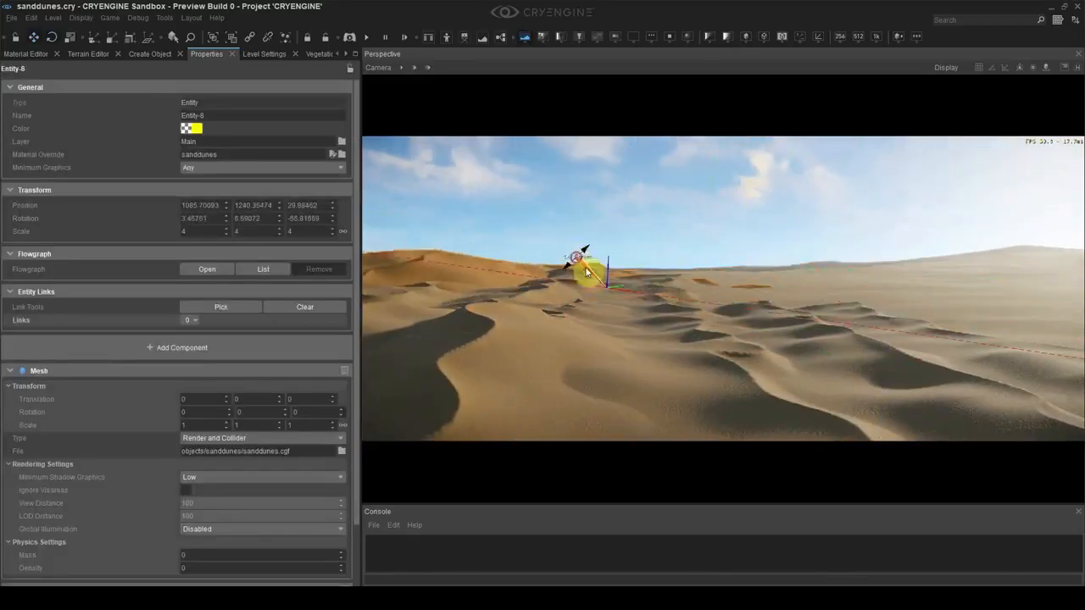
{"action": "left_click", "coordinate": [721, 209]}
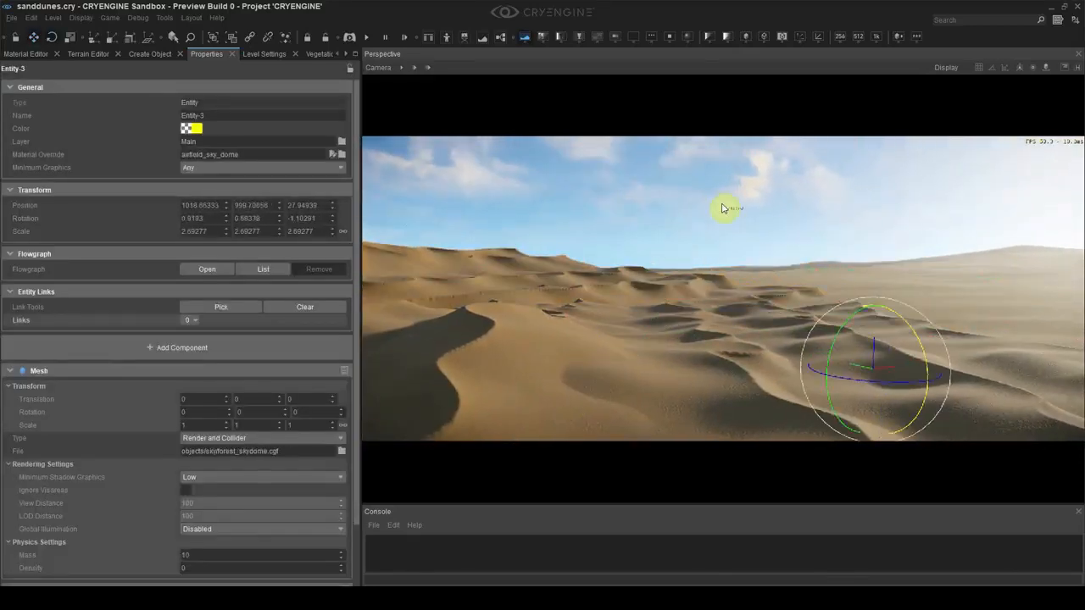
{"action": "left_click", "coordinate": [425, 259]}
{"action": "left_click_drag", "start_coordinate": [425, 258], "coordinate": [964, 294]}
{"action": "key", "text": "2"}
{"action": "left_click", "coordinate": [727, 275]}
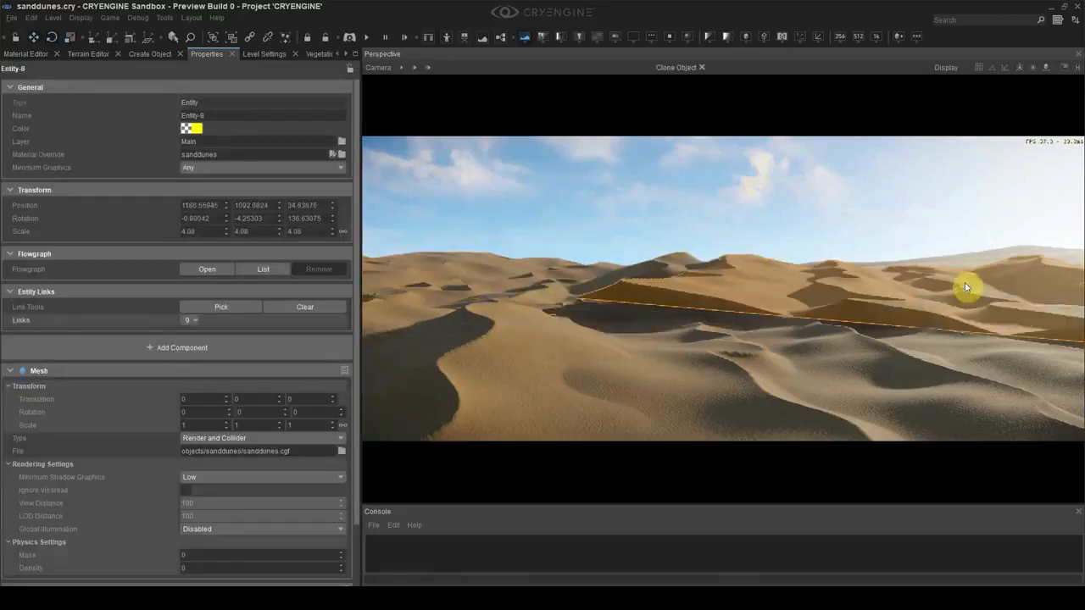
{"action": "left_click", "coordinate": [769, 208]}
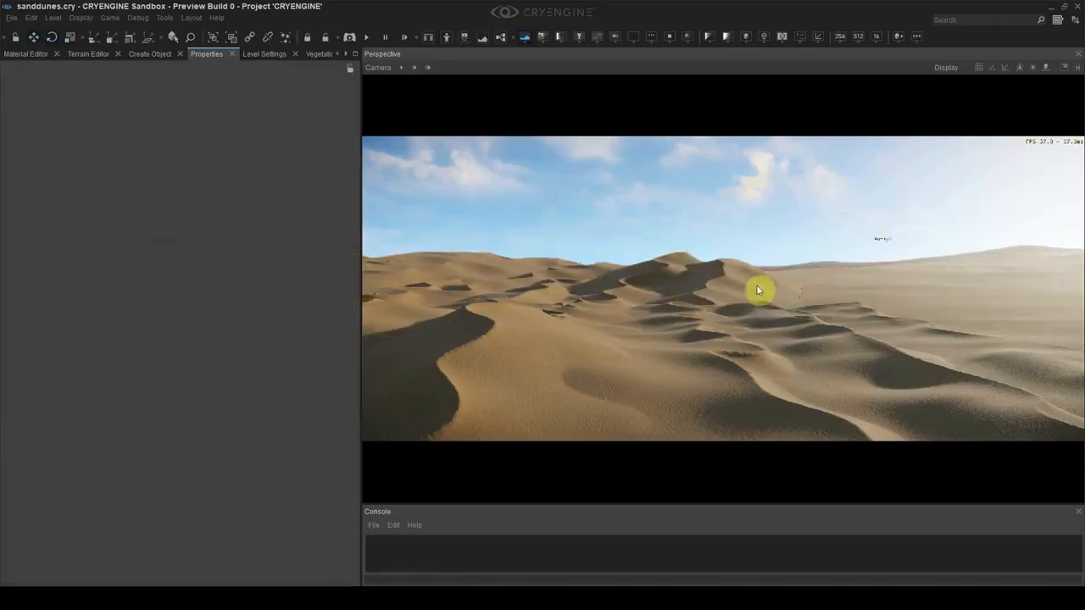
{"action": "left_click", "coordinate": [758, 288]}
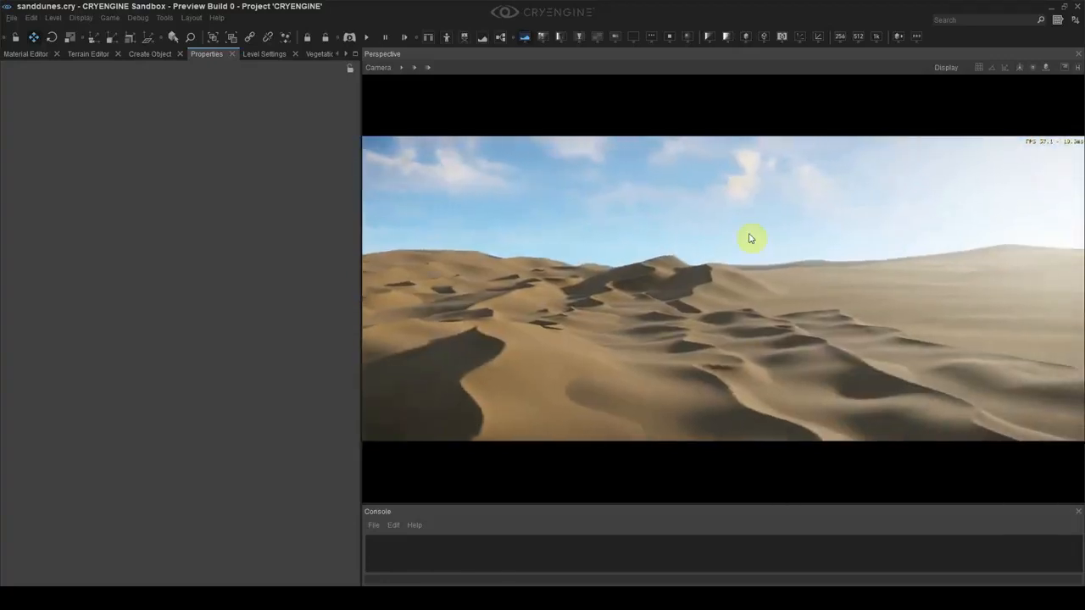
{"action": "right_click_drag", "start_coordinate": [674, 275], "coordinate": [687, 268]}
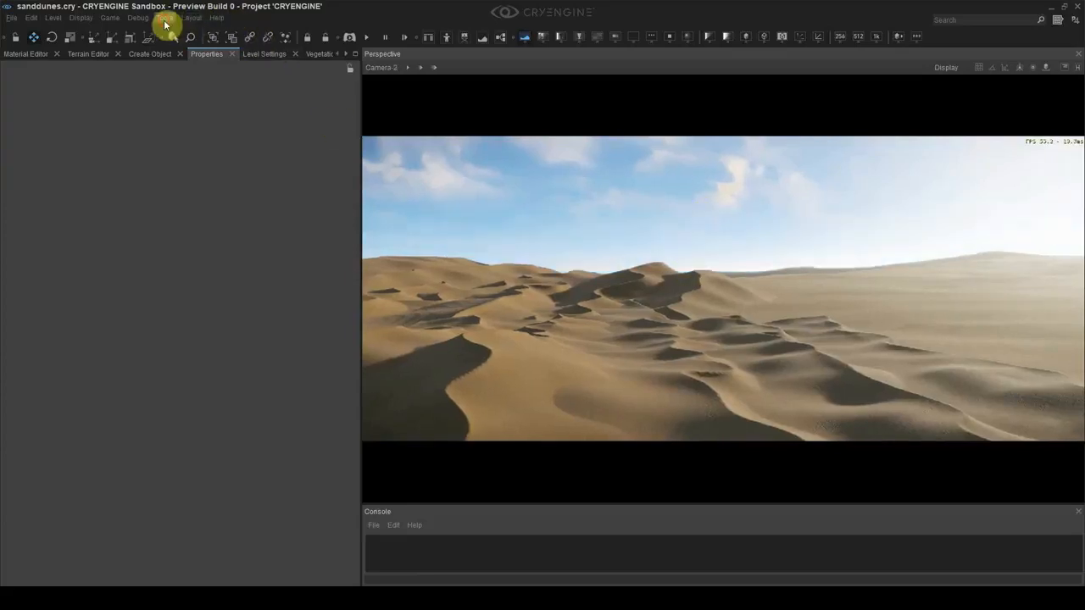
- Import puffin_lowpoly.FBX from objects/vehicles/puffin_light_transport as a mesh and inspect the spaceship in the import preview
{"action": "left_click", "coordinate": [163, 19]}
{"action": "mouse_move", "coordinate": [290, 307]}
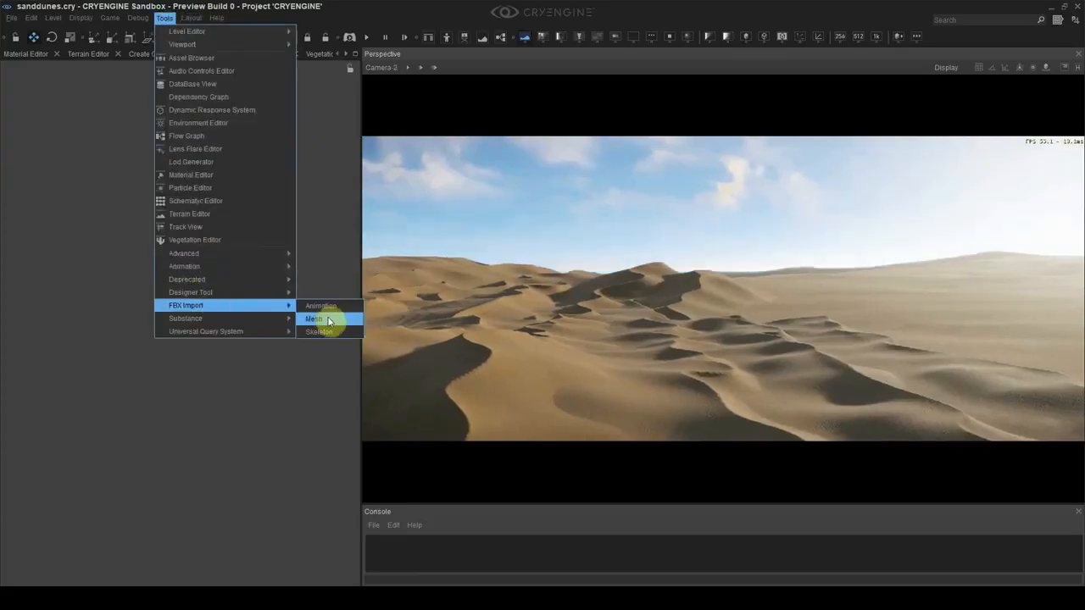
{"action": "left_click", "coordinate": [327, 319]}
{"action": "left_click", "coordinate": [59, 150]}
{"action": "left_click", "coordinate": [70, 162]}
{"action": "left_click", "coordinate": [346, 192]}
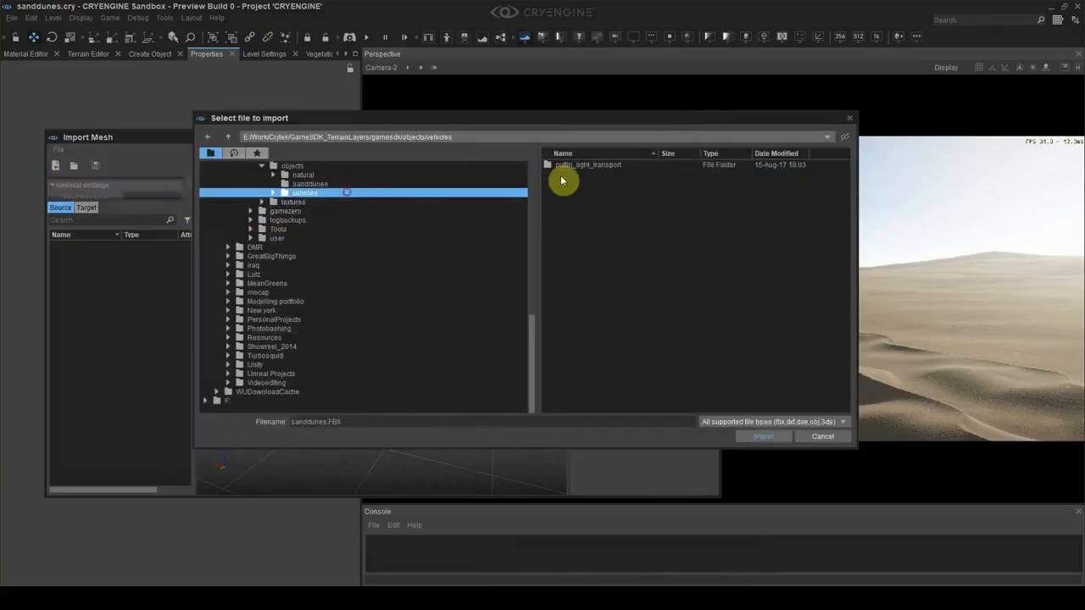
{"action": "double_click", "coordinate": [576, 167]}
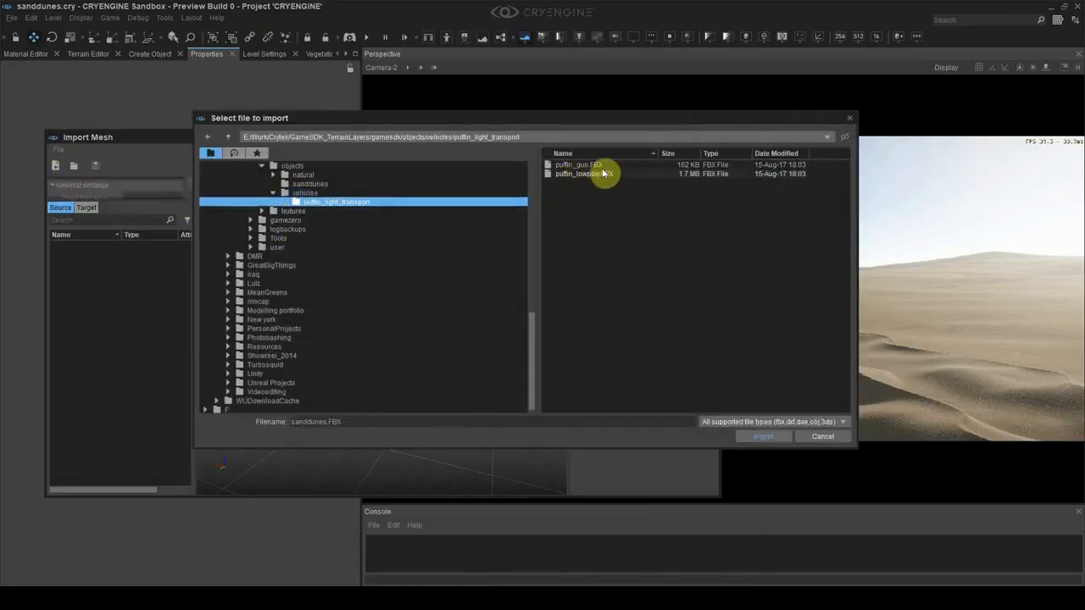
{"action": "double_click", "coordinate": [583, 174]}
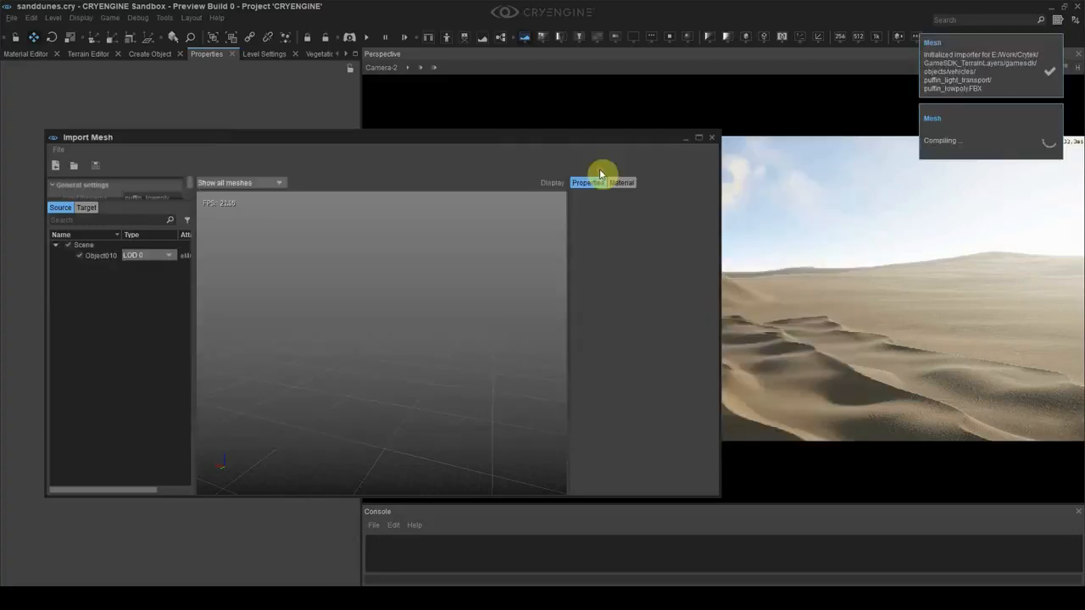
{"action": "right_click_drag", "start_coordinate": [443, 313], "coordinate": [452, 352]}
{"action": "scroll", "coordinate": [458, 356], "scroll_direction": "down", "scroll_amount": 5}
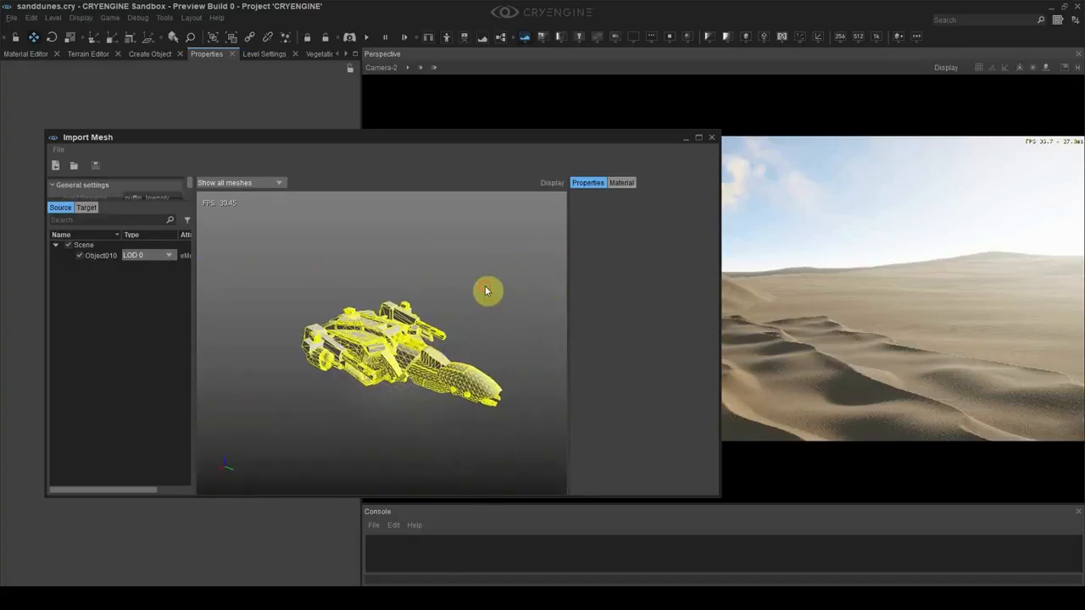
{"action": "scroll", "coordinate": [476, 309], "scroll_direction": "up", "scroll_amount": 1}
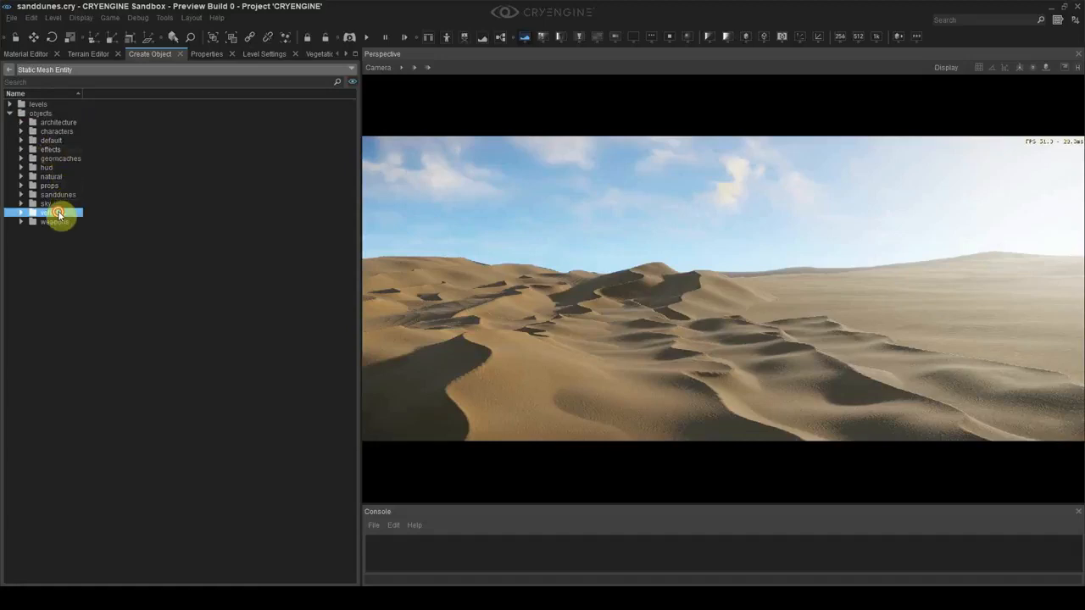
- Place the puffin_lowpoly.cgf static mesh from vehicles/puffin_light_transport among the dunes and adjust its placement
{"action": "double_click", "coordinate": [56, 212]}
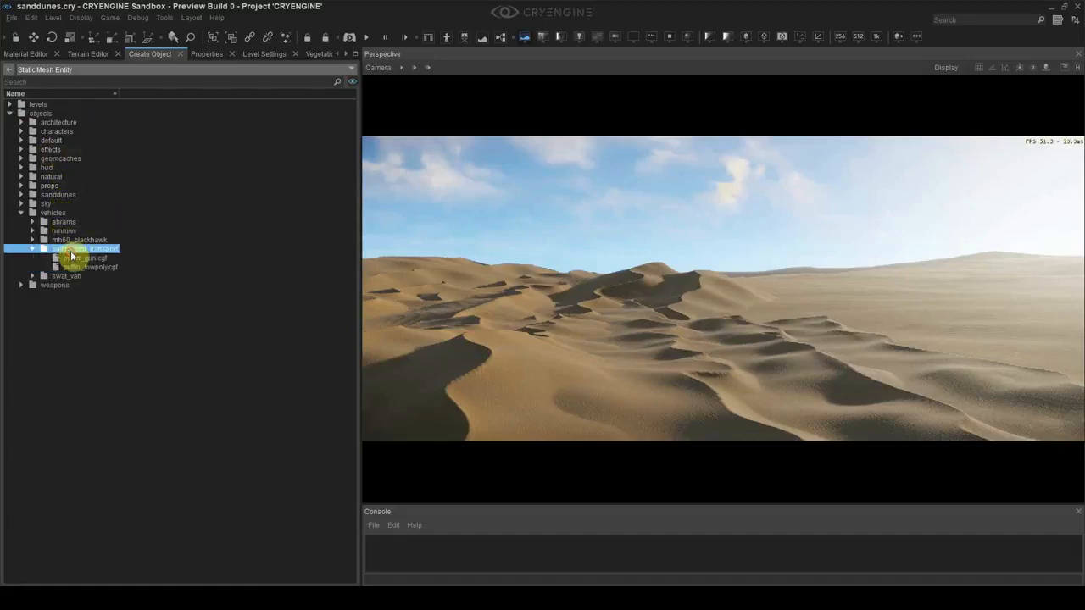
{"action": "left_click_drag", "start_coordinate": [72, 268], "coordinate": [211, 285]}
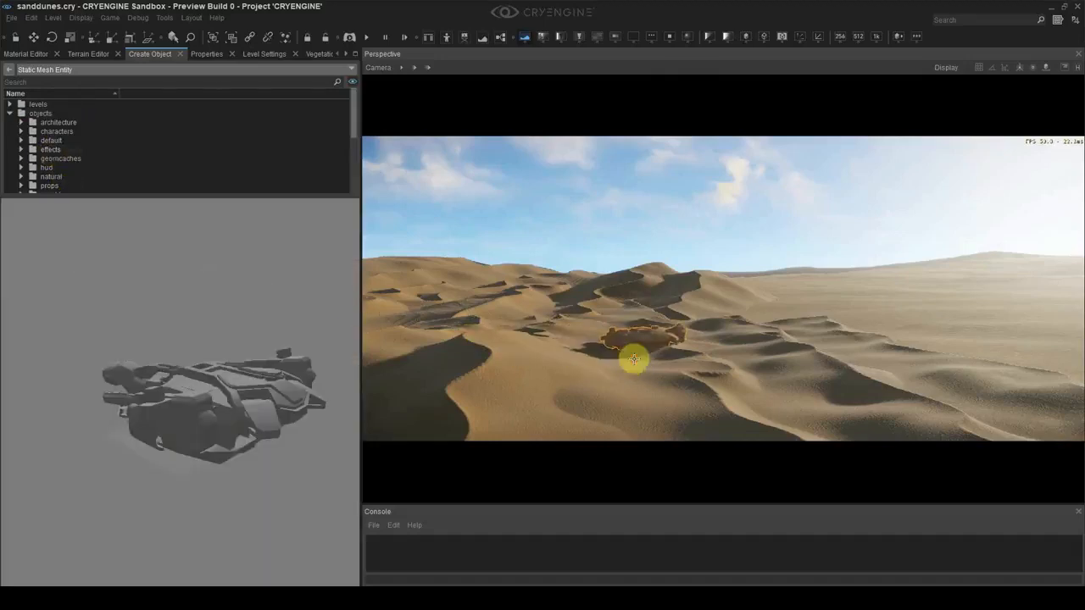
{"action": "left_click_drag", "start_coordinate": [653, 356], "coordinate": [846, 352]}
{"action": "key", "text": "1"}
{"action": "left_click_drag", "start_coordinate": [902, 311], "coordinate": [834, 363]}
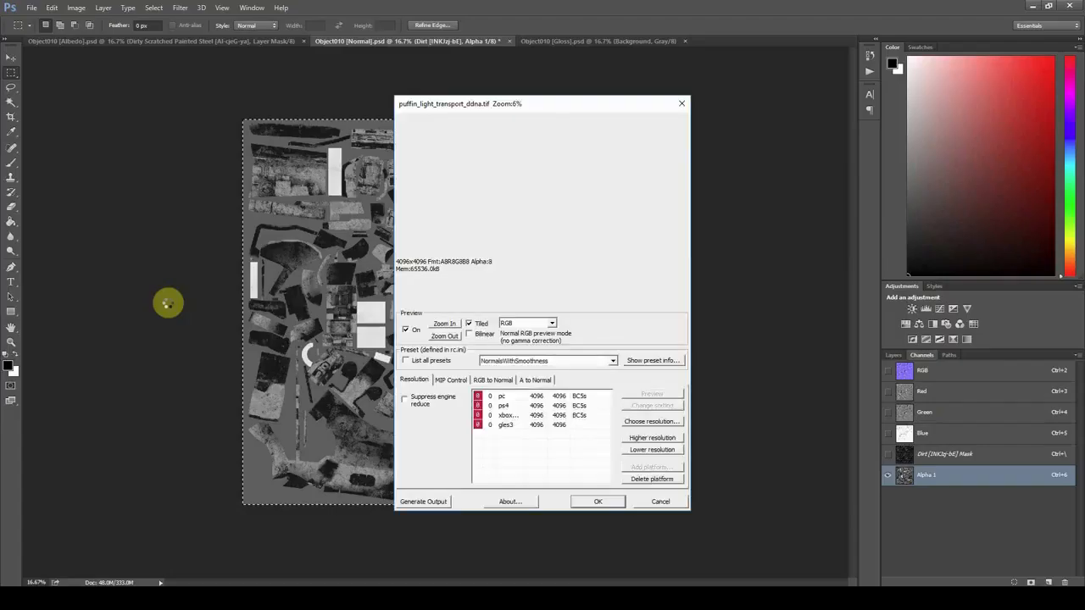
- In Photoshop, export puffin_light_transport_ddna.tif with the NormalsWithSmoothness preset
{"action": "left_click", "coordinate": [593, 501]}
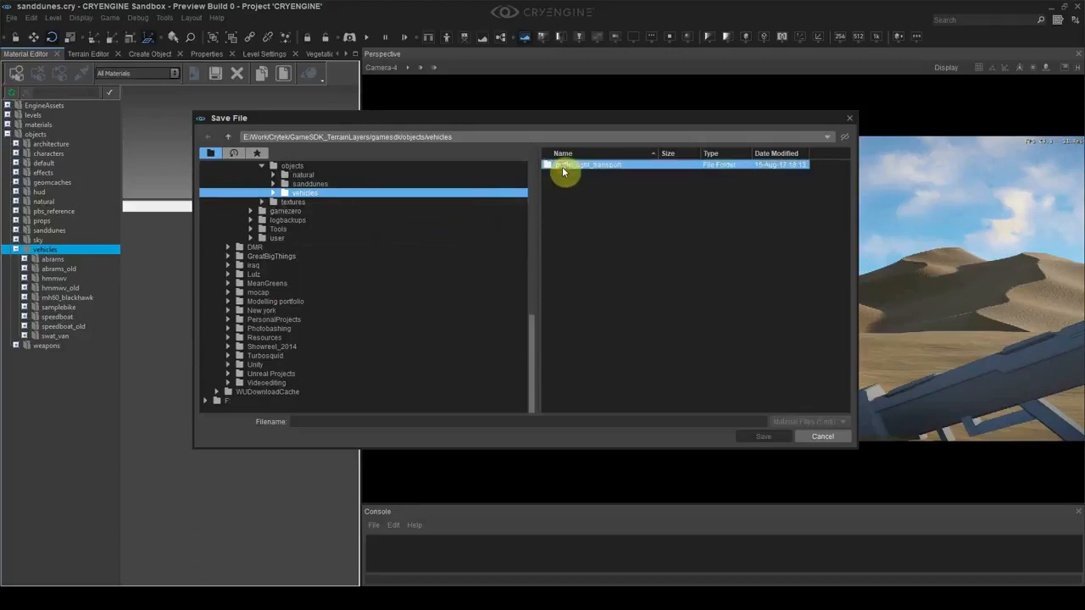
- In CRYENGINE Sandbox, save a new material named puffin in vehicles/puffin_light_transport and assign it to the selected spaceship
{"action": "double_click", "coordinate": [588, 166]}
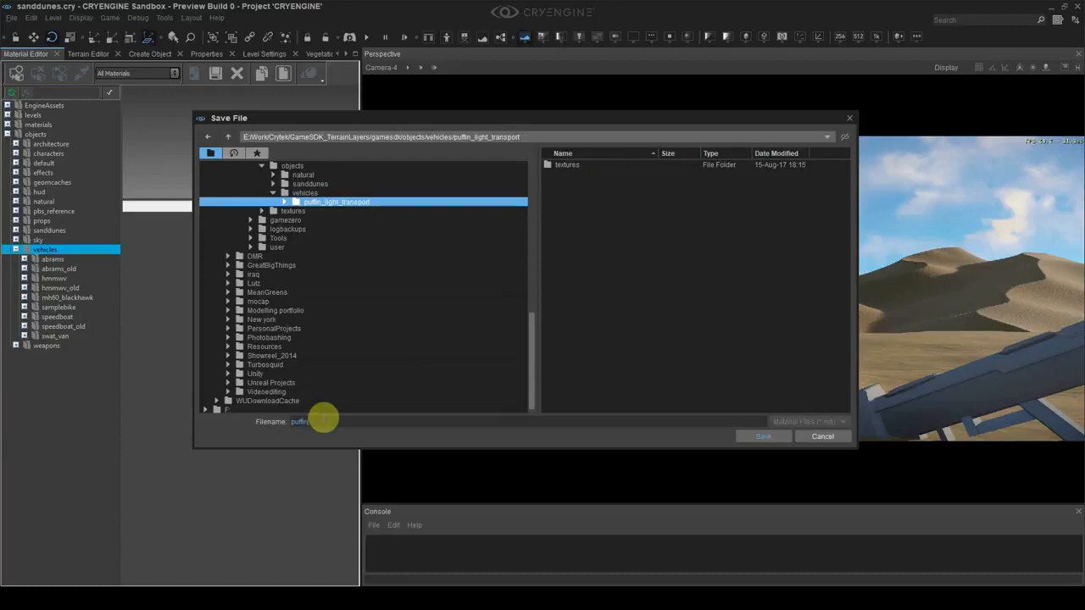
{"action": "key", "text": "Return"}
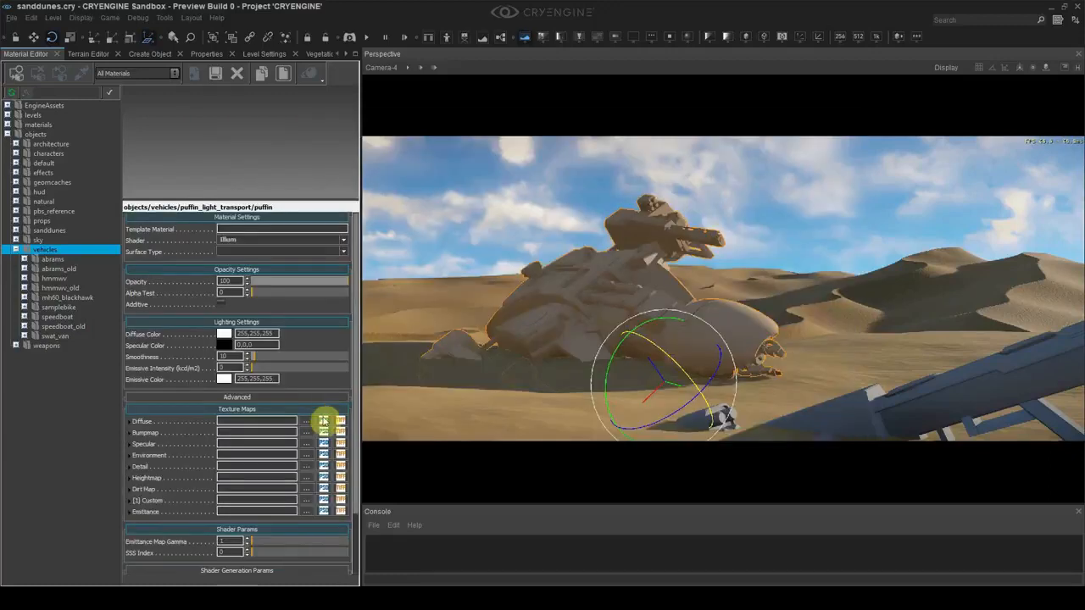
{"action": "right_click", "coordinate": [66, 318]}
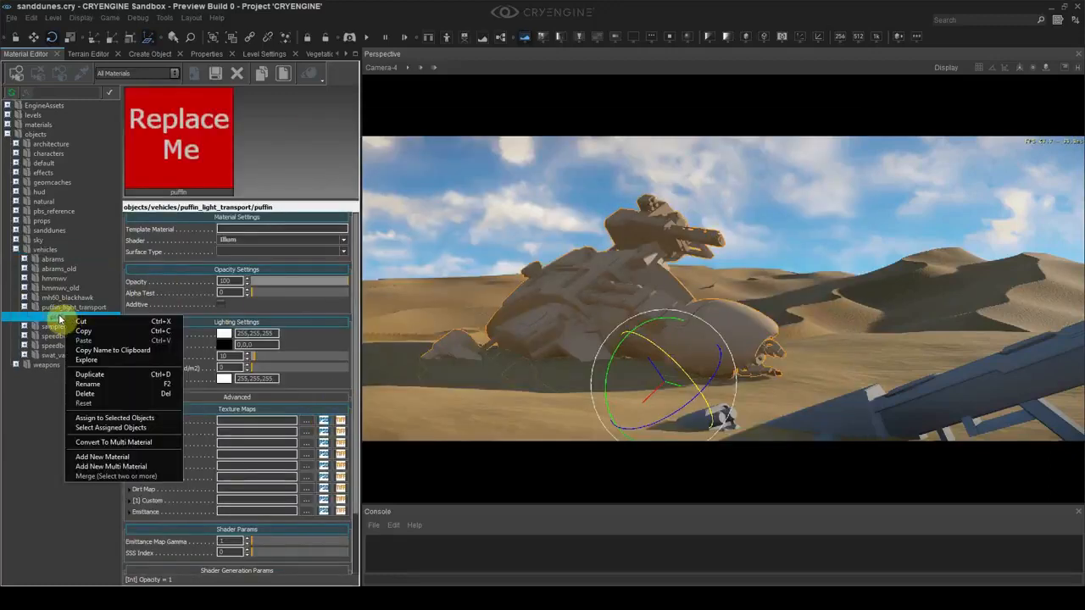
{"action": "left_click", "coordinate": [60, 318]}
{"action": "left_click", "coordinate": [16, 77]}
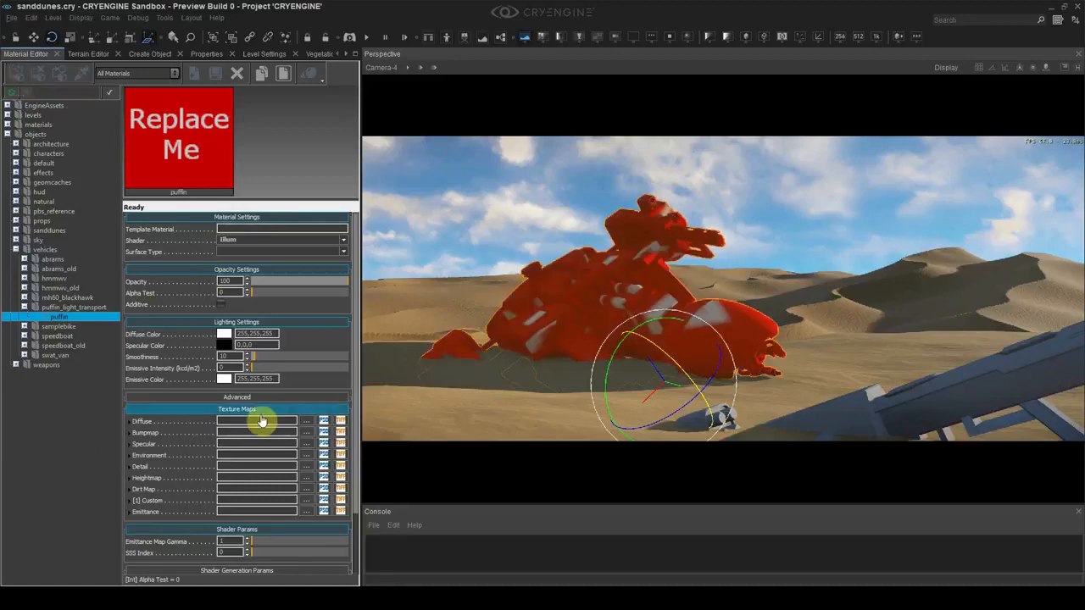
- Assign the puffin_light_transport_albedo texture from the puffin_light_transport/textures folder as the puffin material's Diffuse map
{"action": "left_click", "coordinate": [305, 421]}
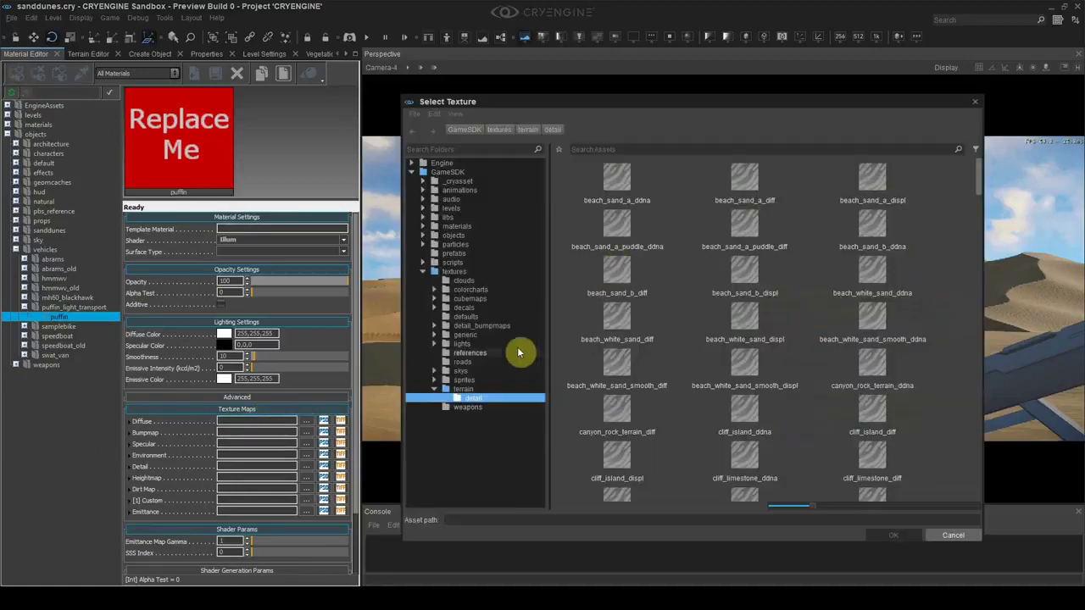
{"action": "left_click", "coordinate": [455, 235]}
{"action": "double_click", "coordinate": [615, 231]}
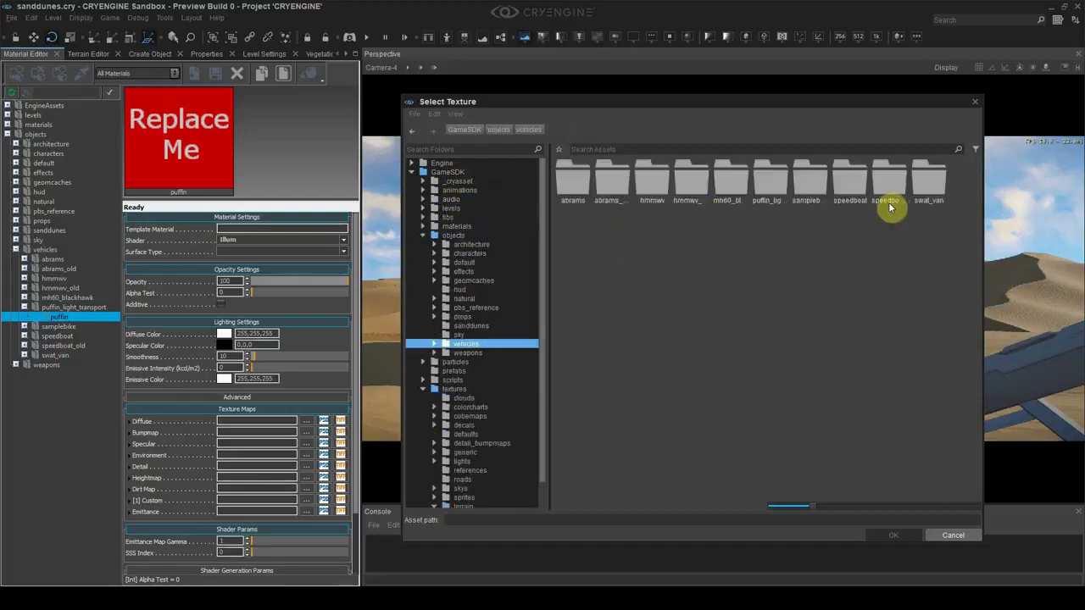
{"action": "double_click", "coordinate": [785, 185]}
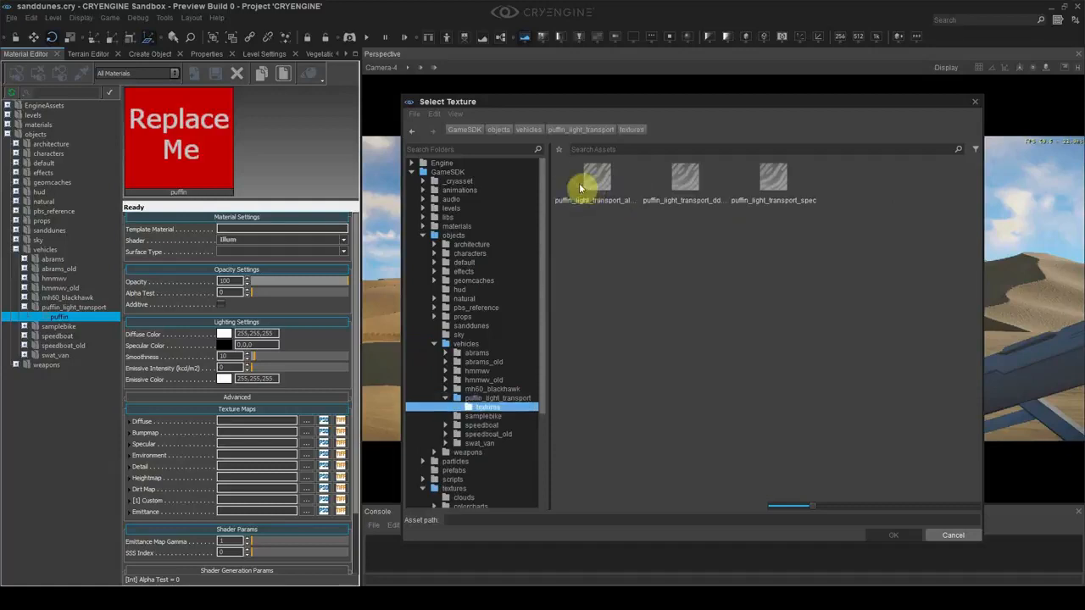
{"action": "double_click", "coordinate": [597, 183]}
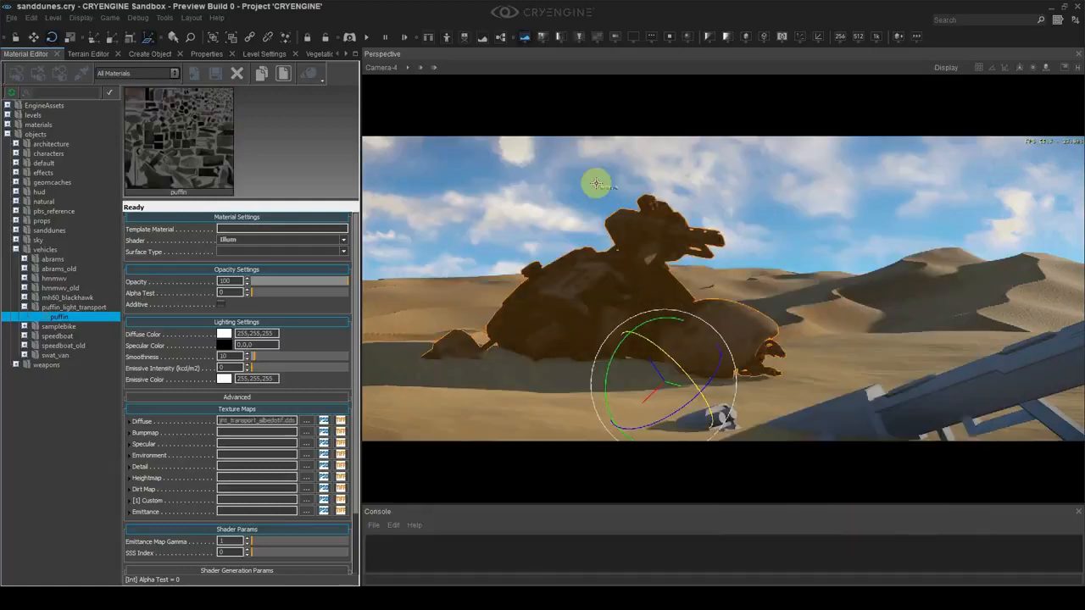
{"action": "left_click", "coordinate": [473, 187]}
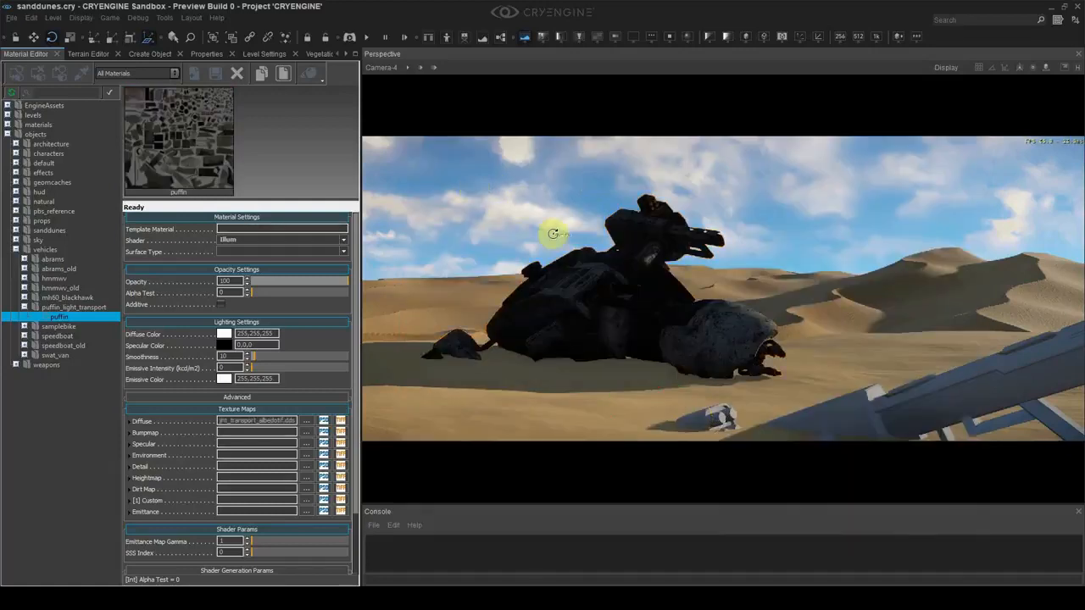
- Set the puffin material's specular colour to white, 255,255,255
{"action": "left_click", "coordinate": [226, 346]}
{"action": "left_click_drag", "start_coordinate": [552, 278], "coordinate": [555, 242]}
{"action": "left_click", "coordinate": [622, 236]}
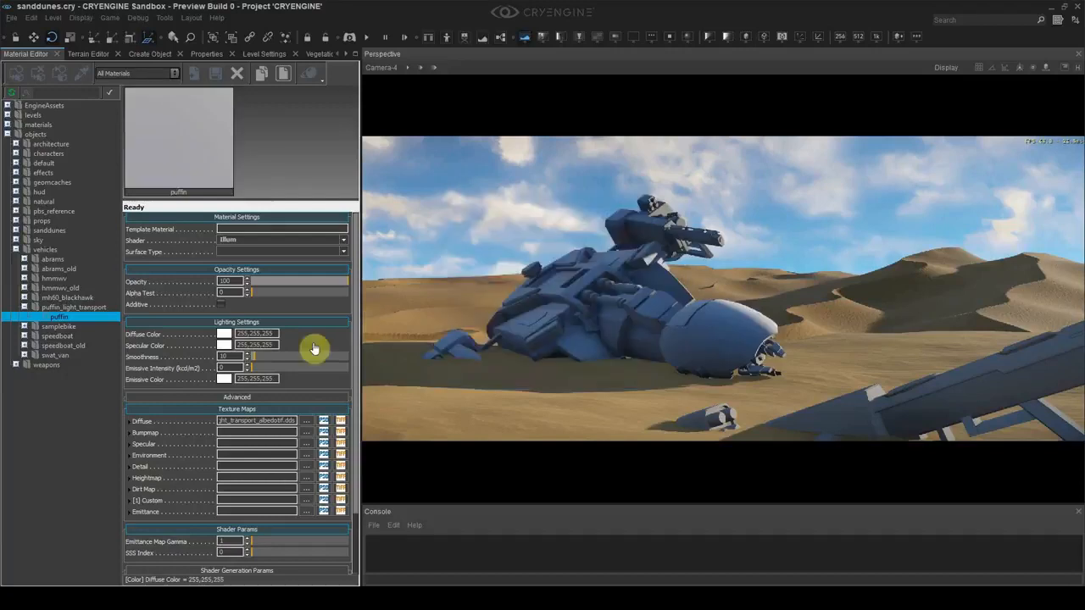
- Set the puffin material's smoothness to 255 and assign the puffin_light_transport ddna and spec textures as its Bumpmap and Specular maps
{"action": "double_click", "coordinate": [286, 422]}
{"action": "key", "text": "ctrl+c"}
{"action": "left_click", "coordinate": [282, 433]}
{"action": "key", "text": "ctrl+v"}
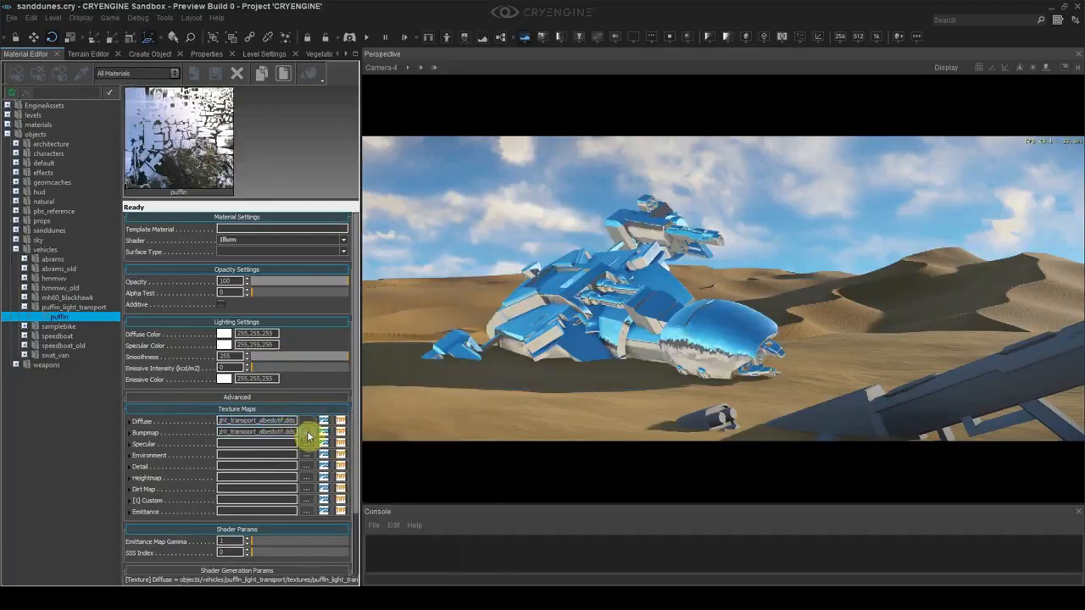
{"action": "left_click", "coordinate": [306, 432]}
{"action": "double_click", "coordinate": [685, 194]}
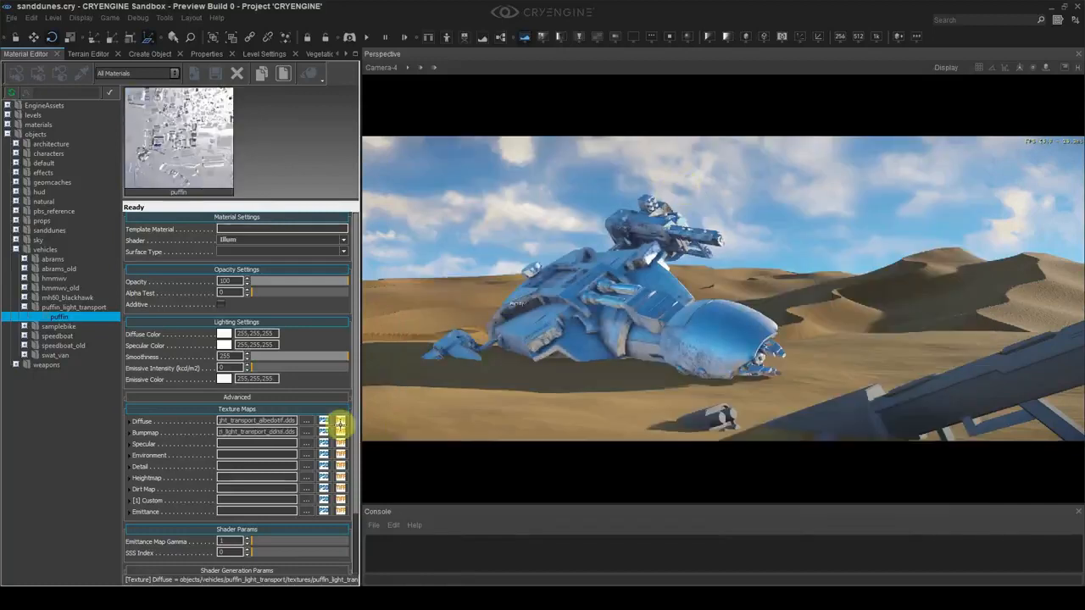
{"action": "left_click", "coordinate": [306, 443]}
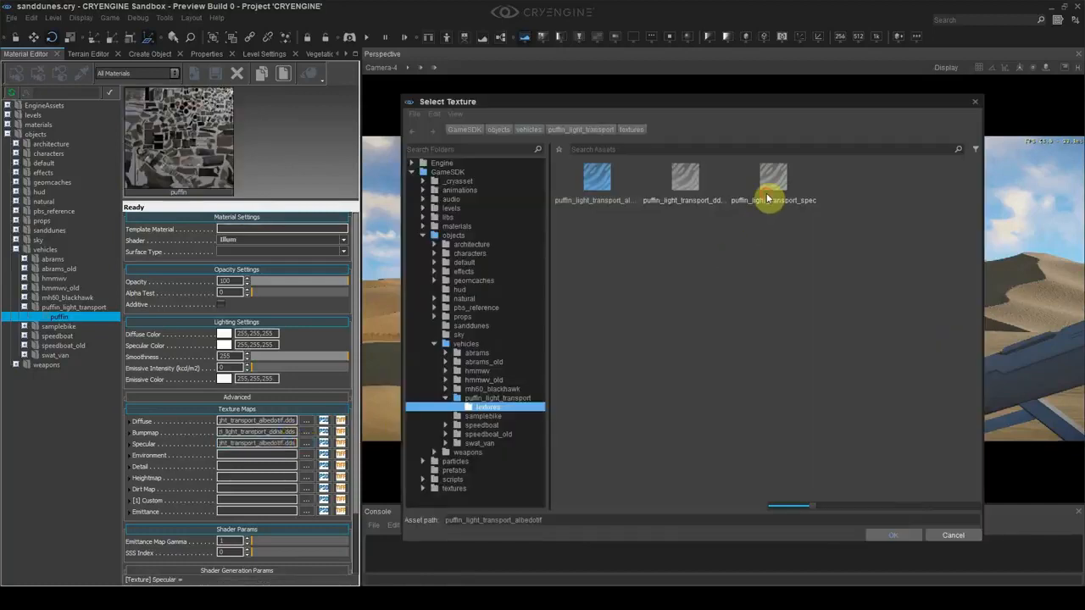
{"action": "double_click", "coordinate": [771, 194]}
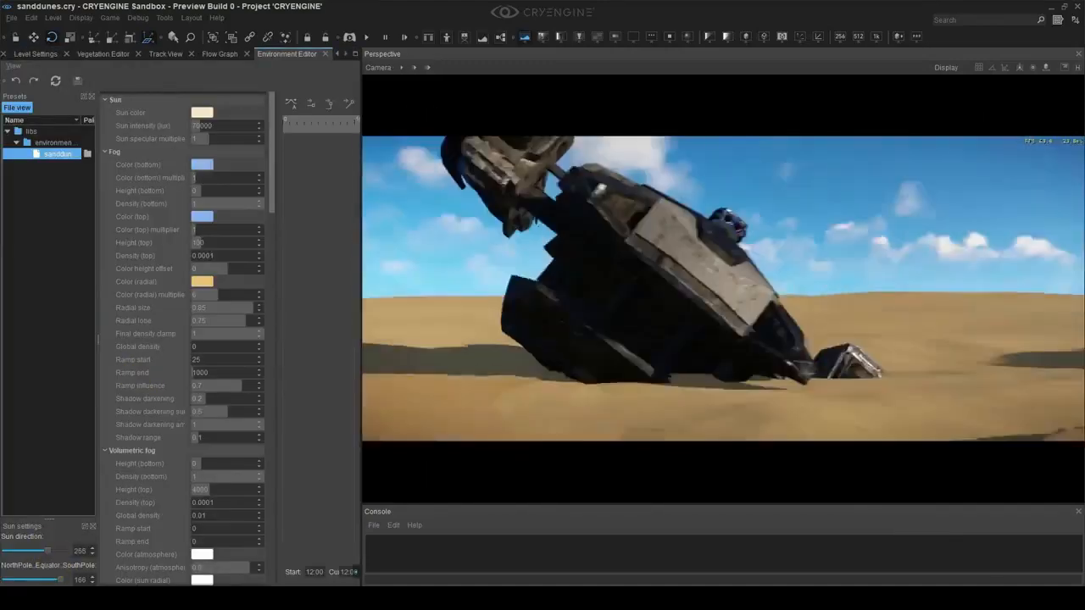
- Adjust the sun direction in the sanddunes environment preset to relight the crashed spaceship
{"action": "left_click_drag", "start_coordinate": [40, 557], "coordinate": [25, 569]}
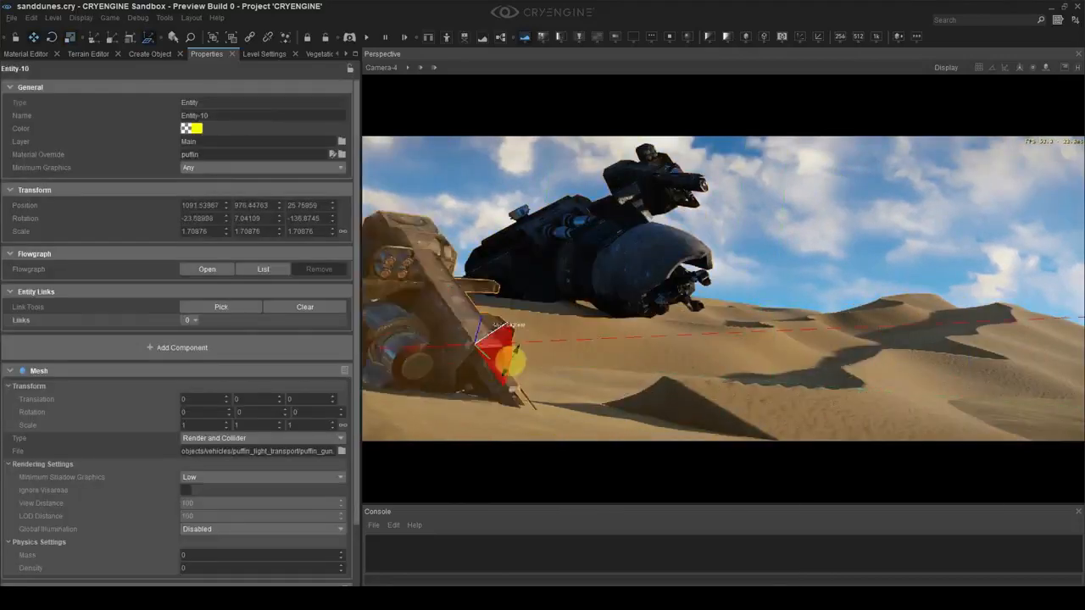
- Move the puffin_gun mesh into the foreground sand and bring a sanddunes mesh in front of the crashed spaceship
{"action": "left_click_drag", "start_coordinate": [509, 360], "coordinate": [844, 351]}
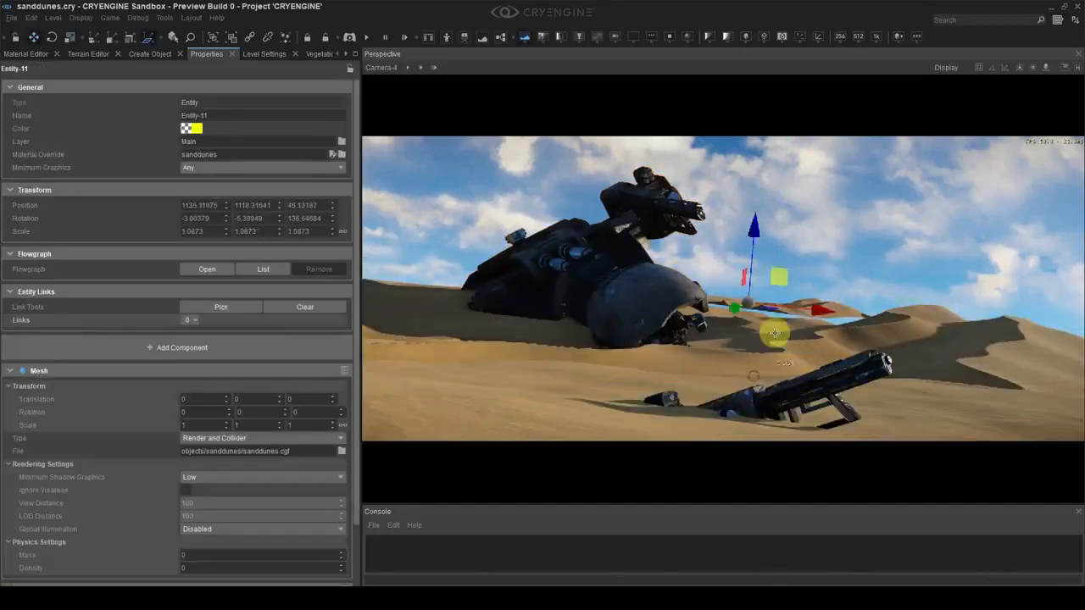
{"action": "left_click_drag", "start_coordinate": [774, 333], "coordinate": [473, 341]}
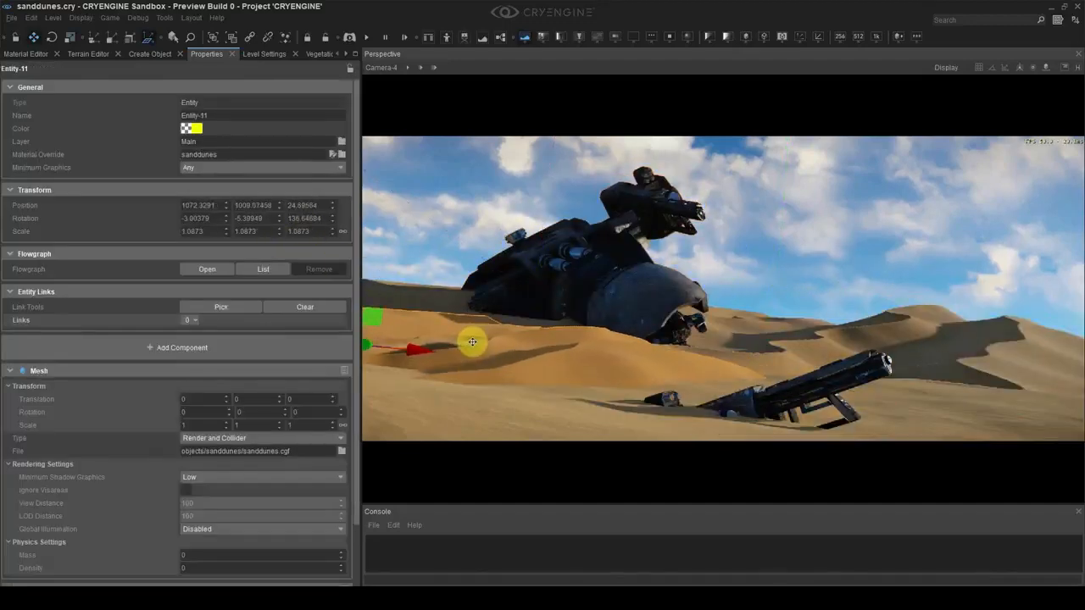
{"action": "left_click", "coordinate": [698, 245]}
- Shift the foreground gun and dune placement so the gun sits partly buried in the sand
{"action": "left_click", "coordinate": [820, 390]}
{"action": "left_click_drag", "start_coordinate": [394, 358], "coordinate": [421, 362]}
{"action": "left_click_drag", "start_coordinate": [421, 418], "coordinate": [509, 165]}
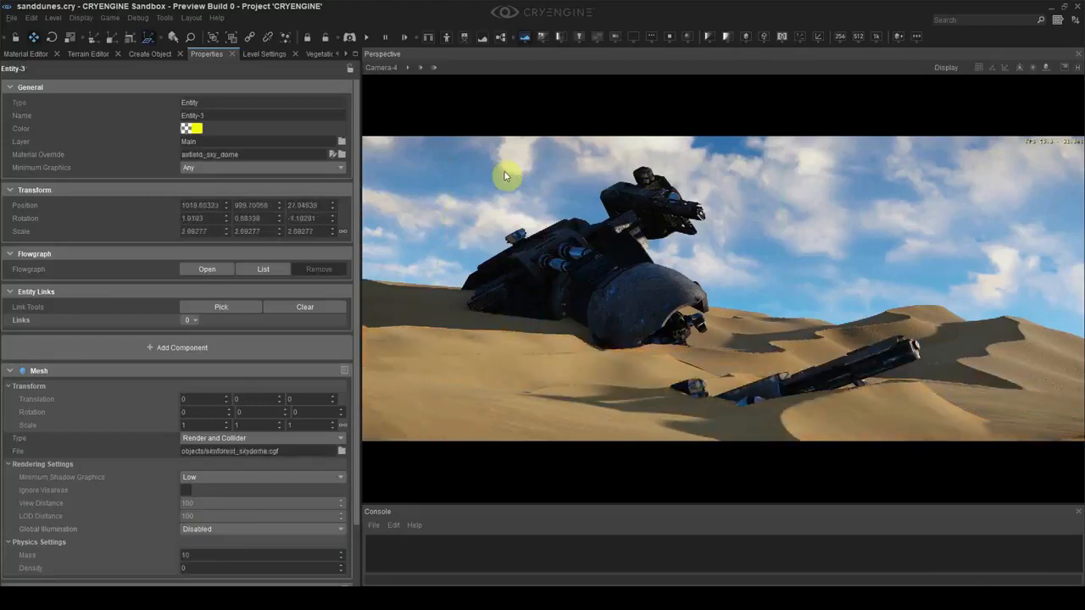
{"action": "left_click", "coordinate": [509, 165]}
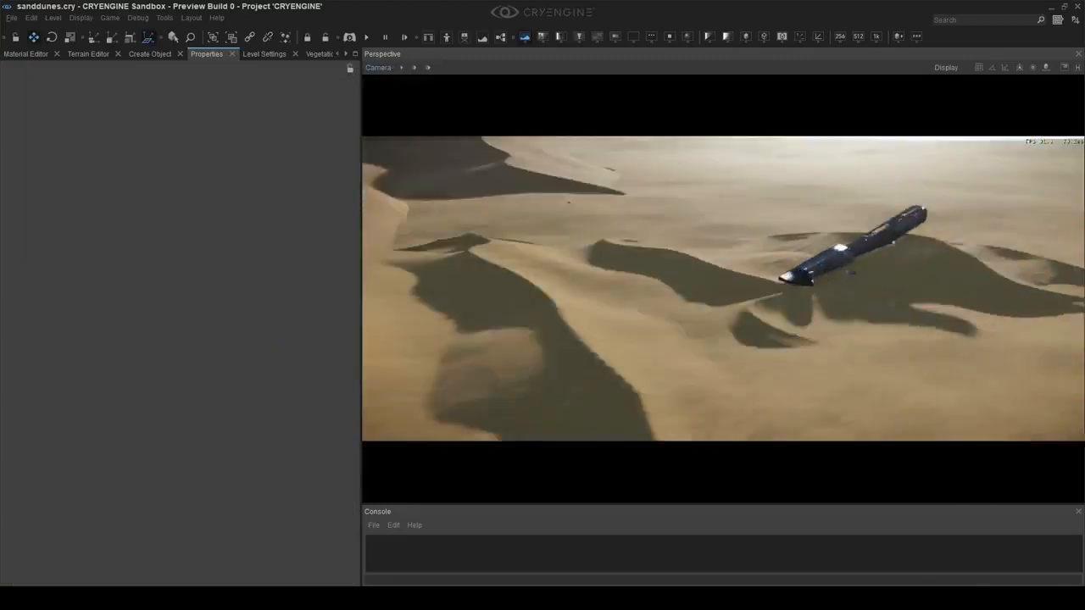
- Set up the Raise/Lower terrain brush with noise enabled for sculpting the sand beside the gun mesh
{"action": "left_click", "coordinate": [88, 54]}
{"action": "left_click", "coordinate": [44, 120]}
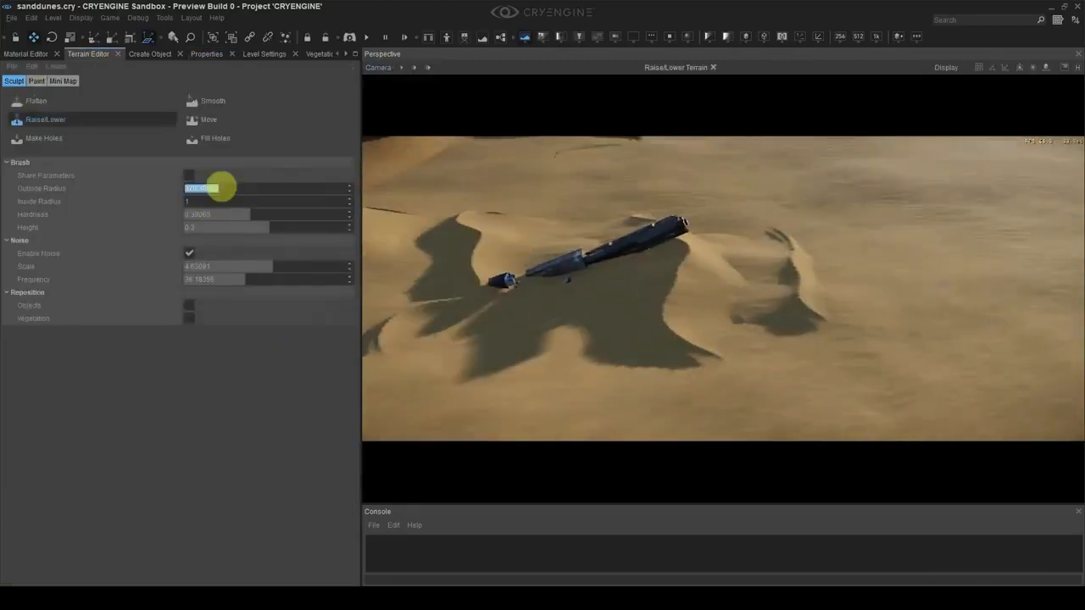
{"action": "left_click", "coordinate": [267, 53]}
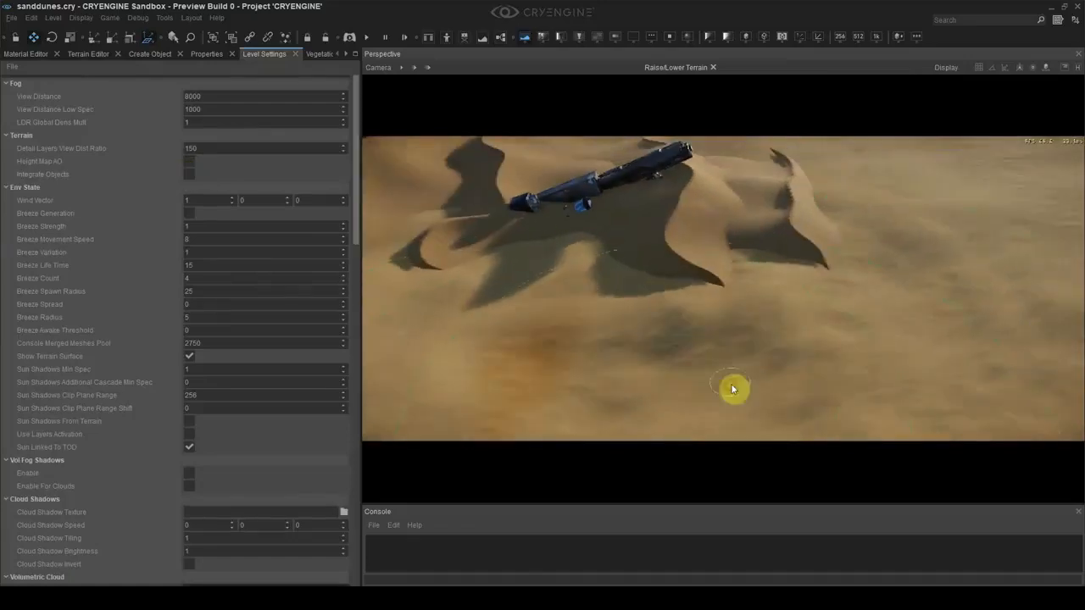
- Paint the terrain around the dune meshes with the sand and dunes layers, using a brush hardness of 0.25
{"action": "left_click", "coordinate": [88, 53]}
{"action": "left_click", "coordinate": [37, 81]}
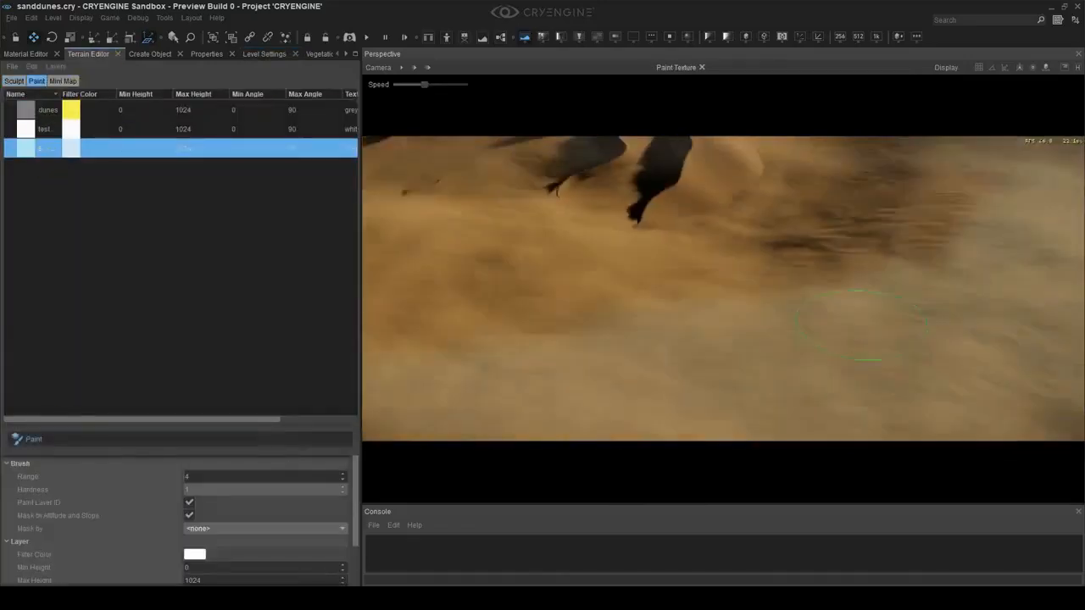
{"action": "left_click", "coordinate": [42, 109]}
{"action": "left_click", "coordinate": [42, 148]}
{"action": "left_click", "coordinate": [196, 492]}
{"action": "left_click", "coordinate": [43, 109]}
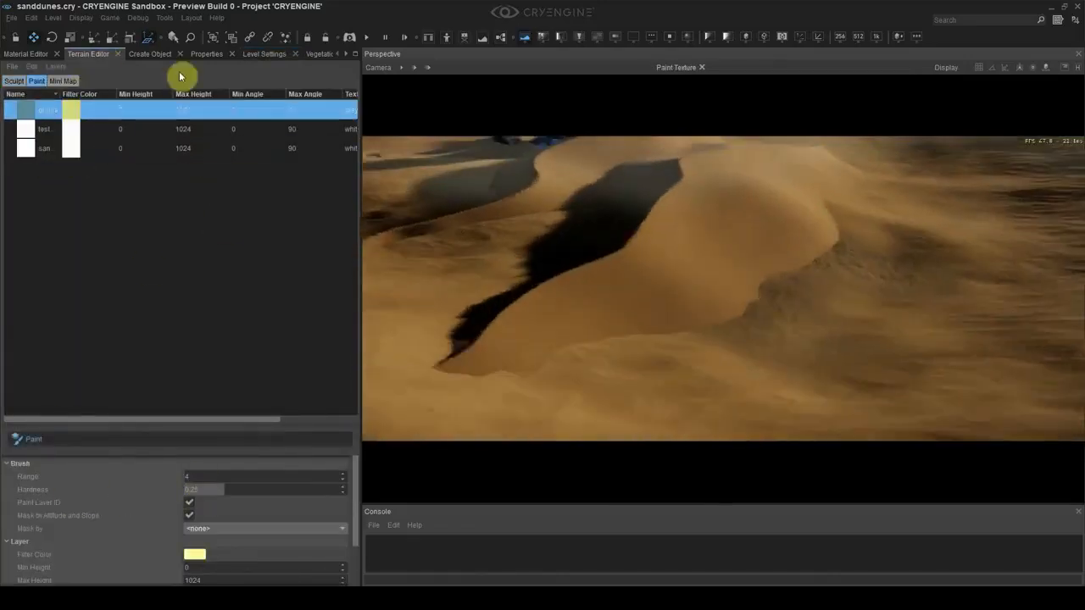
- Lower the foreground terrain with the Raise/Lower brush at height -0.3 and noise disabled
{"action": "left_click", "coordinate": [264, 54]}
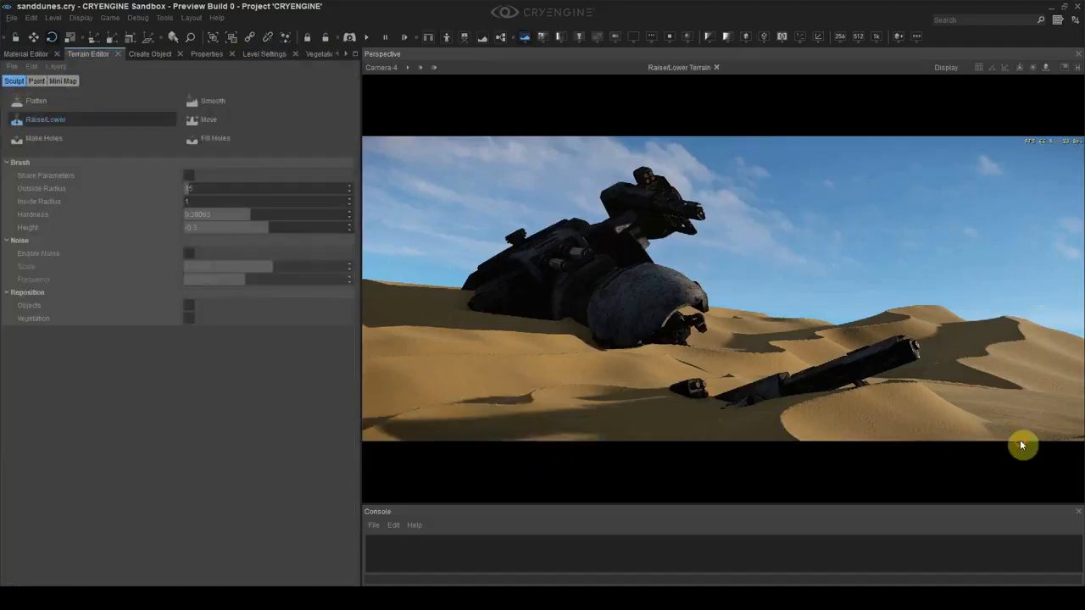
{"action": "left_click_drag", "start_coordinate": [543, 424], "coordinate": [570, 411]}
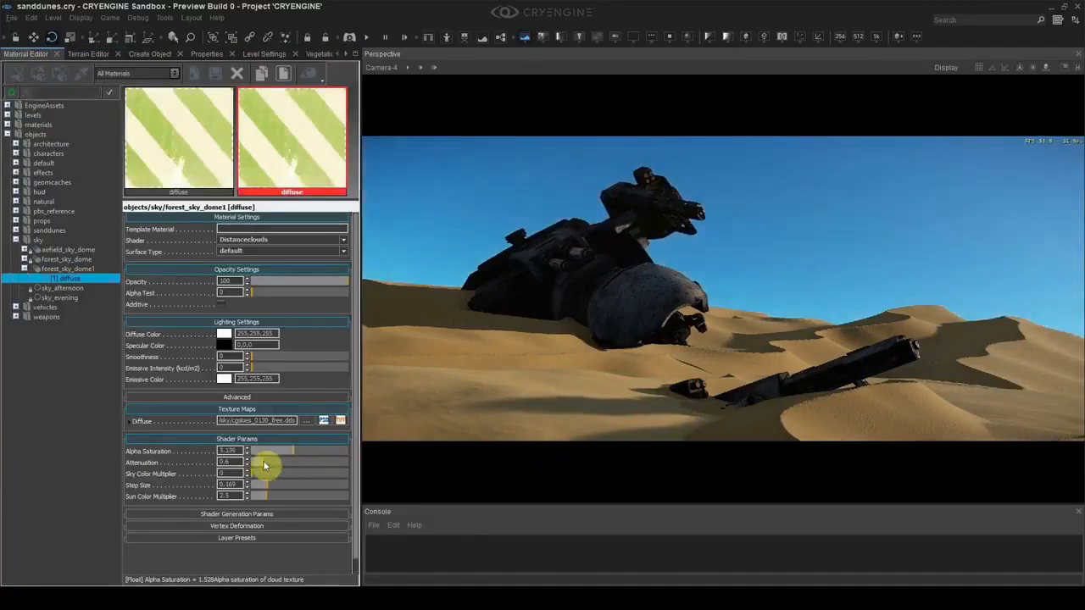
- Adjust the cloud shader parameters of the forest_sky_dome1 diffuse material
{"action": "left_click_drag", "start_coordinate": [311, 463], "coordinate": [281, 497]}
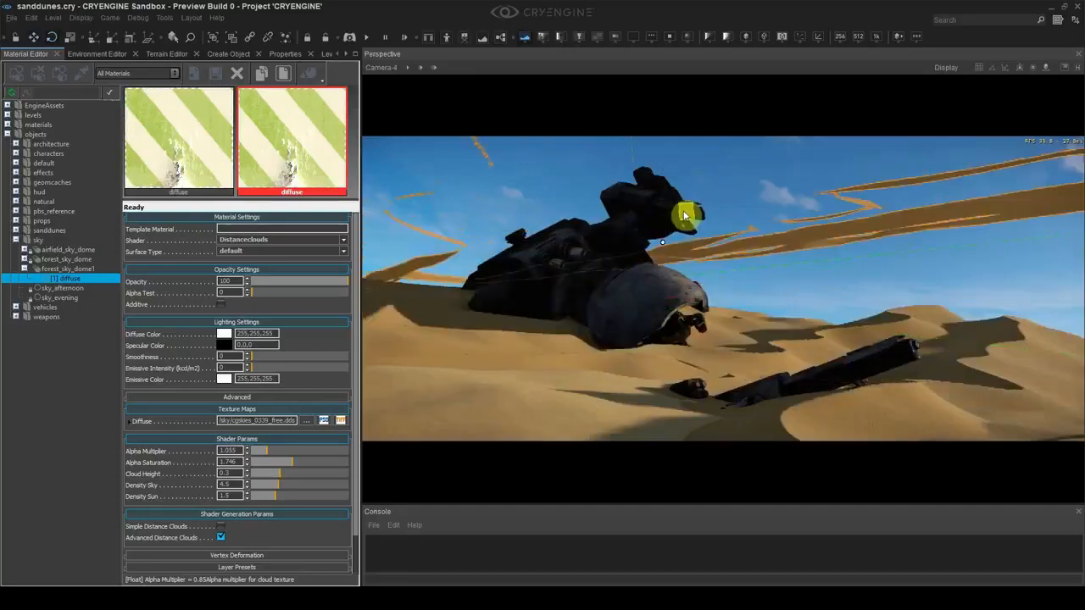
- Reposition a large sanddunes mesh behind the crashed spaceship
{"action": "left_click_drag", "start_coordinate": [657, 205], "coordinate": [615, 246]}
{"action": "left_click_drag", "start_coordinate": [683, 298], "coordinate": [644, 274]}
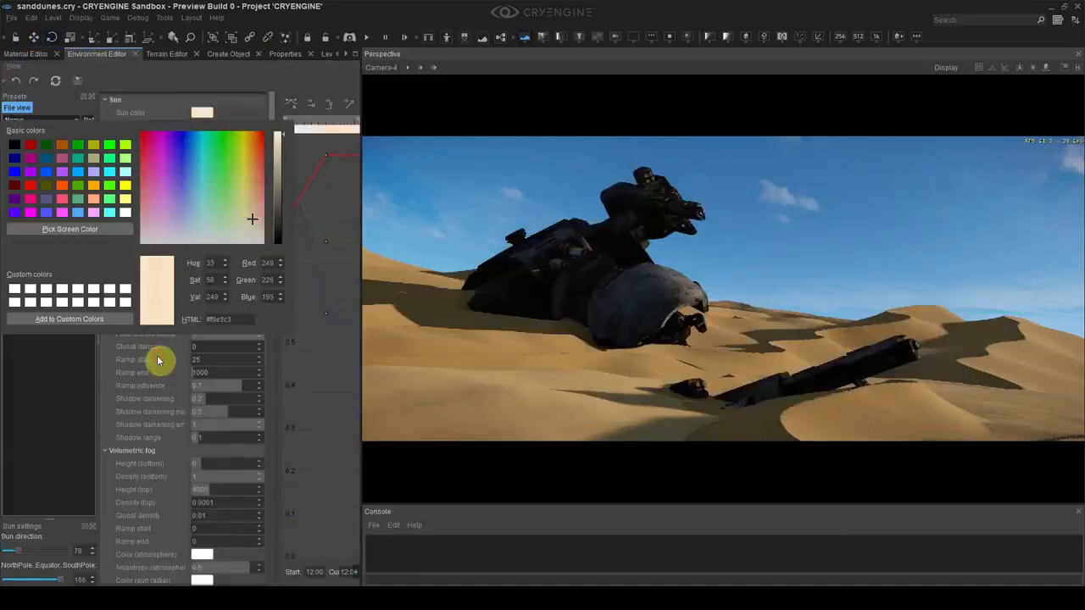
- Pick the foreground sand mesh's material from the scene for editing
{"action": "key", "text": "alt+Tab"}
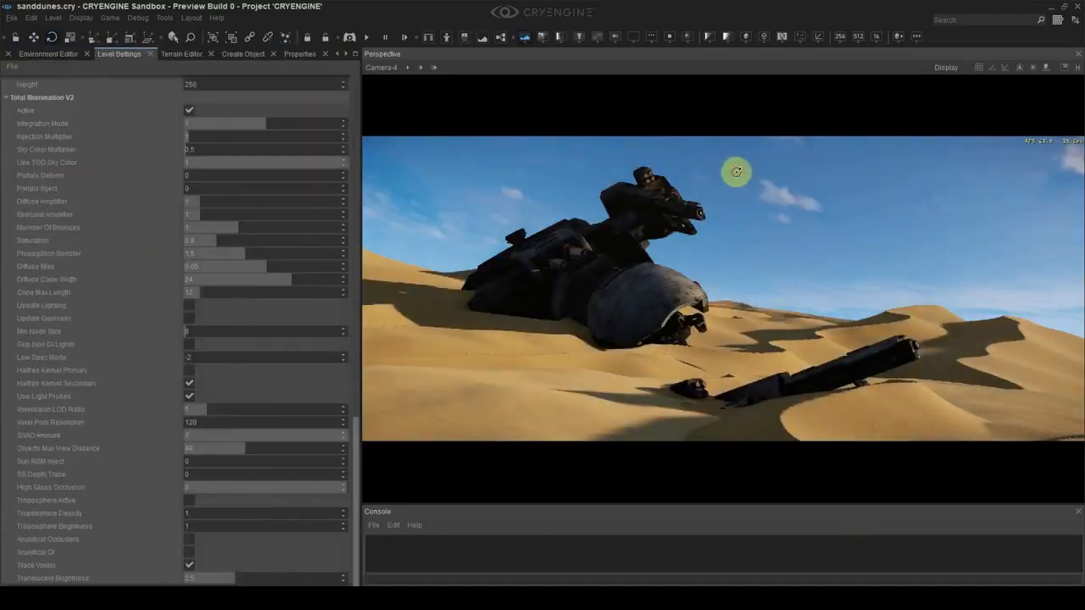
{"action": "key", "text": "alt+Tab"}
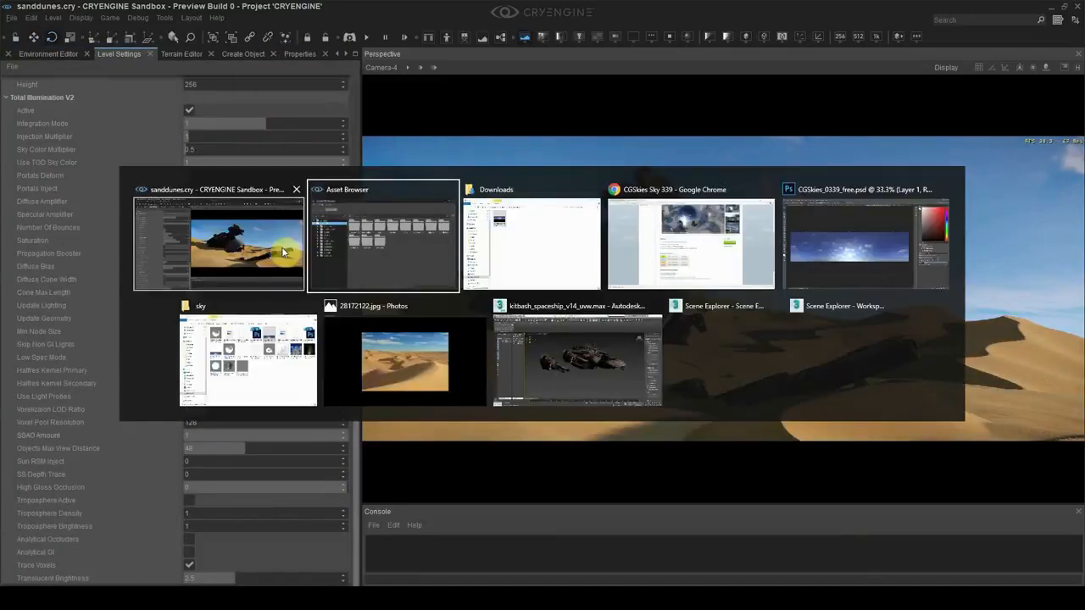
{"action": "scroll", "coordinate": [194, 175], "scroll_direction": "up", "scroll_amount": 10}
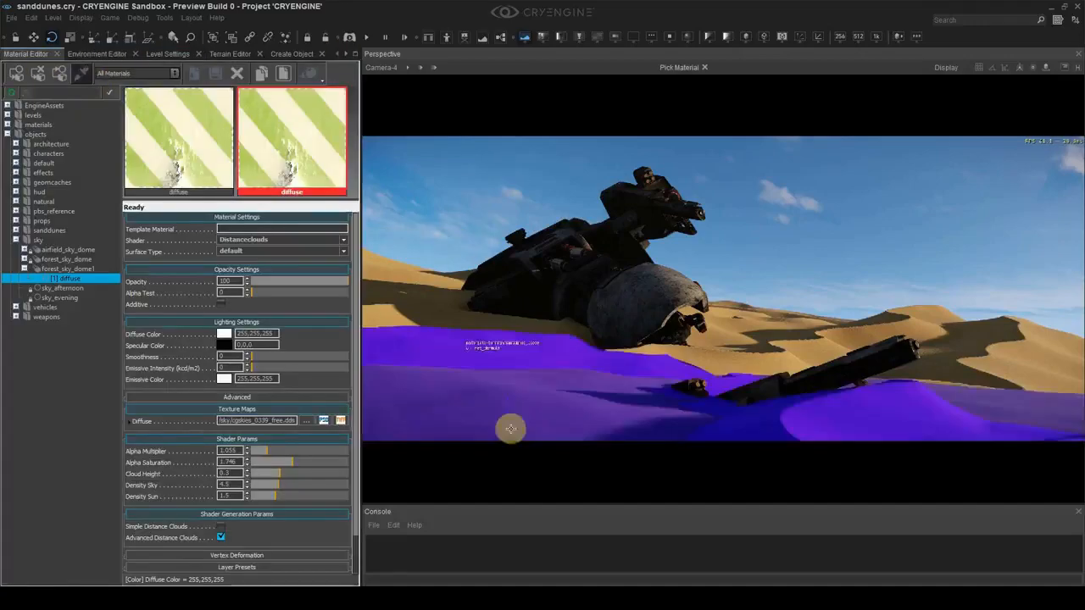
{"action": "left_click", "coordinate": [511, 429]}
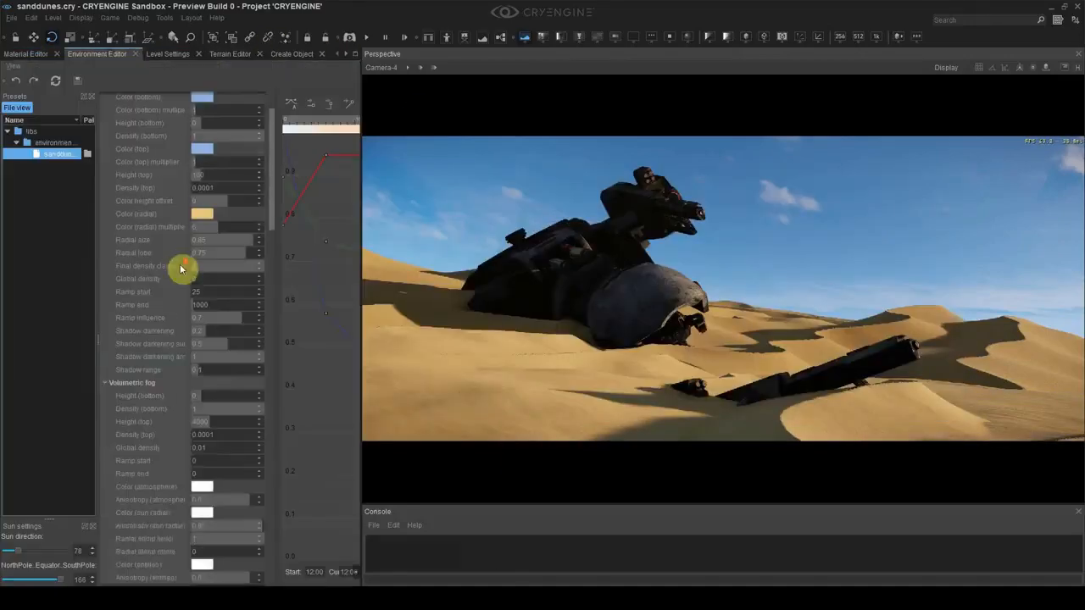
- Shift a sanddunes mesh along the horizon to rework the dunes around the crashed spaceship
{"action": "left_click", "coordinate": [695, 297]}
{"action": "left_click_drag", "start_coordinate": [698, 299], "coordinate": [849, 302]}
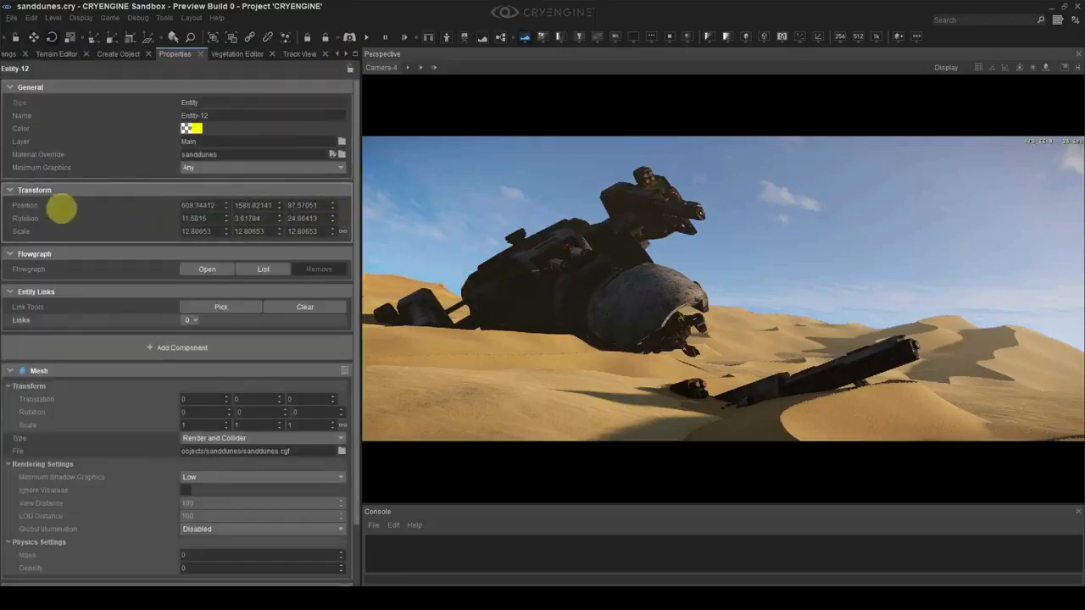
- Create a new material named sand in the materials folder
{"action": "left_click", "coordinate": [59, 169]}
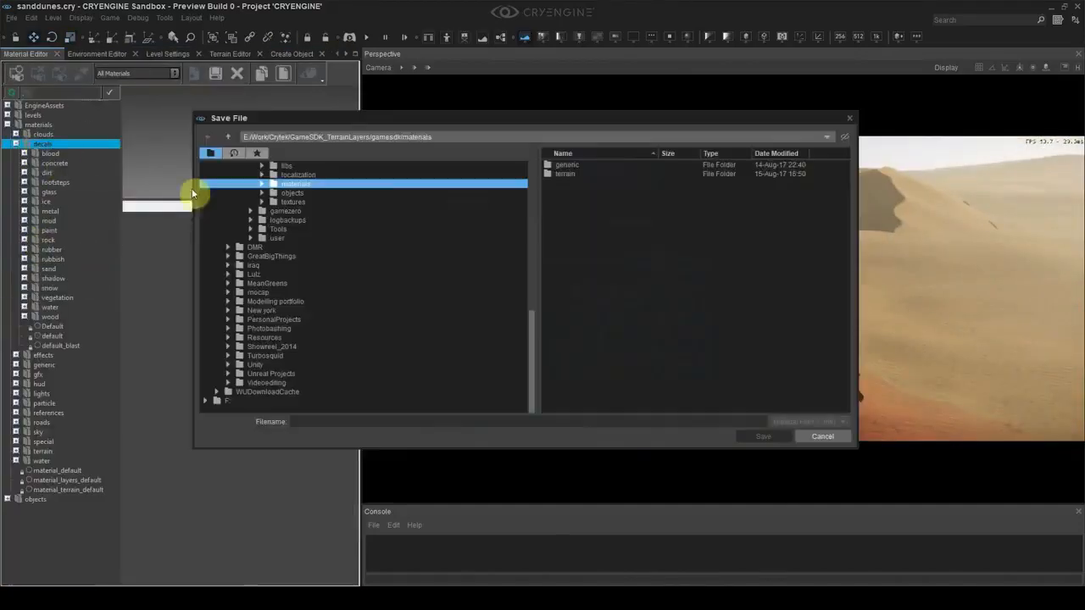
{"action": "left_click", "coordinate": [360, 422]}
{"action": "type", "text": "sa"}
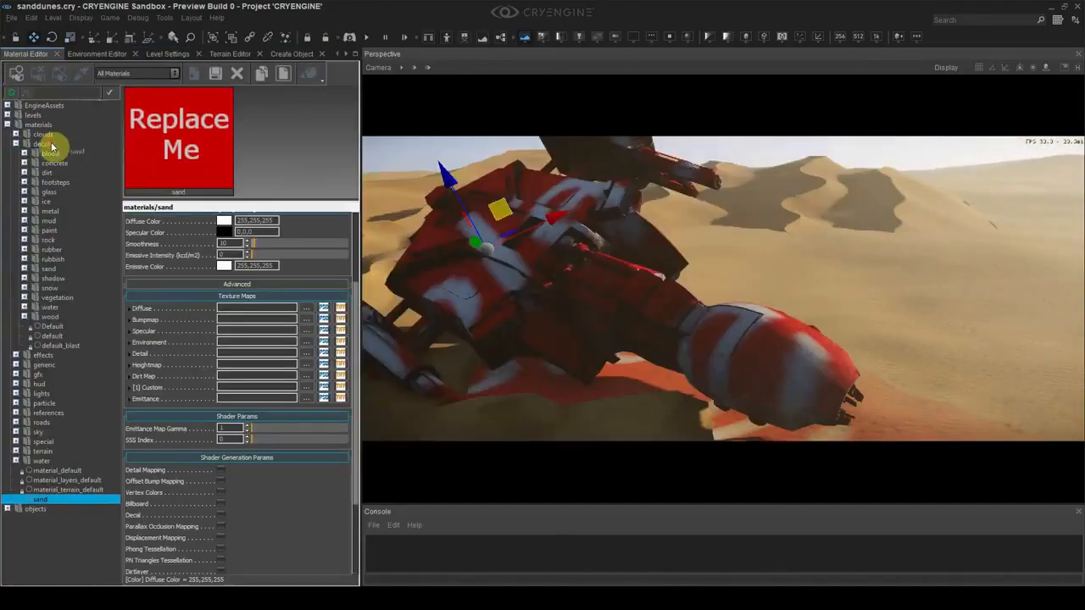
{"action": "left_click", "coordinate": [52, 499]}
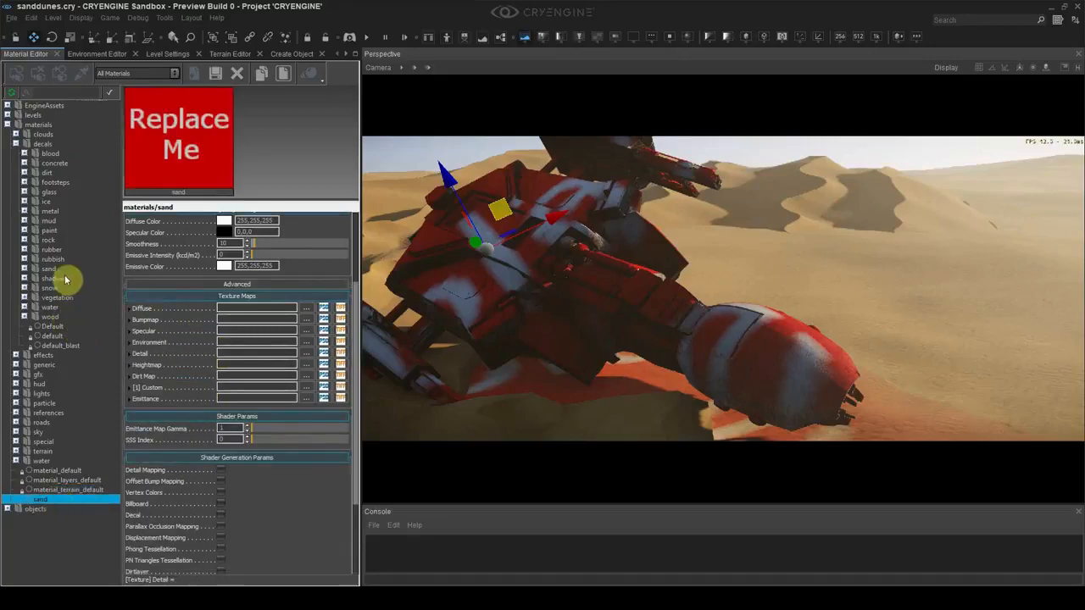
- Assign the decals/sand/sand_a material to the selected decal projected on the spaceship
{"action": "left_click", "coordinate": [25, 269]}
{"action": "left_click", "coordinate": [62, 279]}
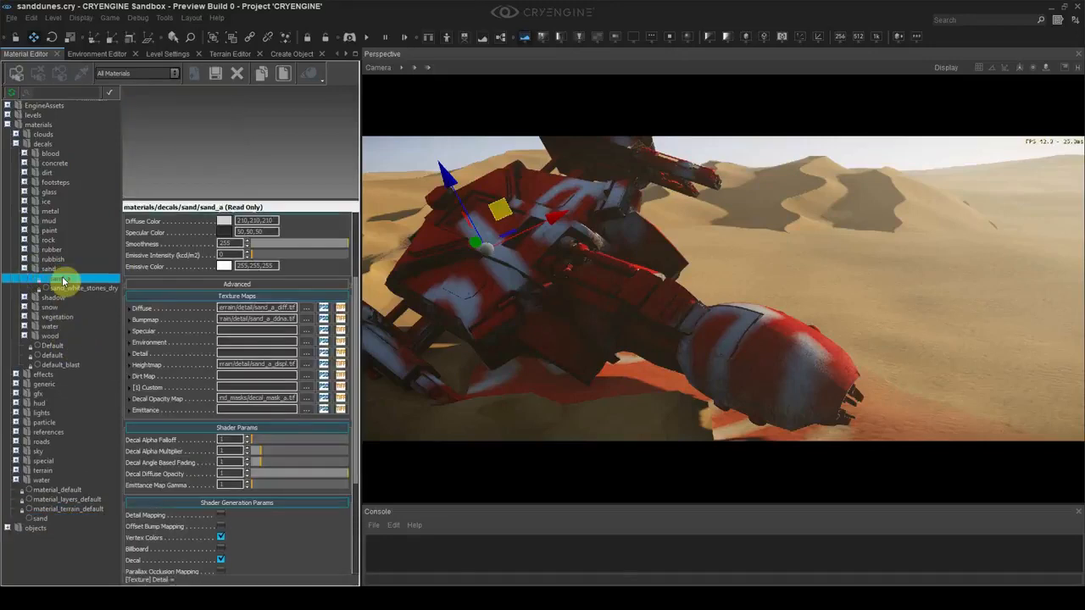
{"action": "left_click", "coordinate": [16, 77]}
- Adjust the sand_a material's Decal Alpha Multiplier and set its Decal Alpha Falloff to 1
{"action": "right_click_drag", "start_coordinate": [570, 264], "coordinate": [543, 373]}
{"action": "left_click_drag", "start_coordinate": [260, 434], "coordinate": [251, 441]}
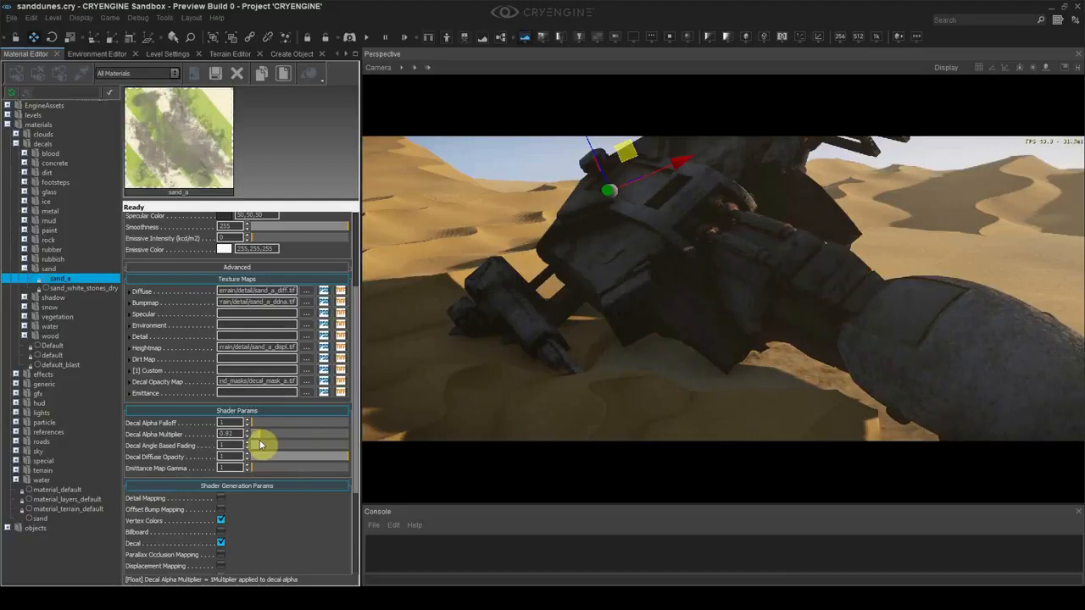
{"action": "mouse_move", "coordinate": [255, 424]}
{"action": "left_mouse_down"}
{"action": "mouse_move", "coordinate": [292, 423]}
{"action": "mouse_move", "coordinate": [228, 429]}
{"action": "mouse_move", "coordinate": [255, 429]}
{"action": "left_mouse_up"}
{"action": "type", "text": "1"}
{"action": "key", "text": "Return"}
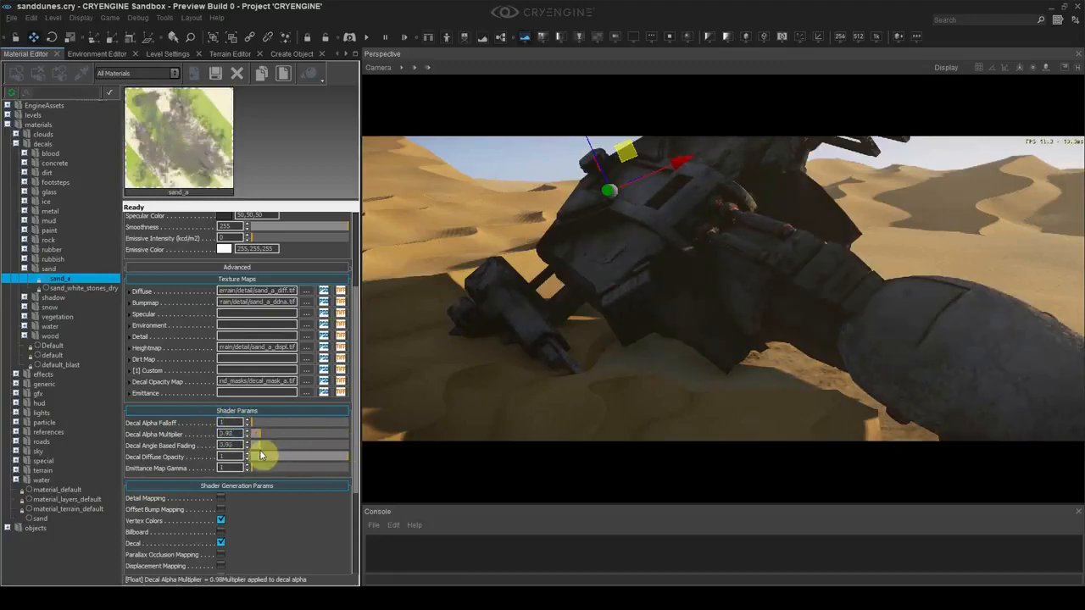
{"action": "key", "text": "s"}
{"action": "right_click_drag", "start_coordinate": [656, 301], "coordinate": [611, 219]}
{"action": "key", "text": "w"}
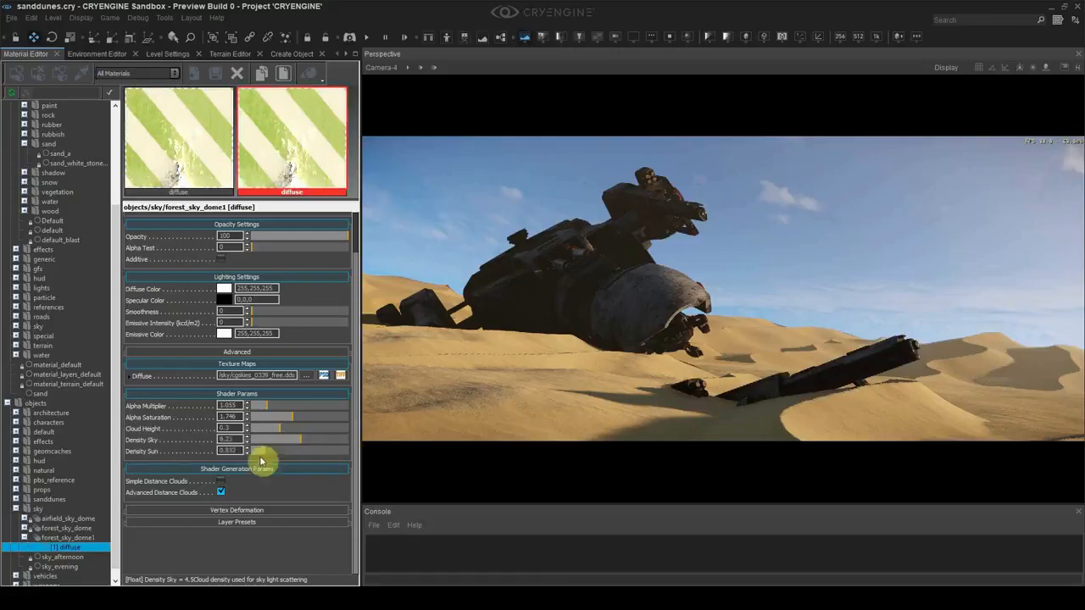
- Deselect the foreground gun mesh and toggle the level's Integrate Objects terrain setting
{"action": "left_click", "coordinate": [110, 52]}
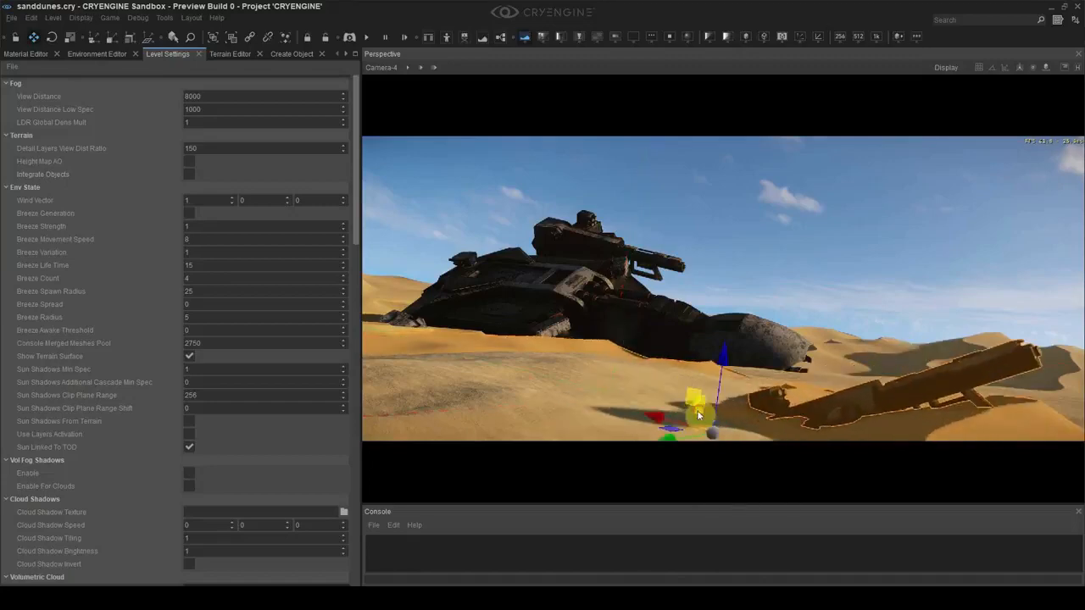
{"action": "left_click", "coordinate": [822, 246]}
{"action": "left_click", "coordinate": [188, 175]}
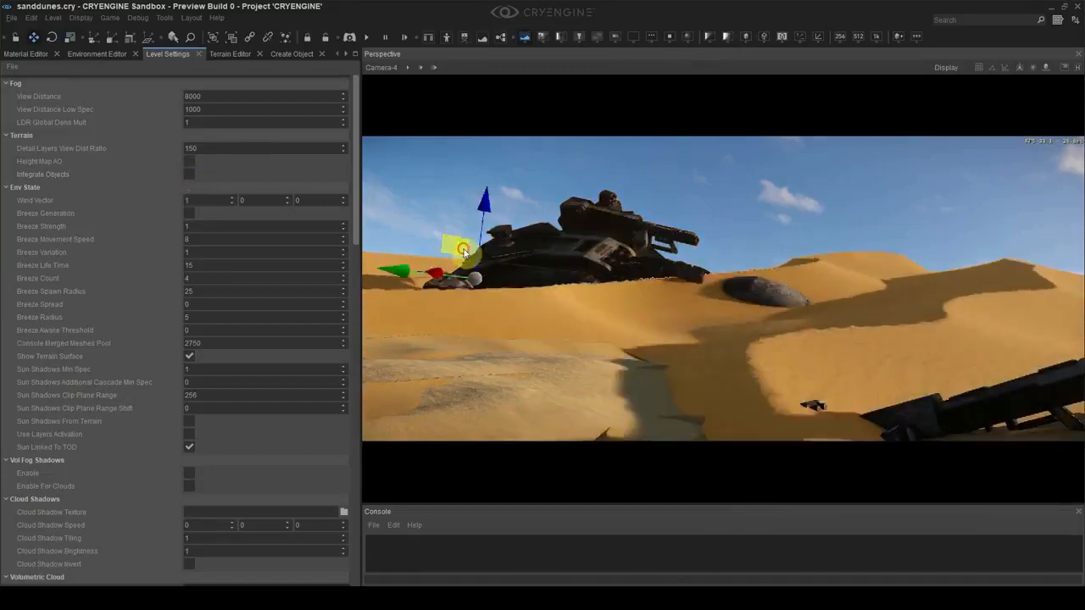
- Position the sand decal over the spaceship's hull and set the sand_a material's Decal Angle Based Fading to 3.82
{"action": "left_click", "coordinate": [347, 53]}
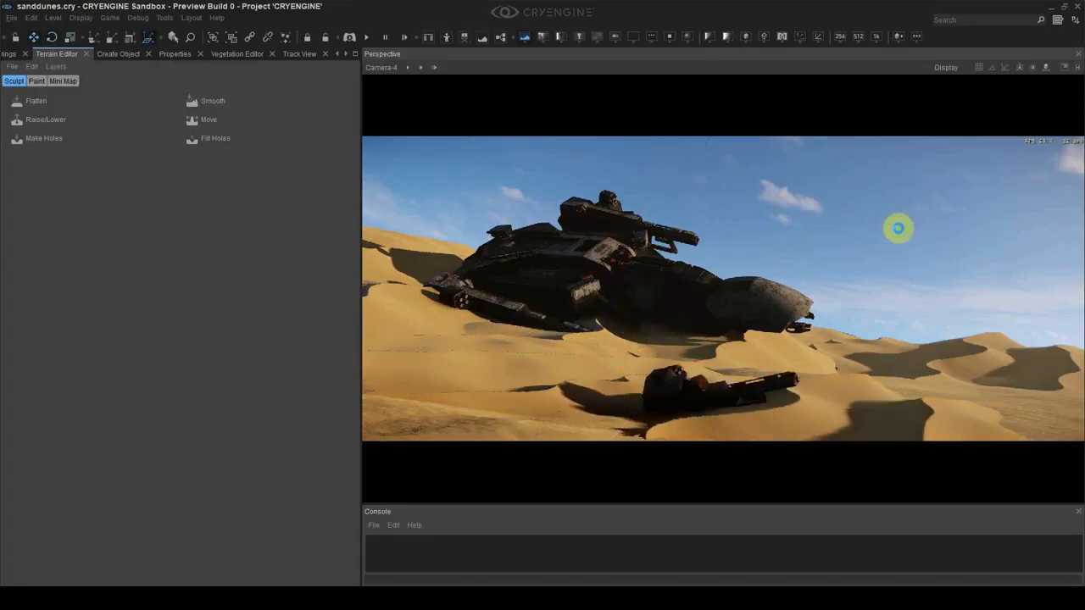
{"action": "left_click_drag", "start_coordinate": [689, 158], "coordinate": [711, 205]}
{"action": "left_click", "coordinate": [12, 53]}
{"action": "left_click", "coordinate": [345, 54]}
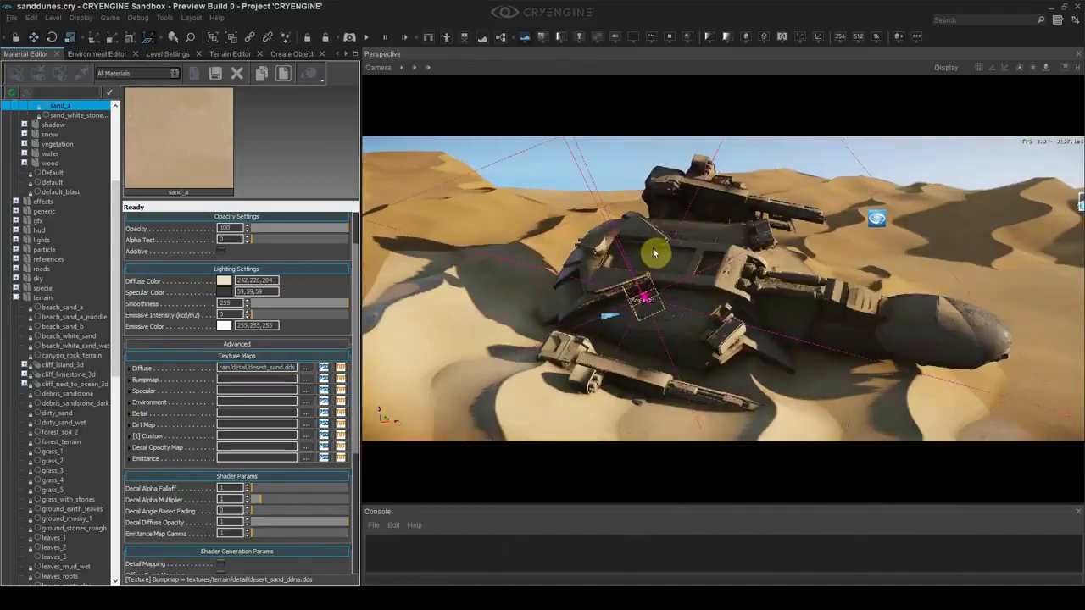
{"action": "left_click_drag", "start_coordinate": [252, 512], "coordinate": [287, 512]}
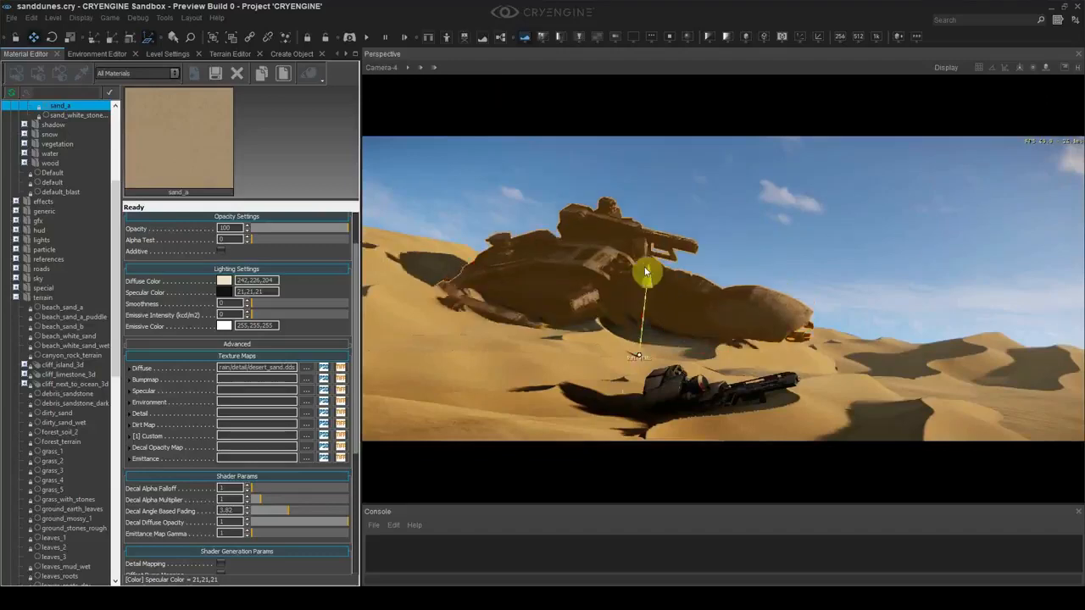
{"action": "left_click", "coordinate": [775, 192]}
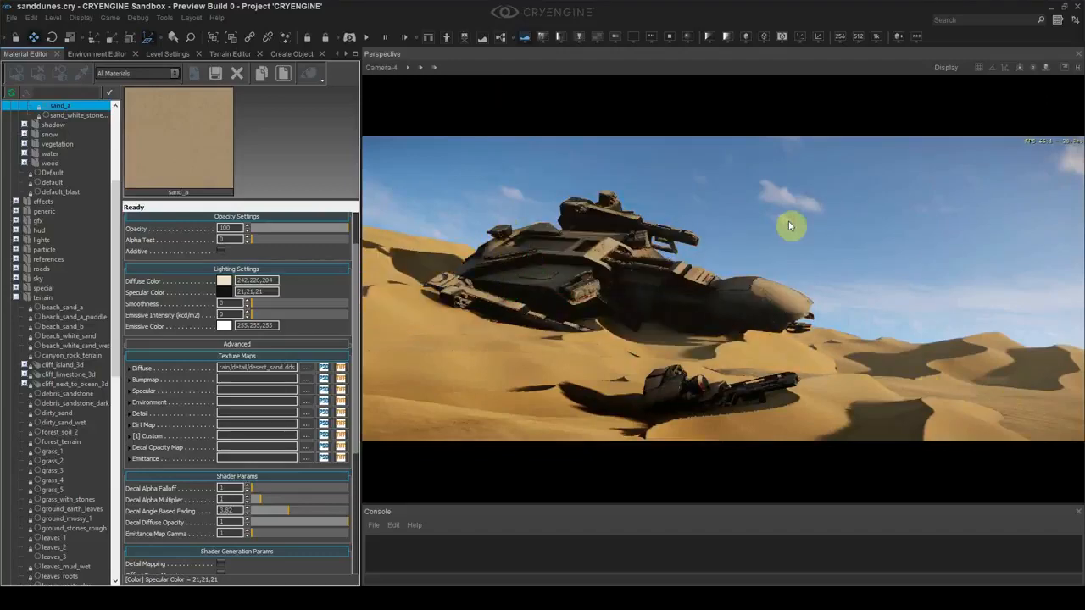
- Increase the Alpha Multiplier of the forest_sky_dome1 diffuse material to strengthen the clouds
{"action": "left_click", "coordinate": [464, 433]}
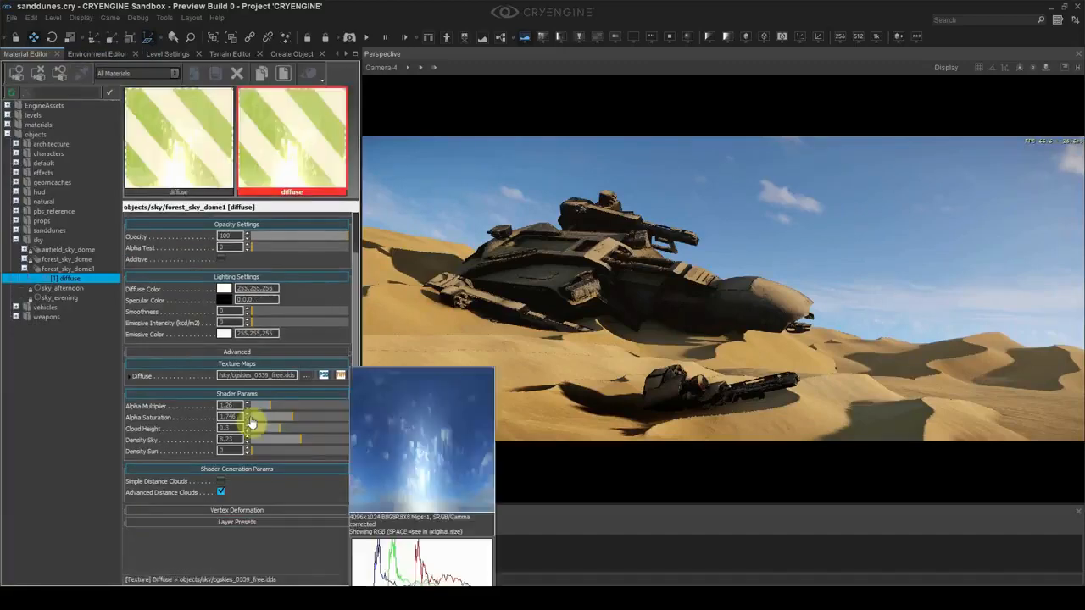
{"action": "left_click_drag", "start_coordinate": [269, 407], "coordinate": [348, 416]}
{"action": "left_click_drag", "start_coordinate": [324, 406], "coordinate": [295, 412]}
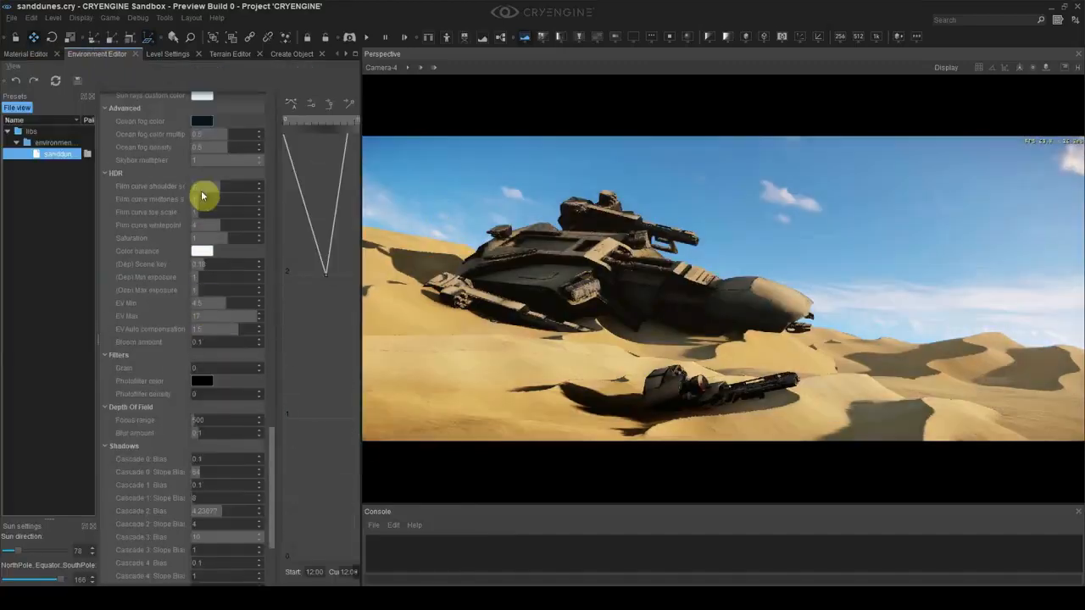
- Set the environment preset's HDR color balance to a pale warm tint of about 248, 233, 227
{"action": "left_click", "coordinate": [206, 194]}
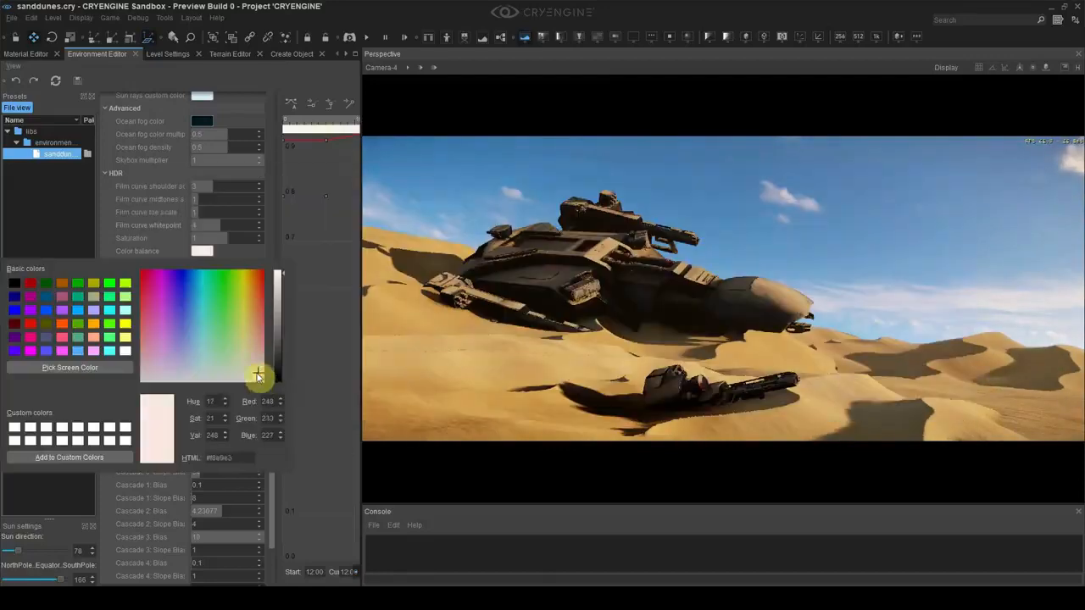
{"action": "left_click", "coordinate": [456, 179]}
- Shift the spaceship slightly on the sand and reposition the distant sanddunes mesh beyond its nose
{"action": "left_click_drag", "start_coordinate": [558, 279], "coordinate": [603, 373]}
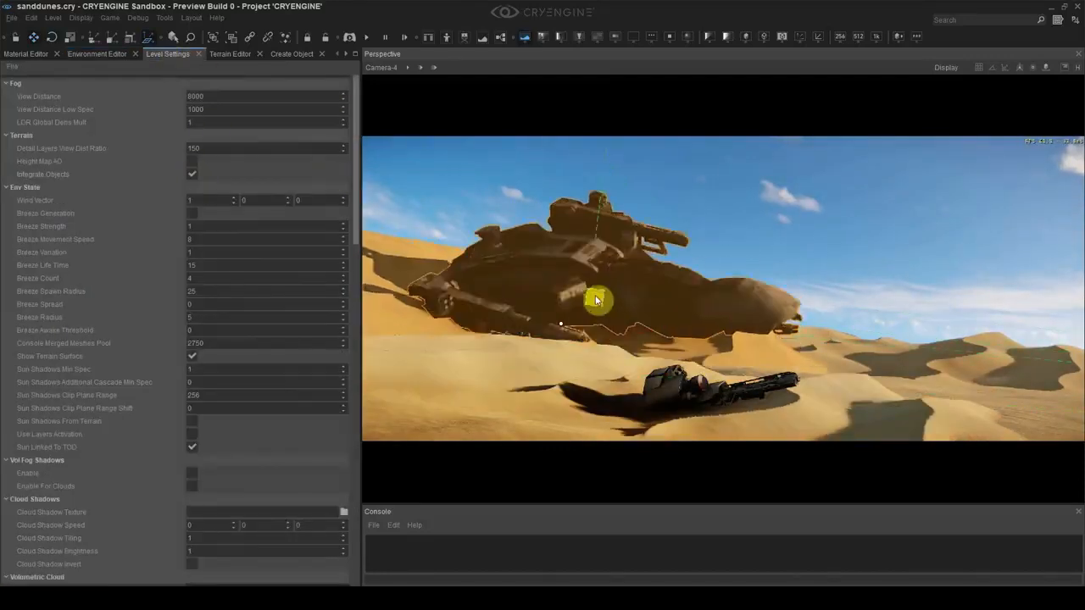
{"action": "left_click_drag", "start_coordinate": [890, 375], "coordinate": [999, 363]}
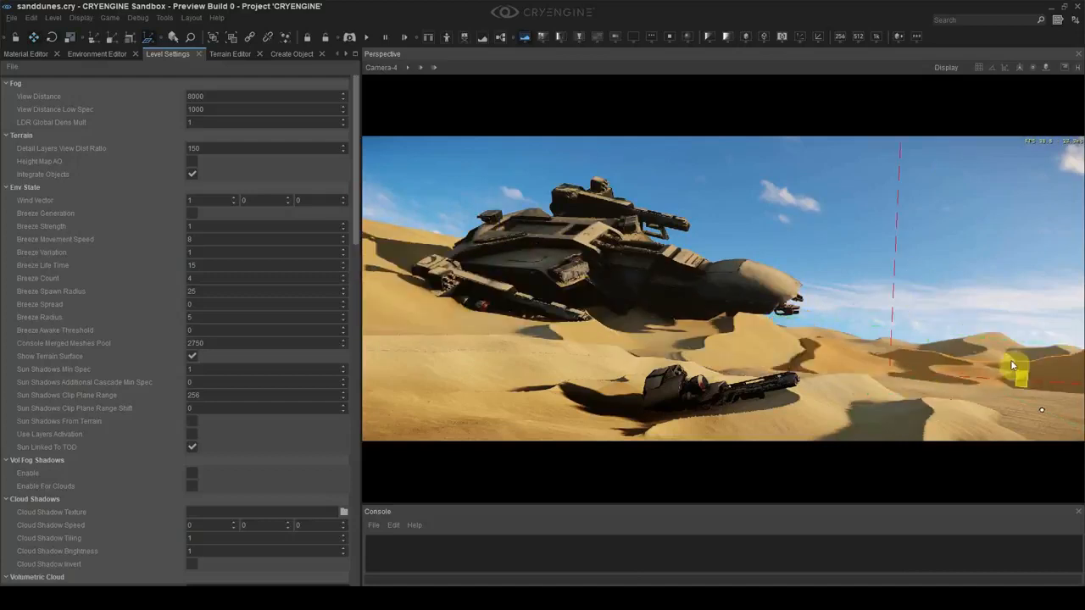
{"action": "left_click_drag", "start_coordinate": [921, 365], "coordinate": [1037, 398]}
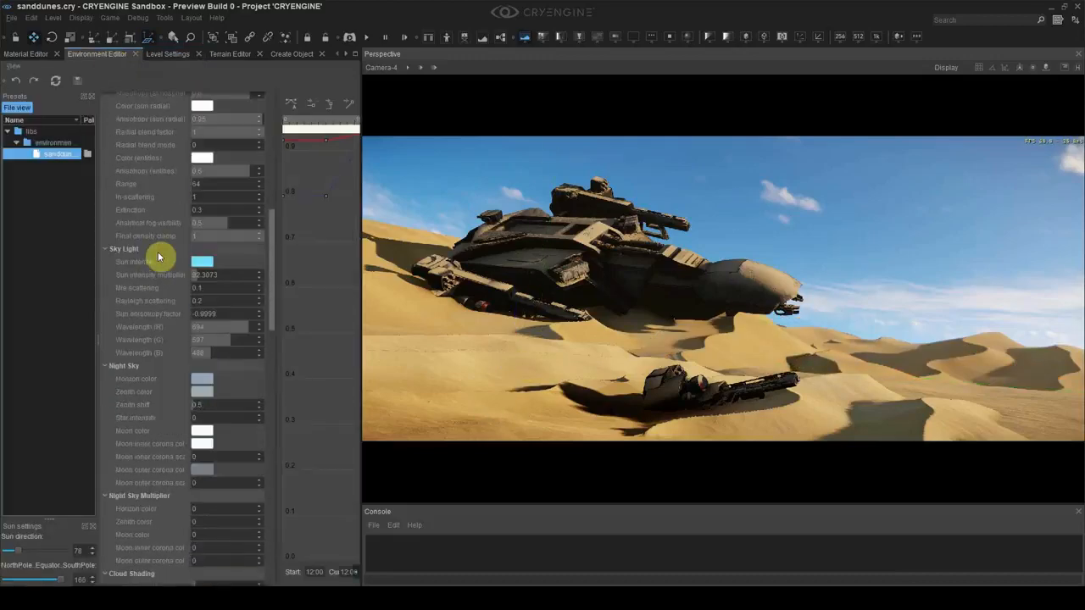
- Move the Entity-8 sanddunes mesh along the horizon beyond the spaceship's nose and raise it to fill the background
{"action": "scroll", "coordinate": [158, 254], "scroll_direction": "up", "scroll_amount": 5}
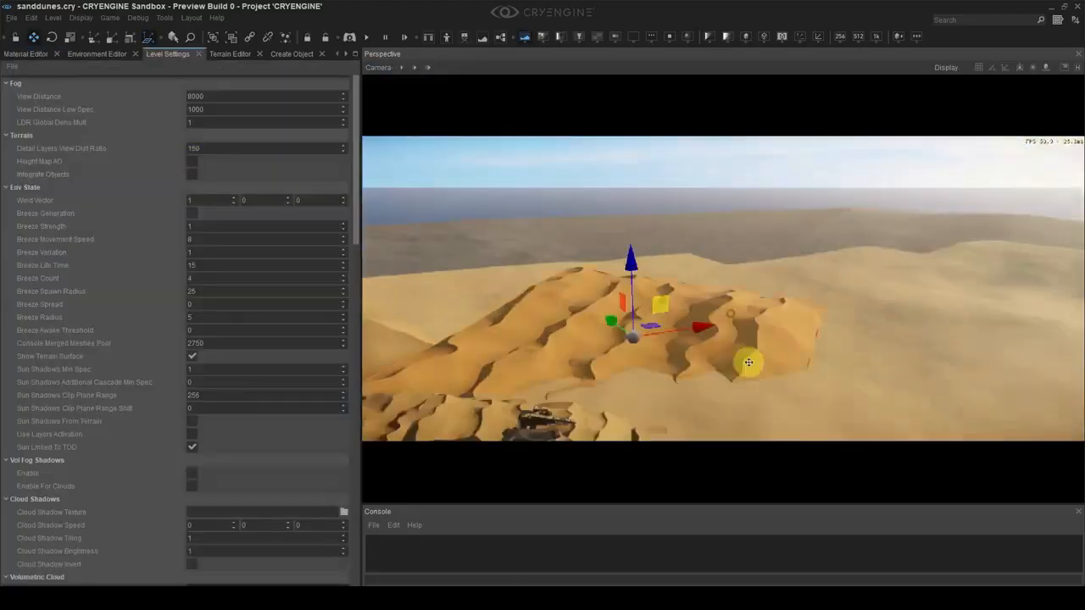
{"action": "left_click", "coordinate": [390, 170]}
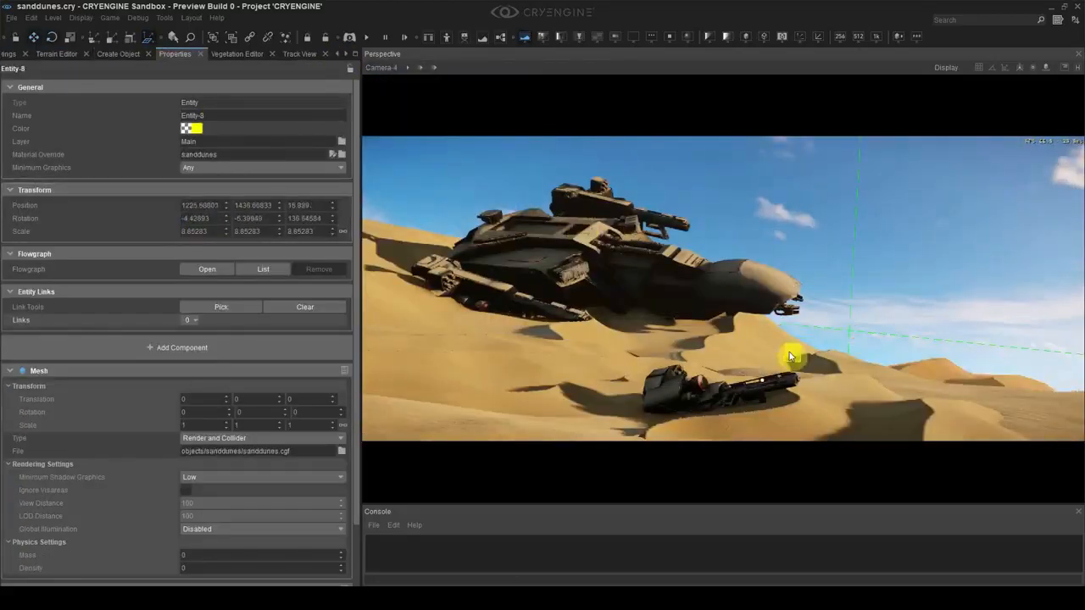
{"action": "left_click", "coordinate": [790, 356]}
{"action": "left_click", "coordinate": [885, 325]}
{"action": "left_click", "coordinate": [1007, 351]}
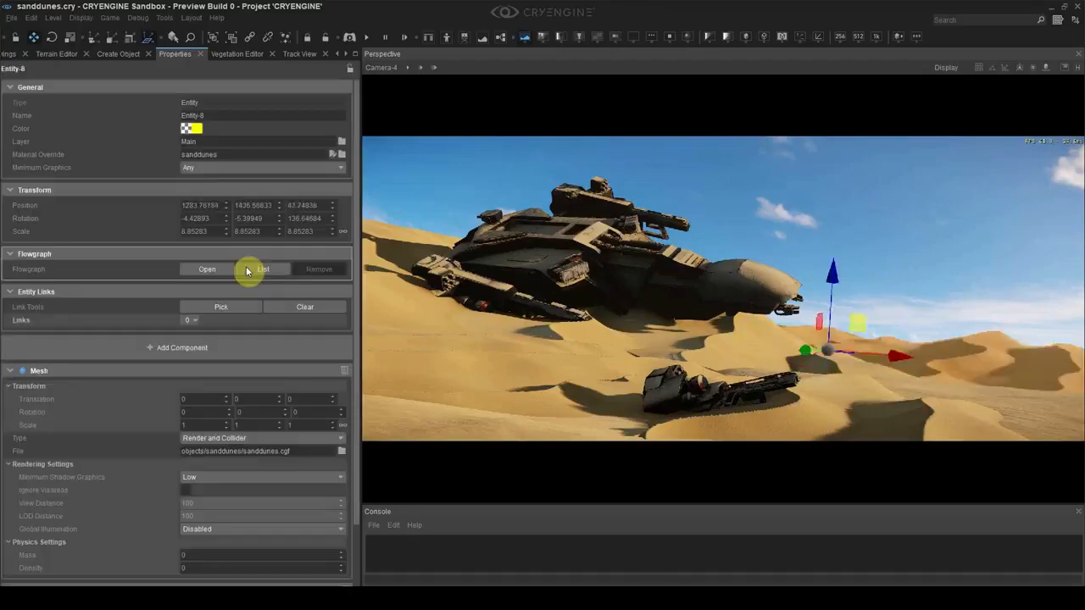
- Nudge a sanddunes mesh slightly in the sand below the spaceship and clear the selection
{"action": "left_click", "coordinate": [959, 293]}
{"action": "left_click", "coordinate": [525, 350]}
{"action": "mouse_move", "coordinate": [603, 368]}
{"action": "left_mouse_down"}
{"action": "mouse_move", "coordinate": [622, 360]}
{"action": "mouse_move", "coordinate": [606, 364]}
{"action": "left_mouse_up"}
{"action": "left_click", "coordinate": [988, 225]}
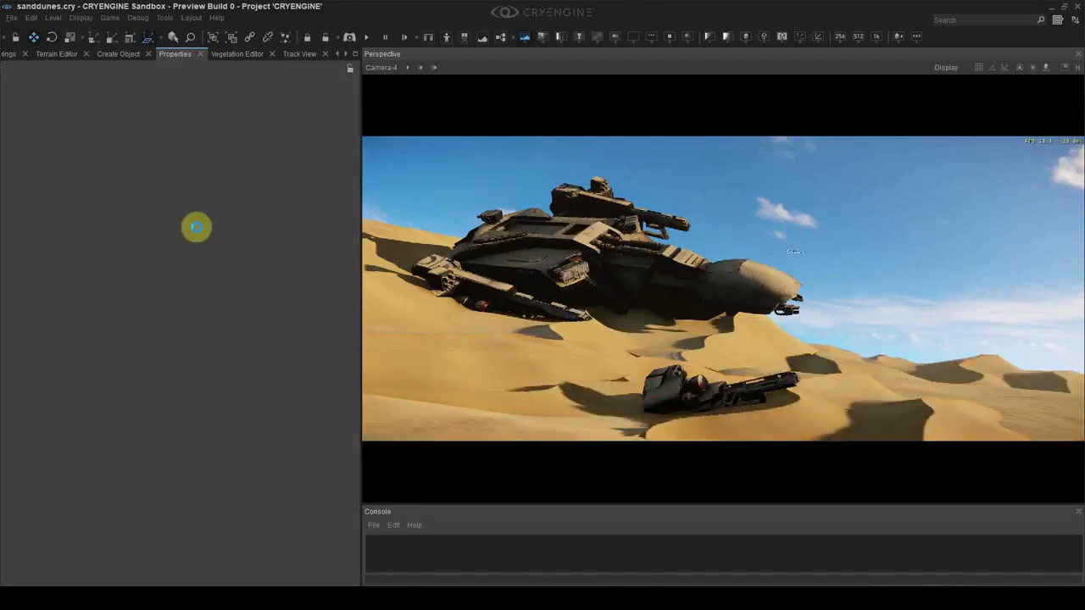
- Activate terrain painting with the sanddunes_close sand layer and switch the viewport from Camera-4 to the default camera
{"action": "left_click", "coordinate": [439, 140]}
{"action": "left_click", "coordinate": [56, 54]}
{"action": "left_click", "coordinate": [37, 80]}
{"action": "left_click", "coordinate": [44, 148]}
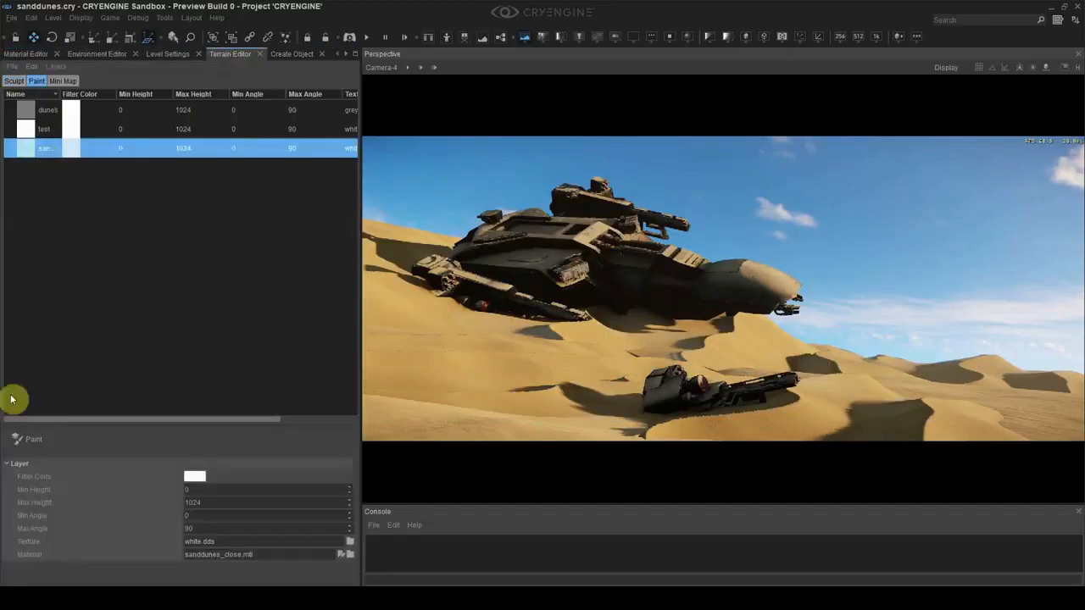
{"action": "left_click", "coordinate": [28, 439]}
{"action": "left_click", "coordinate": [382, 68]}
{"action": "left_click", "coordinate": [399, 83]}
{"action": "left_click", "coordinate": [250, 108]}
{"action": "left_click", "coordinate": [167, 54]}
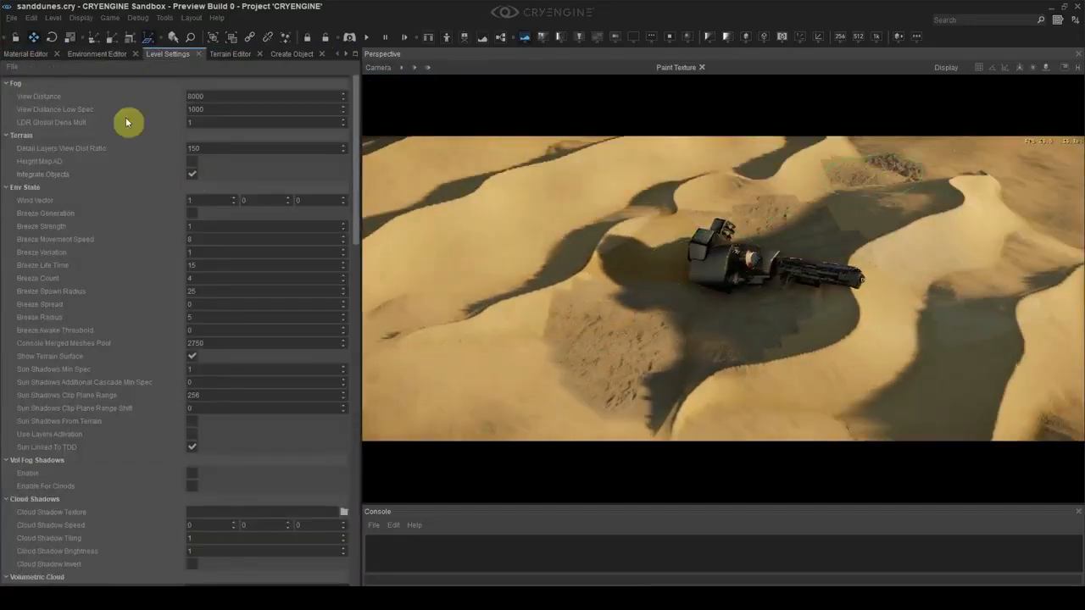
- Paint the sand layer on the terrain around the fallen gun and select the dunes layer for painting
{"action": "left_click", "coordinate": [229, 53]}
{"action": "left_click", "coordinate": [43, 149]}
{"action": "left_click", "coordinate": [701, 313]}
{"action": "left_click", "coordinate": [43, 109]}
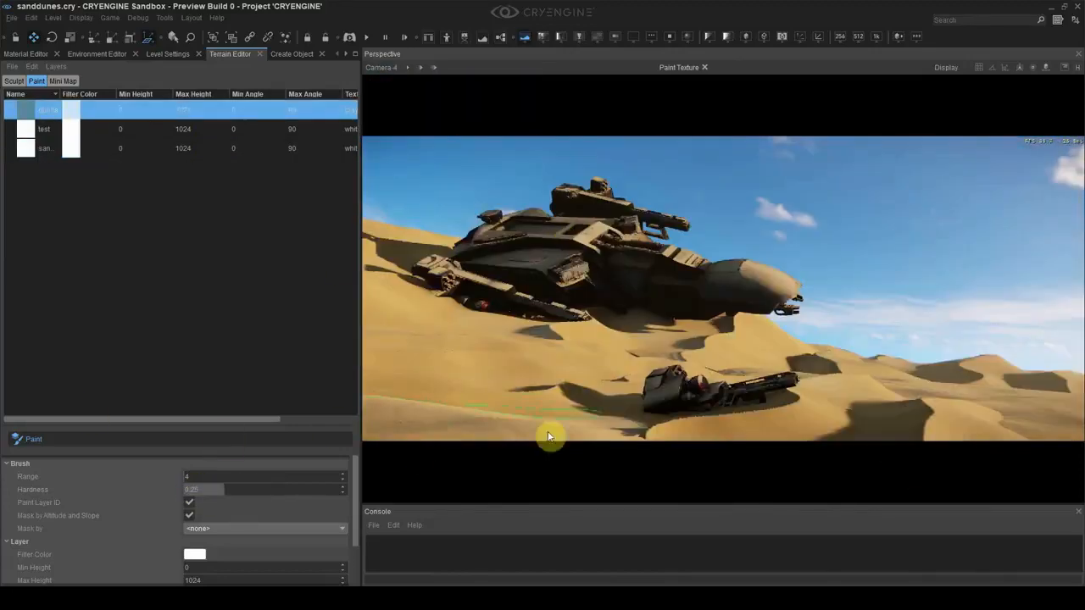
{"action": "left_click", "coordinate": [44, 109]}
{"action": "left_click", "coordinate": [167, 53]}
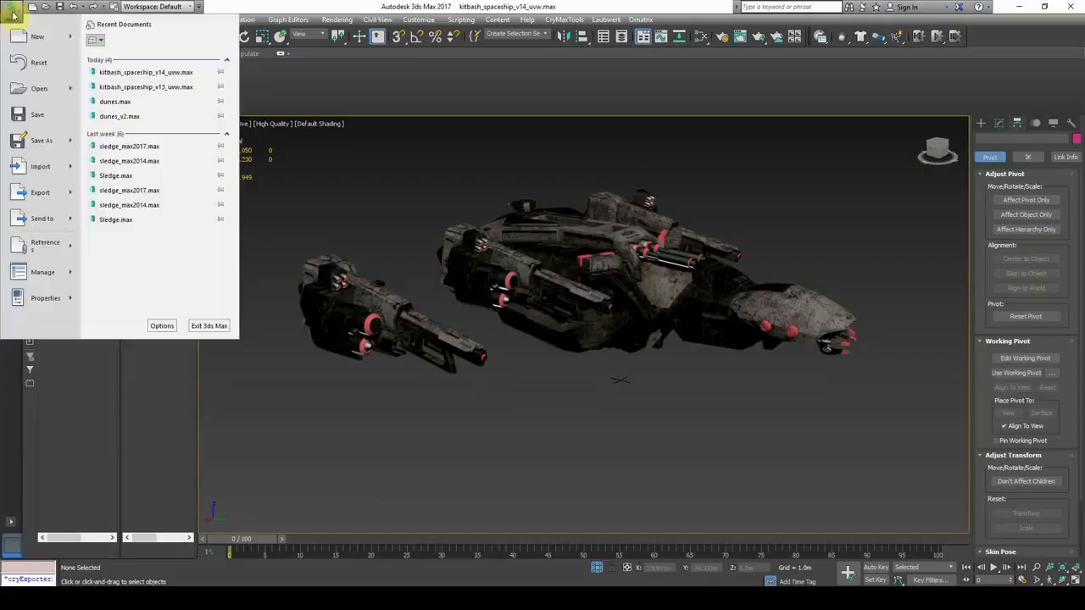
- Switch to 3ds Max and open the kitbash_spaceship.max scene
{"action": "left_click", "coordinate": [36, 85]}
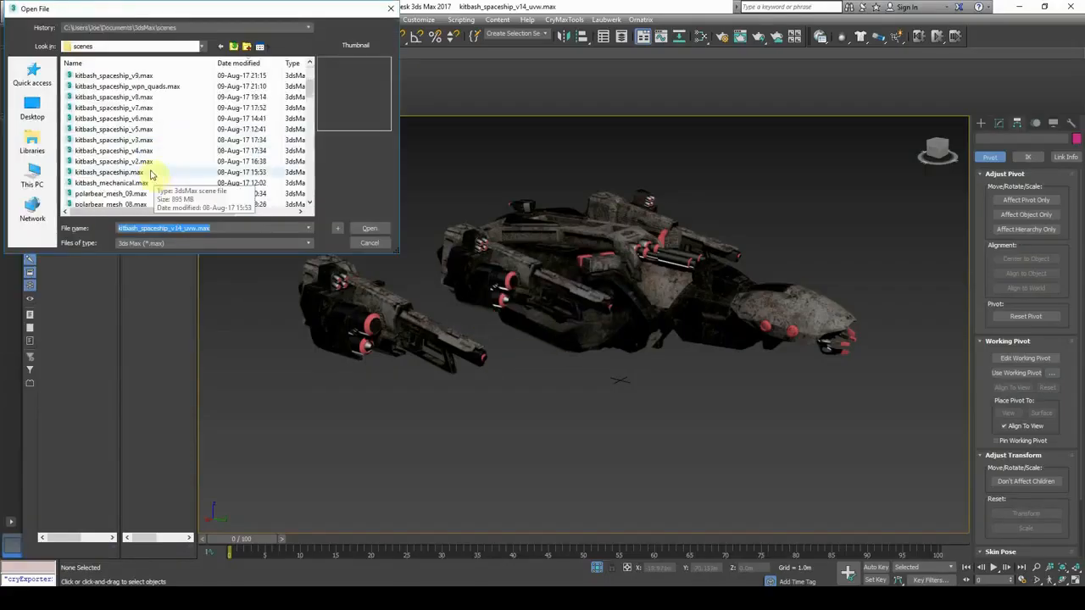
{"action": "double_click", "coordinate": [151, 174]}
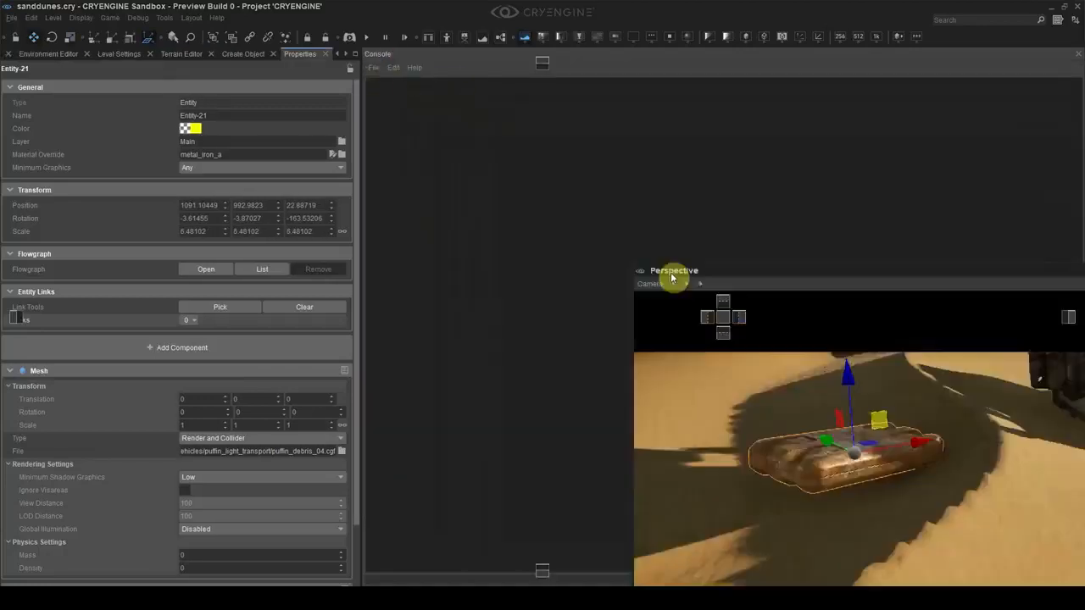
- Dock the Perspective viewport above the console and spread duplicated puffin debris pieces over the sand around the spaceship
{"action": "left_click_drag", "start_coordinate": [672, 278], "coordinate": [685, 504]}
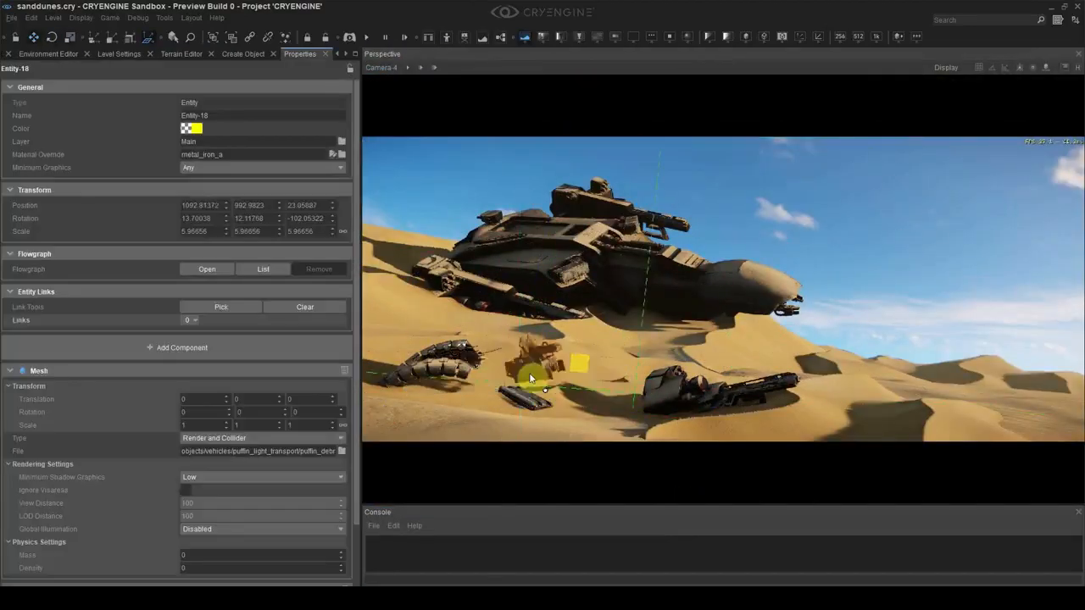
{"action": "key", "text": "ctrl+c"}
{"action": "key", "text": "ctrl+c"}
{"action": "left_click_drag", "start_coordinate": [471, 307], "coordinate": [470, 263]}
{"action": "left_click", "coordinate": [471, 255]}
{"action": "left_click", "coordinate": [472, 375]}
{"action": "key", "text": "ctrl+c"}
{"action": "left_click", "coordinate": [752, 402]}
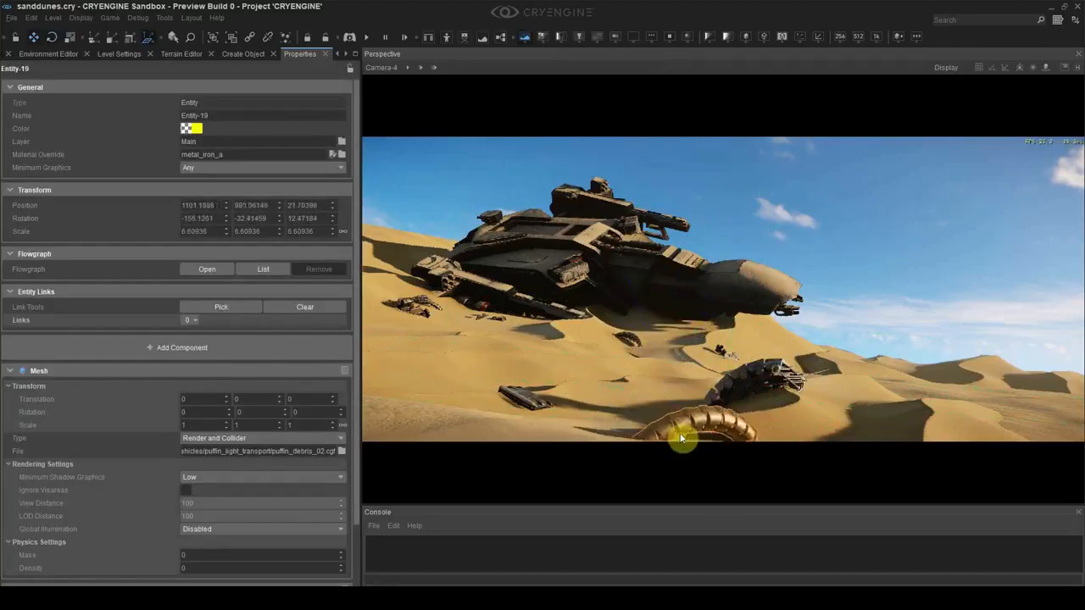
- Rotate the debris copies and move the oversized puffin_debris_03 copy up into the sky beyond the spaceship's nose
{"action": "key", "text": "2"}
{"action": "left_click_drag", "start_coordinate": [536, 350], "coordinate": [558, 386]}
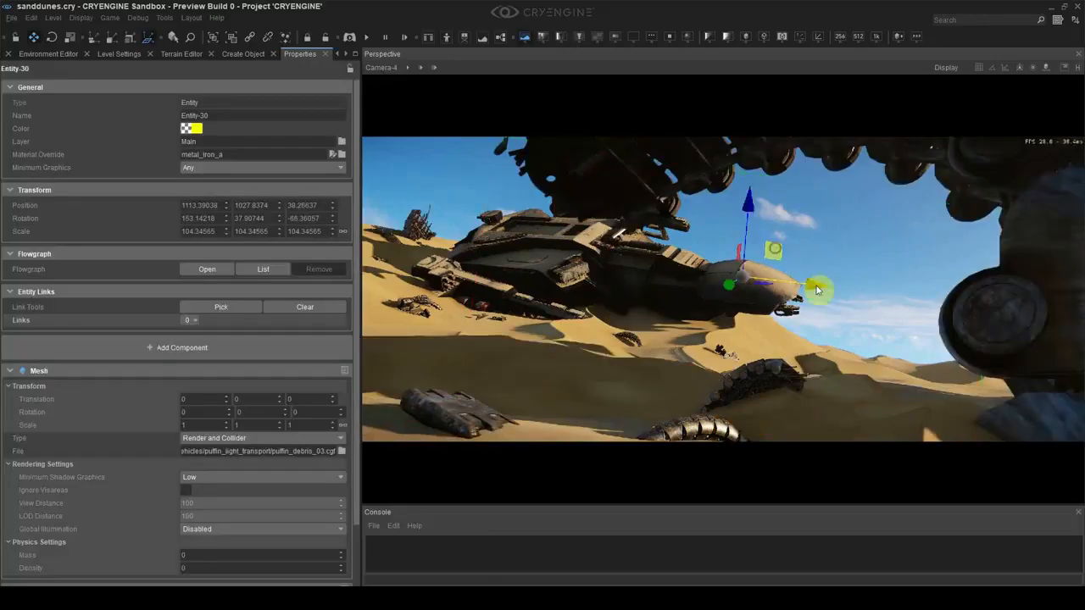
{"action": "left_click_drag", "start_coordinate": [819, 291], "coordinate": [956, 174]}
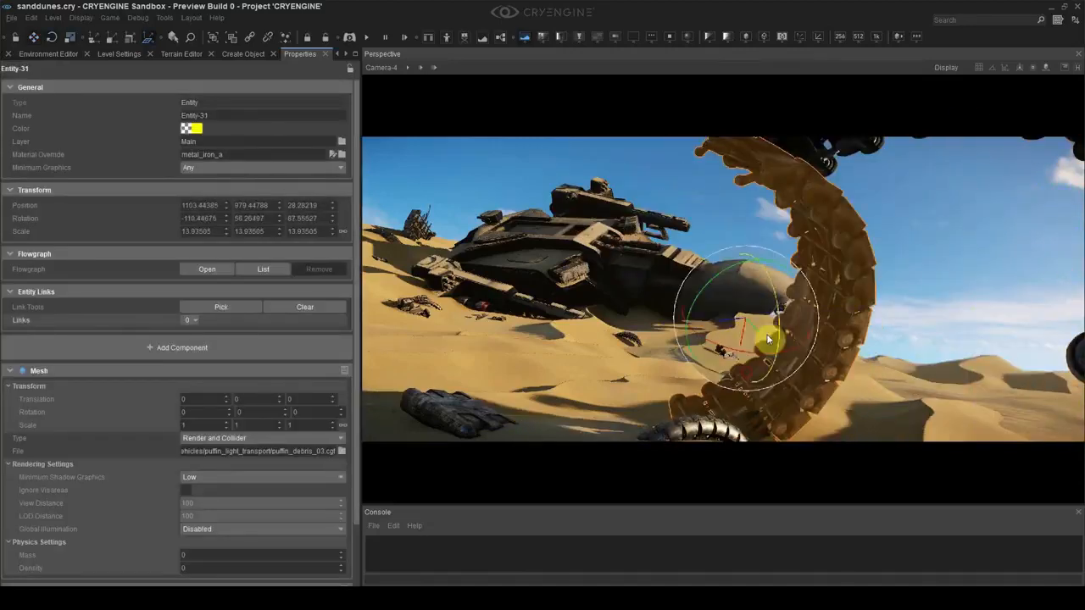
- Rotate another large puffin_debris_03 copy and move it onto the sand at the right edge of the shot
{"action": "left_click_drag", "start_coordinate": [768, 342], "coordinate": [1012, 412]}
{"action": "left_click_drag", "start_coordinate": [1031, 364], "coordinate": [981, 440]}
{"action": "left_click", "coordinate": [901, 365]}
{"action": "left_click", "coordinate": [989, 393]}
{"action": "left_click", "coordinate": [953, 297]}
{"action": "left_click", "coordinate": [843, 270]}
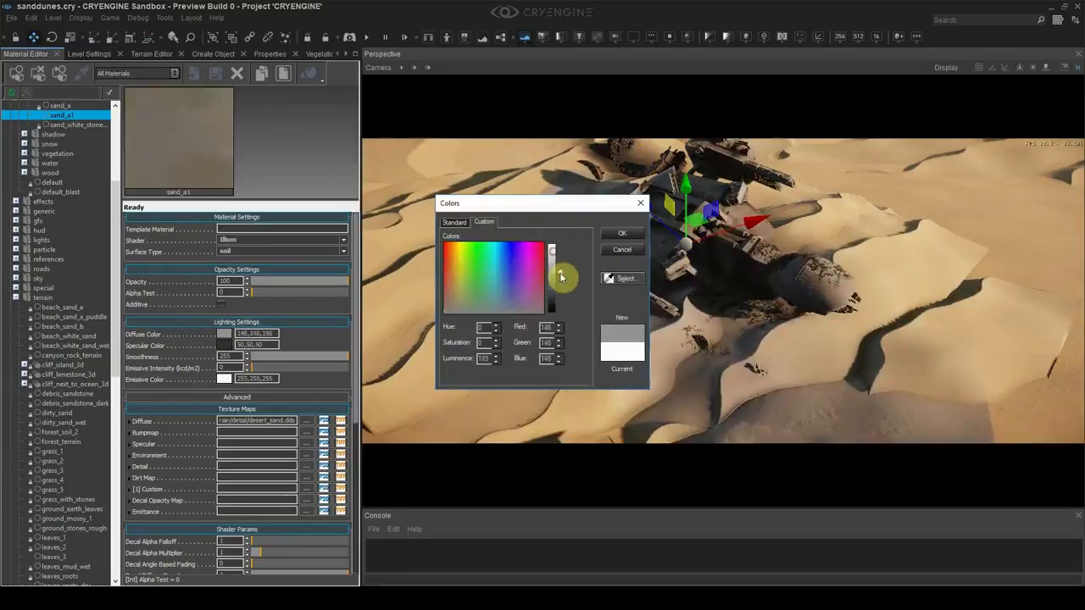
- Set the sand_a1 diffuse color to pale sand 206,196,176 and adjust Decal Angle Based Fading to about 4.8
{"action": "left_click_drag", "start_coordinate": [562, 273], "coordinate": [557, 265]}
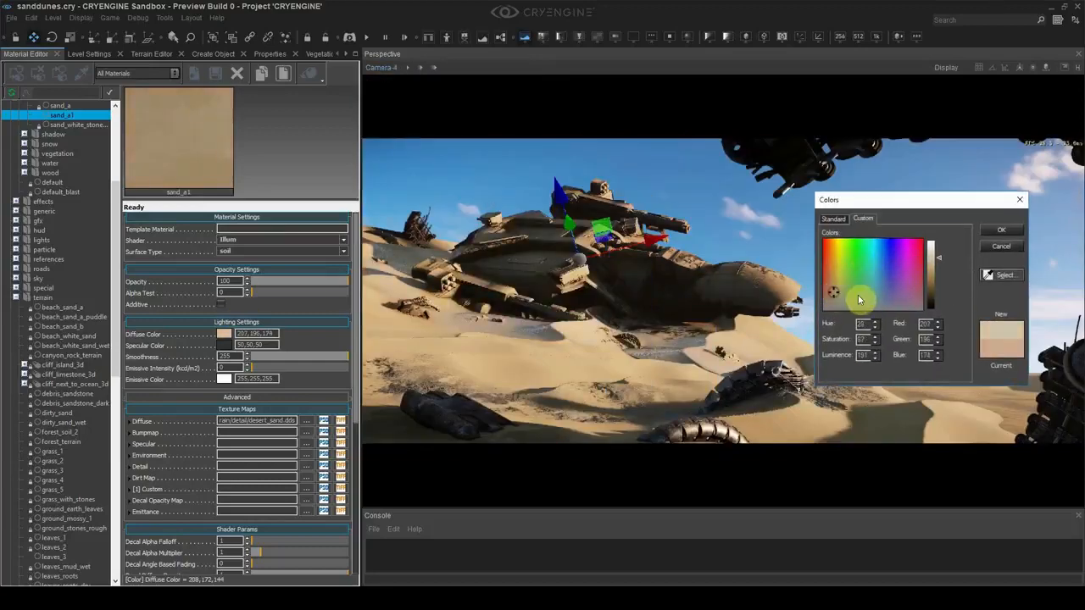
{"action": "left_click", "coordinate": [1002, 230]}
{"action": "scroll", "coordinate": [339, 452], "scroll_direction": "down", "scroll_amount": 3}
{"action": "left_click_drag", "start_coordinate": [297, 475], "coordinate": [299, 478]}
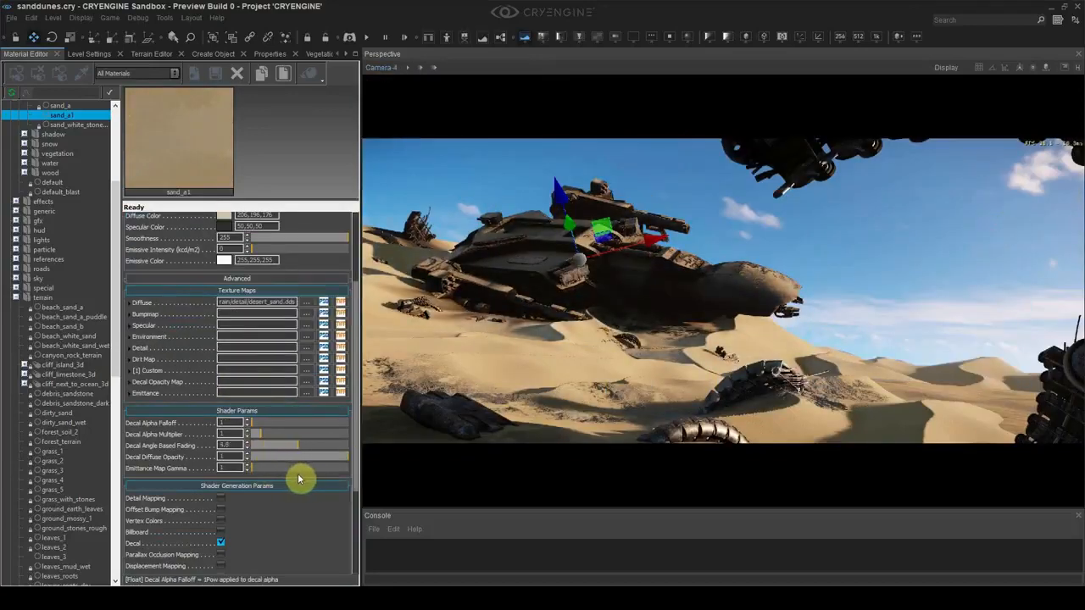
- Assign the sand_a1 material to the sand decals below the spaceship, undoing and redoing the last assignment to compare
{"action": "key", "text": "shift+space"}
{"action": "left_click", "coordinate": [469, 415]}
{"action": "left_click", "coordinate": [500, 333]}
{"action": "left_click", "coordinate": [15, 73]}
{"action": "left_click", "coordinate": [736, 375]}
{"action": "left_click", "coordinate": [716, 353]}
{"action": "left_click", "coordinate": [15, 73]}
{"action": "key", "text": "shift+space"}
{"action": "key", "text": "ctrl+z"}
{"action": "key", "text": "ctrl+shift+z"}
- Move a sand decal from beside the tracked debris toward the dark debris in the foreground and deselect it
{"action": "key", "text": "shift+space"}
{"action": "left_click", "coordinate": [741, 381]}
{"action": "key", "text": "shift+space"}
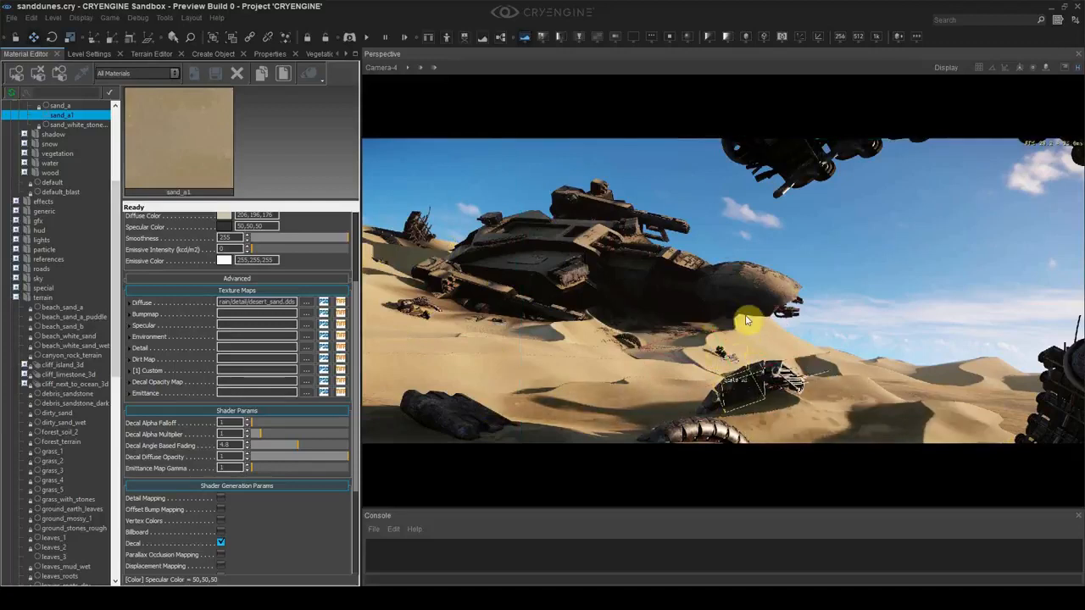
{"action": "key", "text": "shift+space"}
{"action": "left_click_drag", "start_coordinate": [763, 347], "coordinate": [443, 406]}
{"action": "left_click", "coordinate": [147, 42]}
{"action": "left_click", "coordinate": [970, 228]}
{"action": "left_click", "coordinate": [89, 53]}
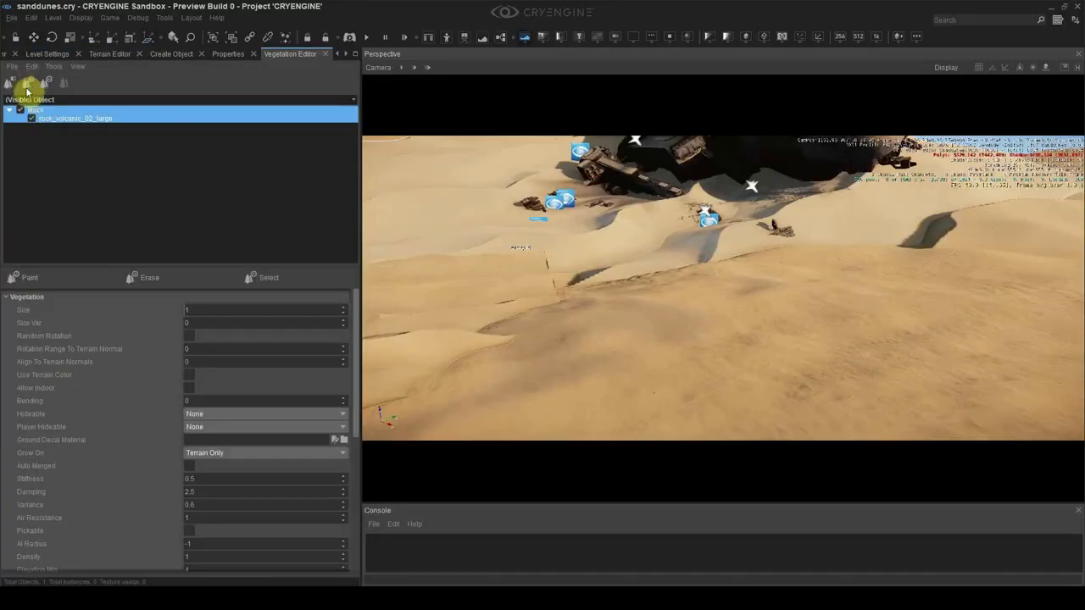
- Add rock_volcanic_04_large, rock_volcanic_05_large and rock_volcanic_06_large from objects/natural/rocks/rock_volcanic to the Rock vegetation group
{"action": "left_click", "coordinate": [27, 86]}
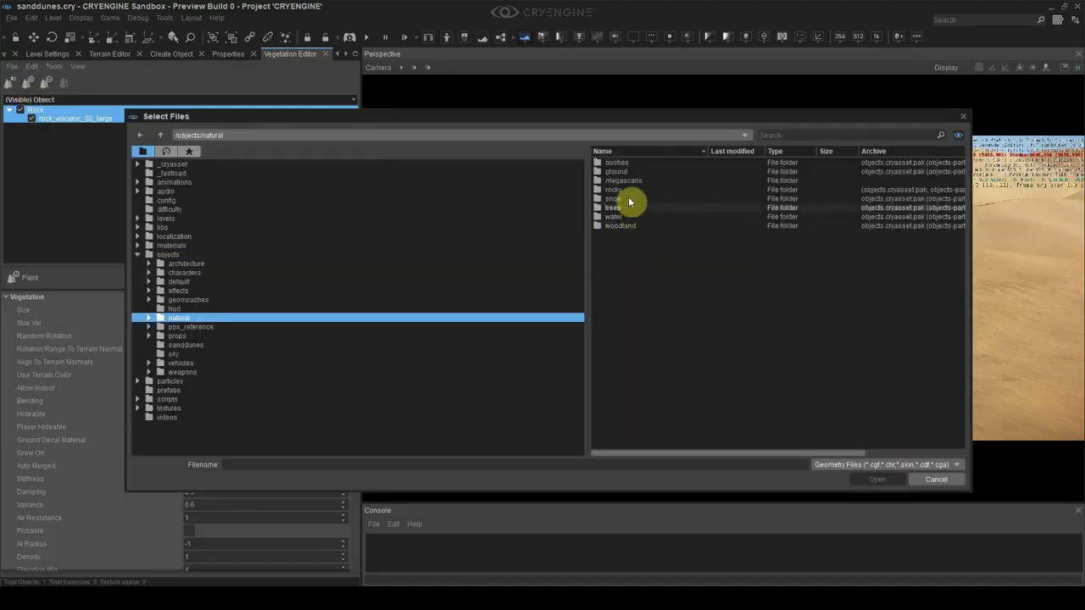
{"action": "double_click", "coordinate": [628, 189]}
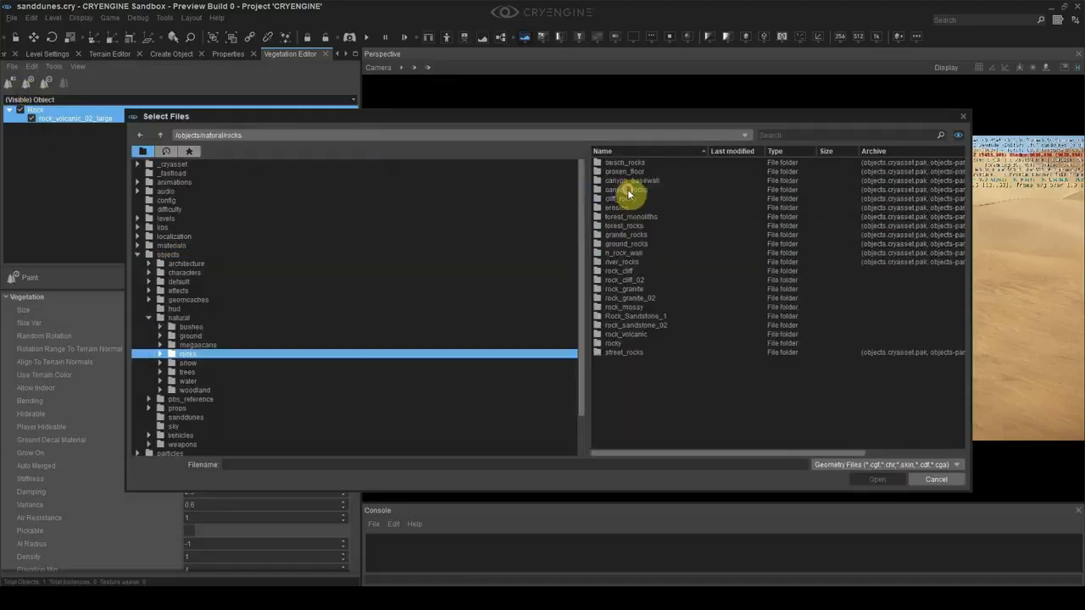
{"action": "double_click", "coordinate": [632, 334]}
{"action": "left_click", "coordinate": [670, 226]}
{"action": "left_click", "coordinate": [640, 245], "text": "ctrl"}
{"action": "left_click", "coordinate": [598, 262], "text": "ctrl"}
{"action": "left_click", "coordinate": [866, 479]}
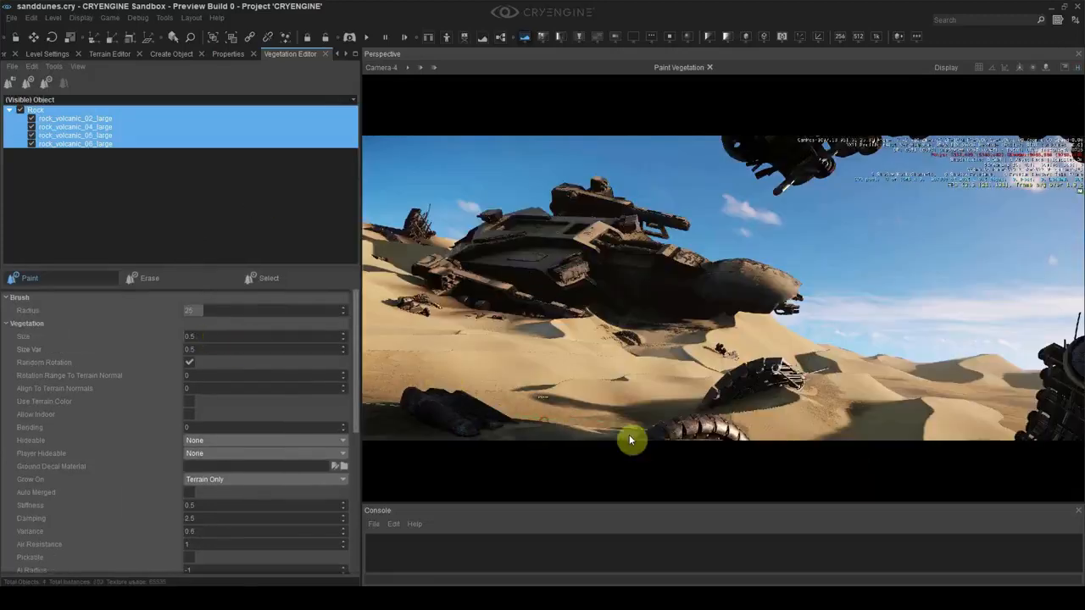
- Paint the four volcanic rocks across the foreground sand with radius 25, size 0.5, size variation 0.5 and random rotation
{"action": "left_click_drag", "start_coordinate": [629, 436], "coordinate": [627, 429]}
{"action": "mouse_move", "coordinate": [520, 454]}
{"action": "left_mouse_down"}
{"action": "mouse_move", "coordinate": [583, 402]}
{"action": "mouse_move", "coordinate": [579, 411]}
{"action": "left_mouse_up"}
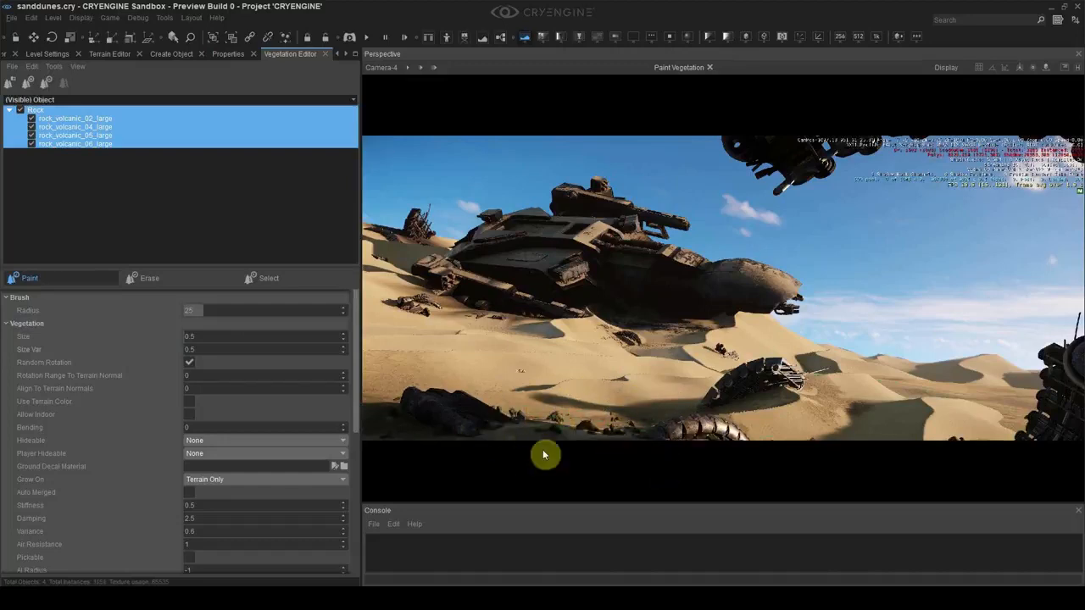
{"action": "mouse_move", "coordinate": [631, 405]}
{"action": "left_mouse_down"}
{"action": "mouse_move", "coordinate": [996, 427]}
{"action": "mouse_move", "coordinate": [984, 413]}
{"action": "mouse_move", "coordinate": [1059, 400]}
{"action": "mouse_move", "coordinate": [969, 438]}
{"action": "mouse_move", "coordinate": [637, 421]}
{"action": "mouse_move", "coordinate": [790, 439]}
{"action": "left_mouse_up"}
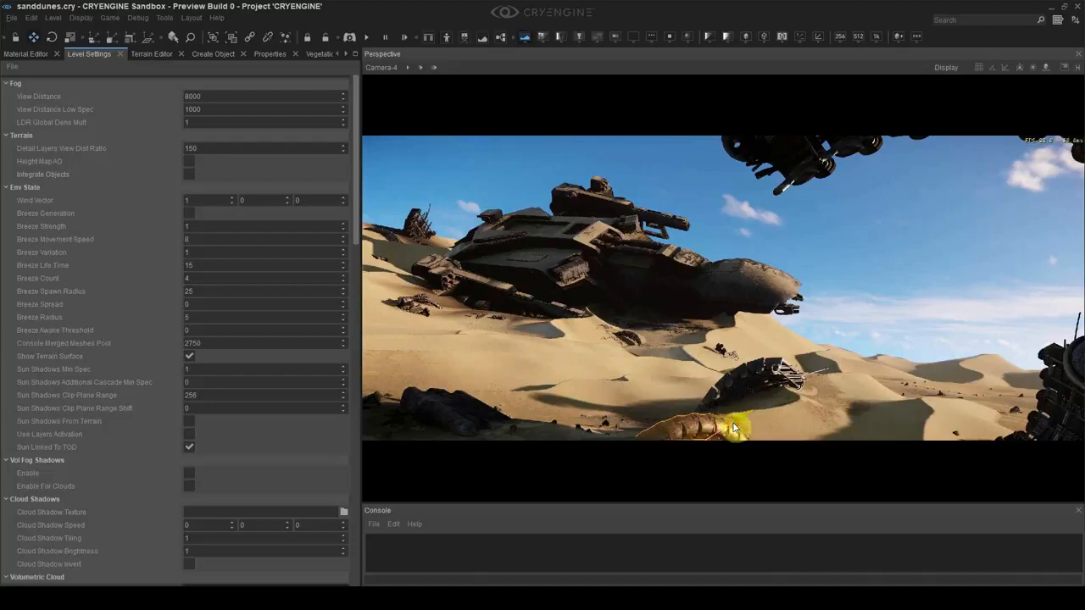
- Move the curved track debris from the foreground up the sand toward the base of the spaceship
{"action": "left_click_drag", "start_coordinate": [734, 427], "coordinate": [512, 340]}
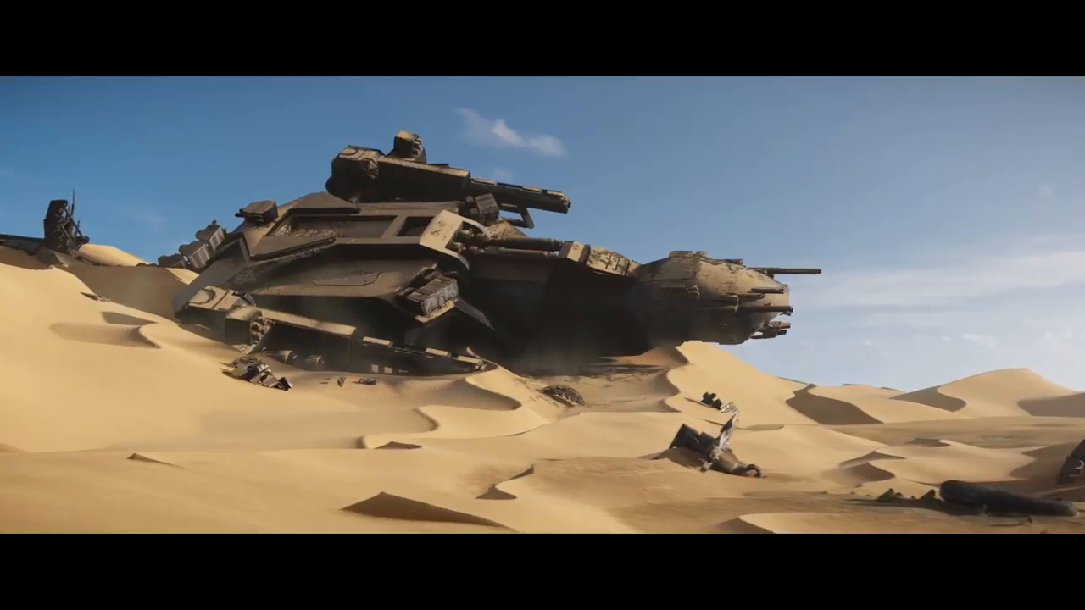